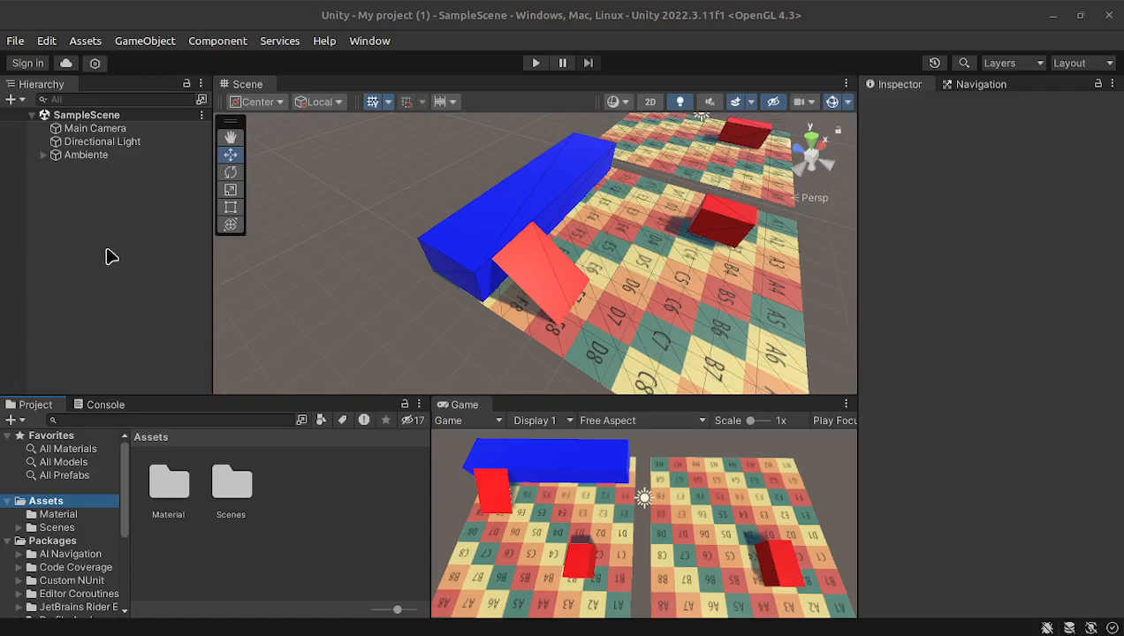
Examine the Ambiente group's child objects, its two checkered planes and the gap between them in the scene
left_click(43, 155)
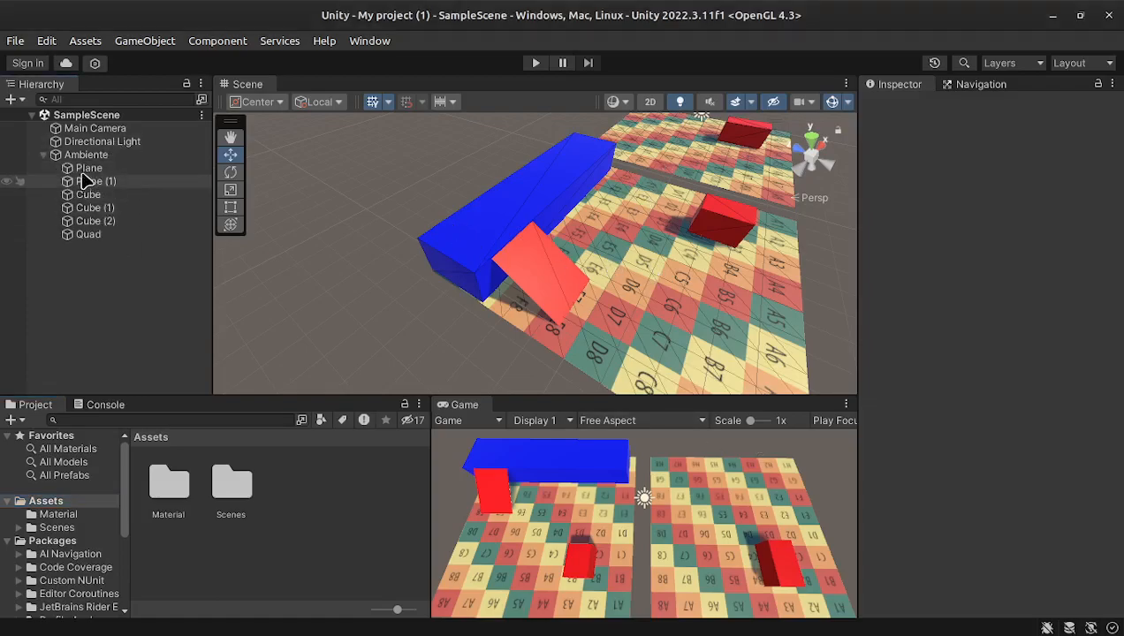
left_click(91, 170)
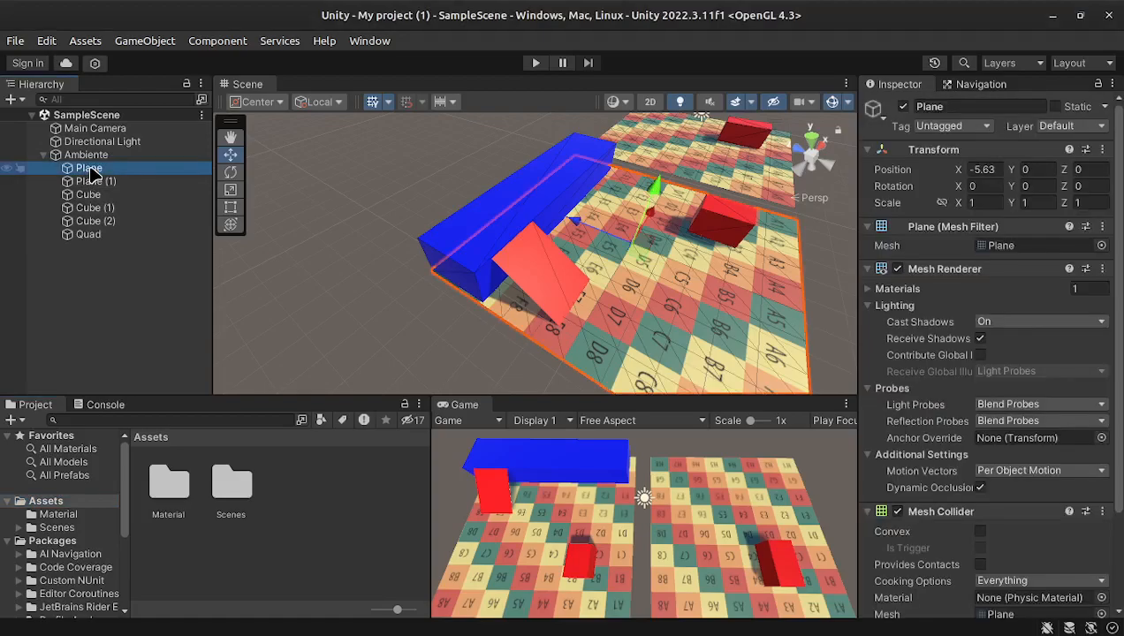
left_click(98, 181)
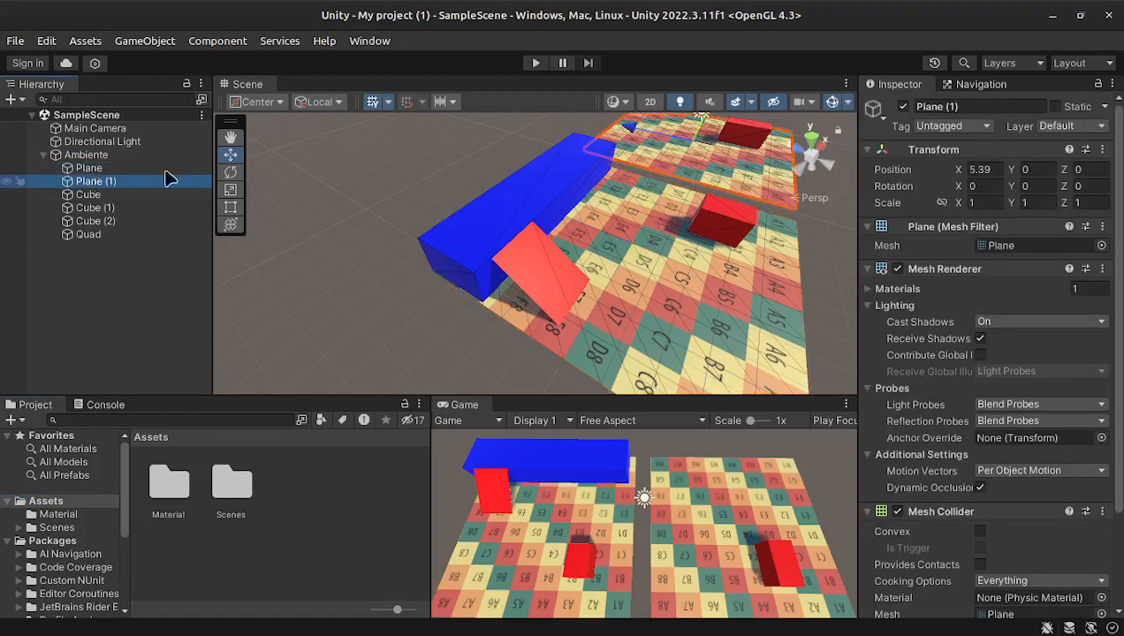
left_click_drag(773, 243, 467, 133, "alt")
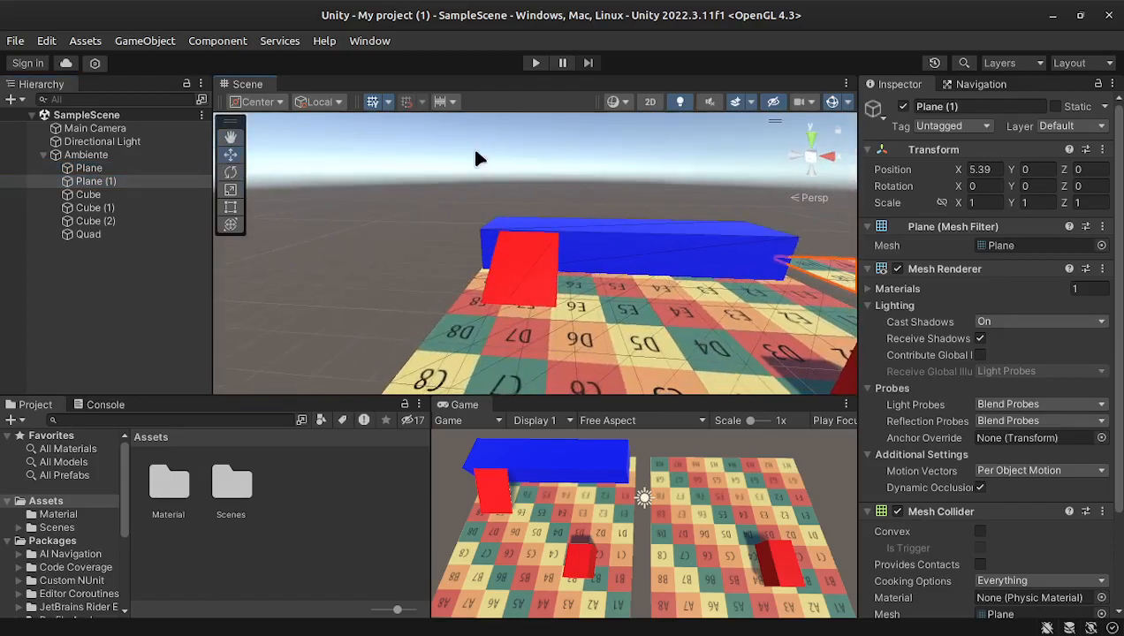
left_click_drag(812, 318, 617, 247)
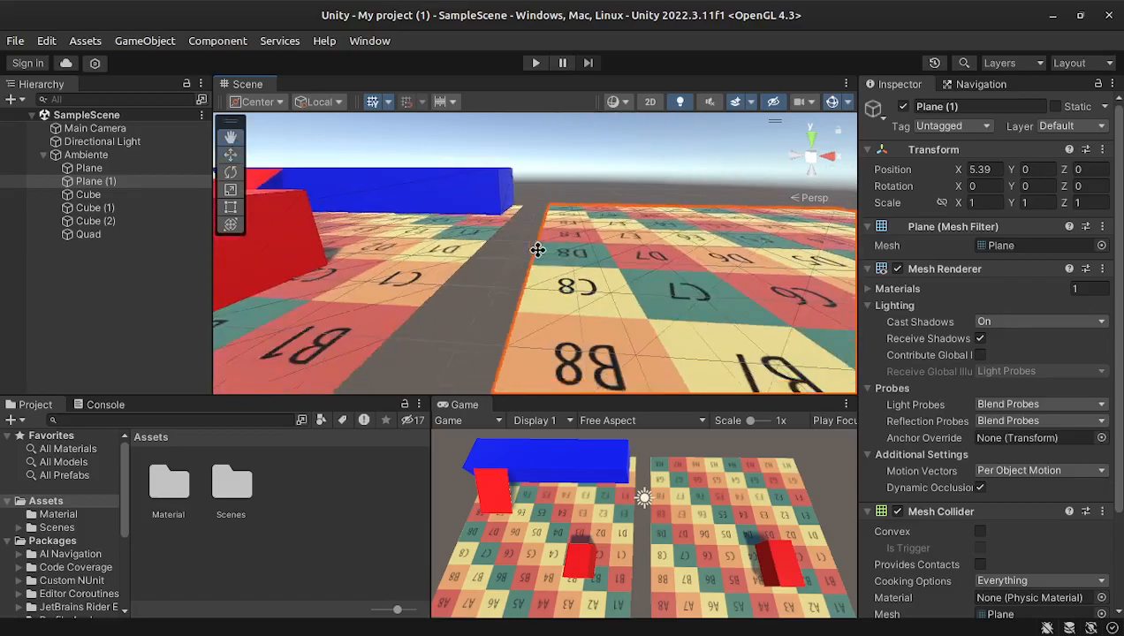
scroll(663, 283, "down", 6)
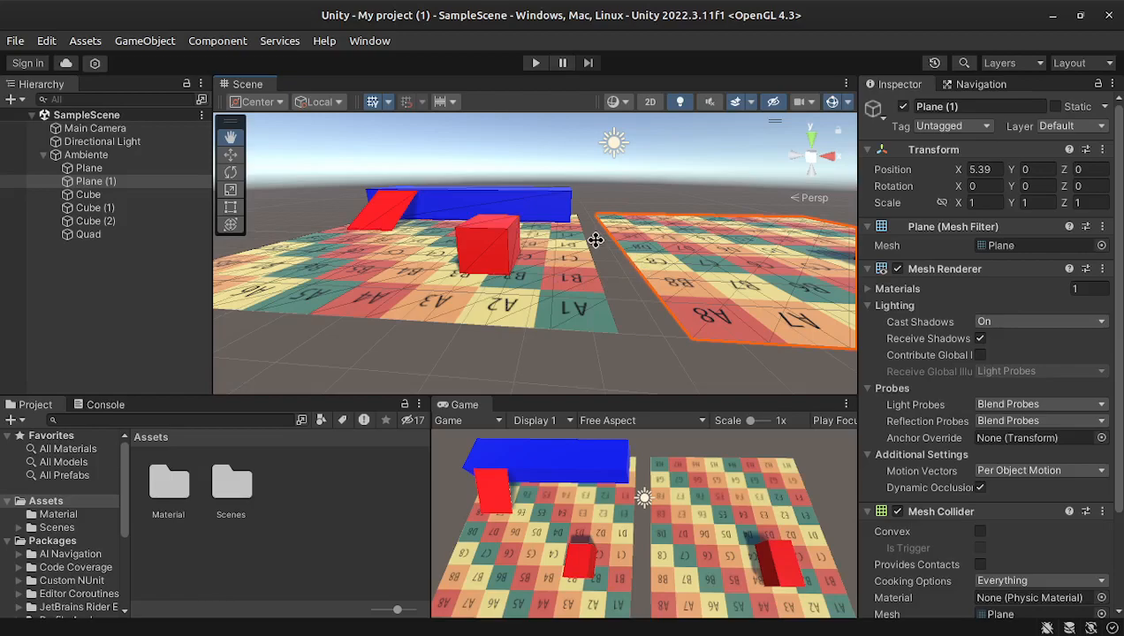
left_click_drag(595, 240, 613, 361, "alt")
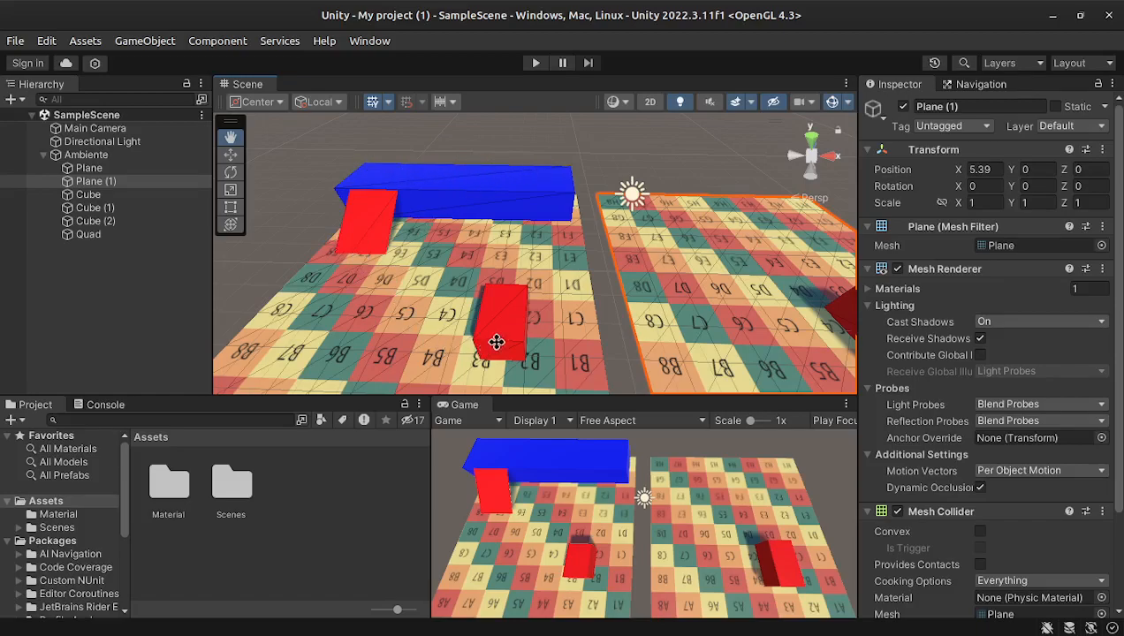
scroll(573, 325, "down", 4)
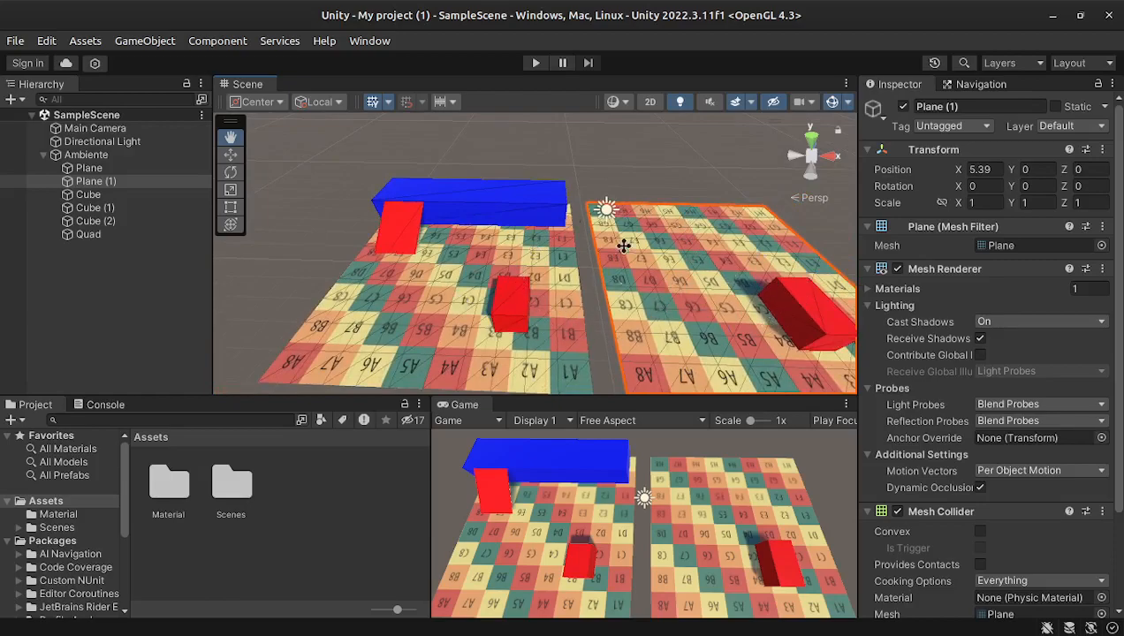
left_click(88, 155)
left_click(44, 156)
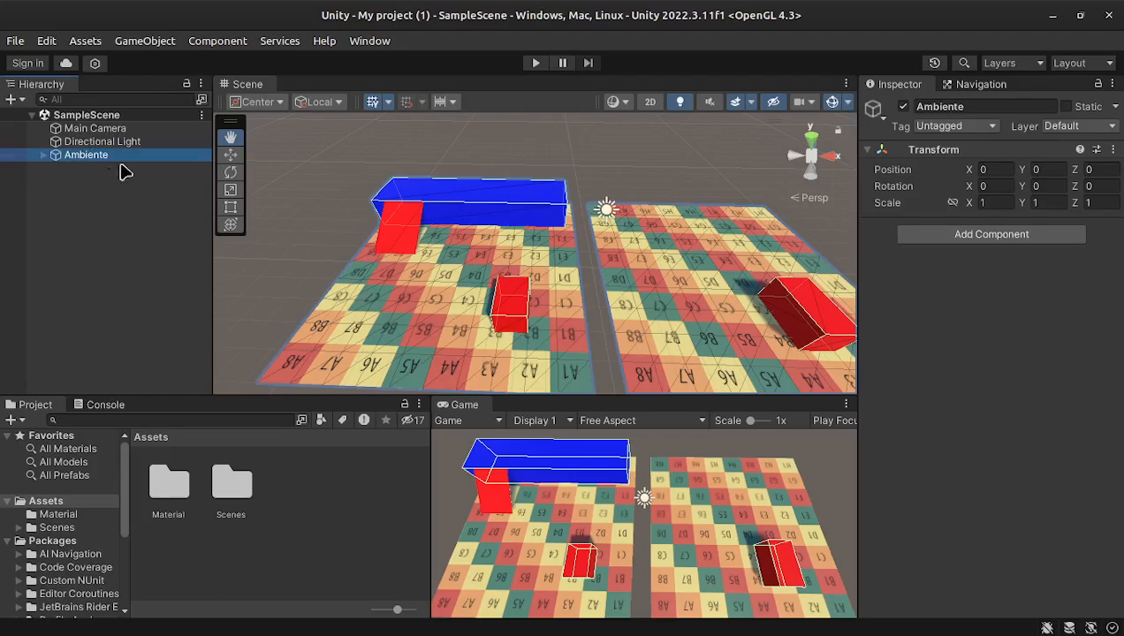
Create an empty game object at the scene's root level and name it Agent
left_click(145, 40)
left_click(146, 60)
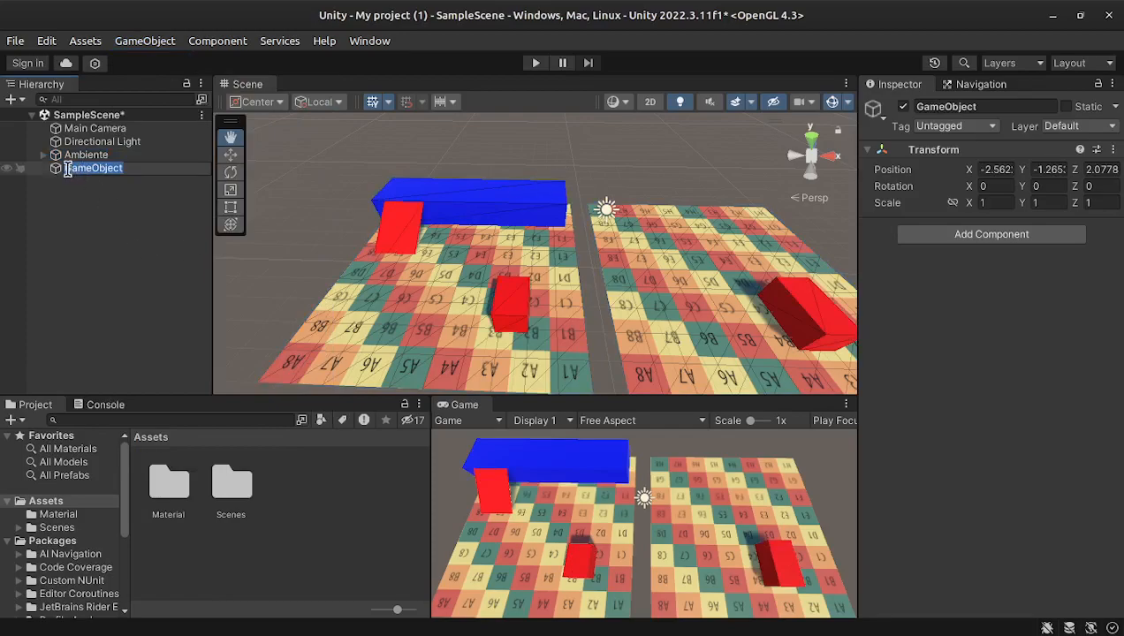
key("Return")
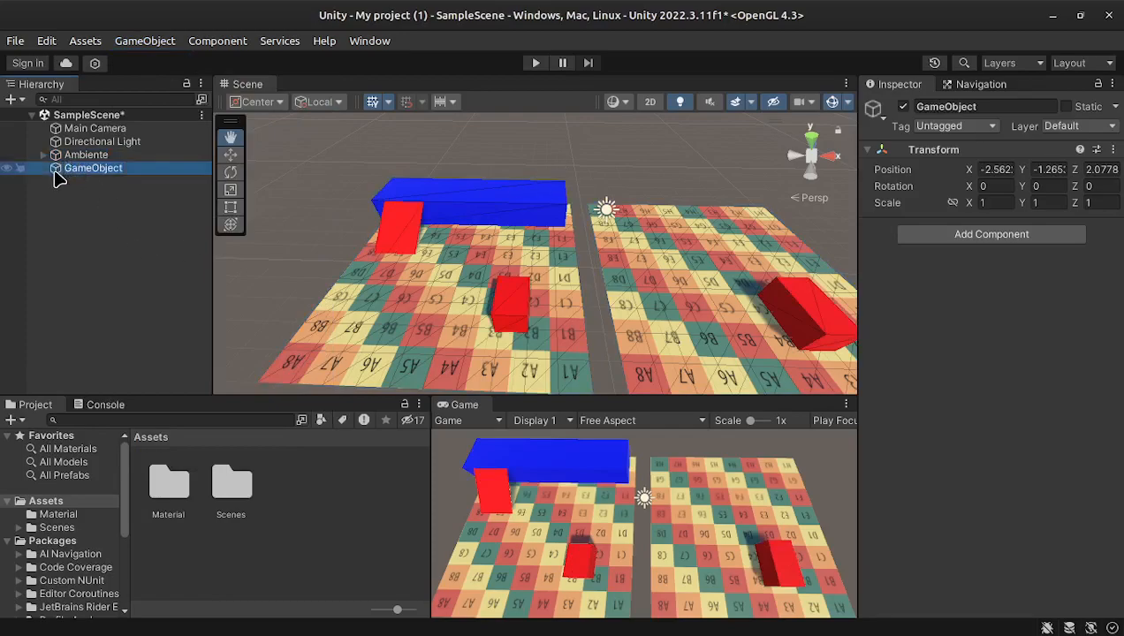
left_click(149, 174)
type("Agent")
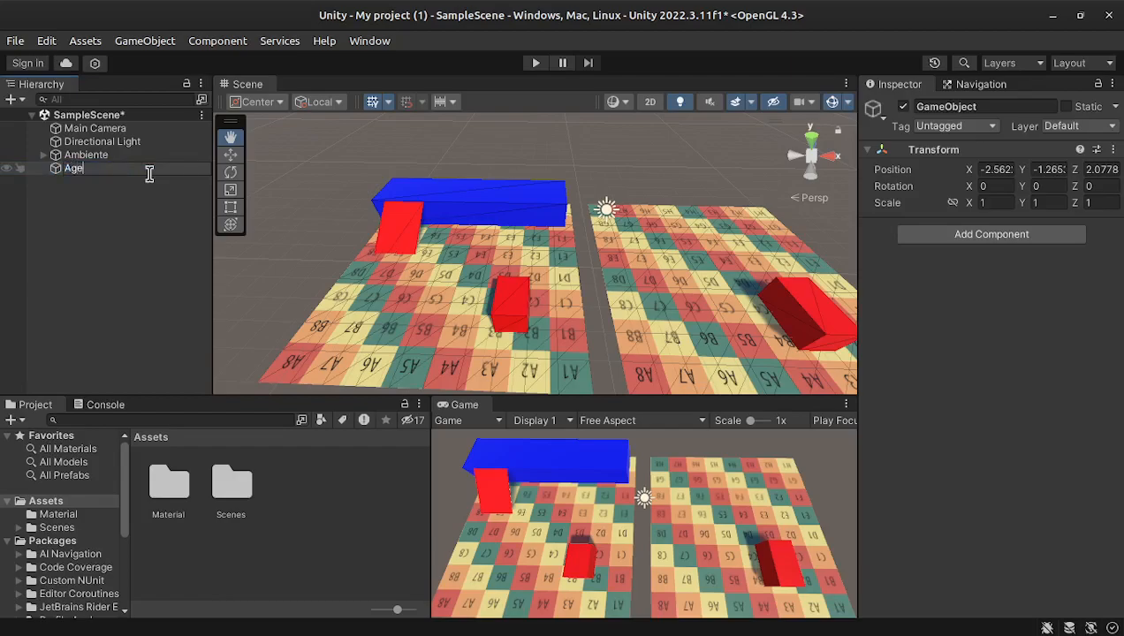
key("Return")
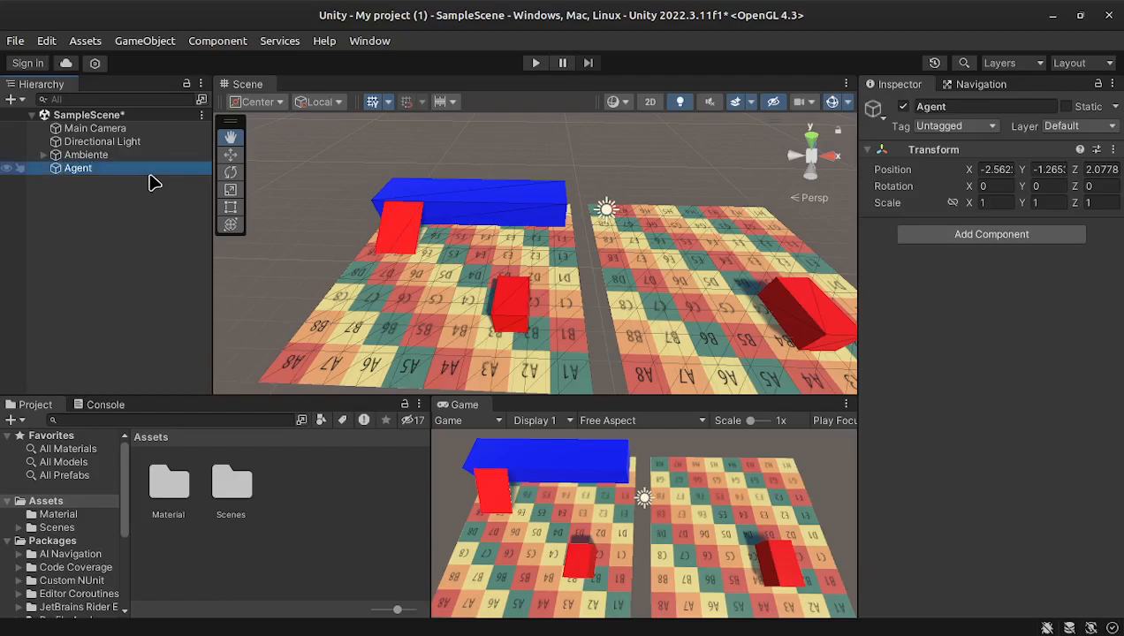
Add a 3D capsule to the scene as a child of the Agent object
left_click(145, 42)
mouse_move(245, 124)
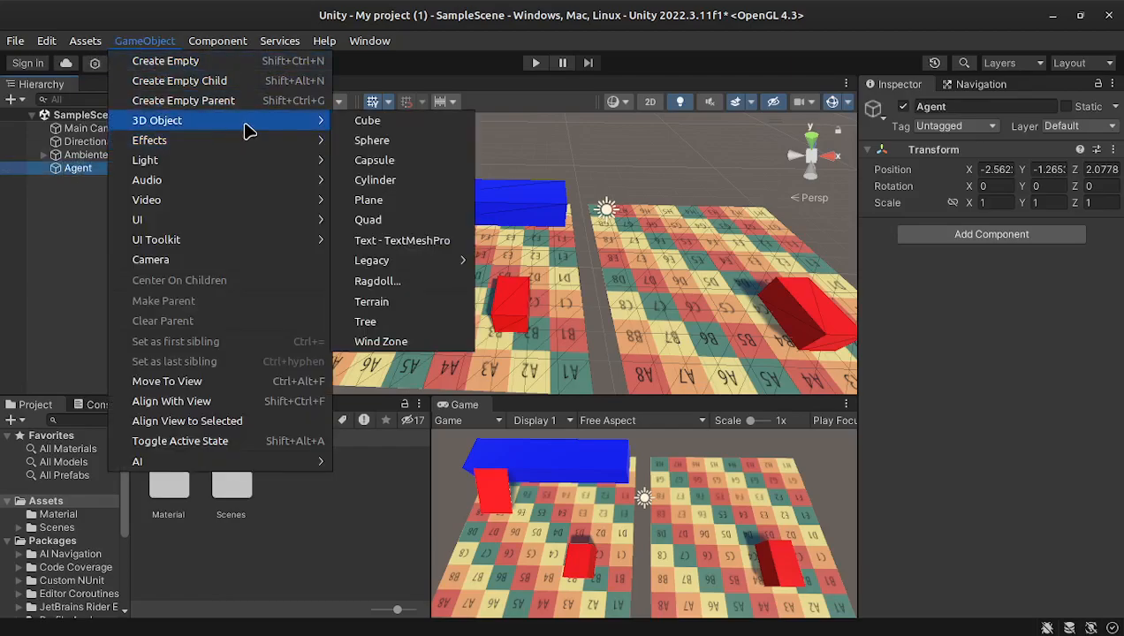
left_click(373, 160)
left_click_drag(62, 188, 99, 174)
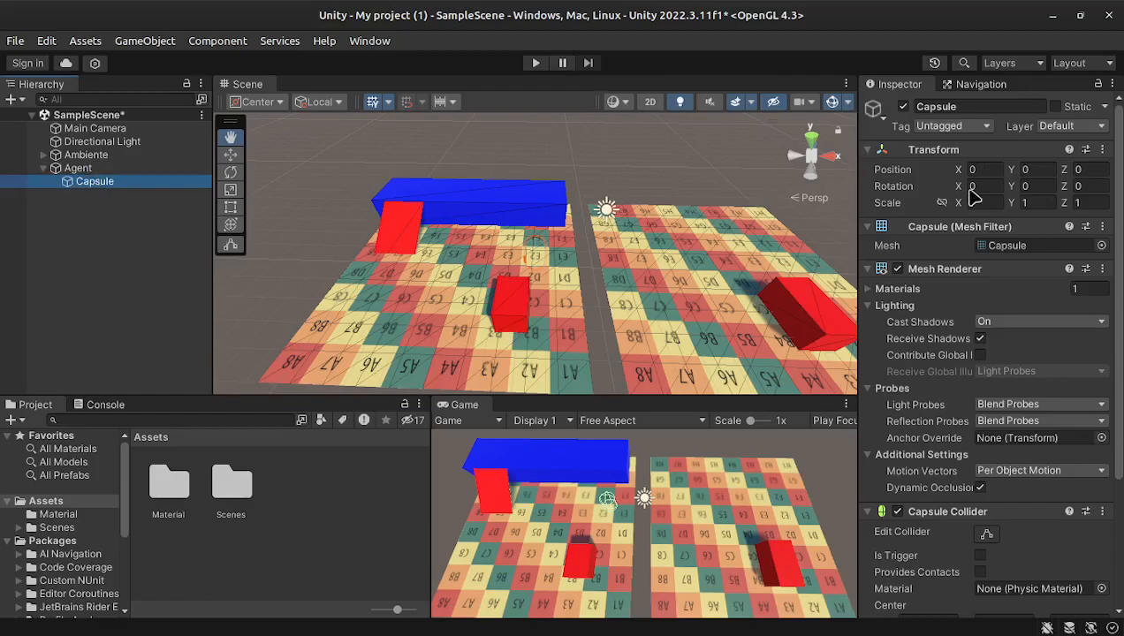
Reset the transform of the Agent parent object
left_click(84, 169)
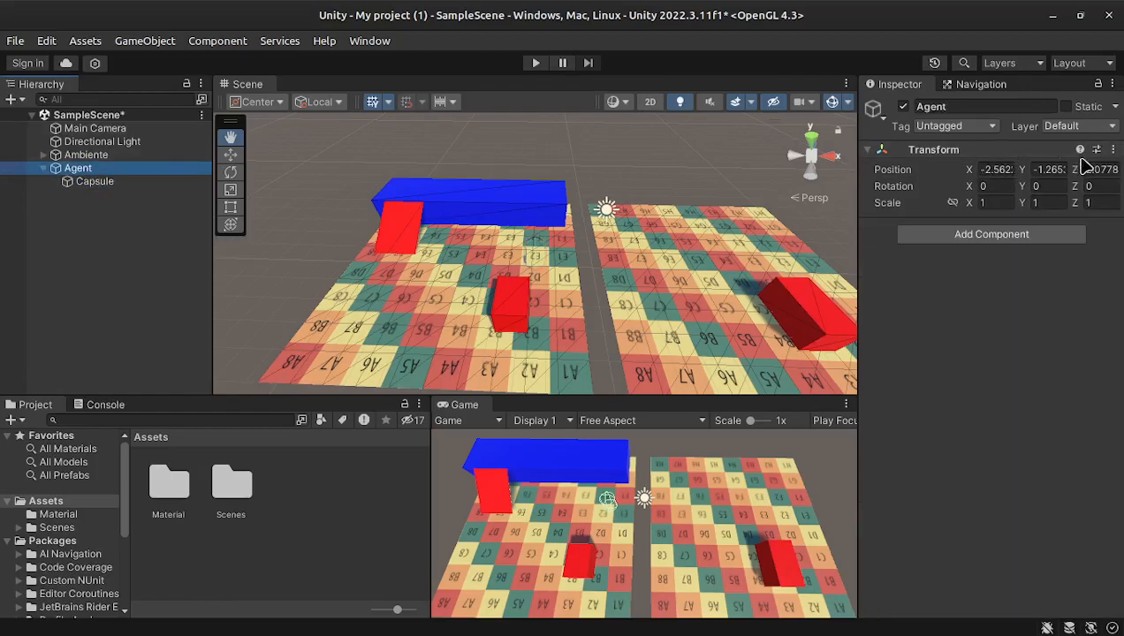
left_click(1112, 149)
left_click(1057, 171)
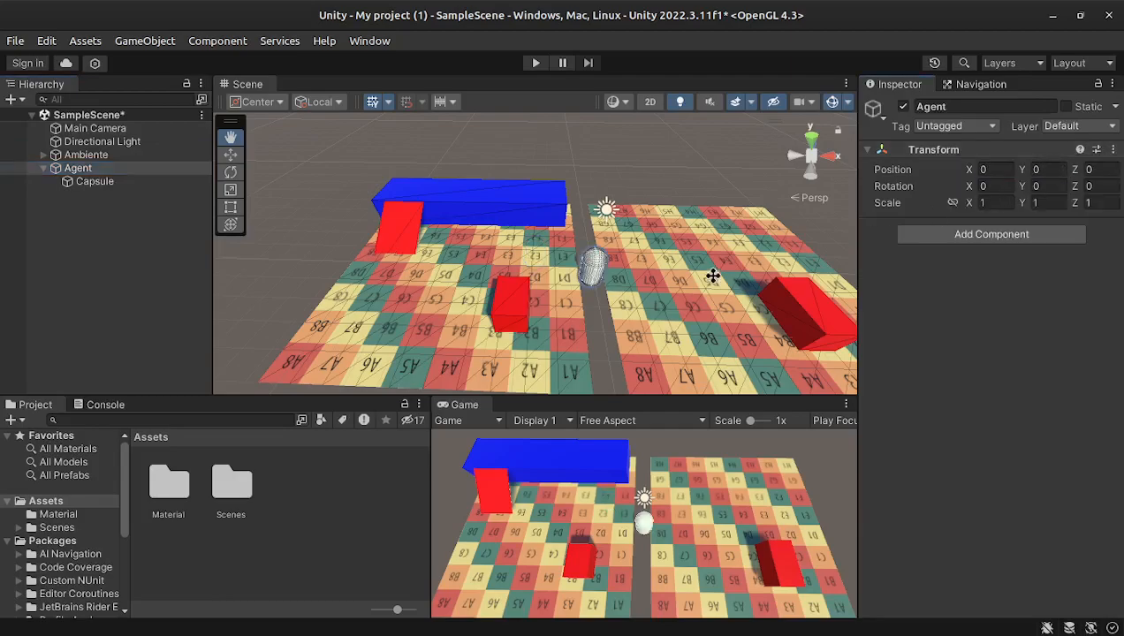
Move the Agent onto the first plane beside the red ramp, at about X -6.26 and Y 1.29
left_click(230, 155)
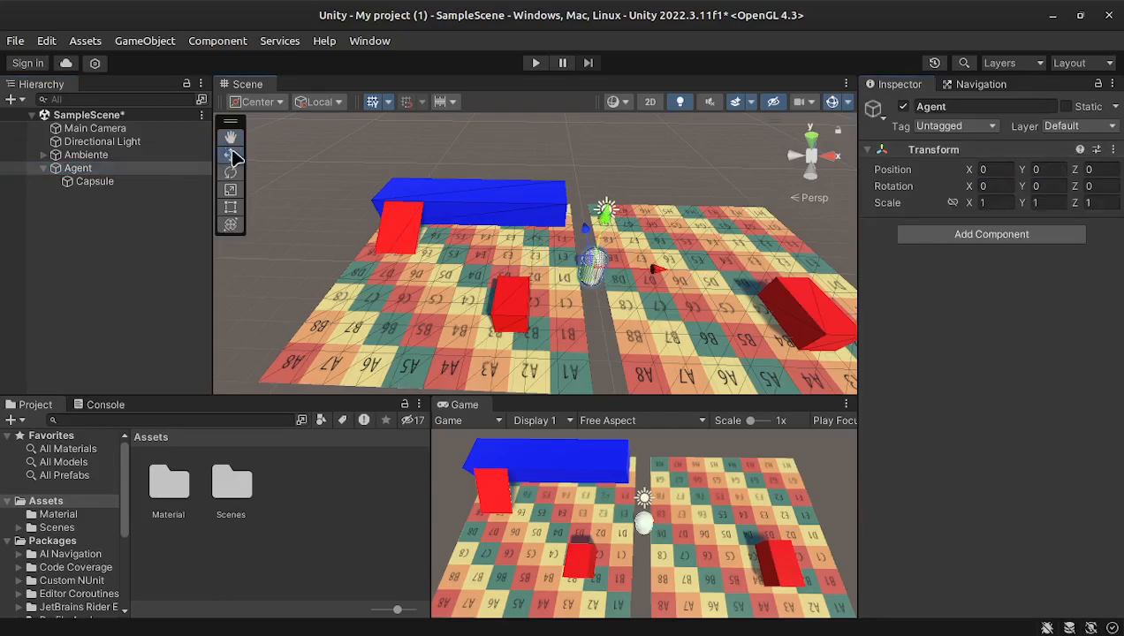
left_click_drag(654, 269, 514, 308)
left_click_drag(433, 224, 426, 195)
Apply the Green material from the Material folder to the Agent's capsule, and return to the Assets folder
left_click_drag(486, 232, 749, 84, "alt")
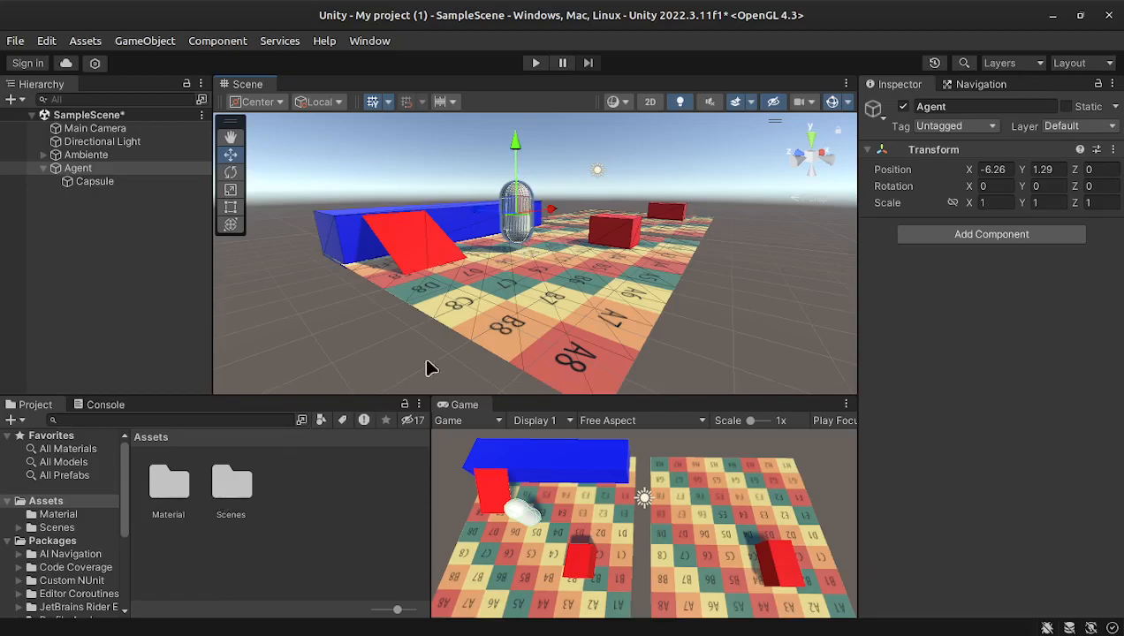
double_click(163, 491)
left_click_drag(382, 485, 519, 209)
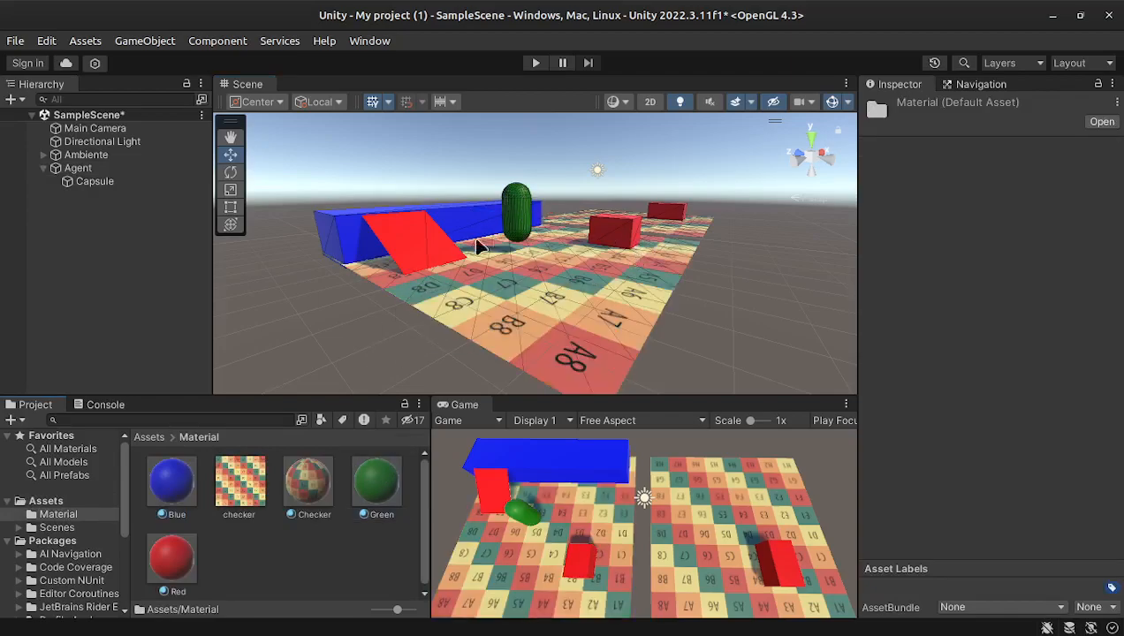
left_click(58, 503)
left_click_drag(649, 225, 395, 298, "alt")
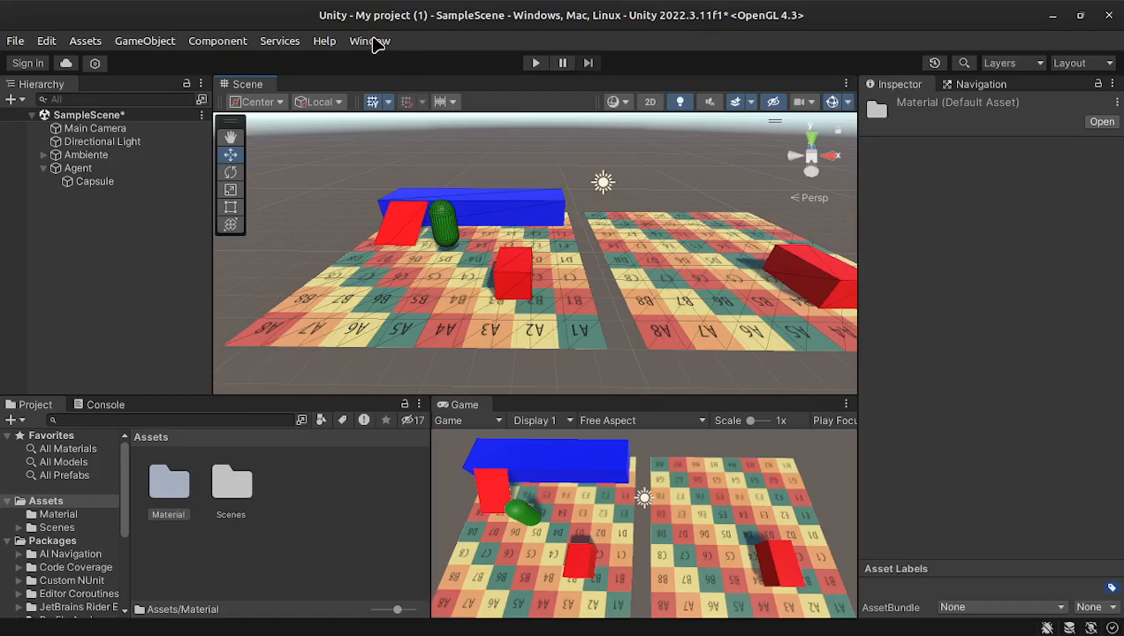
Open the Package Manager and search the Unity Registry packages for "ai" to find AI Navigation
left_click(281, 42)
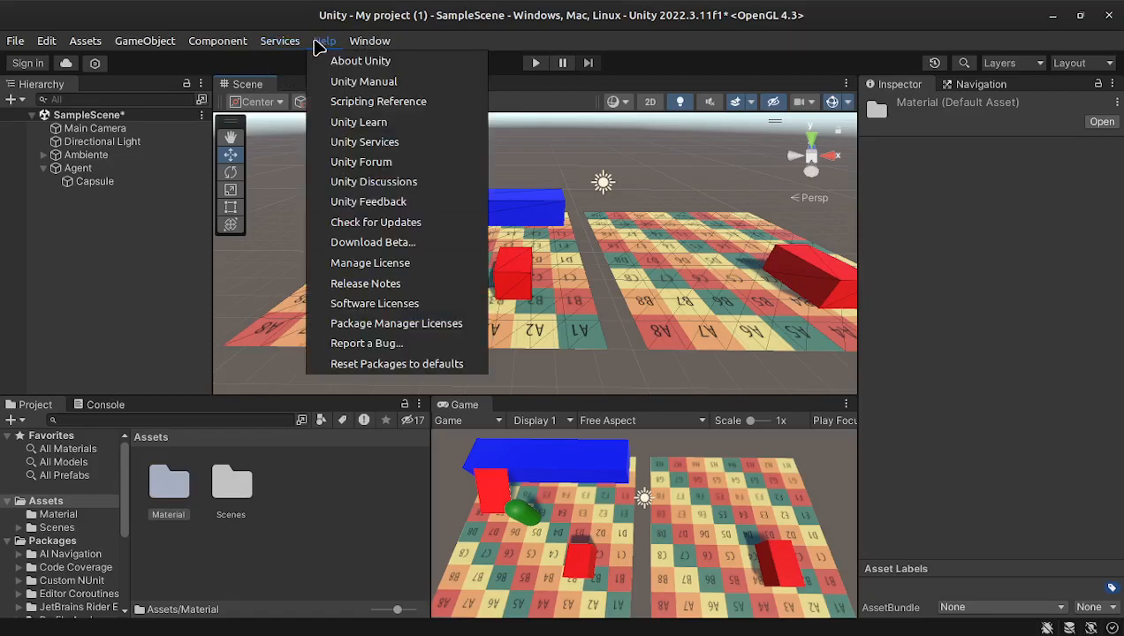
left_click(358, 42)
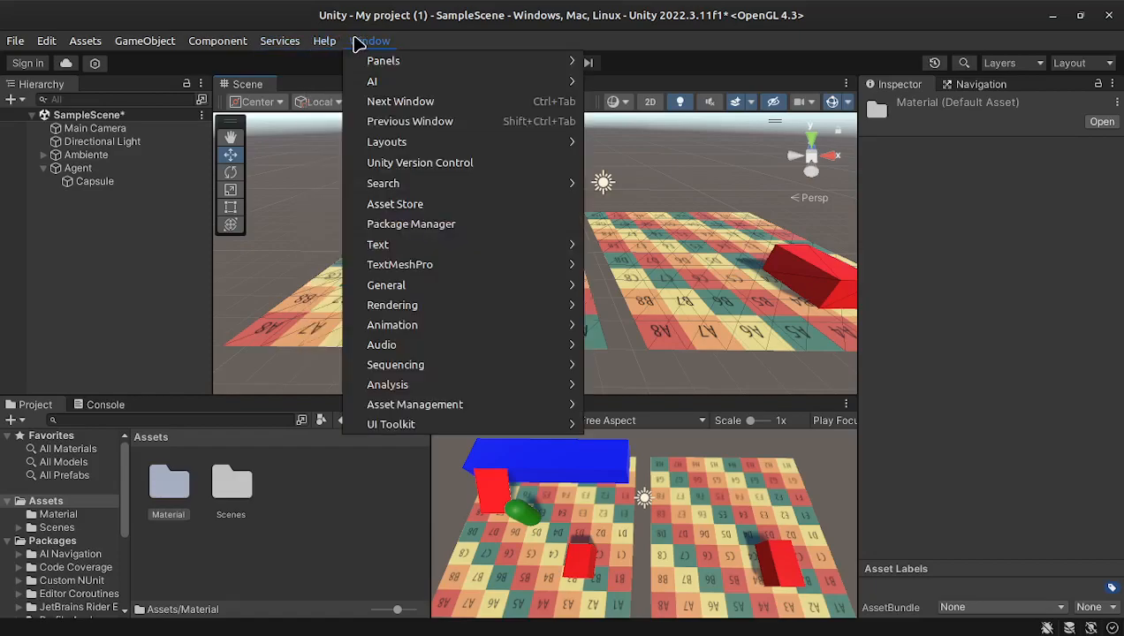
left_click(433, 226)
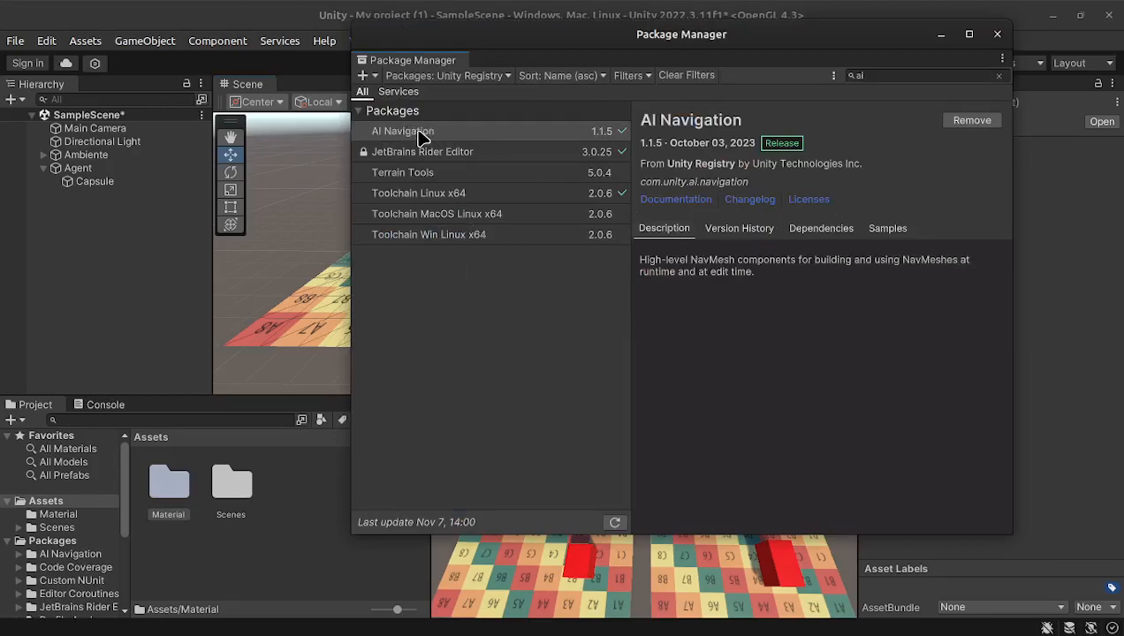
left_click_drag(667, 44, 568, 85)
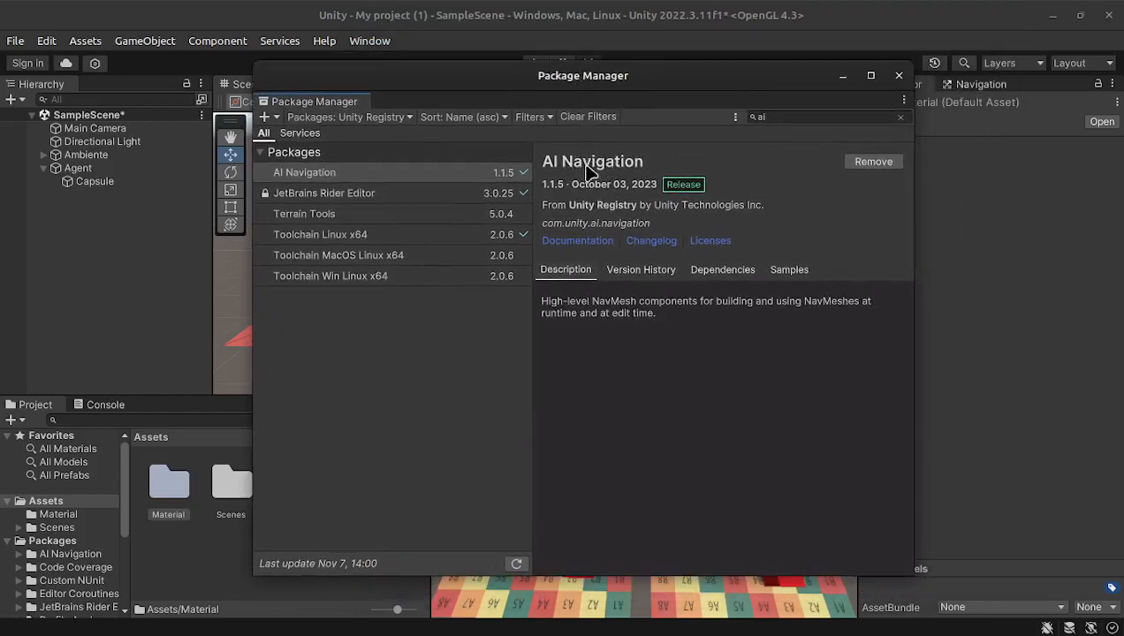
left_click(765, 118)
key("BackSpace")
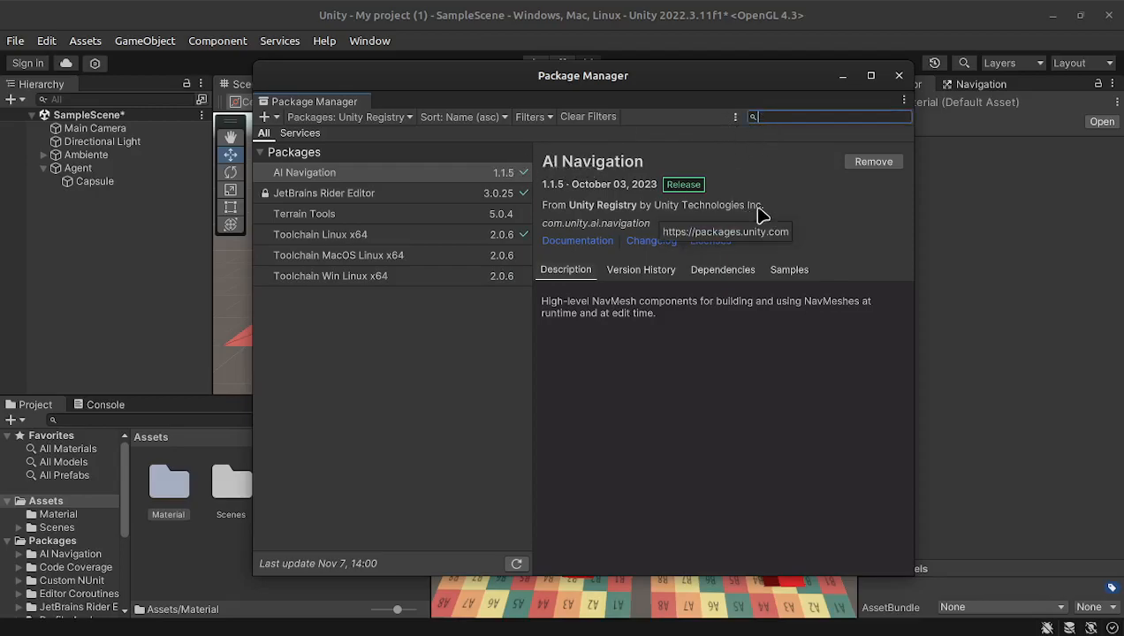
type("ai")
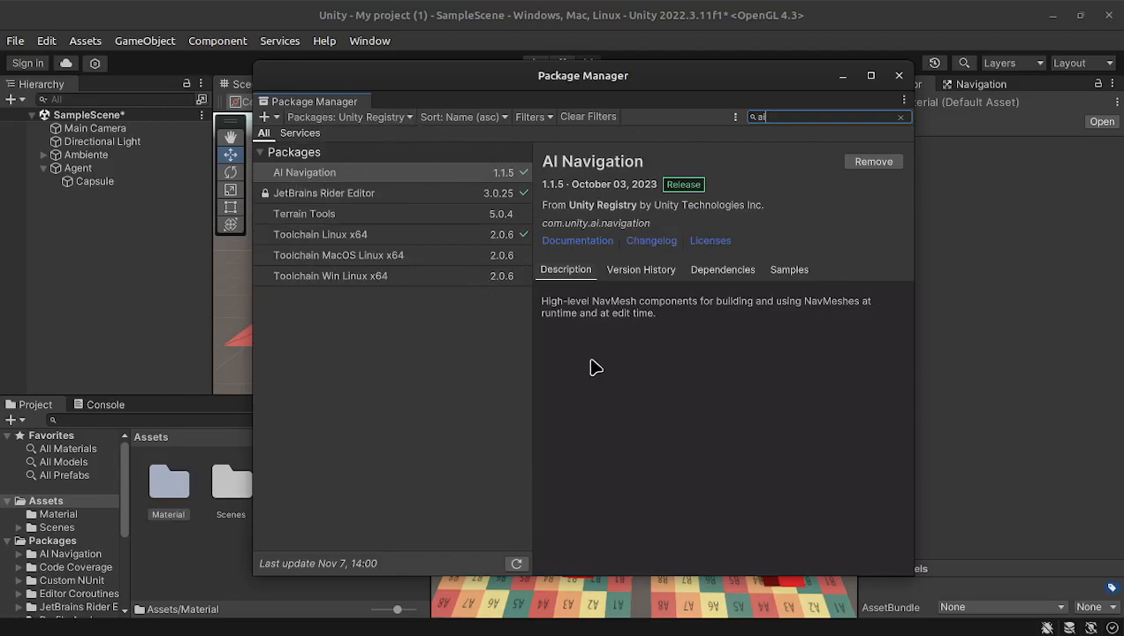
Review the AI Navigation package's description, version history, dependencies and samples, and close the Package Manager
left_click(562, 274)
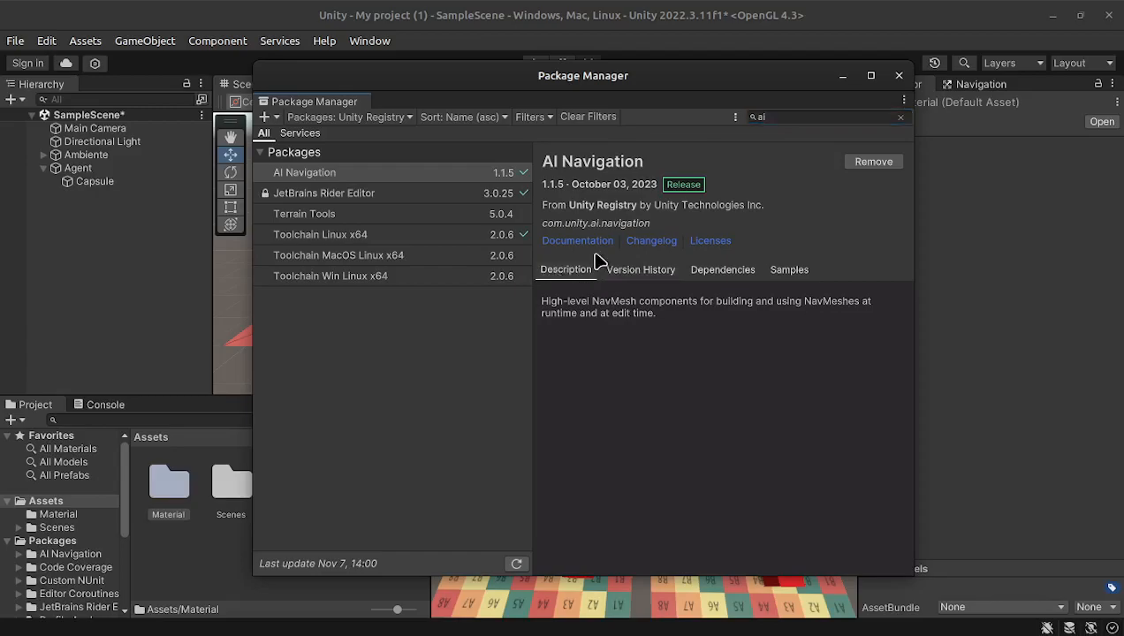
left_click(624, 272)
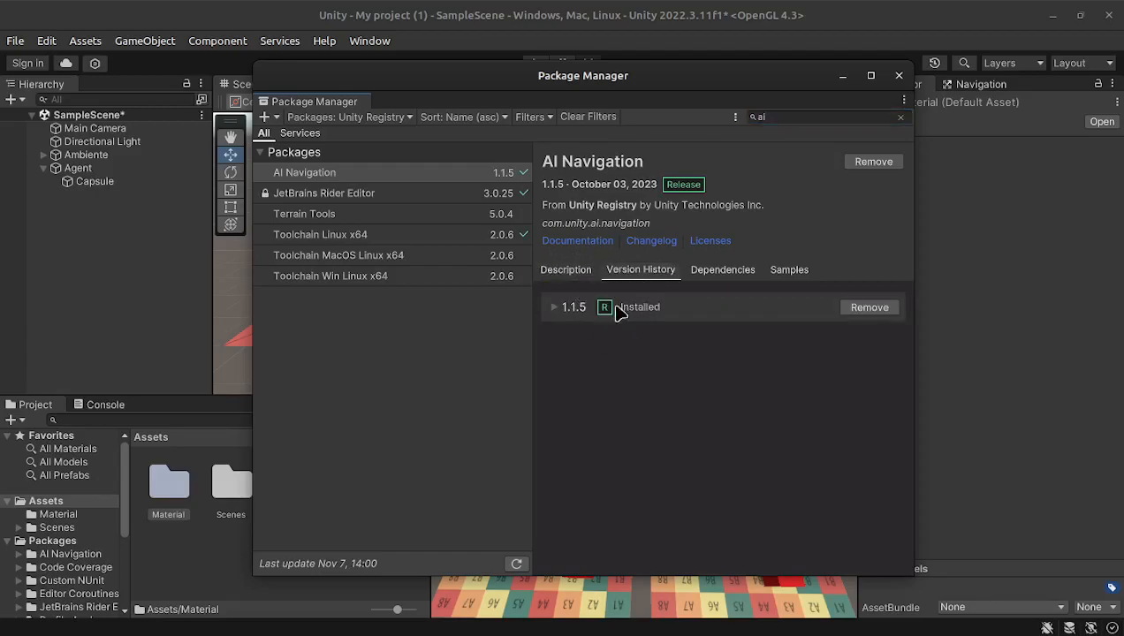
left_click(553, 309)
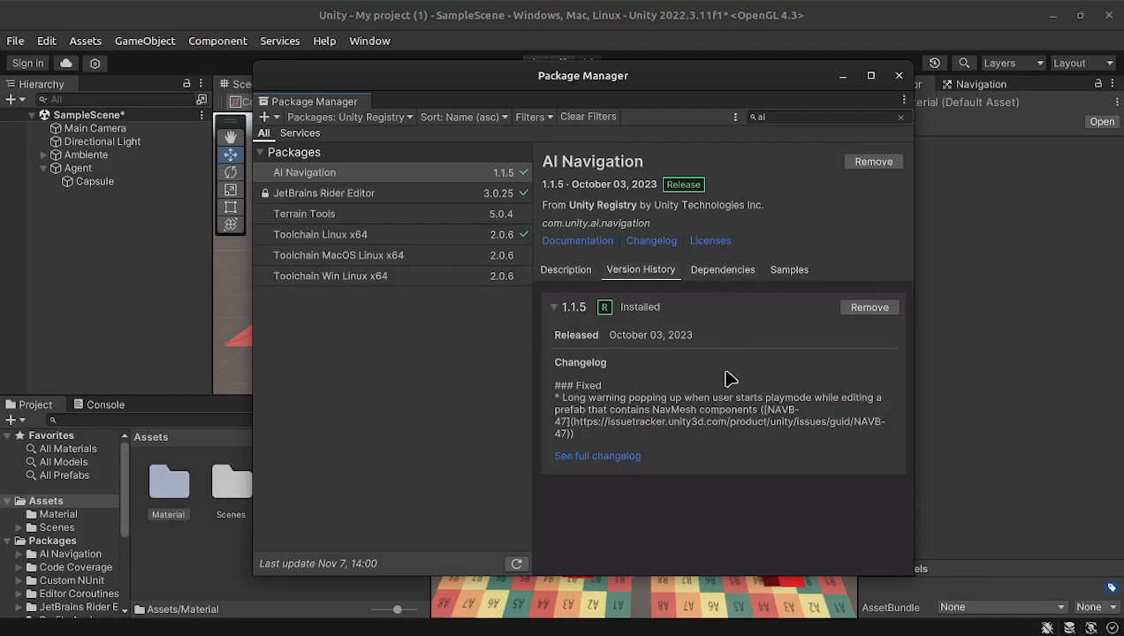
left_click(717, 272)
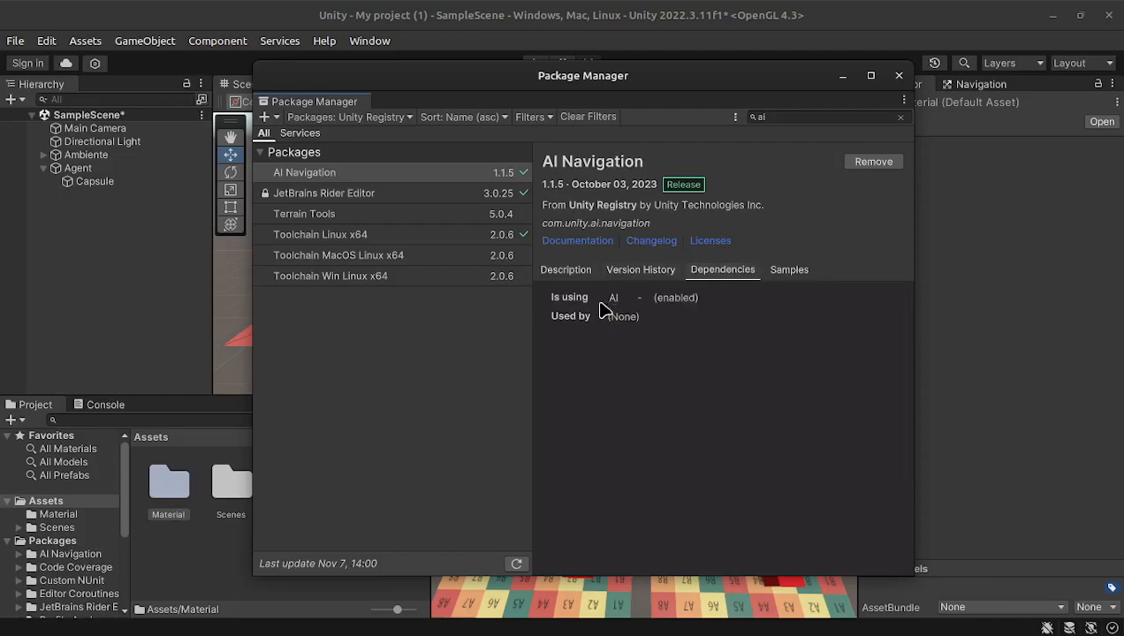
left_click(786, 274)
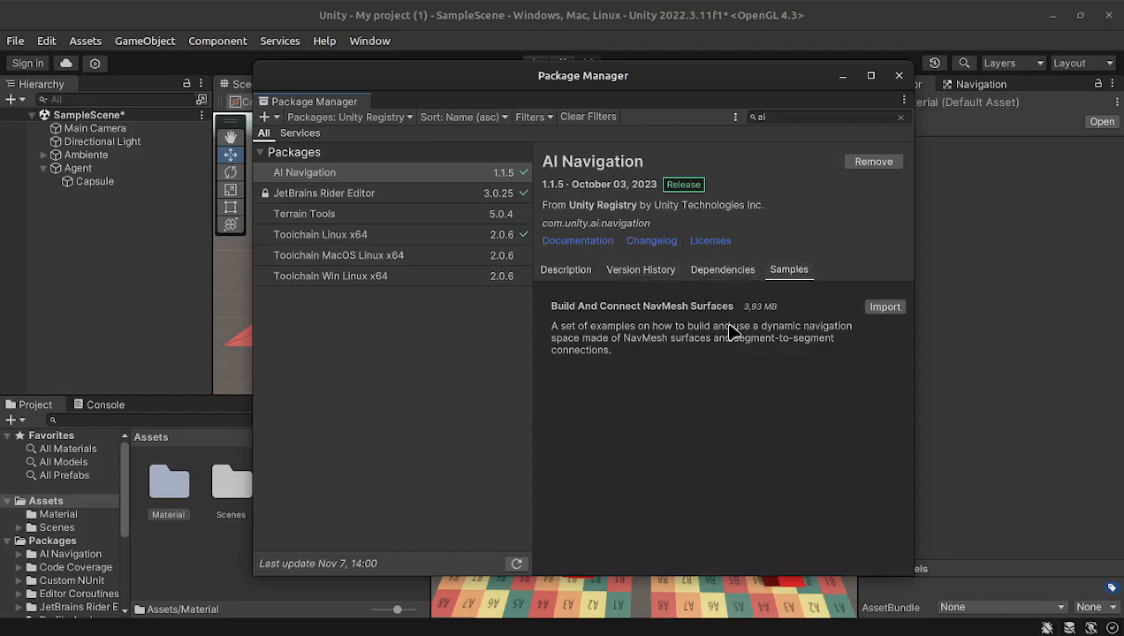
left_click(899, 76)
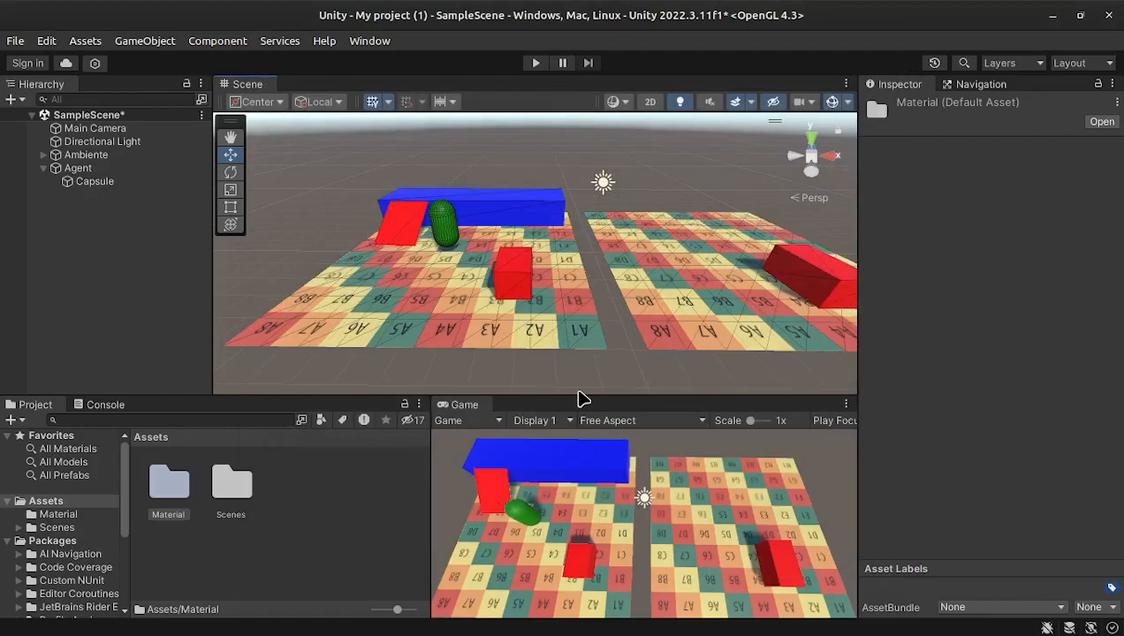
Reopen the Package Manager to show the AI Navigation package
left_click(359, 44)
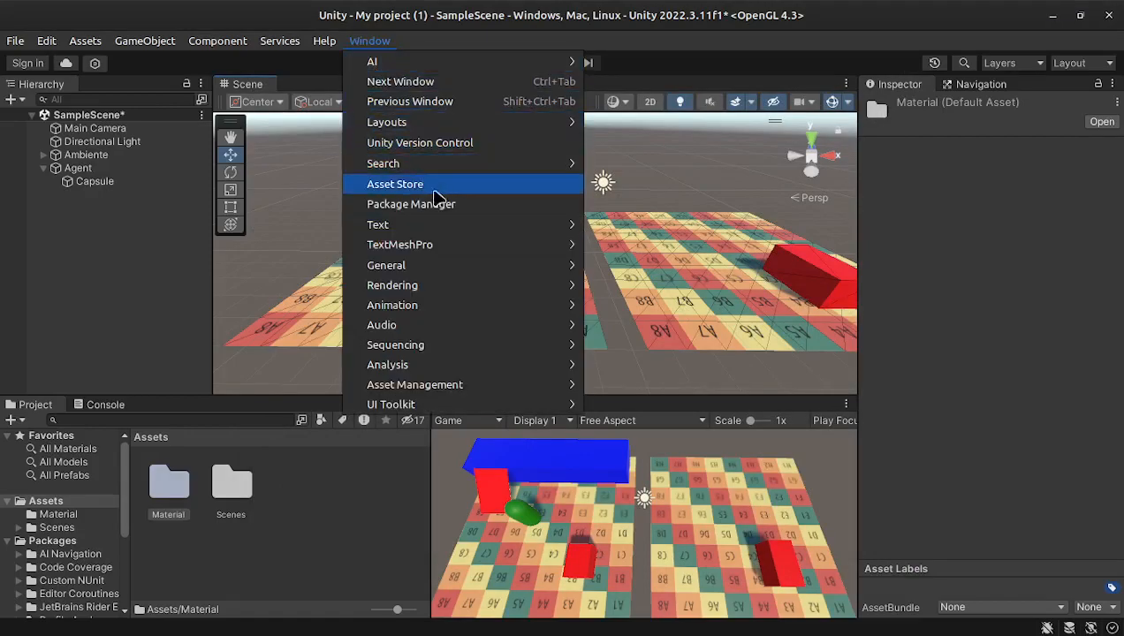
left_click(464, 209)
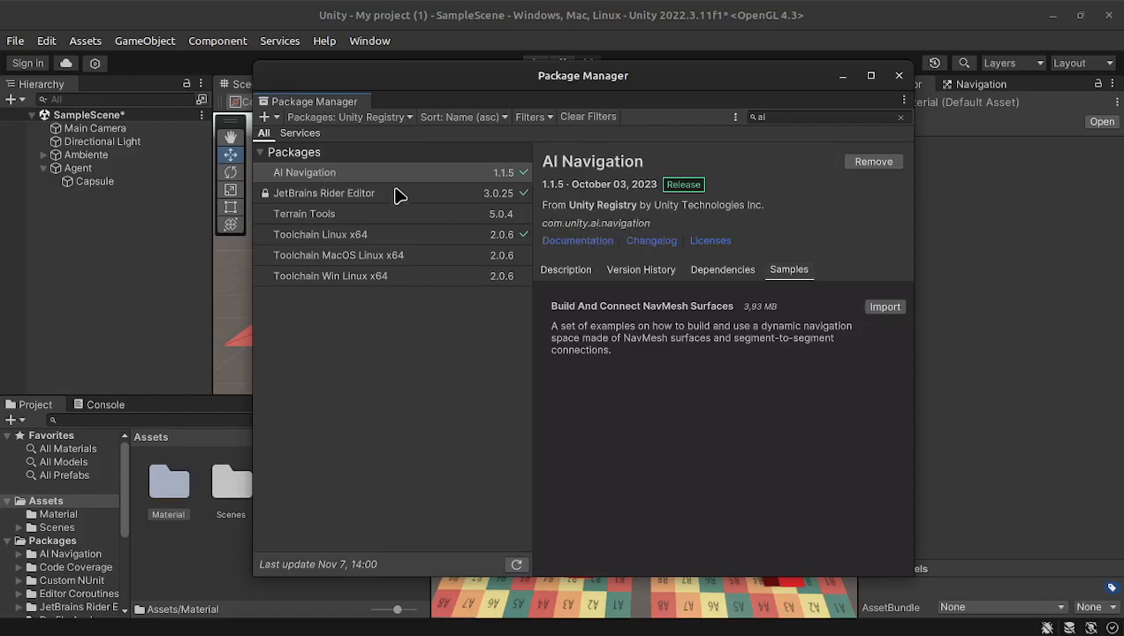
Review the options for adding a package from other sources, and close the Package Manager
left_click(264, 117)
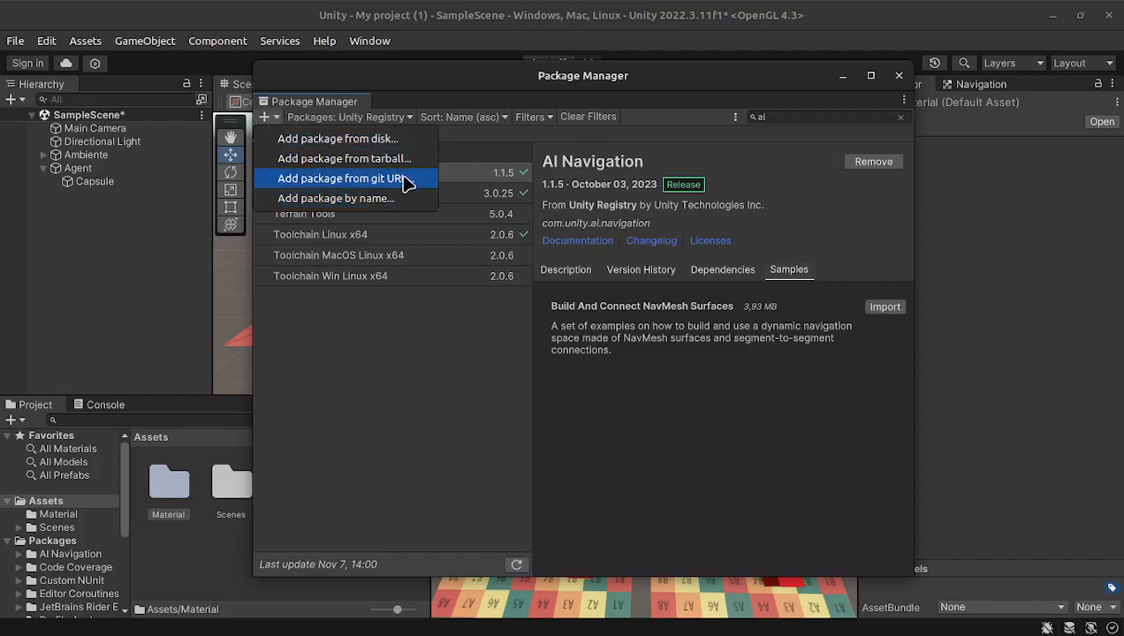
left_click(652, 359)
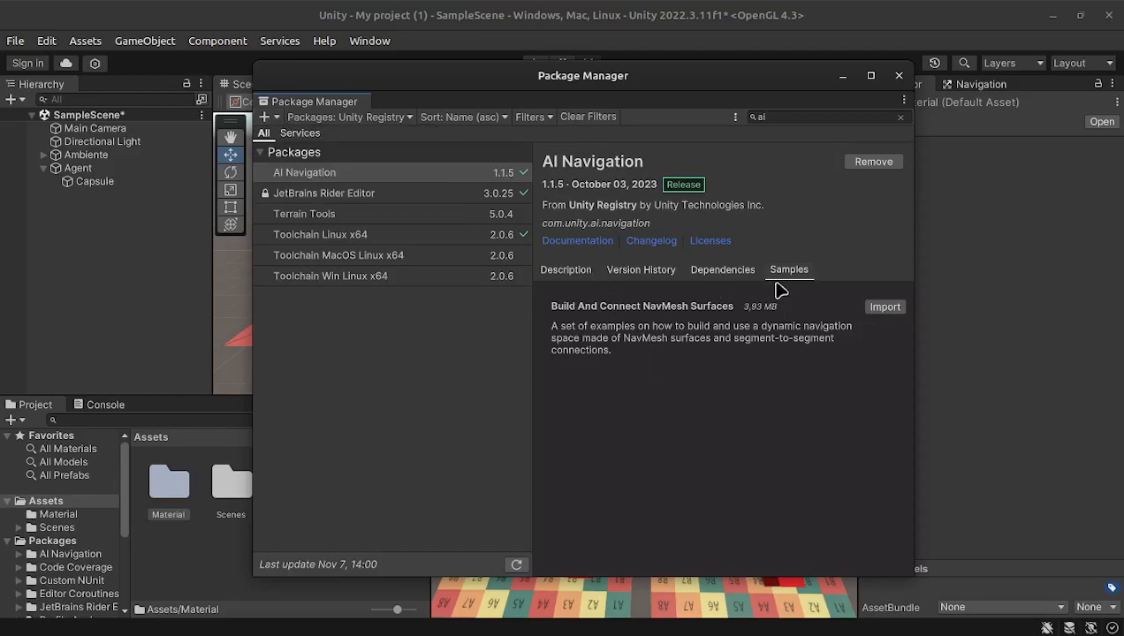
left_click(898, 76)
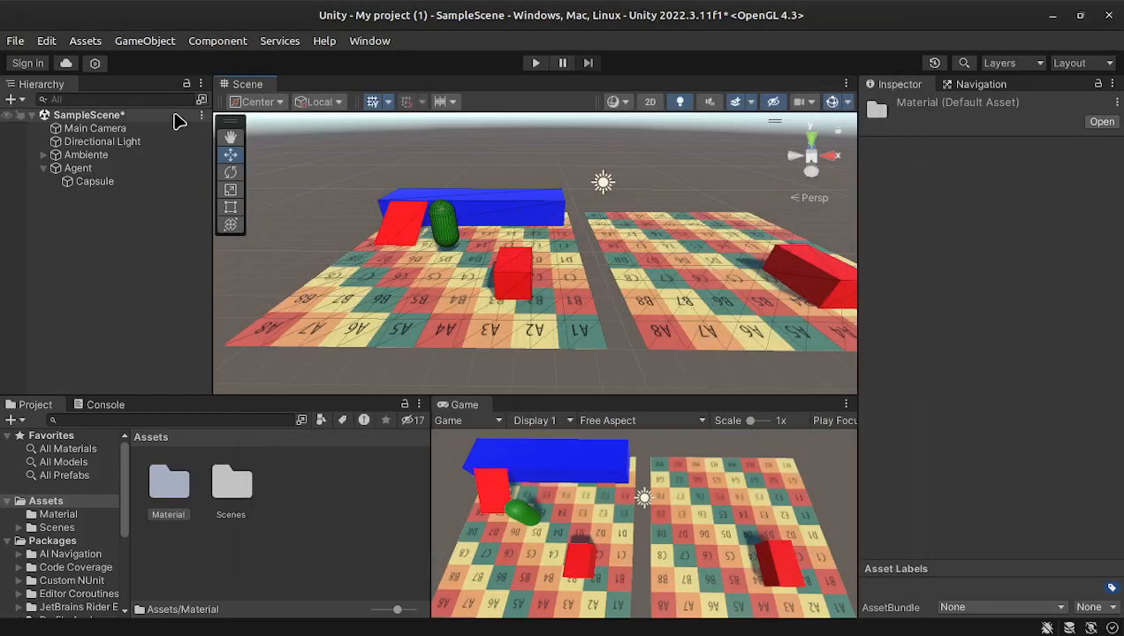
Look through the available component categories, including Navigation, without adding a component
left_click(137, 46)
mouse_move(214, 49)
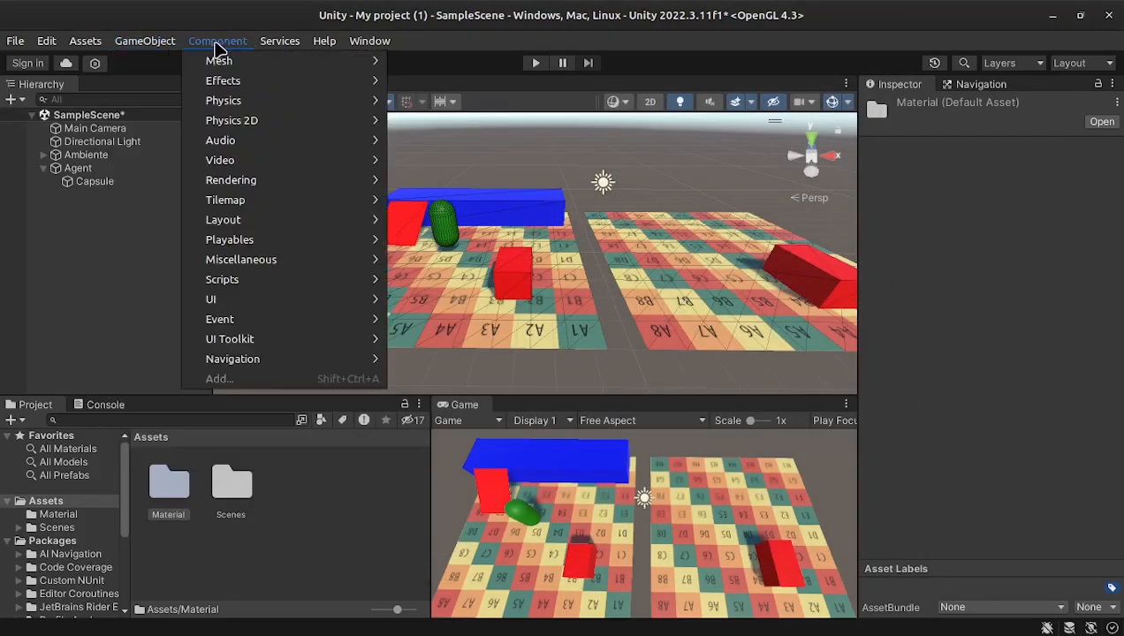
mouse_move(255, 284)
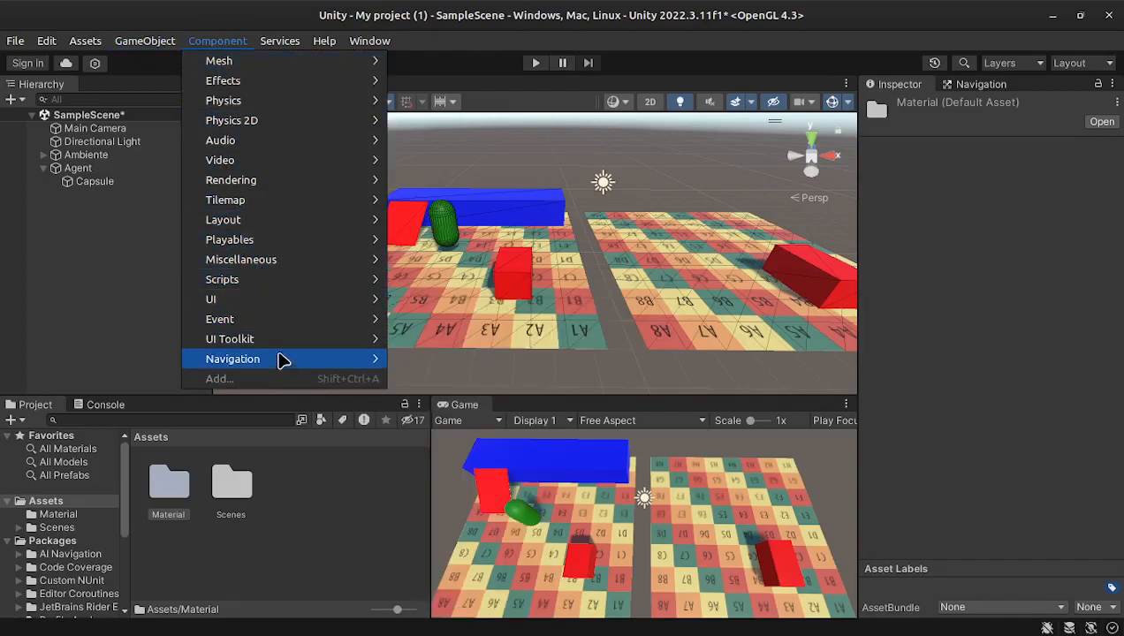
mouse_move(282, 364)
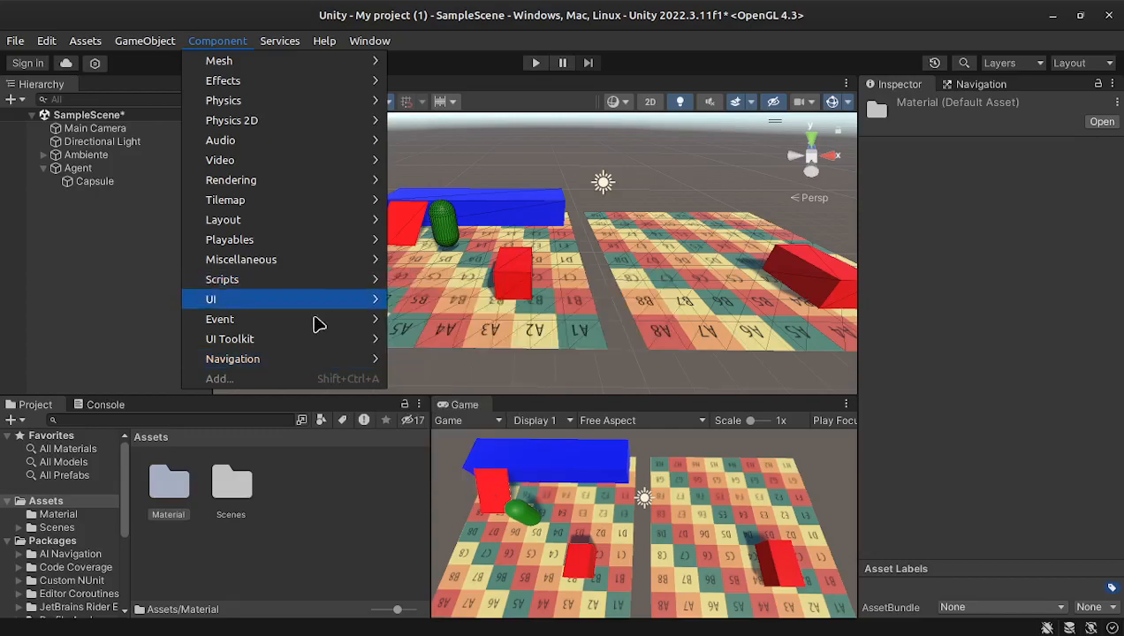
left_click(381, 495)
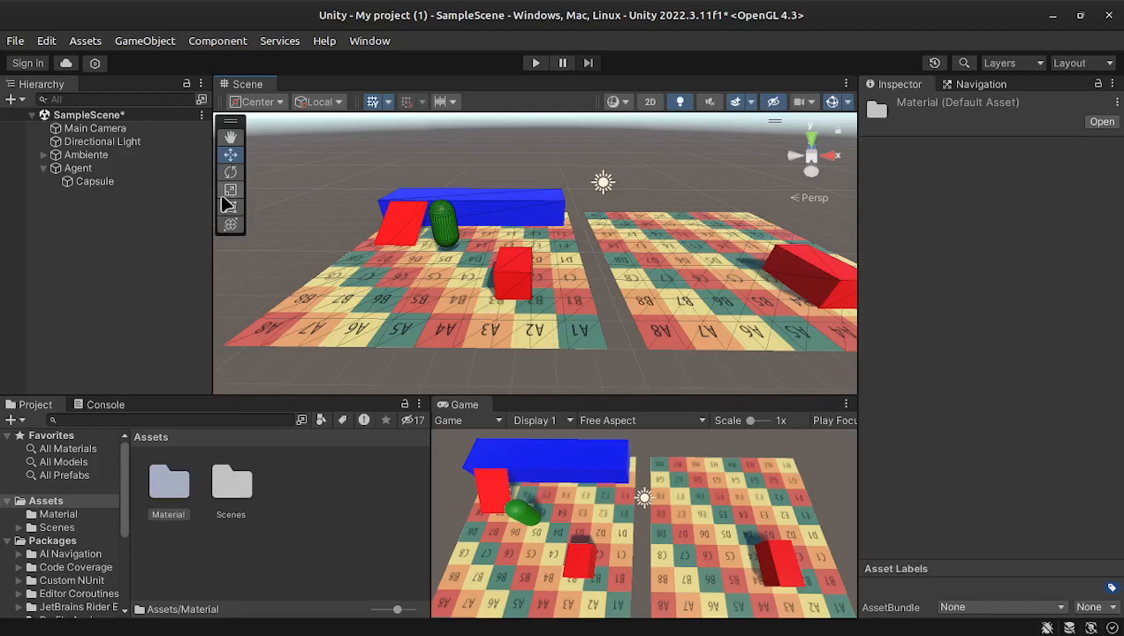
Add a NavMeshSurface component to the Ambiente object, searching the components for "nav"
left_click(89, 155)
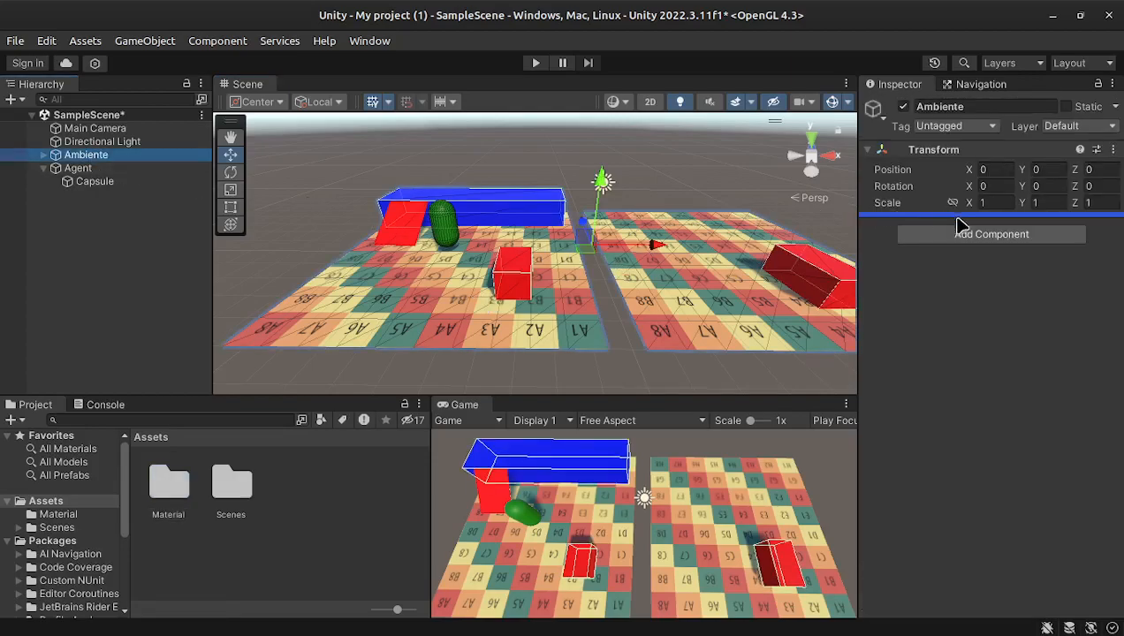
left_click(980, 233)
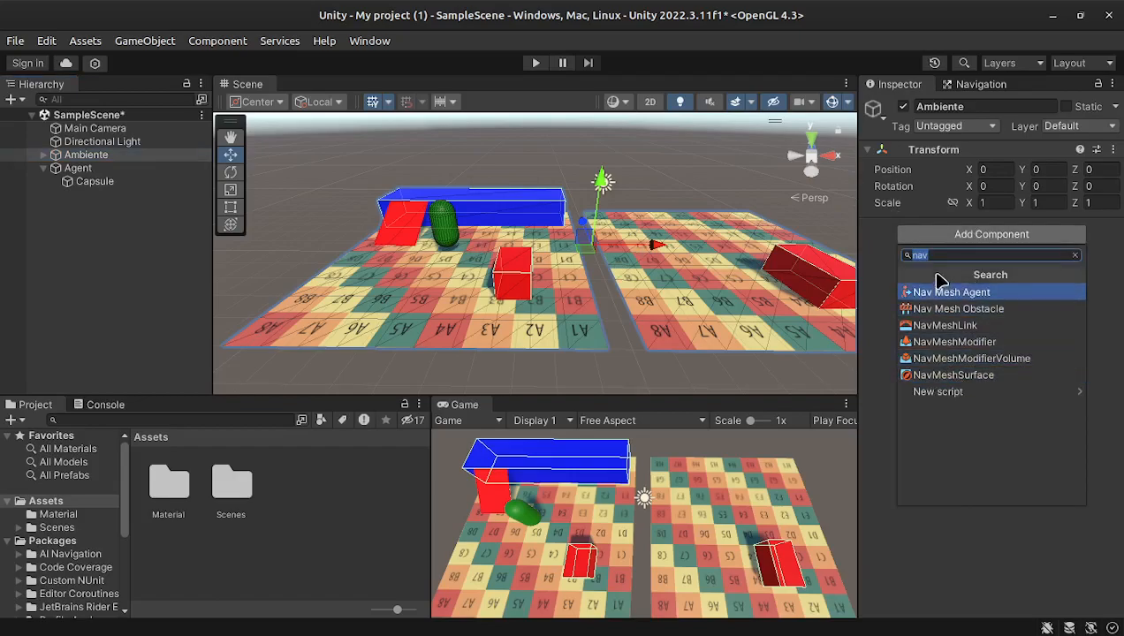
left_click(1001, 255)
key("BackSpace")
key("BackSpace")
key("BackSpace")
type("nav")
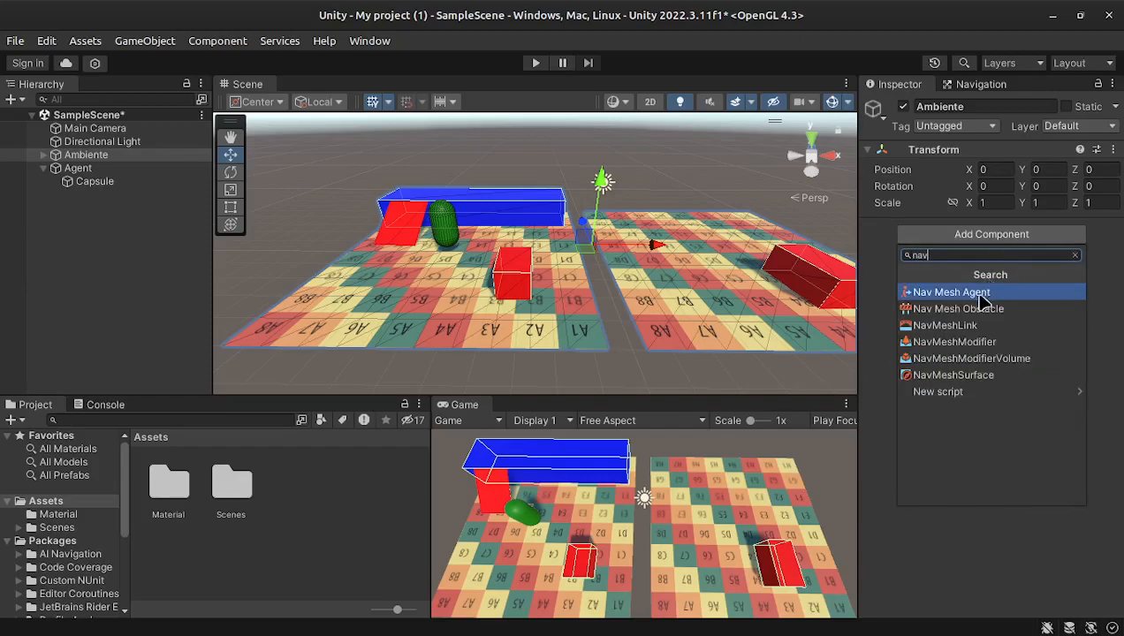
left_click(979, 376)
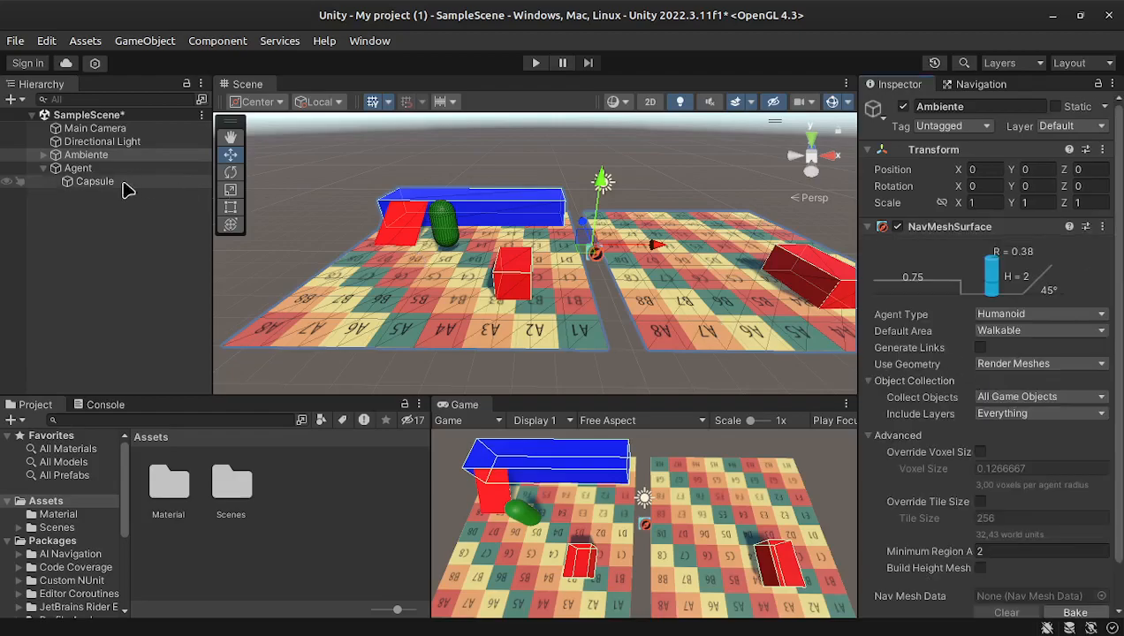
Review the Agent Type and Default Area options of Ambiente's NavMeshSurface without changing them
left_click(88, 156)
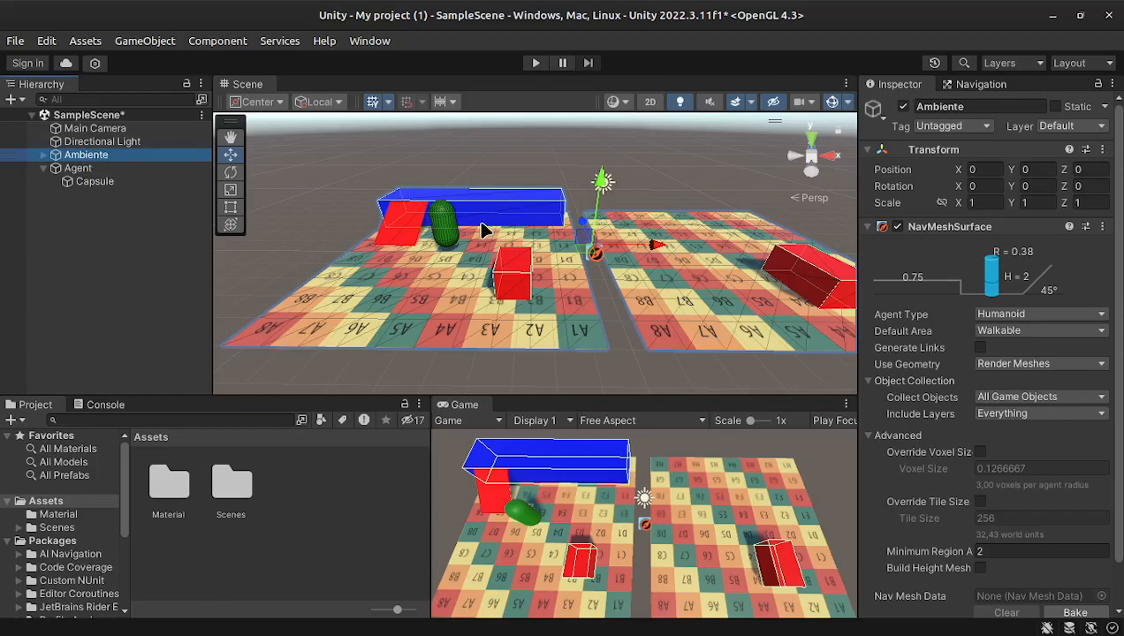
scroll(943, 302, "down", 2)
scroll(944, 302, "up", 2)
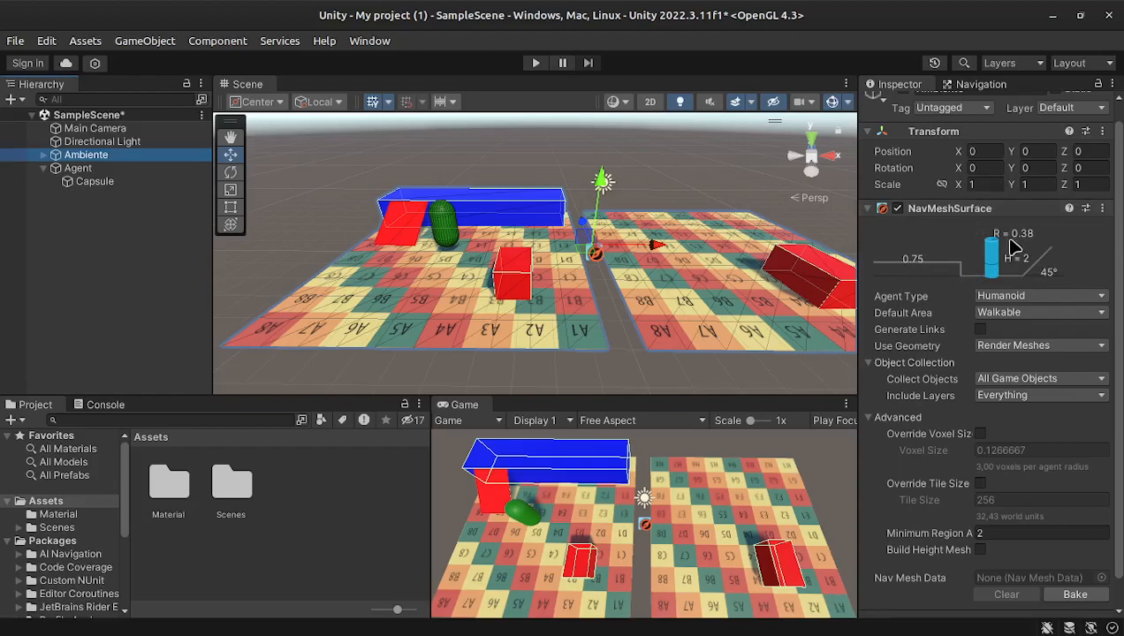
left_click(1018, 298)
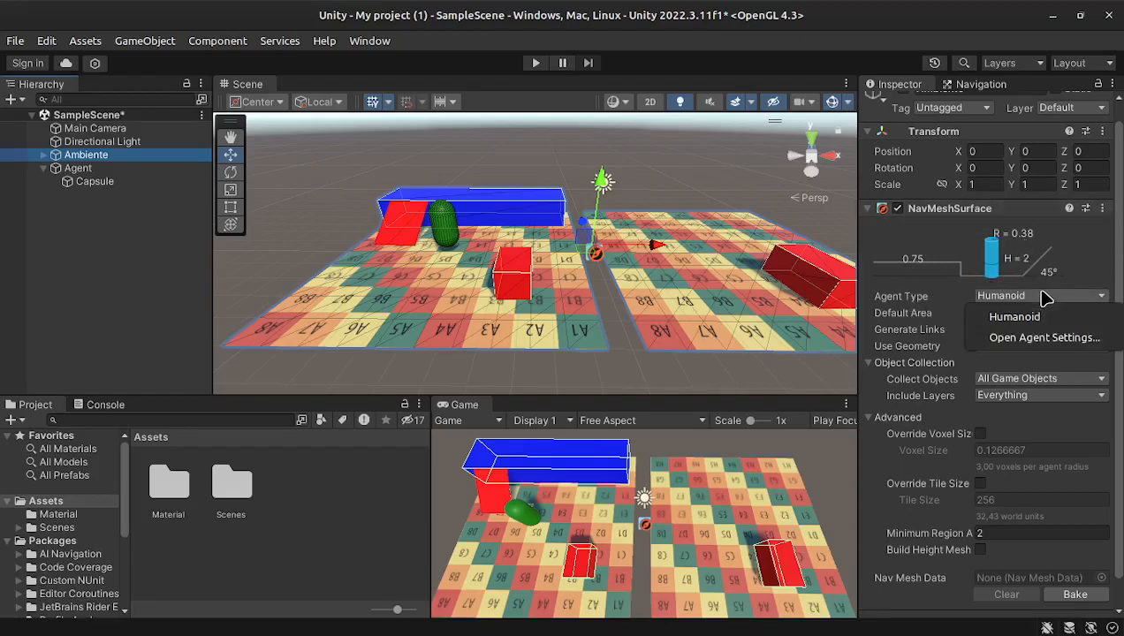
left_click(937, 262)
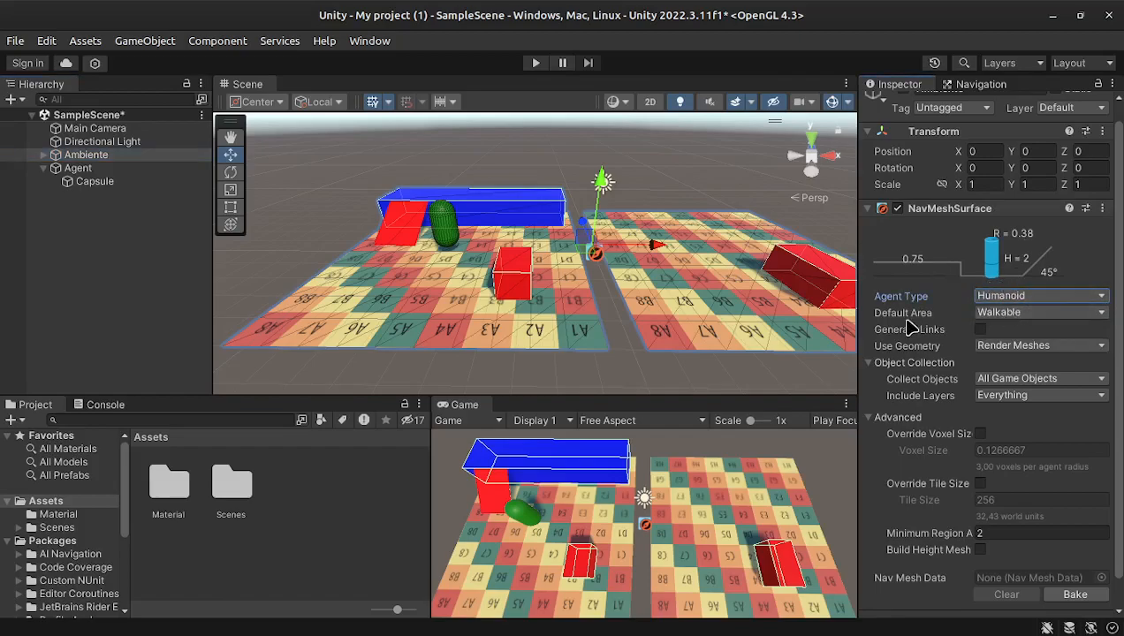
left_click(1032, 312)
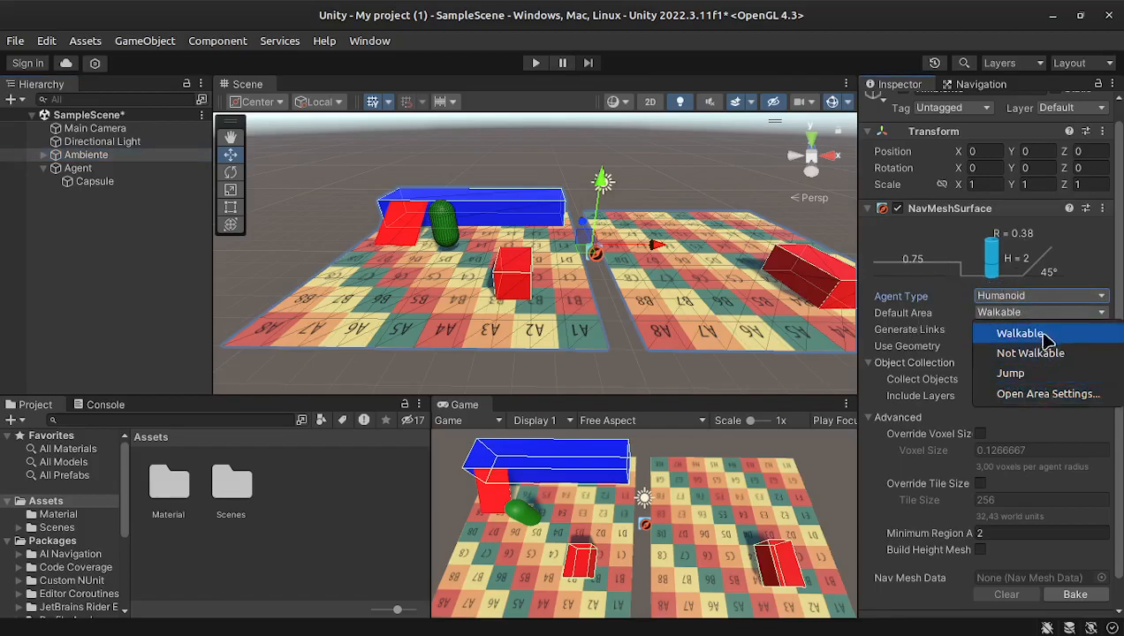
left_click(1016, 300)
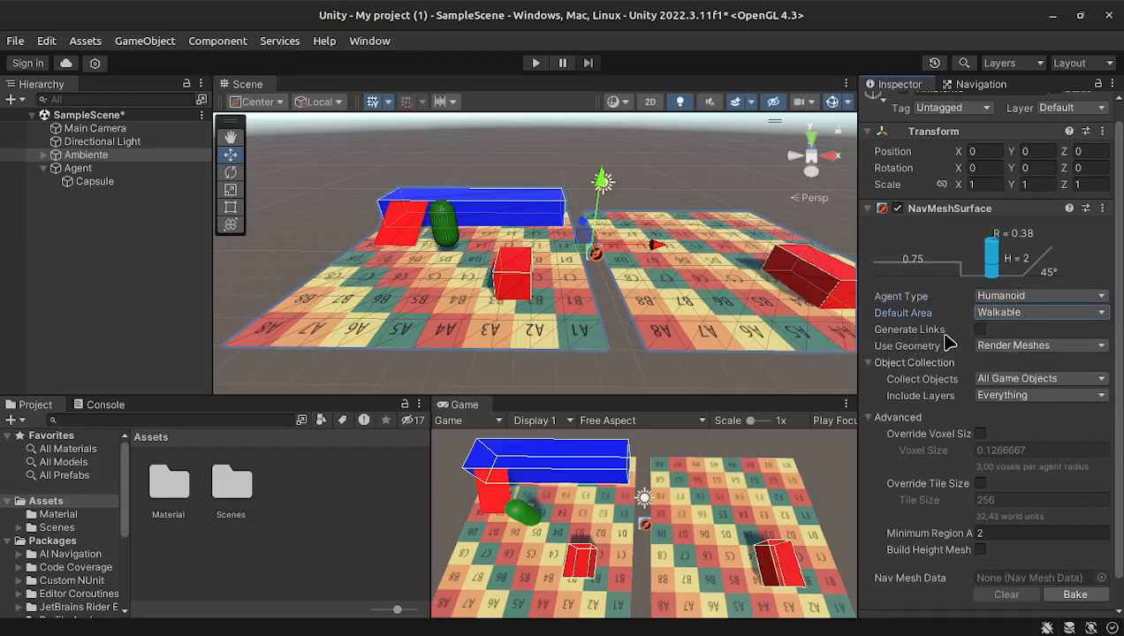
Try the Generate Links option on and off, leave it off, and keep Use Geometry on Render Meshes
left_click(980, 329)
left_click(981, 329)
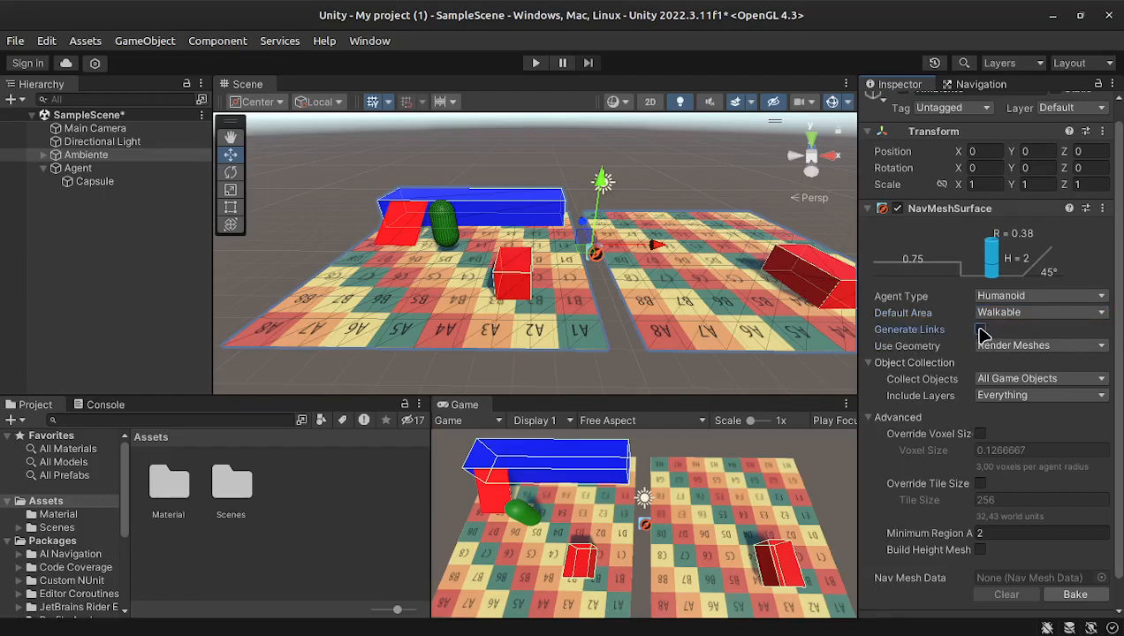
left_click(978, 330)
left_click(979, 332)
left_click(979, 330)
left_click(1040, 350)
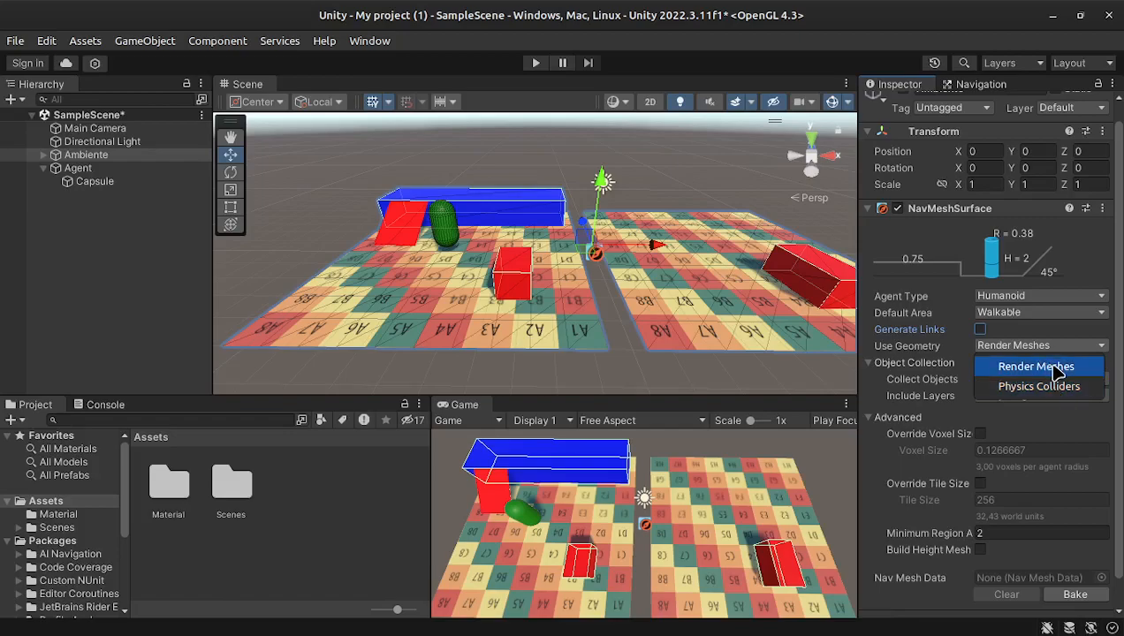
left_click(1056, 370)
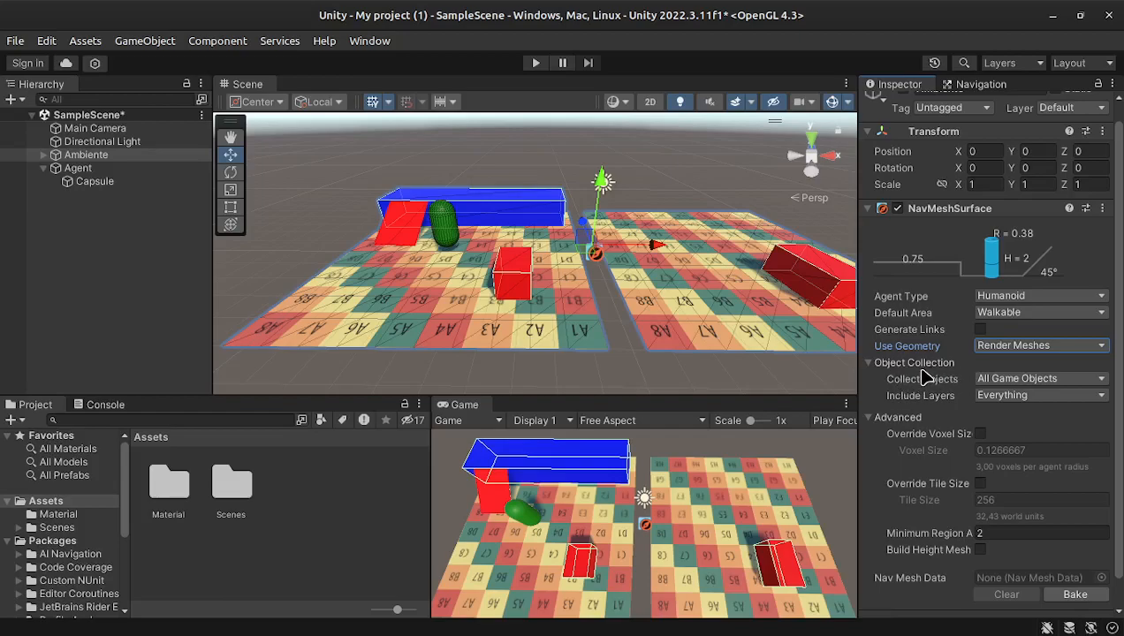
Review the Collect Objects and Include Layers choices in the NavMeshSurface's object collection settings
left_click(1079, 382)
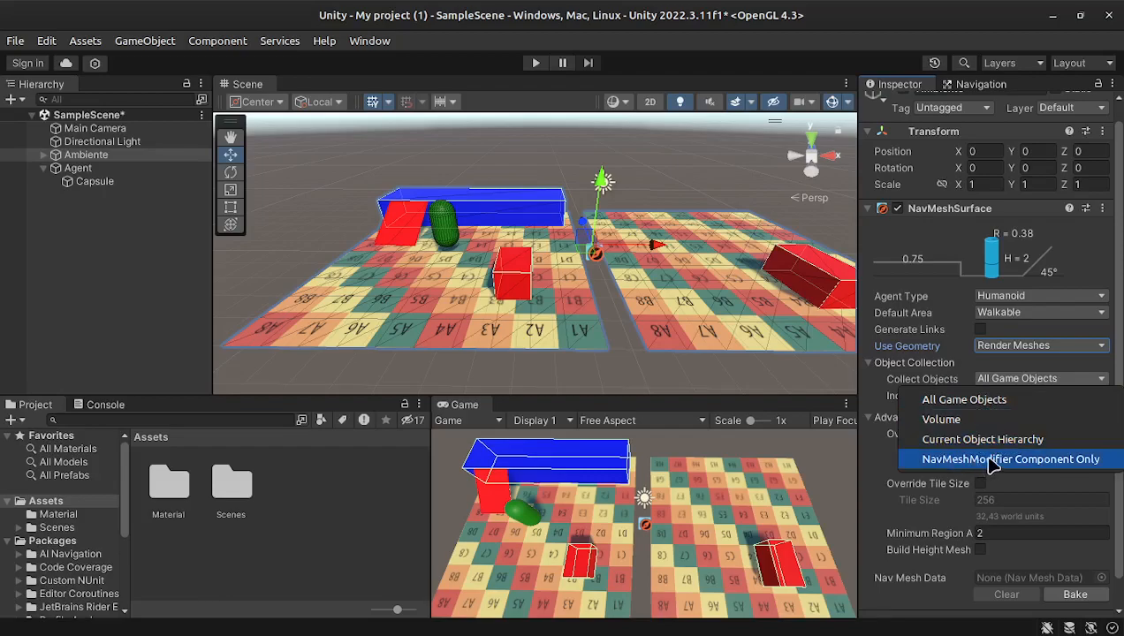
left_click(930, 382)
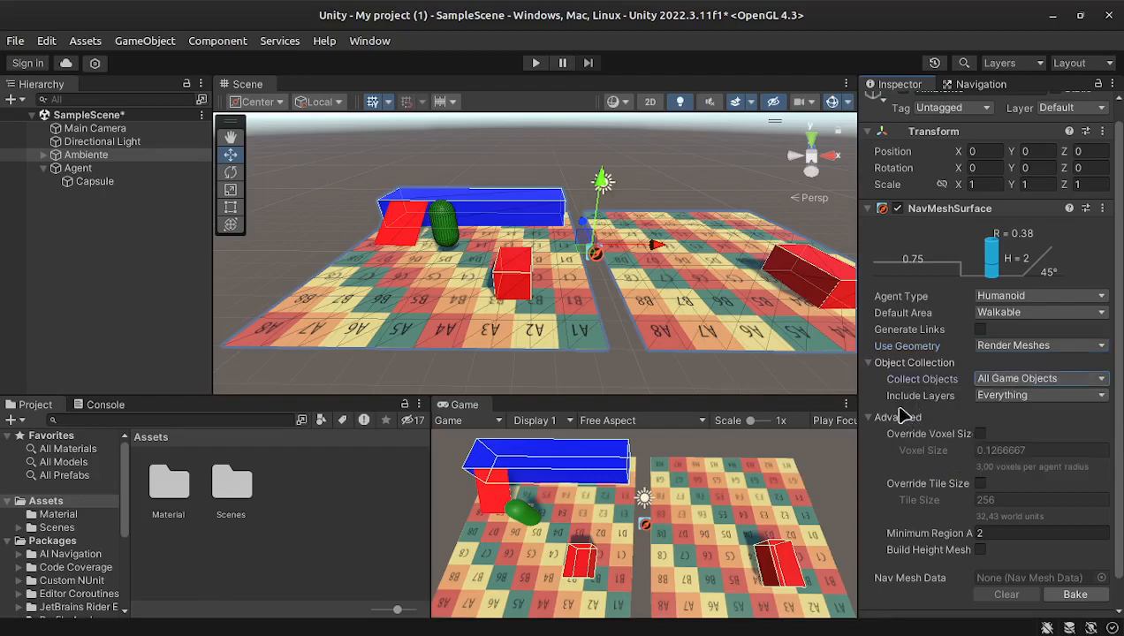
left_click(1022, 398)
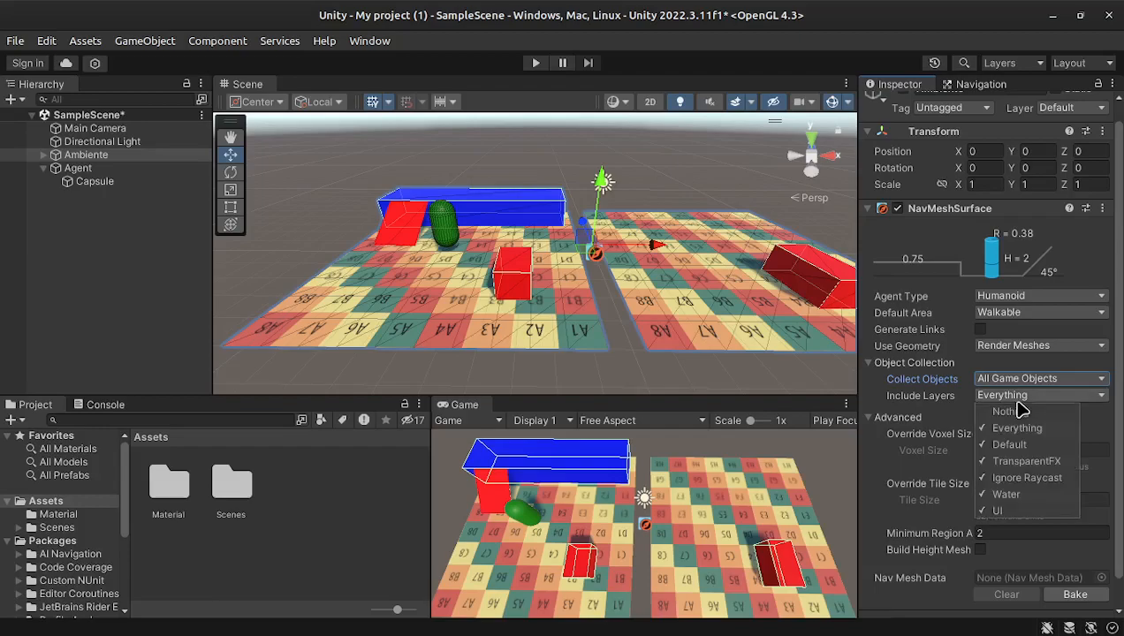
left_click(899, 367)
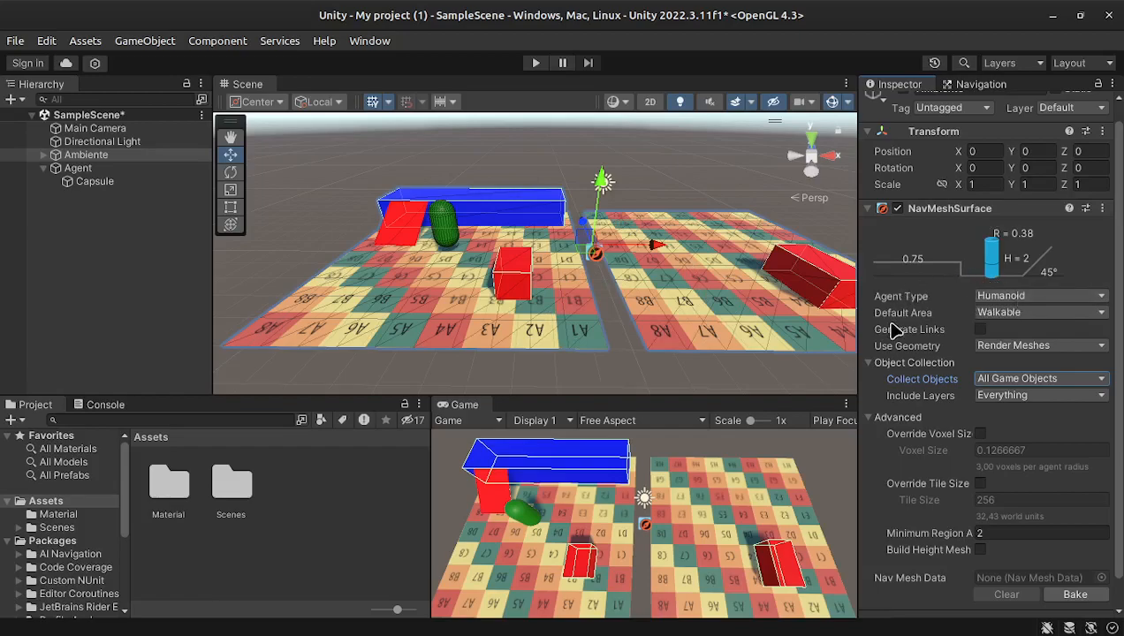
Bake the NavMesh from Ambiente's NavMeshSurface and inspect the walkable area from another angle
left_click(1080, 594)
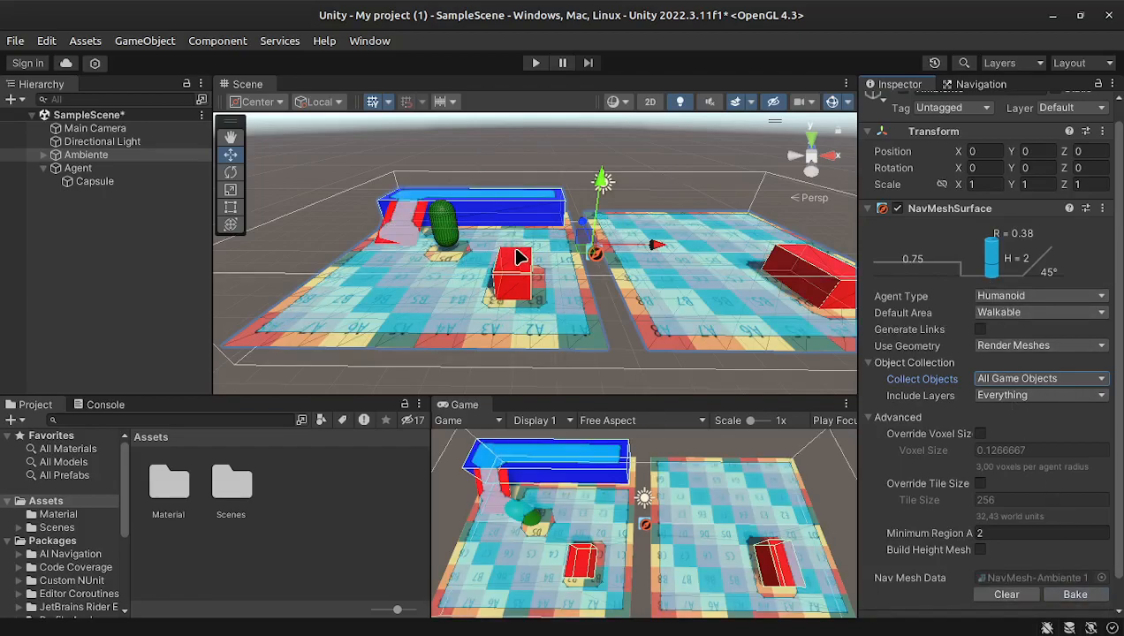
left_click_drag(517, 254, 676, 288, "alt")
left_click(676, 288)
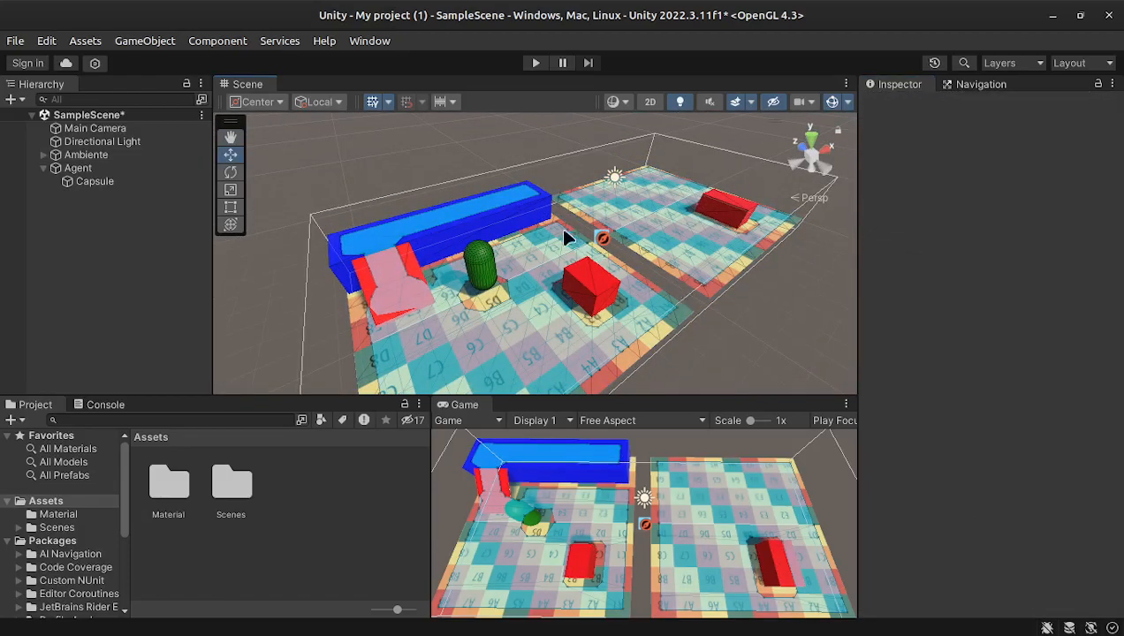
Move the Agent's capsule away from the ramp to about X 6.09, Z -3.9, near the gap between the floors
left_click(479, 269)
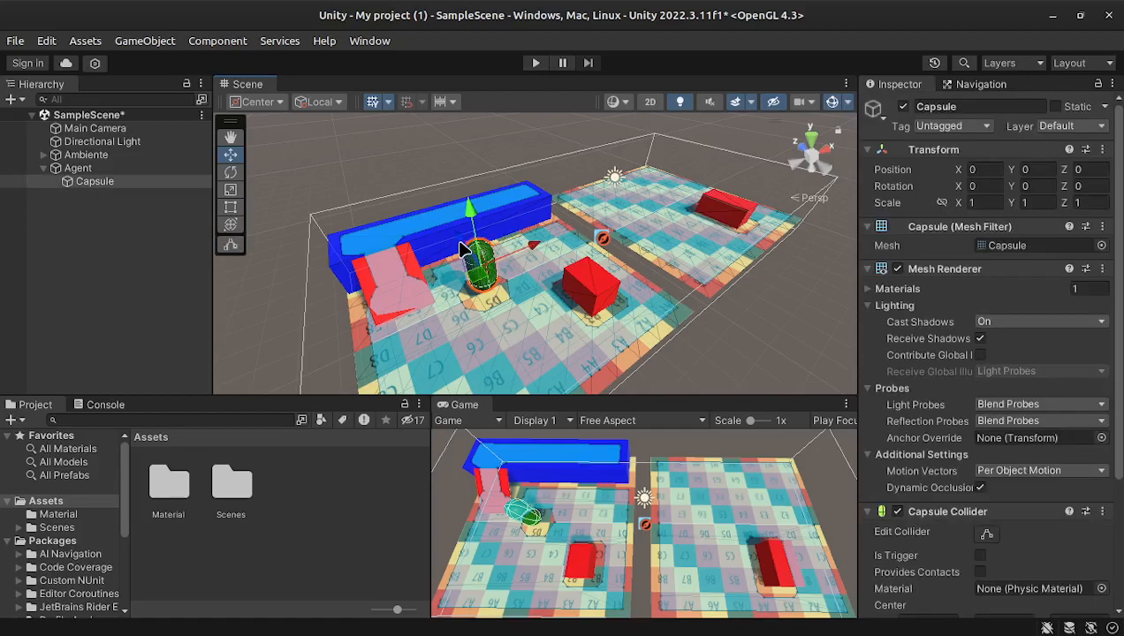
left_click_drag(492, 279, 594, 251)
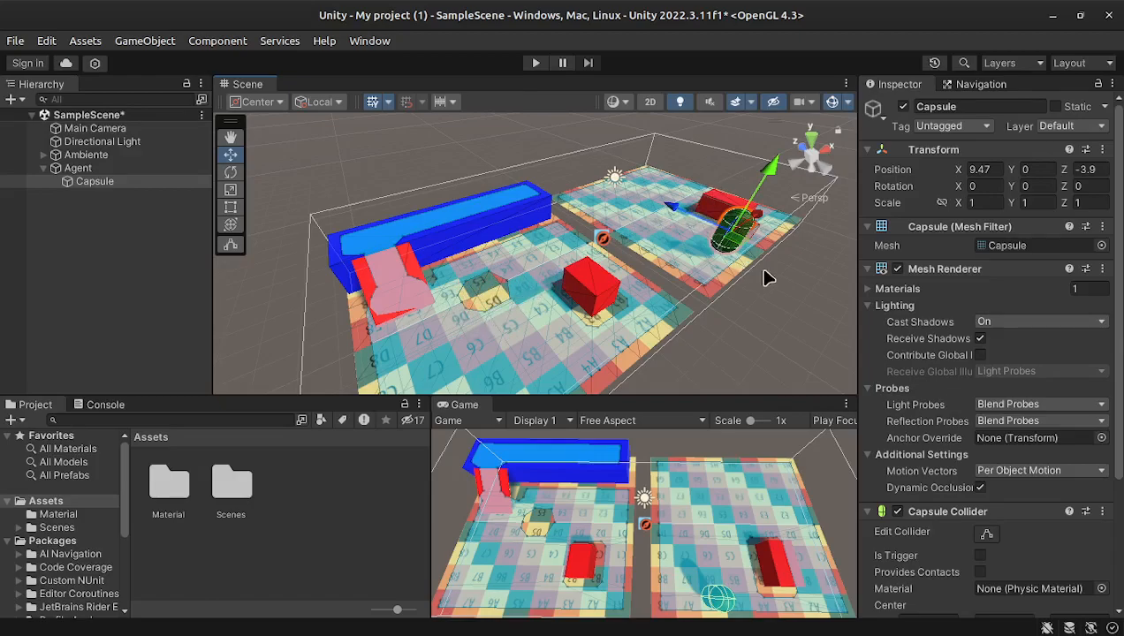
left_click_drag(759, 215, 737, 257)
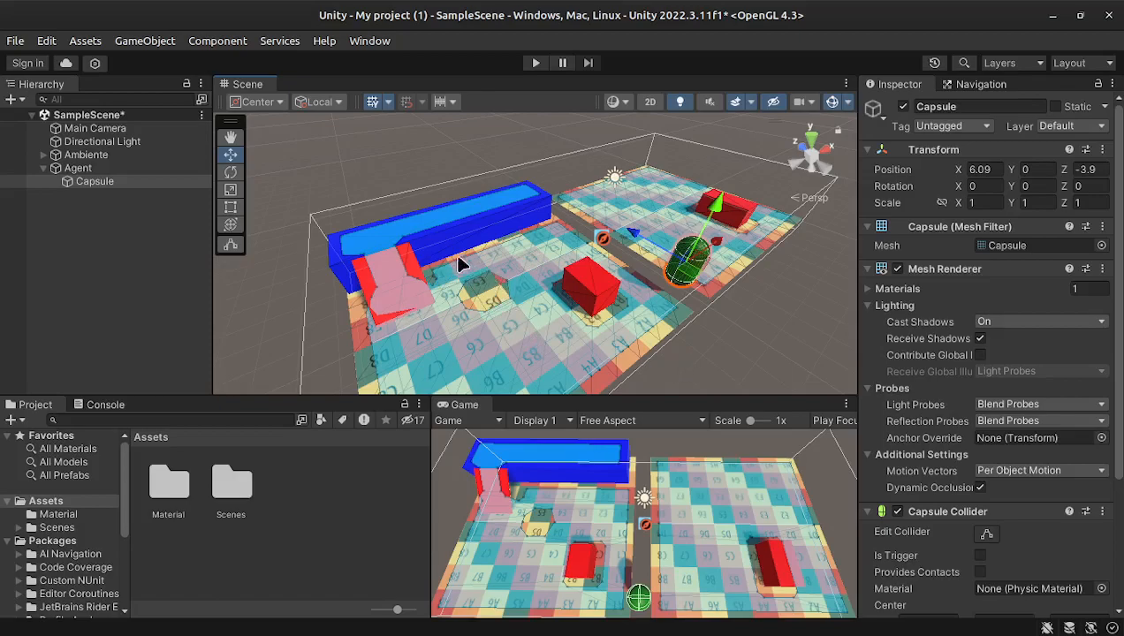
Rebake Ambiente's NavMesh for the capsule's new position
left_click(78, 169)
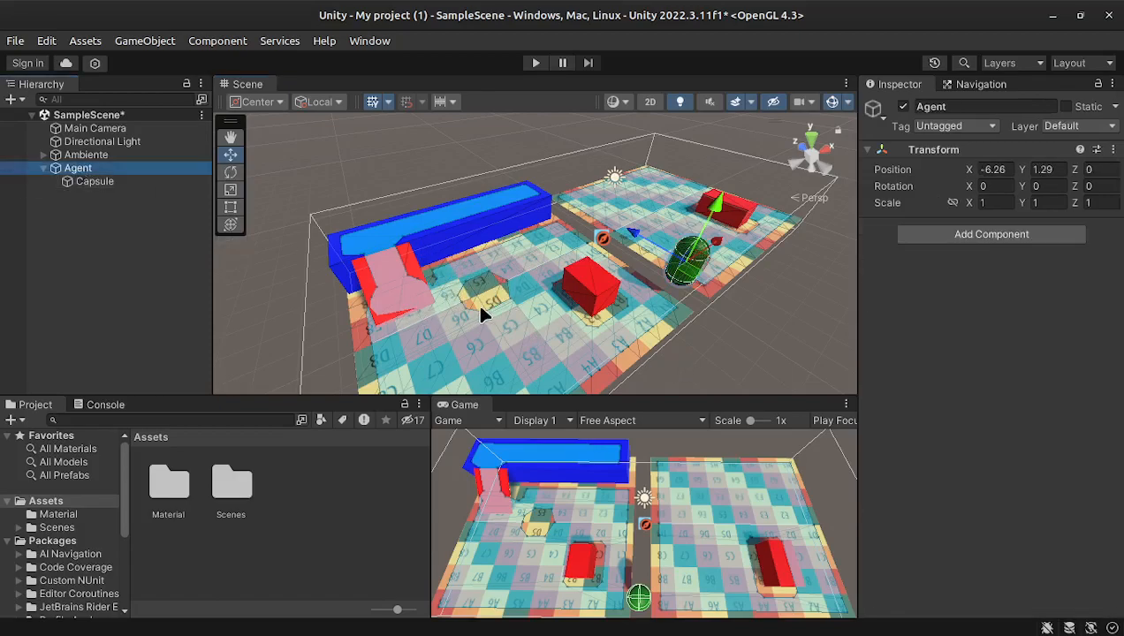
left_click(86, 156)
scroll(1010, 470, "down", 2)
left_click(1075, 572)
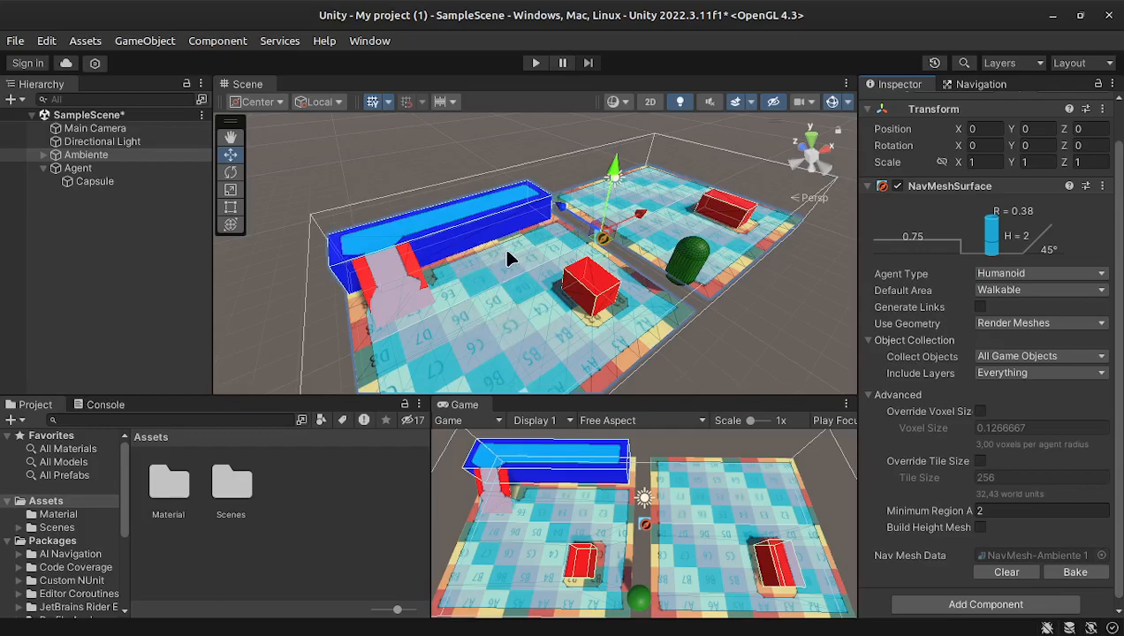
scroll(932, 256, "up", 2)
scroll(938, 265, "down", 2)
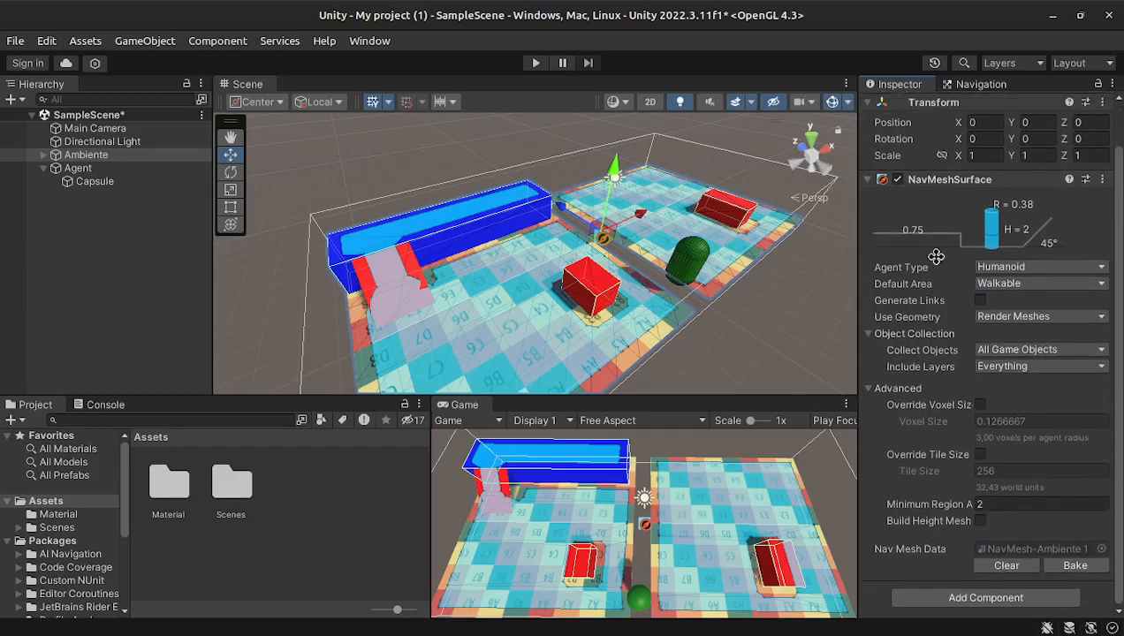
Move the Ambiente object along the X axis to about X 1.7
left_click(88, 155)
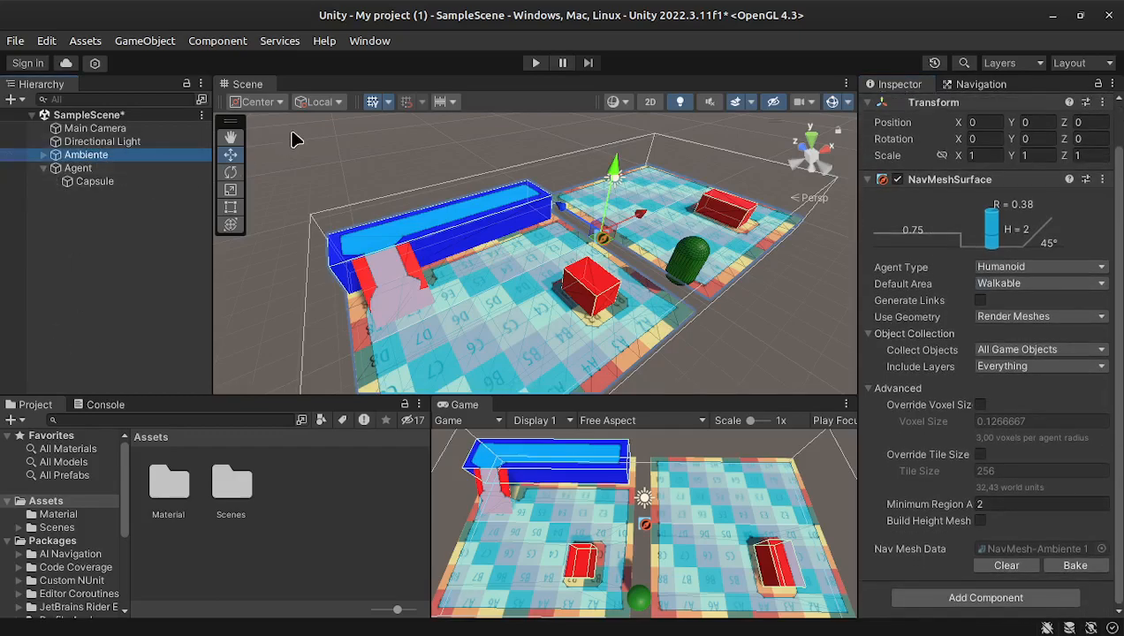
left_click_drag(636, 211, 663, 184)
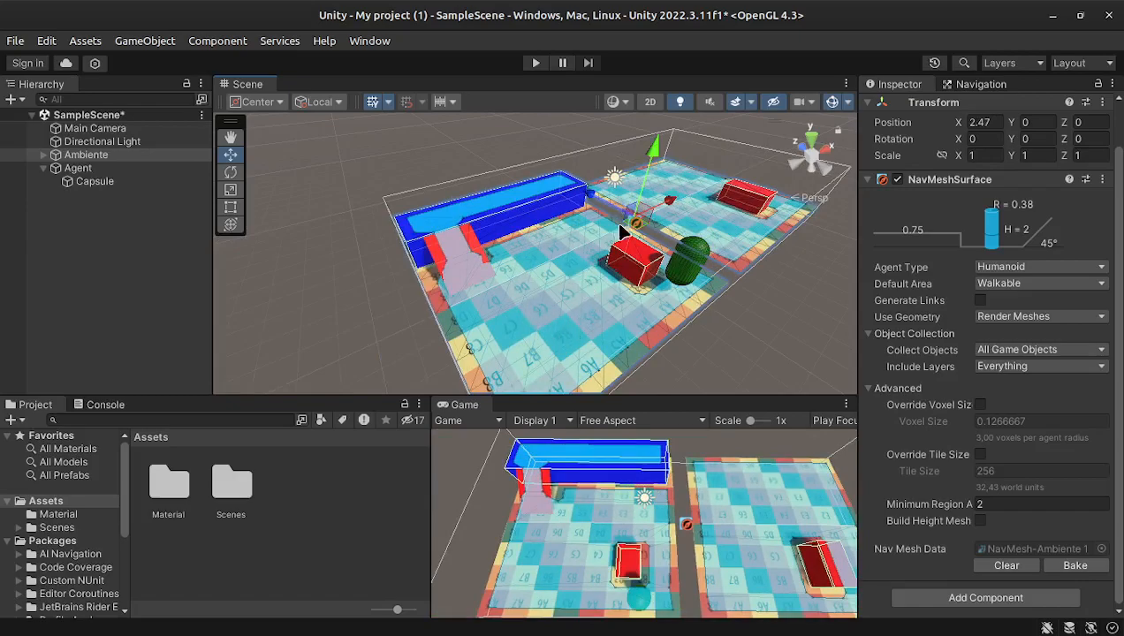
mouse_move(669, 211)
left_mouse_down()
mouse_move(556, 258)
mouse_move(692, 176)
mouse_move(664, 212)
left_mouse_up()
left_click(86, 155)
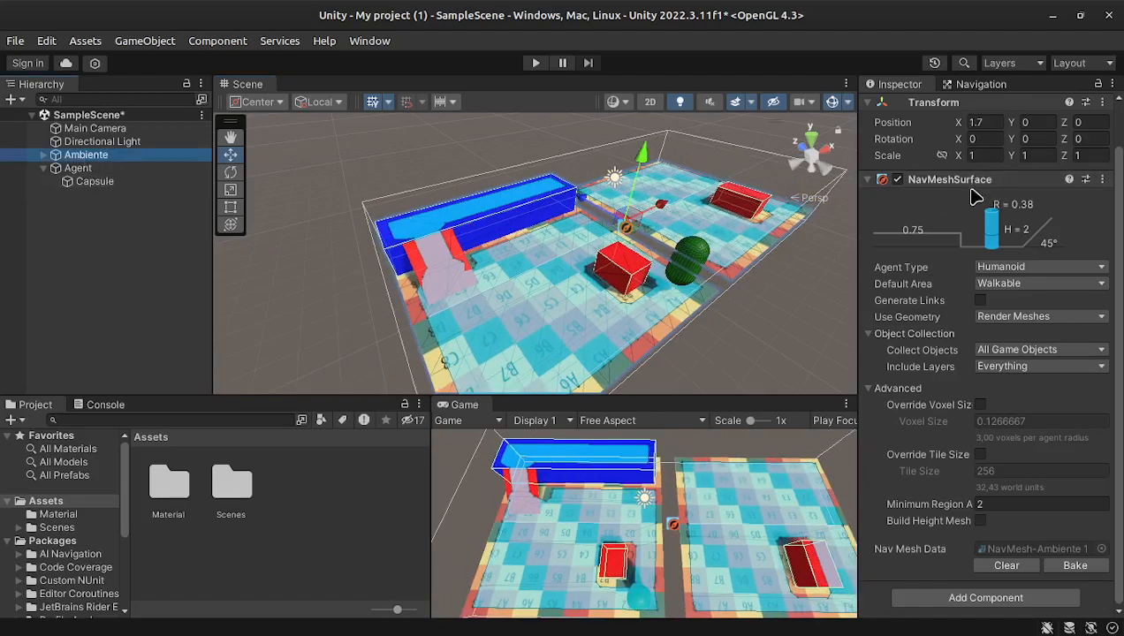
Try rotating the Ambiente object in the scene and undo the rotation
left_click(230, 172)
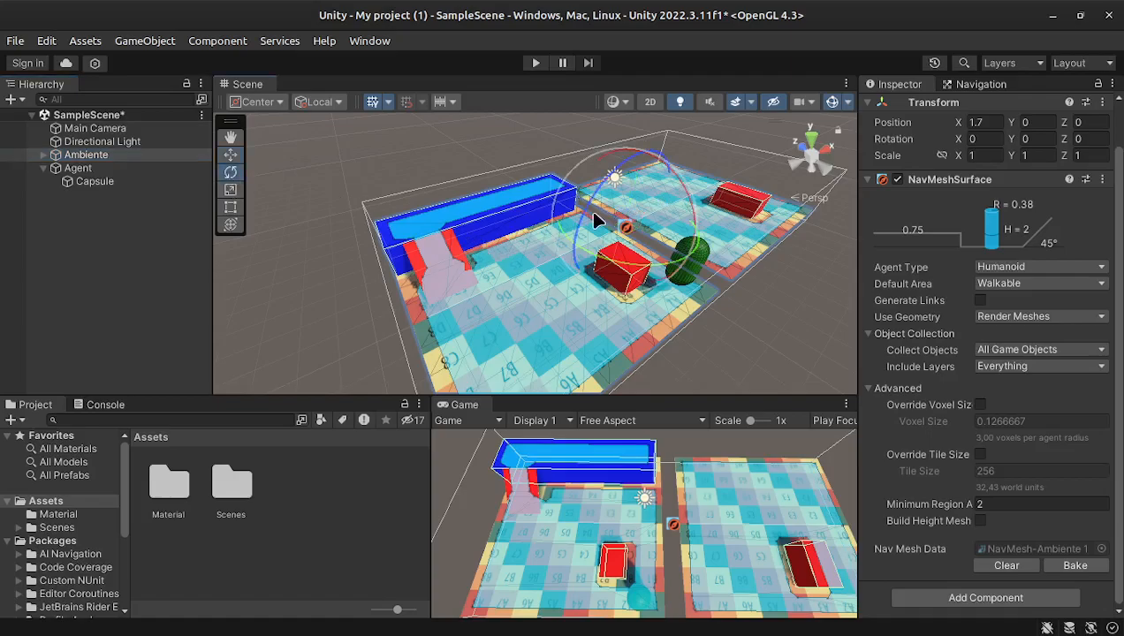
left_click_drag(575, 216, 544, 224)
key("ctrl+z")
left_click(88, 156)
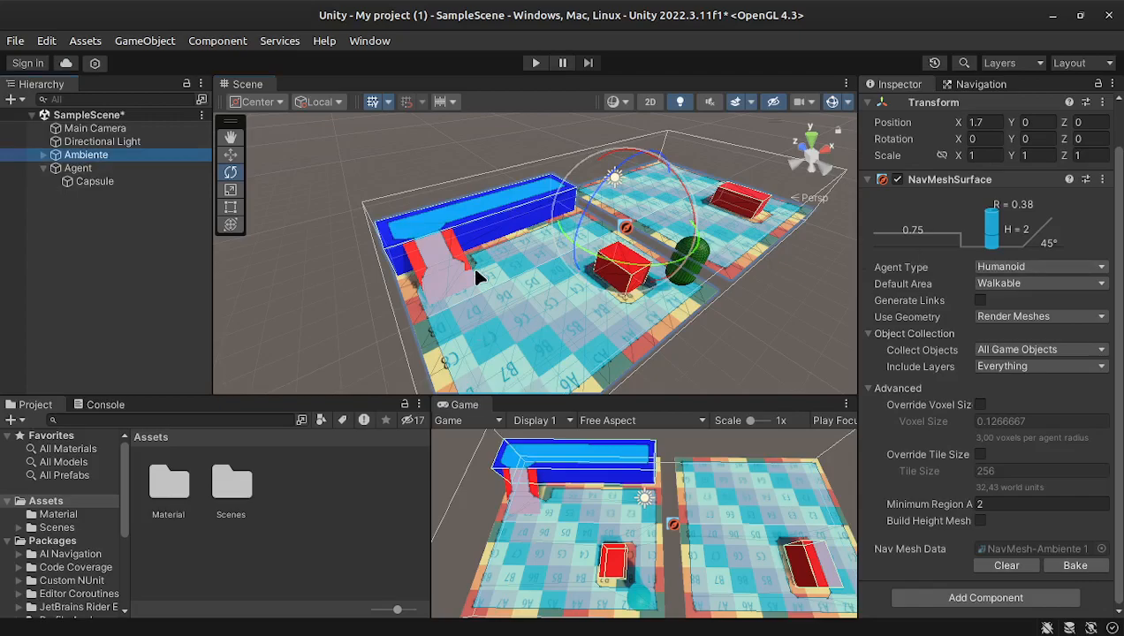
left_click(704, 255)
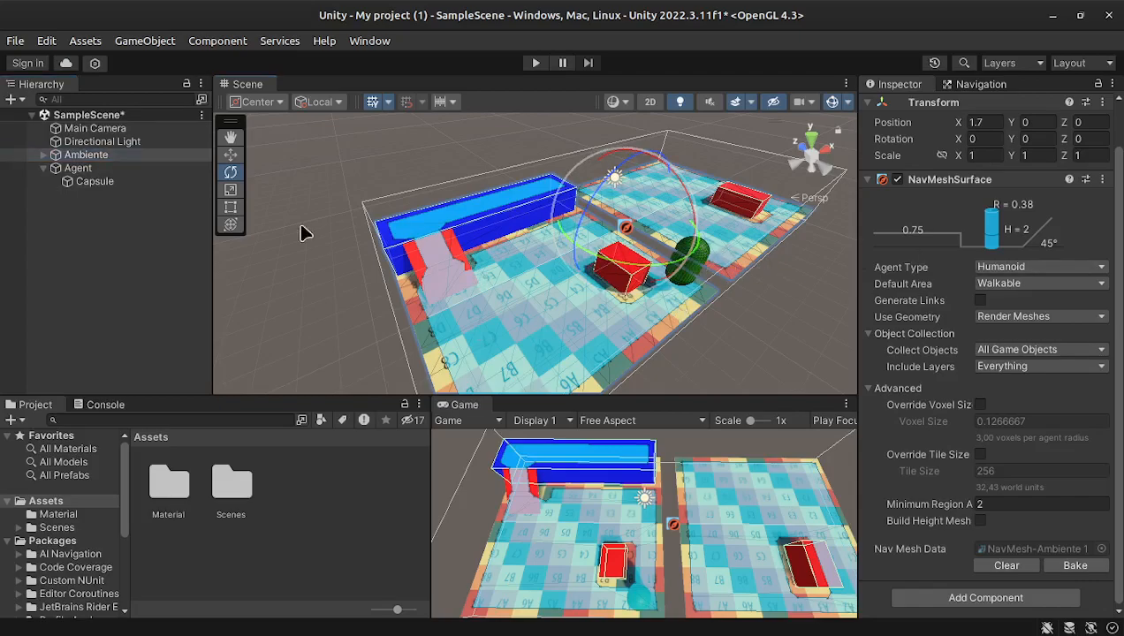
Add a Nav Mesh Agent component to the Agent object
left_click(81, 169)
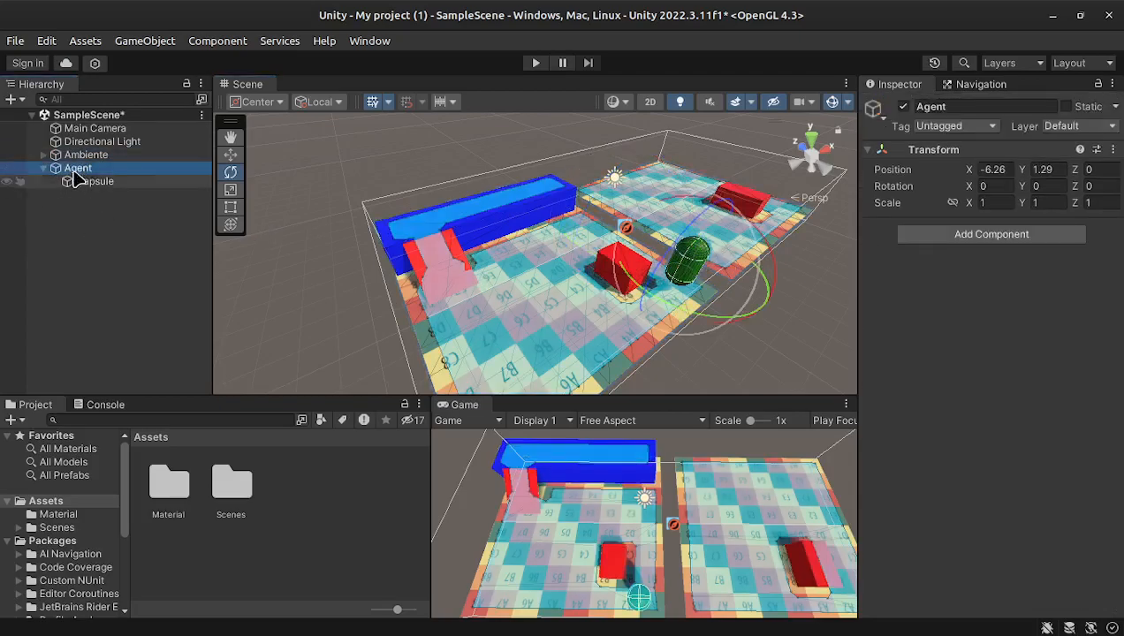
left_click(230, 137)
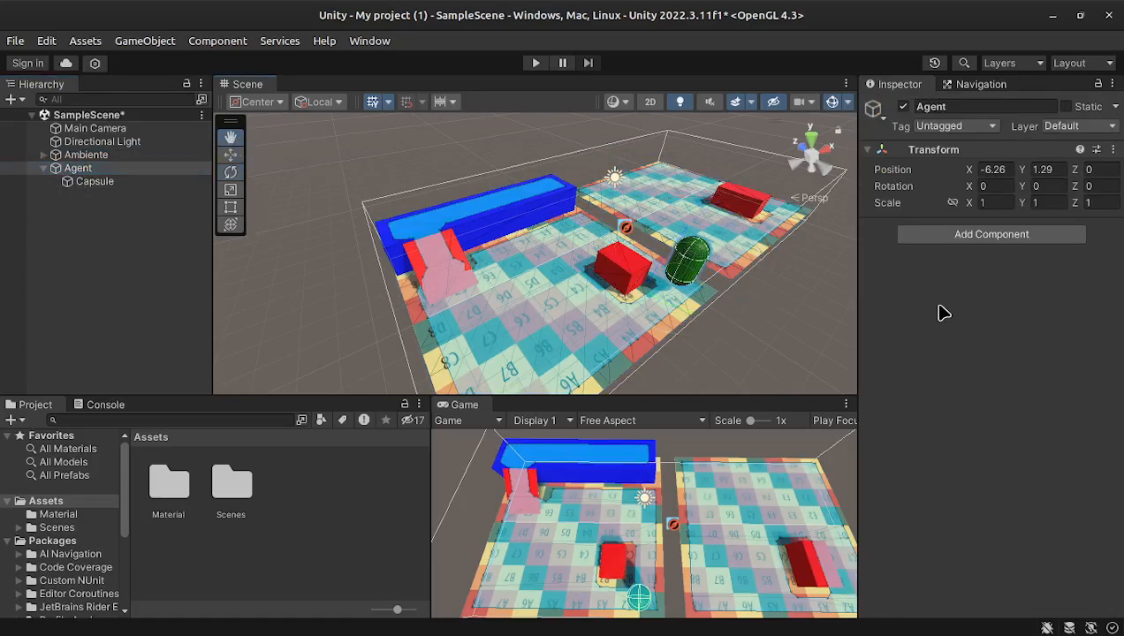
left_click(999, 235)
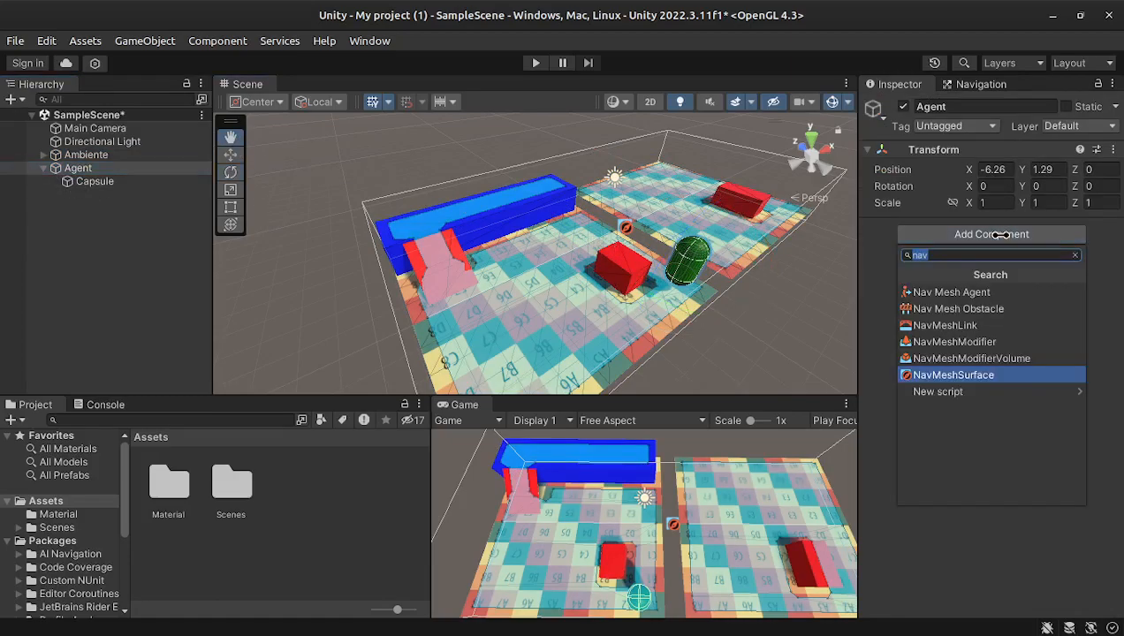
left_click(975, 294)
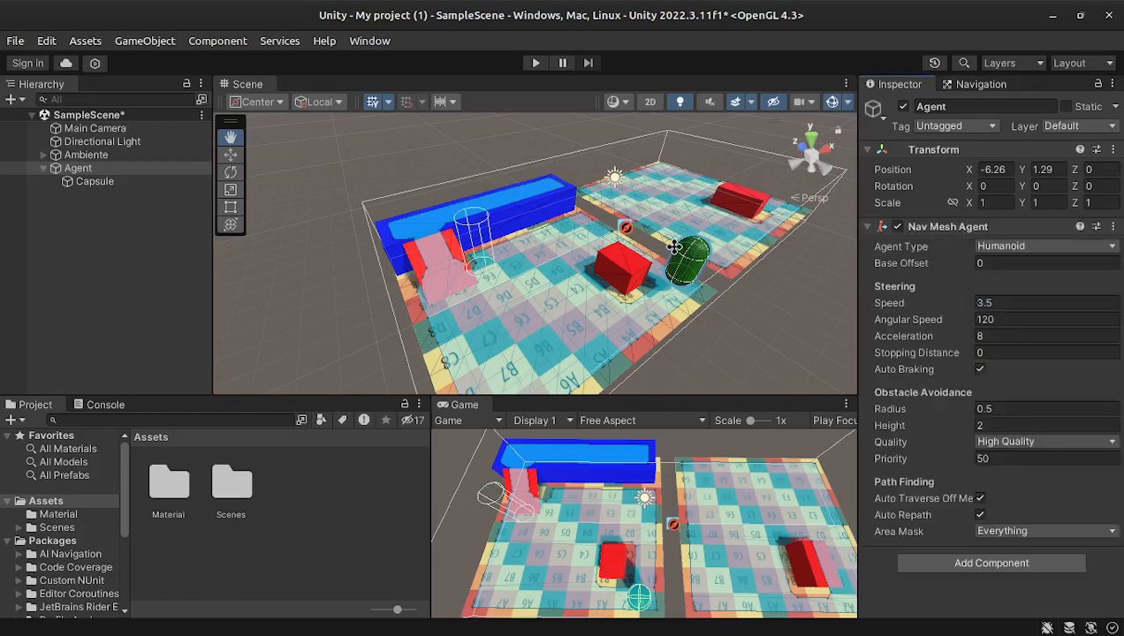
Set the Capsule's X and Z position to 0 so it is centred on its Agent parent
left_click(86, 182)
left_click(991, 171)
type("0")
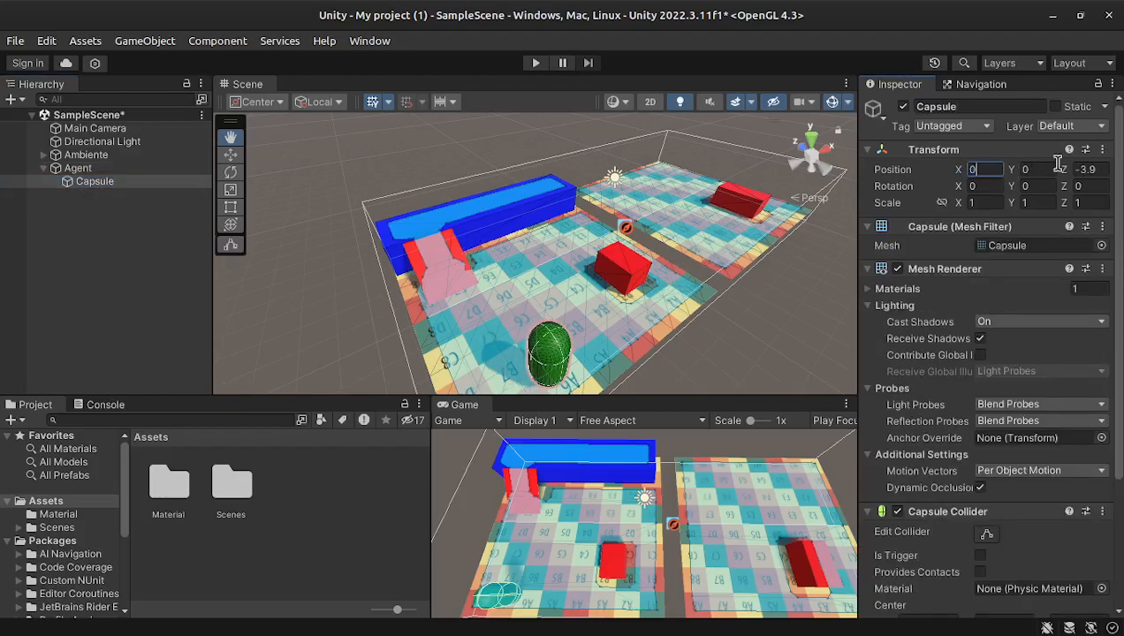
key("Return")
type("0")
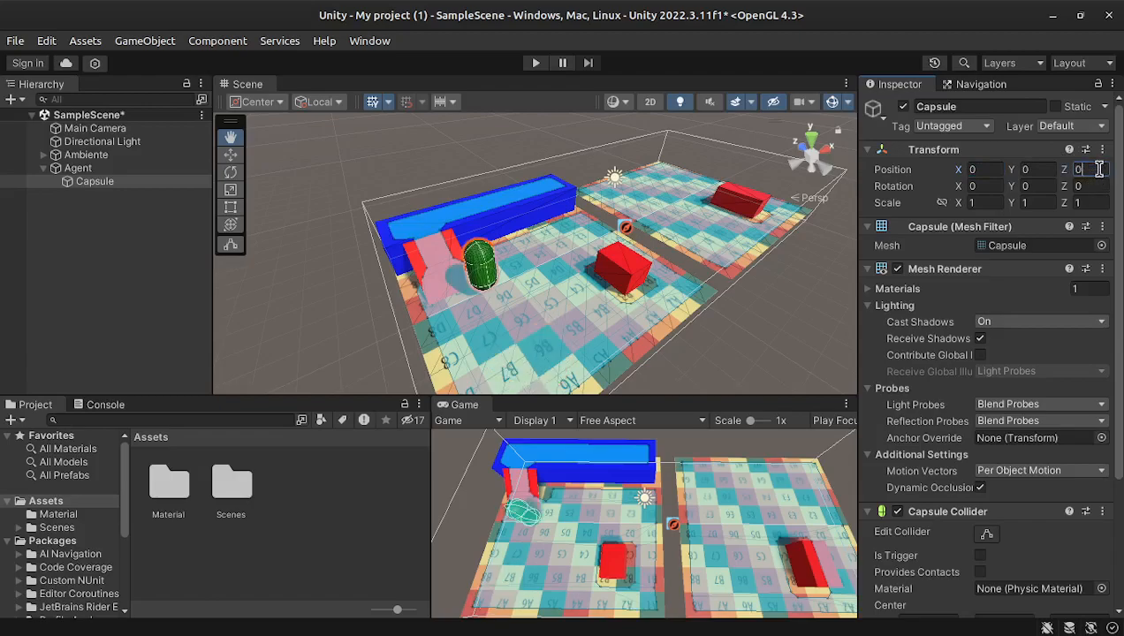
Lower the Agent object along the Y axis to about Y 1.08
left_click(85, 169)
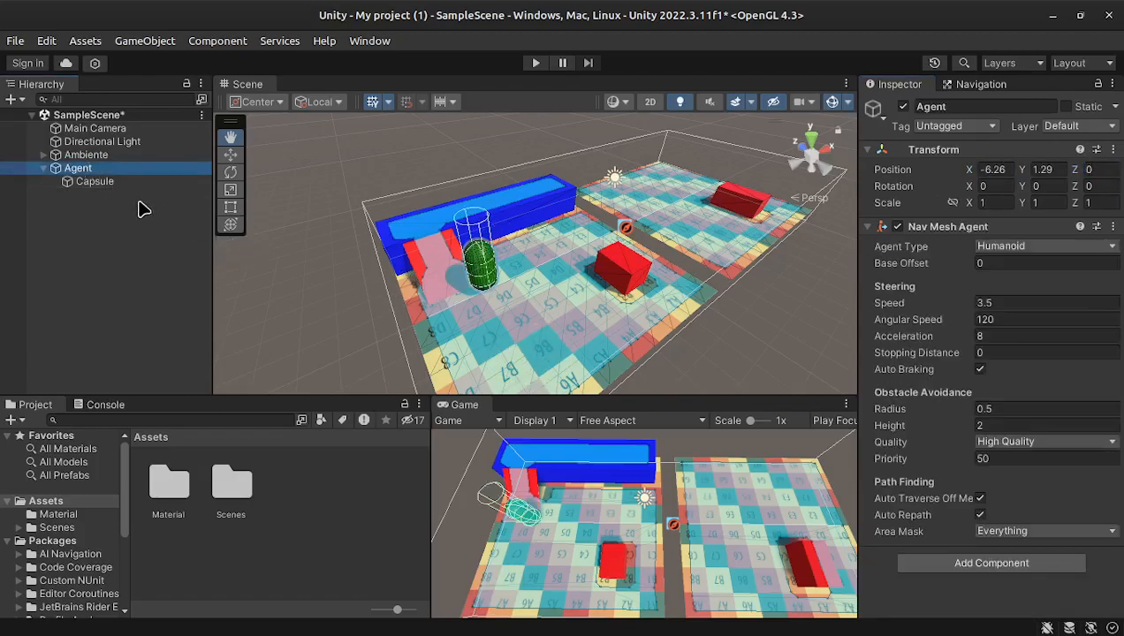
left_click(94, 181)
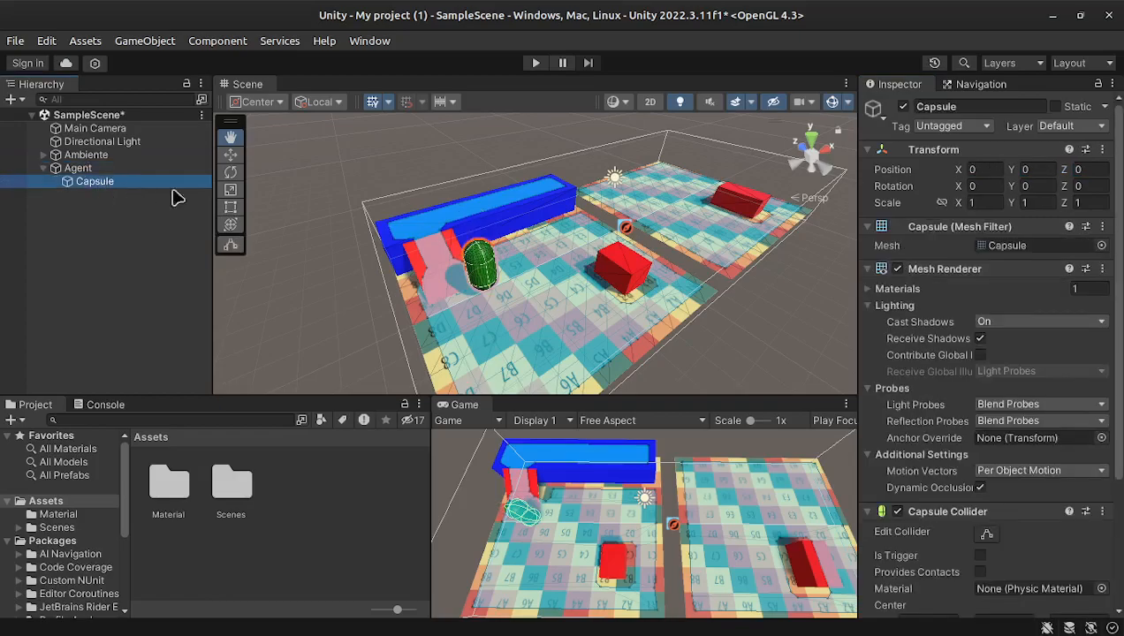
left_click(90, 171)
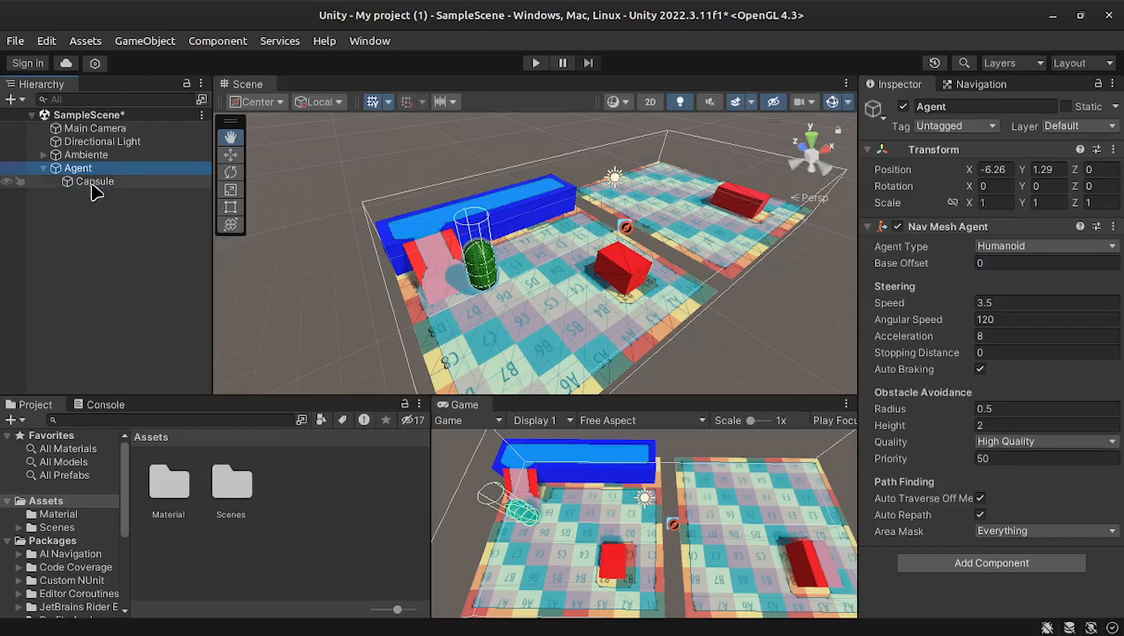
left_click(92, 183)
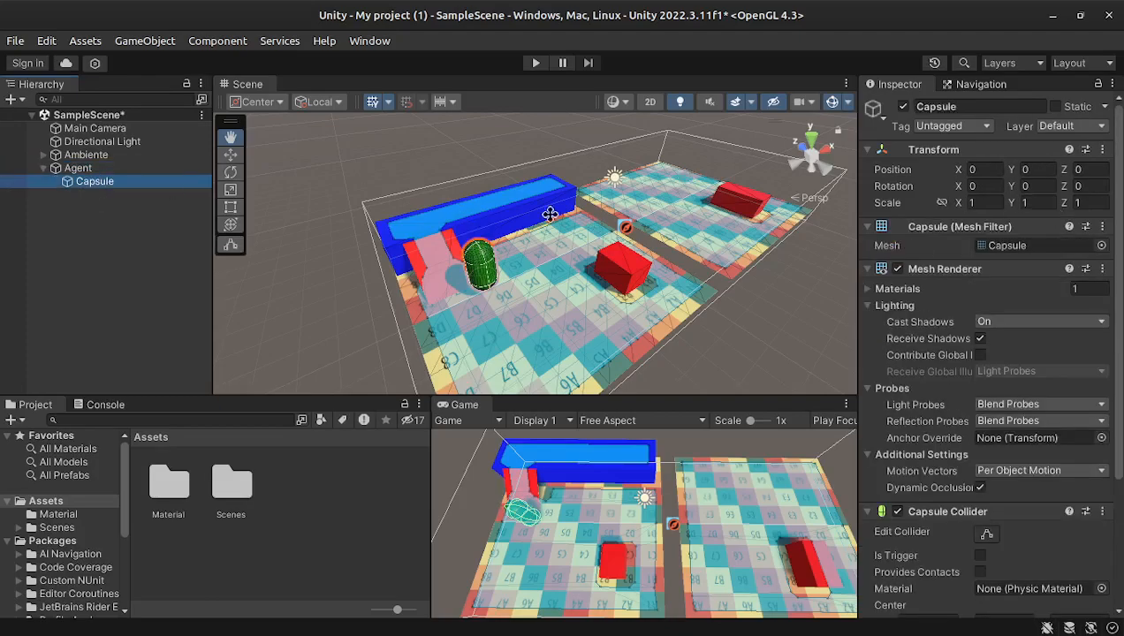
left_click(99, 168)
left_click(229, 153)
left_click_drag(474, 198, 429, 200)
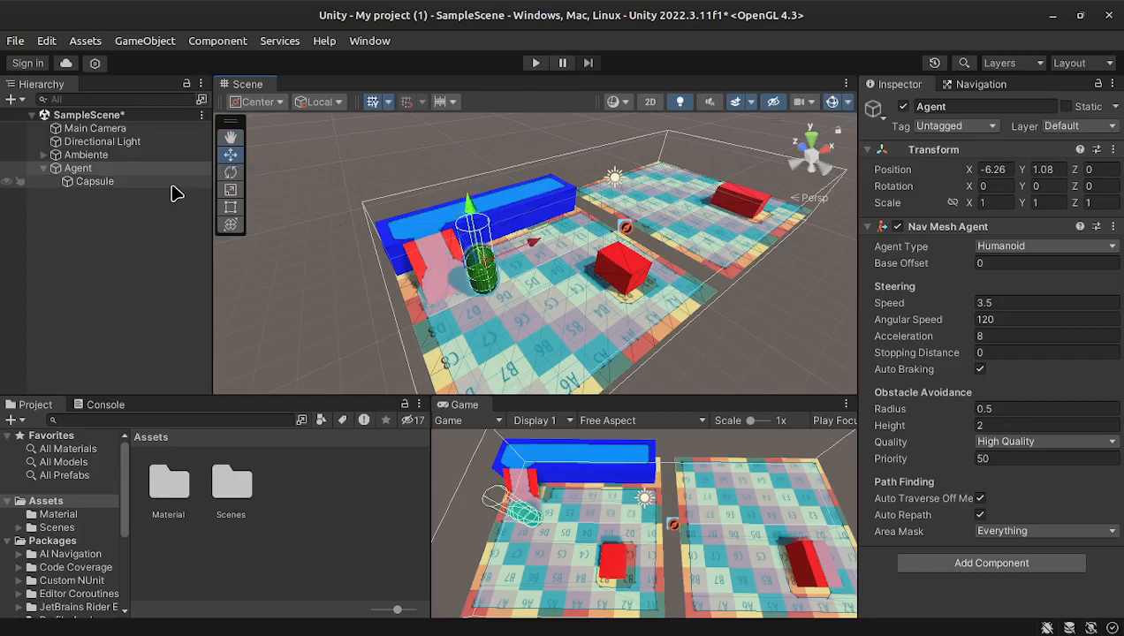
Set the Capsule's Y position to 1 to line it up with the agent's cylinder
left_click(104, 183)
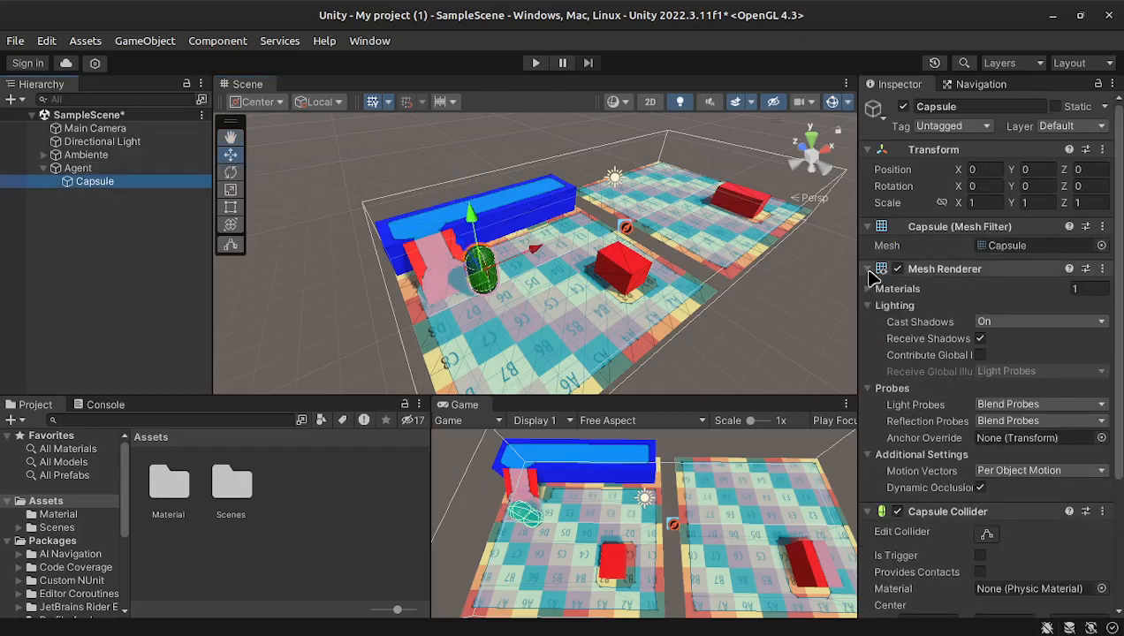
left_click(1032, 169)
type("1")
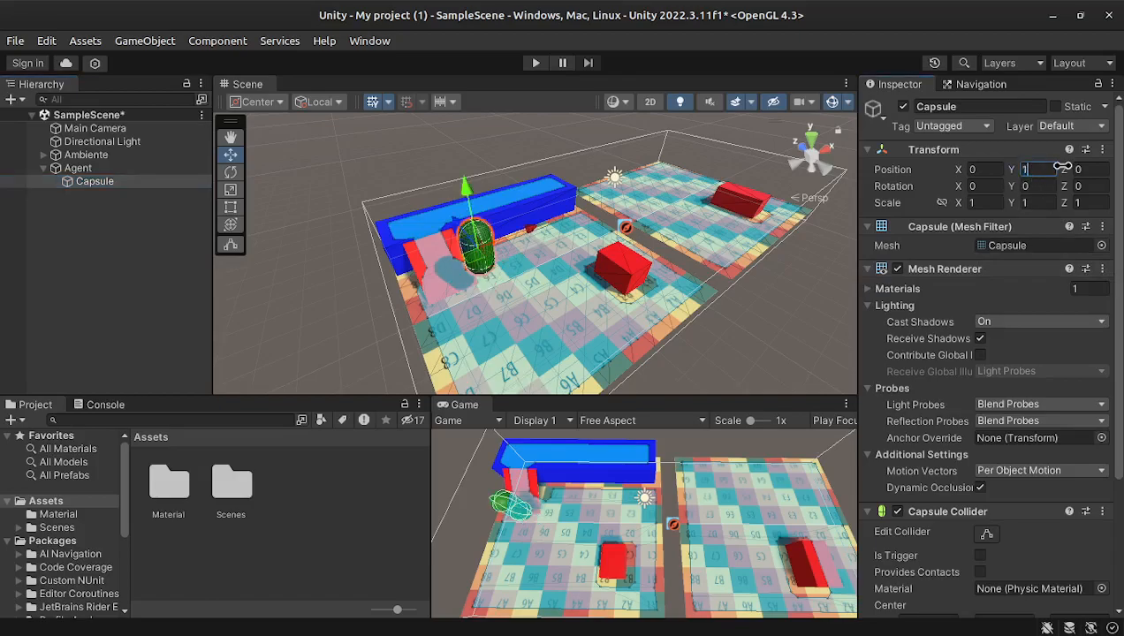
Run the scene in Play mode to check how the Agent sits on the NavMesh, and stop it
left_click(76, 169)
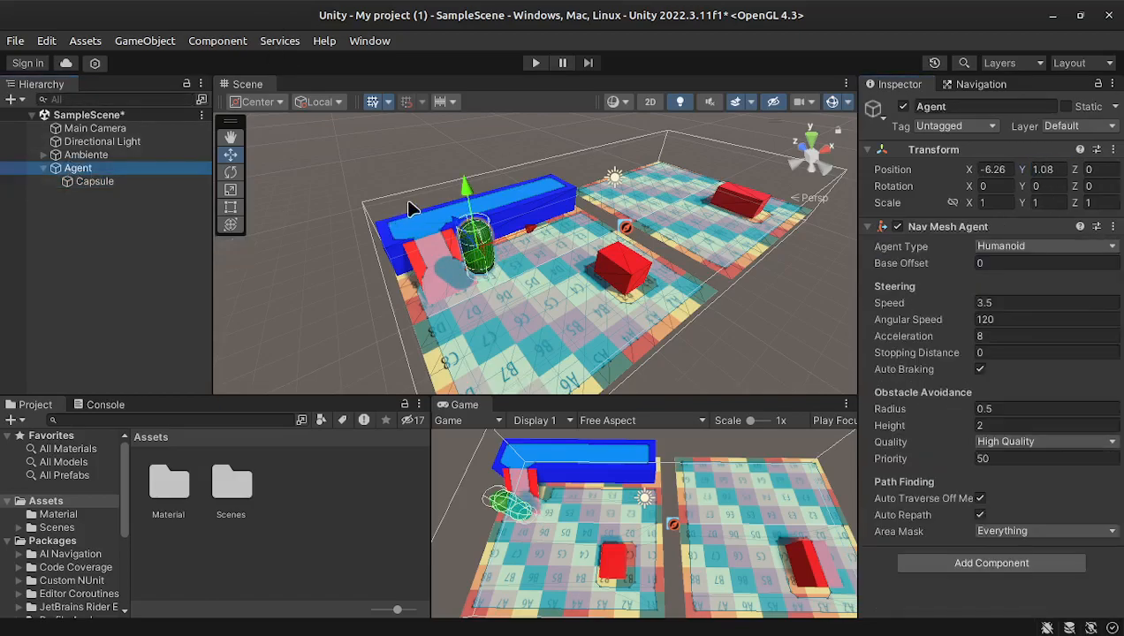
left_click(821, 166)
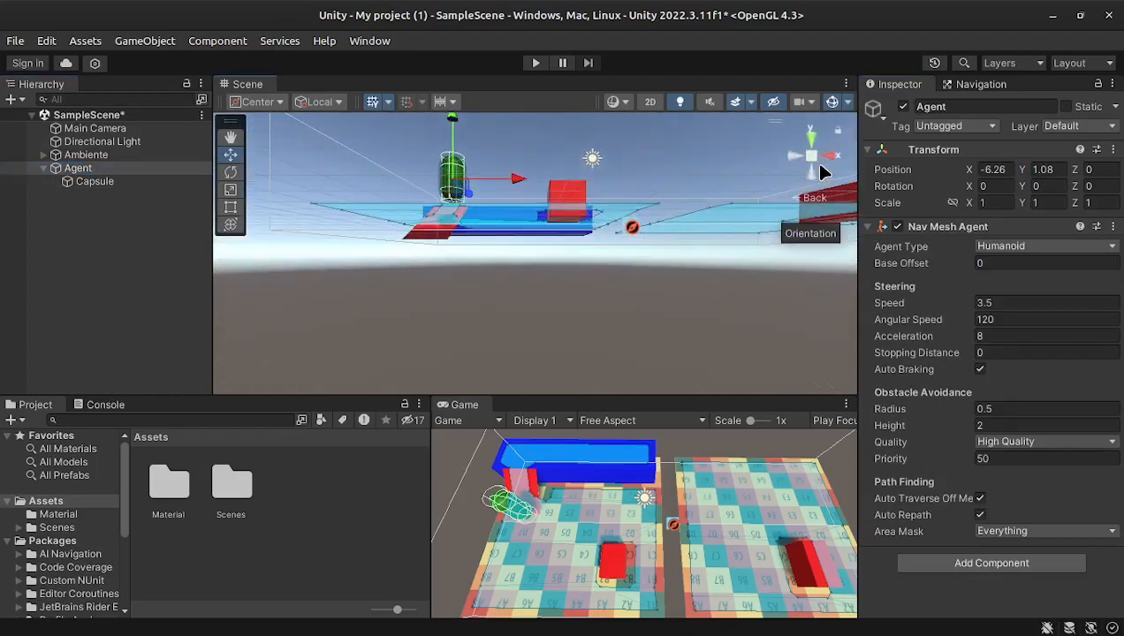
left_click(230, 137)
left_click_drag(638, 217, 730, 306, "alt")
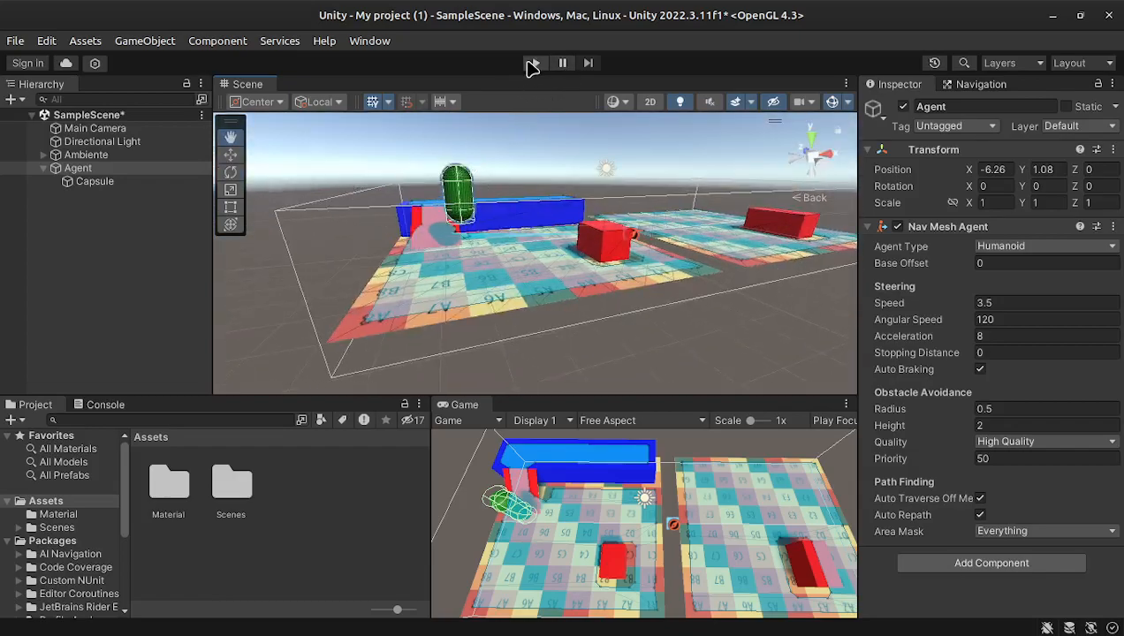
left_click(534, 64)
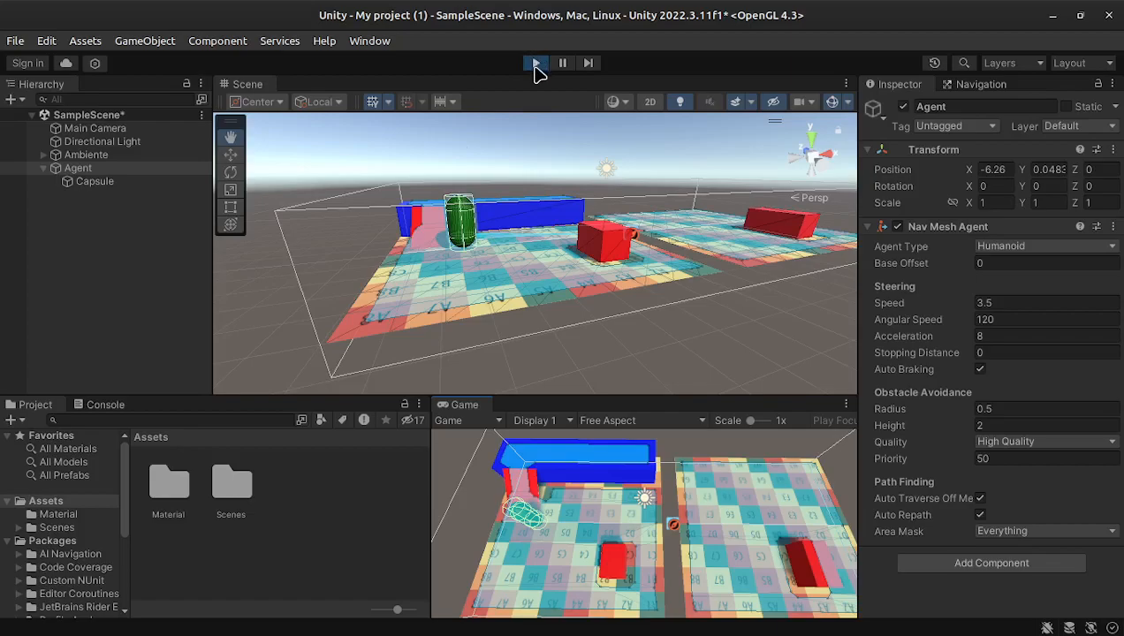
left_click(536, 63)
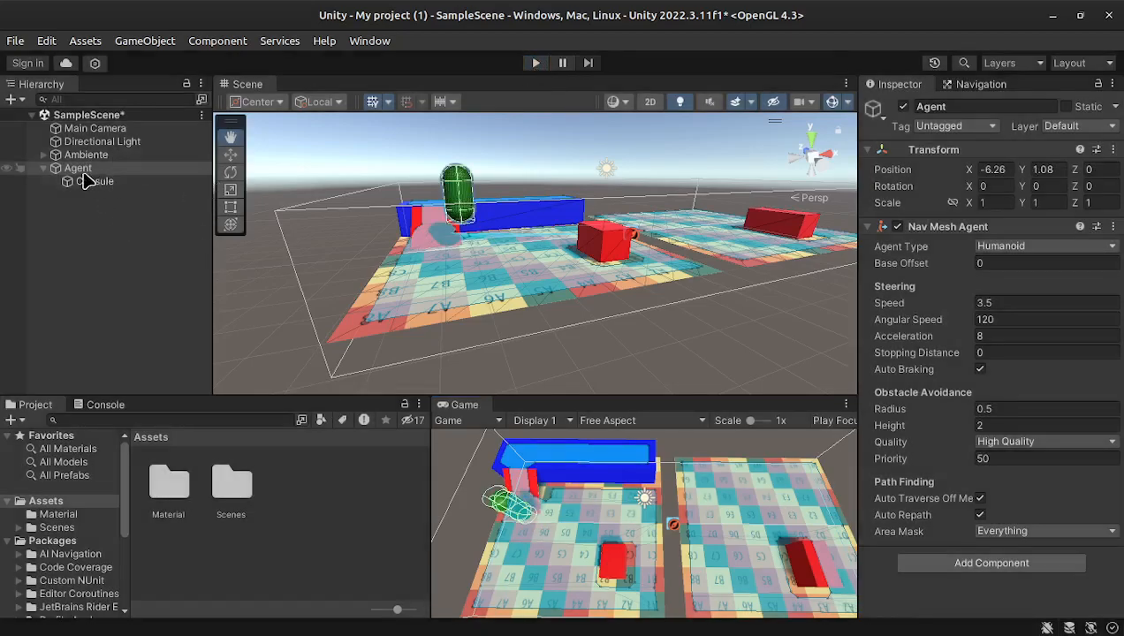
Create a C# script named Agent in the Assets folder
right_click(275, 510)
mouse_move(462, 67)
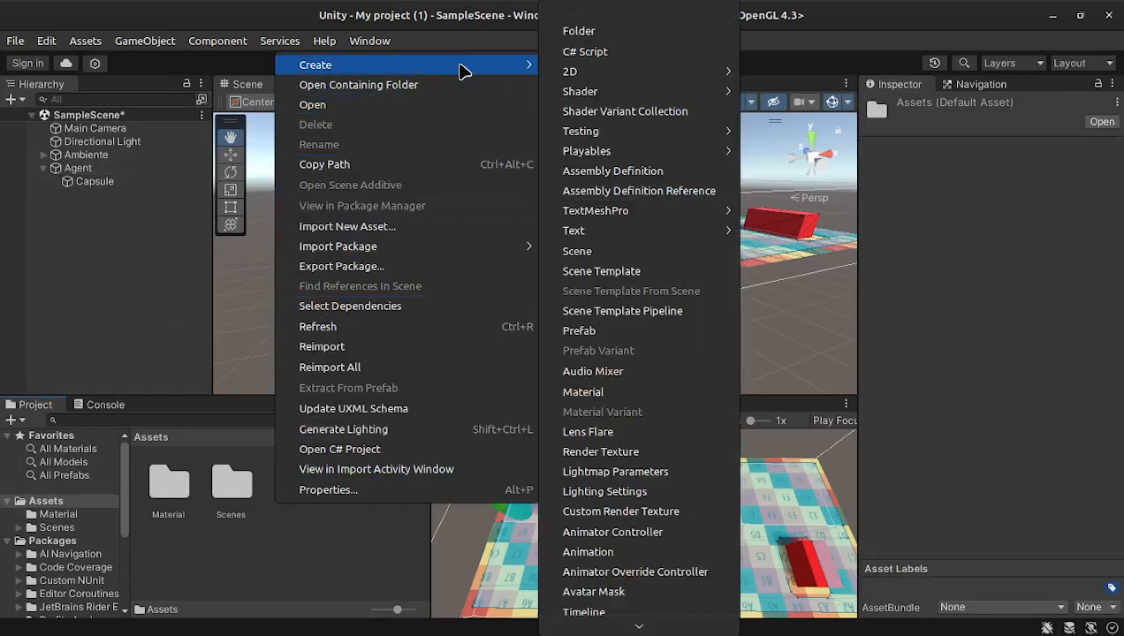
left_click(600, 52)
type("Agent")
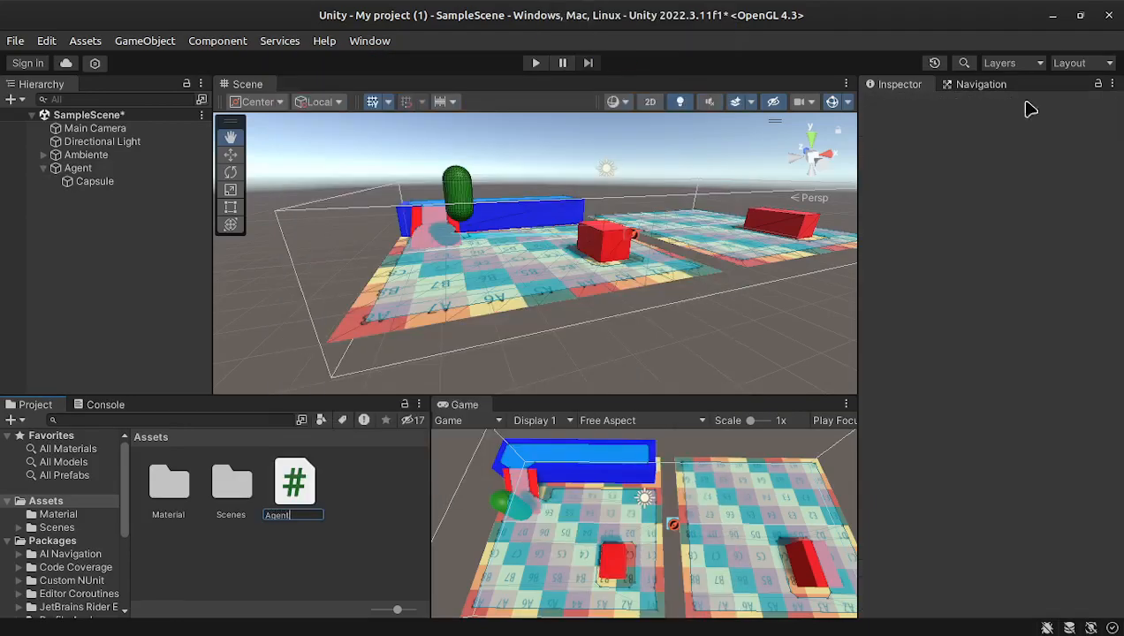
key("Return")
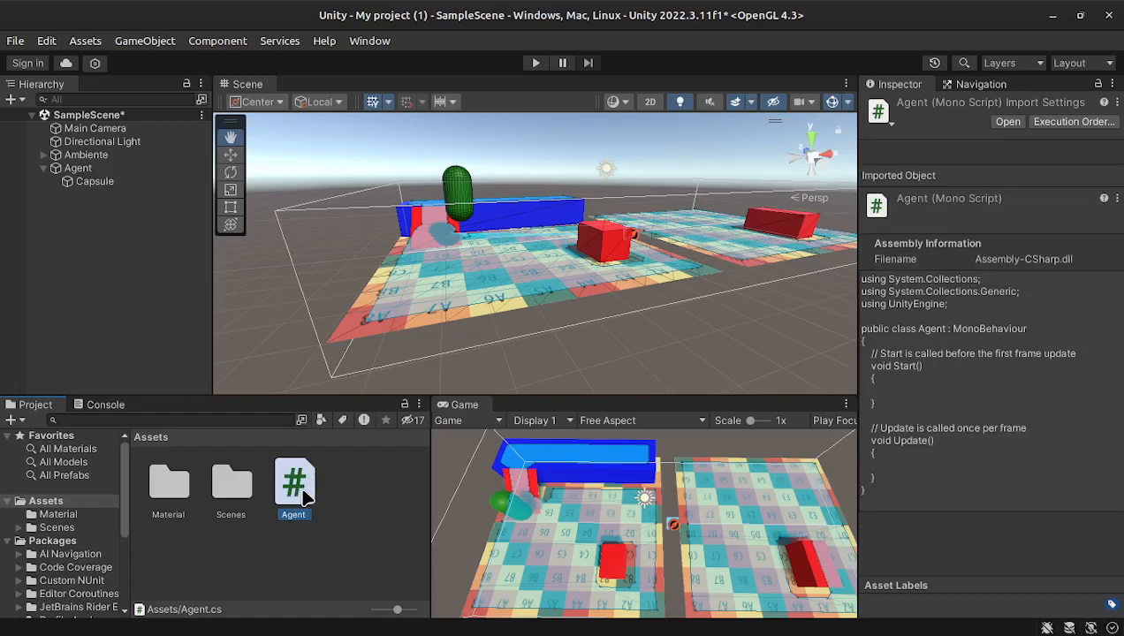
Open the Agent script in Visual Studio Code and remove the System.Collections and System.Collections.Generic using lines
double_click(302, 492)
left_click(762, 379)
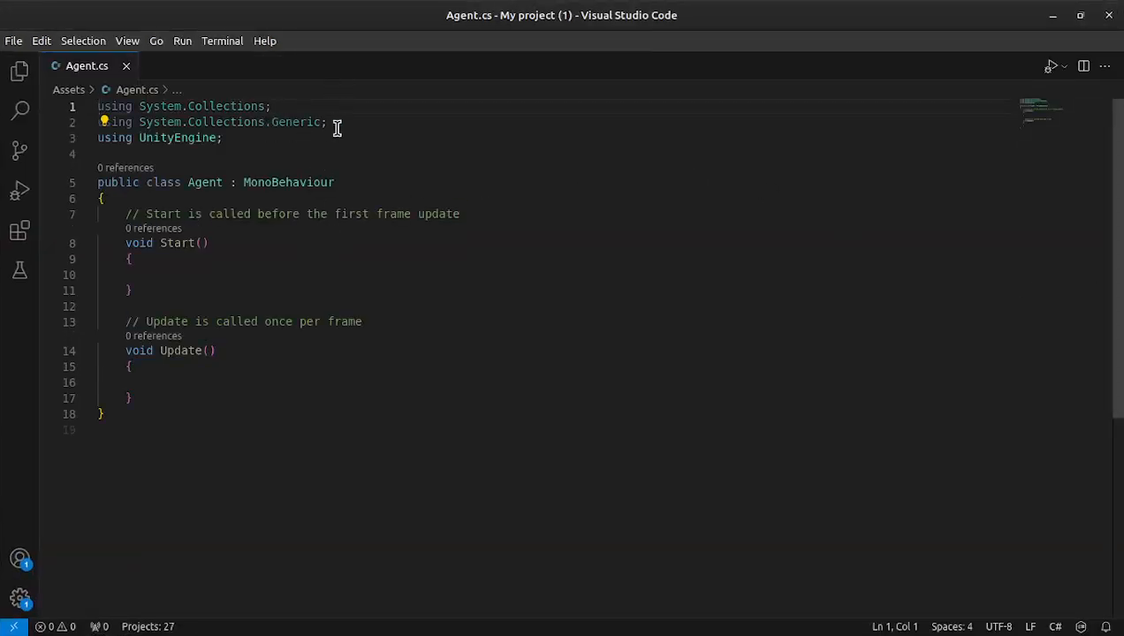
left_click_drag(334, 124, 87, 87)
key("BackSpace")
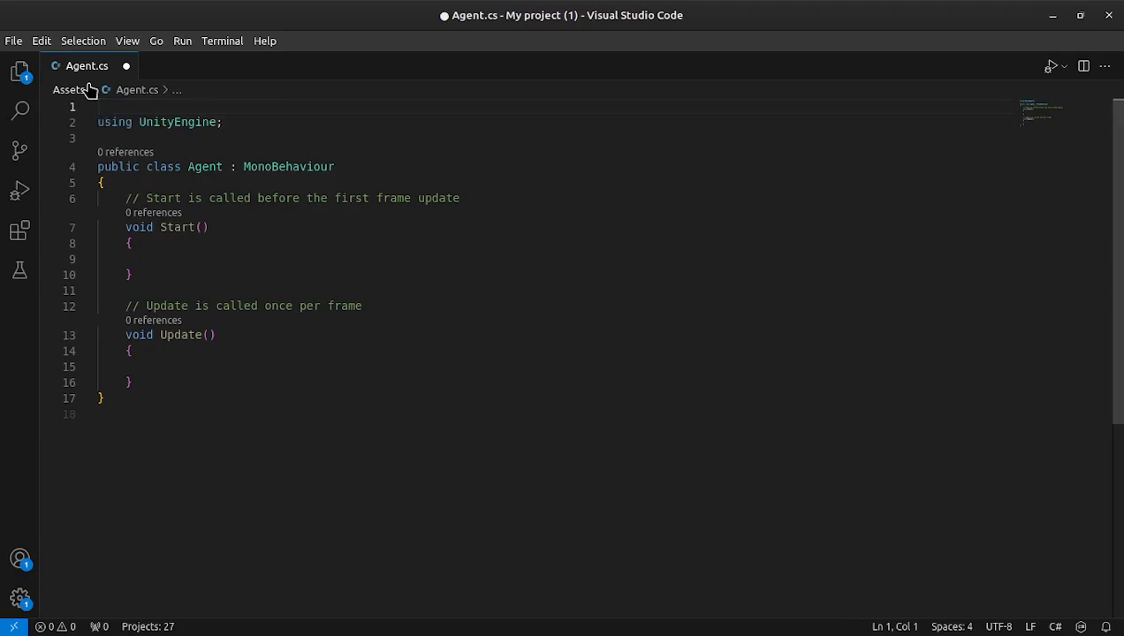
key("ctrl+equal")
key("ctrl+equal")
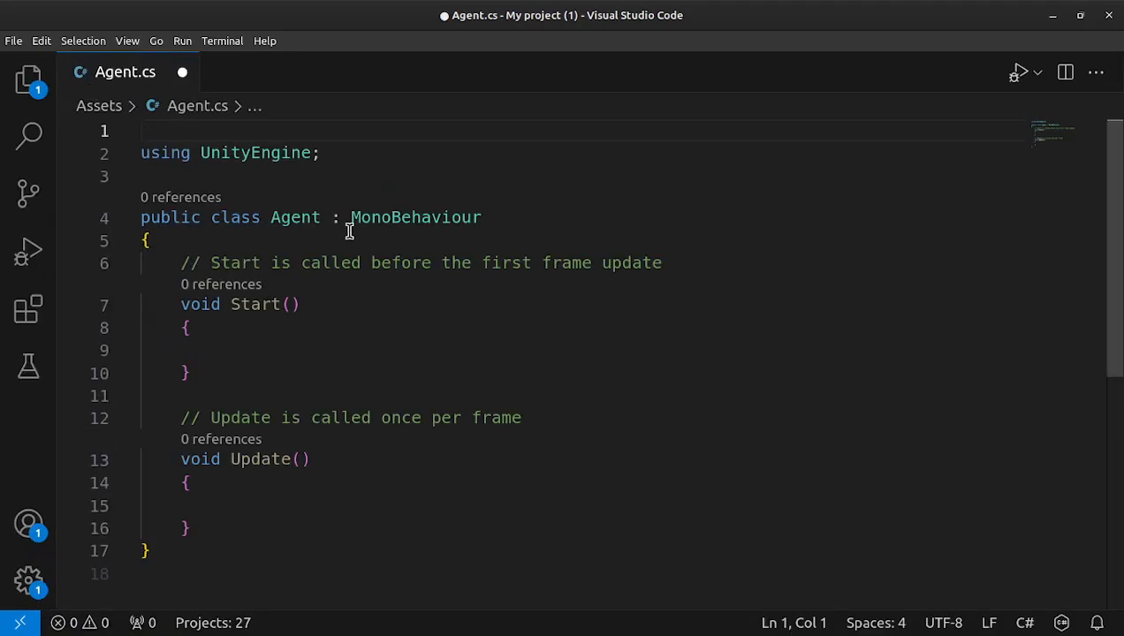
key("Delete")
Add the line "using UnityEngine.AI;" below the UnityEngine import and save the script
left_click(359, 131)
key("Return")
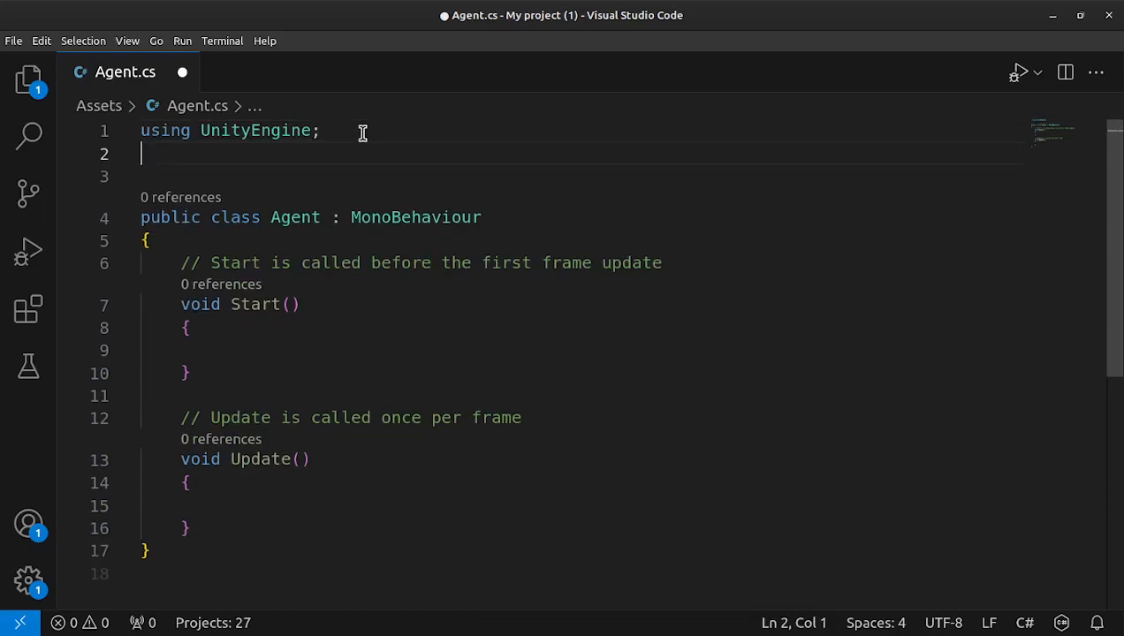
type("us")
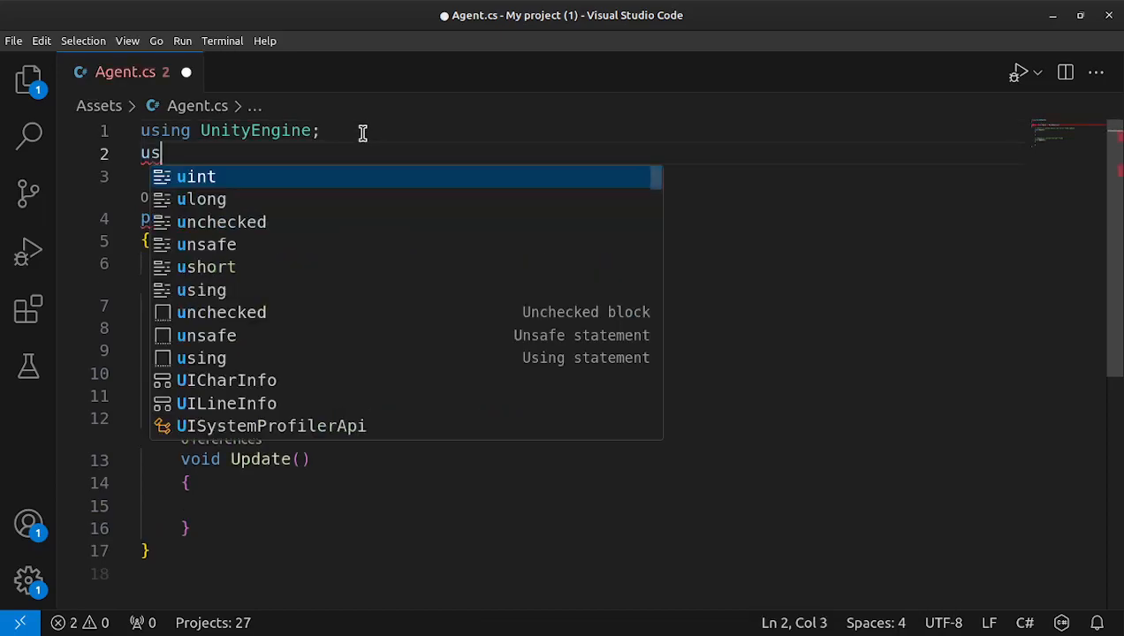
type("ing UnityEditor")
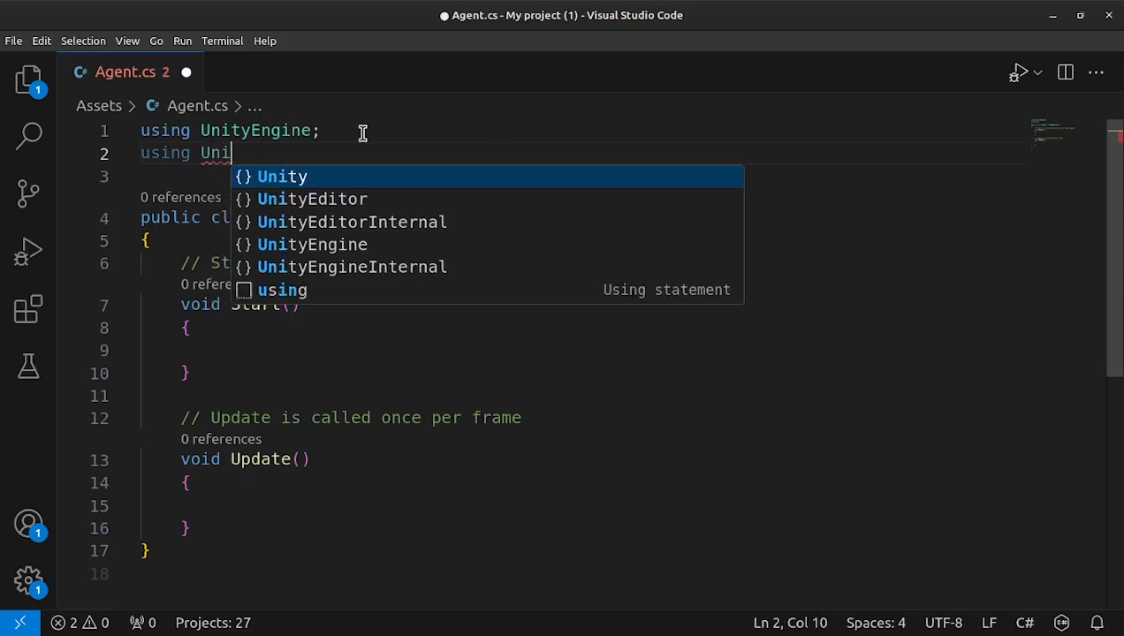
key("BackSpace")
key("BackSpace")
key("BackSpace")
key("BackSpace")
key("BackSpace")
type("n")
key("Tab")
type(".")
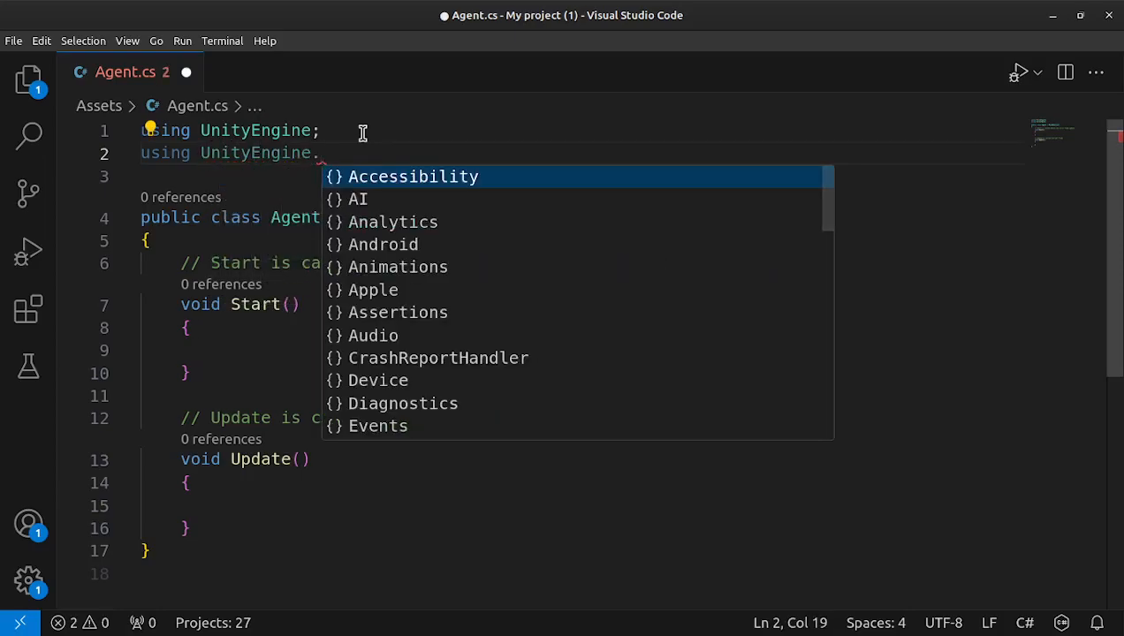
type("AI")
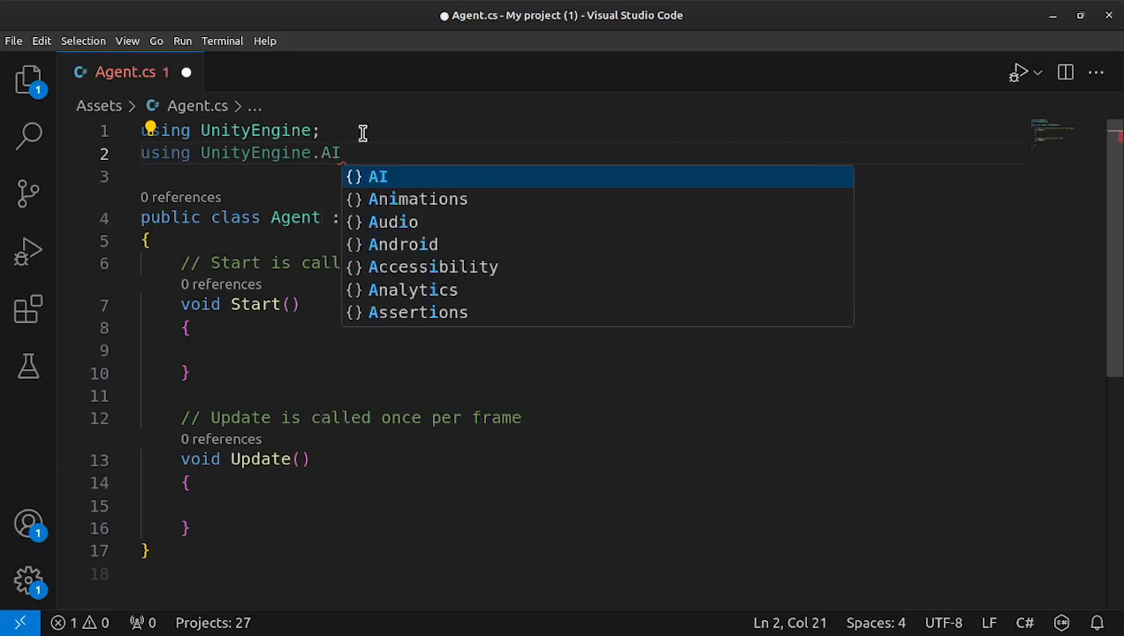
type(";")
key("ctrl+s")
Replace the comment above Start with the field declaration "NavMeshAgent agent;" and save the script
left_click_drag(179, 262, 760, 255)
key("Return")
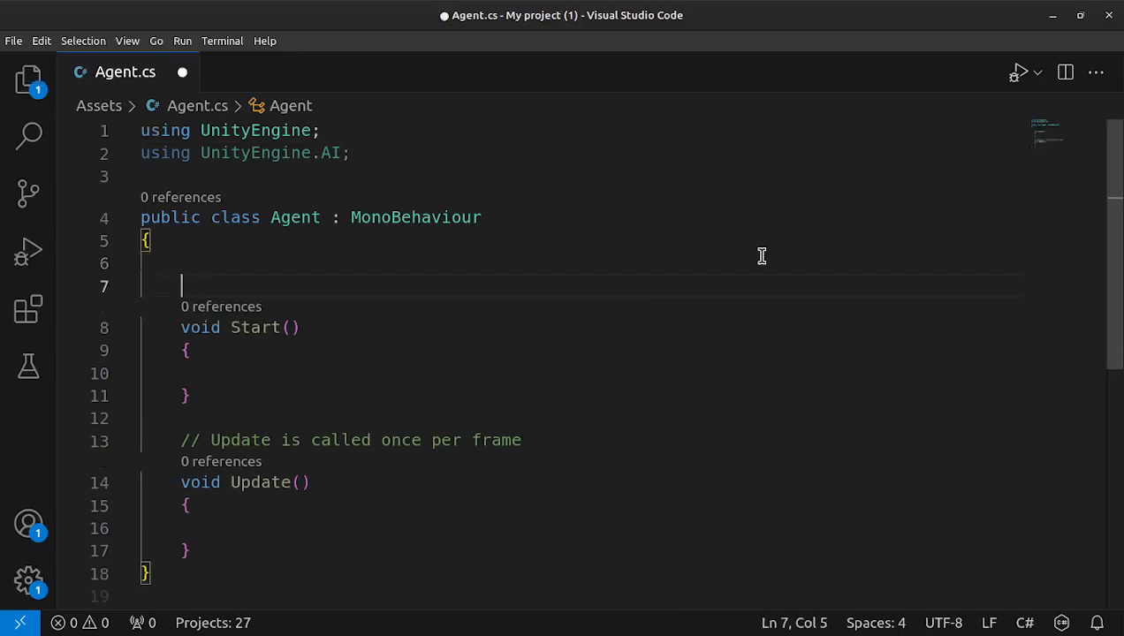
type("NavM")
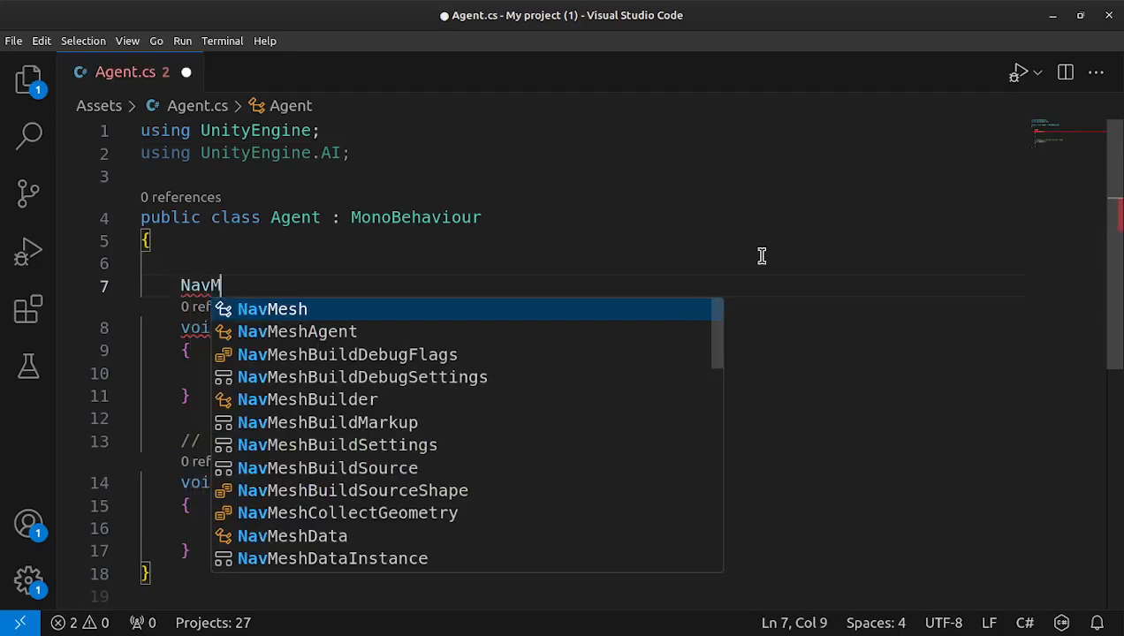
type("eshAgent ")
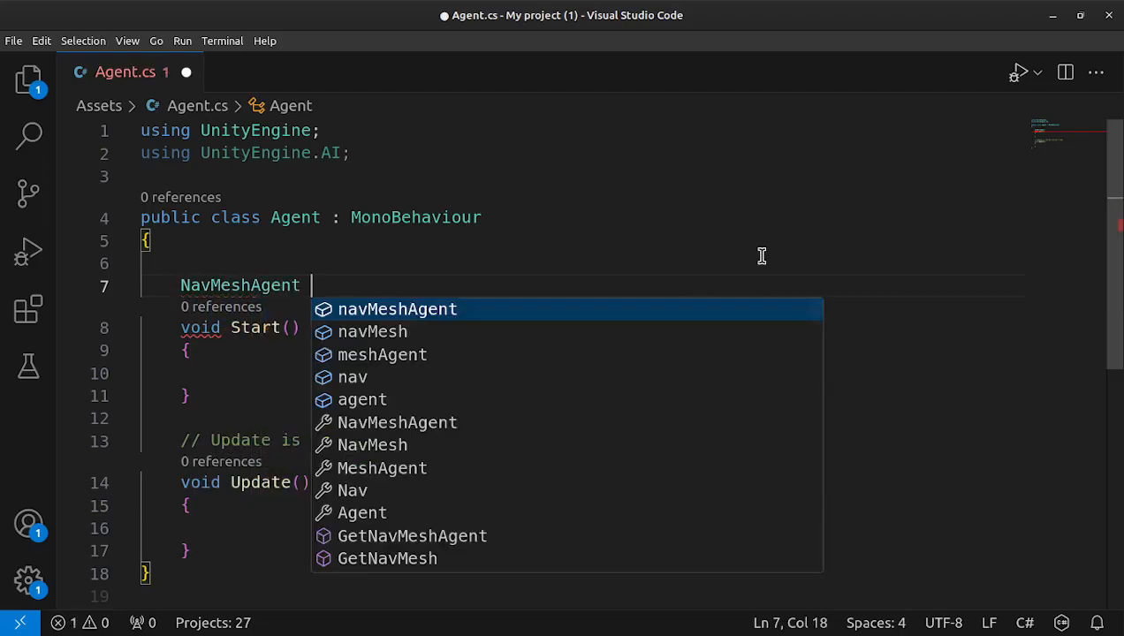
type("agent;")
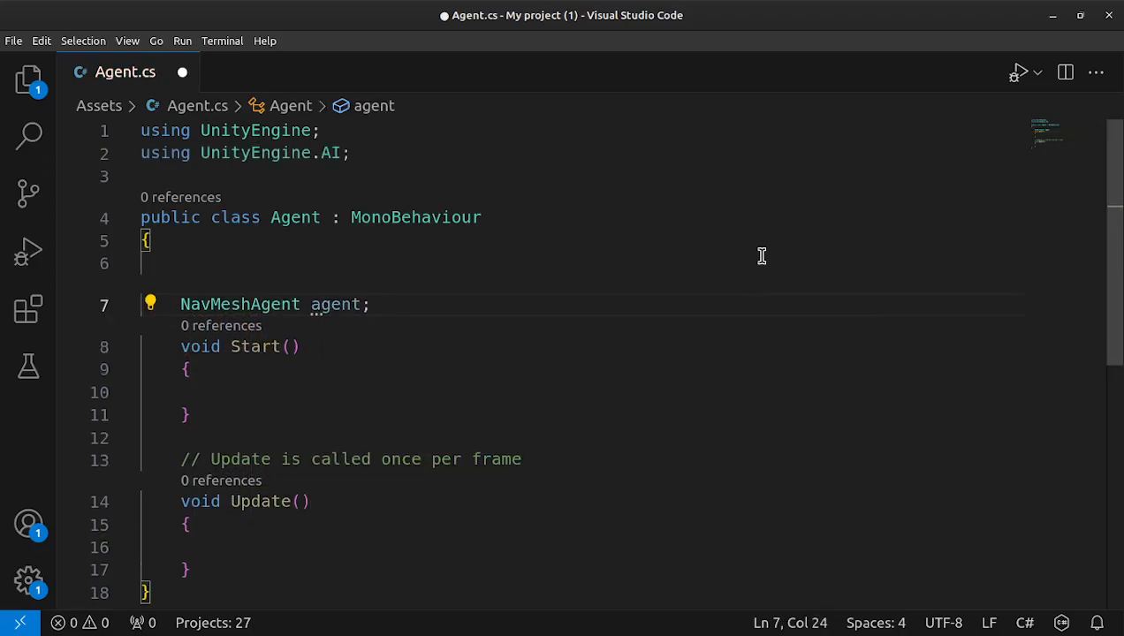
key("ctrl+s")
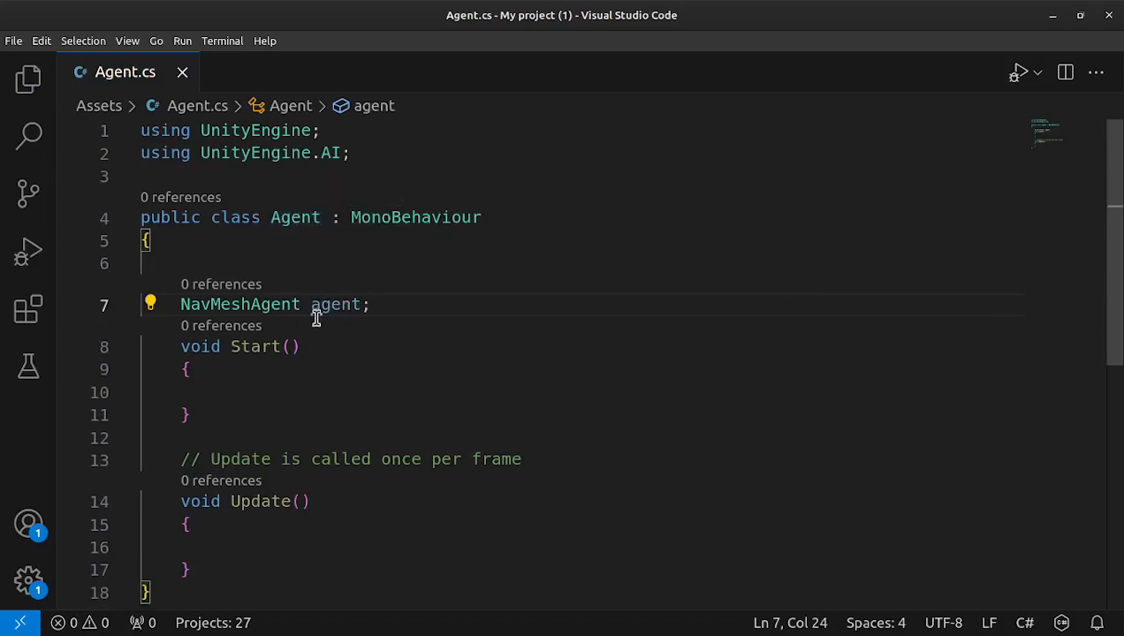
Inside Start, add the line "agent = GetComponent<NavMeshAgent>();" and save the script
left_click(214, 389)
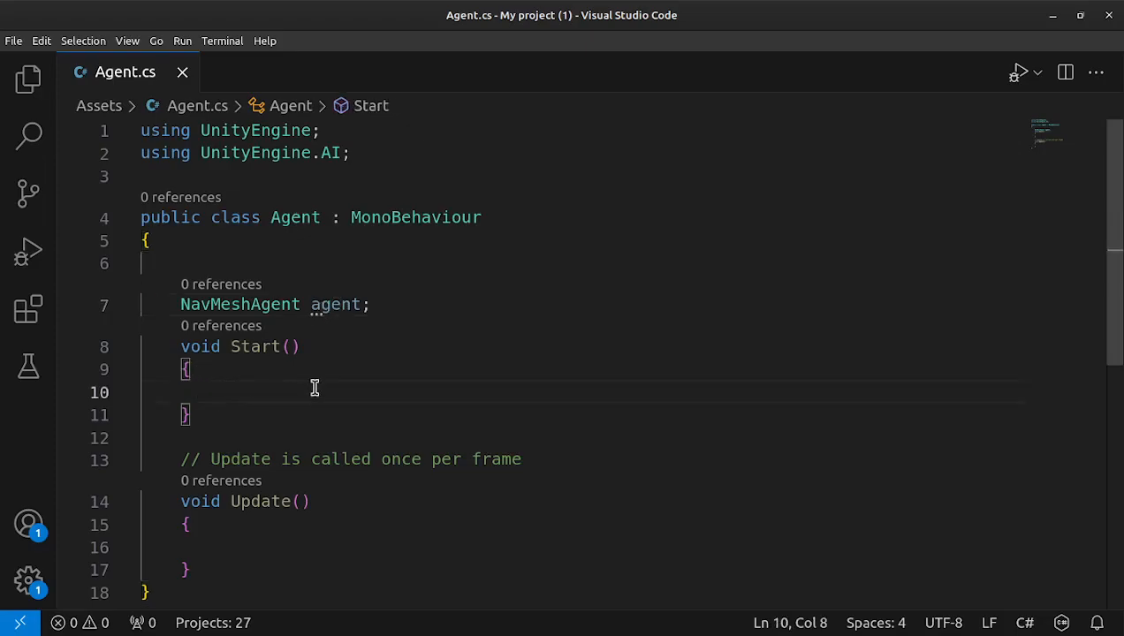
type("a")
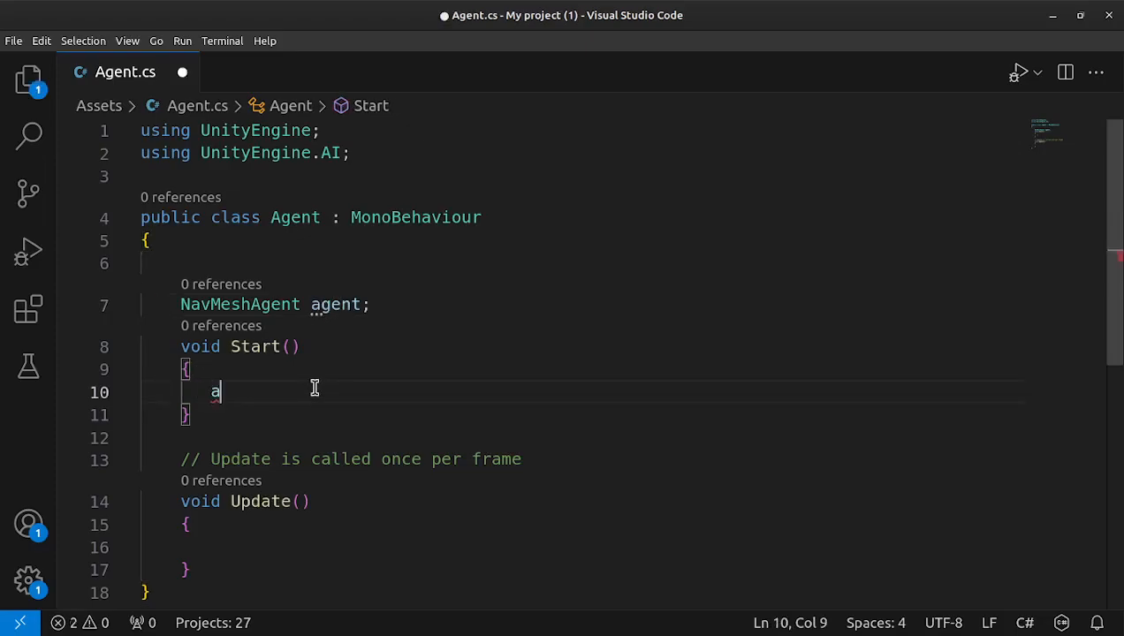
type("gent = G")
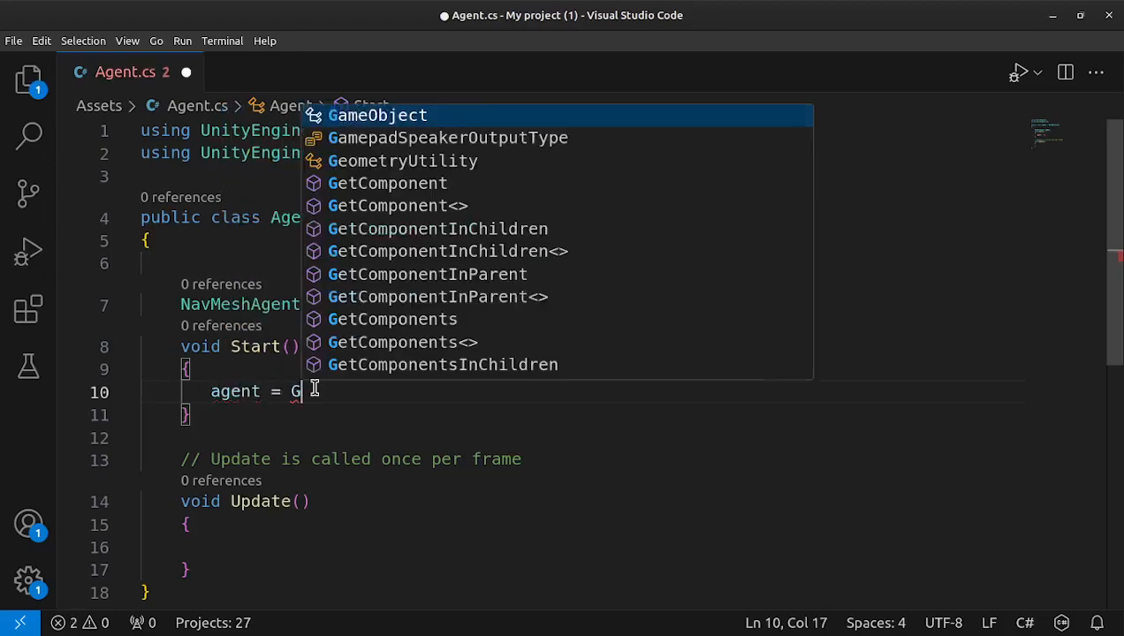
type("etComponent<")
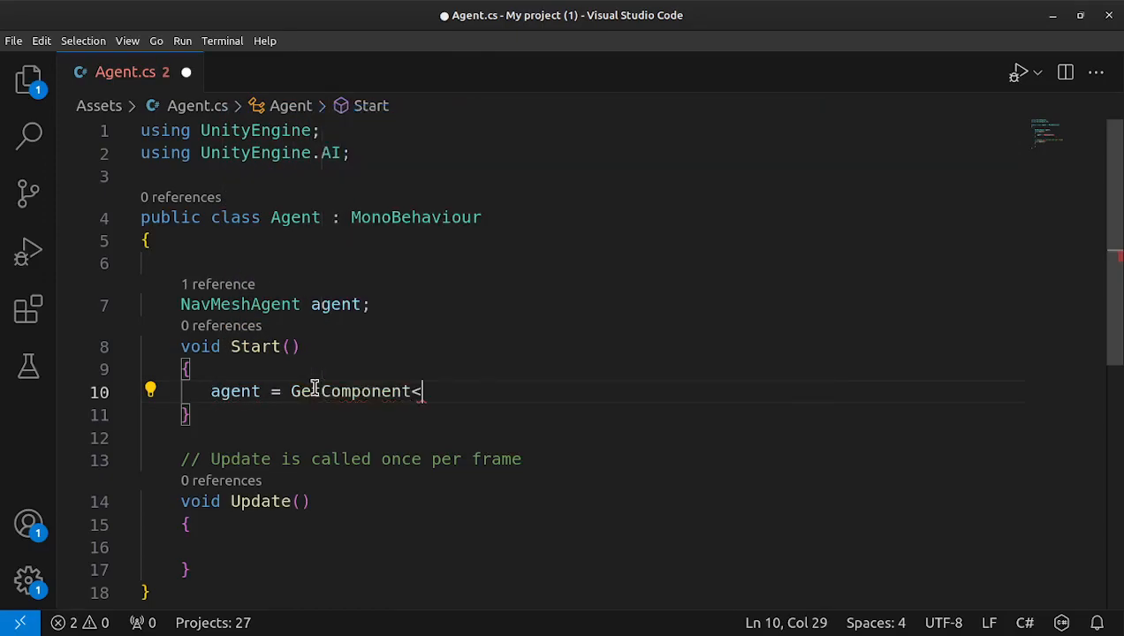
type("NavMesh")
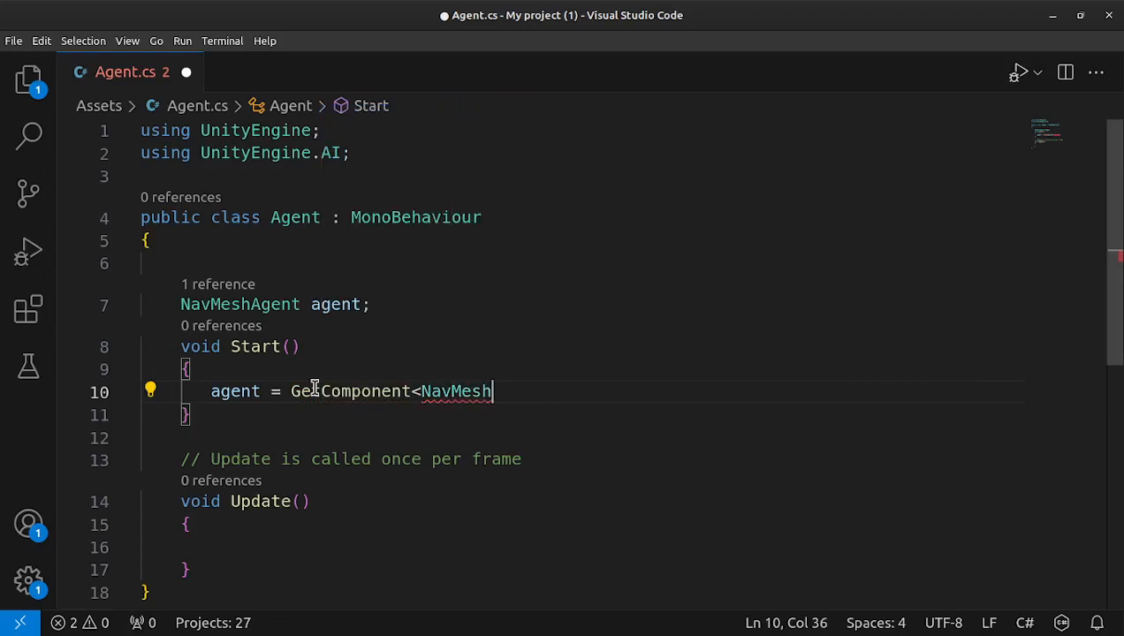
type("A")
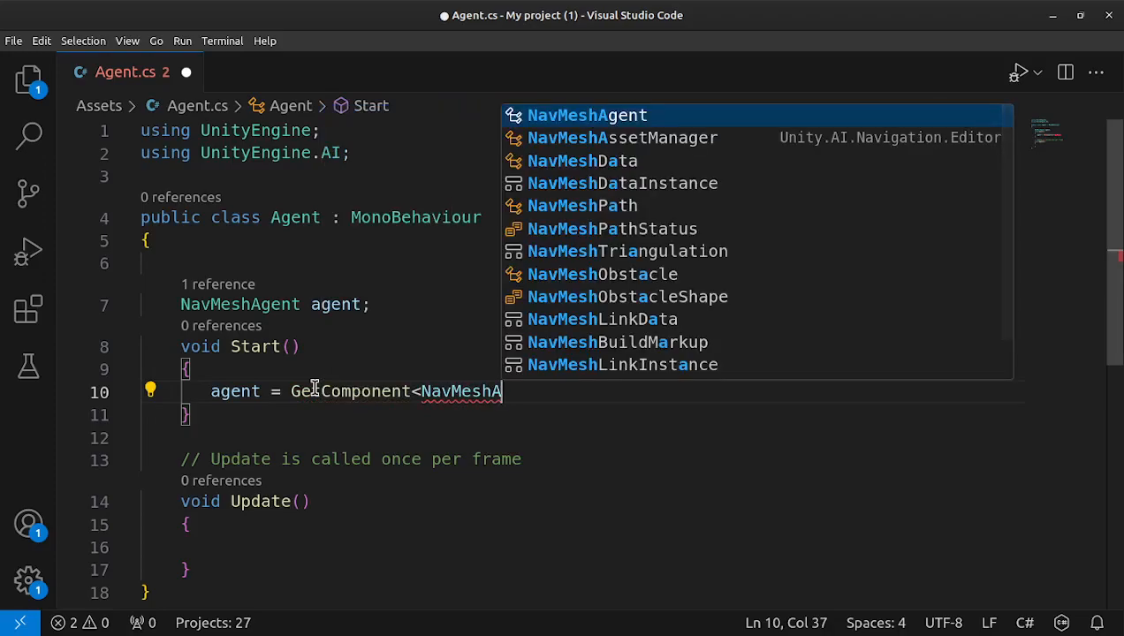
key("Tab")
type(">();")
key("ctrl+s")
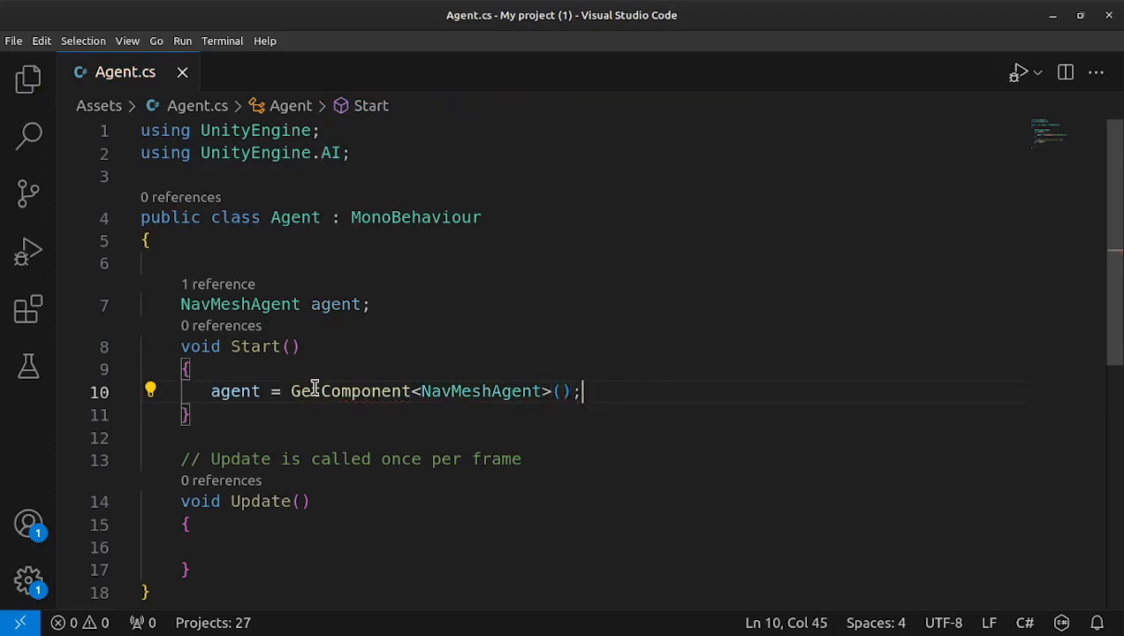
Delete the comment above Update and move the opening braces of Start and Update onto their method declaration lines
left_click_drag(556, 458, 143, 454)
key("BackSpace")
key("BackSpace")
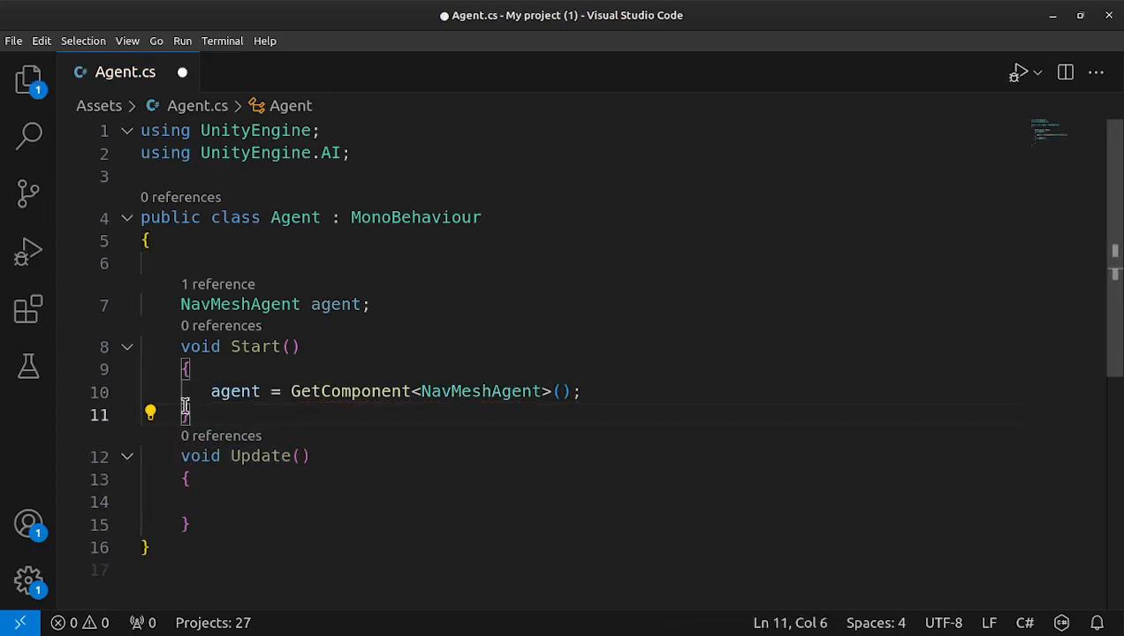
left_click(174, 369)
key("BackSpace")
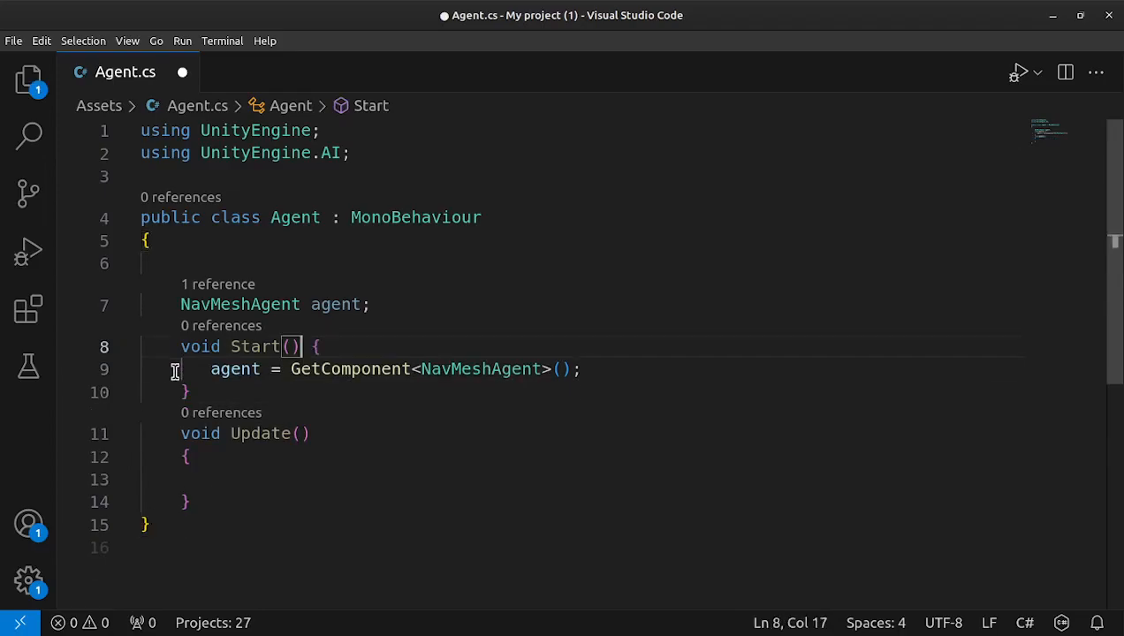
left_click(181, 455)
key("BackSpace")
key("BackSpace")
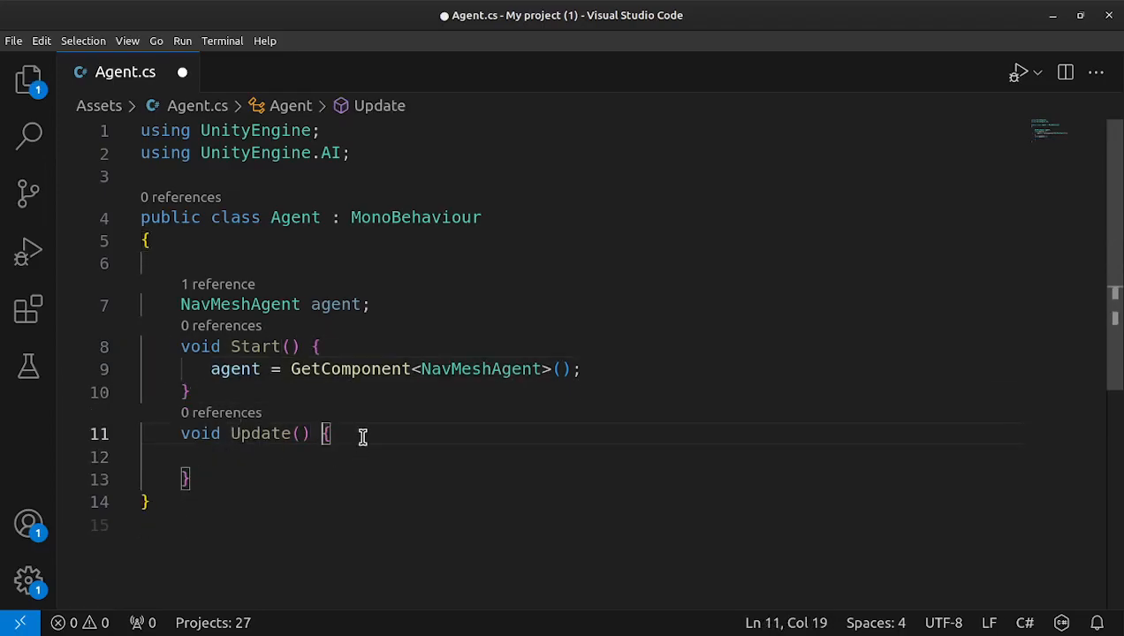
Inside Update, add an empty "if (Input.GetMouseButton(0)){ }" block
key("Return")
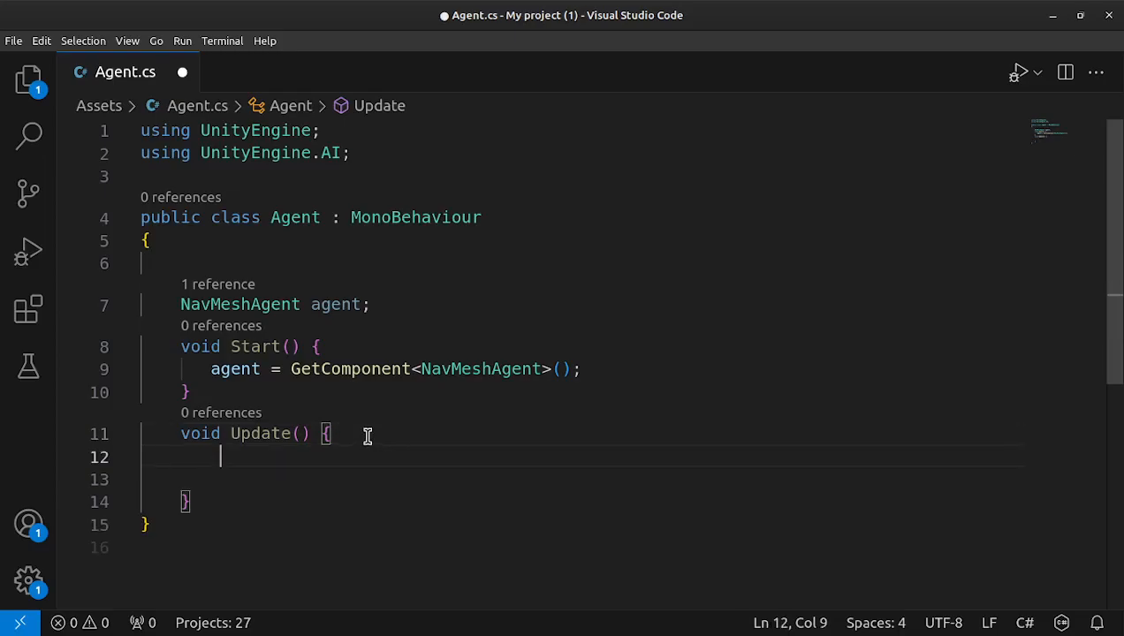
type("if (")
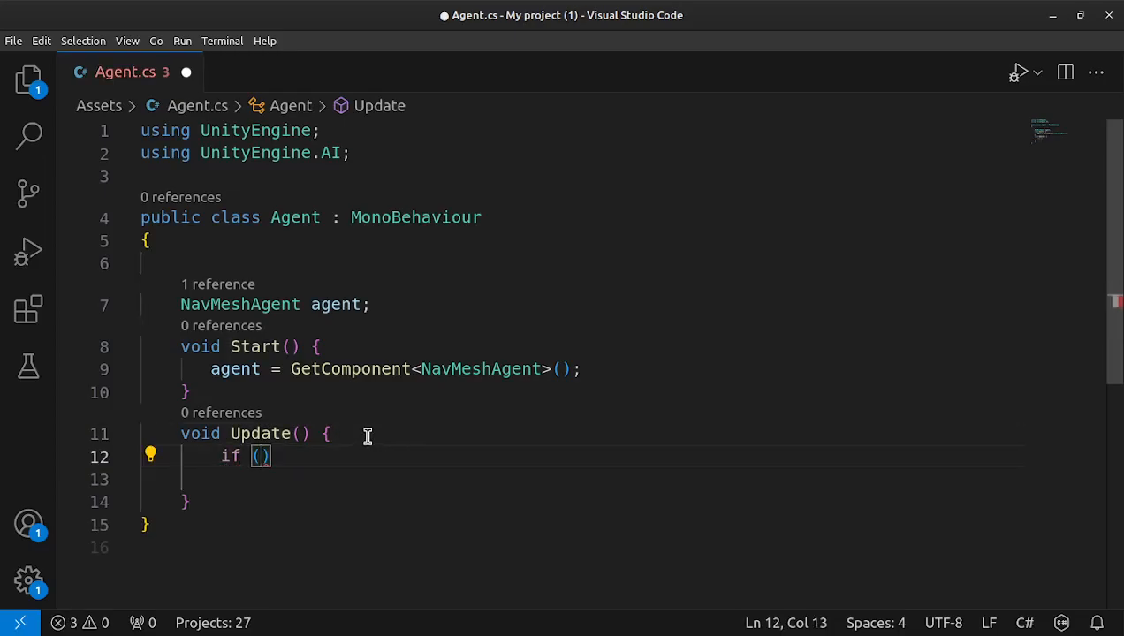
type("Input.Get")
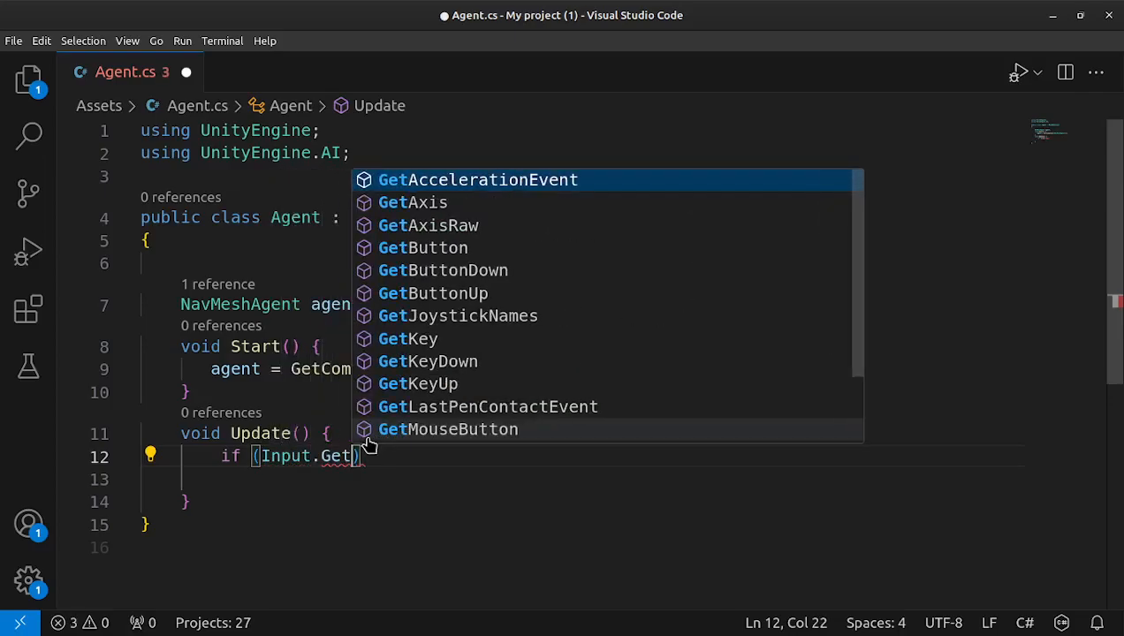
type("Mou")
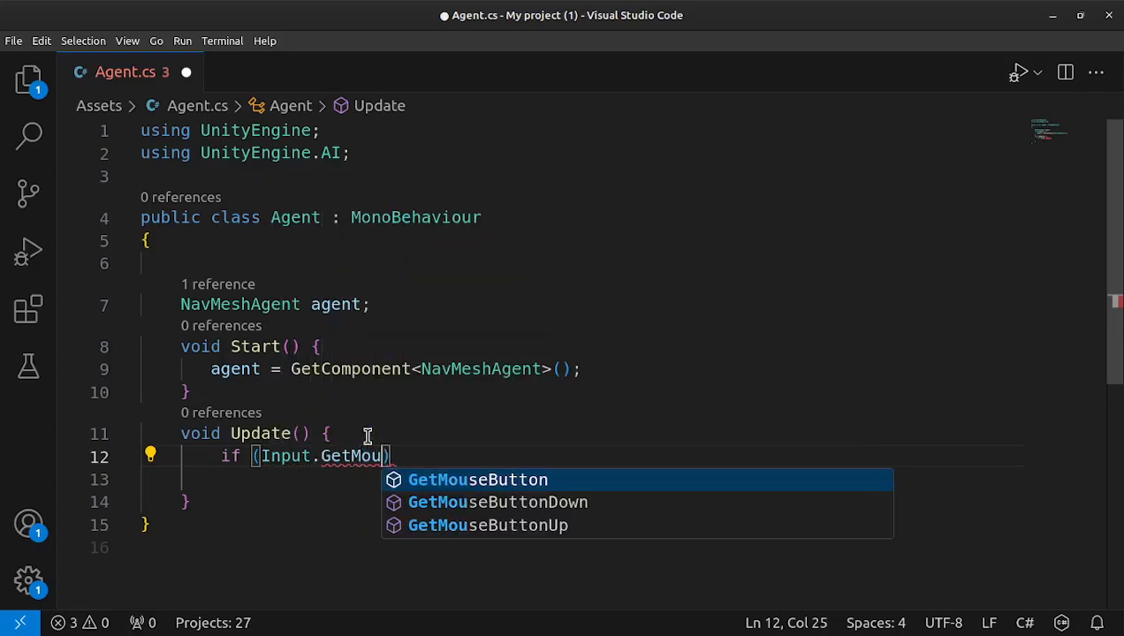
key("Down")
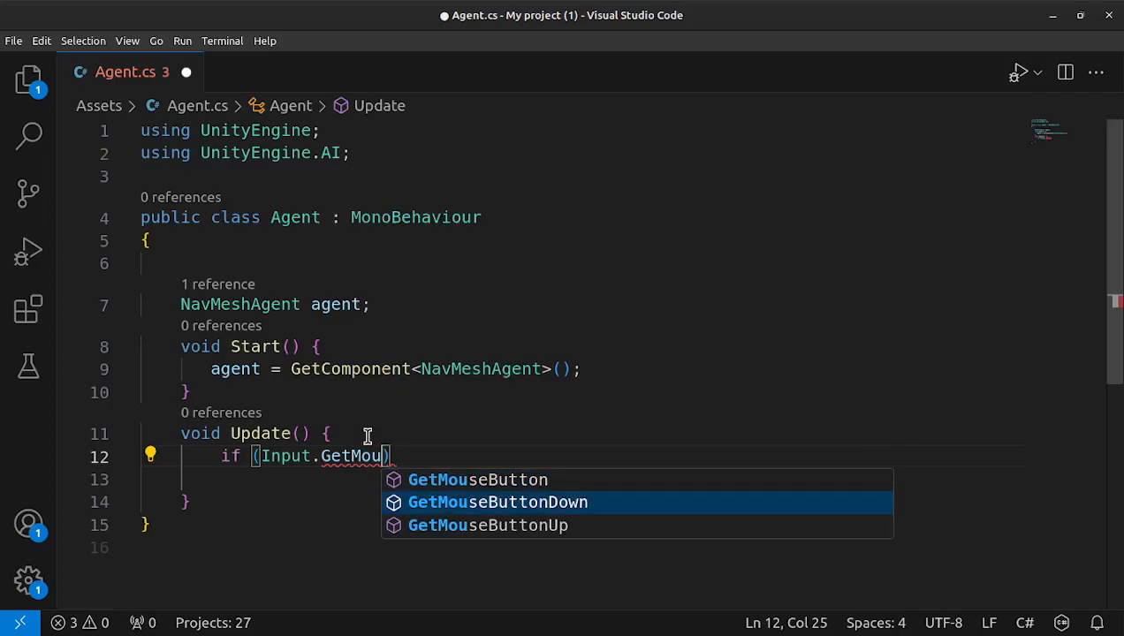
key("Up")
key("Return")
type("(0")
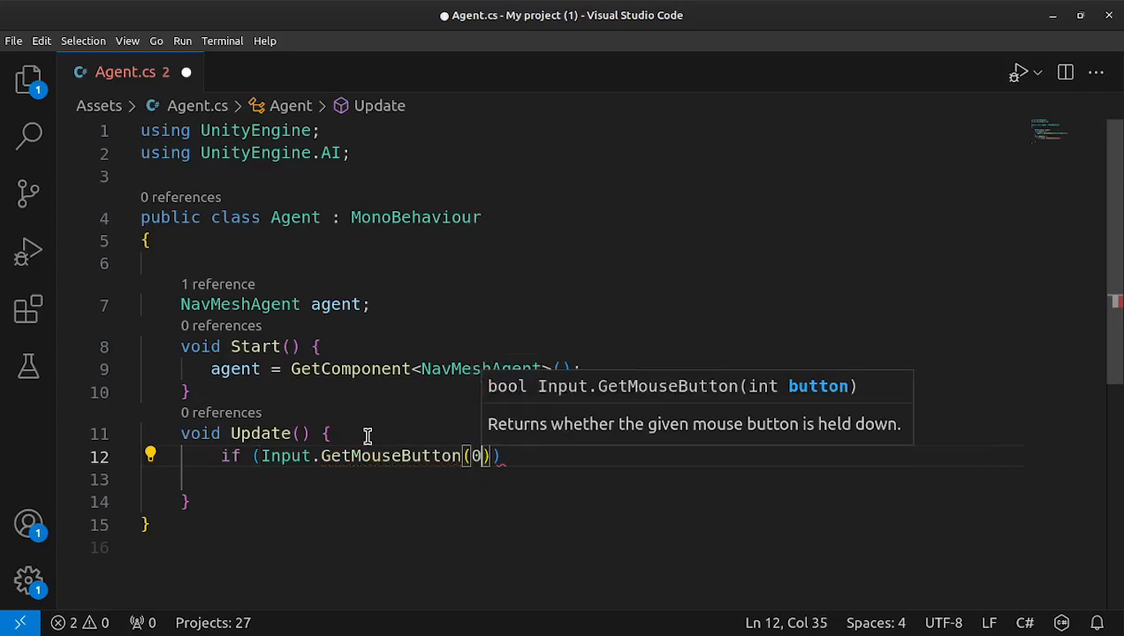
type(")){")
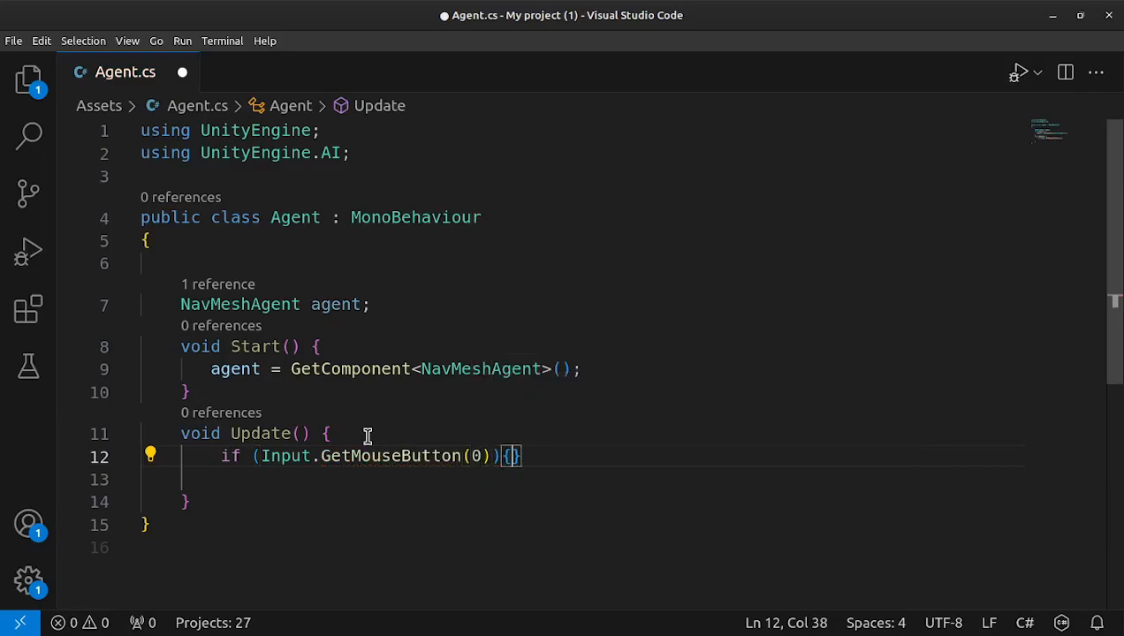
key("Return")
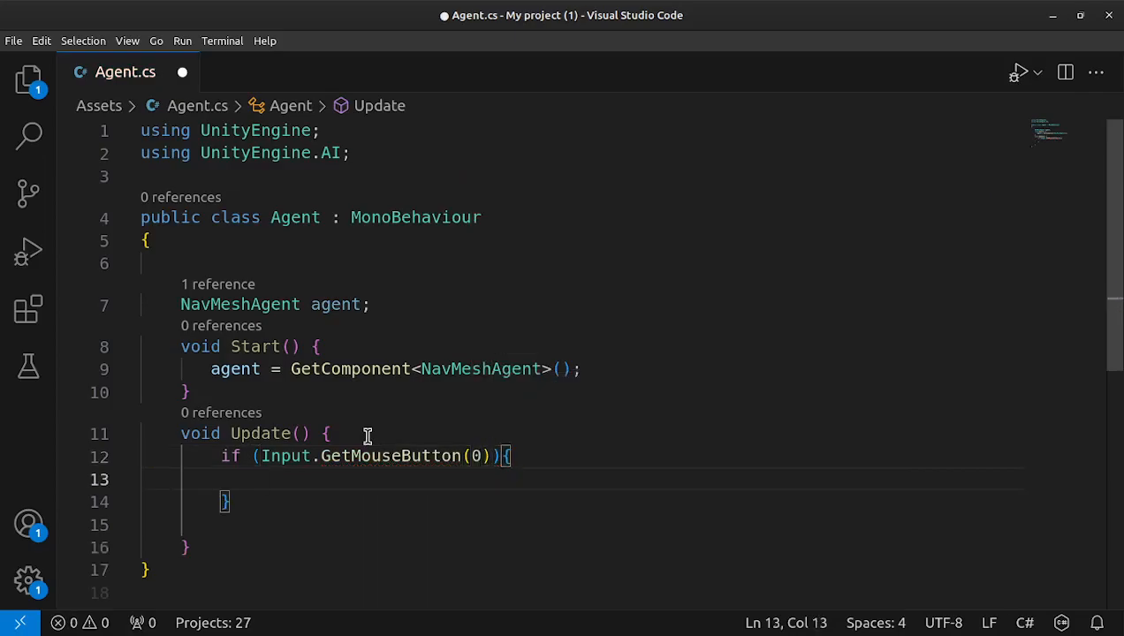
Inside the mouse button block, add the line "Ray ray = Camera.main.ScreenPointToRay(Input.mousePosition);"
type("Ray ray = ")
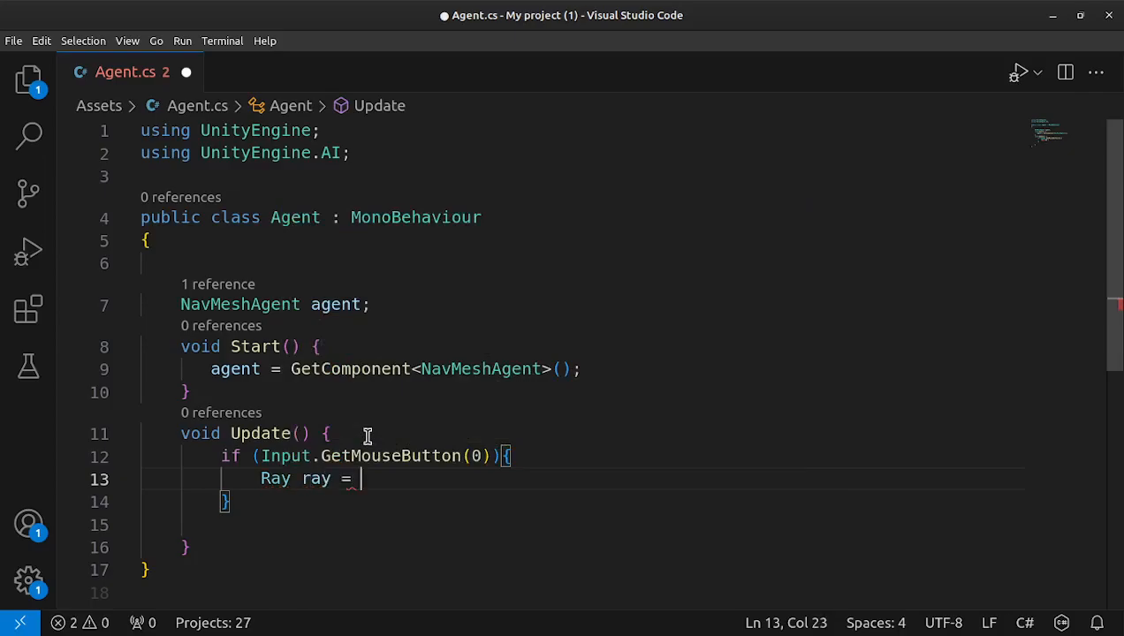
type("Camer")
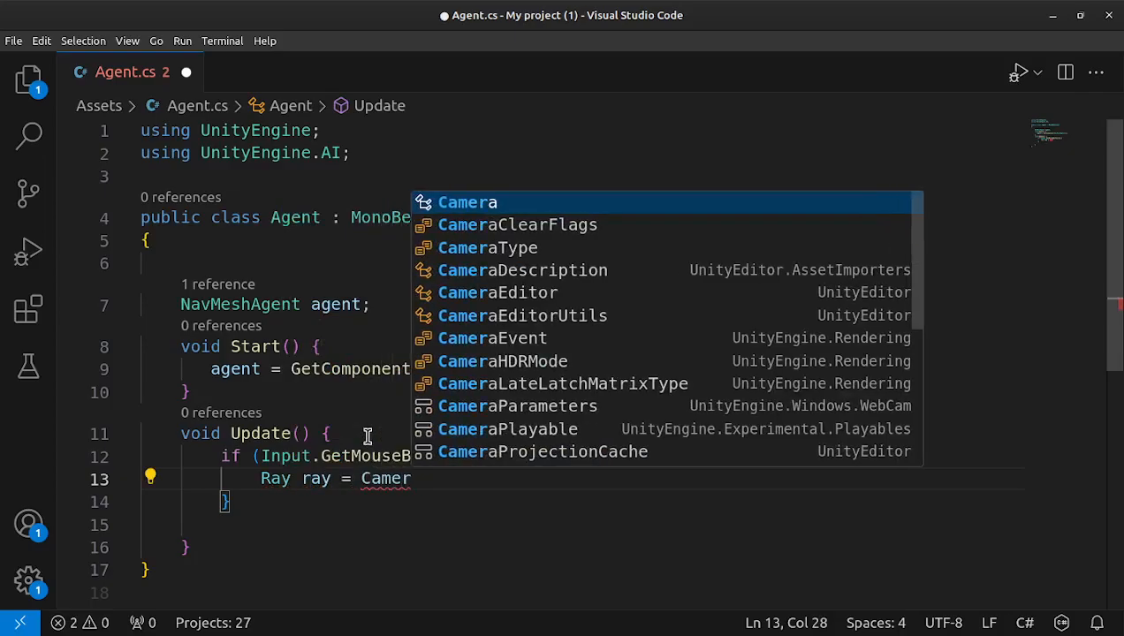
type("a.main")
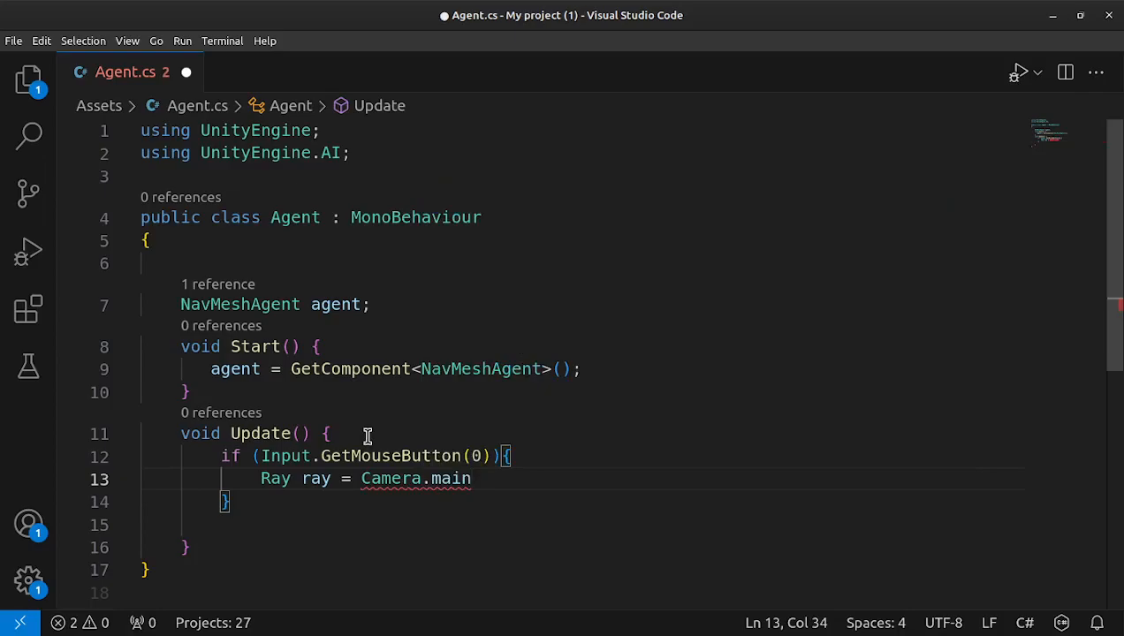
type(".Scre")
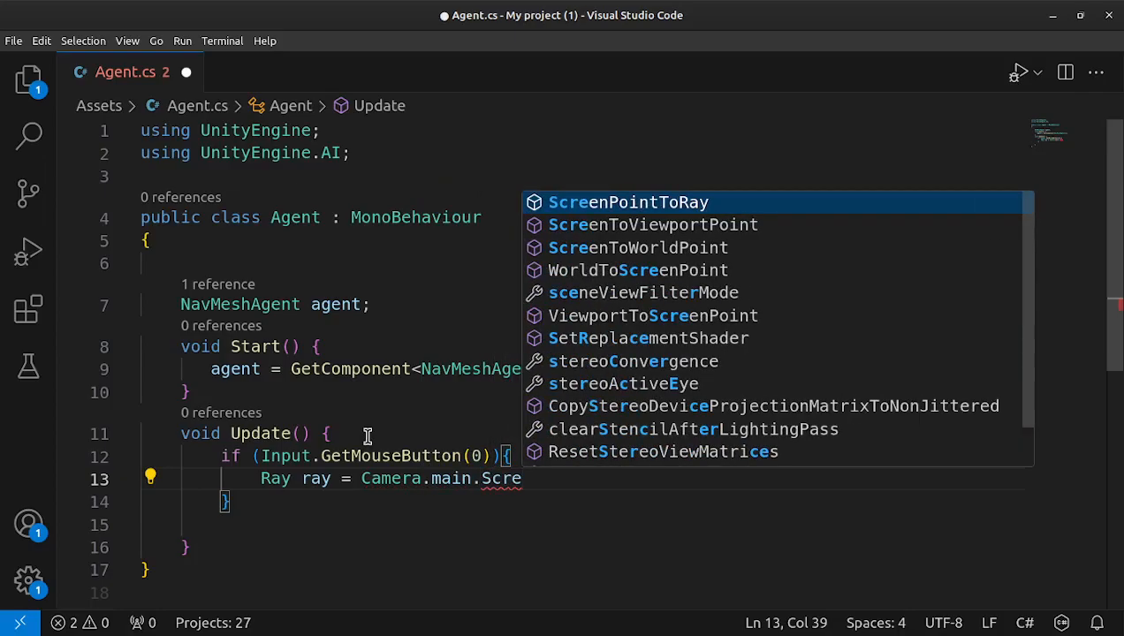
key("Tab")
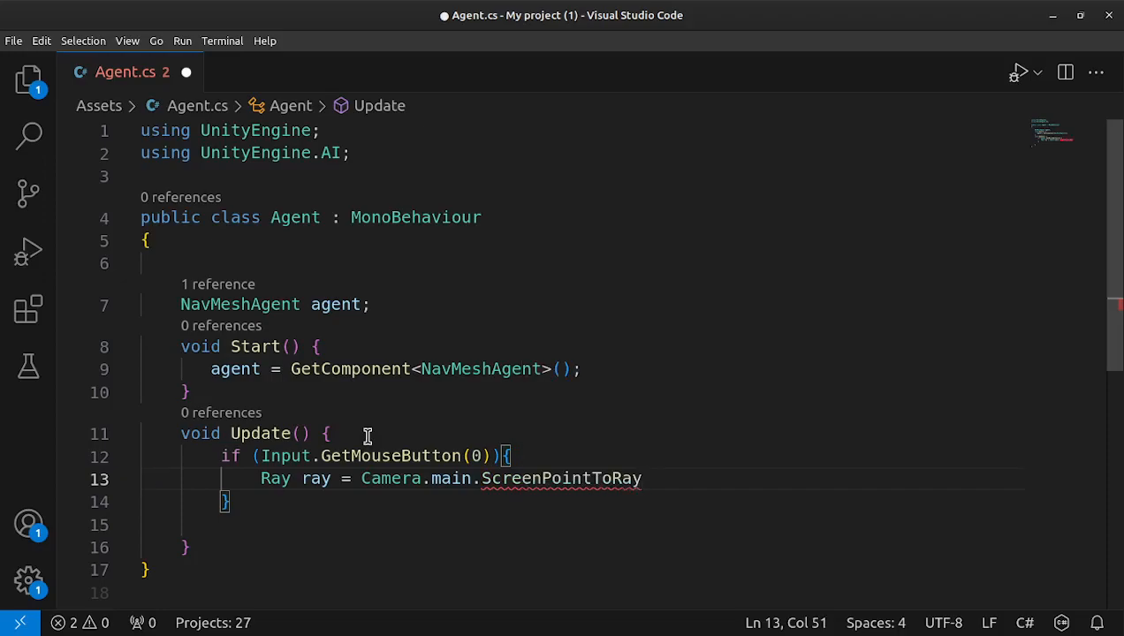
type("(")
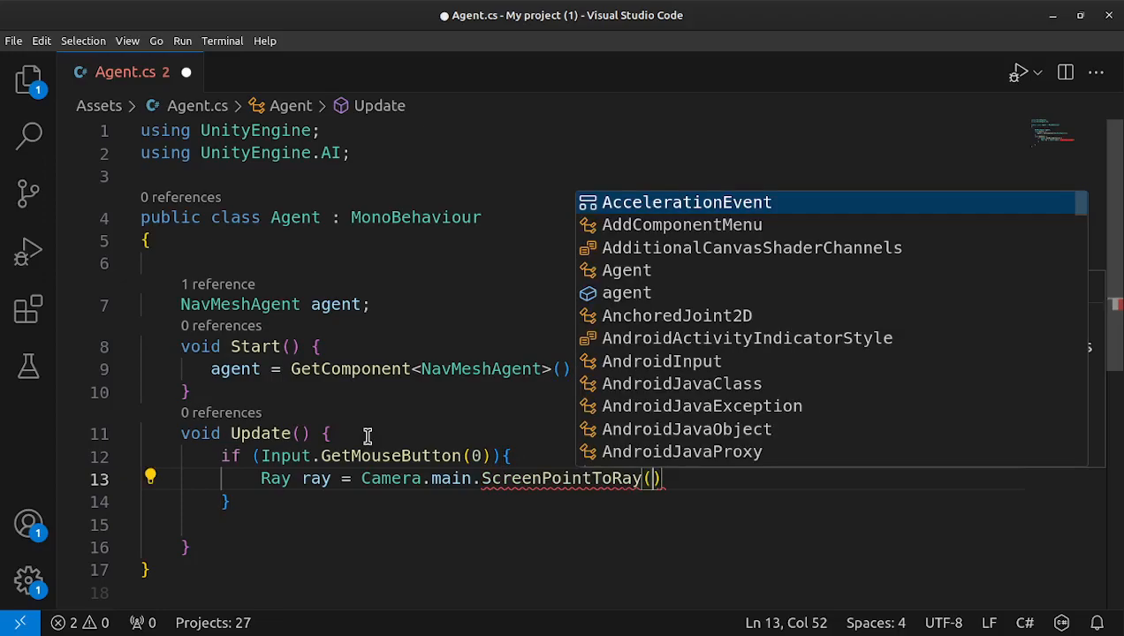
type("Input.")
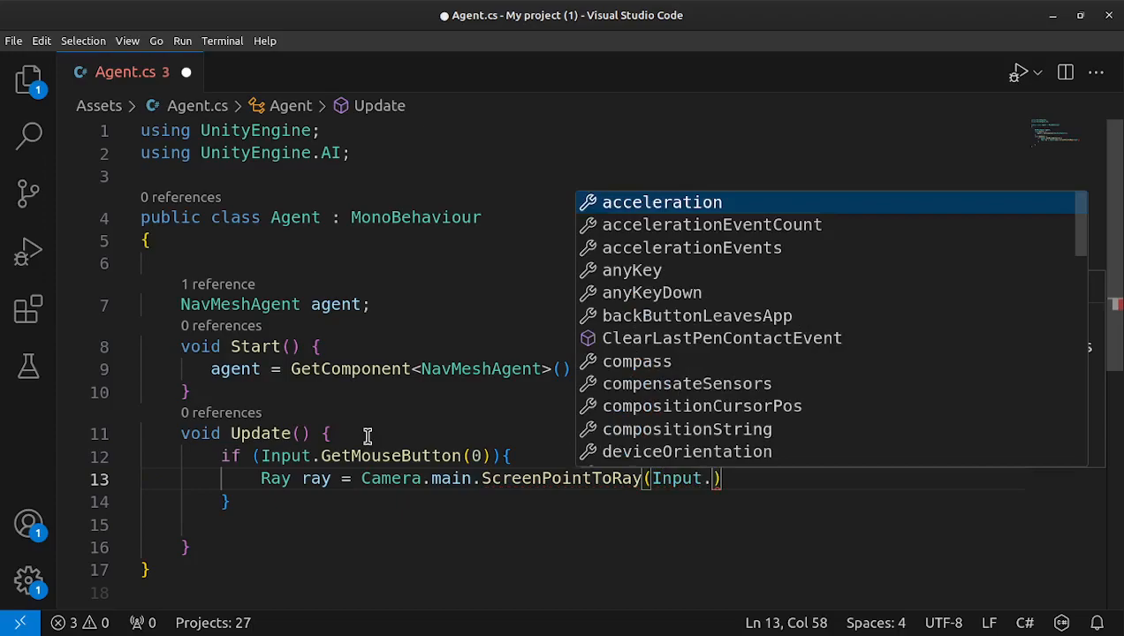
type("mou")
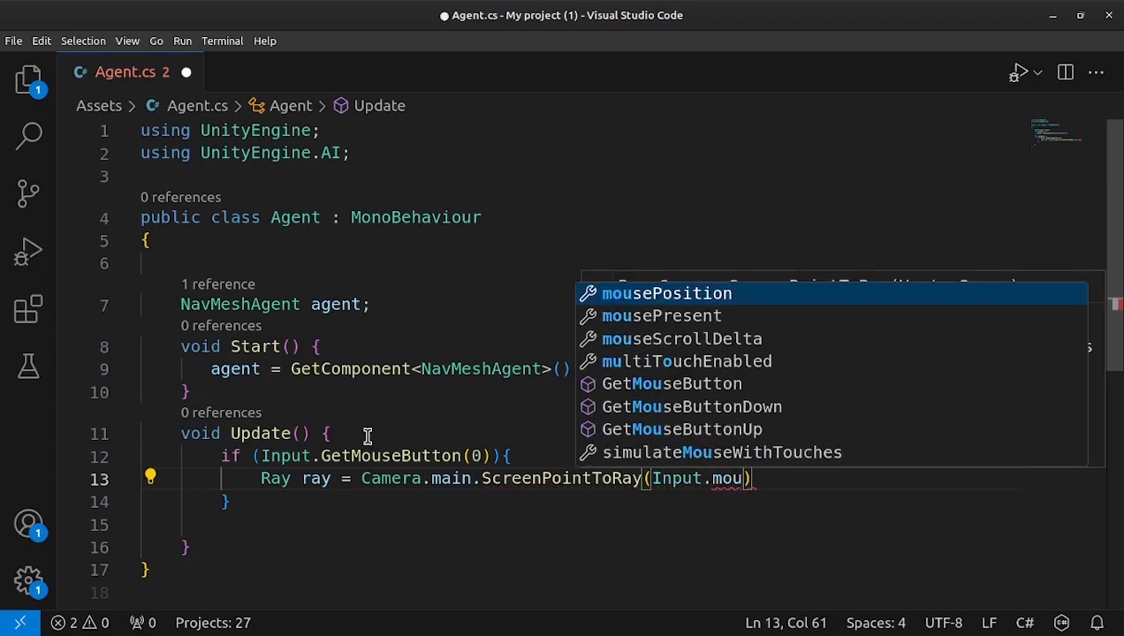
key("Tab")
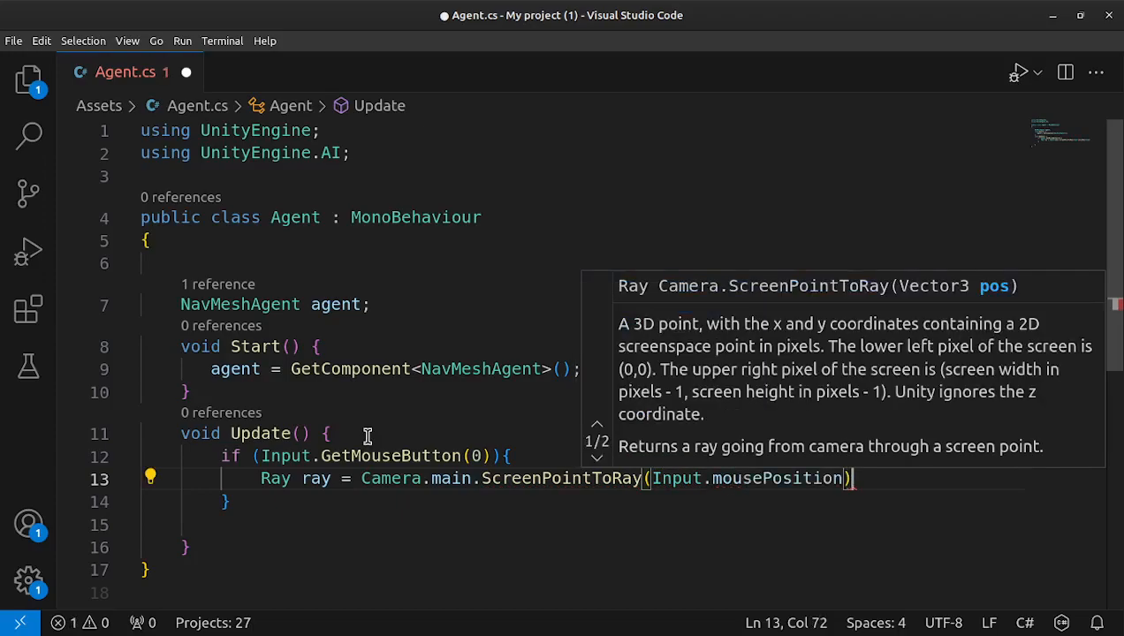
type(";")
Below the ray line, start an if statement whose condition calls Physics.Raycast
key("Return")
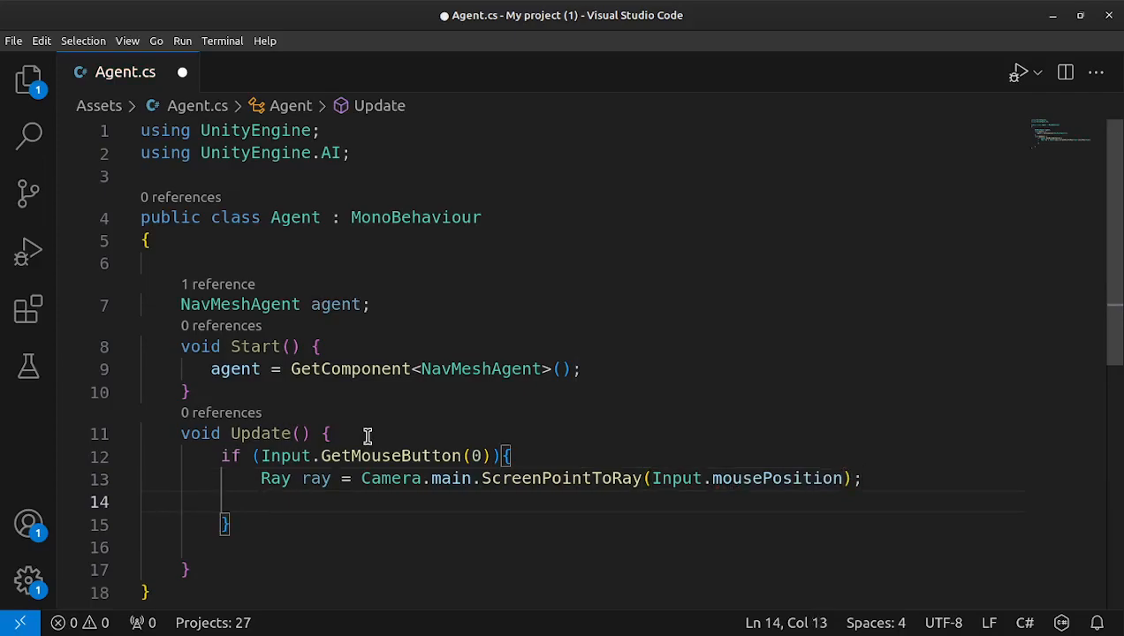
type("if (")
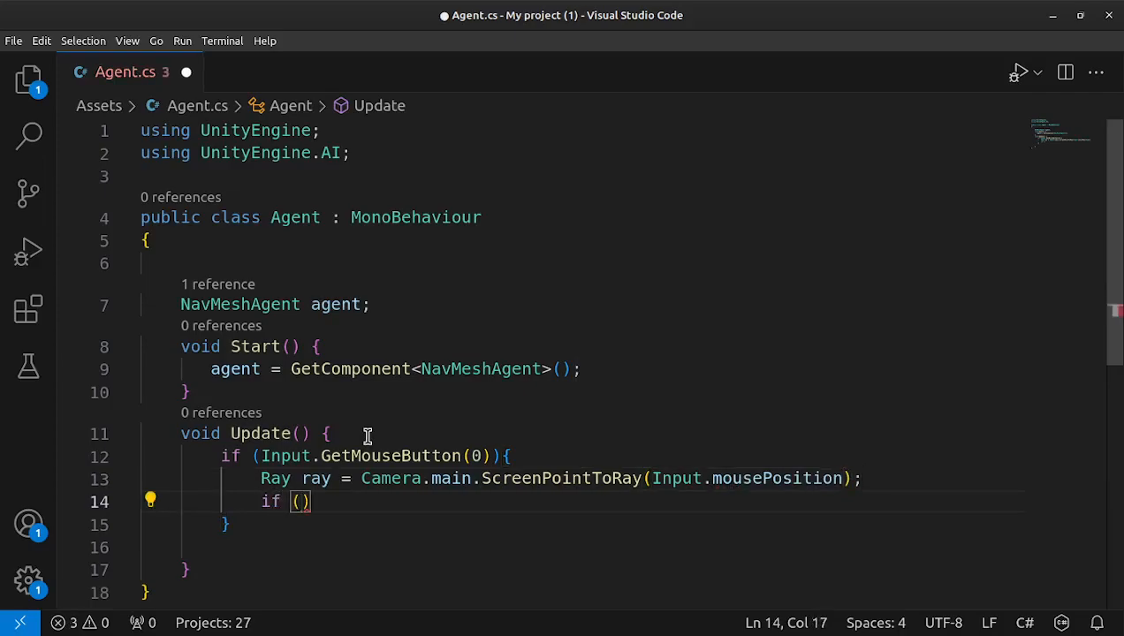
type("Phy")
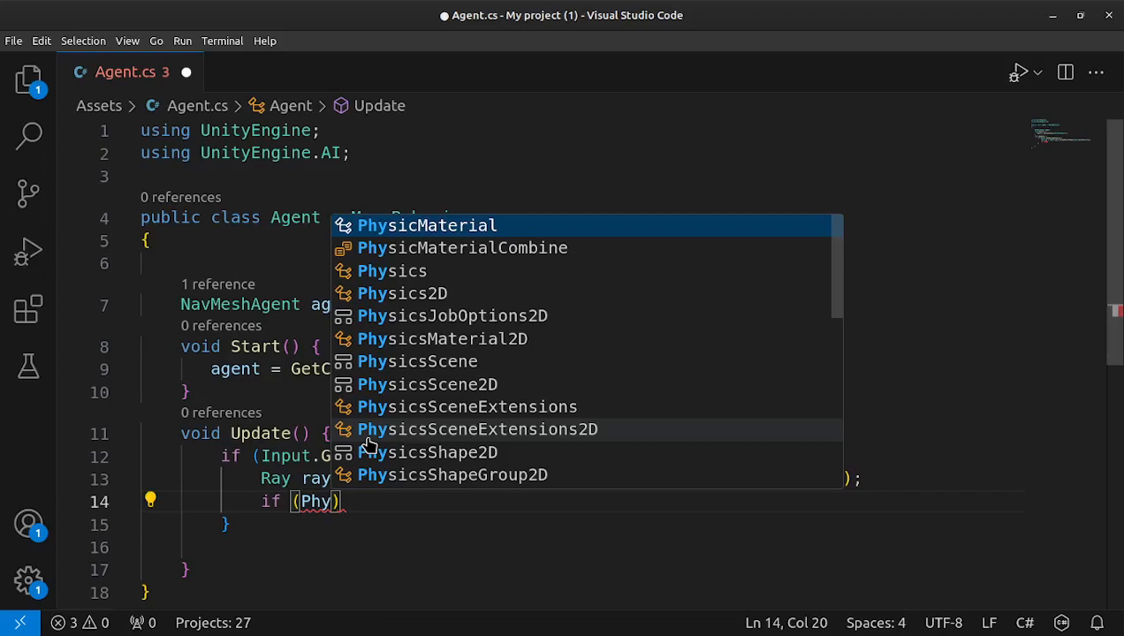
key("Down")
key("Down")
key("Return")
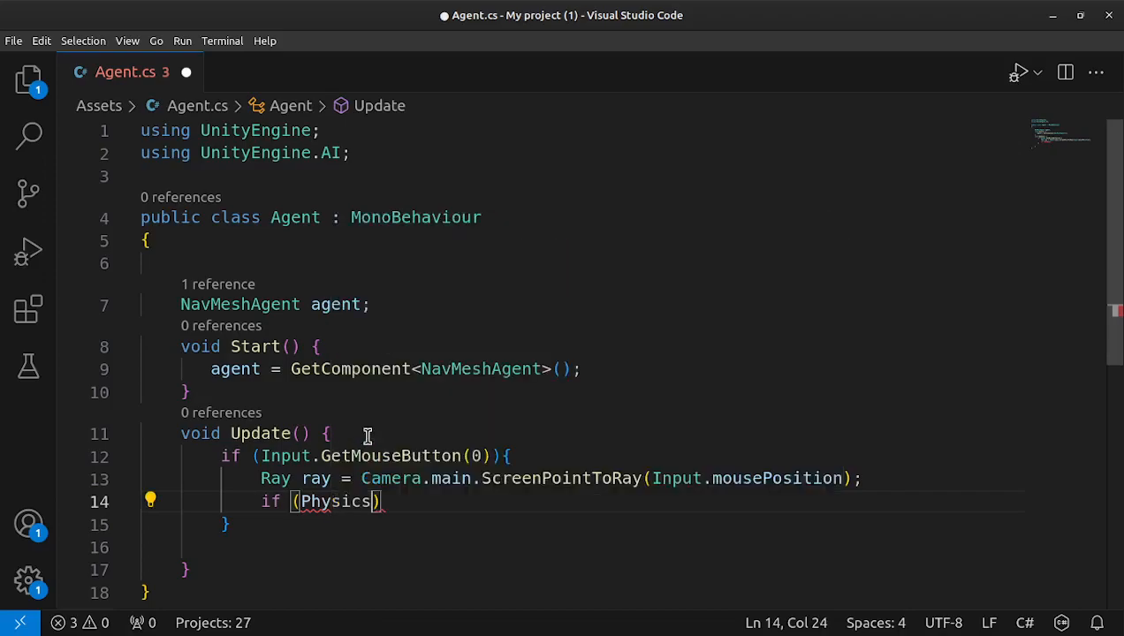
type(".")
type("Ray")
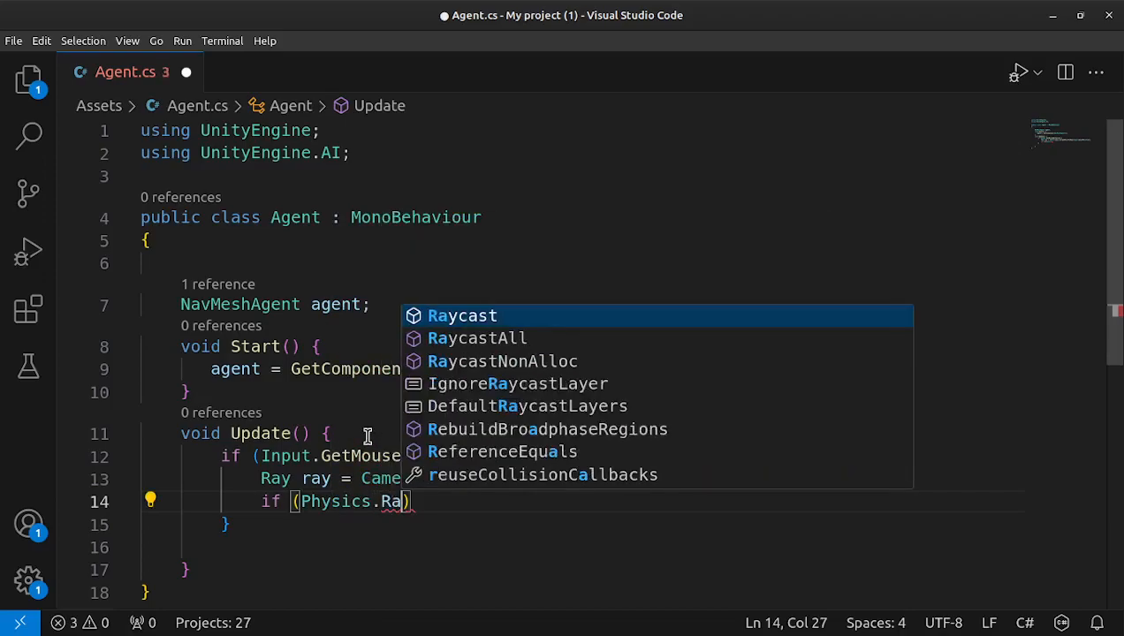
key("Return")
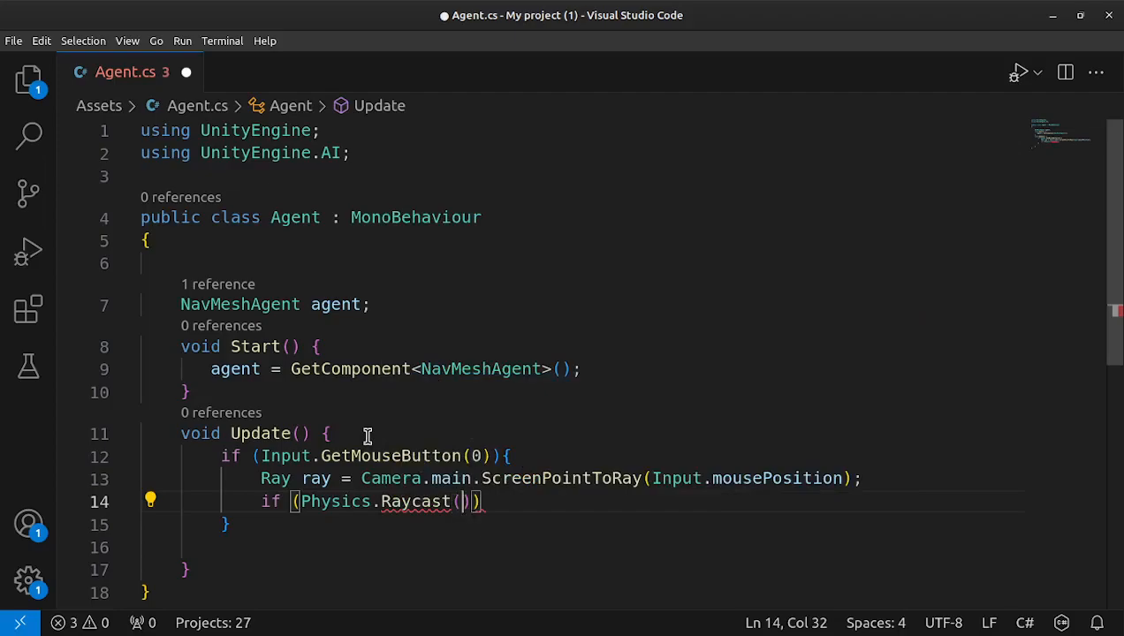
Pass "ray, out RaycastHit hit" to the Raycast call and add an empty braced block to the if statement
type("(ray")
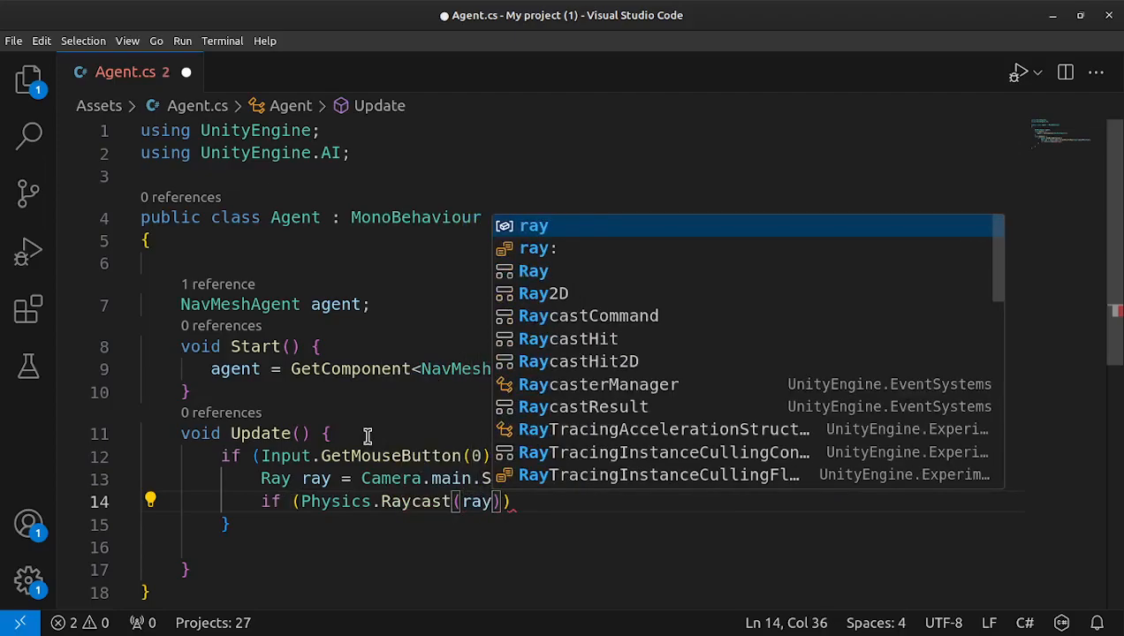
type(", out")
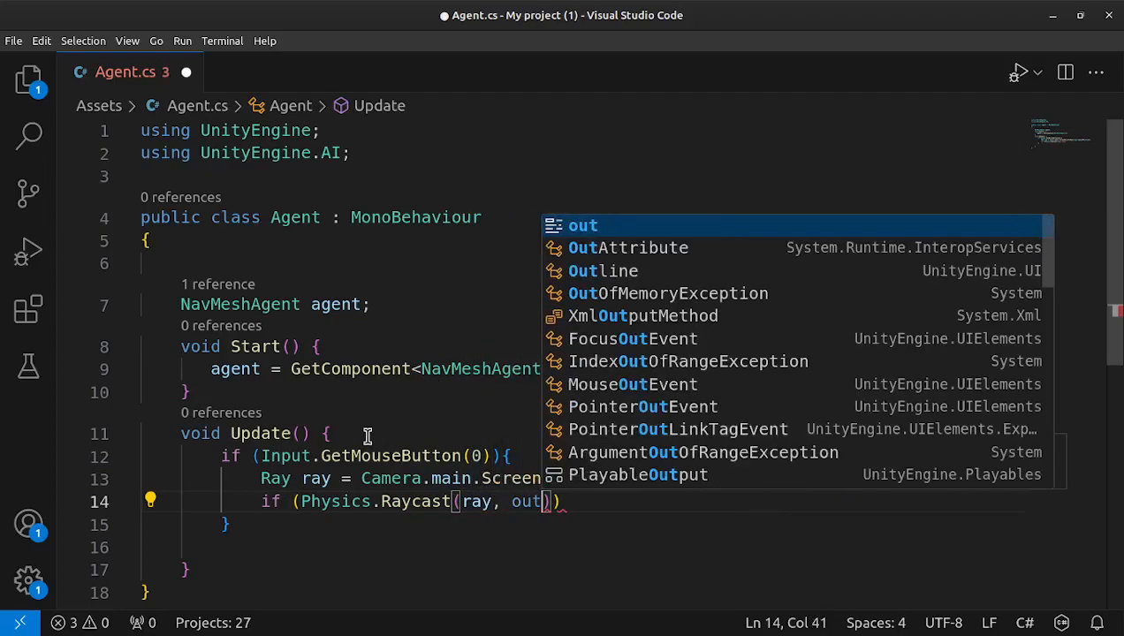
type(" Ray")
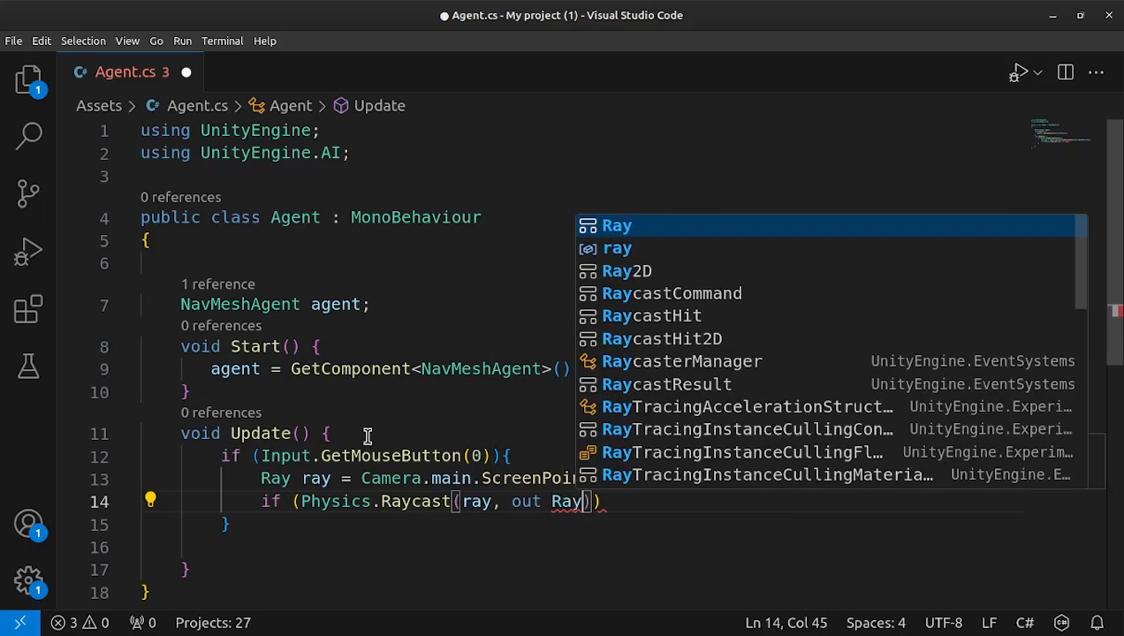
type("cast")
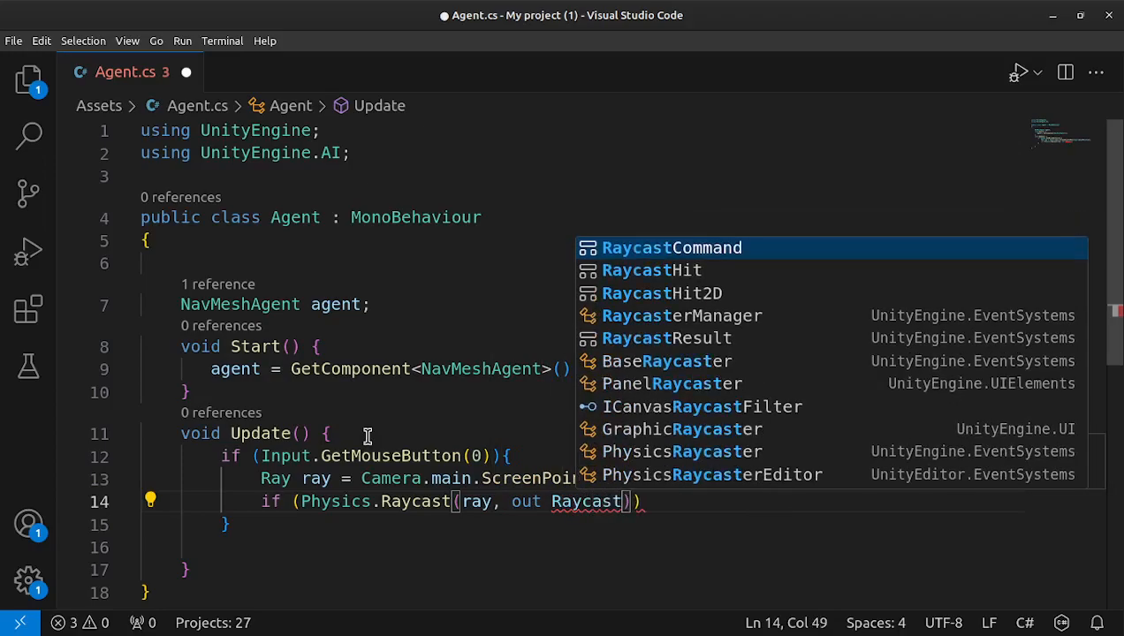
key("Down")
key("Tab")
type("hit")
key("Down")
key("Down")
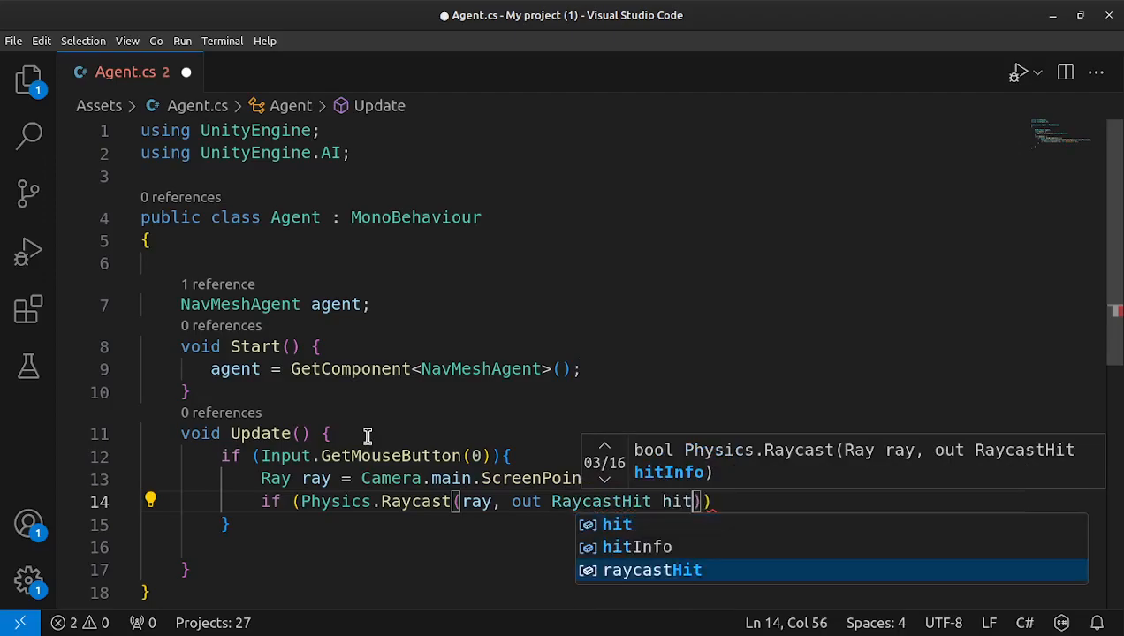
left_click(733, 502)
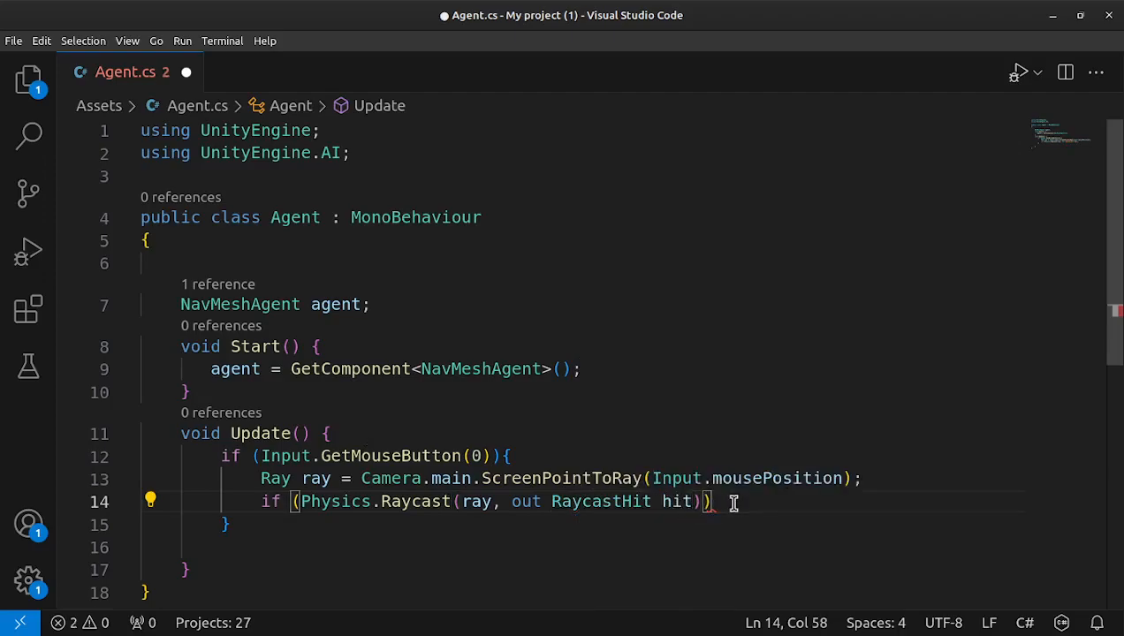
type("{")
key("Return")
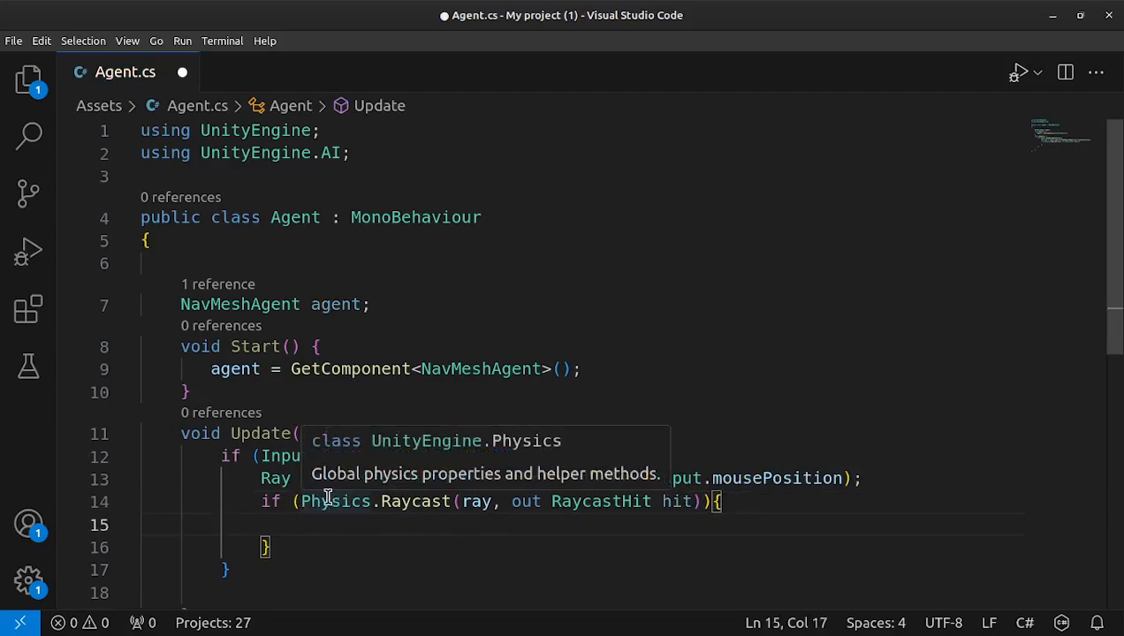
Inside the raycast block, add the line "agent.SetDestination(hit.point);" and save the script
type("a")
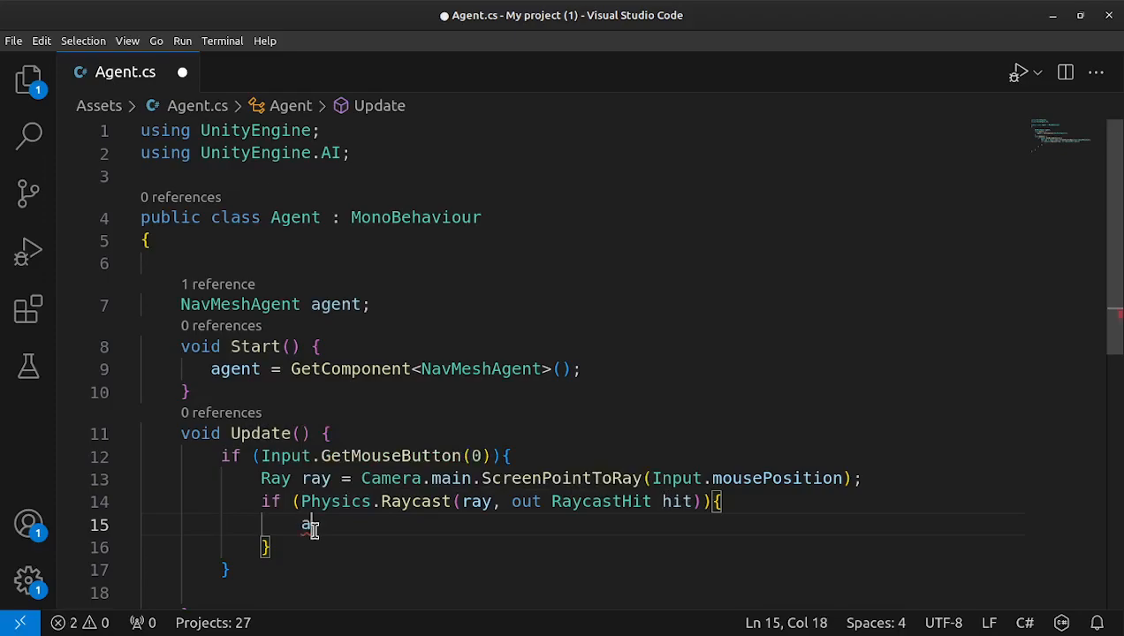
type("gent.")
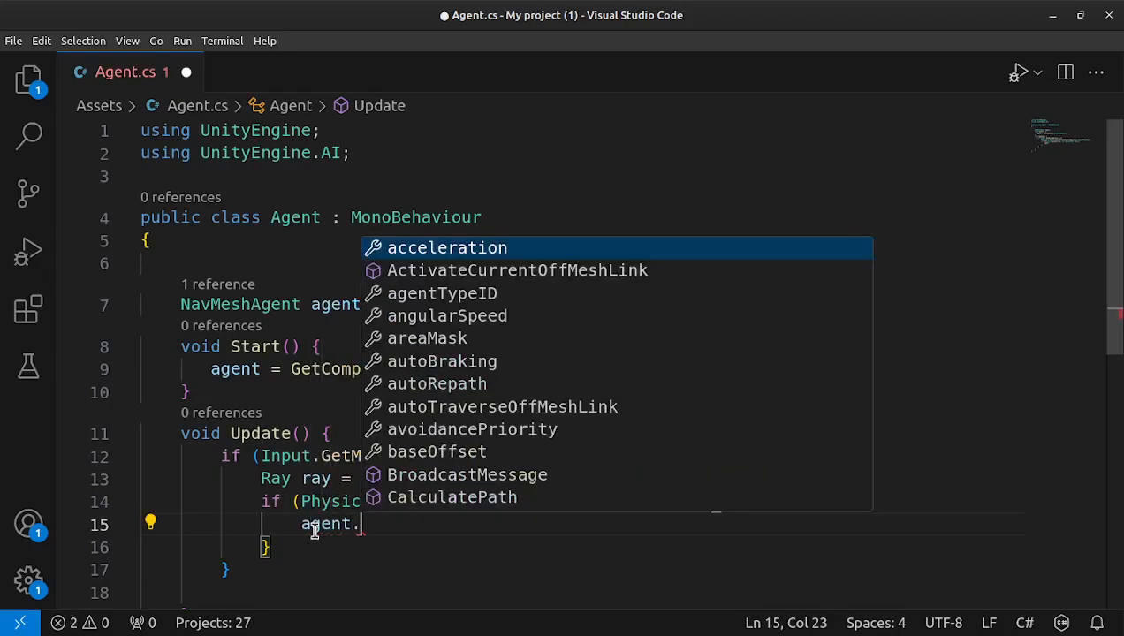
type("Set")
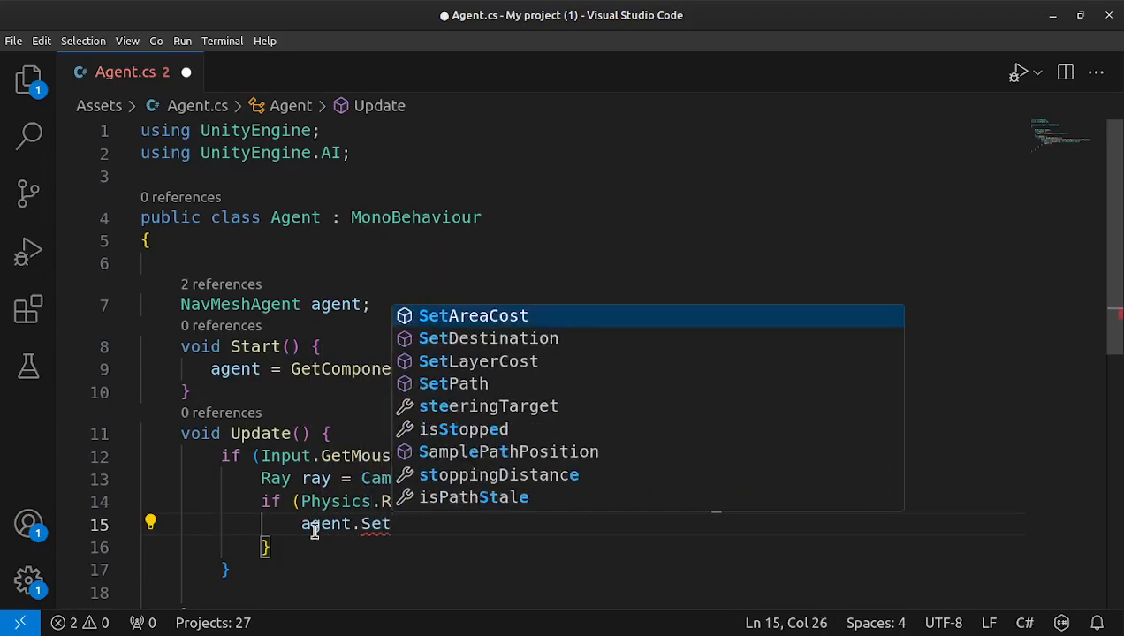
type("Destination")
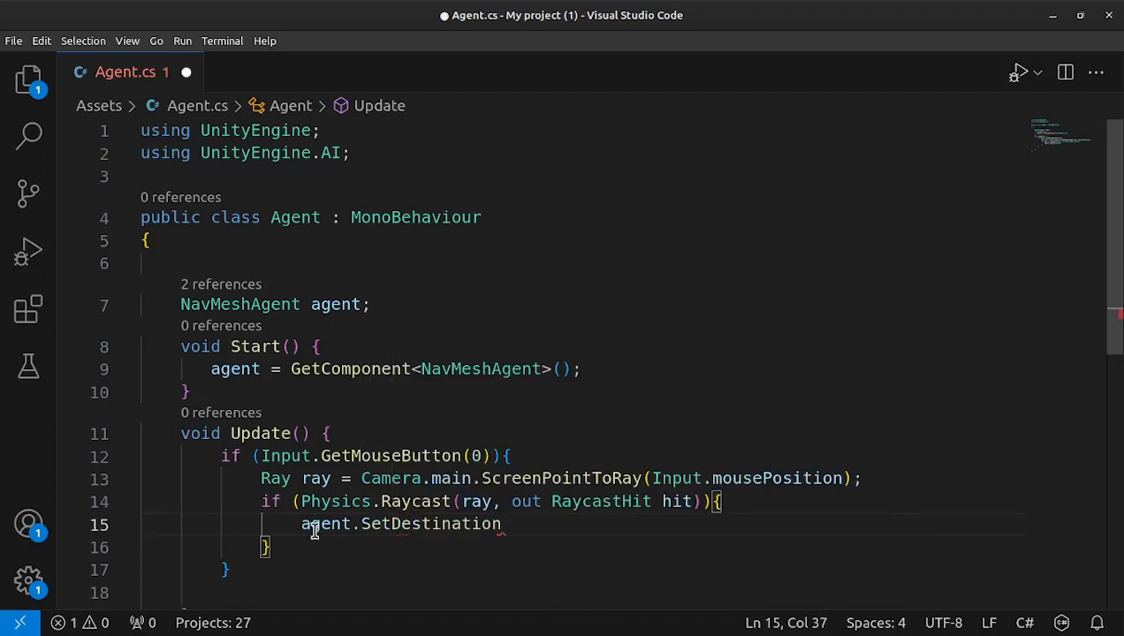
type("(hit.")
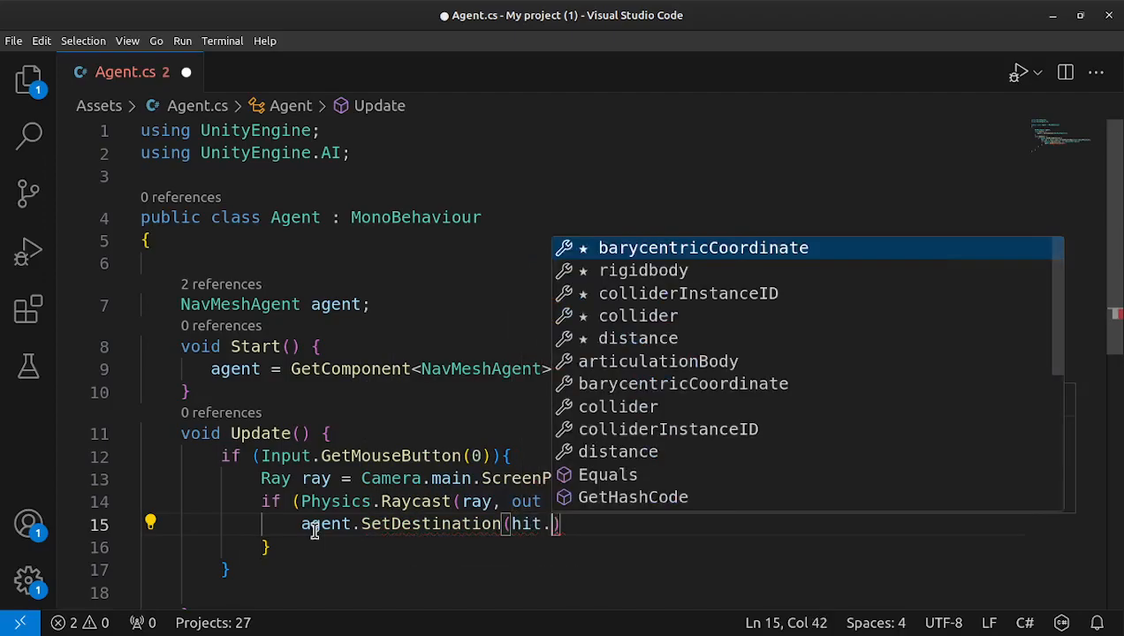
type("point")
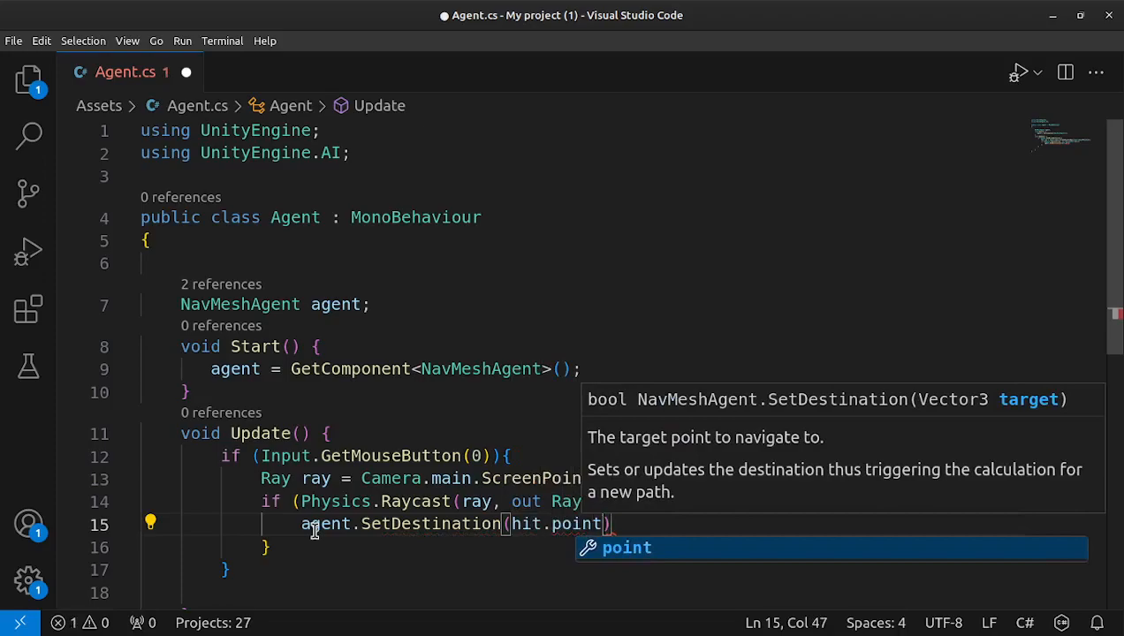
type(");")
key("ctrl+s")
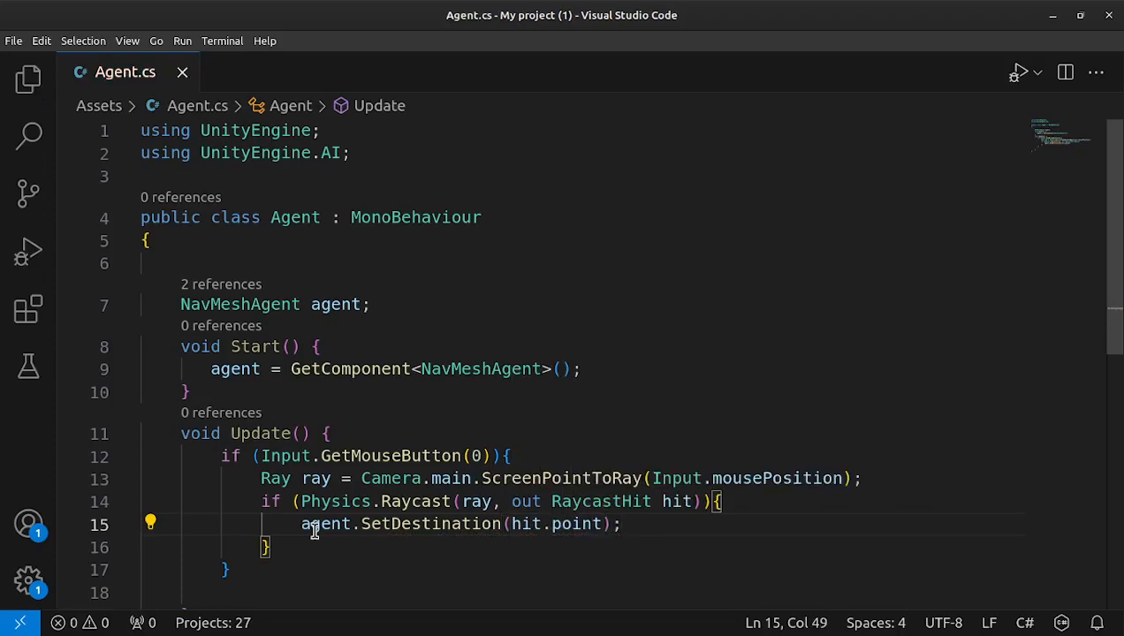
left_click(615, 392)
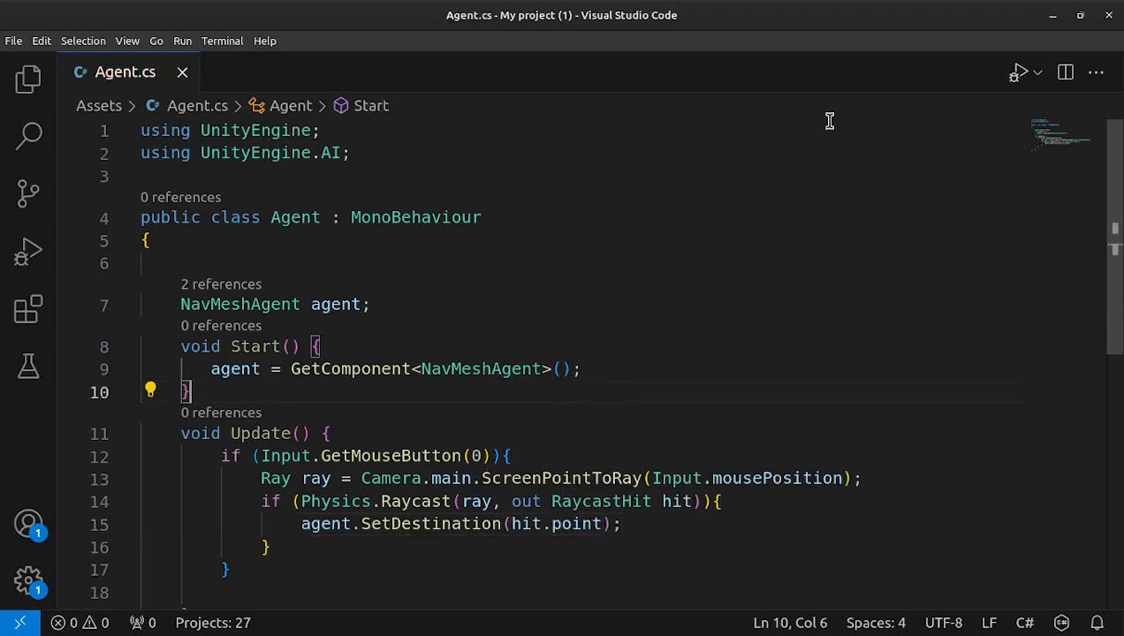
Switch to Unity and attach the Agent script to the Agent object as a component
left_click(1054, 18)
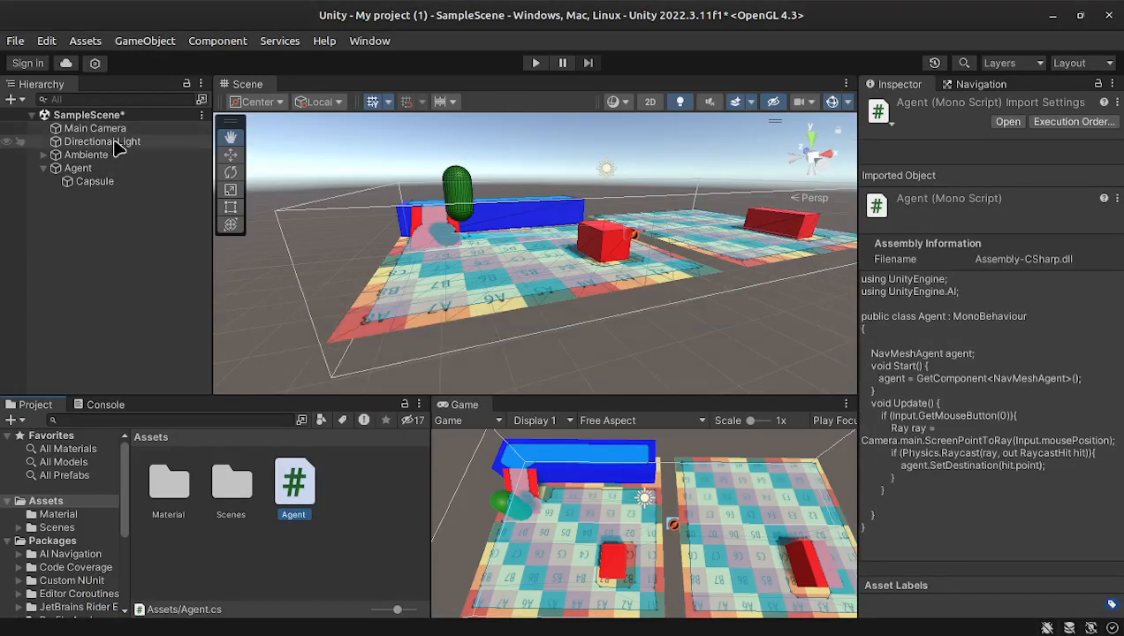
left_click(78, 168)
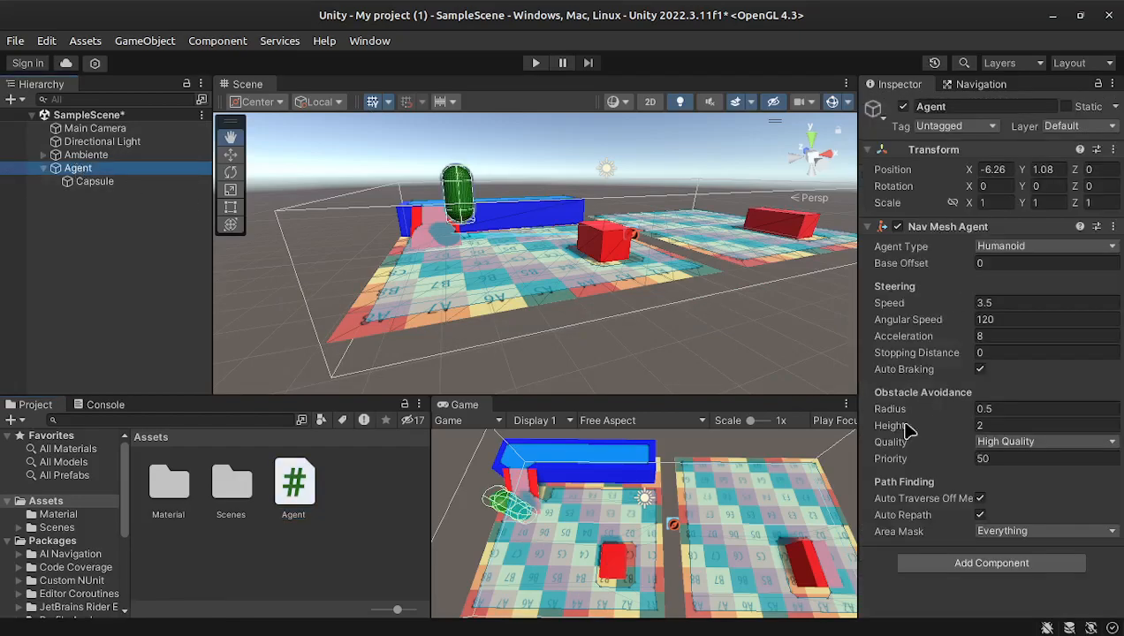
left_click(295, 493)
left_click_drag(295, 495, 910, 587)
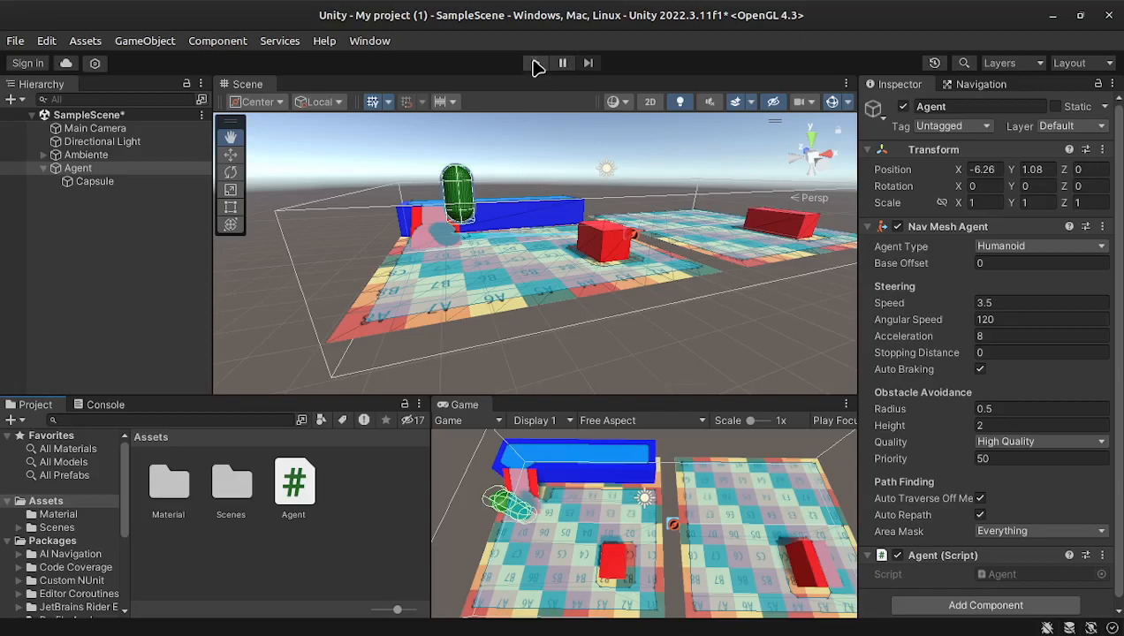
Run the scene and send the agent to several points on the first checkered floor and near the ramp
left_click(533, 65)
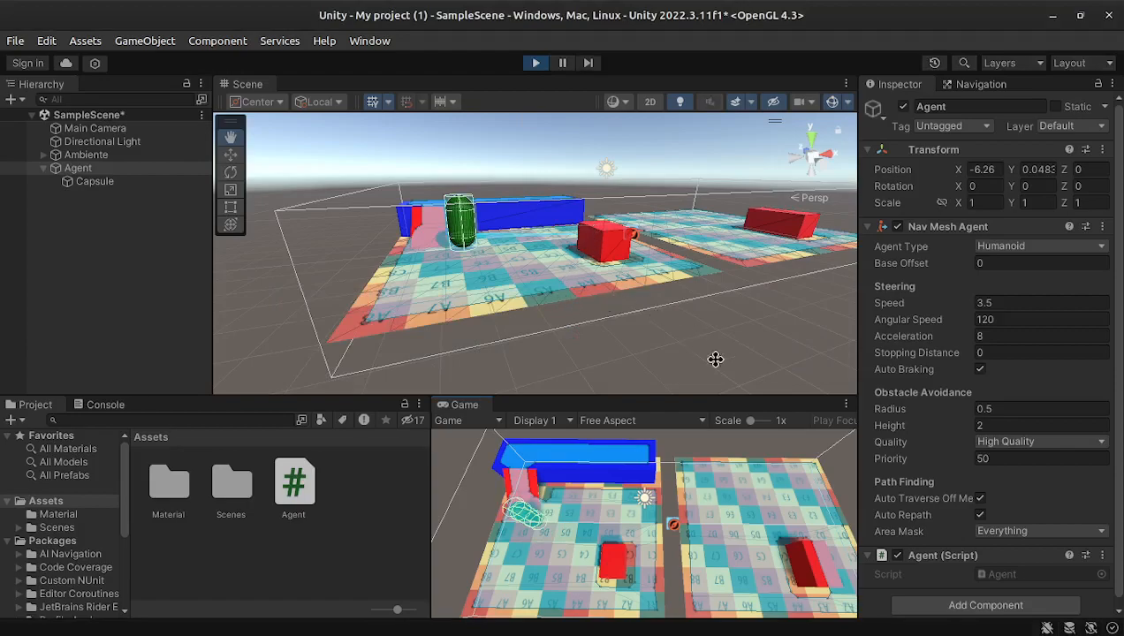
left_click(645, 524)
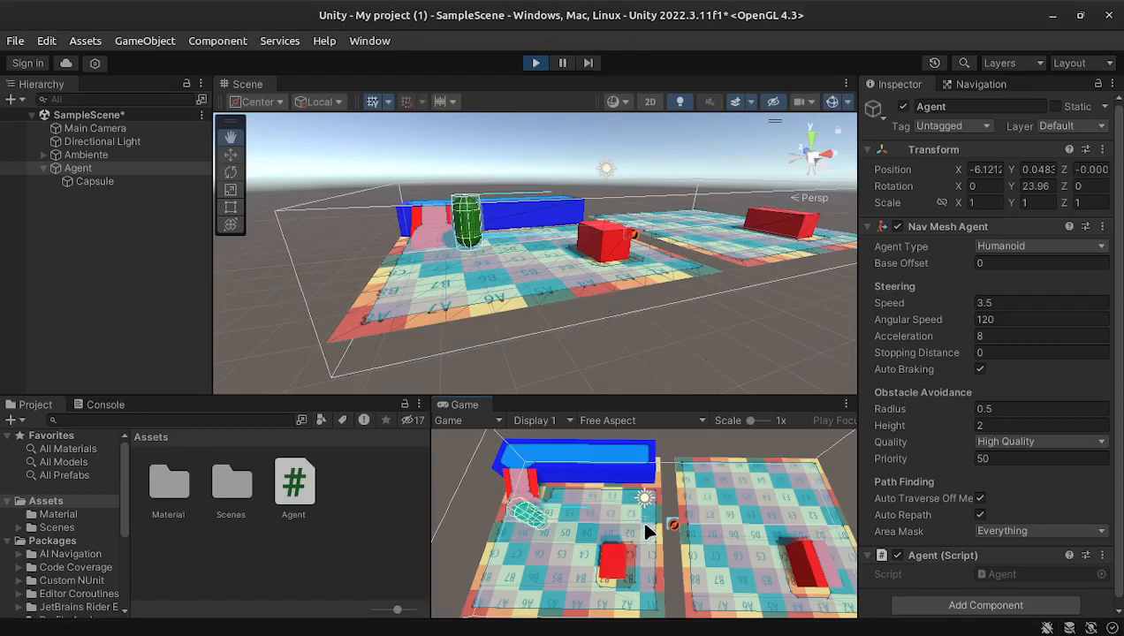
left_click(515, 555)
left_click(510, 506)
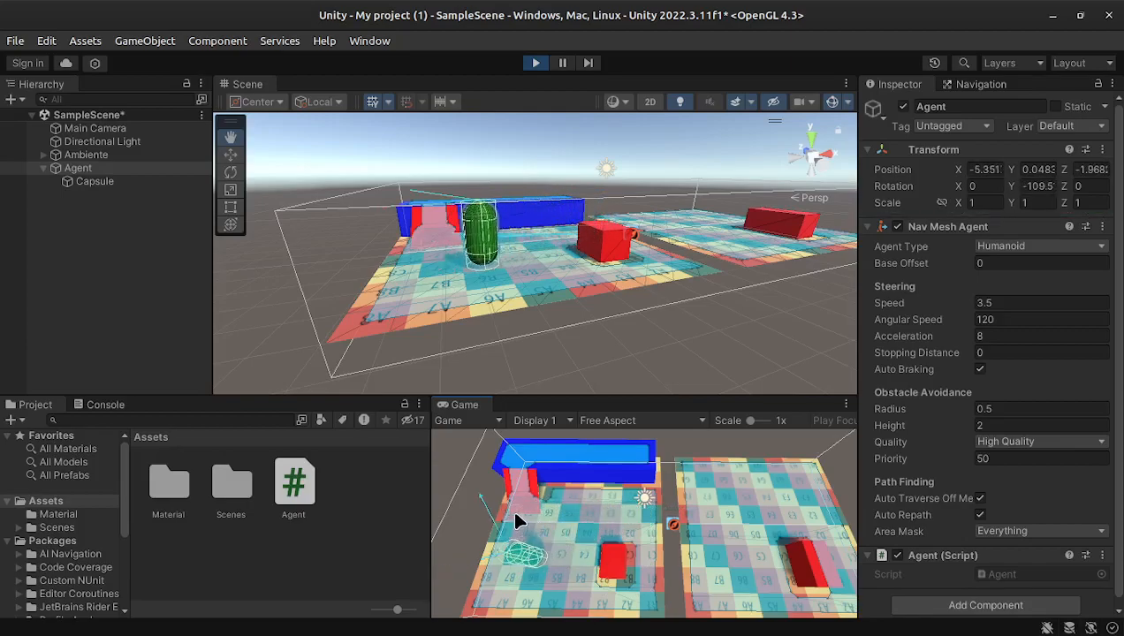
left_click(629, 517)
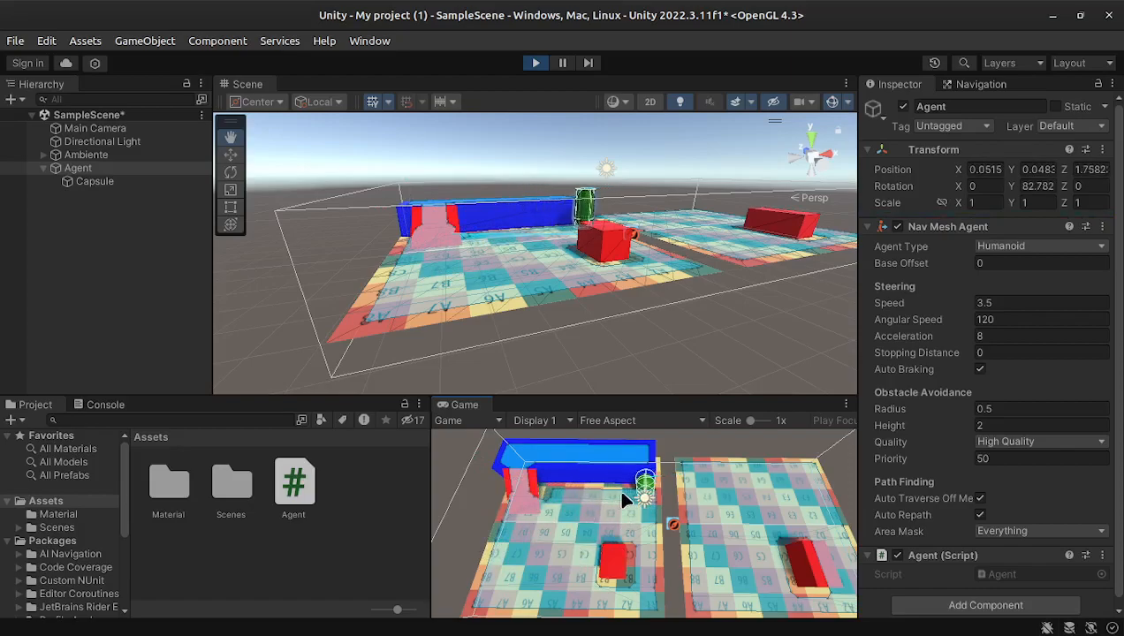
Display the AI Navigation overlay in the Scene view and try Show Only Selected on and off again
left_click(846, 83)
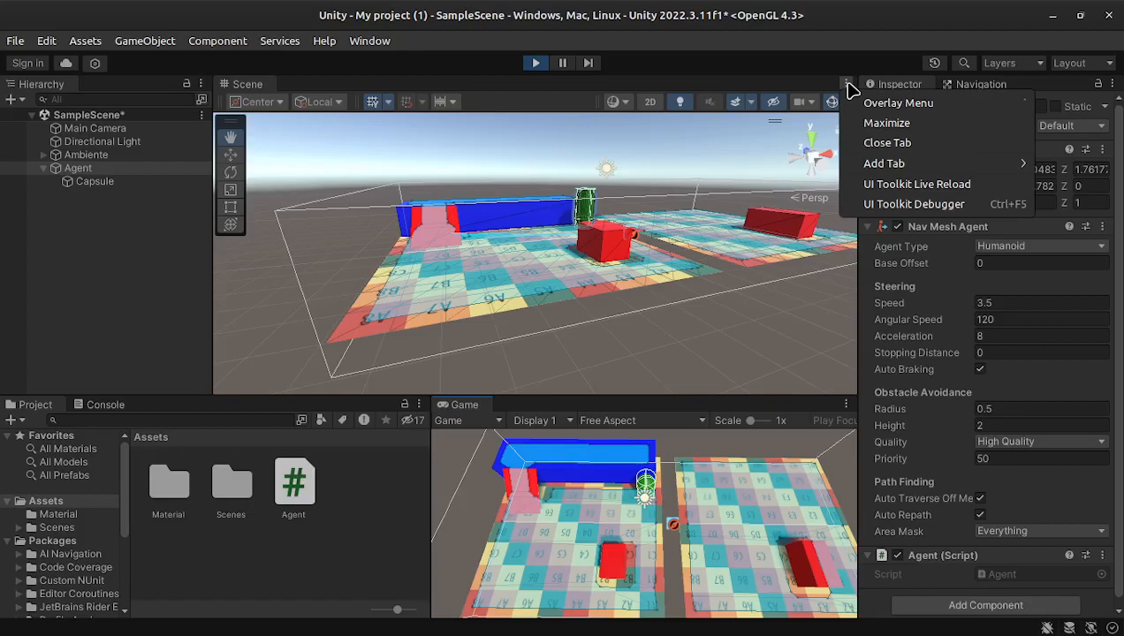
left_click(894, 104)
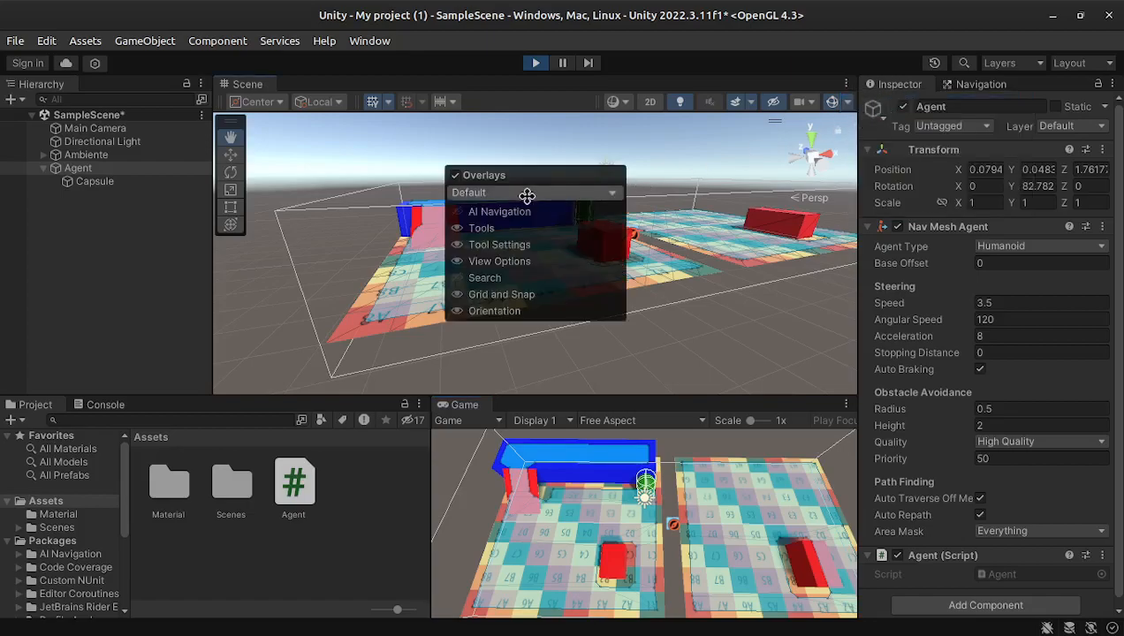
left_click(458, 211)
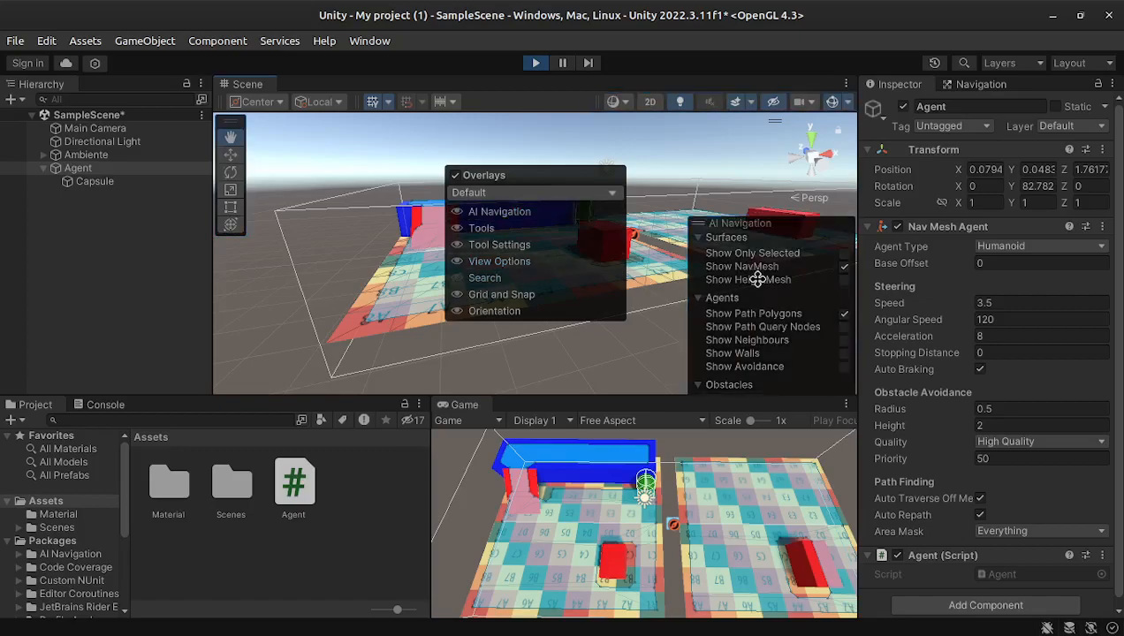
left_click(844, 253)
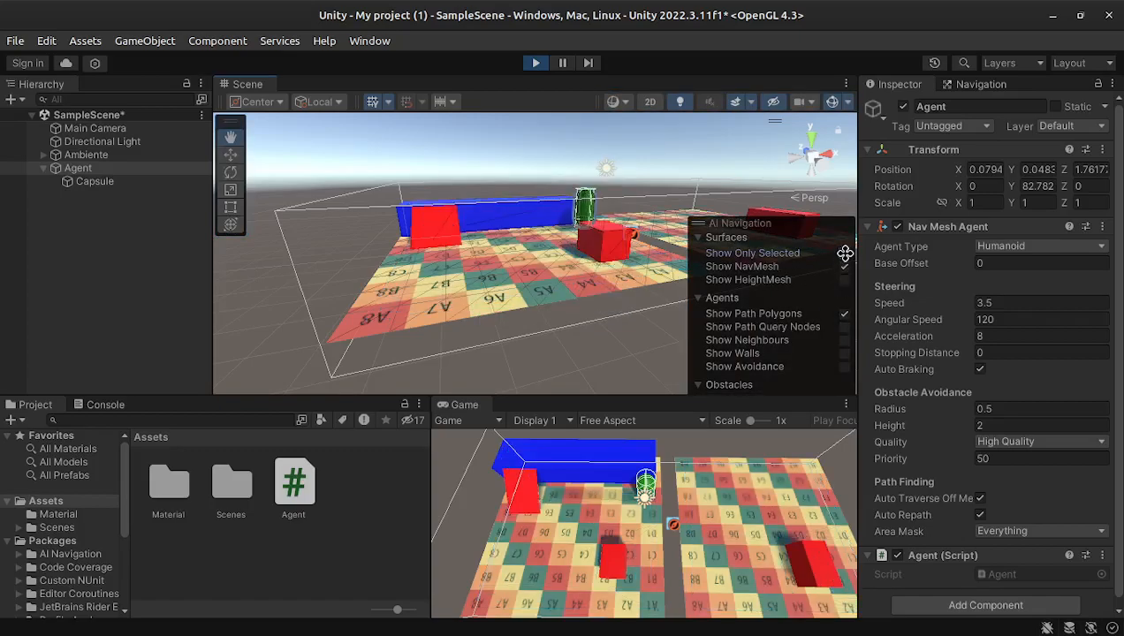
left_click(845, 253)
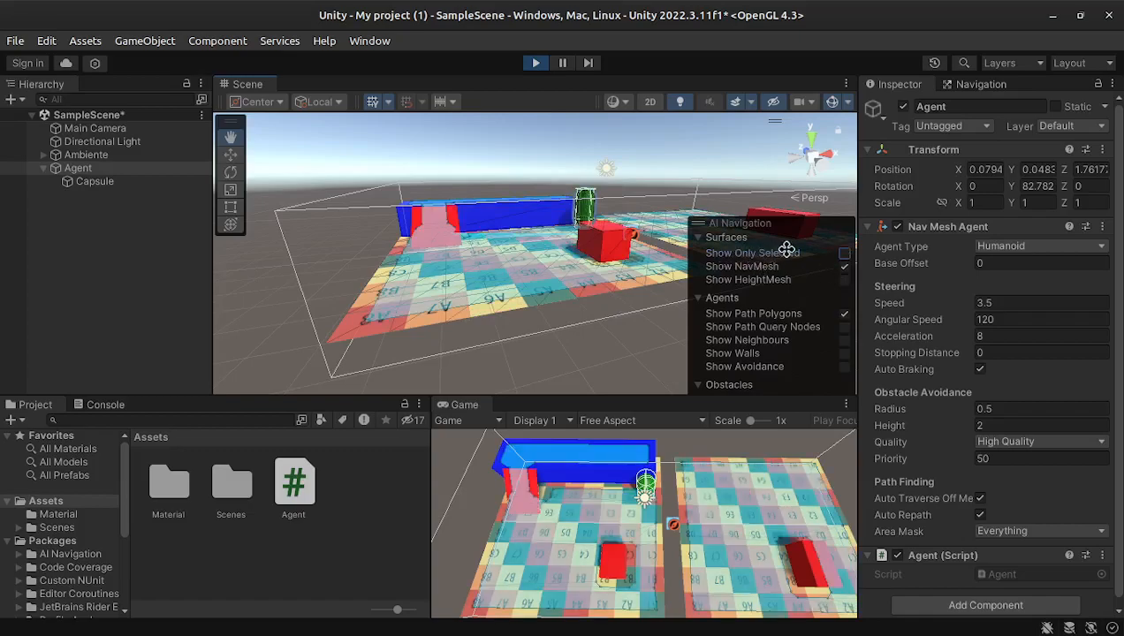
Enable Show HeightMesh, Show Path Query Nodes, Show Neighbours, Show Walls and Show Avoidance in the AI Navigation overlay
left_click(845, 280)
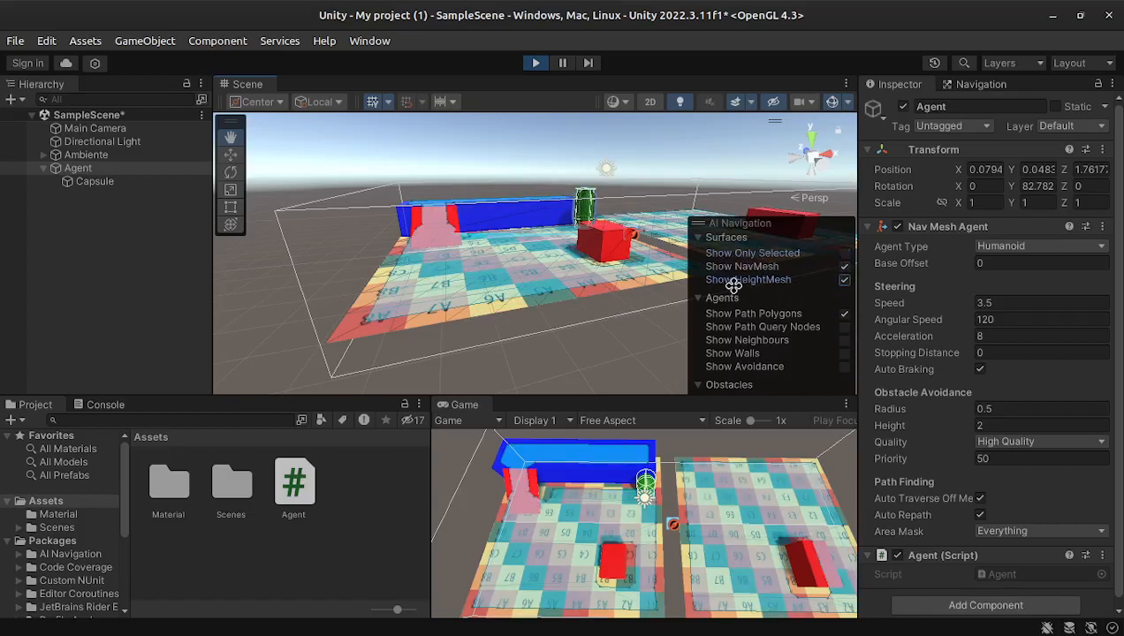
left_click(843, 341)
left_click(845, 354)
left_click(845, 366)
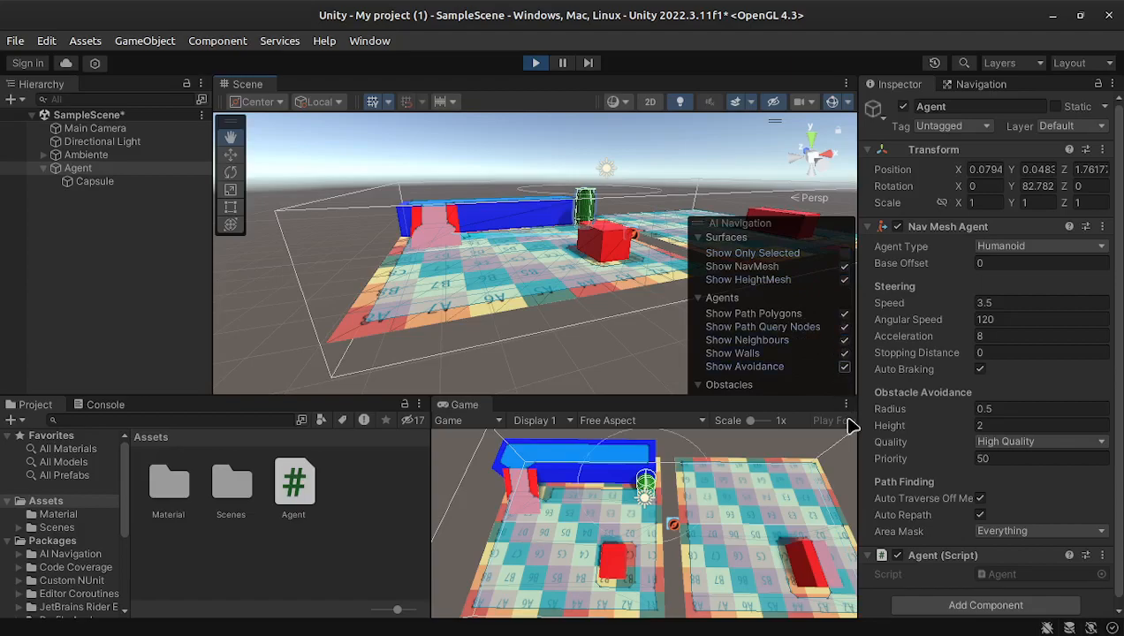
Reposition the AI Navigation overlay so all its options fit, and enable Show Carve Hull under Obstacles
left_click(721, 387)
left_click_drag(749, 225, 742, 130)
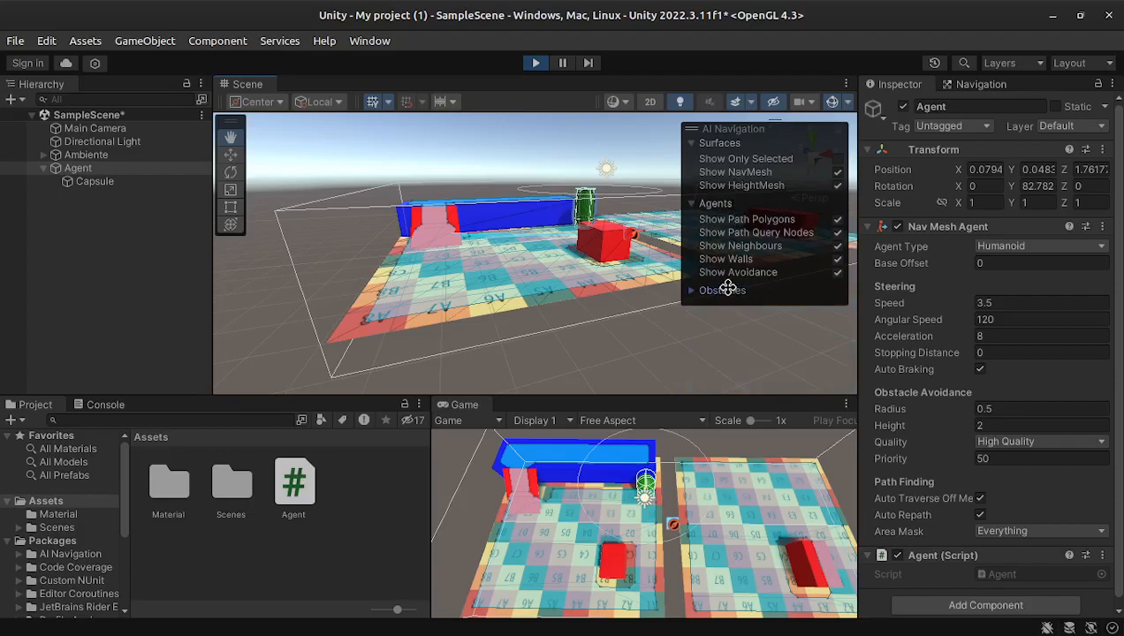
left_click(722, 289)
left_click(836, 306)
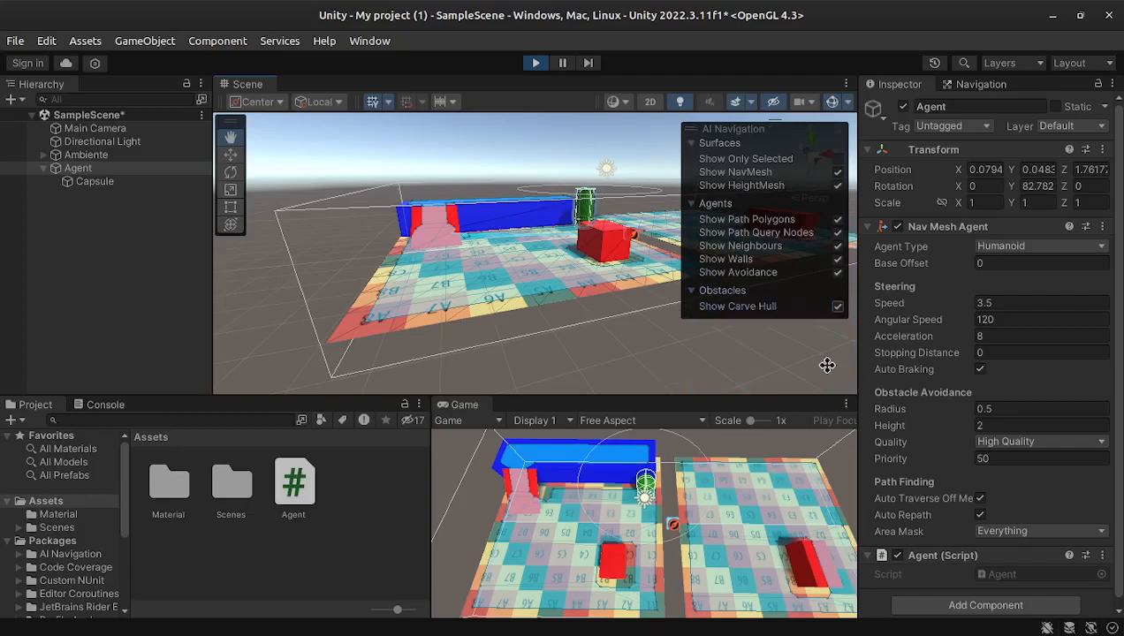
Send the agent to points on the first checkered floor and up the ramp onto the blue platform
left_click(560, 550)
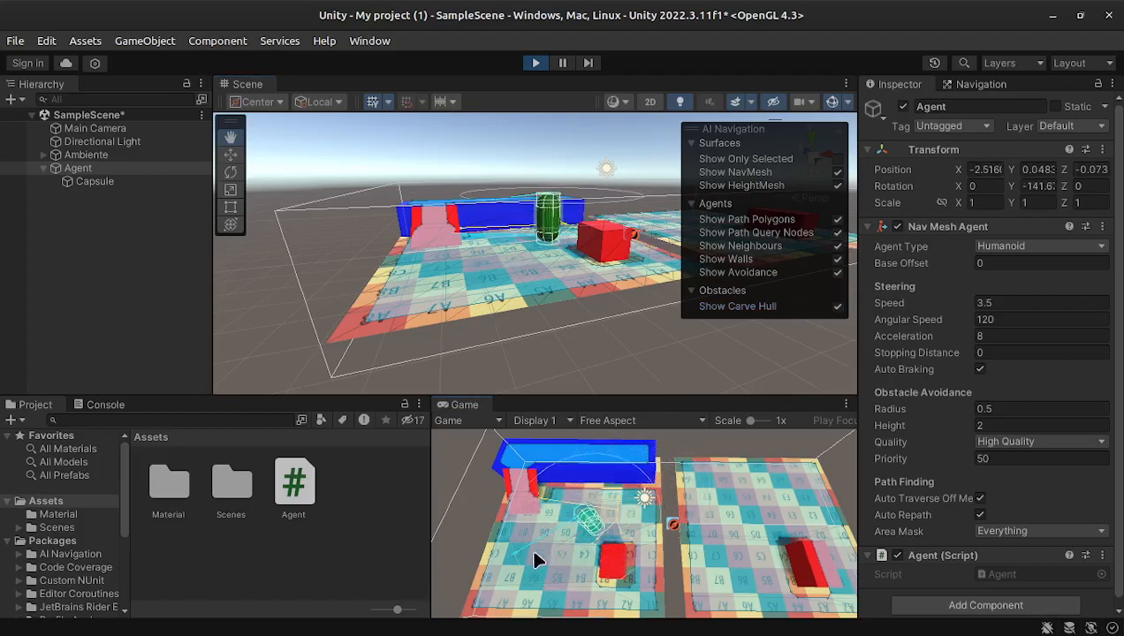
left_click(528, 583)
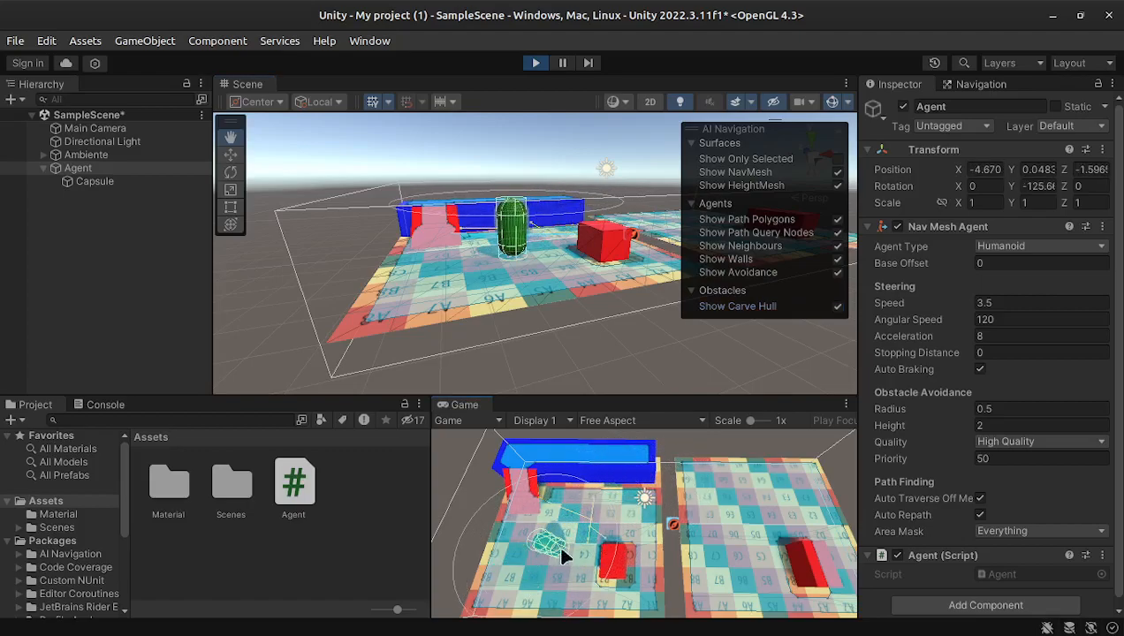
left_click(634, 461)
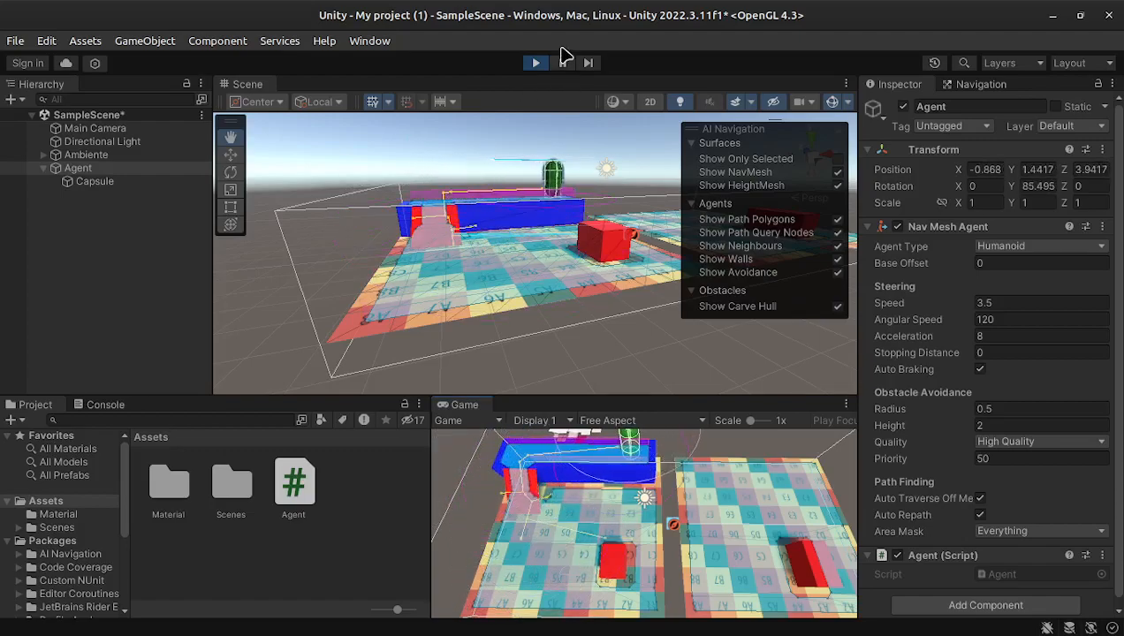
Pause and resume play repeatedly to examine the agent's path and avoidance visuals as it returns down the ramp to the floor
left_click(563, 63)
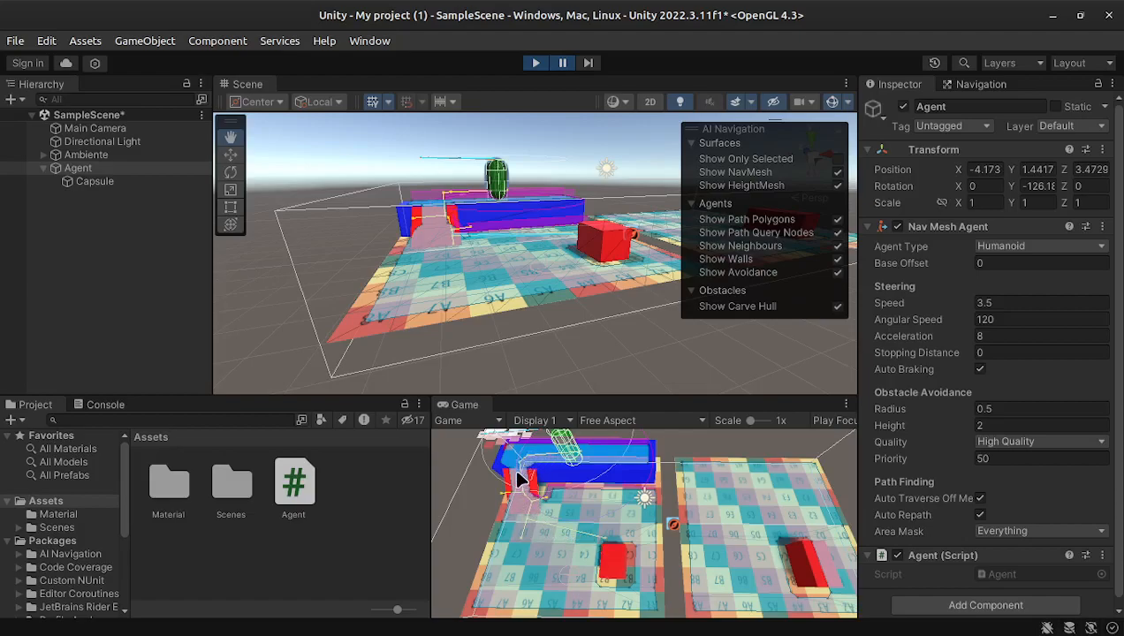
left_click(562, 63)
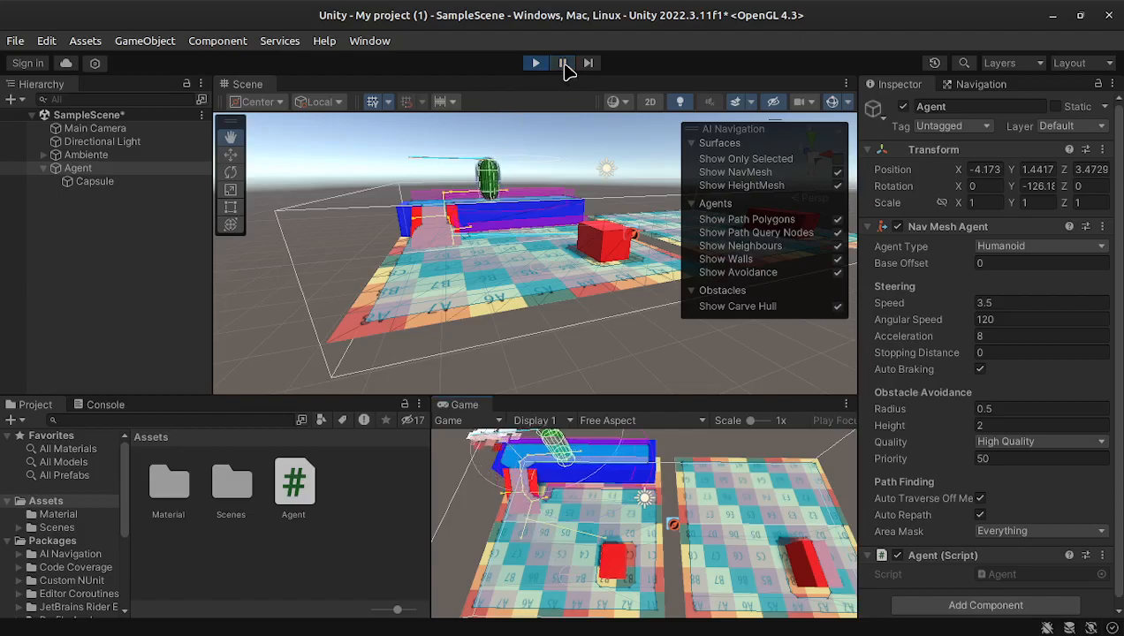
left_click(563, 64)
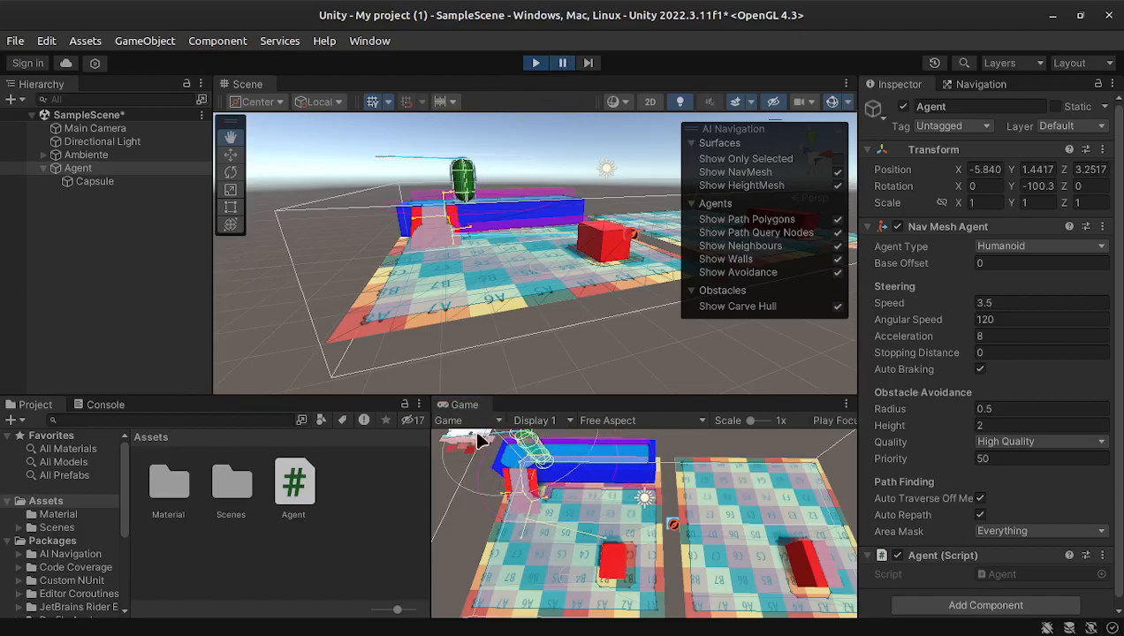
left_click(565, 65)
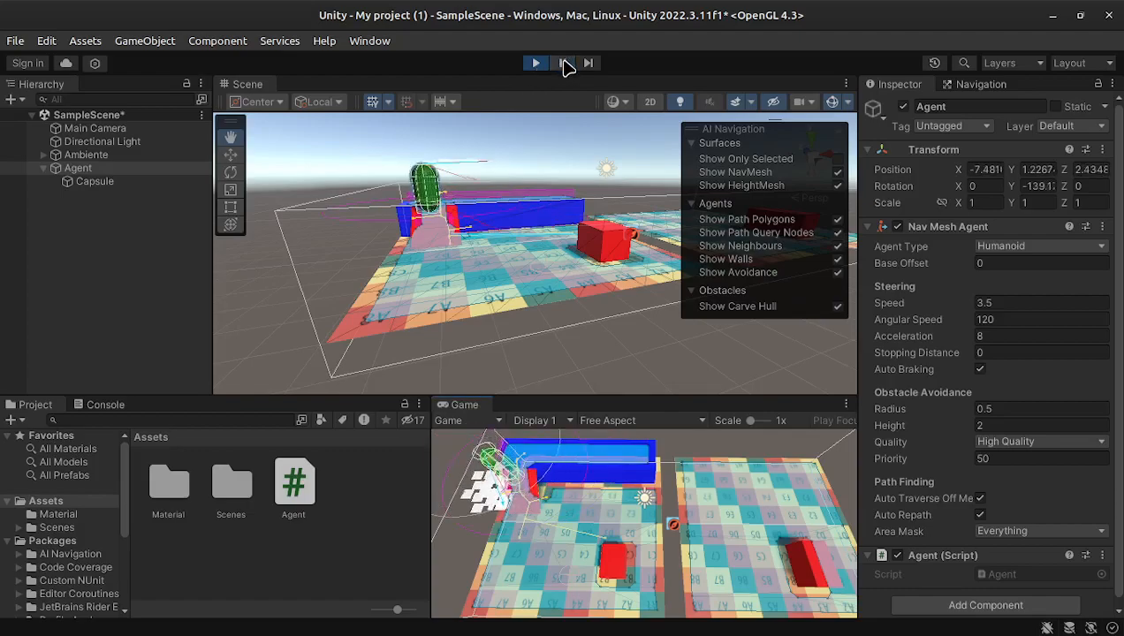
left_click(563, 63)
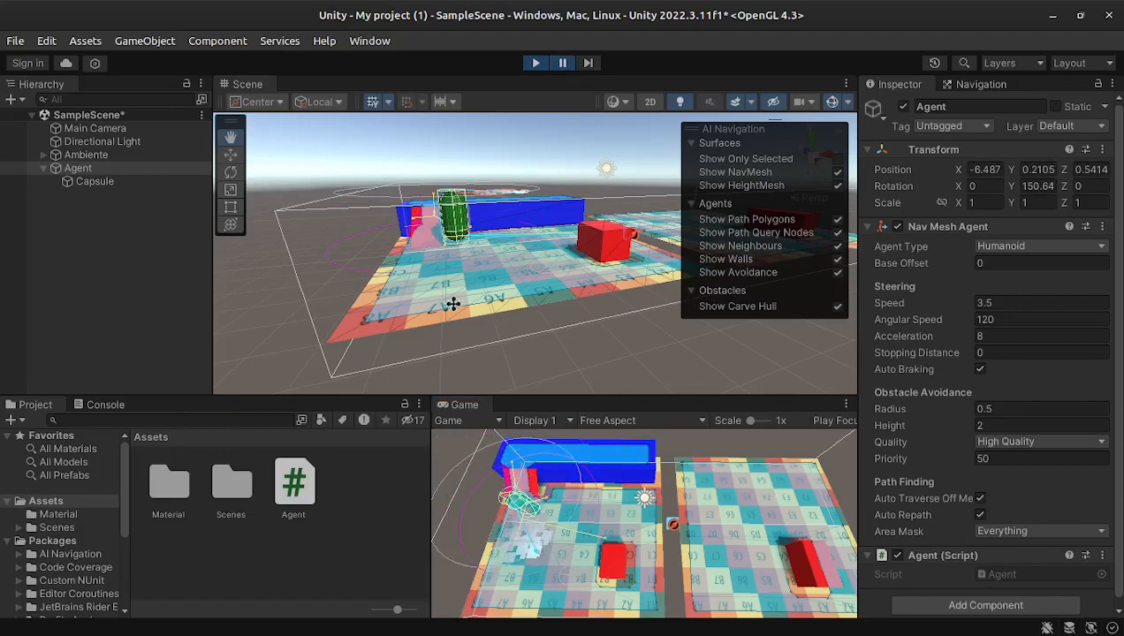
left_click(563, 64)
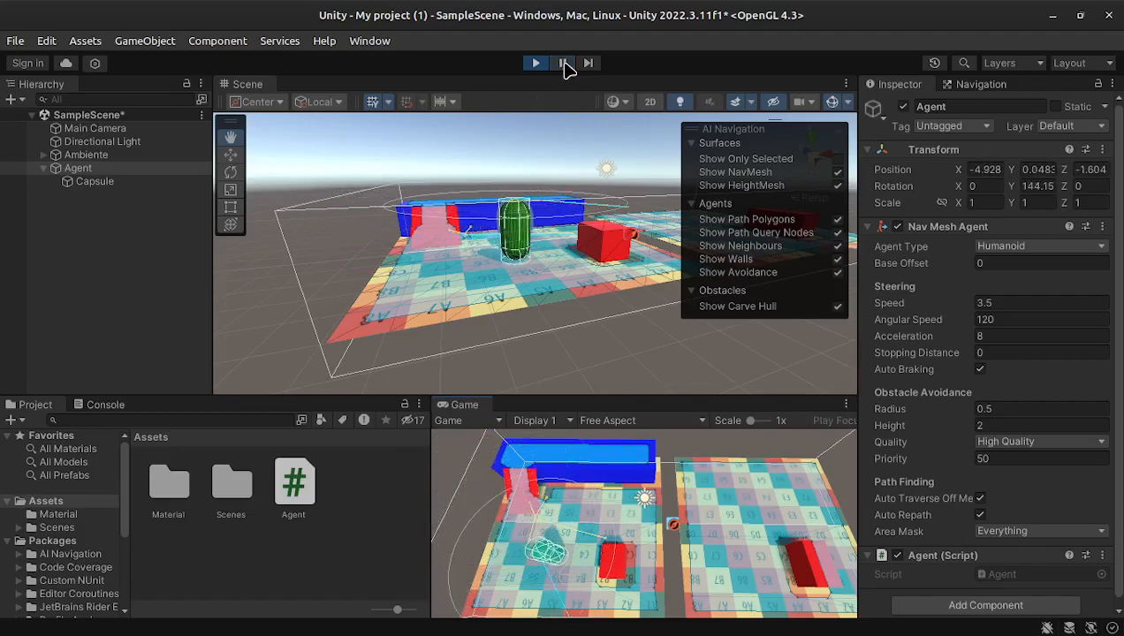
Send the agent to several points around the red box on the first checkered floor to examine its avoidance visuals
left_click(647, 523)
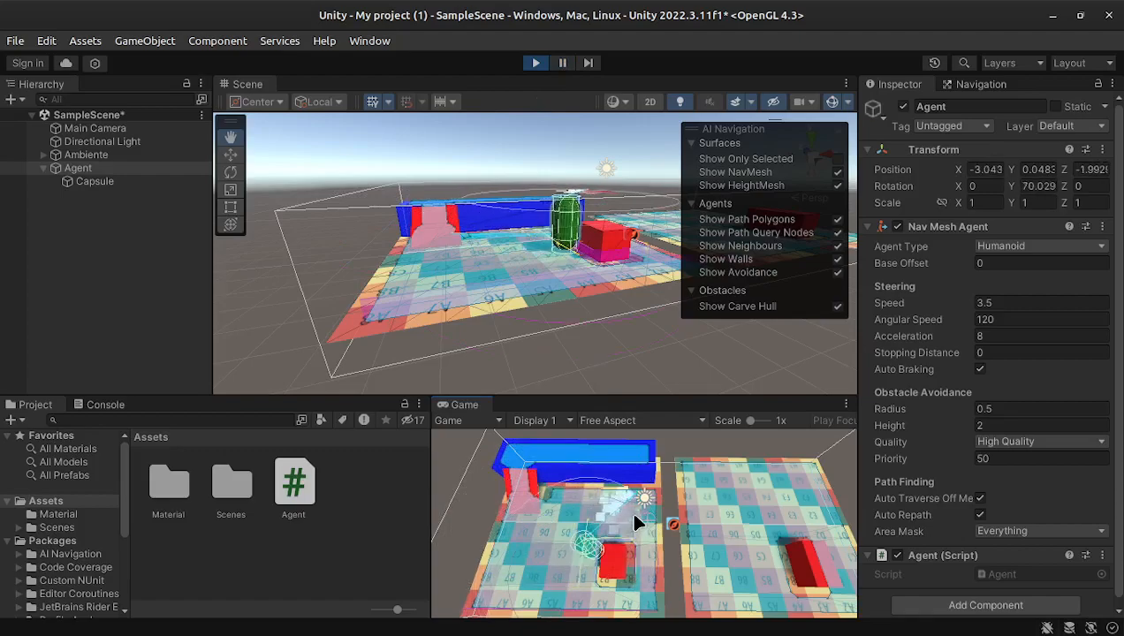
left_click(550, 574)
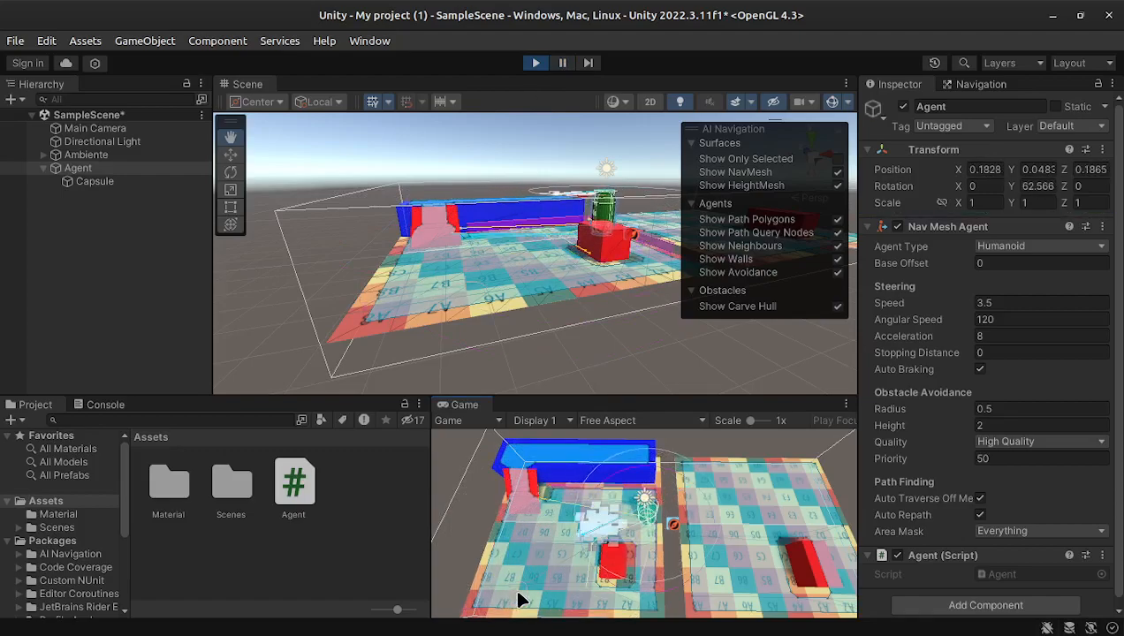
left_click(498, 577)
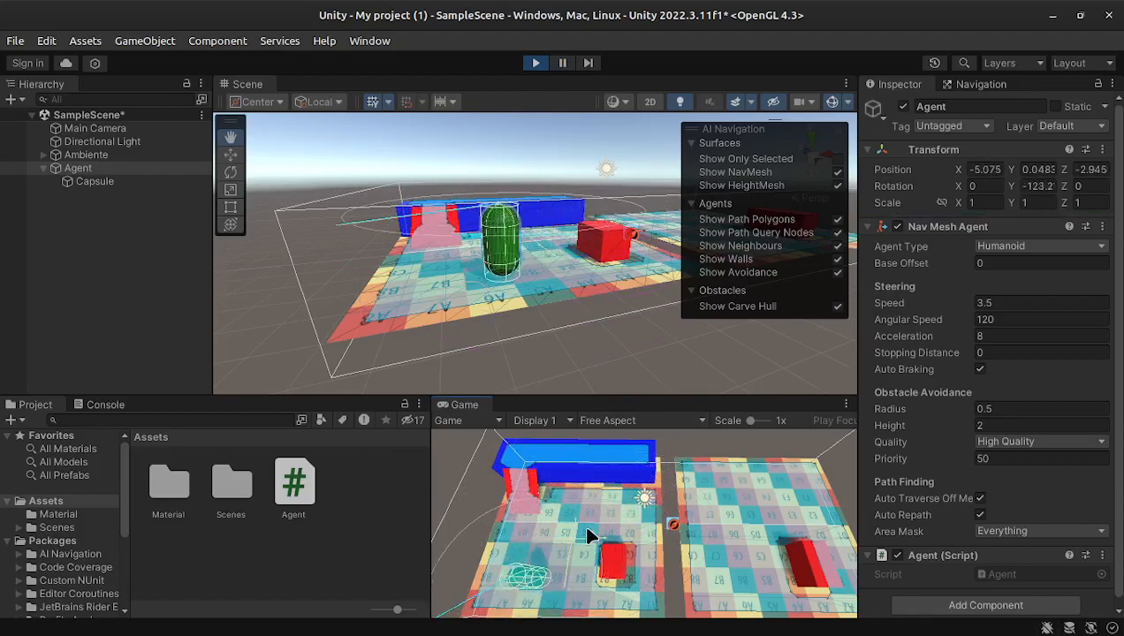
left_click(619, 486)
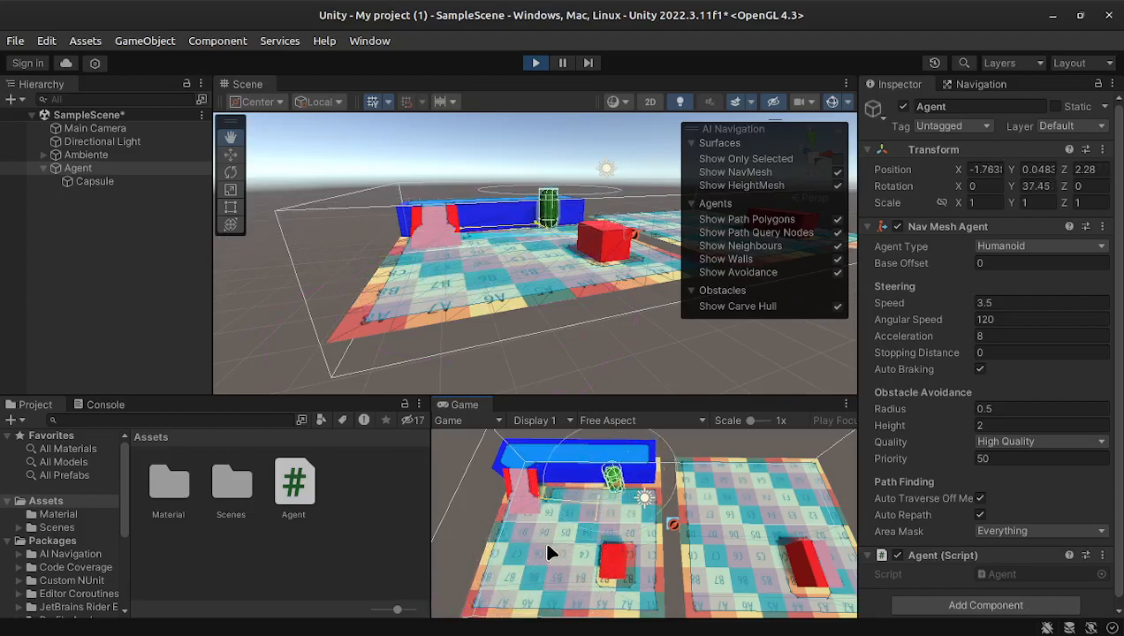
Restart play mode, set the Nav Mesh Agent's Speed to 10, and test it on the first floor and the blue platform
left_click(533, 64)
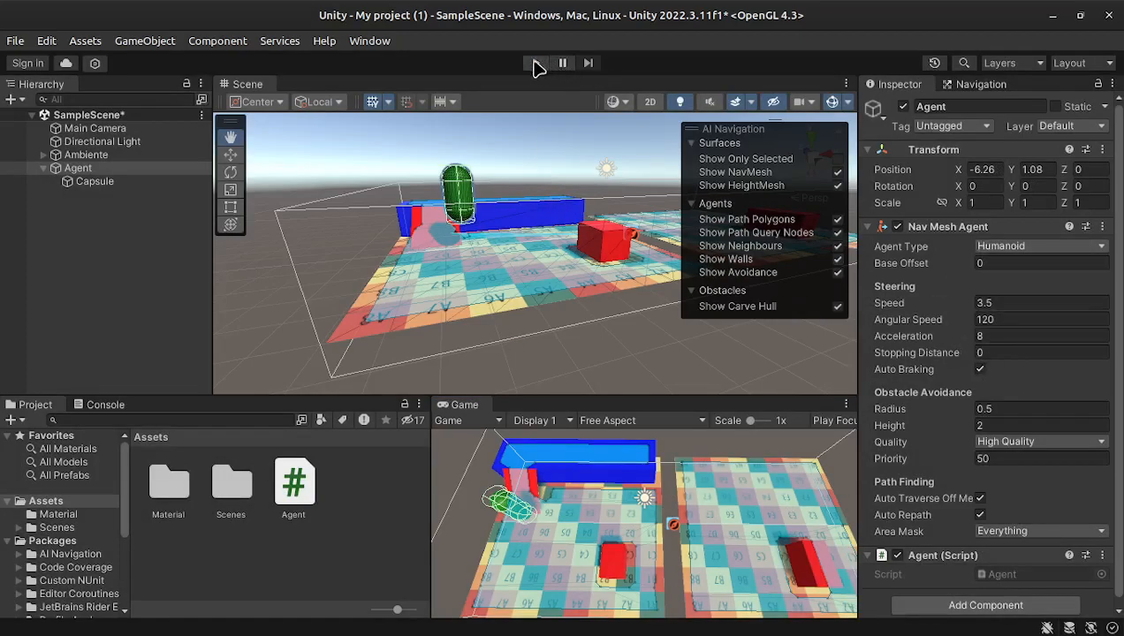
left_click(535, 63)
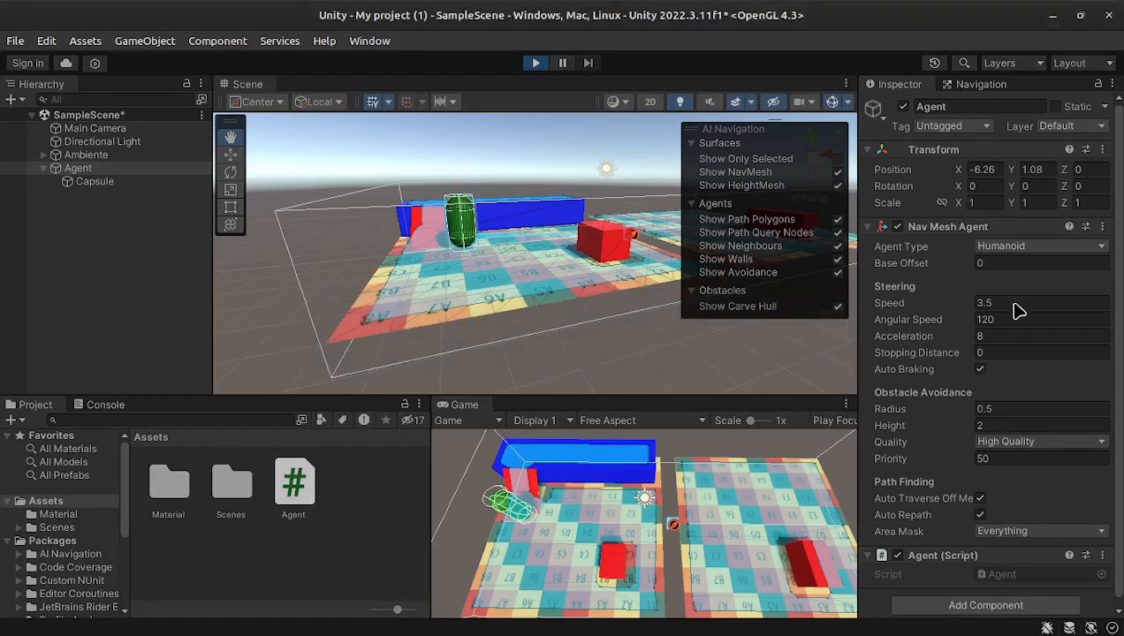
left_click(1013, 302)
type("10")
left_click(569, 552)
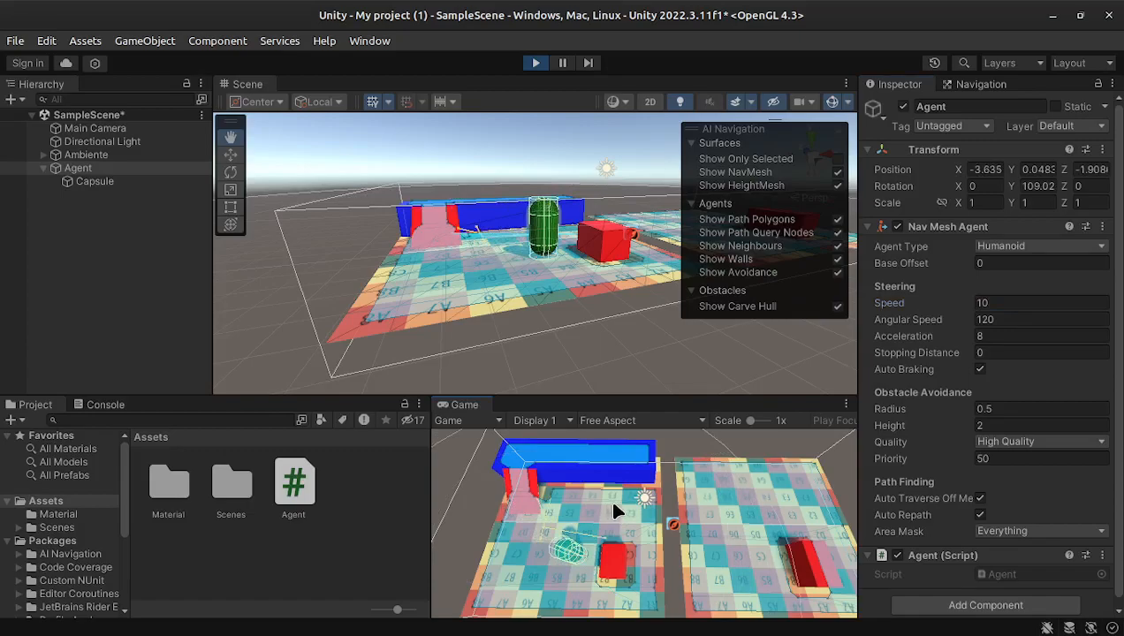
left_click(642, 460)
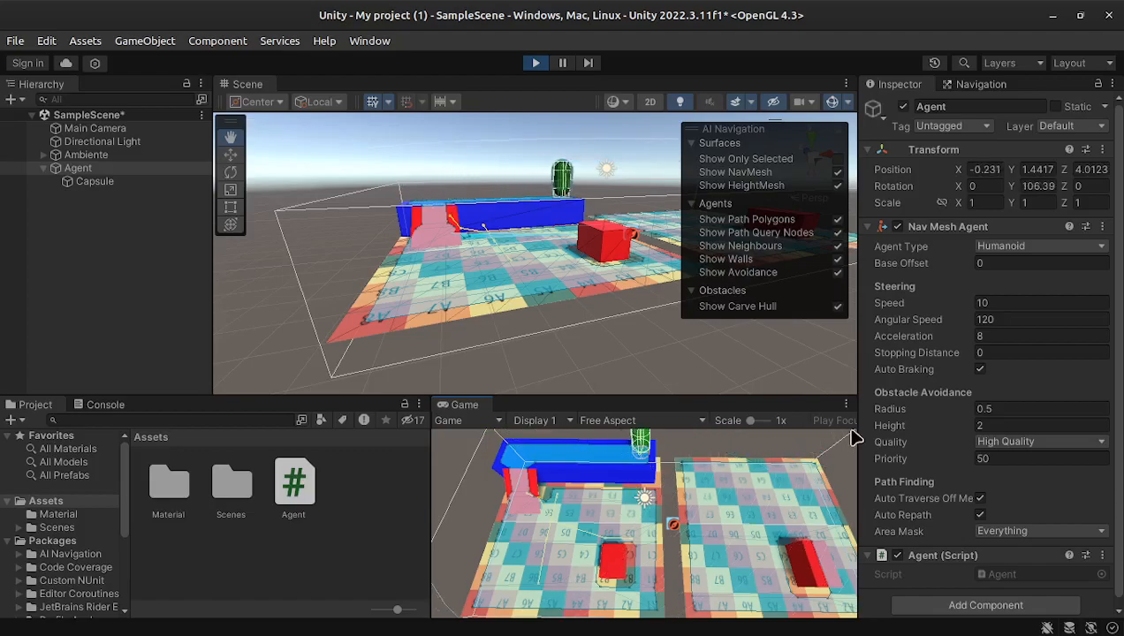
left_click(979, 335)
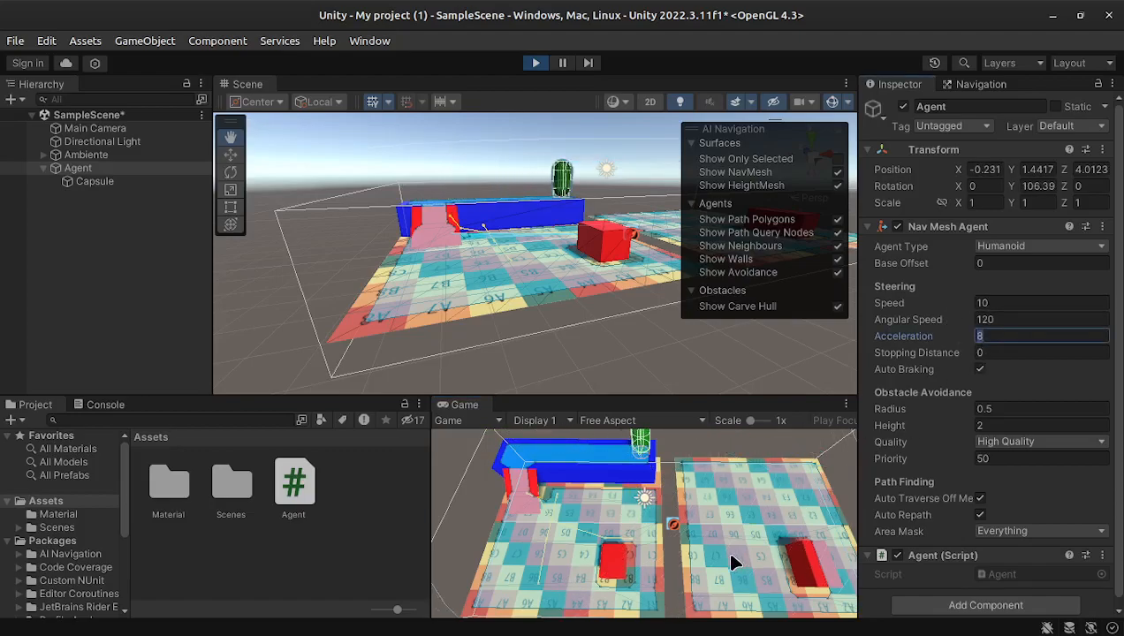
left_click(648, 610)
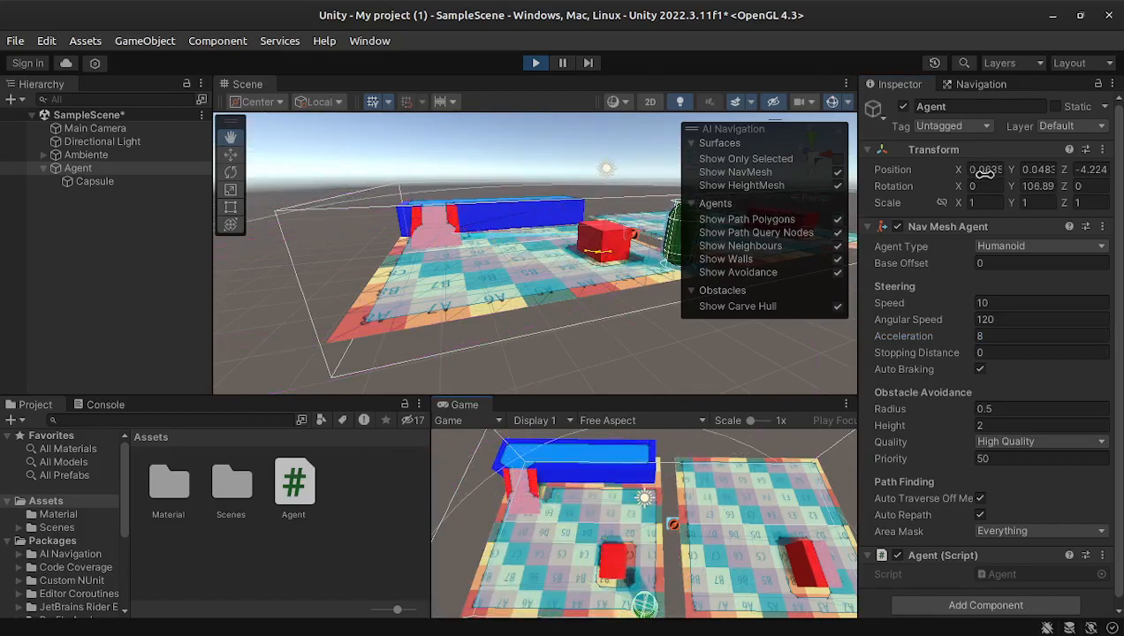
Set the agent's Speed to 6 and Acceleration to 10, and test it to the blue platform and back
left_click(992, 302)
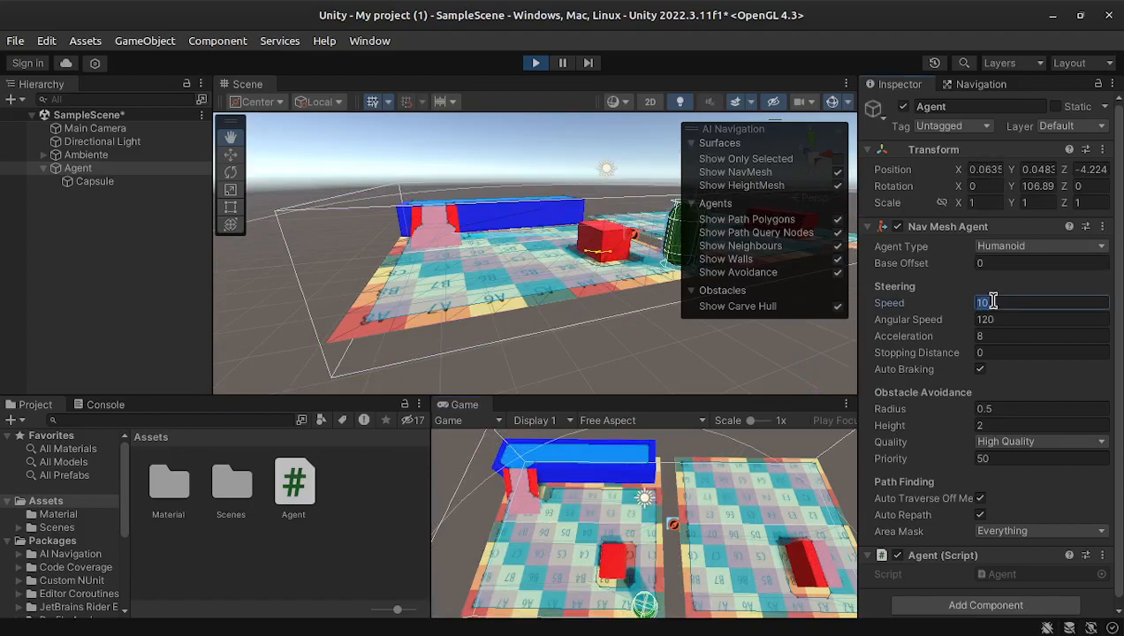
type("6")
left_click(1002, 337)
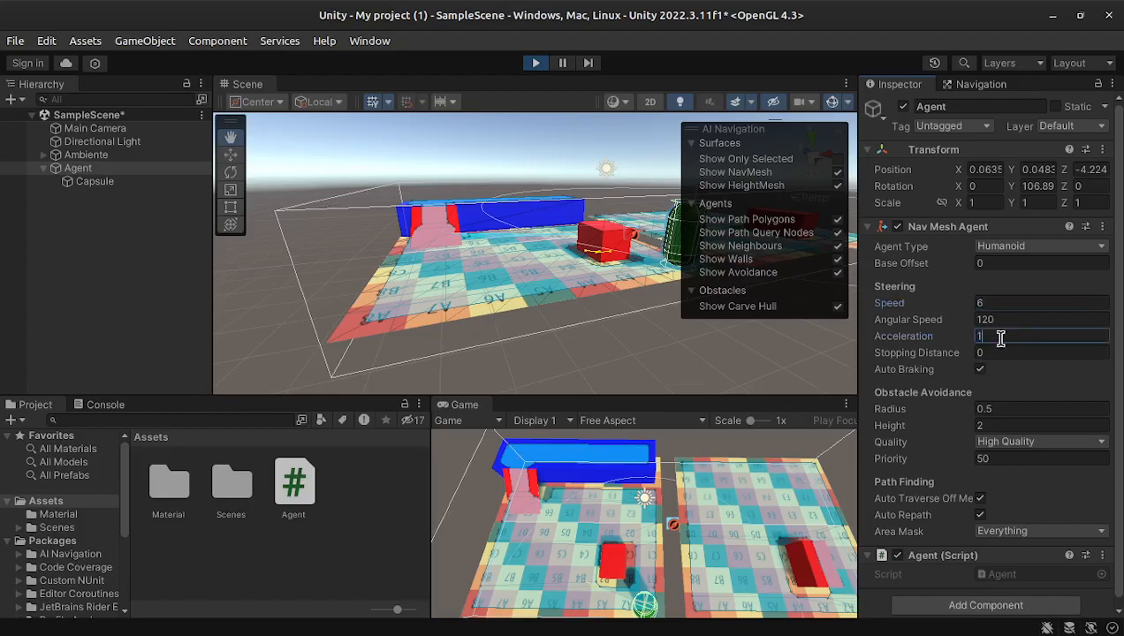
left_click(630, 459)
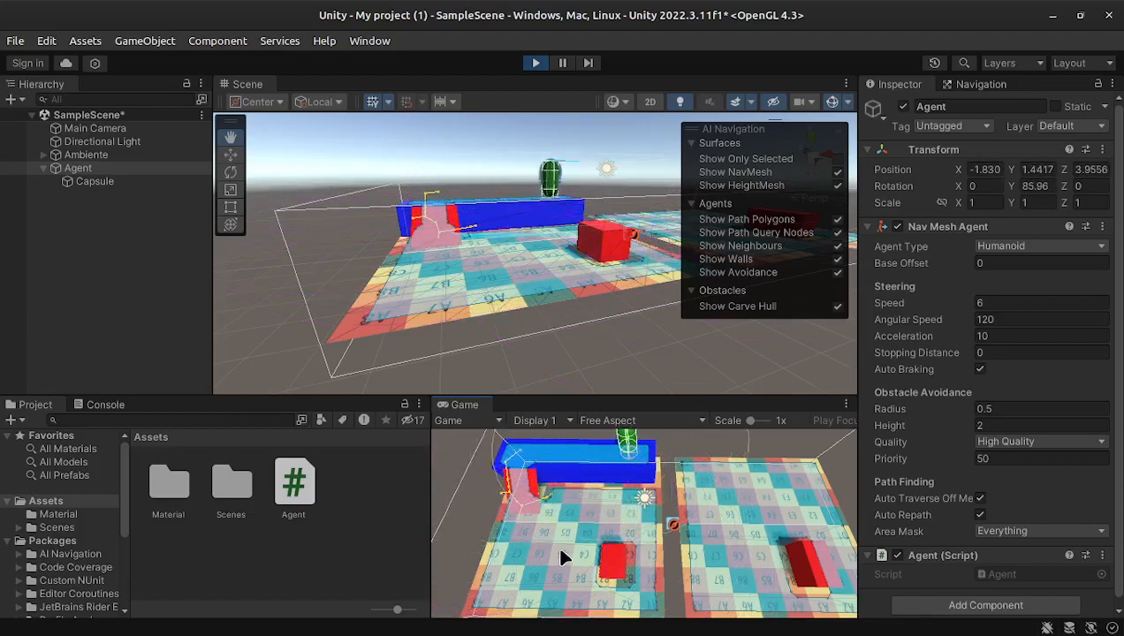
left_click(554, 571)
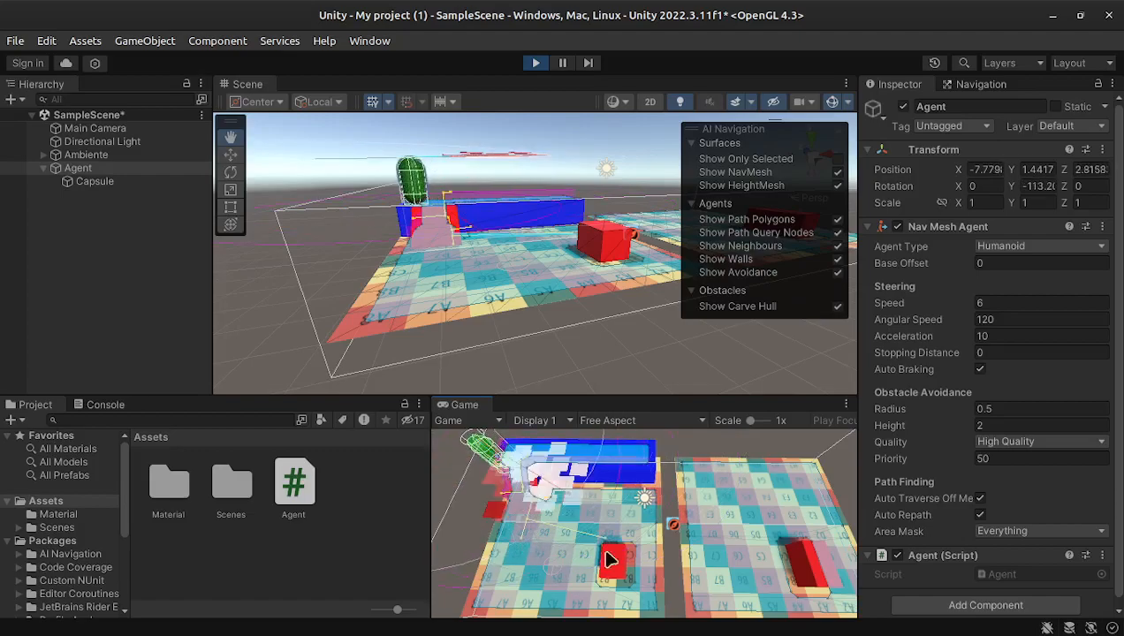
Set the agent's Speed to 1 and test its movement toward the blue platform and back across the floor
left_click(980, 302)
type("1")
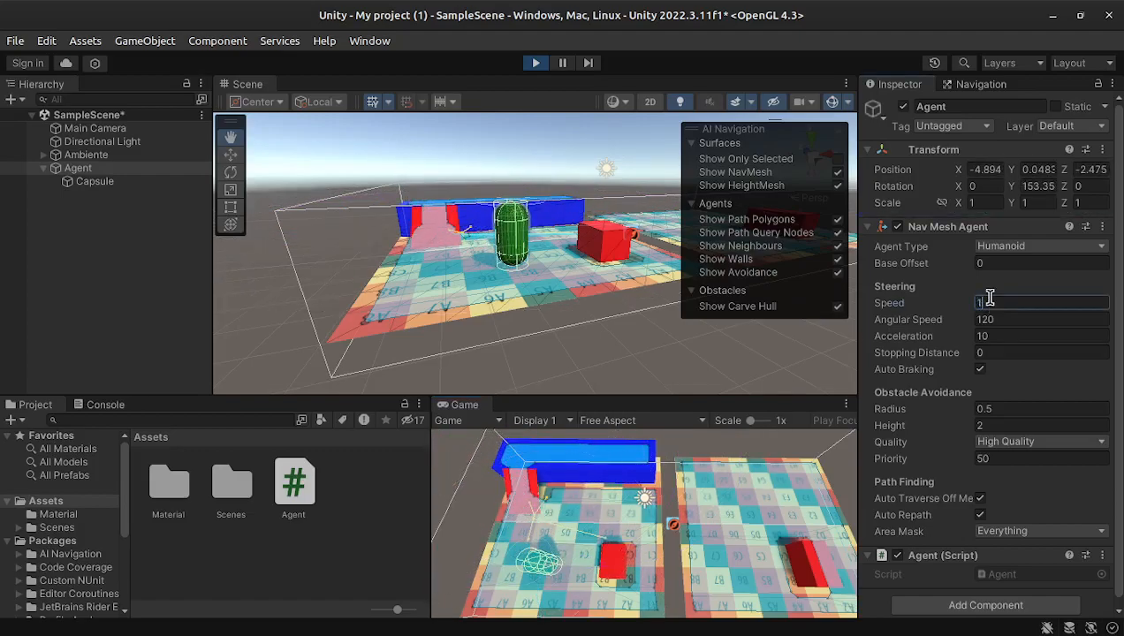
key("Return")
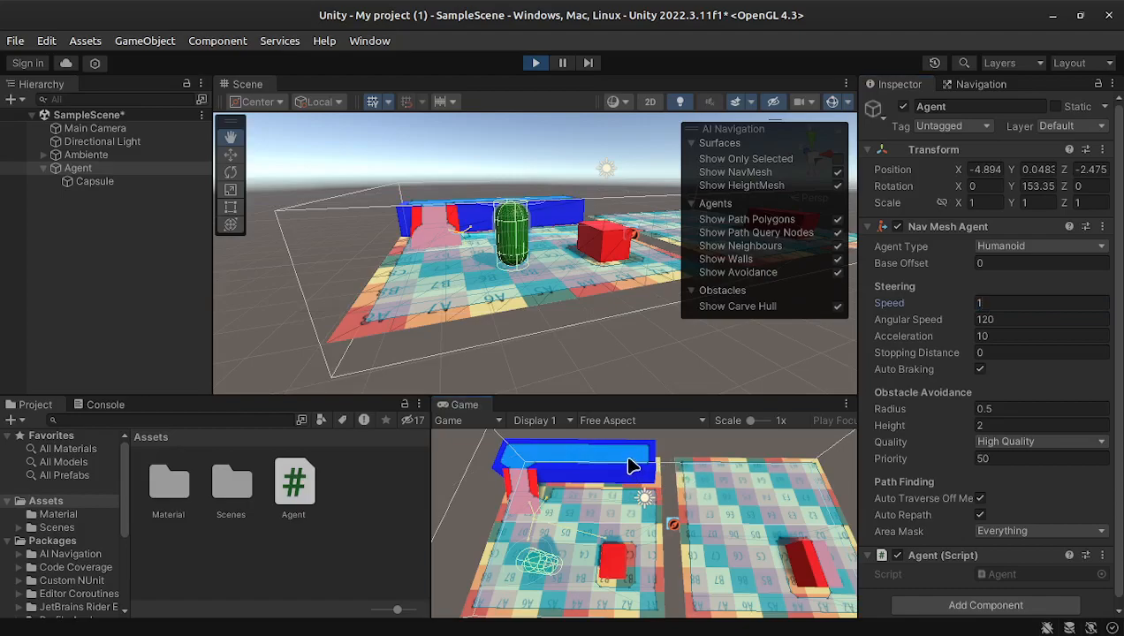
left_click(630, 452)
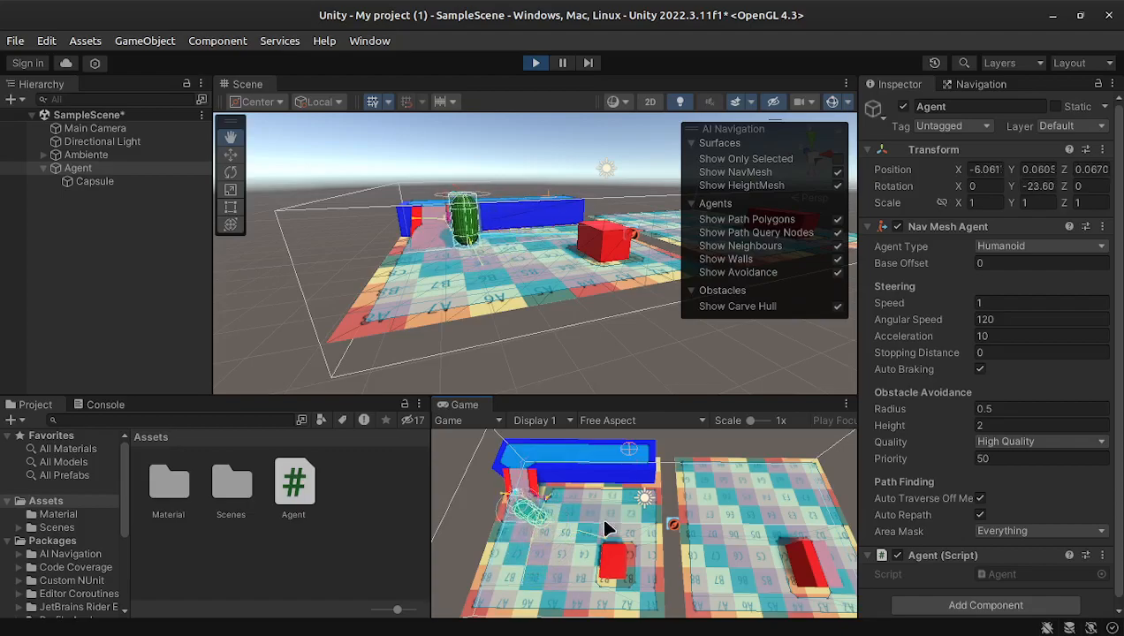
left_click(535, 573)
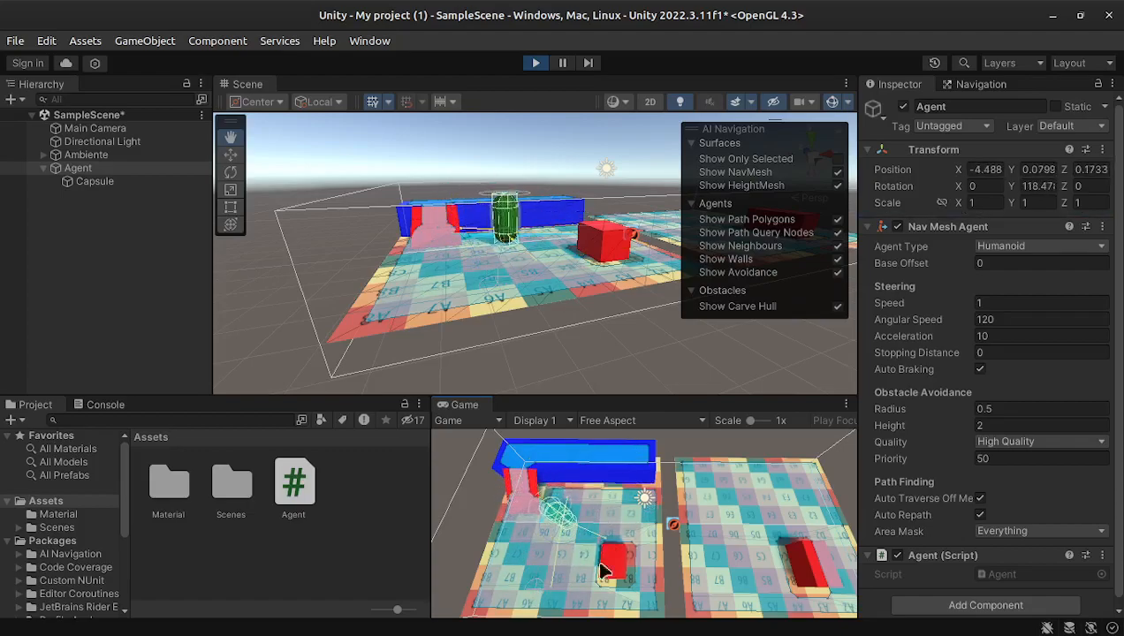
Set the agent's Speed to 5 and Acceleration to 1, and test it across the first checkered floor
left_click(994, 301)
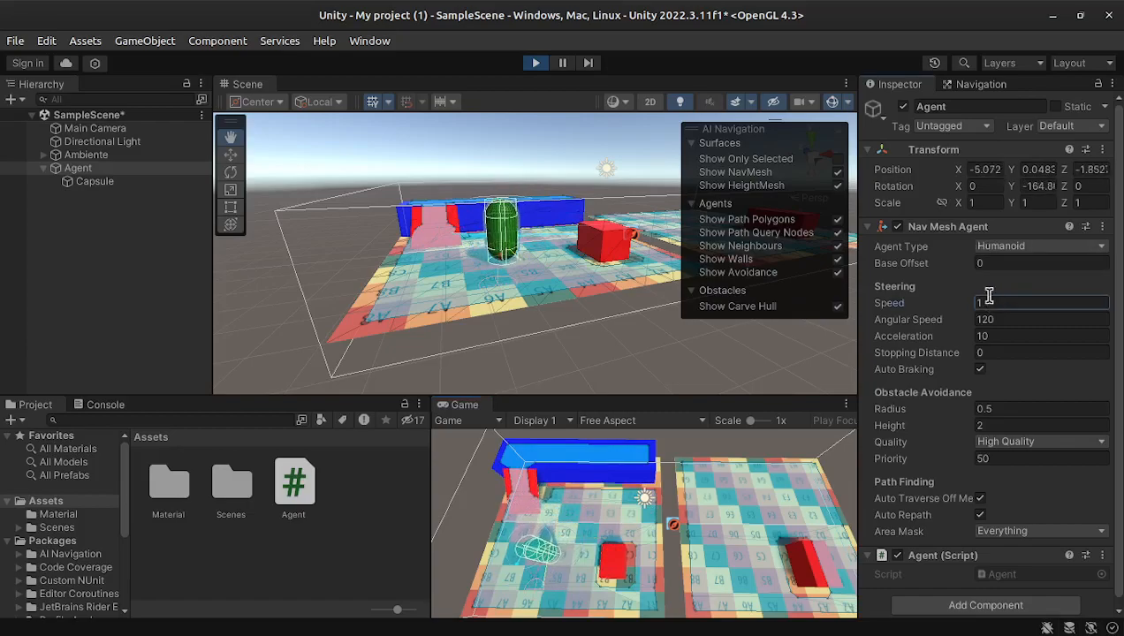
type("5")
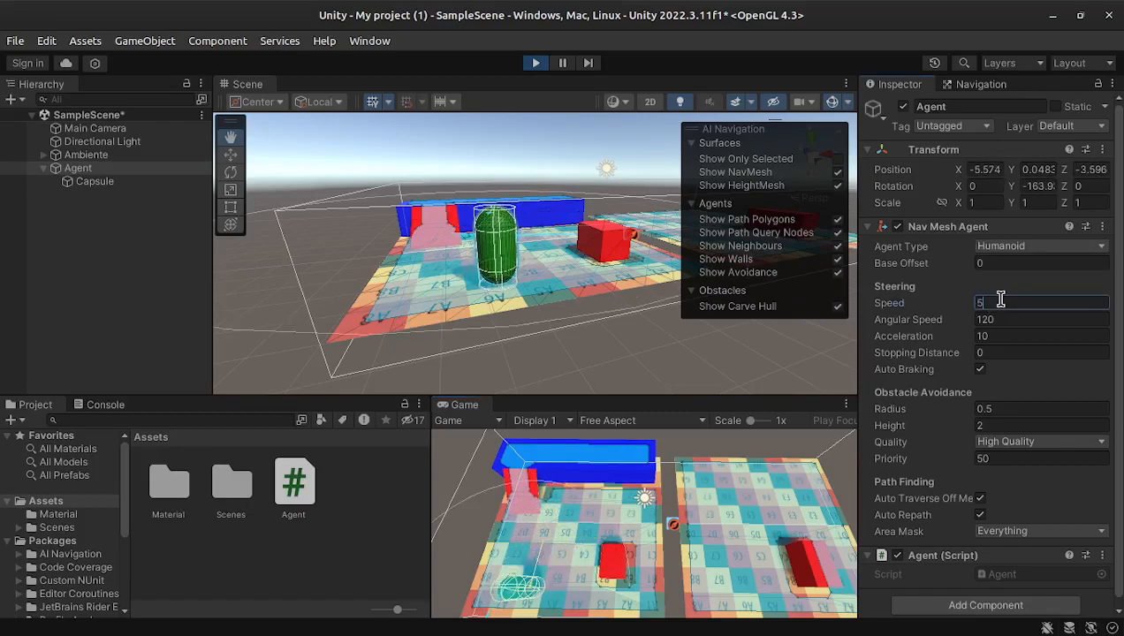
left_click(1016, 334)
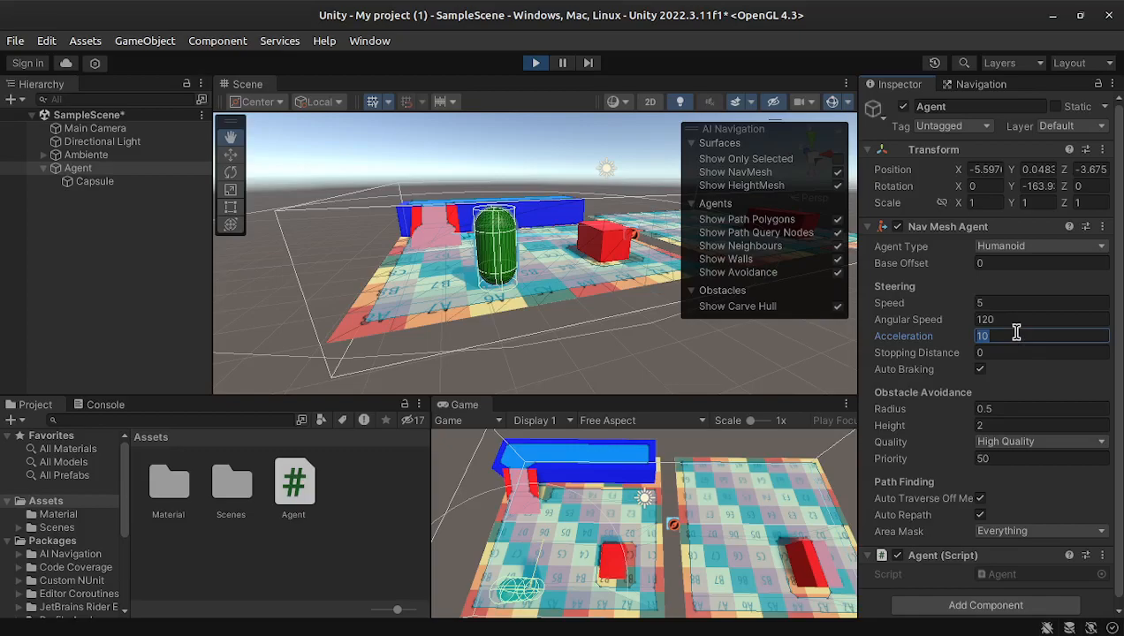
left_click(576, 533)
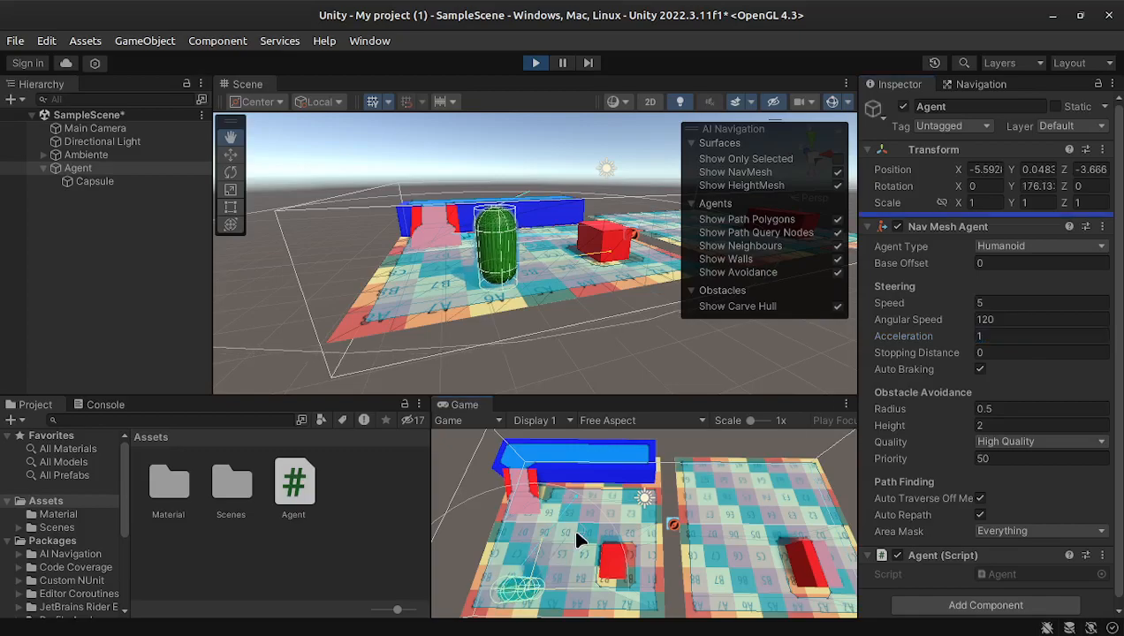
left_click(634, 520)
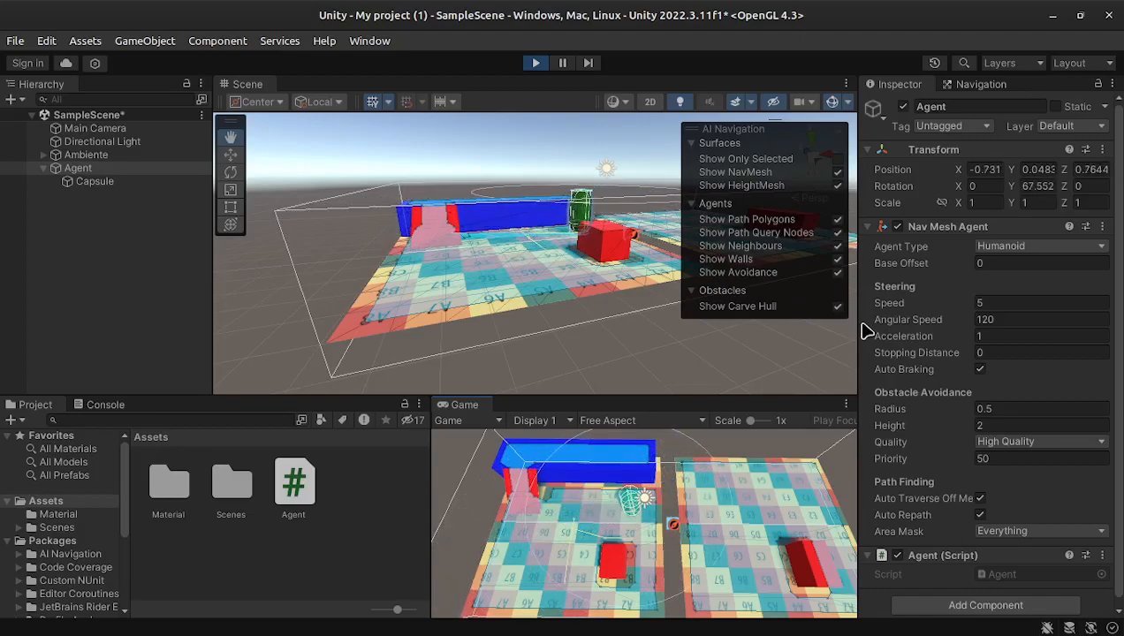
Test the agent on the first checkered floor with Angular Speed set to 2 and with it set to 180
left_click(999, 319)
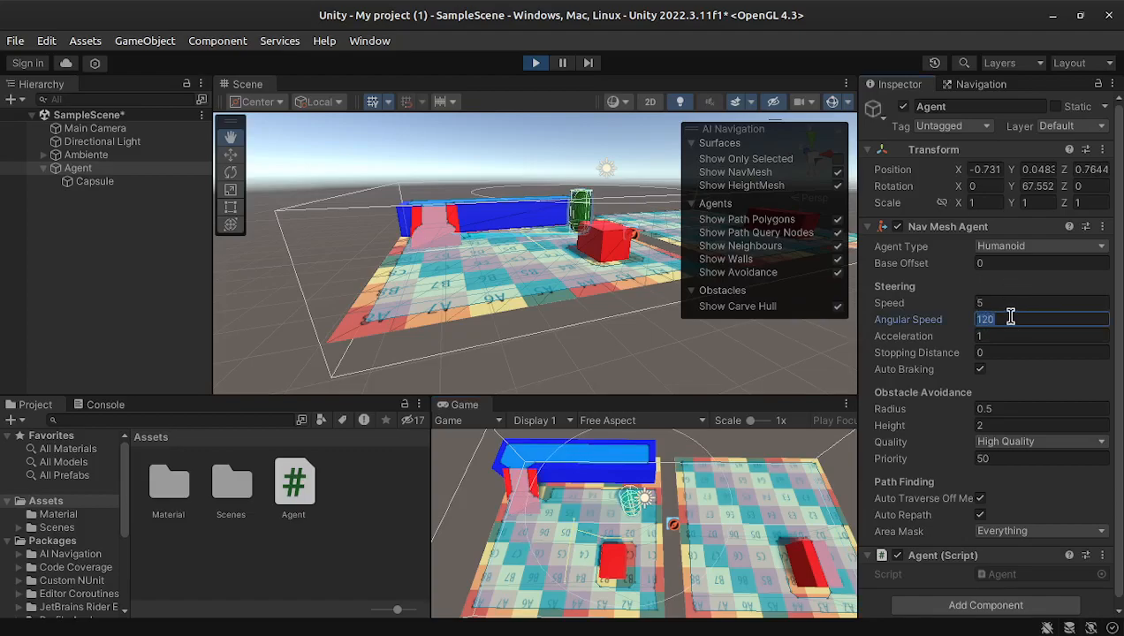
type("2")
left_click(539, 549)
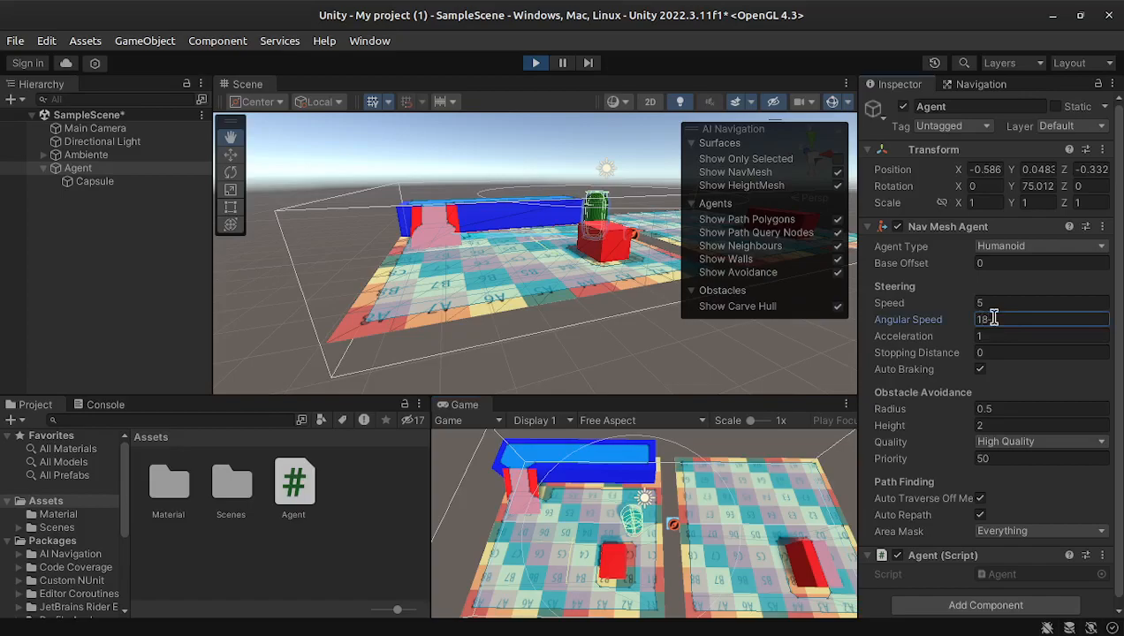
type("0")
left_click(542, 556)
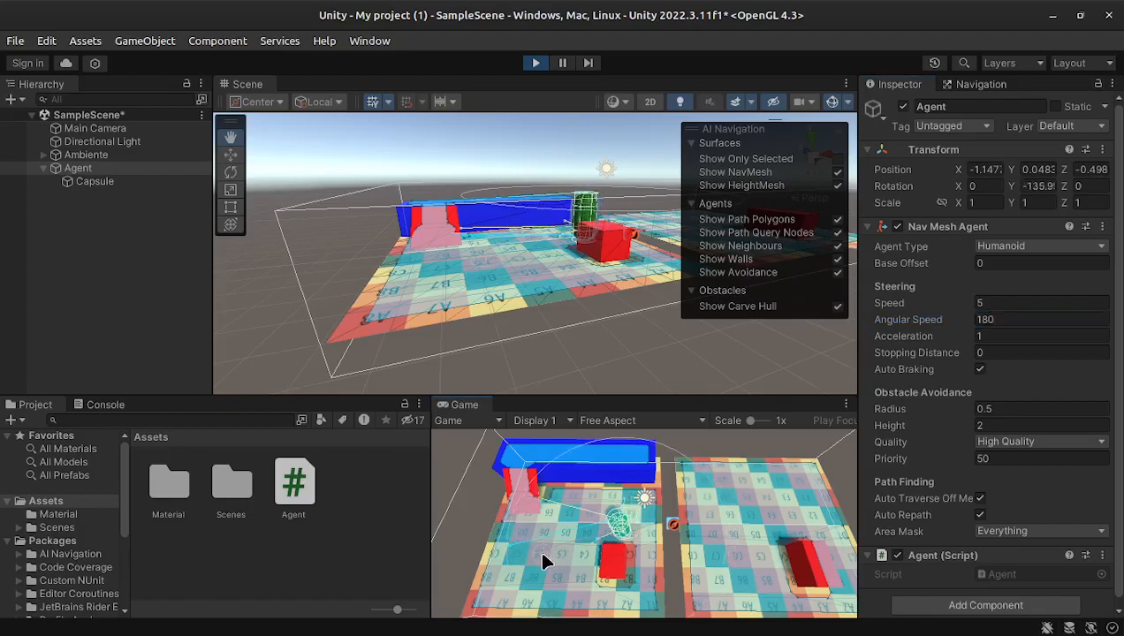
Set the Nav Mesh Agent's Speed to 6 and Acceleration to 10
left_click(994, 303)
type("6")
left_click(996, 337)
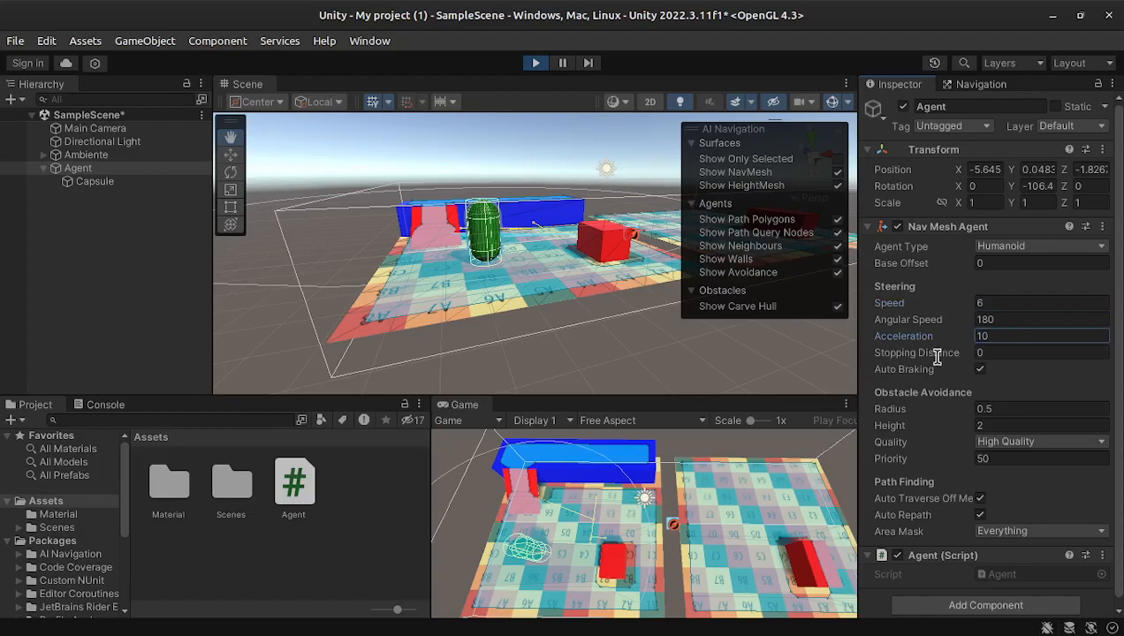
Test the agent with Stopping Distance 5 on the blue platform, and with Acceleration 1 on the first floor
left_click(979, 351)
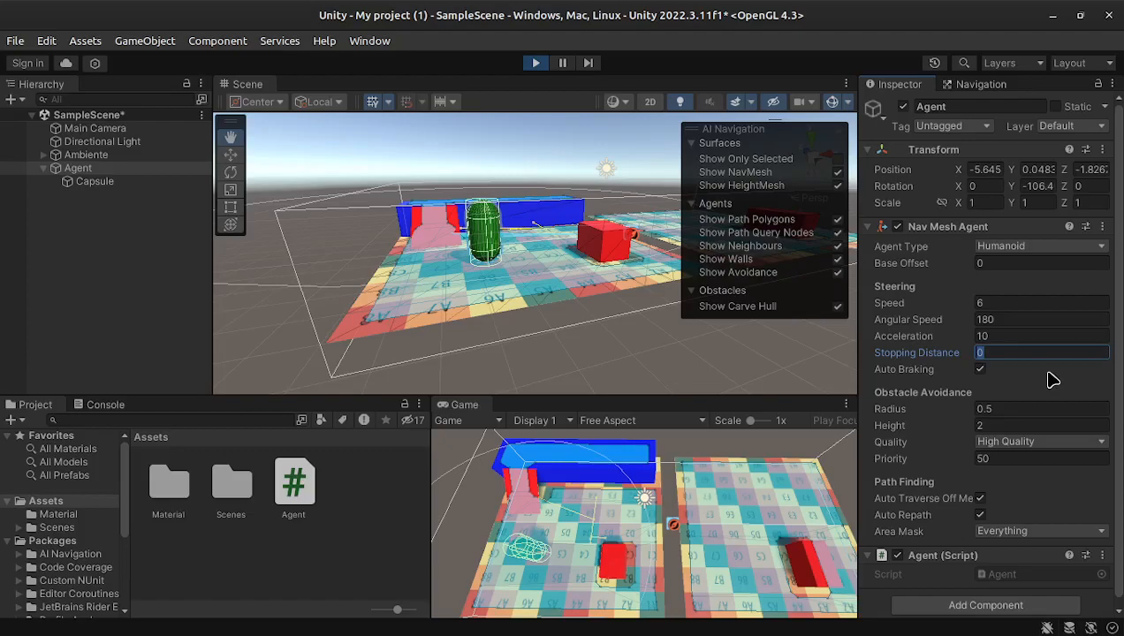
left_click(622, 465)
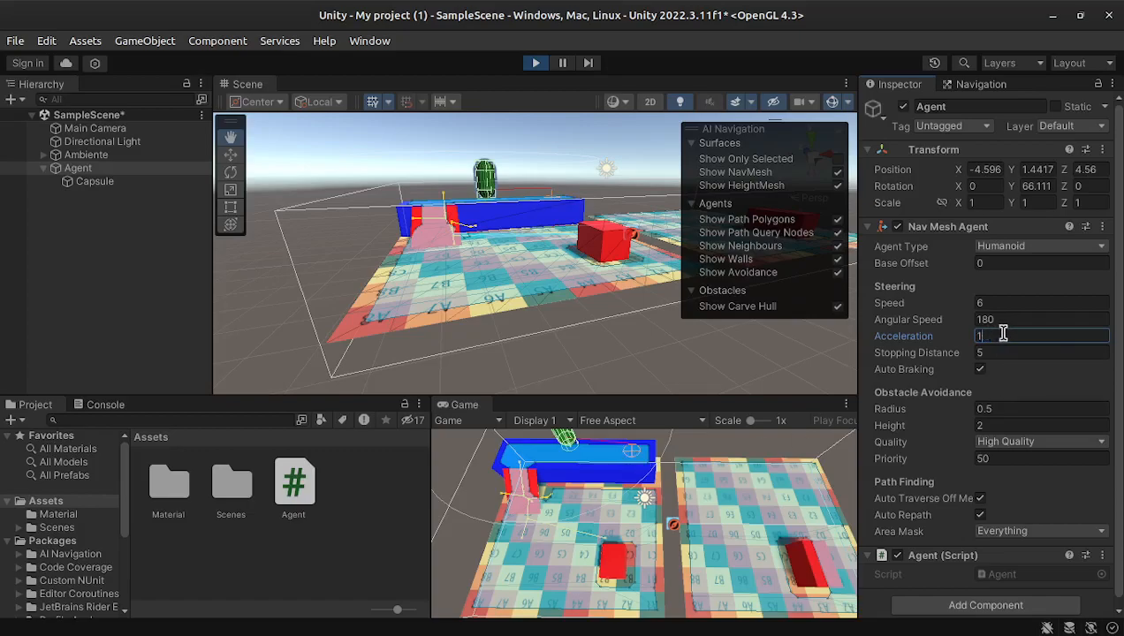
left_click(573, 543)
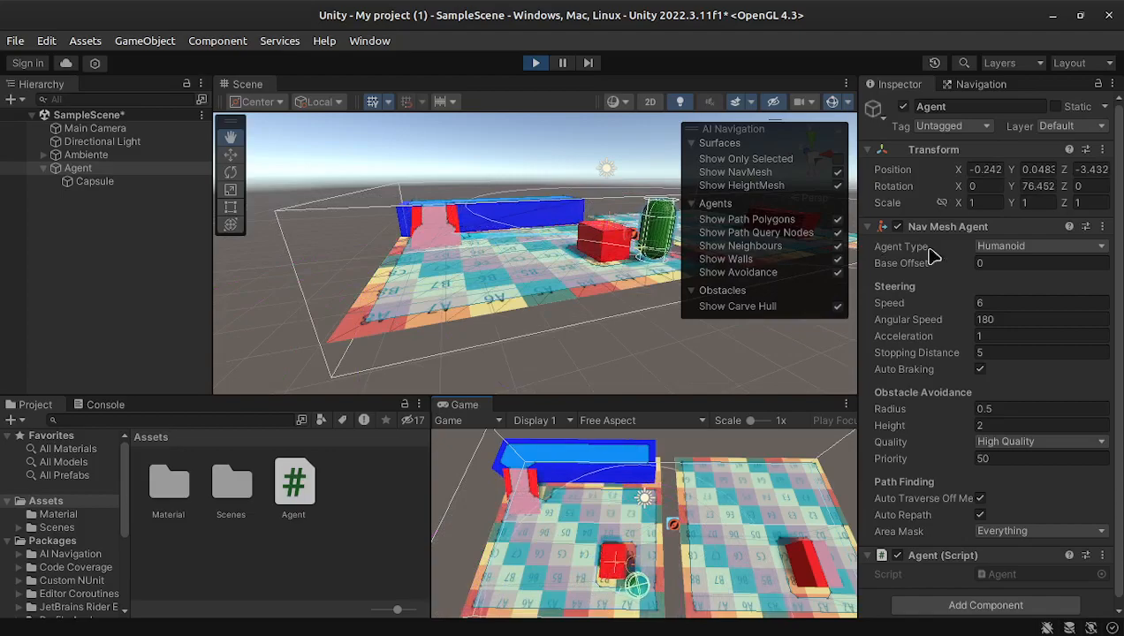
Set the agent's Stopping Distance to 0 and Acceleration to 8, and test it across the first checkered floor
left_click(1002, 304)
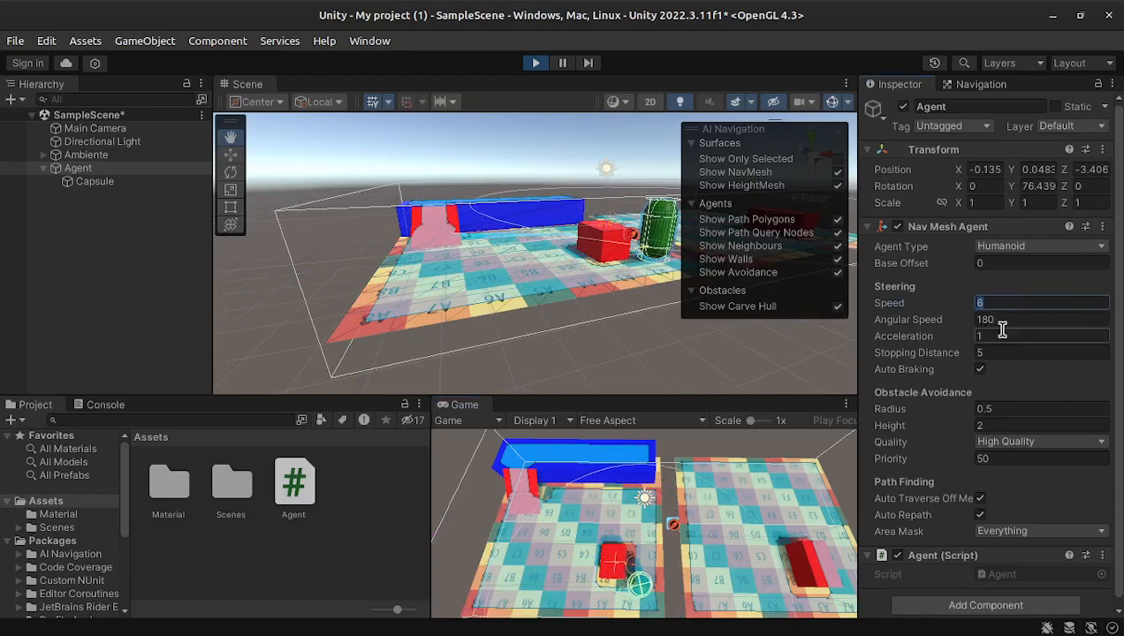
left_click(991, 339)
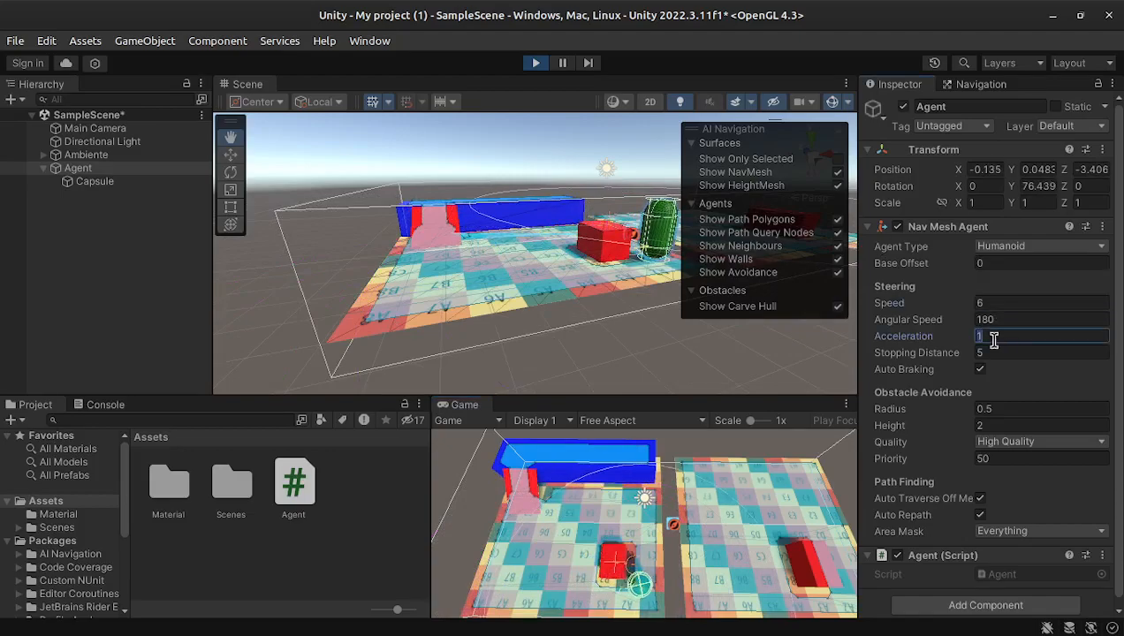
left_click(991, 350)
type("9")
key("BackSpace")
type("0")
left_click(993, 335)
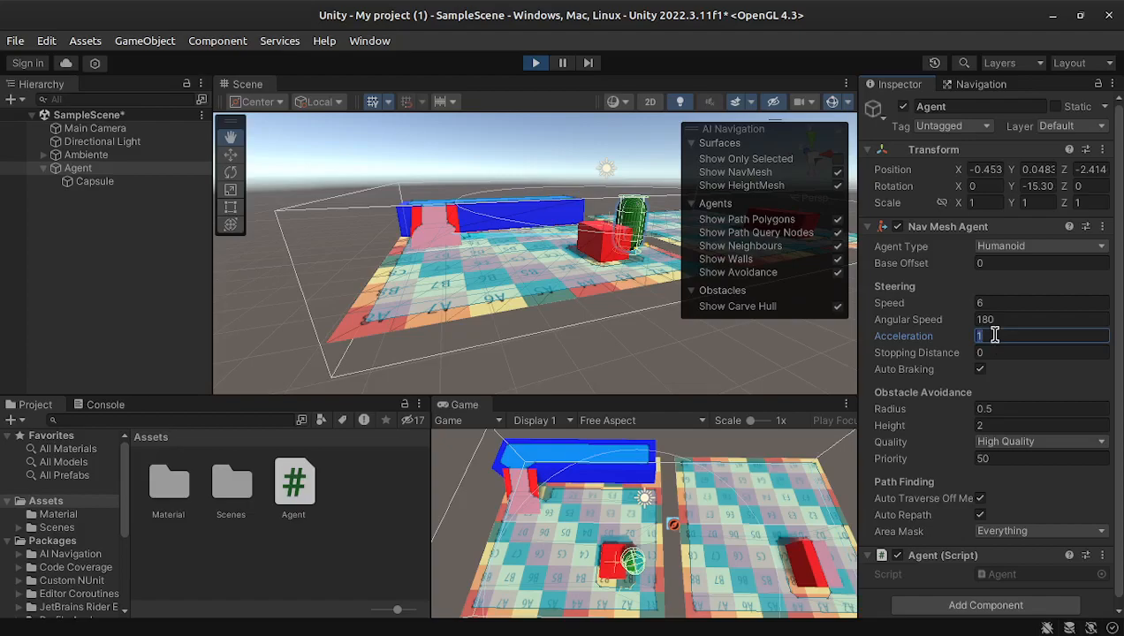
left_click(995, 305)
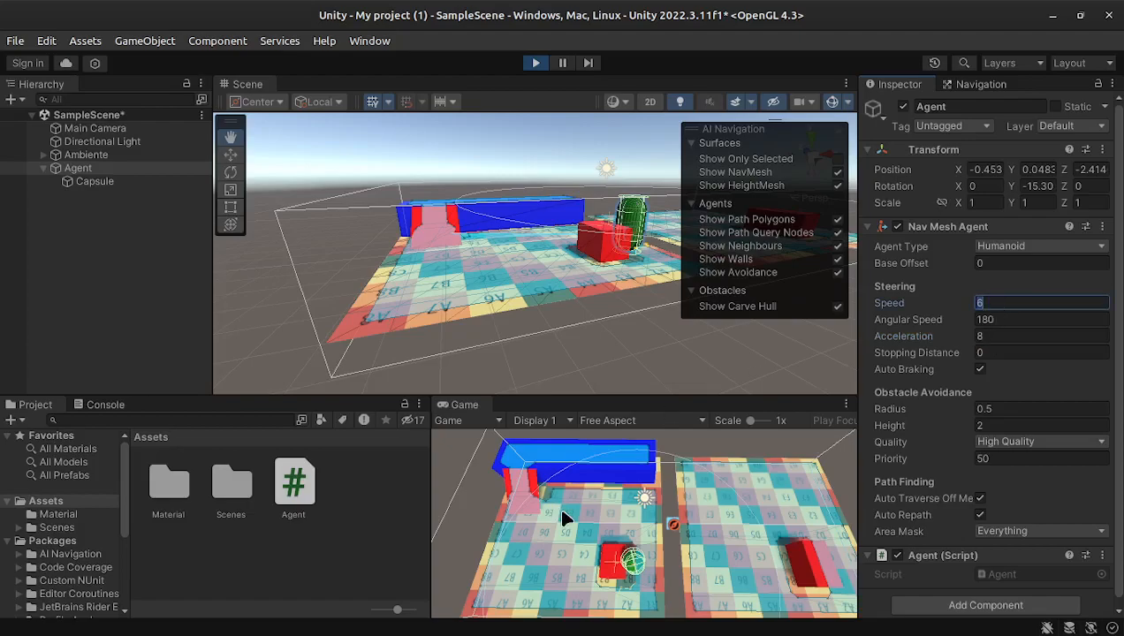
left_click(558, 554)
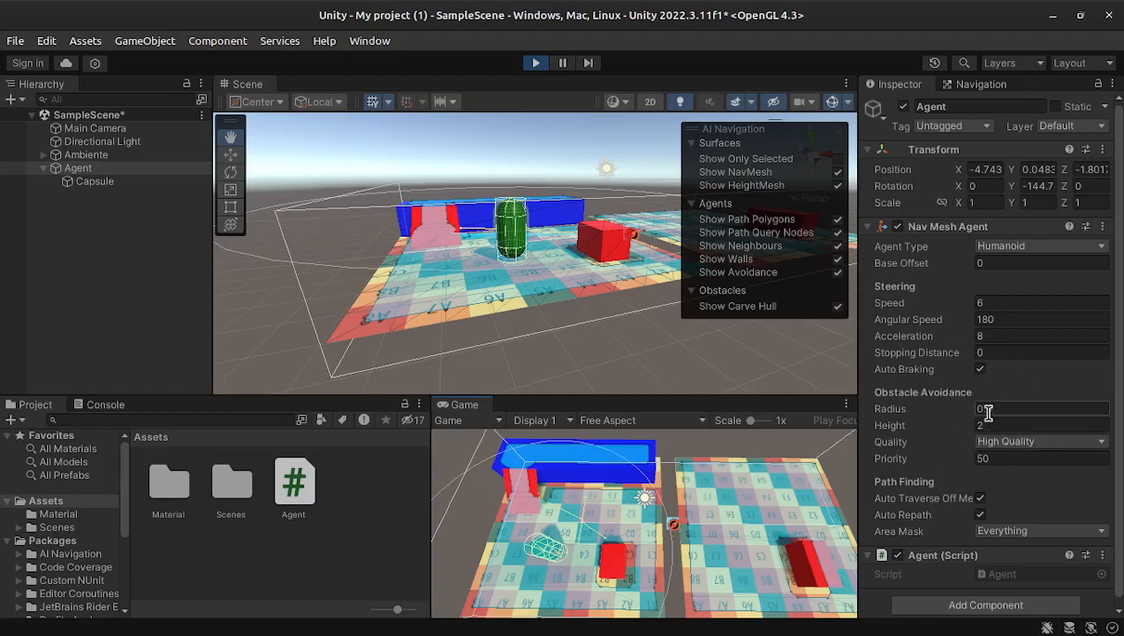
Check the Nav Mesh Agent's available Agent Type options and open the AI Navigation window with the agent type settings
left_click(1009, 255)
left_click(1023, 267)
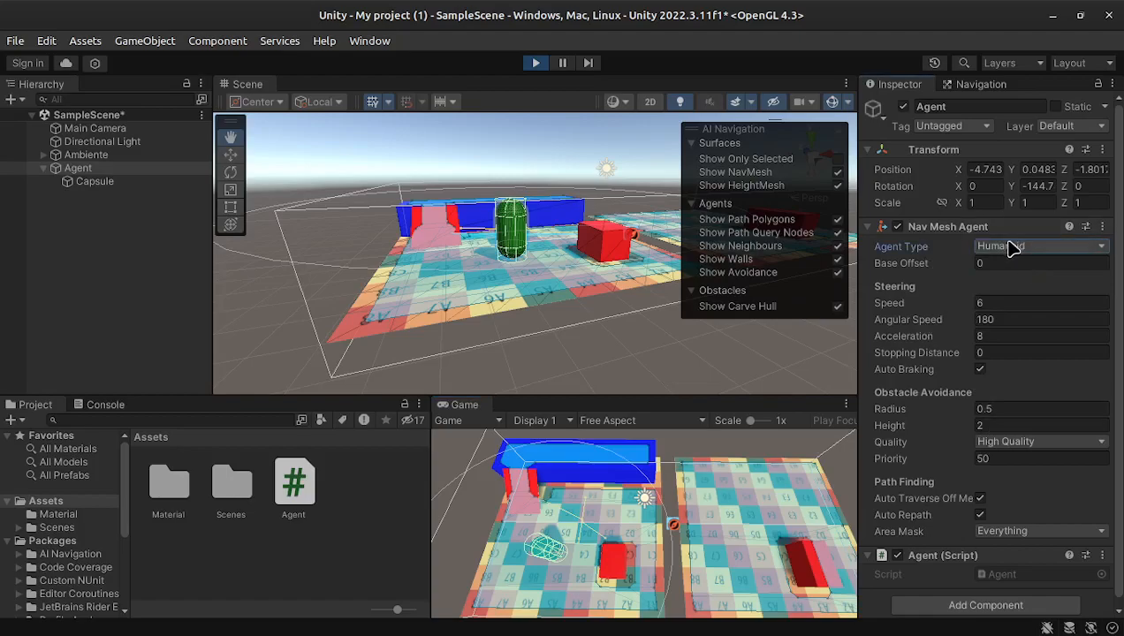
left_click(1012, 248)
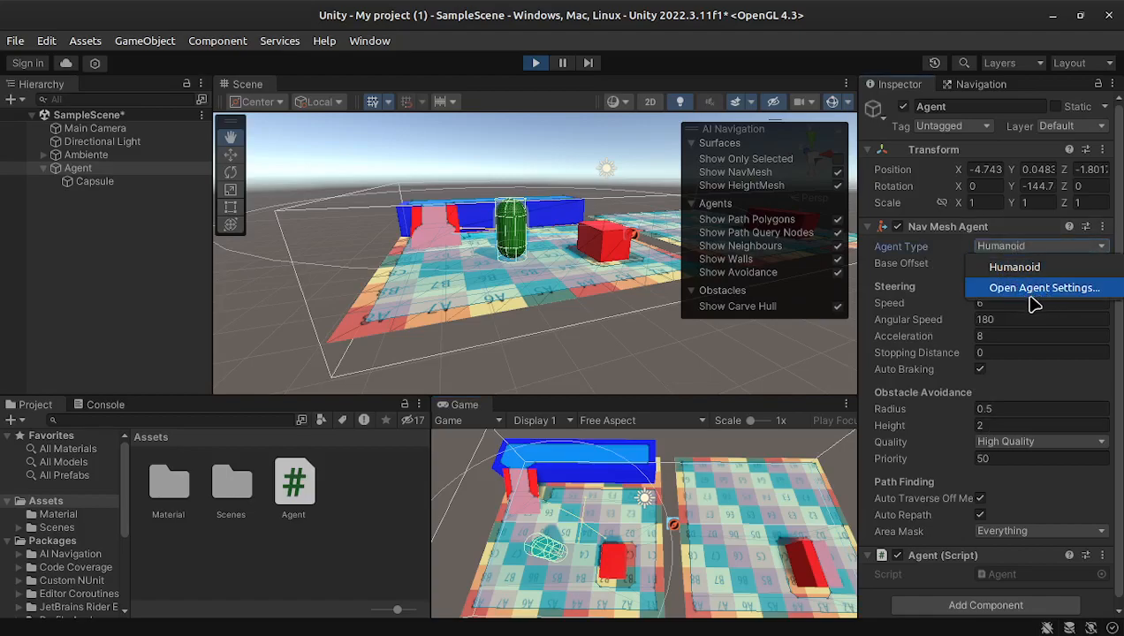
left_click(362, 50)
left_click(362, 49)
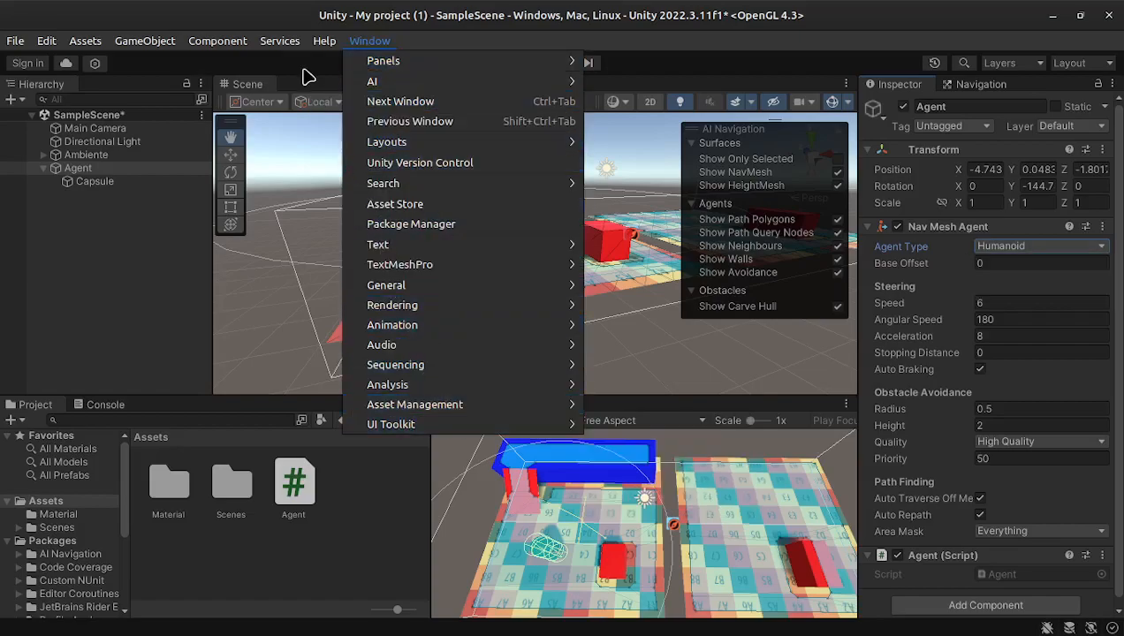
left_click(368, 41)
left_click(367, 41)
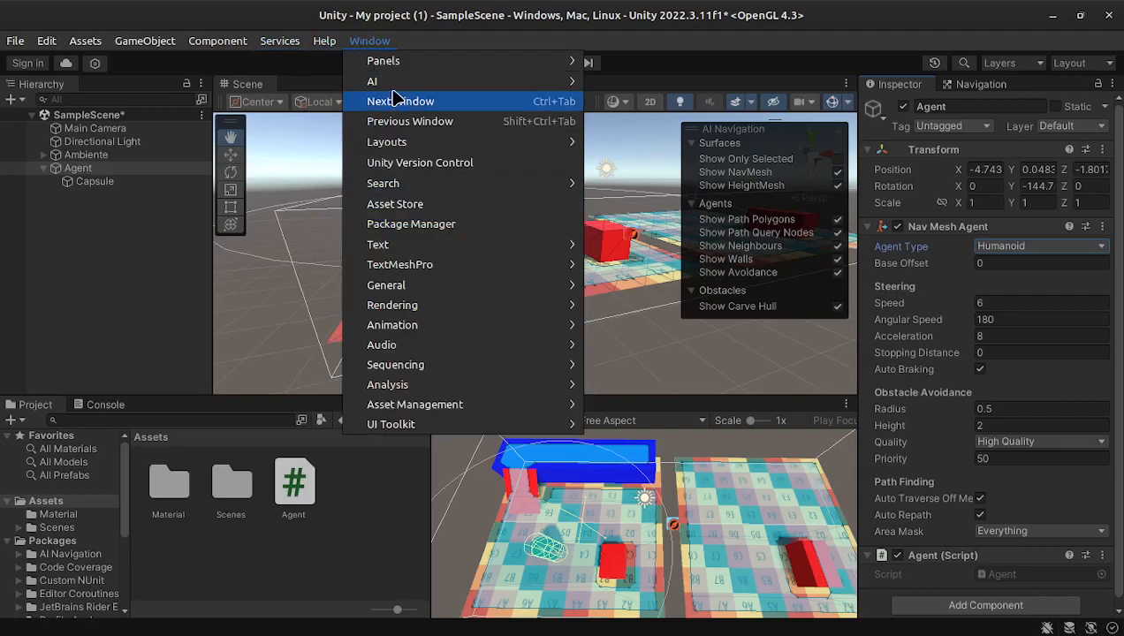
mouse_move(396, 84)
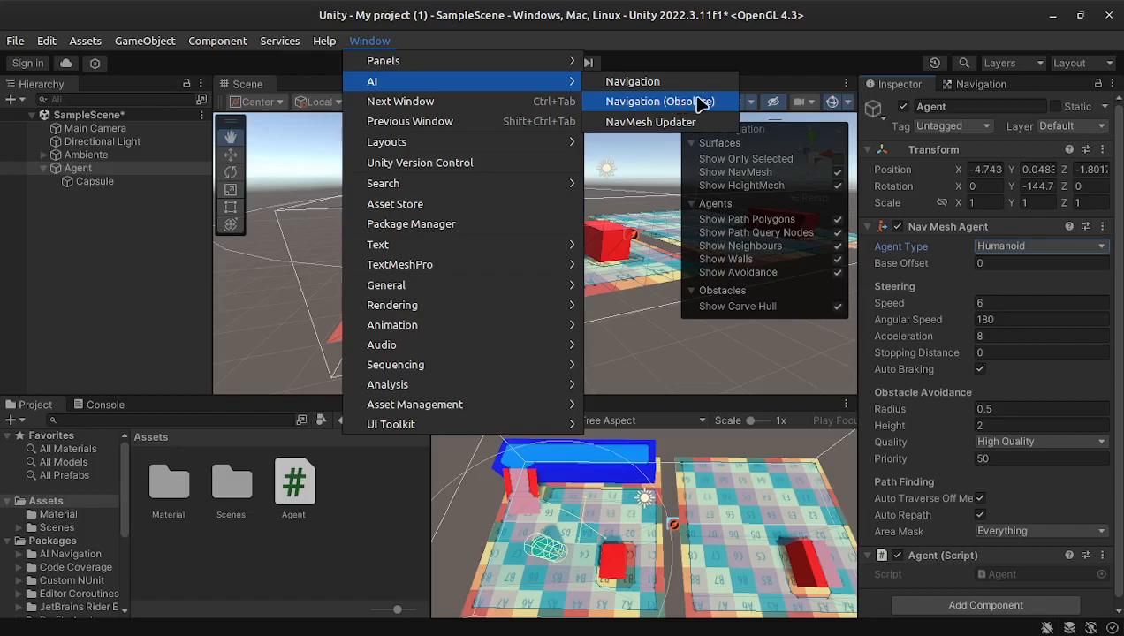
left_click(650, 86)
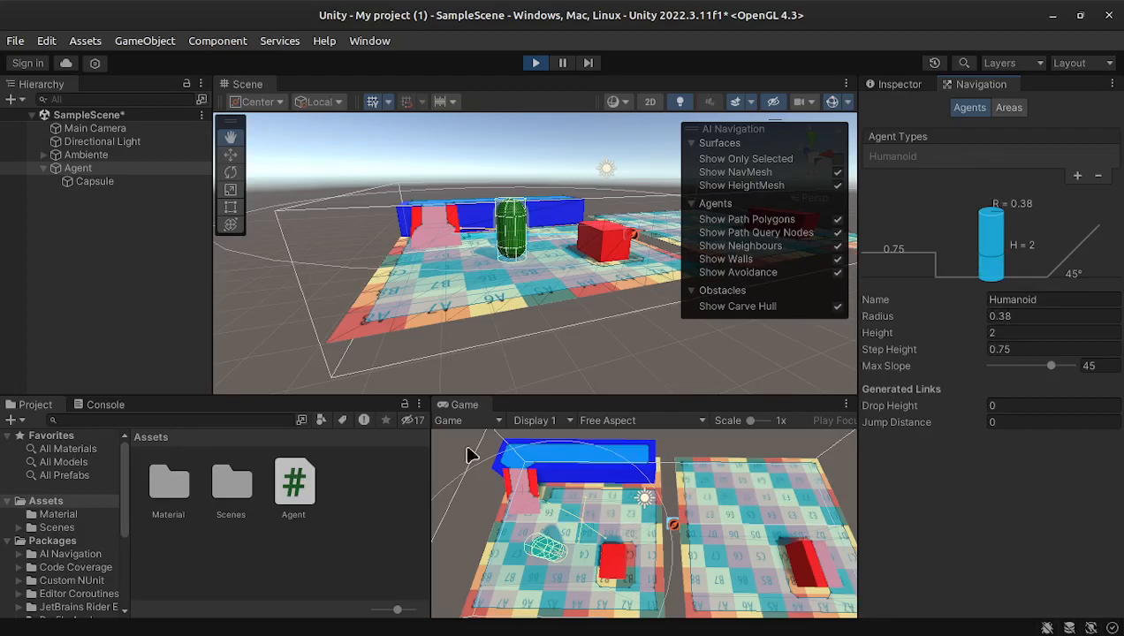
Add a new agent type named Robo while play mode is running
left_click_drag(536, 245, 699, 288, "alt")
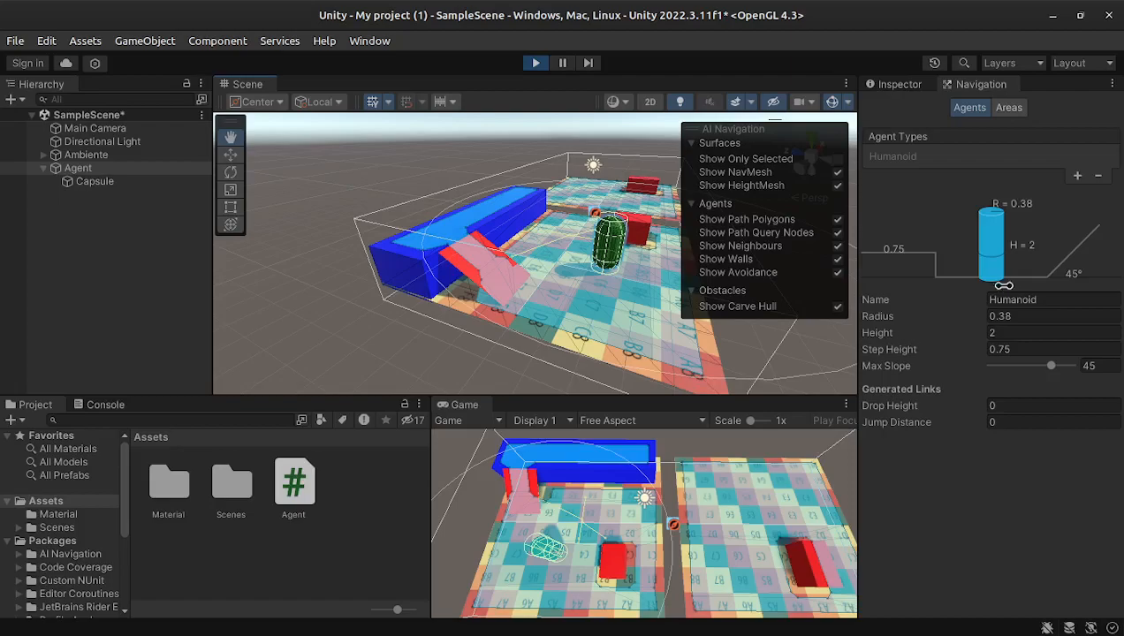
left_click(1055, 301)
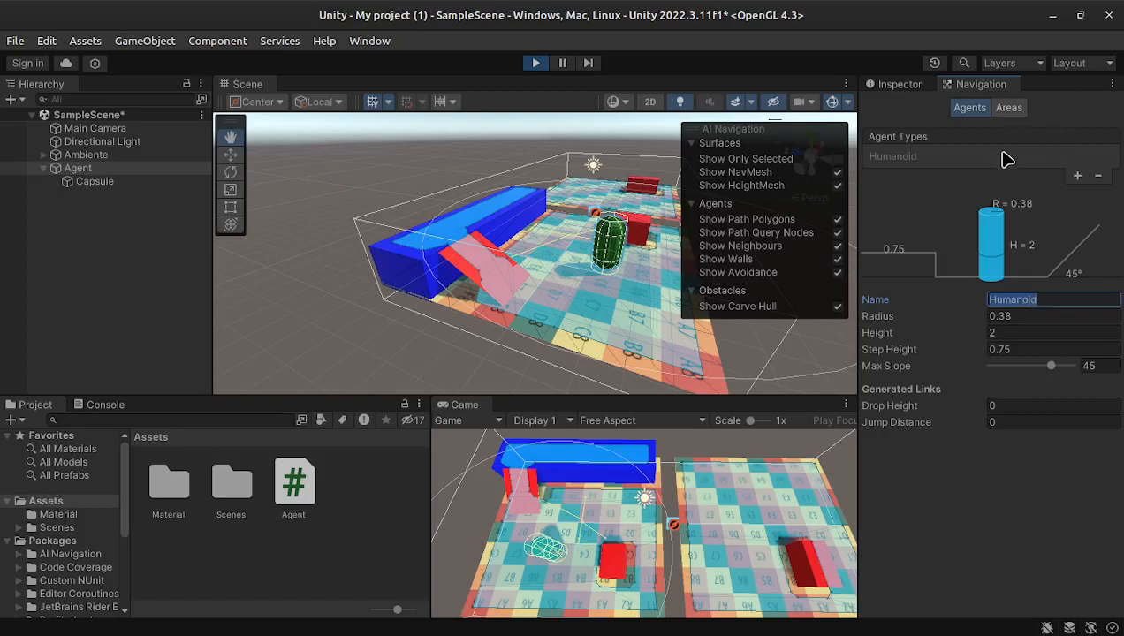
left_click(1077, 178)
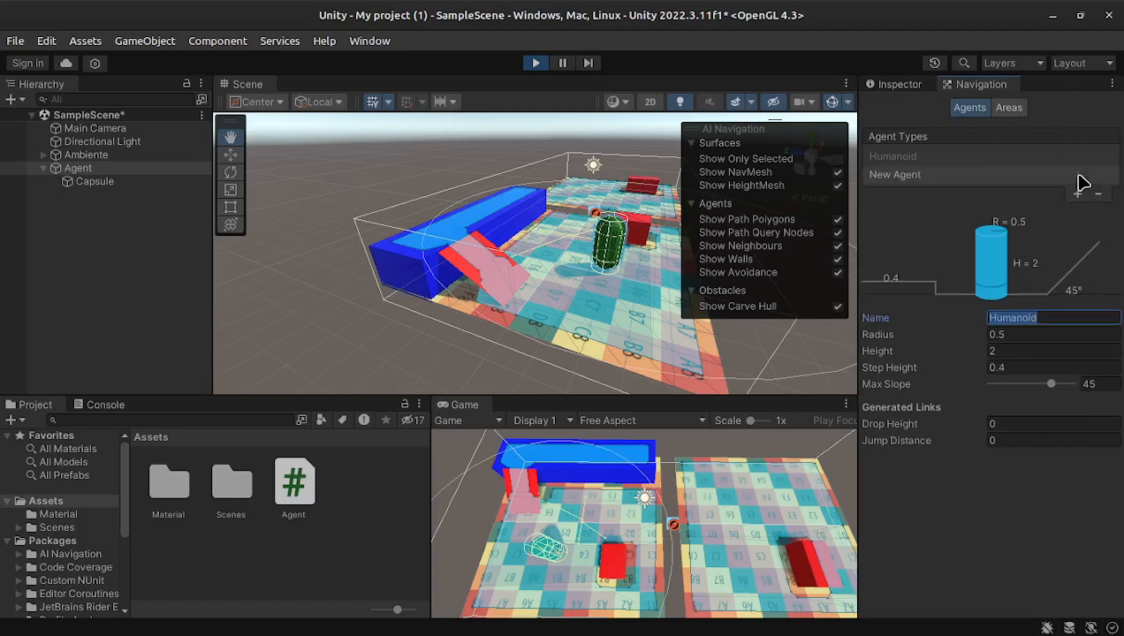
left_click(911, 182)
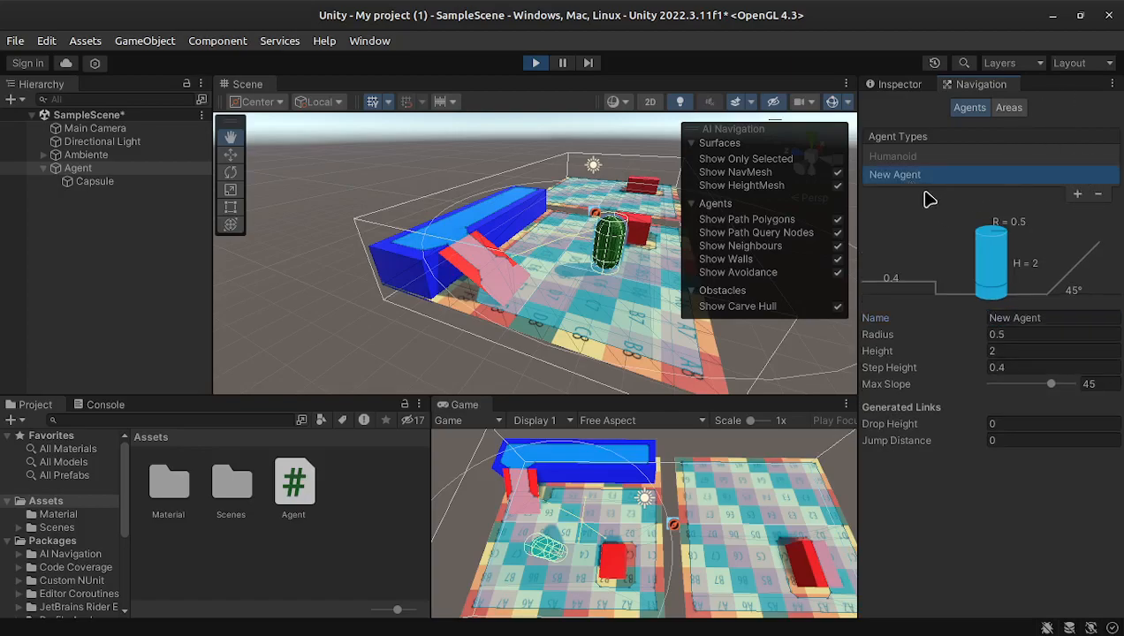
left_click(1040, 315)
left_click_drag(1036, 324, 962, 334)
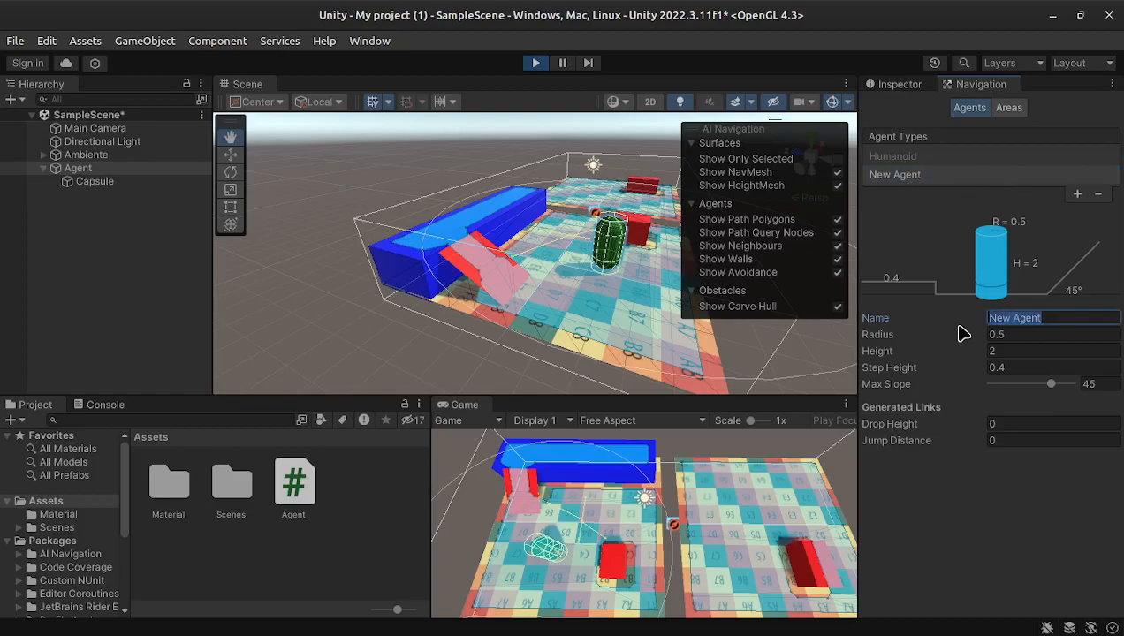
key("BackSpace")
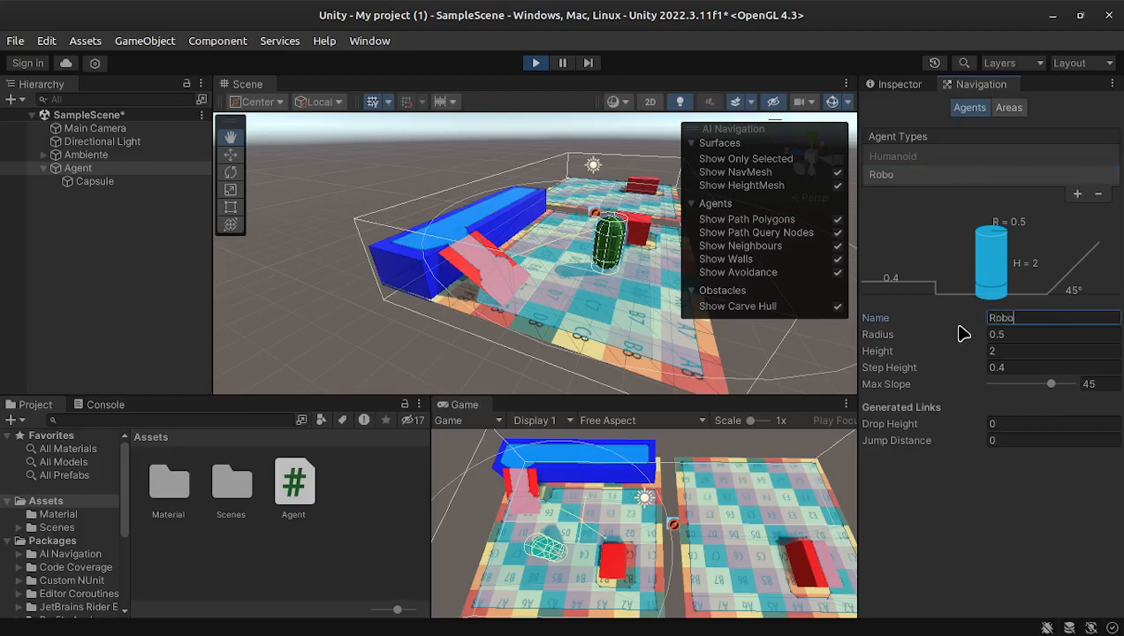
Compare the settings of the Humanoid and Robo agent types, and stop play mode
left_click(898, 158)
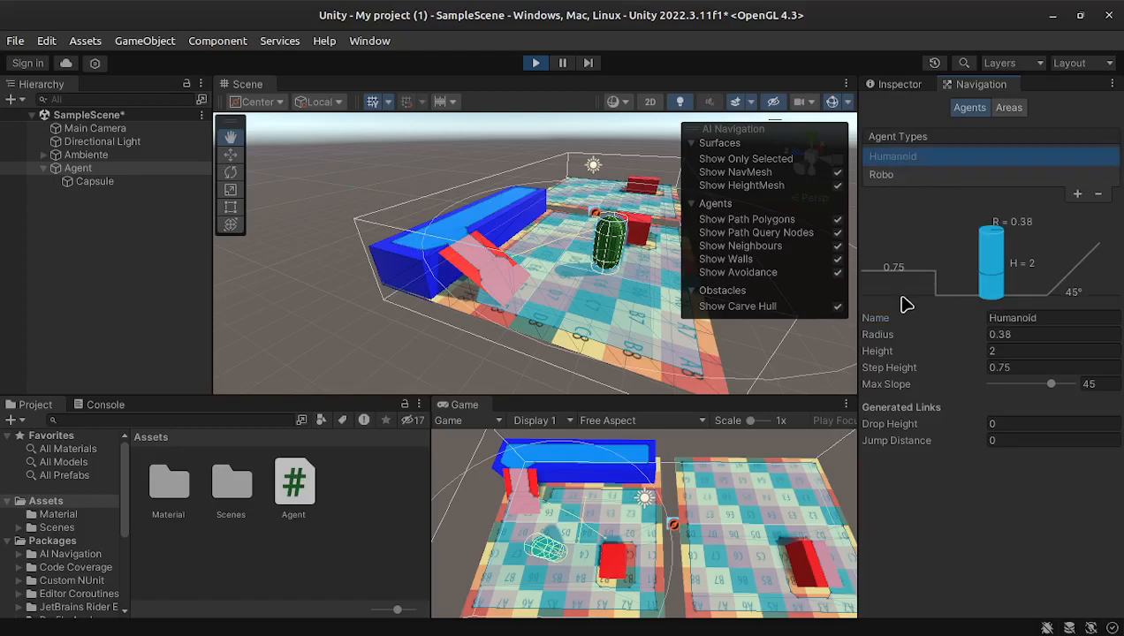
left_click(894, 176)
left_click(1016, 317)
left_click(536, 62)
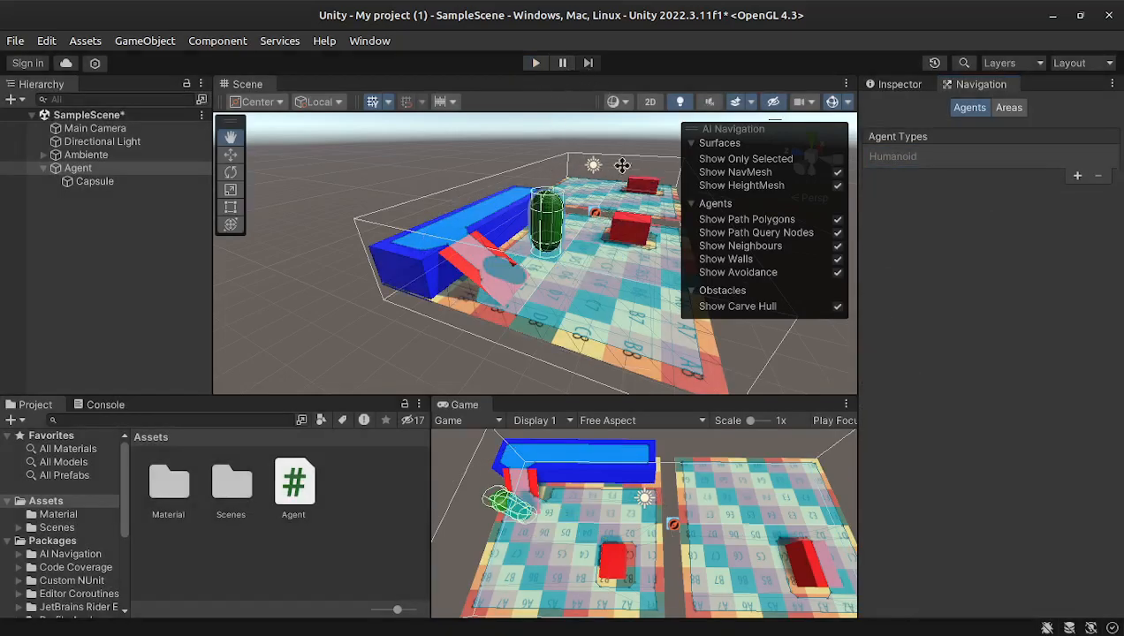
left_click_drag(551, 231, 536, 252)
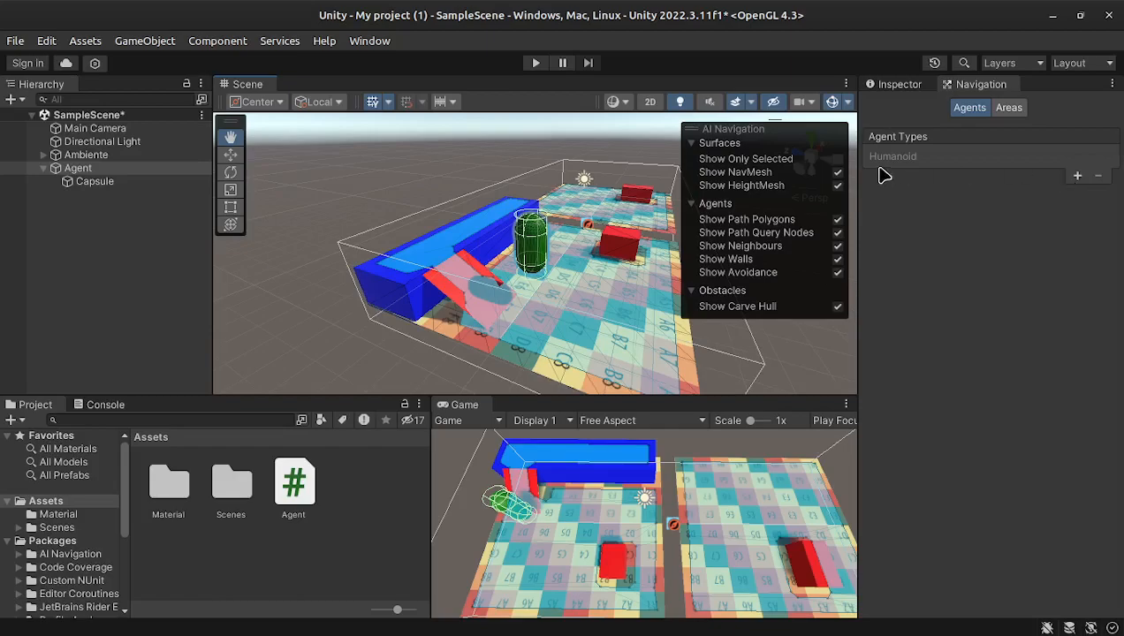
right_click(912, 86)
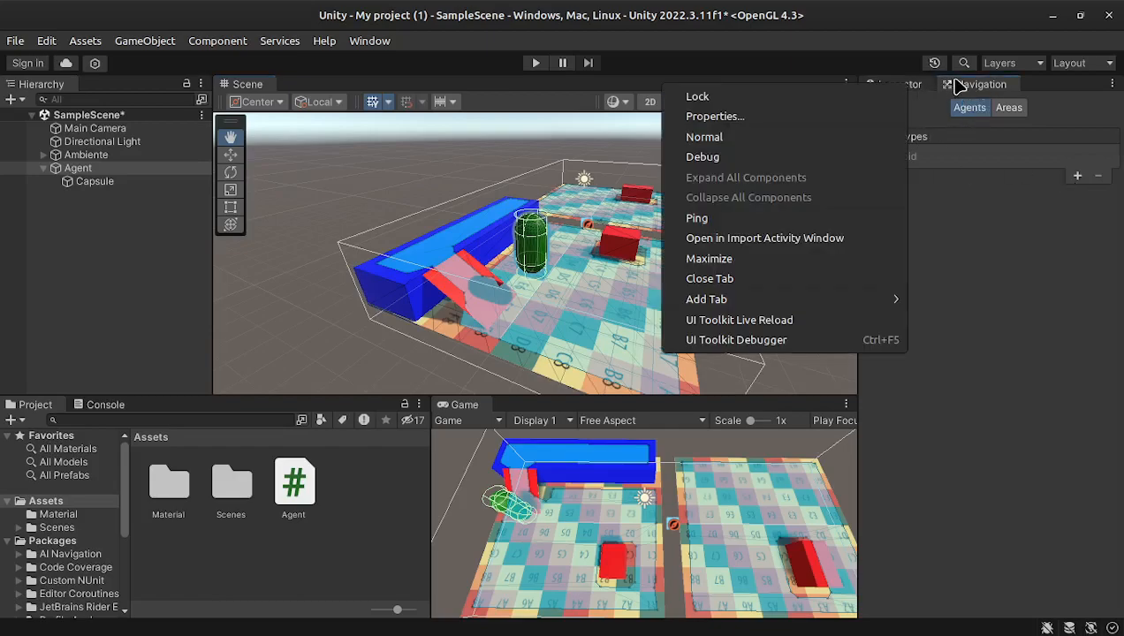
left_click(1009, 110)
left_click(968, 108)
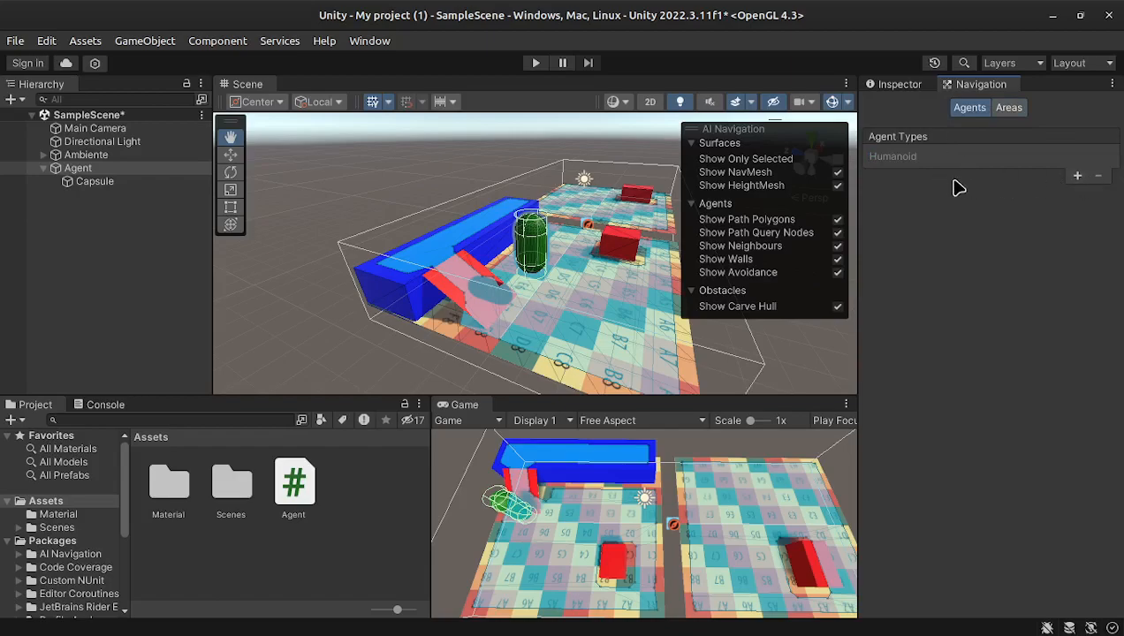
left_click(96, 181)
left_click(94, 169)
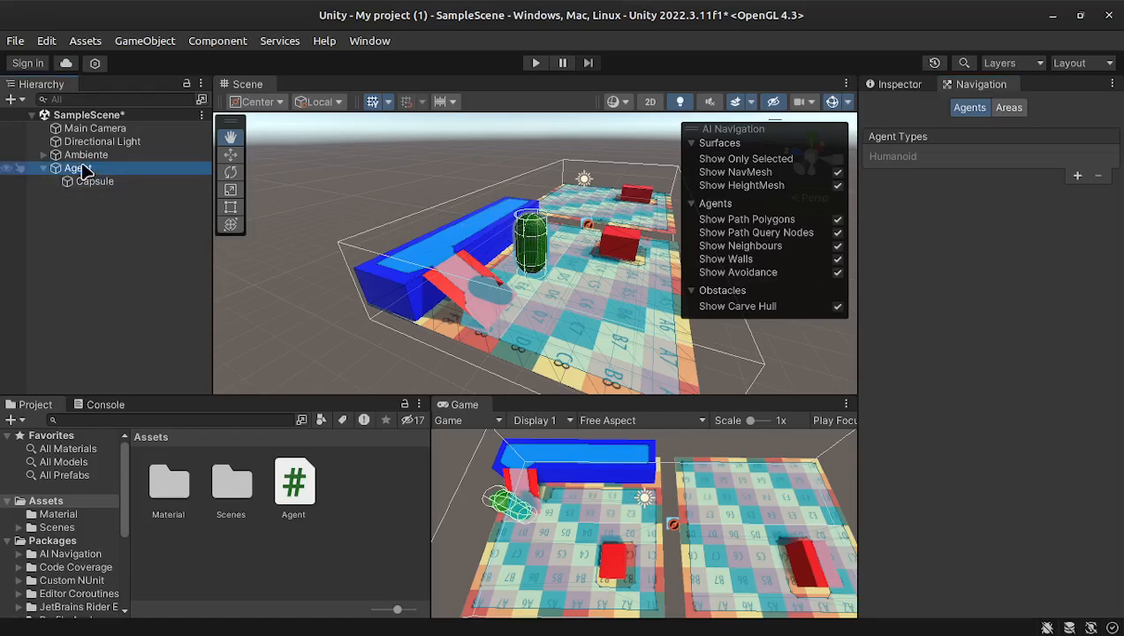
right_click(84, 169)
Add a new agent type named Robo outside play mode
left_click(935, 159)
left_click(1077, 176)
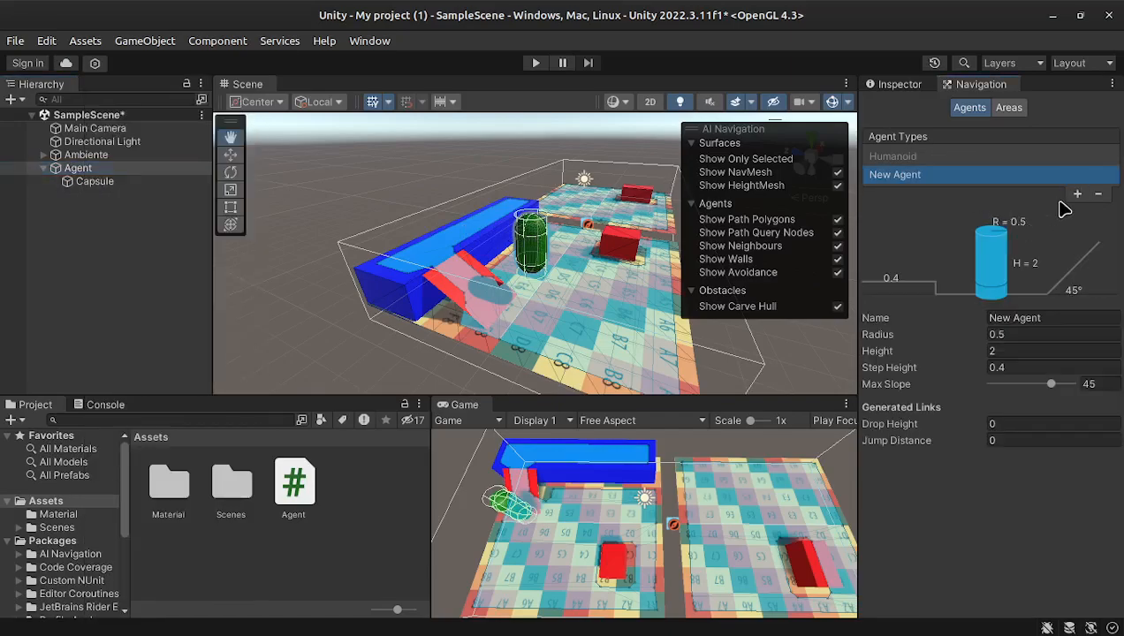
left_click(1056, 320)
type("Robo")
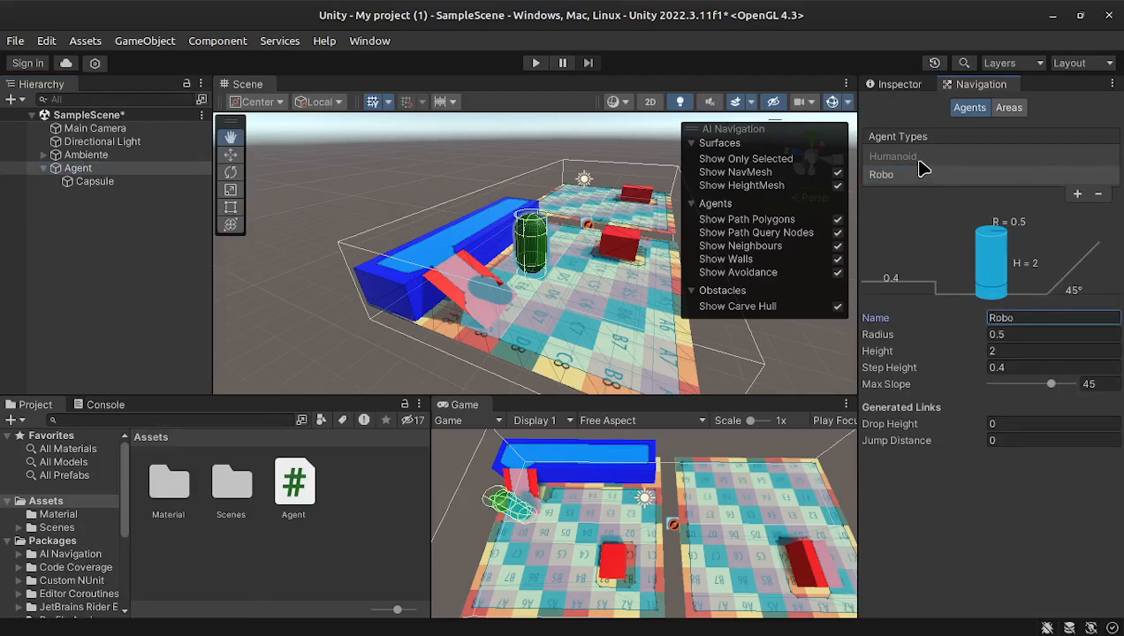
Try a Radius of 0.56 on the Humanoid agent type and revert it to 0.38
left_click(917, 159)
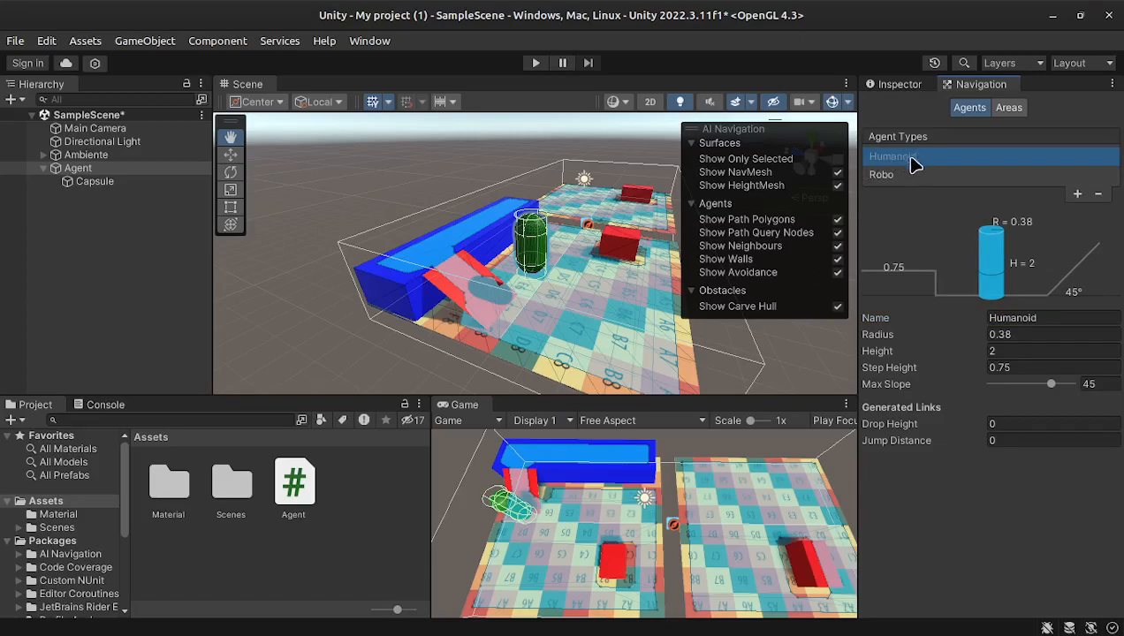
left_click(992, 348)
mouse_move(886, 338)
left_mouse_down()
mouse_move(852, 347)
mouse_move(871, 342)
left_mouse_up()
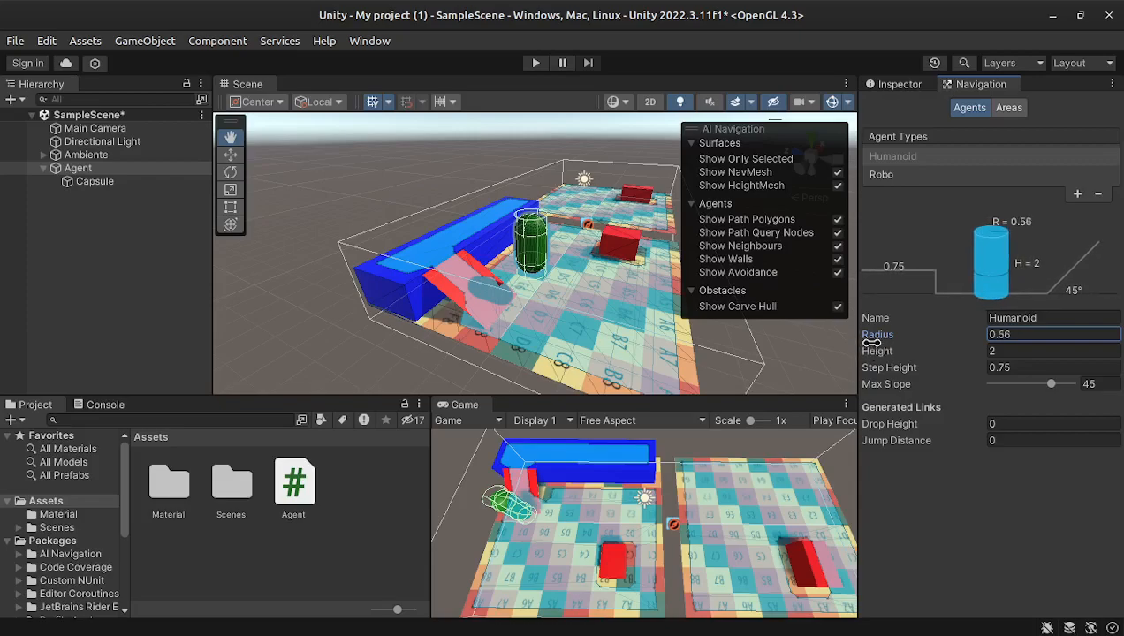
left_click_drag(979, 332, 976, 333)
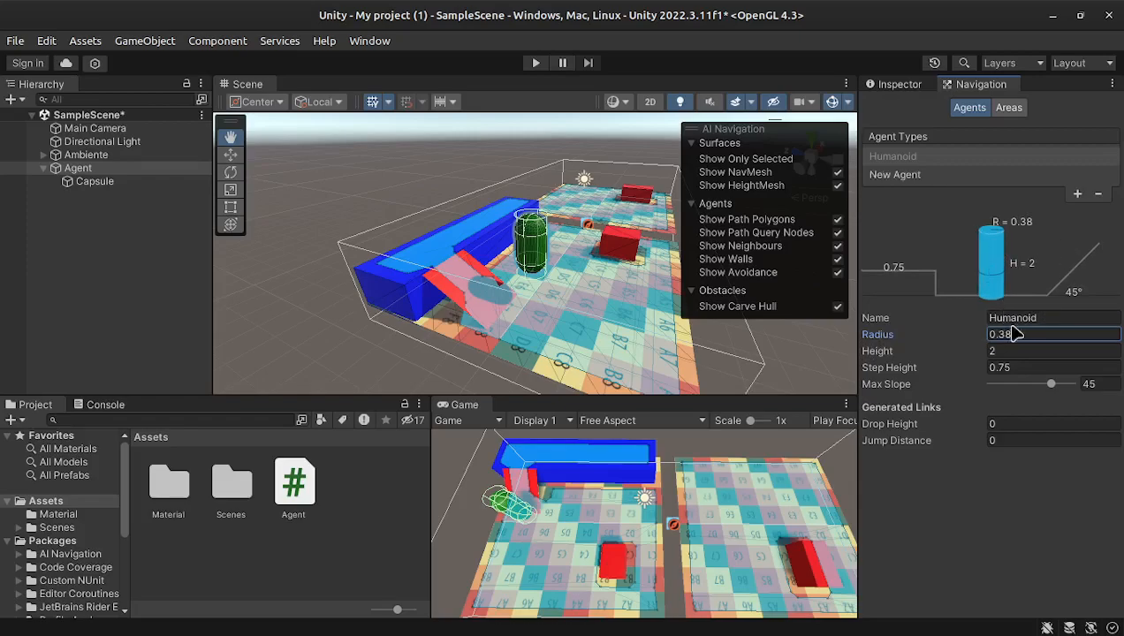
Select the red Quad ramp and scale it narrower along its width
left_click(1017, 334)
left_click_drag(479, 269, 516, 310)
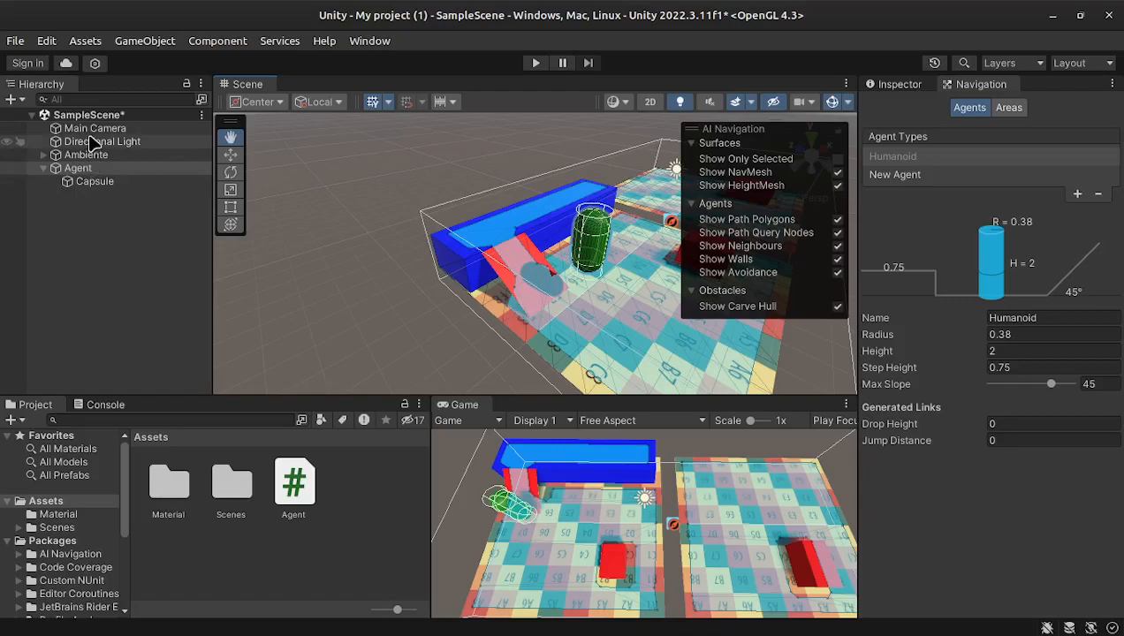
left_click(231, 155)
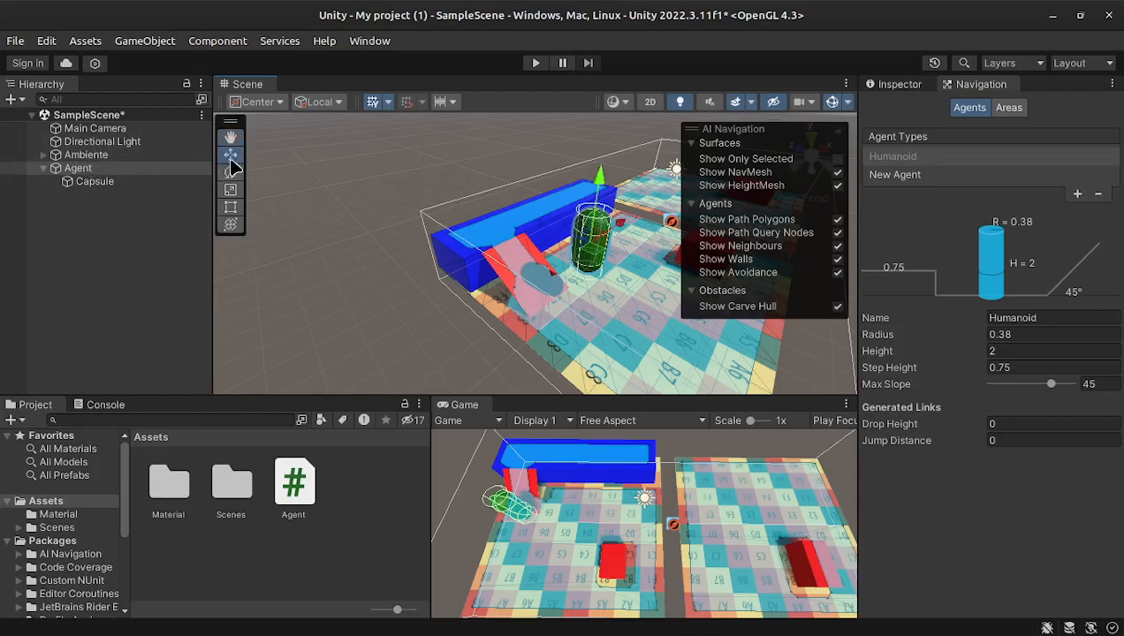
left_click(532, 271)
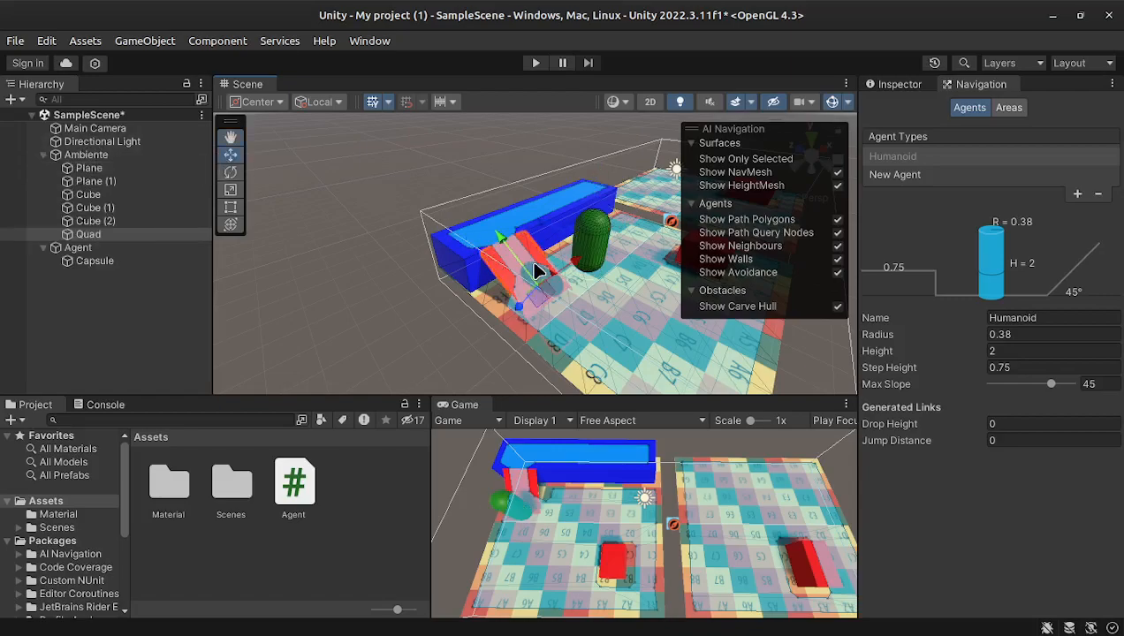
left_click(232, 190)
left_click_drag(571, 260, 551, 272)
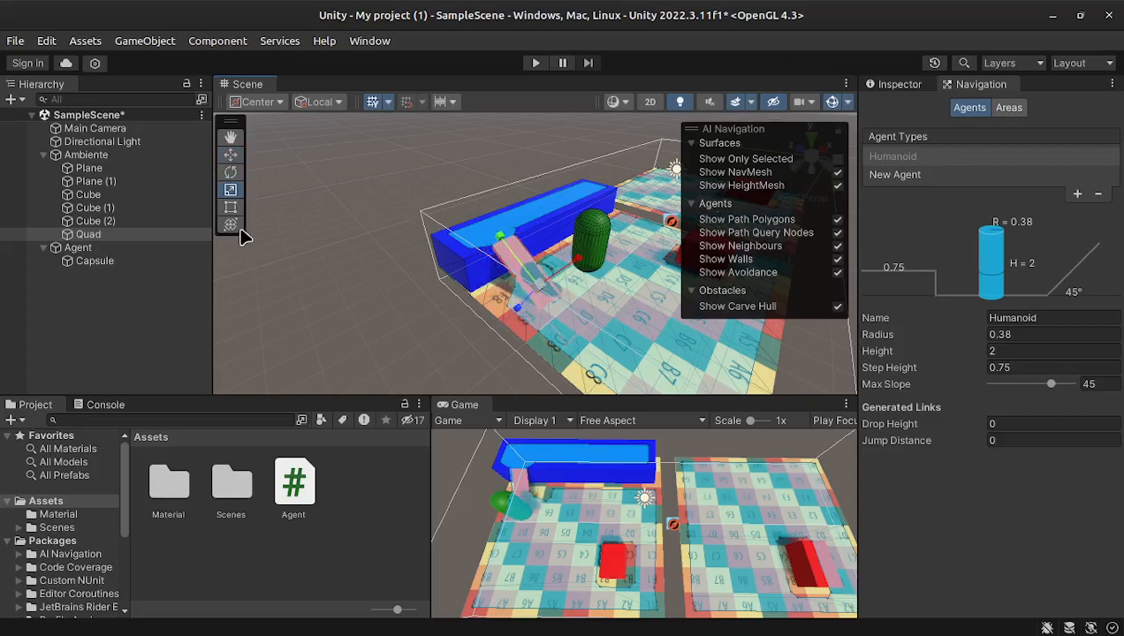
Rebake the NavMeshSurface of Ambiente with the narrowed ramp
left_click(88, 156)
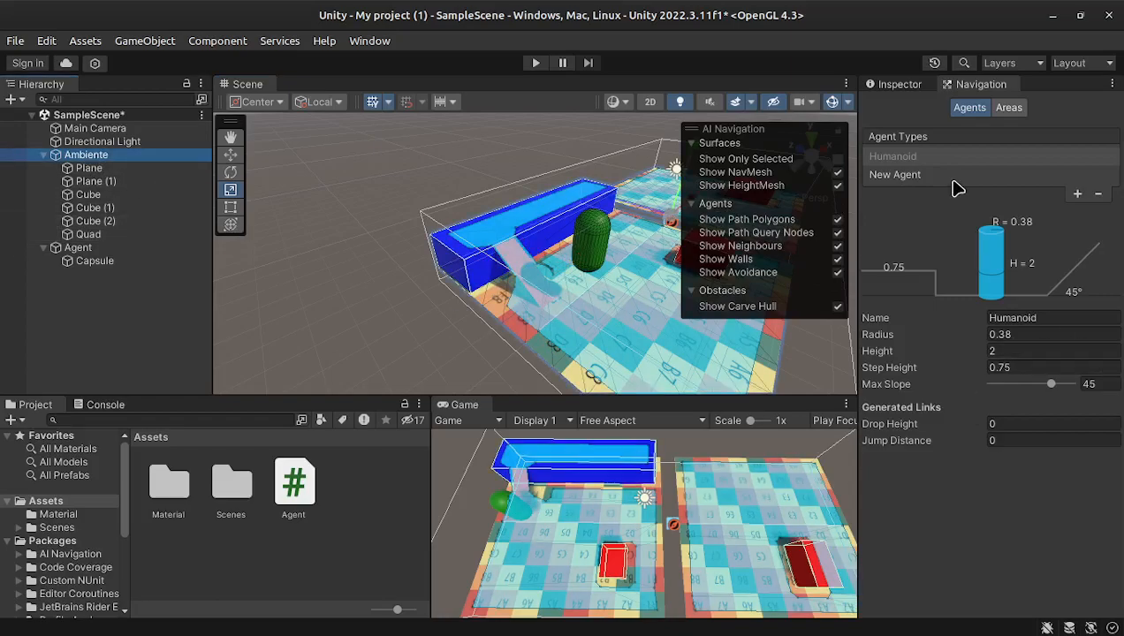
left_click(896, 86)
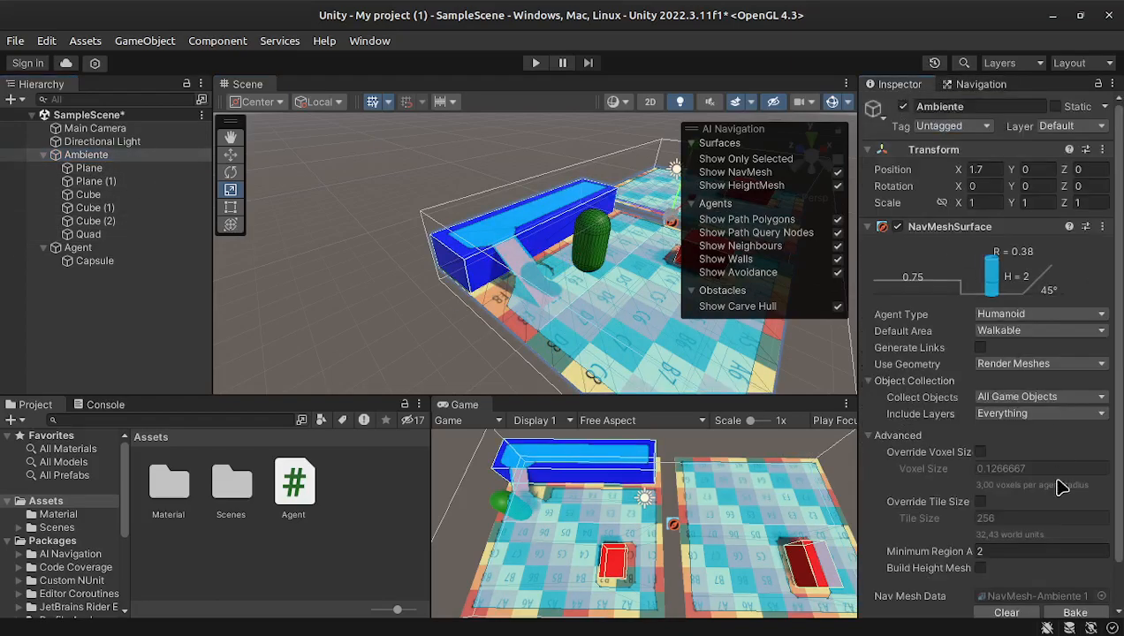
scroll(1058, 479, "down", 2)
left_click(1073, 565)
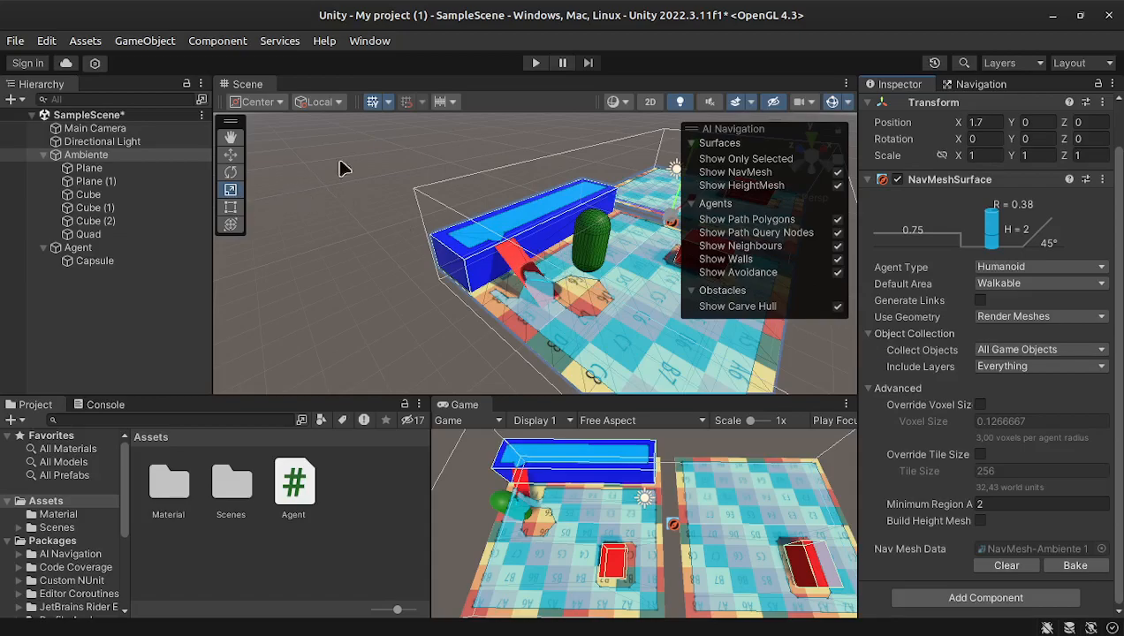
Undo the ramp's narrowing and rebake the NavMeshSurface of Ambiente
key("ctrl+z")
key("ctrl+z")
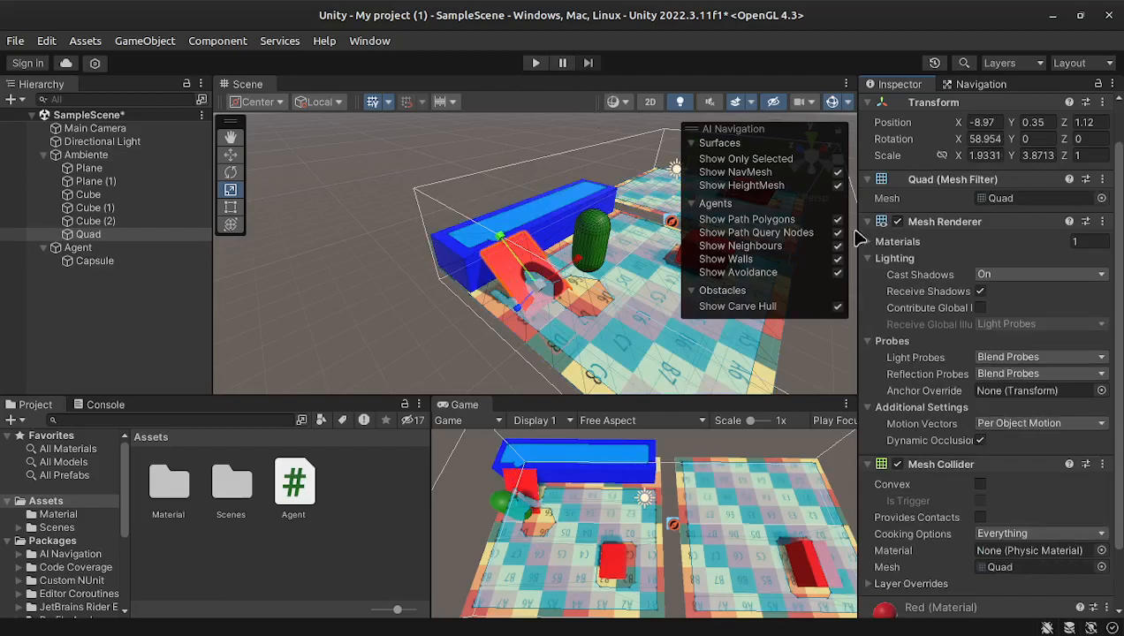
left_click(132, 154)
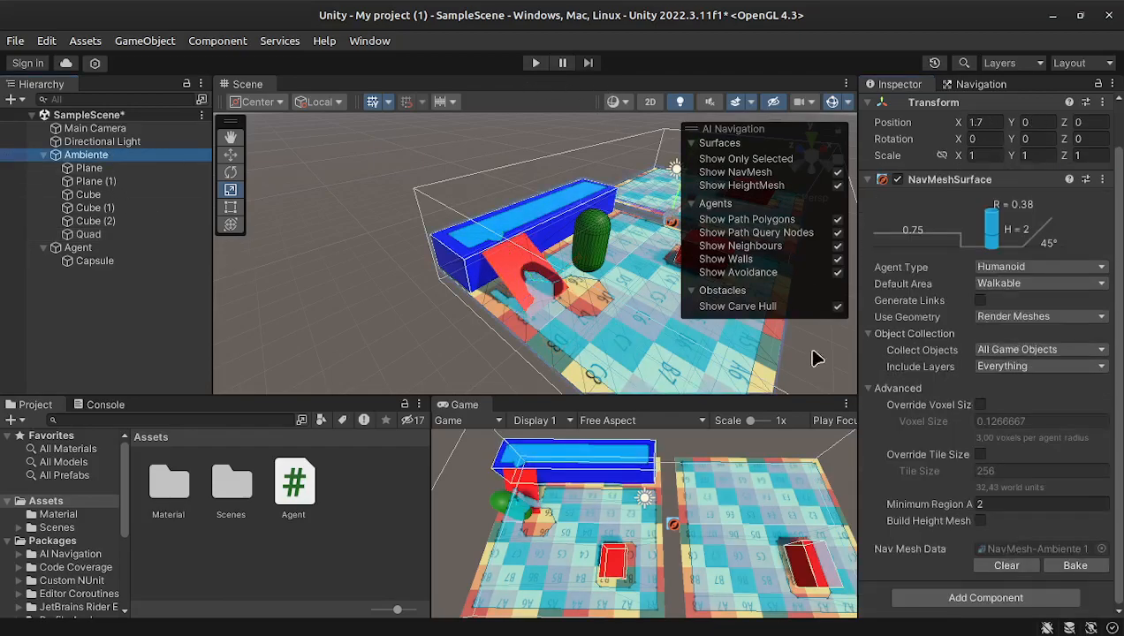
left_click(1082, 566)
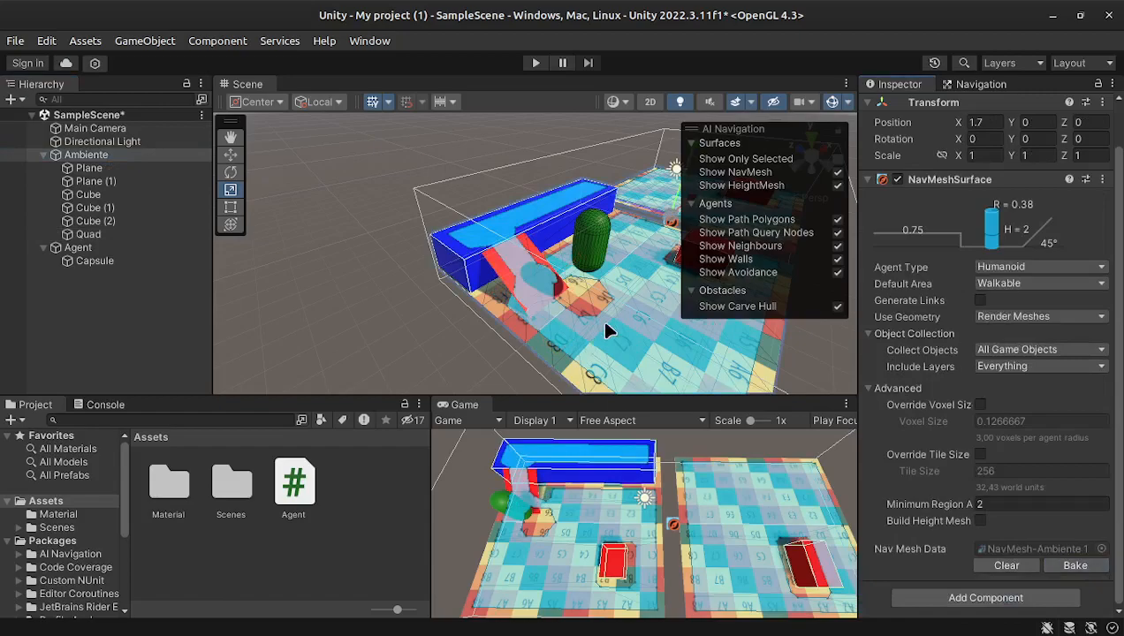
Set the Radius of the Humanoid agent type to 1.59
left_click(594, 250)
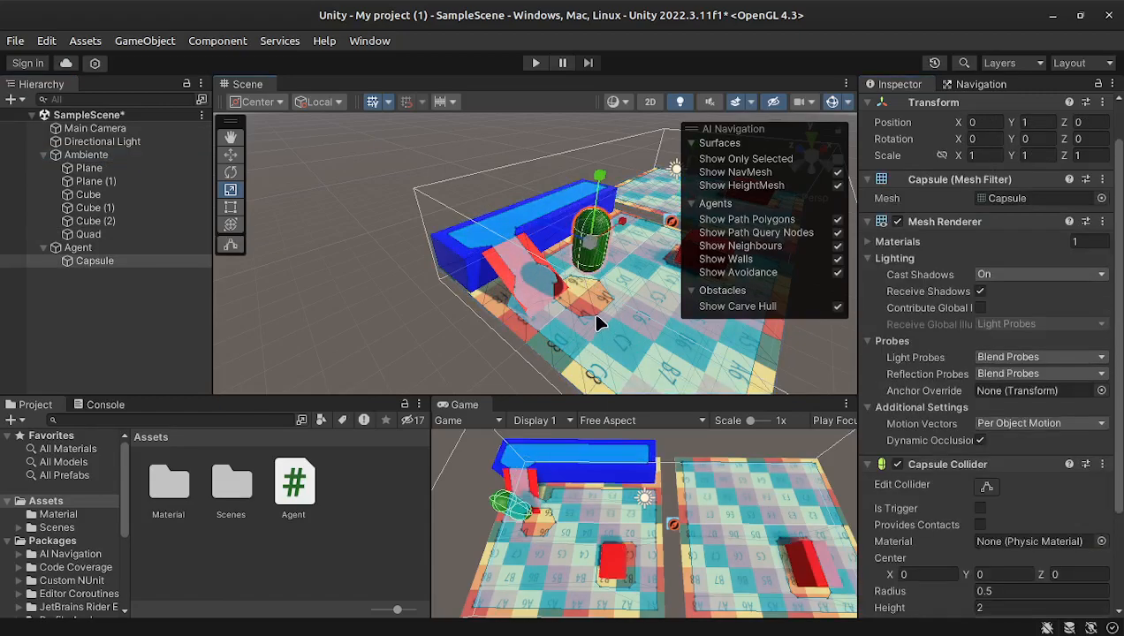
left_click(82, 249)
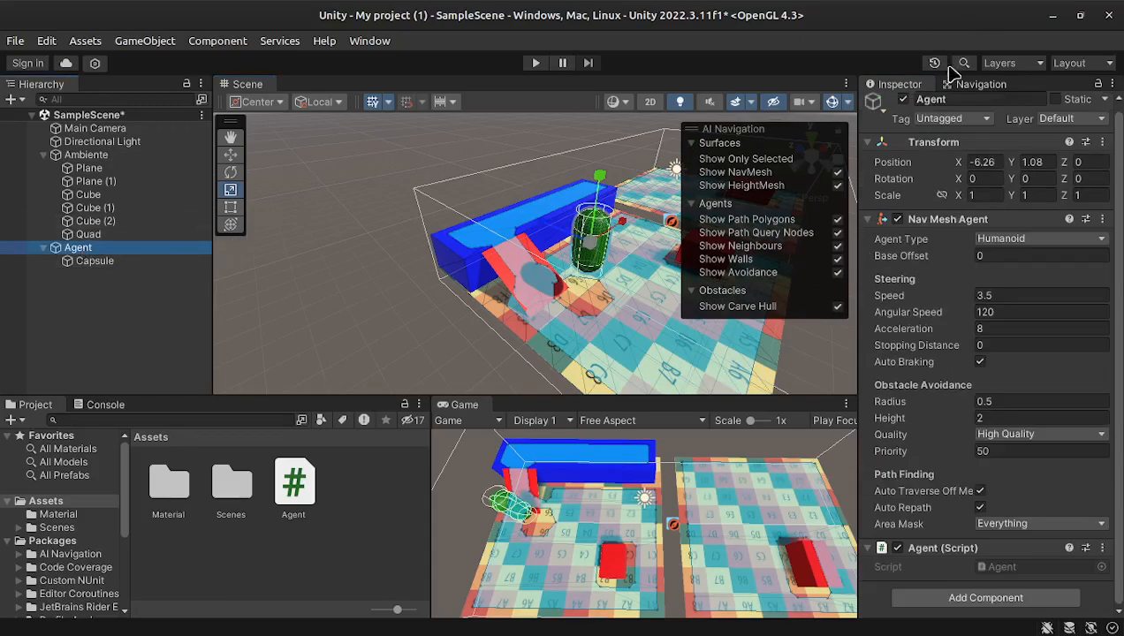
left_click(976, 85)
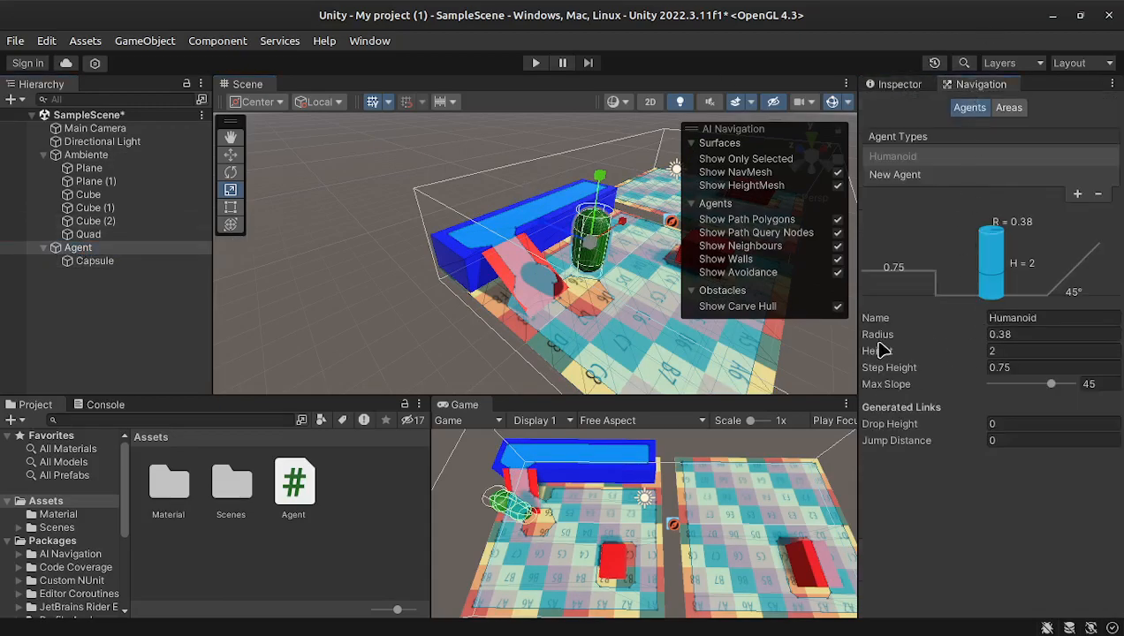
left_click_drag(872, 333, 918, 336)
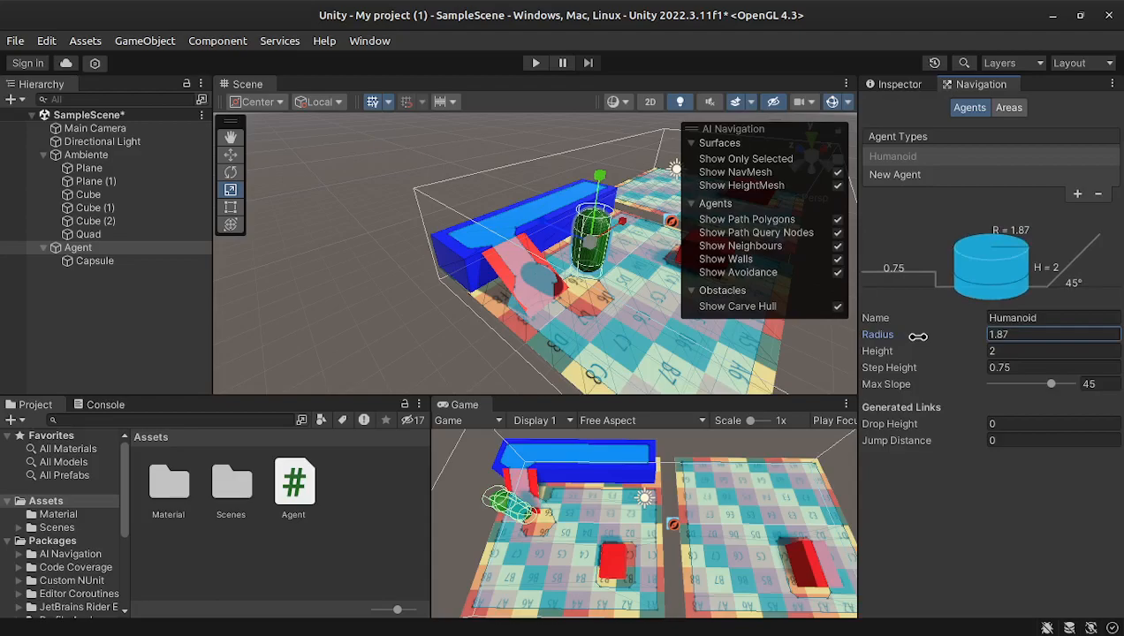
mouse_move(916, 336)
left_mouse_down()
mouse_move(885, 335)
mouse_move(918, 338)
mouse_move(916, 319)
left_mouse_up()
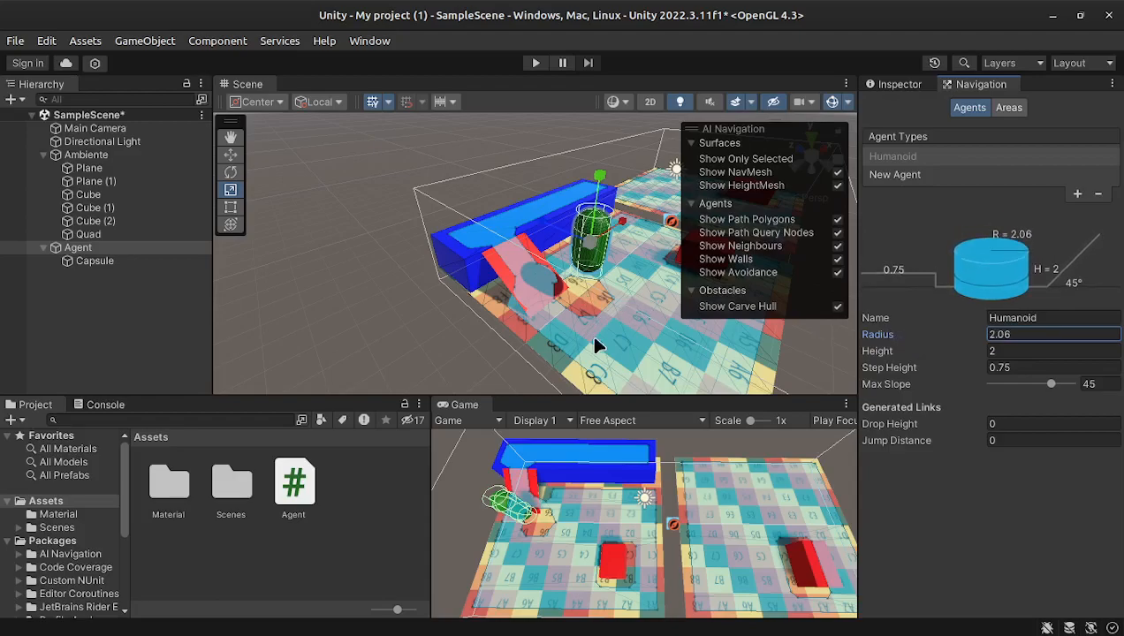
mouse_move(889, 332)
left_mouse_down()
mouse_move(880, 333)
mouse_move(908, 320)
left_mouse_up()
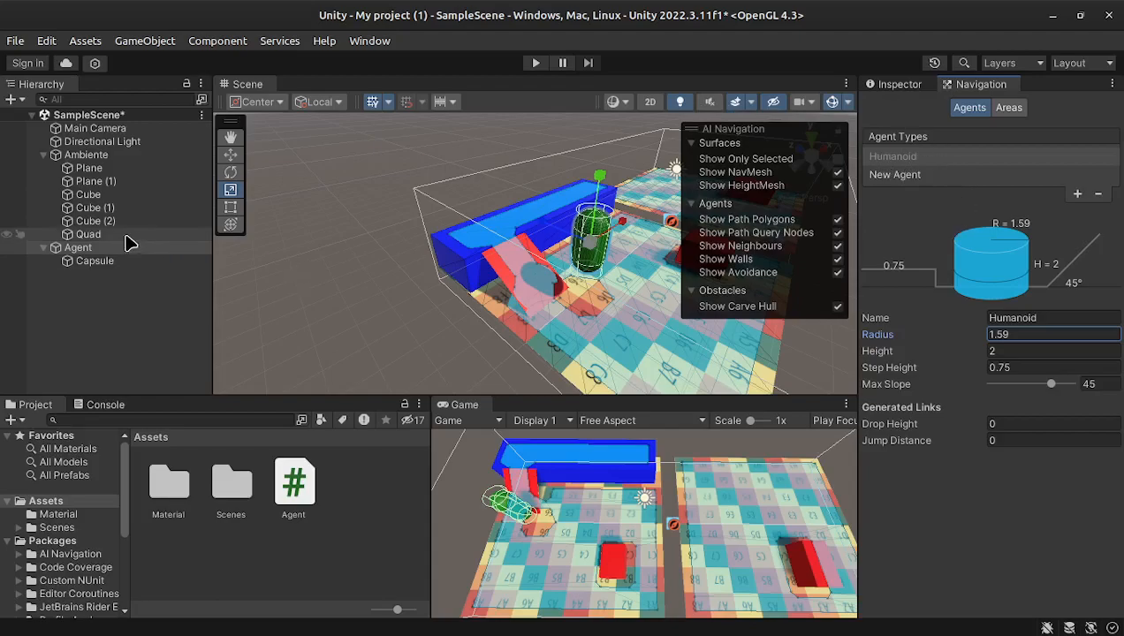
Rebake the NavMeshSurface of Ambiente with the enlarged Humanoid radius
left_click(87, 155)
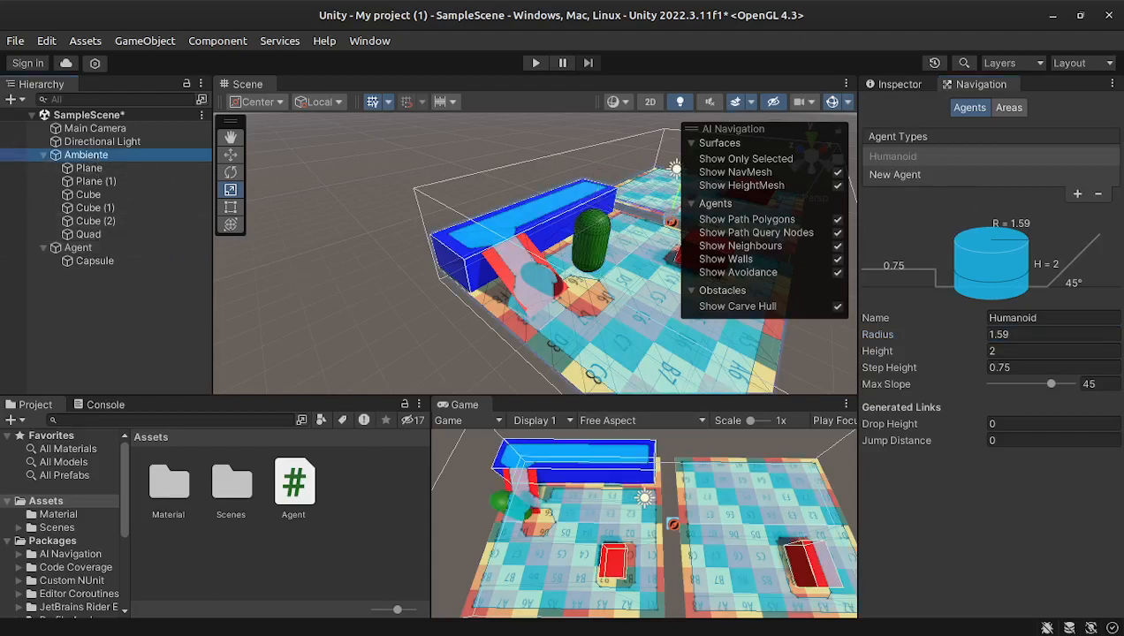
left_click(897, 89)
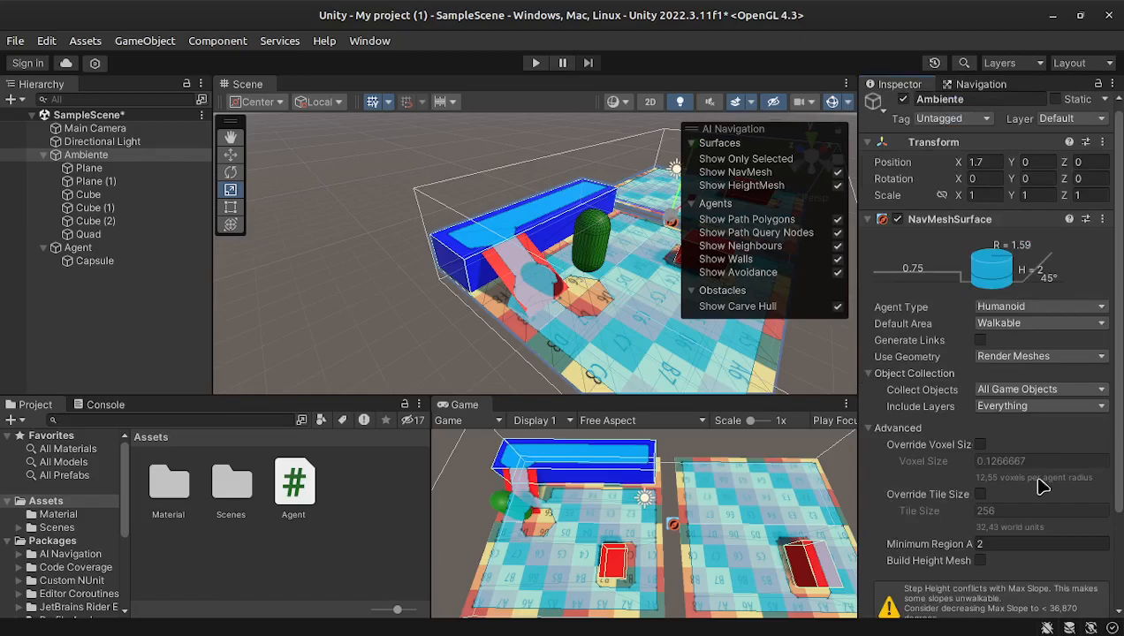
scroll(1058, 444, "down", 3)
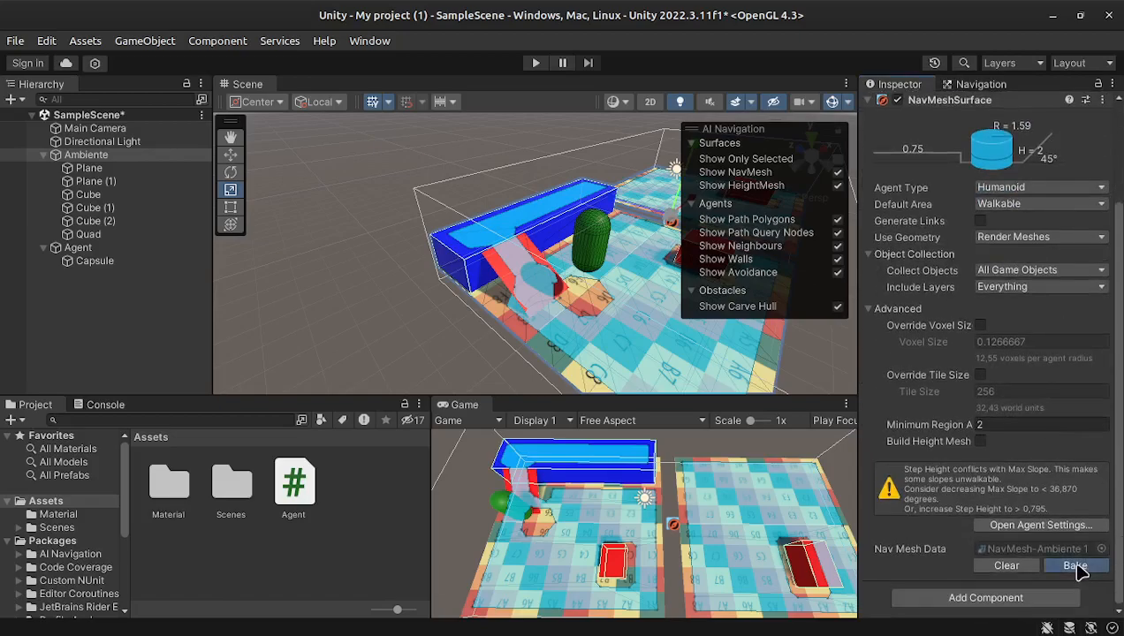
left_click(1077, 567)
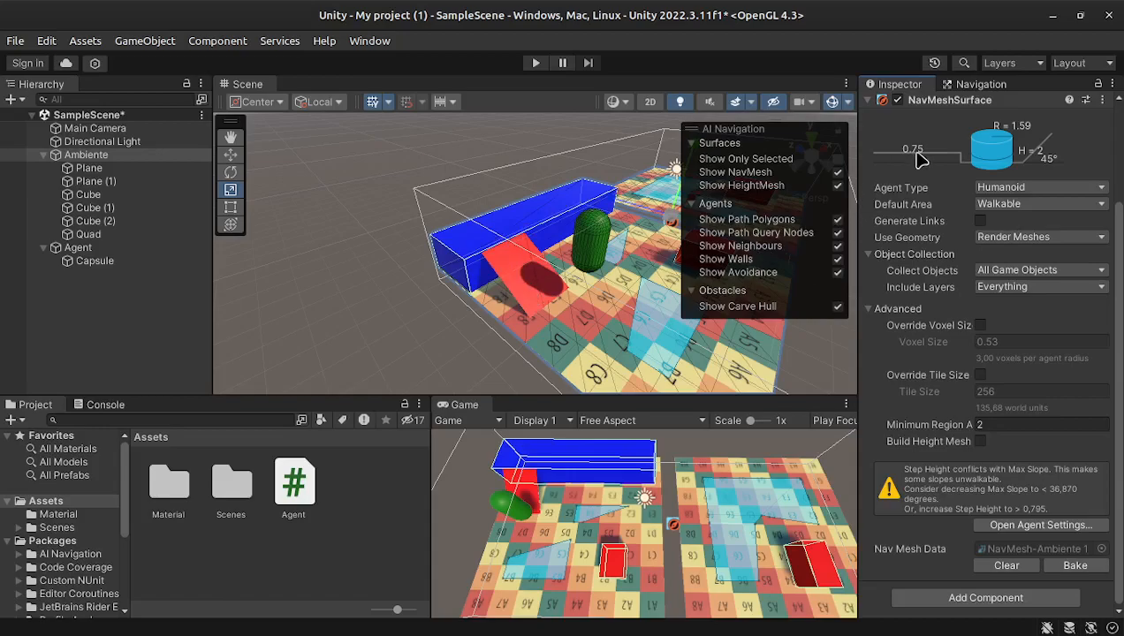
Set the Humanoid agent type's Radius to 0.5 and rebake the NavMeshSurface of Ambiente
left_click(961, 84)
left_click_drag(926, 335, 896, 336)
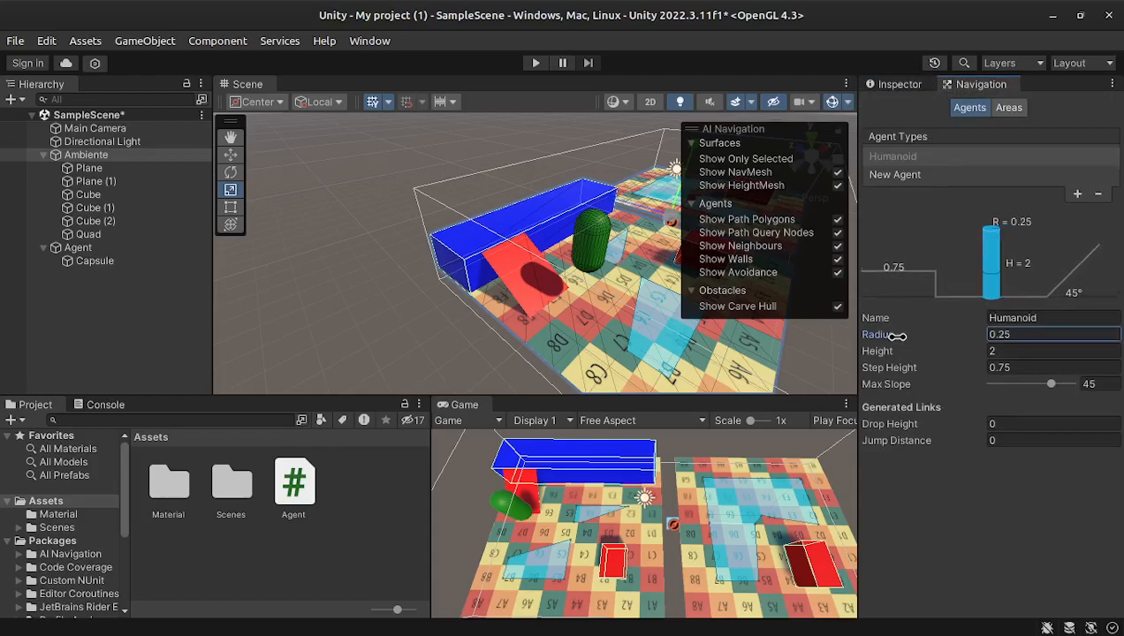
left_click_drag(896, 336, 908, 336)
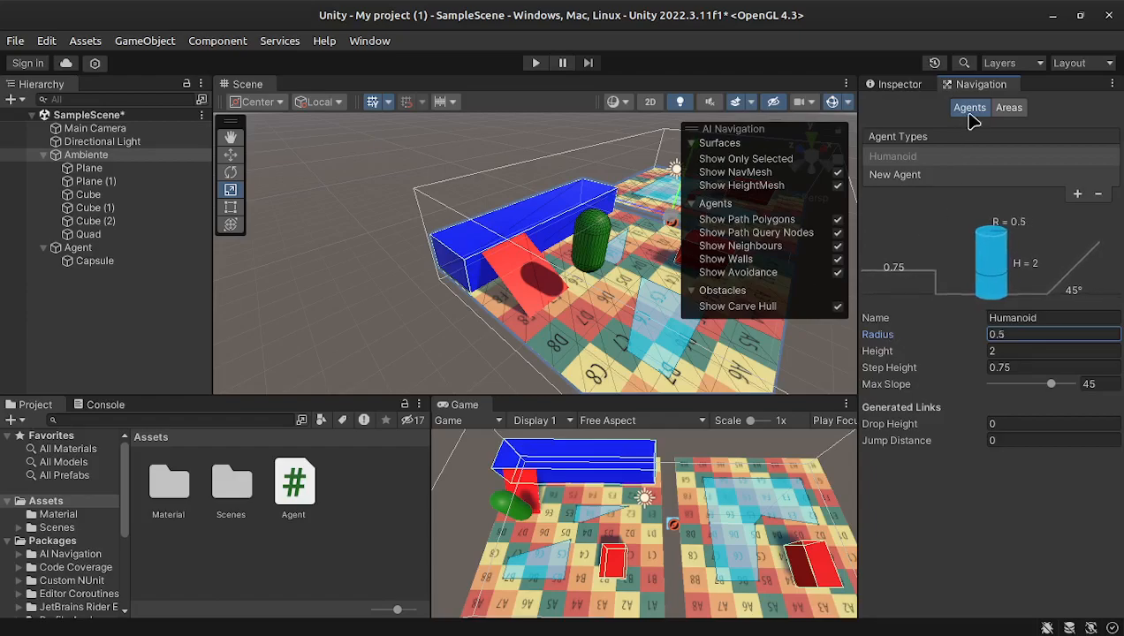
left_click(901, 85)
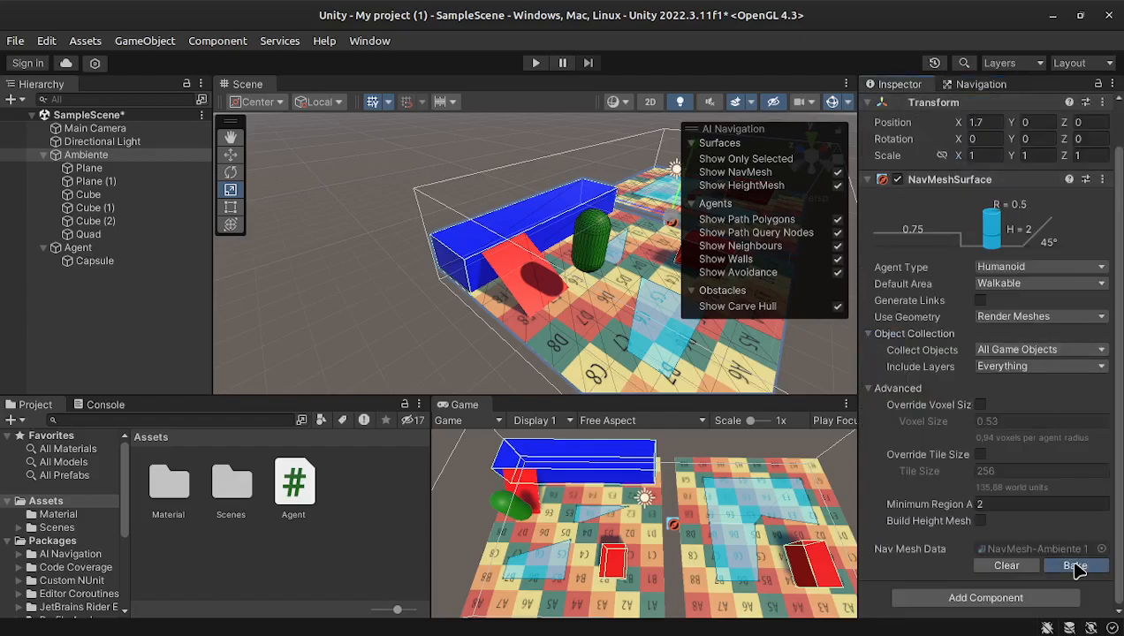
left_click(1075, 566)
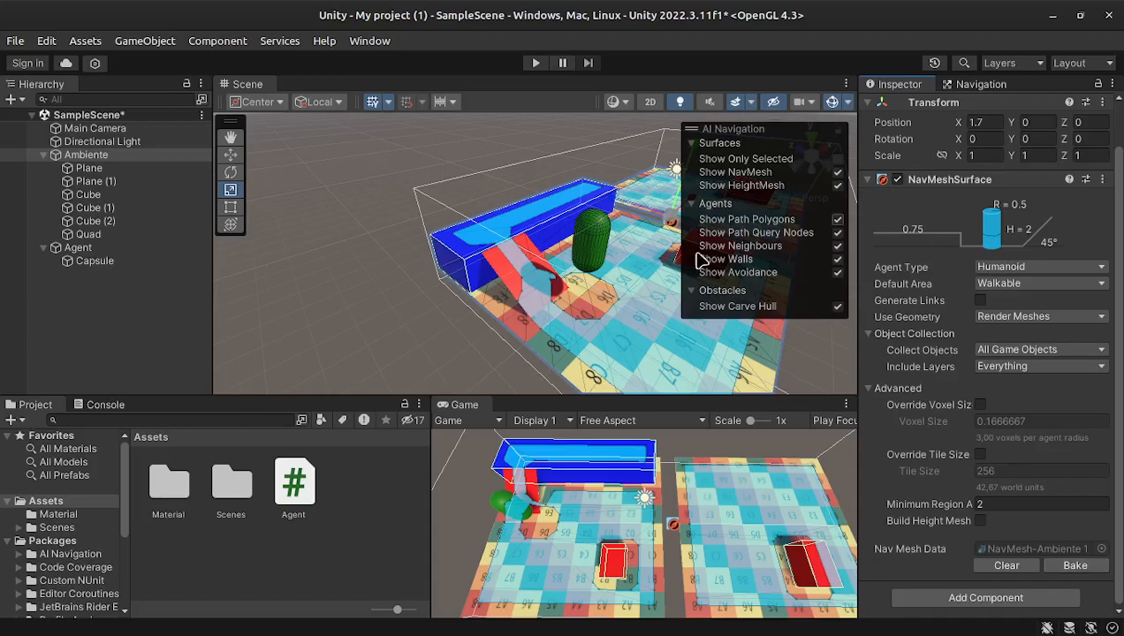
Set the Humanoid agent type's Height to 0.35 and rebake the NavMeshSurface of Ambiente
left_click_drag(499, 297, 715, 234, "alt")
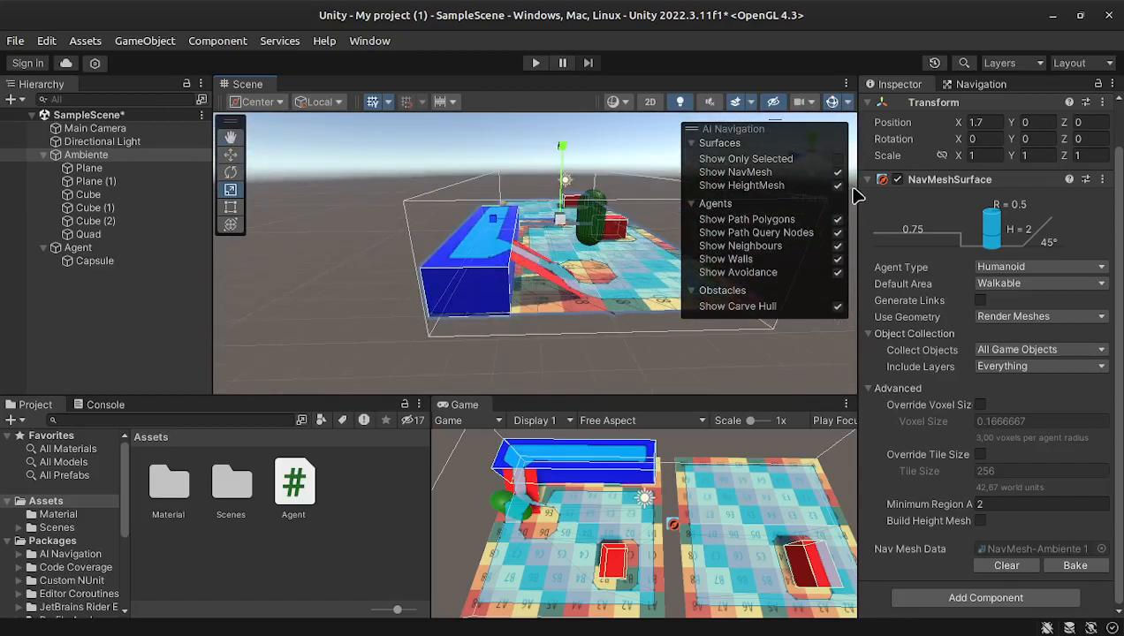
left_click(969, 91)
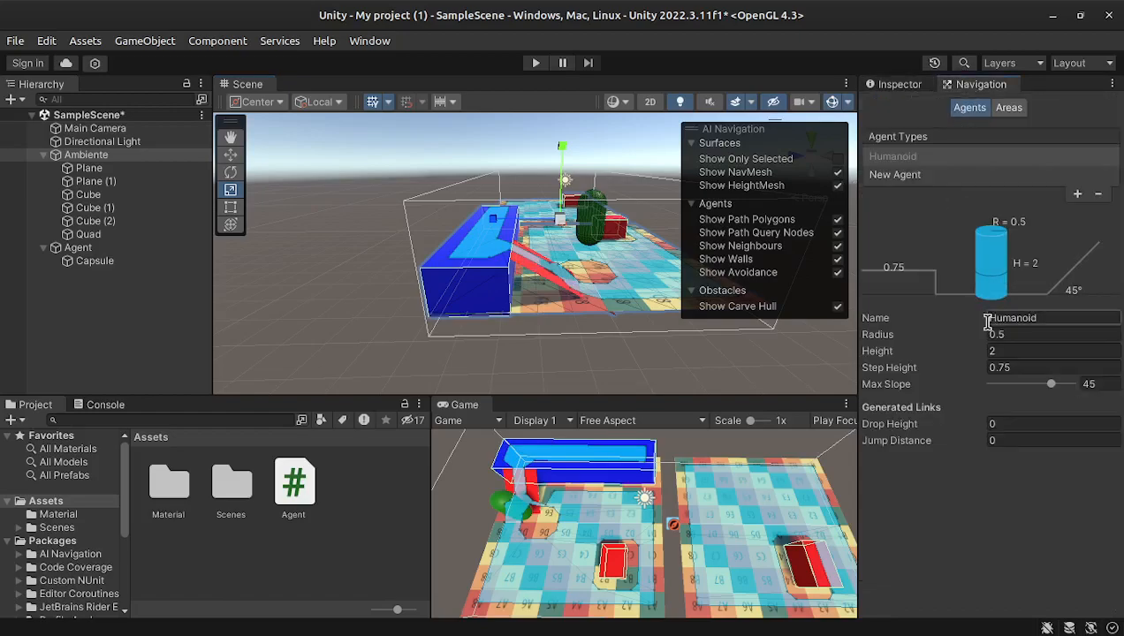
left_click_drag(944, 349, 870, 353)
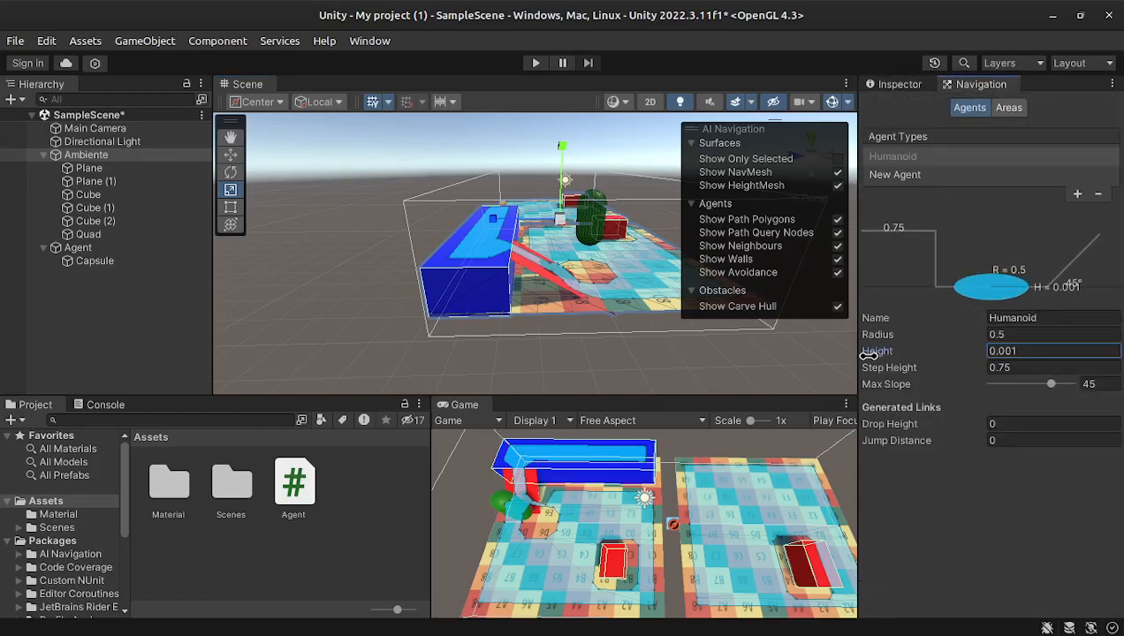
left_click_drag(869, 354, 875, 354)
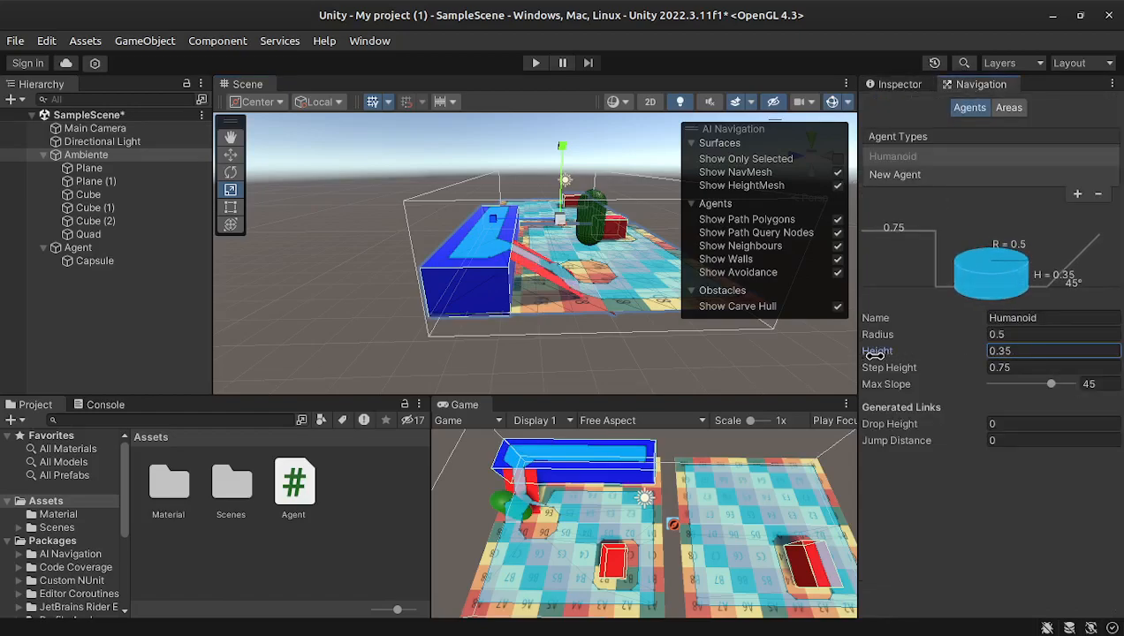
left_click(920, 86)
scroll(1083, 580, "down", 2)
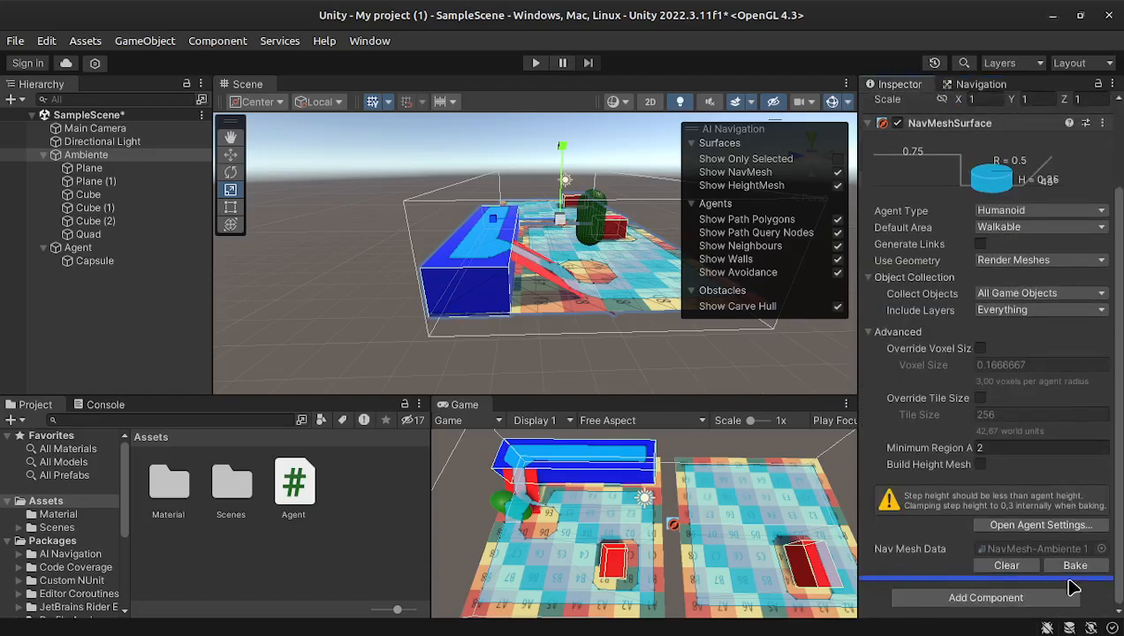
left_click(1073, 566)
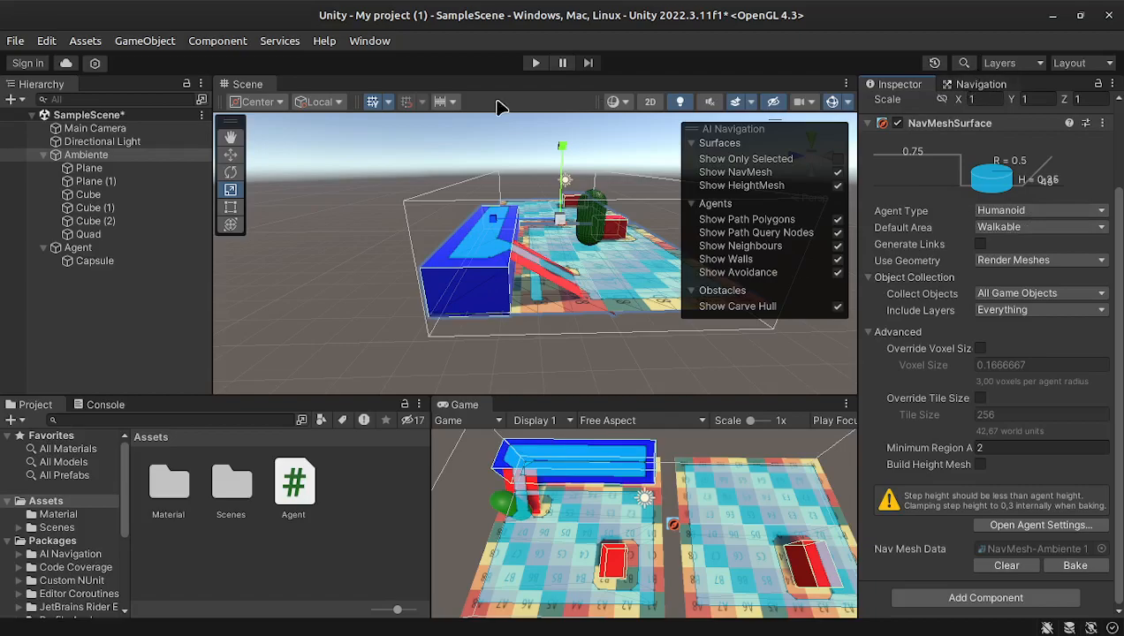
Remove the Capsule Collider component from the Agent's child Capsule
left_click(971, 85)
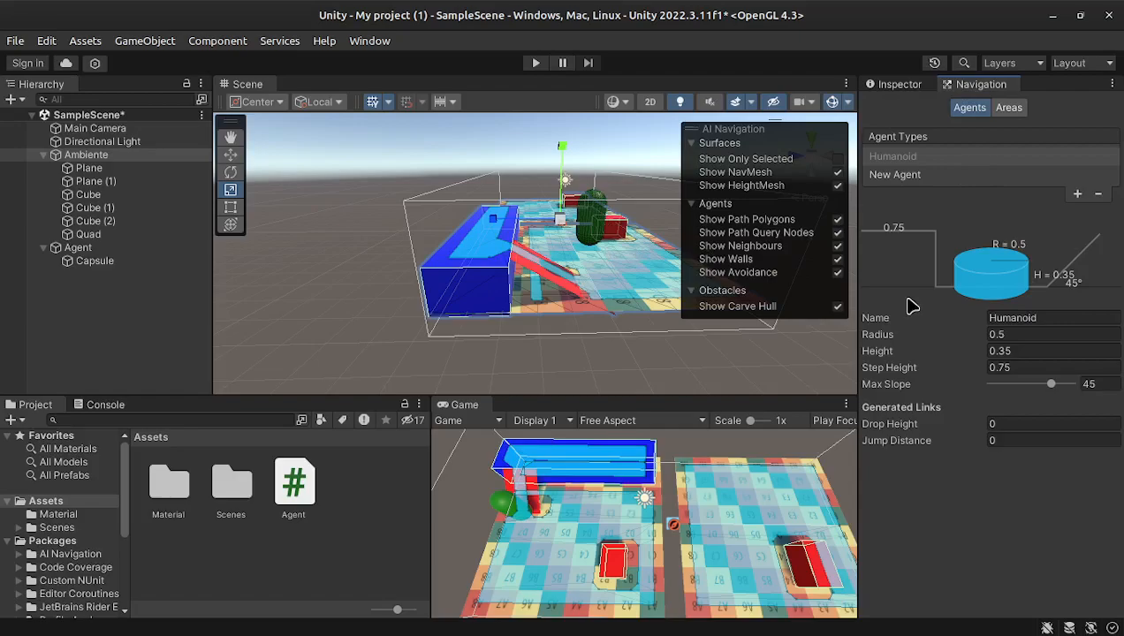
left_click(80, 249)
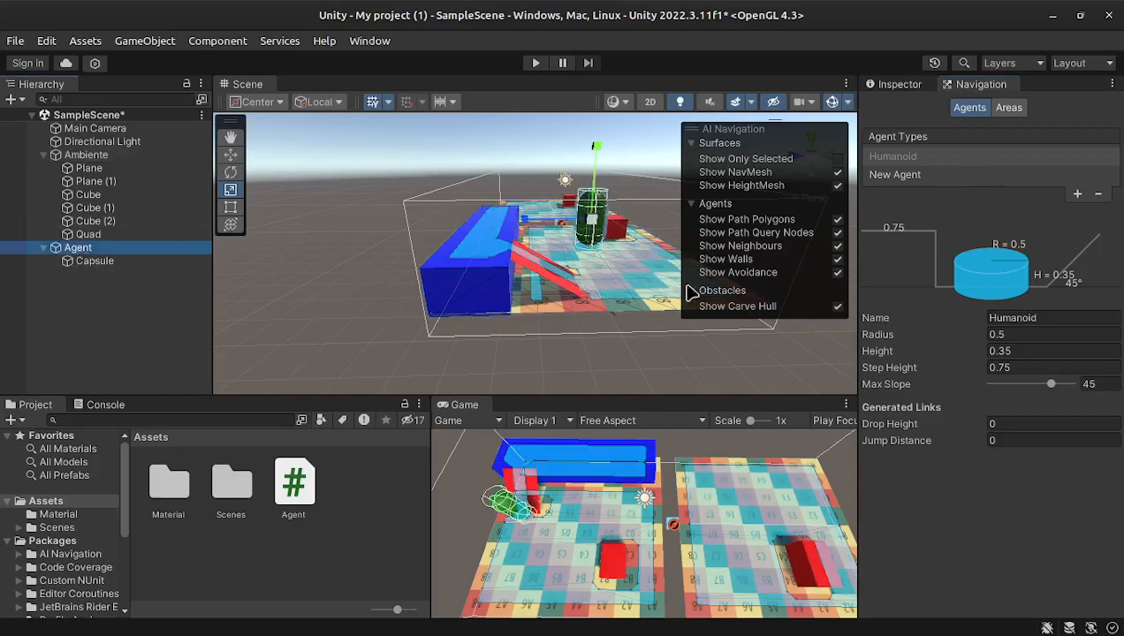
left_click(92, 261)
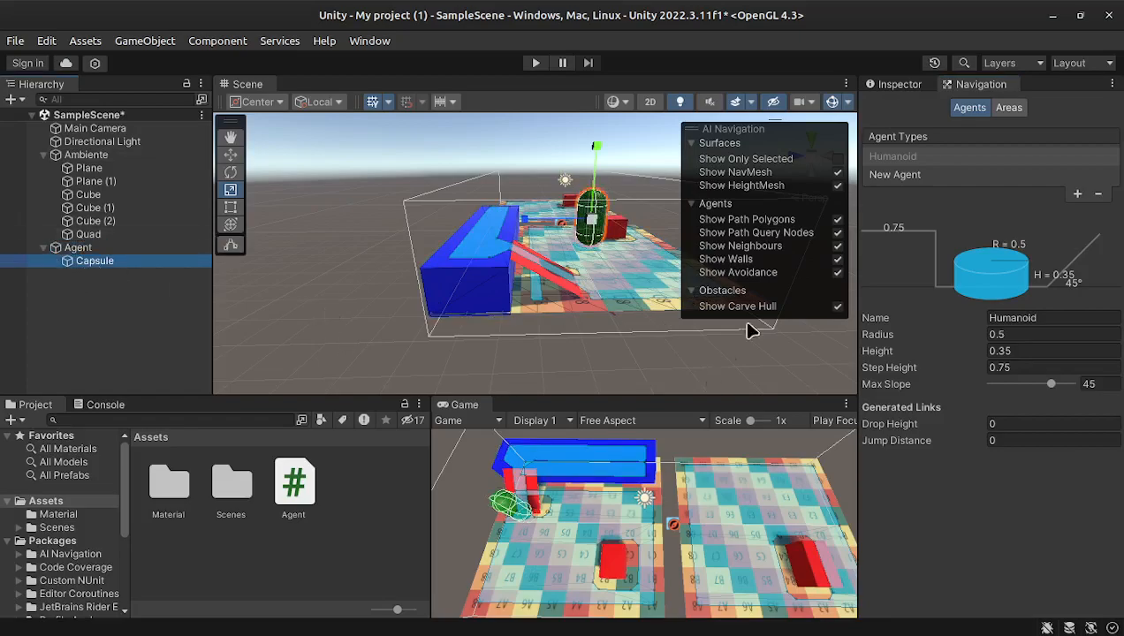
left_click(900, 84)
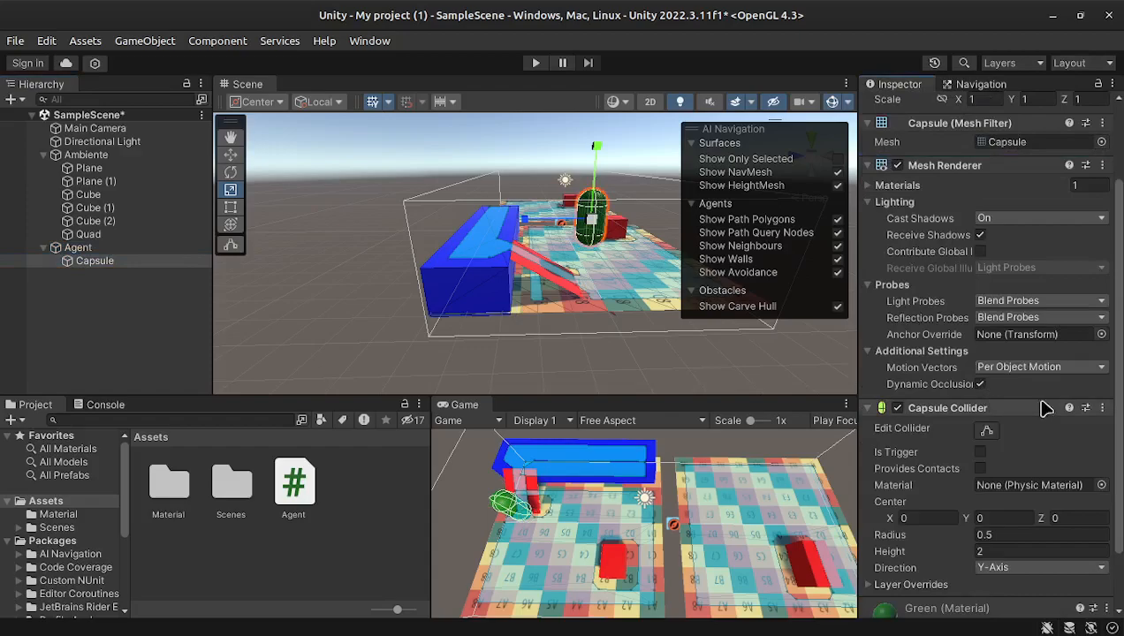
left_click(1102, 409)
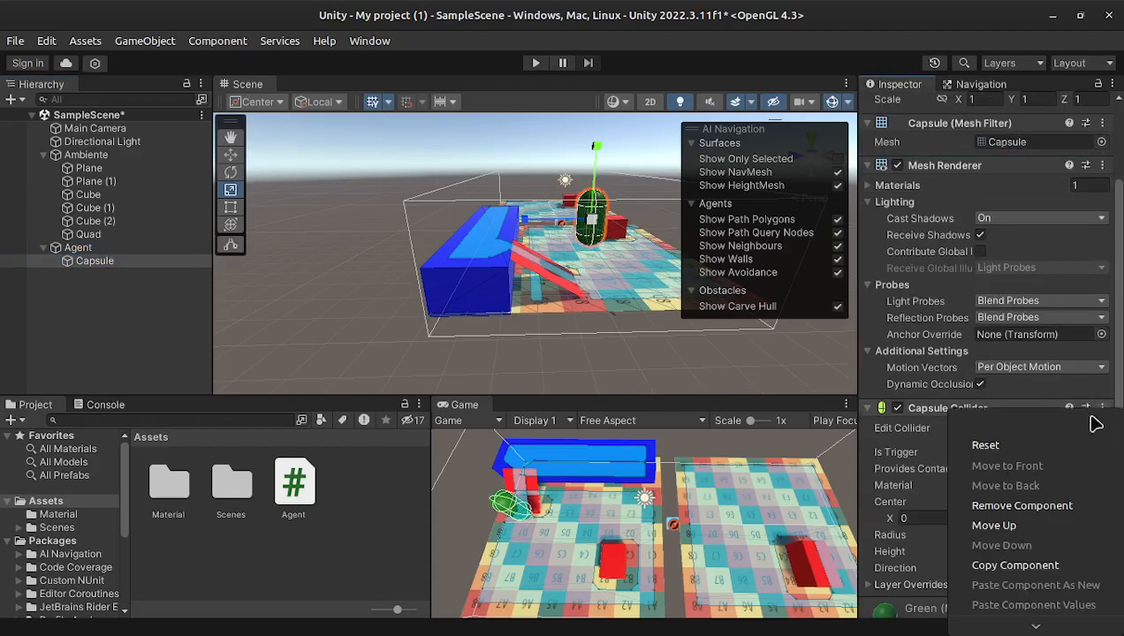
left_click(1030, 504)
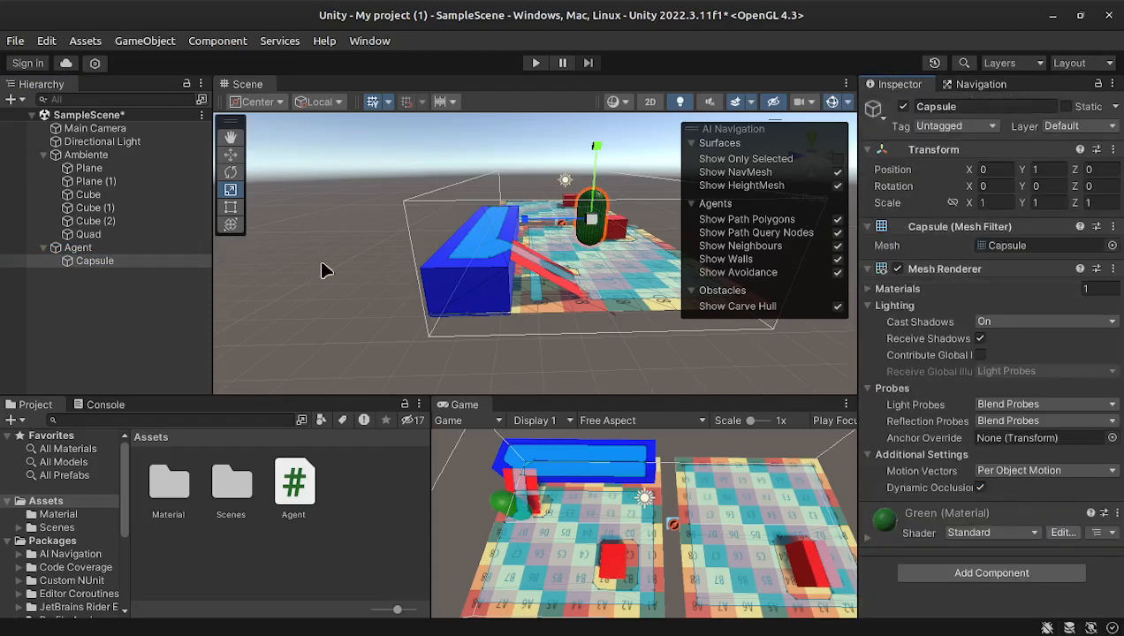
Focus on the Agent and set its Nav Mesh Agent obstacle avoidance Height to 0.77
left_click(98, 250)
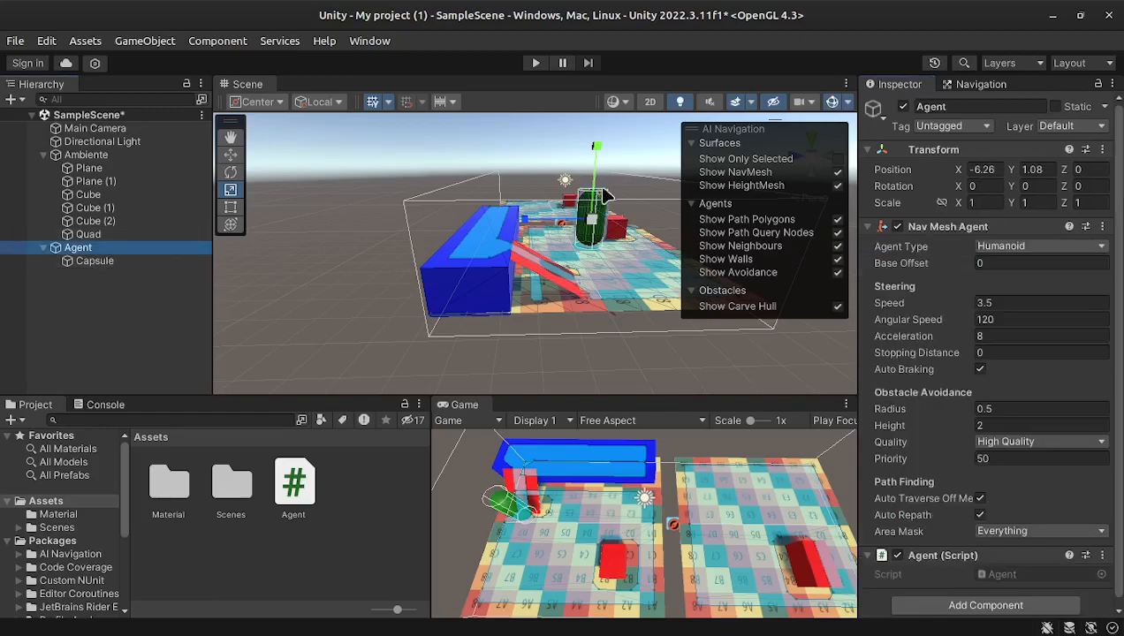
double_click(75, 251)
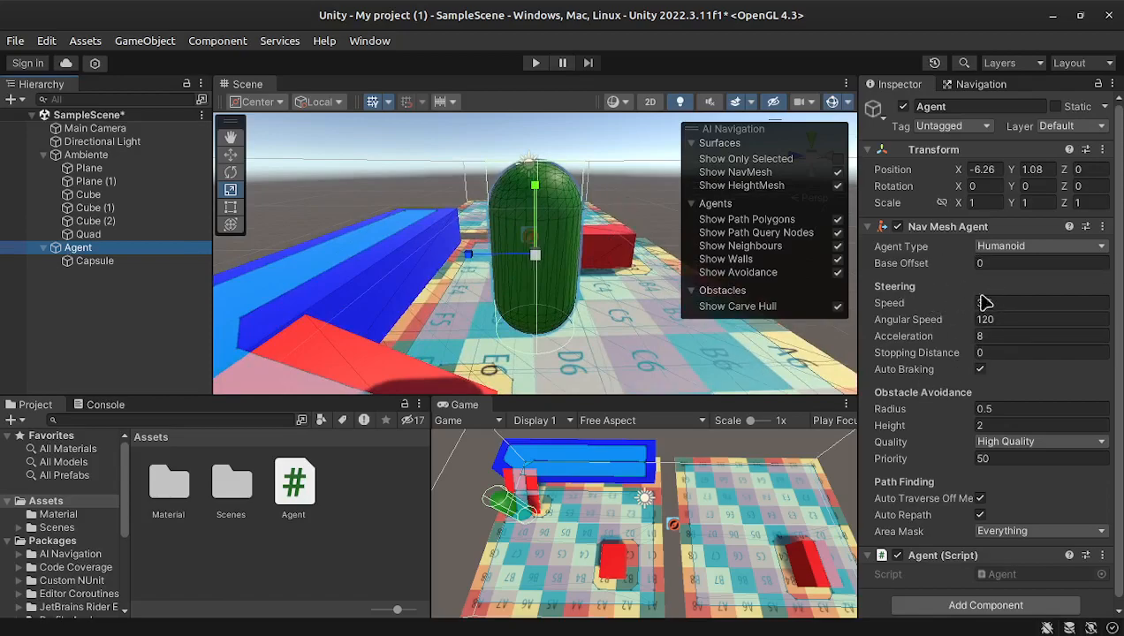
mouse_move(901, 425)
left_mouse_down()
mouse_move(874, 429)
mouse_move(888, 446)
mouse_move(883, 429)
left_mouse_up()
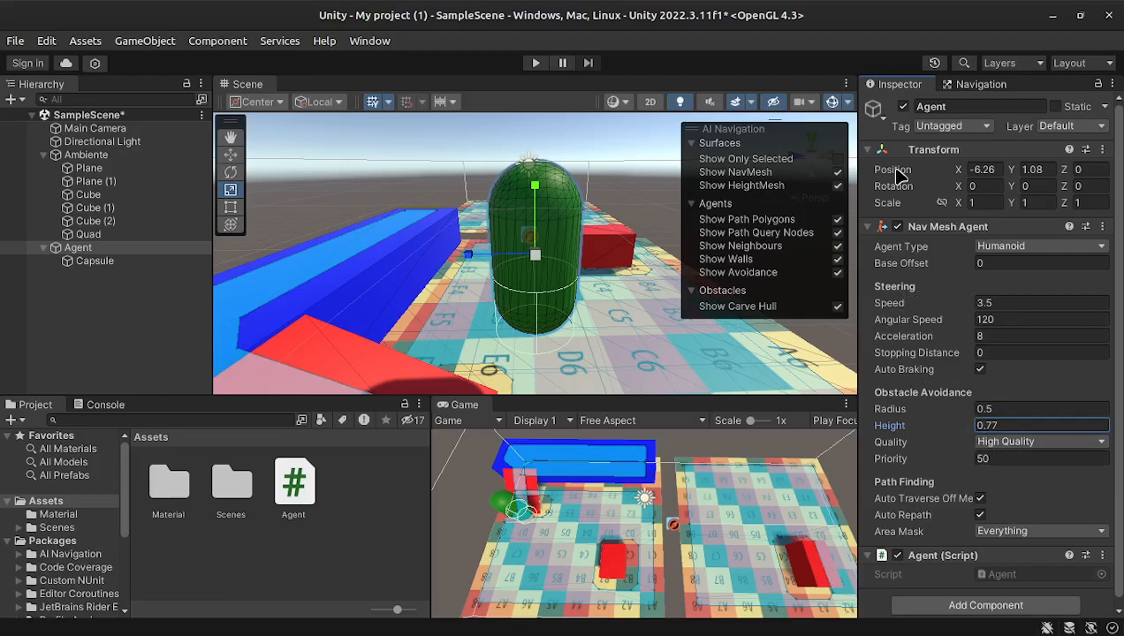
Compare the Agent's obstacle avoidance Height with the dimensions of the Humanoid agent type
left_click(967, 85)
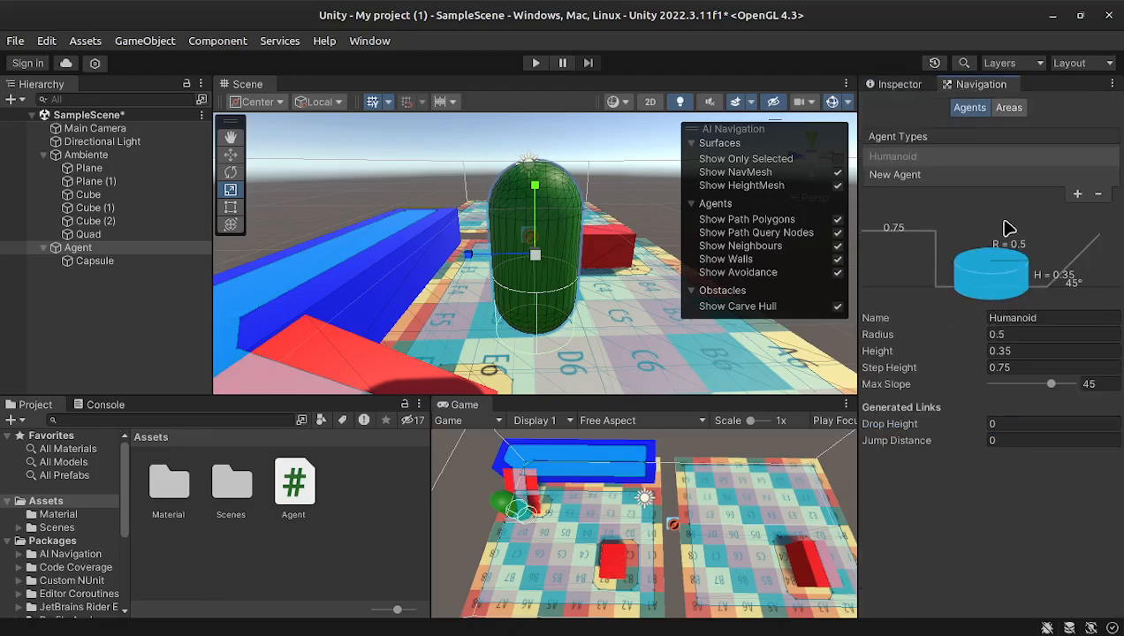
left_click(1038, 318)
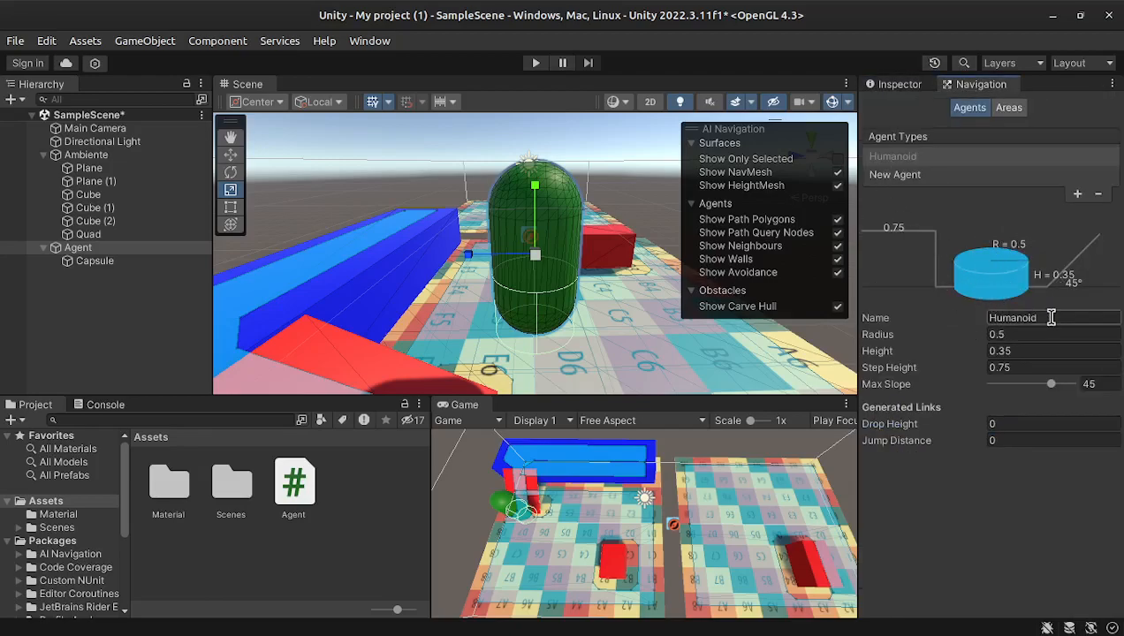
left_click(898, 84)
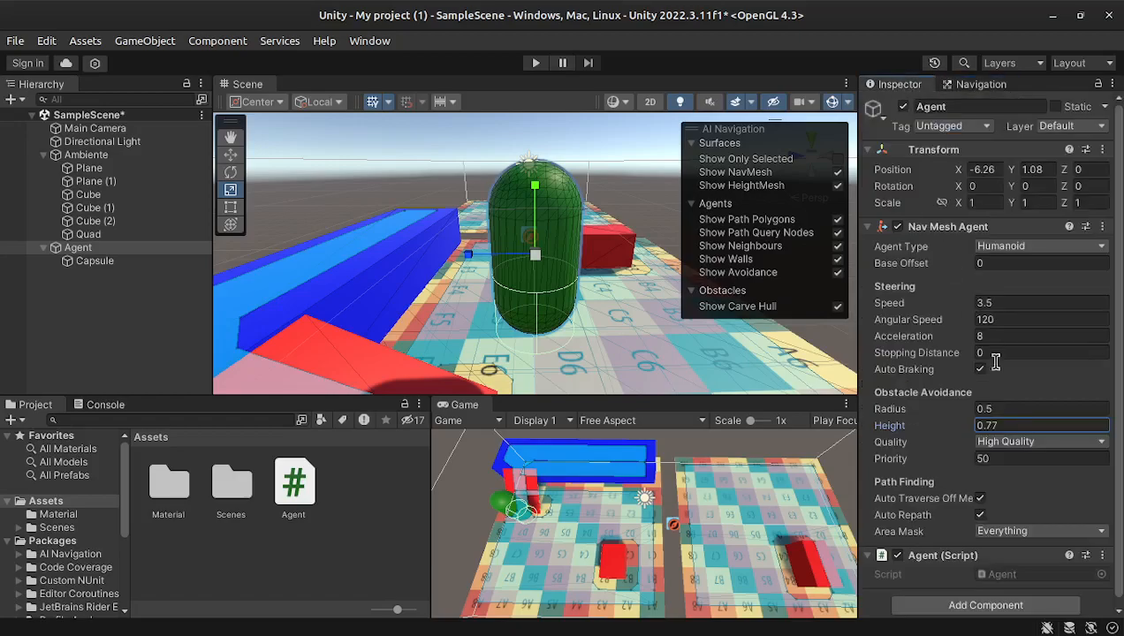
left_click(1012, 423)
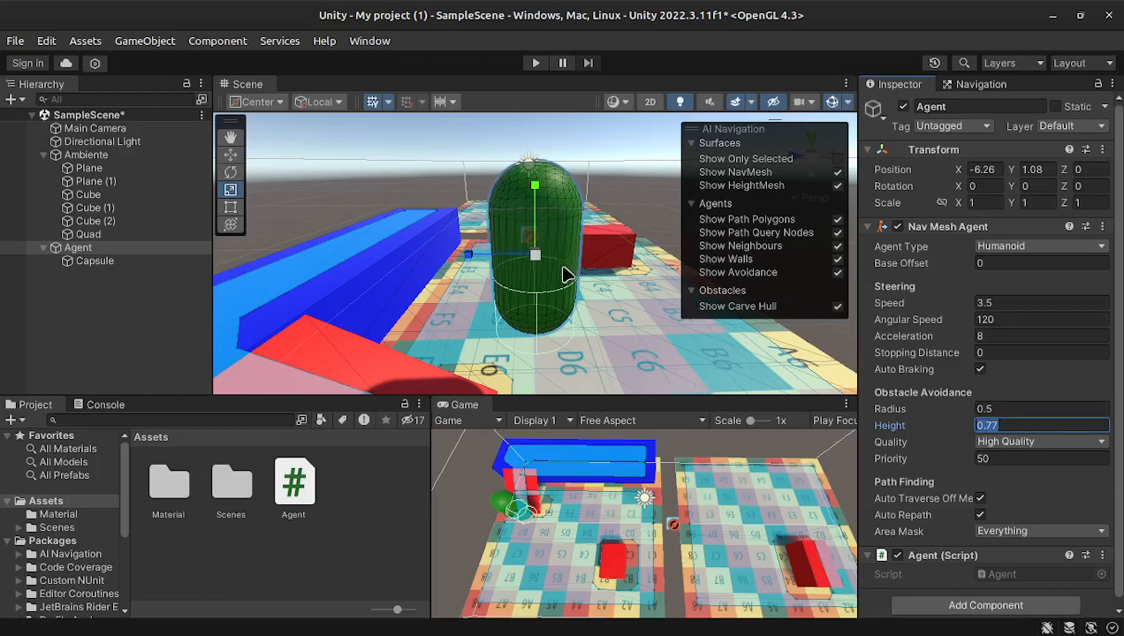
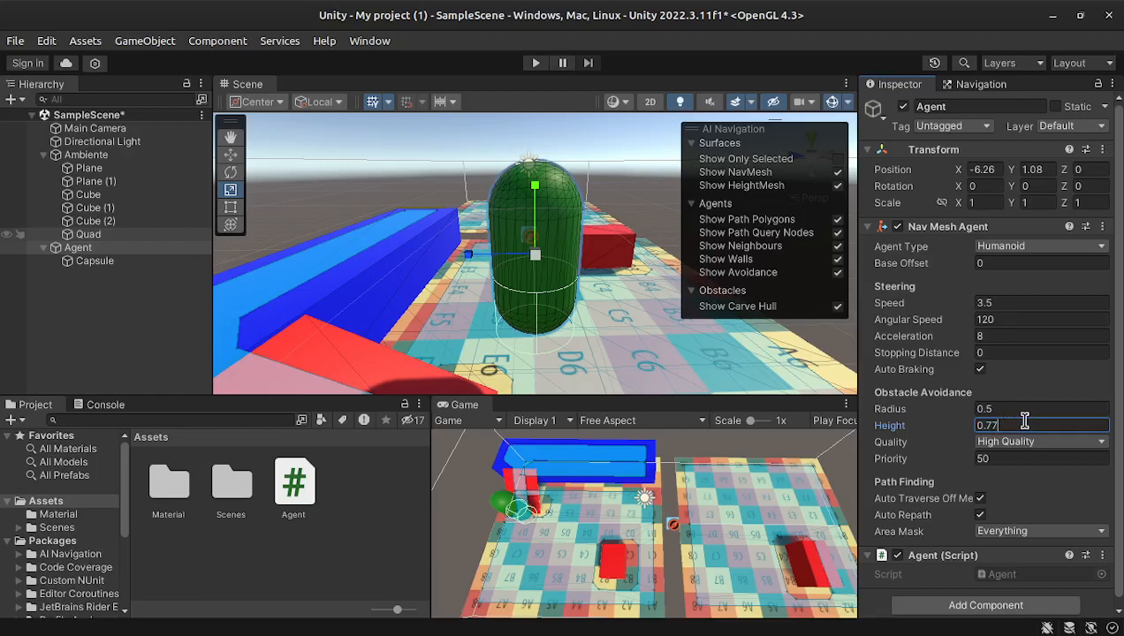
left_click_drag(1025, 421, 962, 420)
Set the Humanoid agent type's Height to 1.13 and rebake the NavMeshSurface of Ambiente
left_click(956, 86)
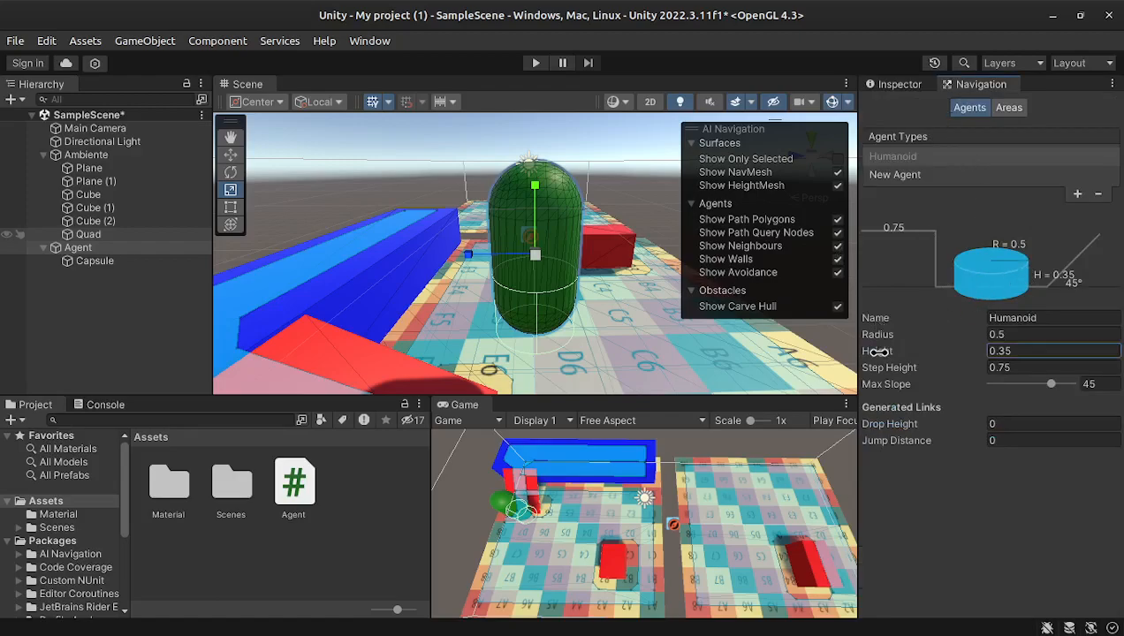
left_click_drag(880, 351, 900, 351)
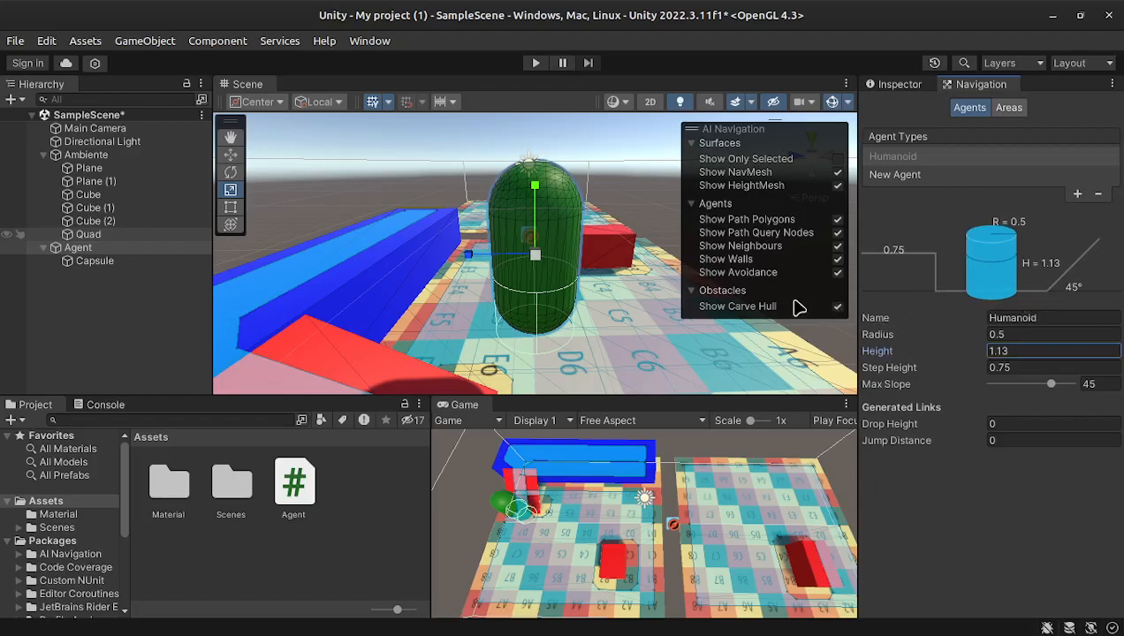
left_click(889, 85)
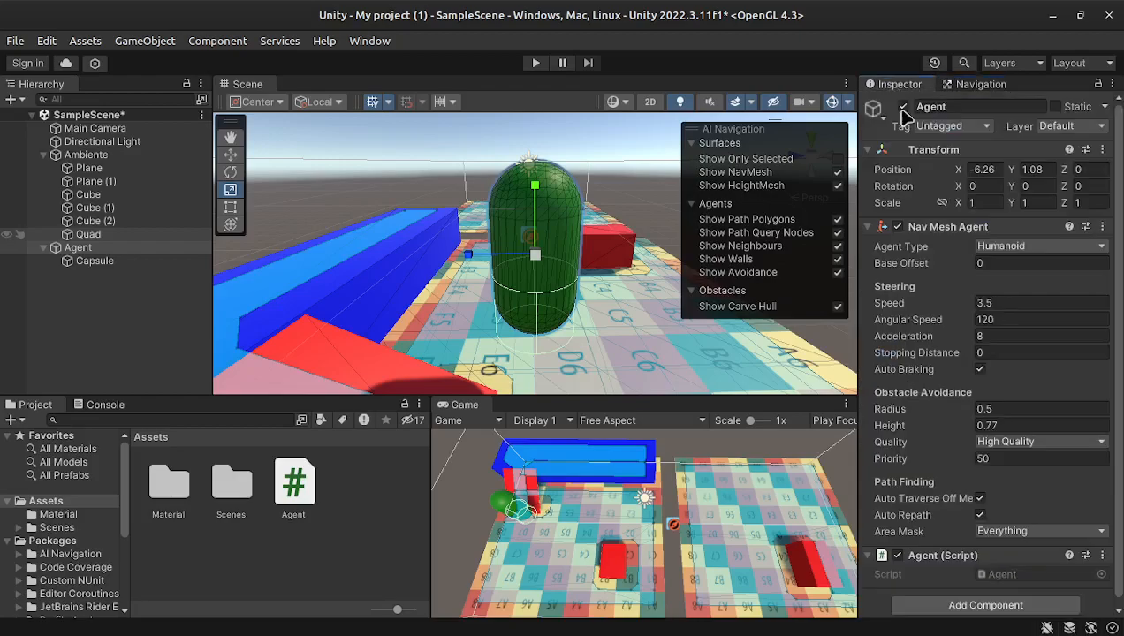
scroll(1058, 473, "down", 1)
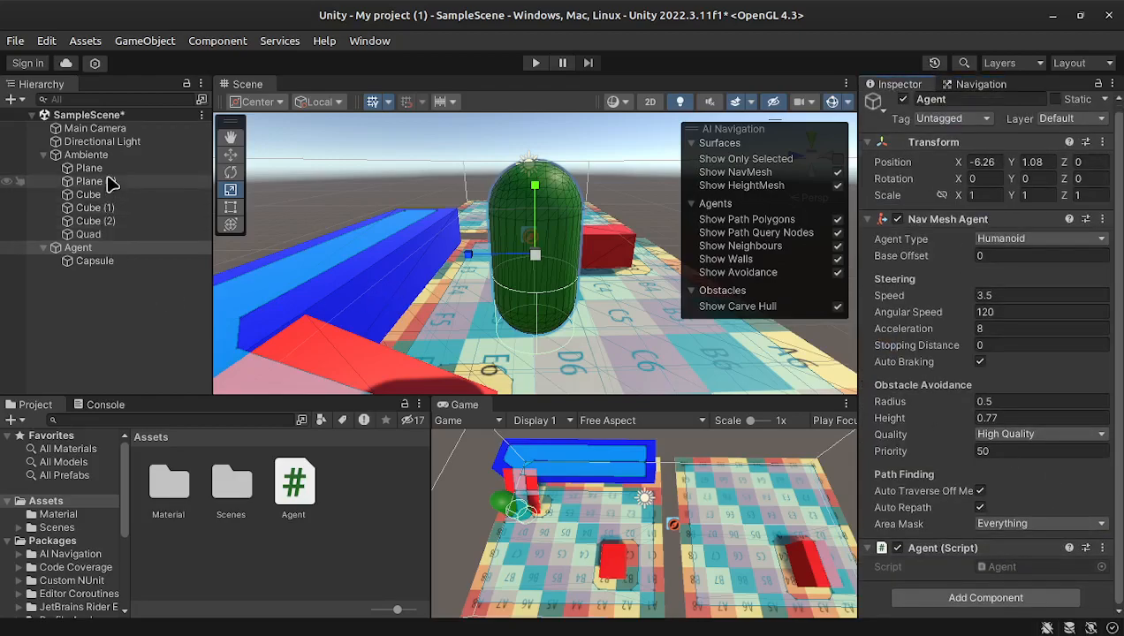
left_click(89, 155)
left_click(1074, 605)
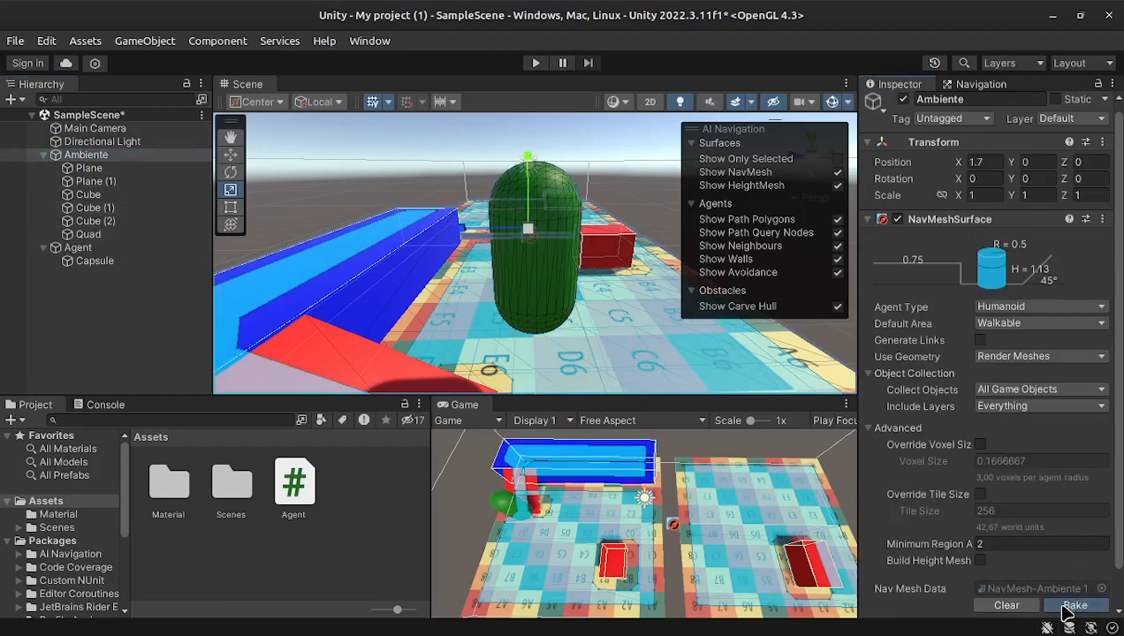
scroll(424, 331, "down", 1)
scroll(425, 338, "down", 5)
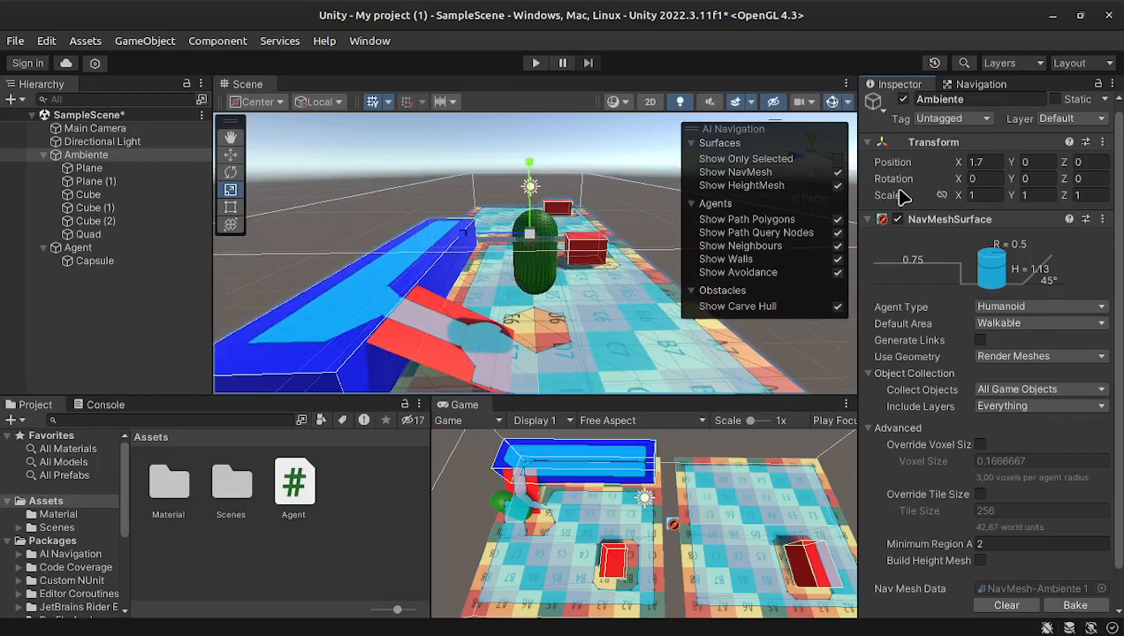
Set the Humanoid agent type's Max Slope to 11.2 and rebake the NavMeshSurface of Ambiente
left_click(987, 86)
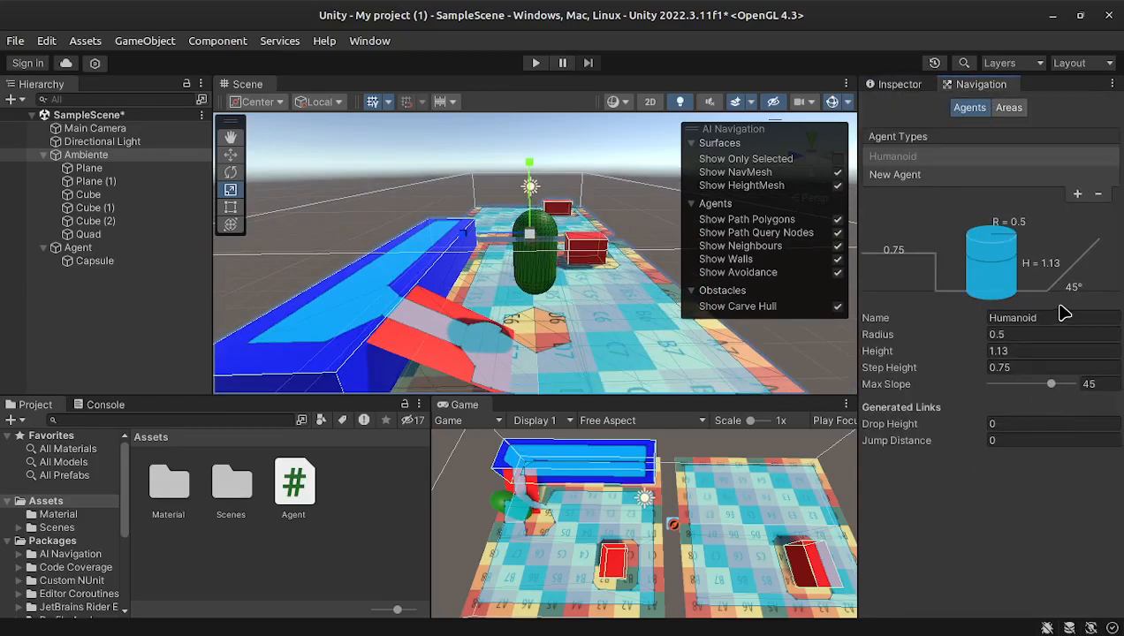
left_click_drag(1052, 384, 1009, 384)
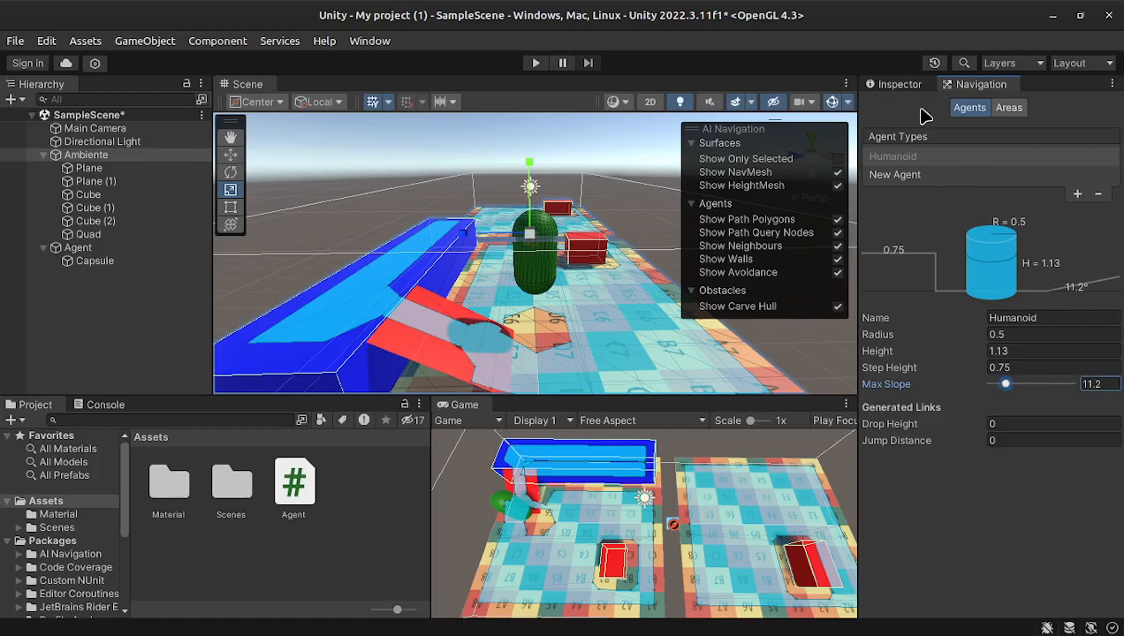
left_click(888, 84)
left_click(1075, 605)
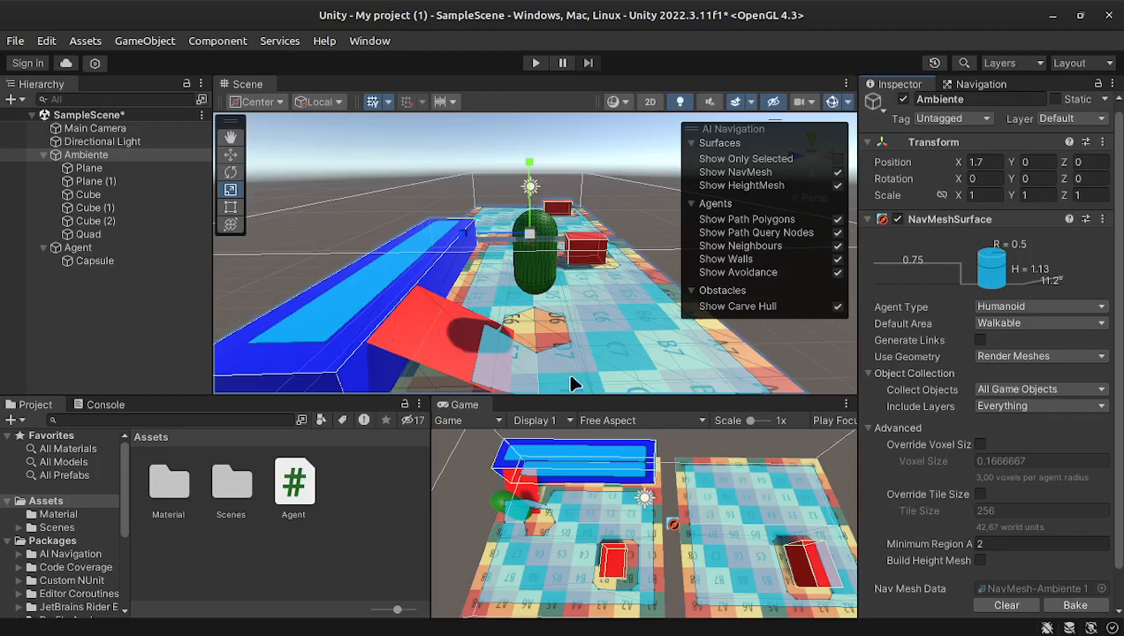
Set the Humanoid agent type's Max Slope to 45.5
left_click(977, 86)
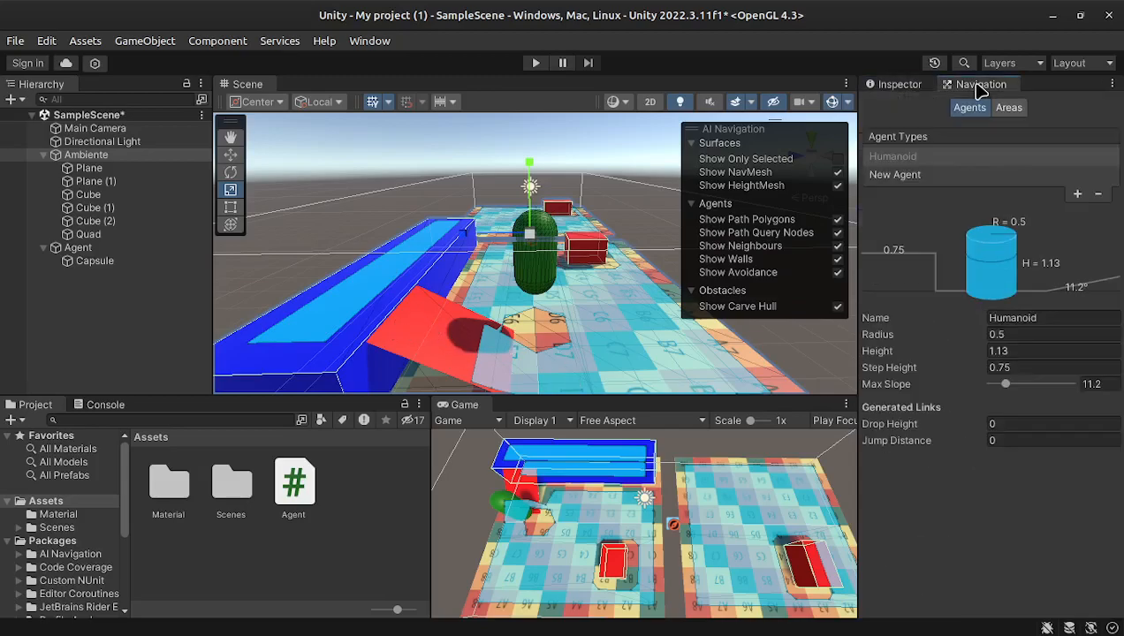
left_click_drag(1005, 383, 1051, 386)
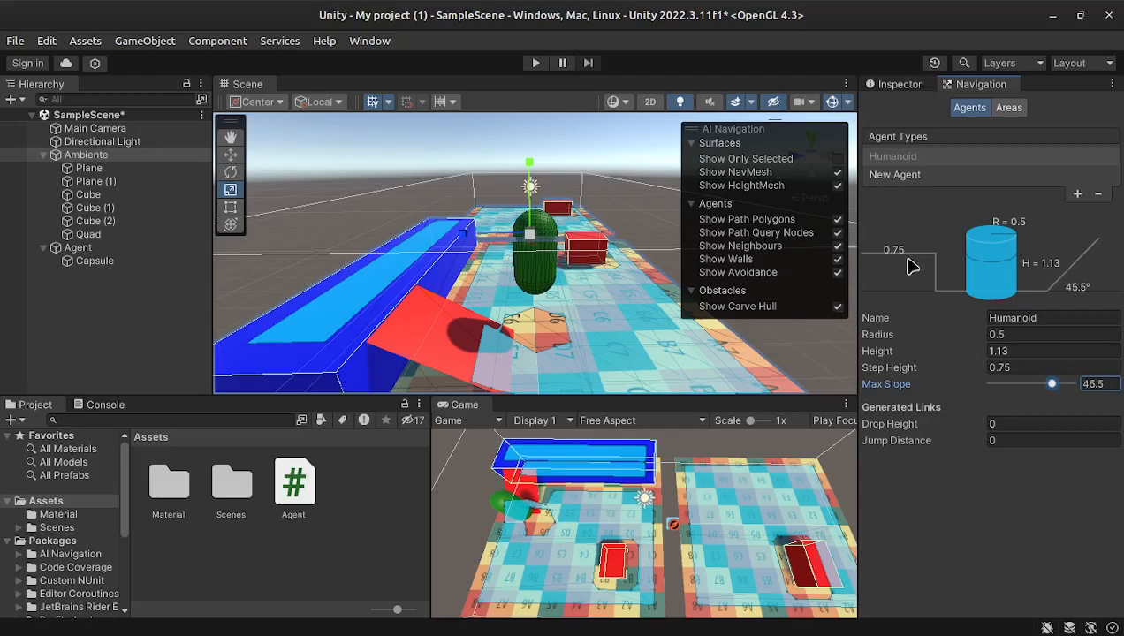
Move Cube (1) down into the floor to a Y position of about -0.17
left_click(589, 245)
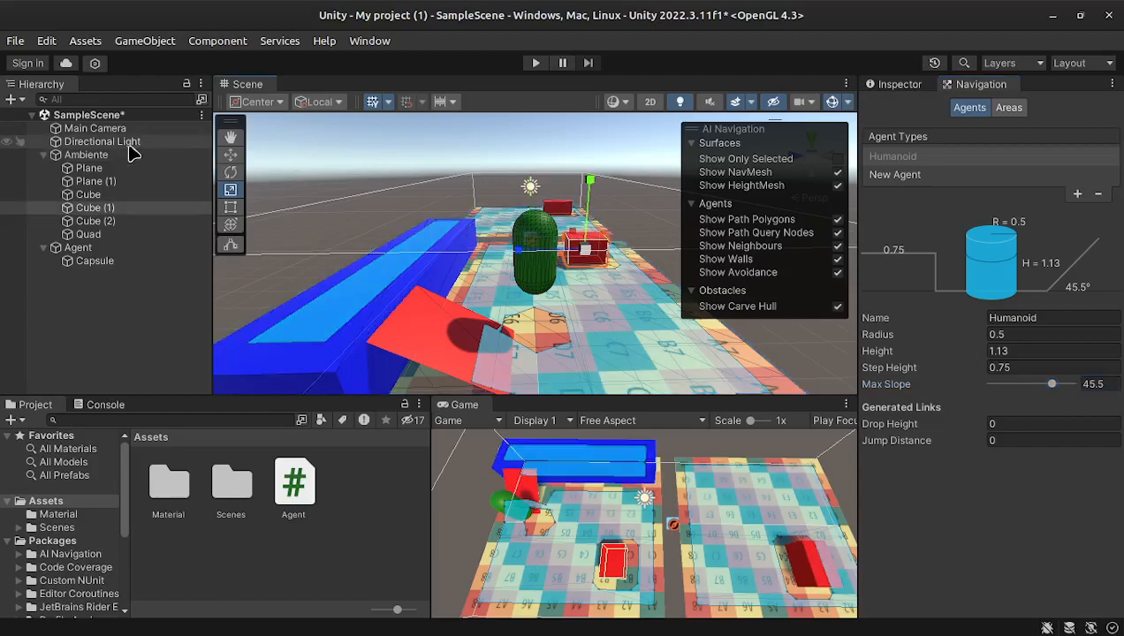
left_click(230, 155)
left_click_drag(590, 182, 591, 193)
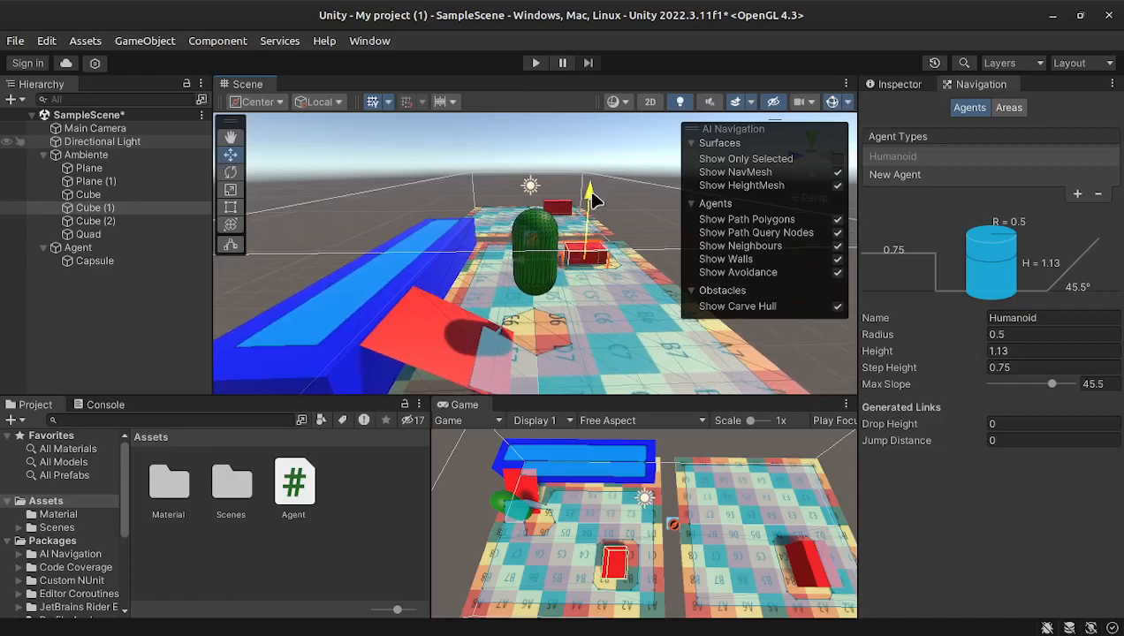
left_click_drag(591, 190, 591, 197)
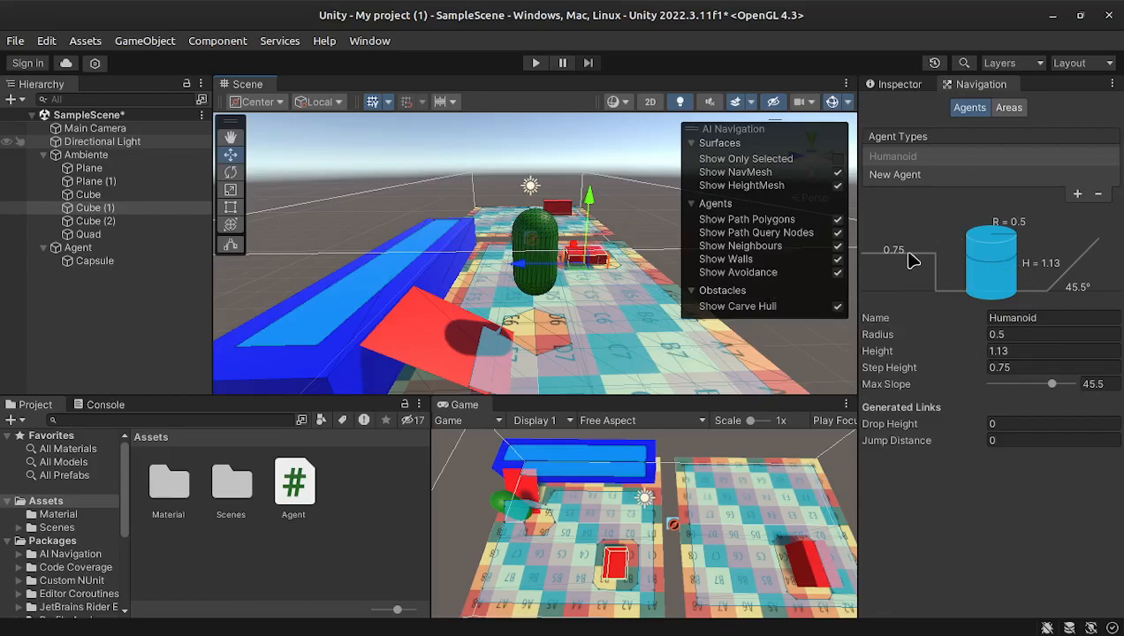
Set the Humanoid agent type's Step Height to 1.05 and rebake the NavMeshSurface of Ambiente
left_click_drag(896, 367, 923, 351)
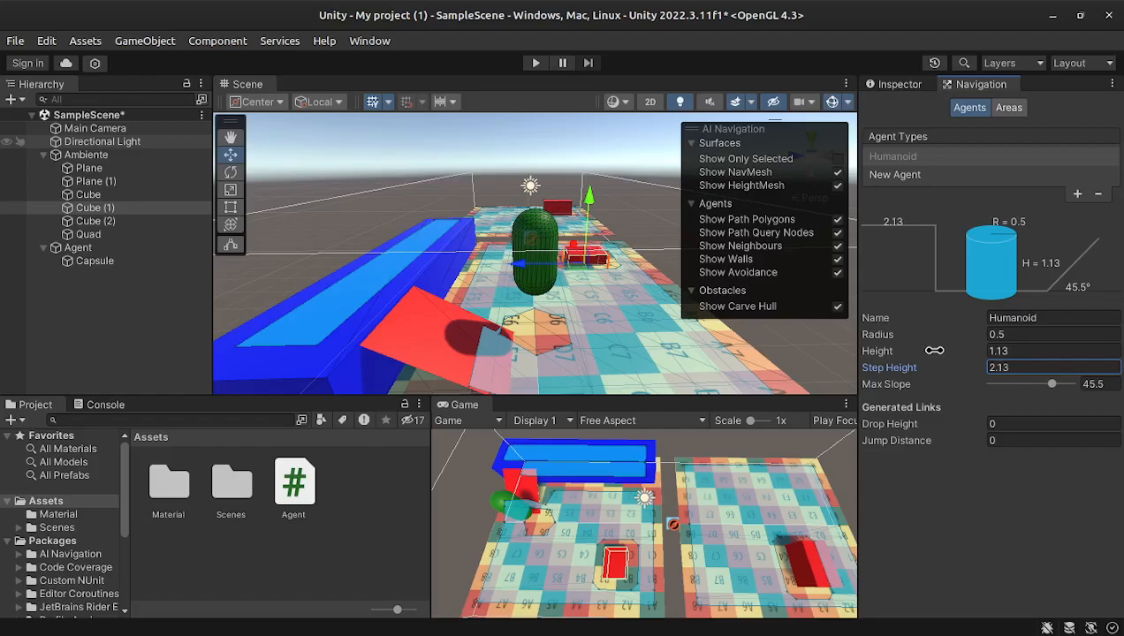
left_click_drag(925, 356, 913, 361)
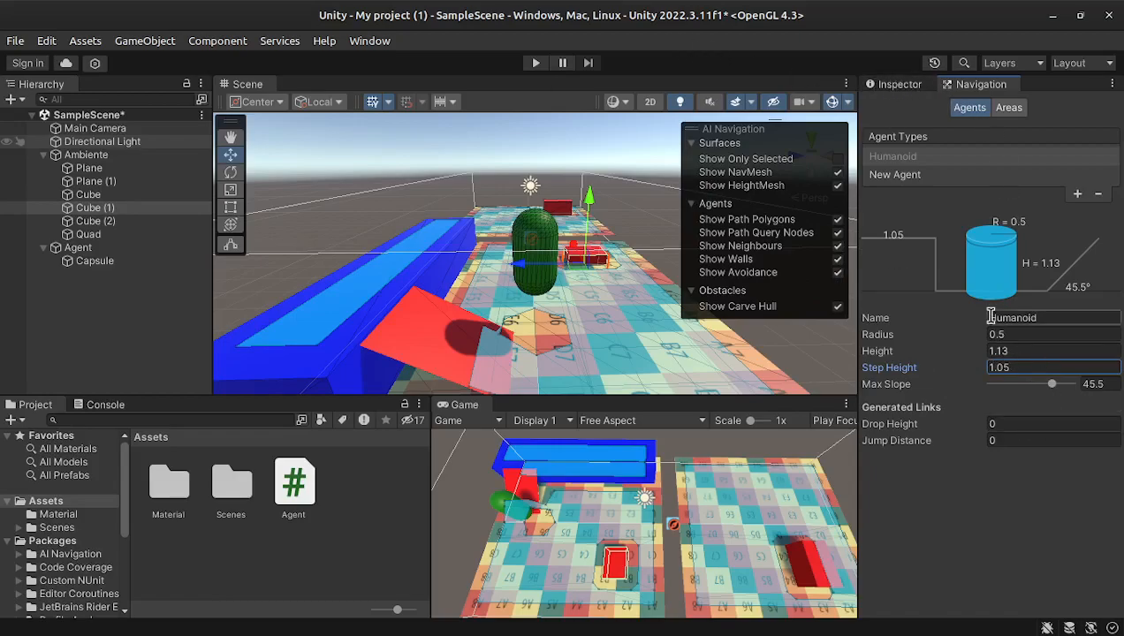
left_click(897, 85)
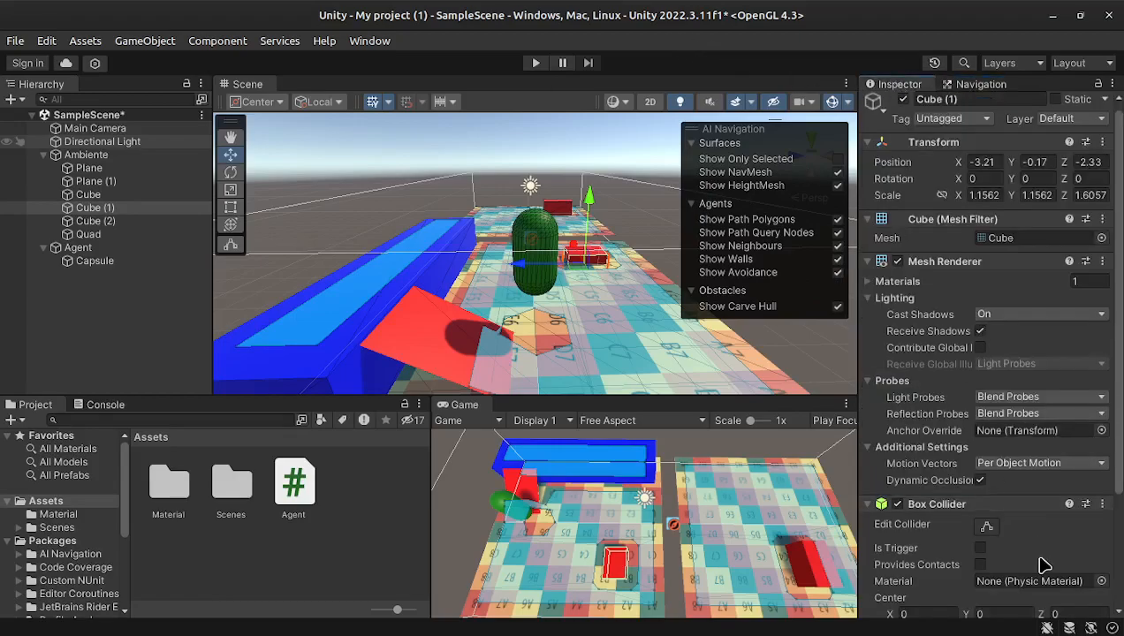
left_click(74, 155)
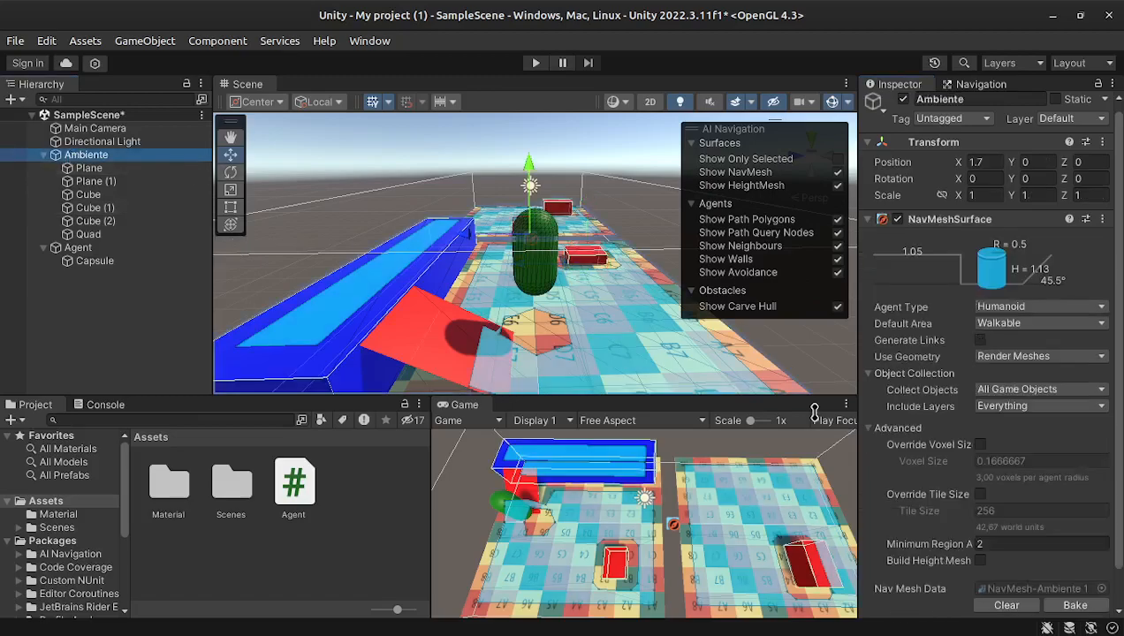
left_click(1071, 606)
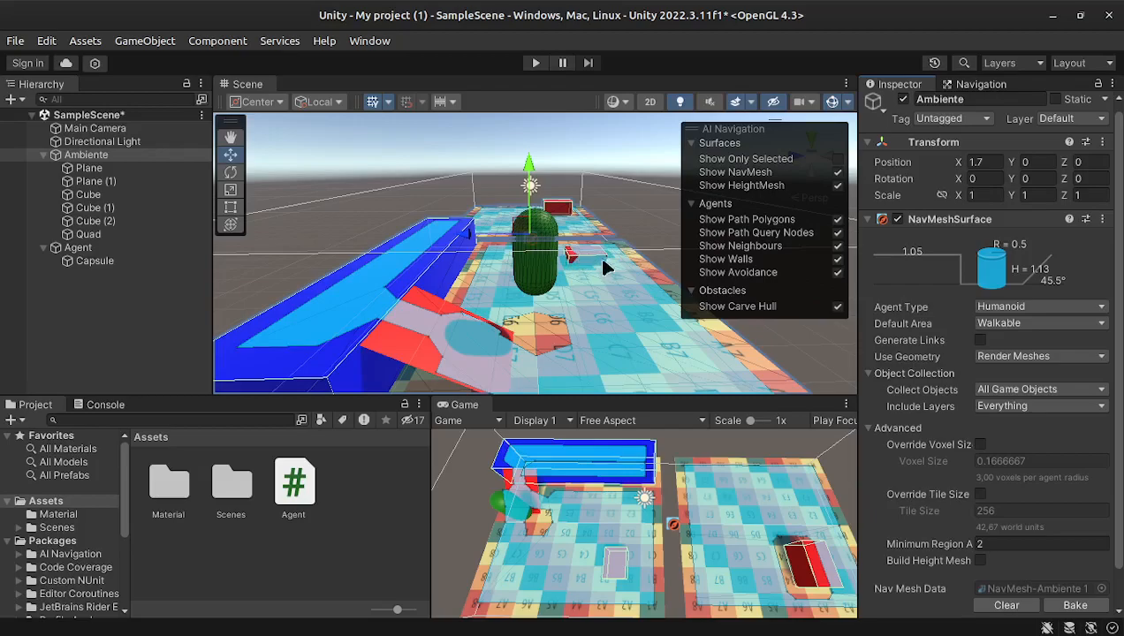
Play the scene and send the Agent across the floor and onto the lowered Cube (1)
left_click(535, 63)
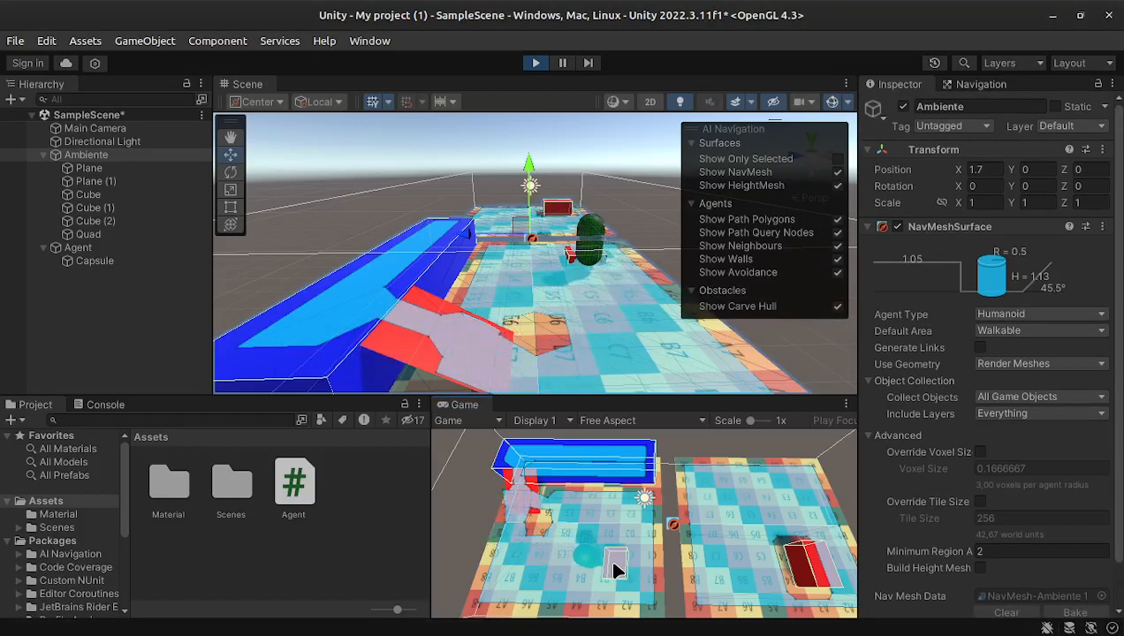
left_click(550, 576)
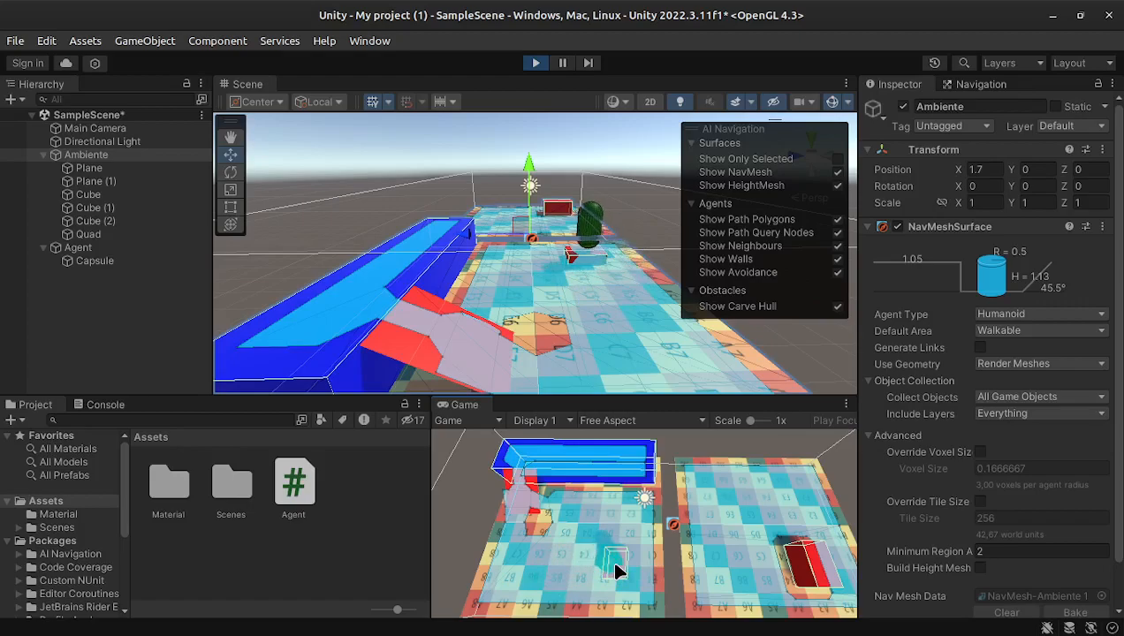
Open the navigation settings of the New Agent agent type
left_click(977, 86)
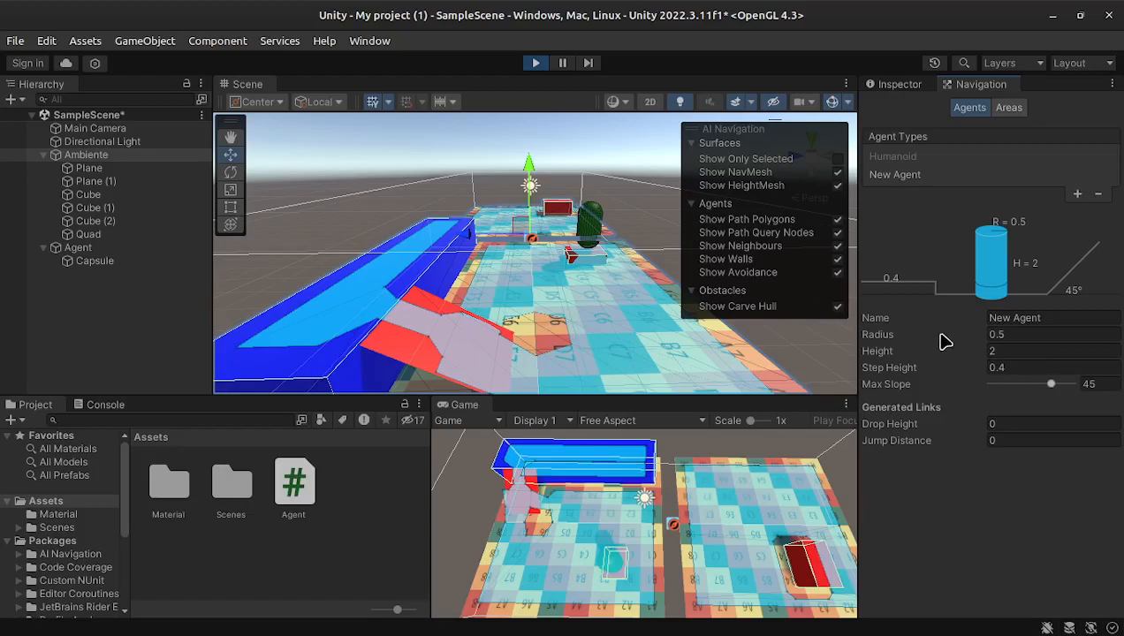
left_click(994, 365)
left_click(1013, 347)
left_click(1014, 348)
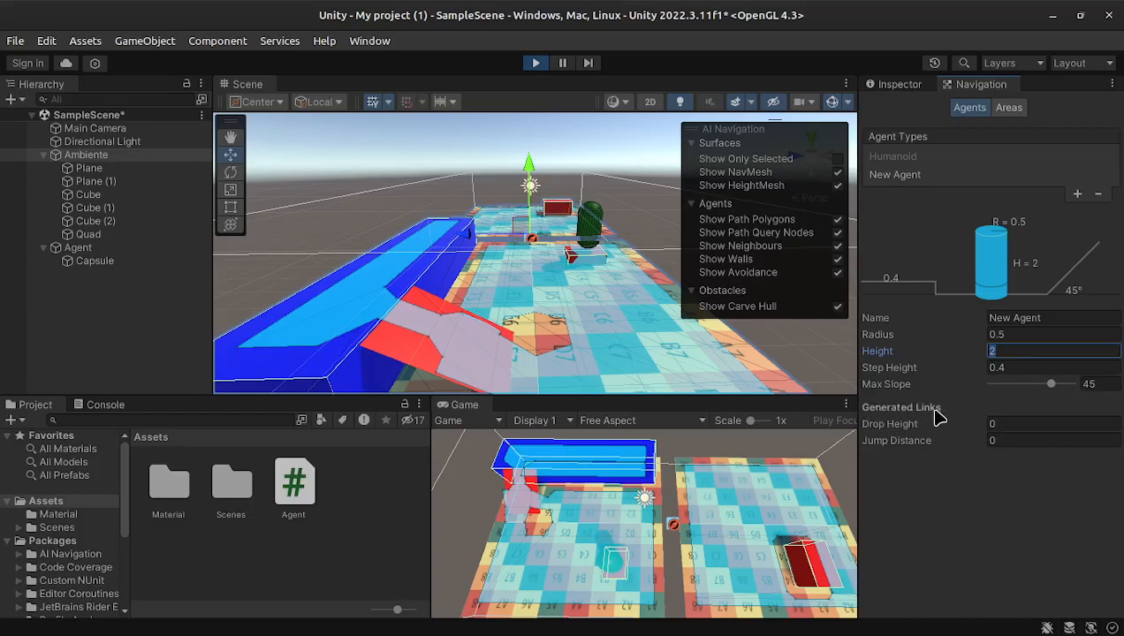
left_click_drag(568, 288, 375, 305, "alt")
left_click_drag(696, 329, 495, 333, "alt")
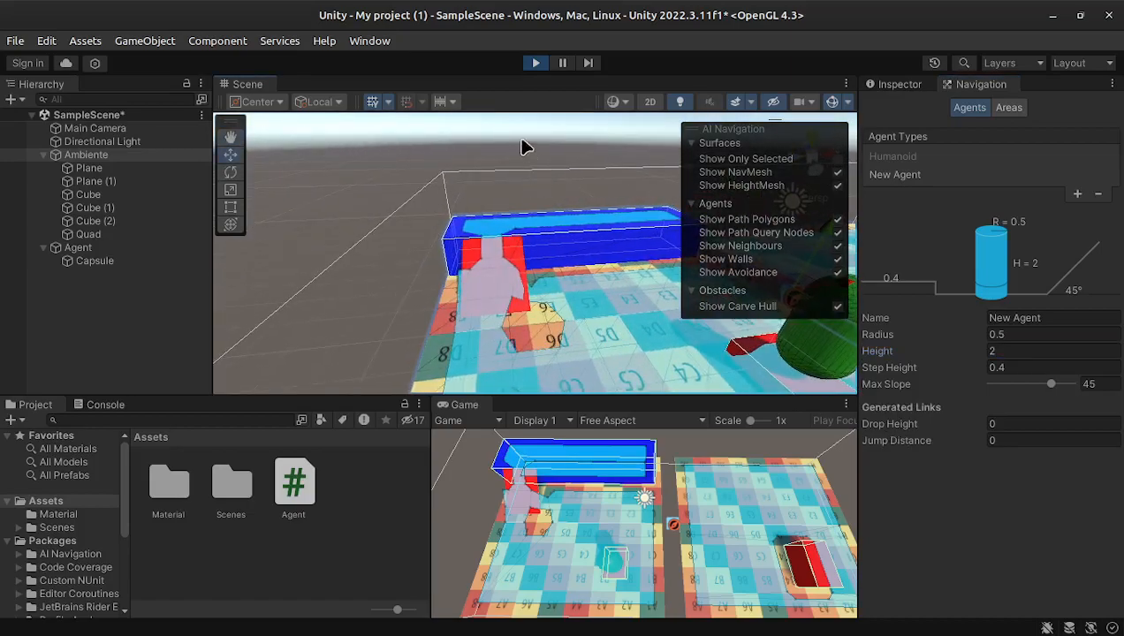
Exit play mode and return to editing the scene
left_click(535, 63)
left_click(230, 136)
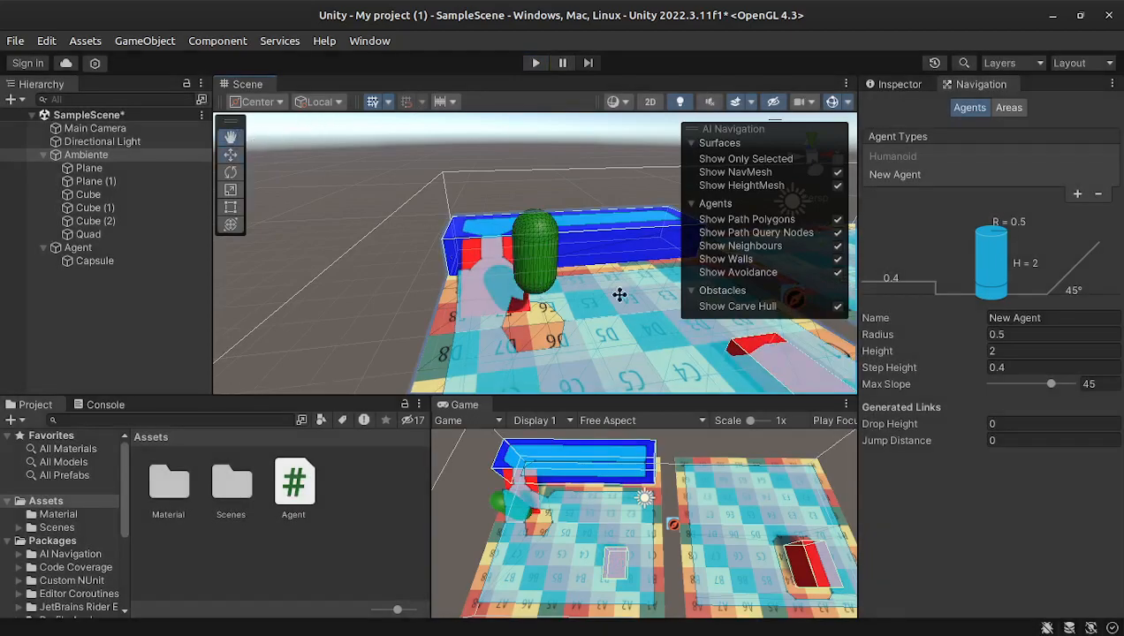
left_click_drag(614, 298, 276, 248, "alt")
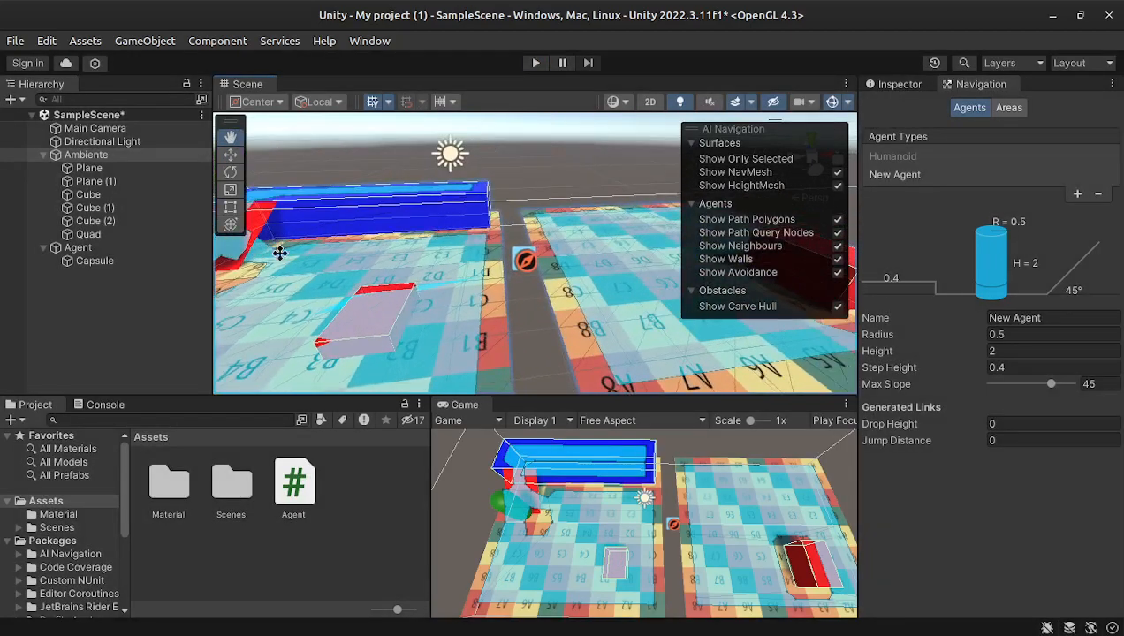
scroll(537, 318, "down", 8)
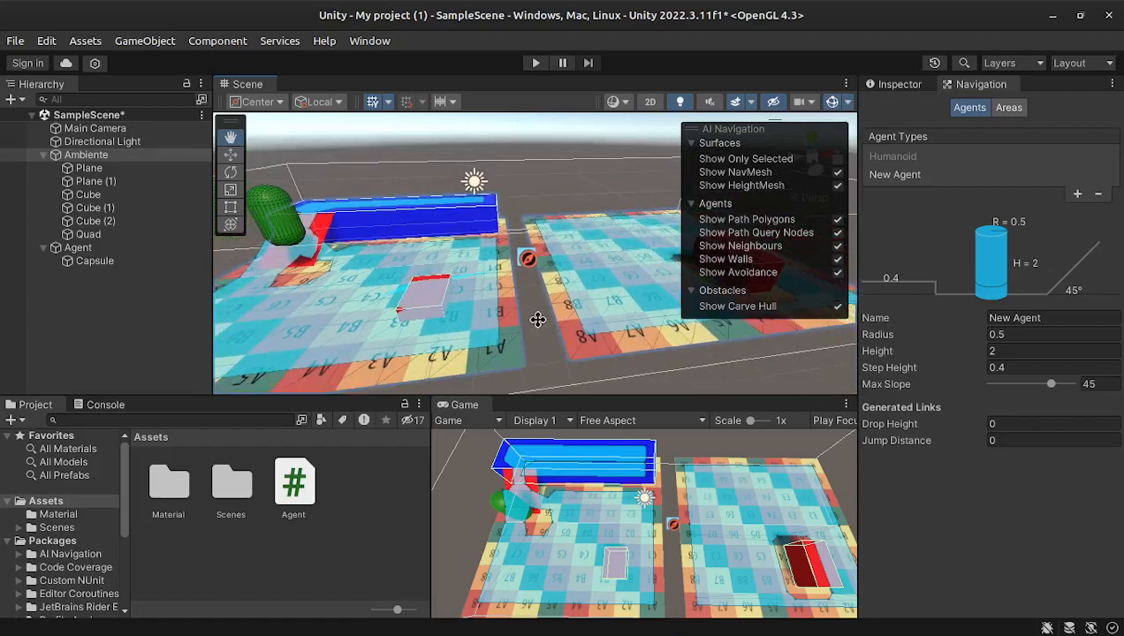
Rename the New Agent navigation agent type to Robo
left_click(104, 158)
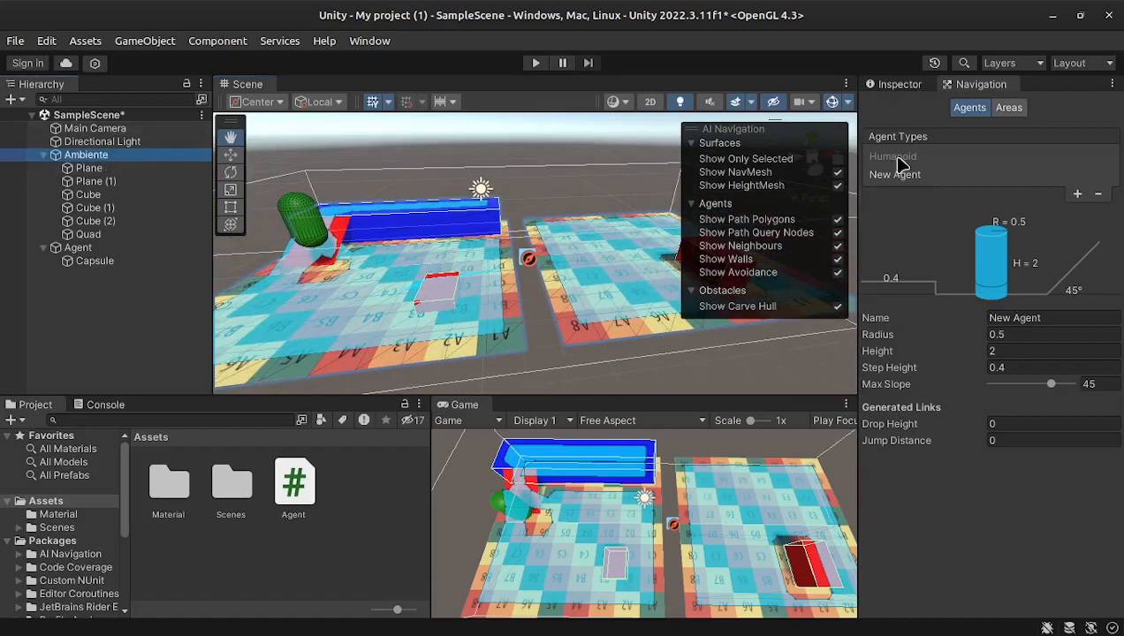
left_click(897, 84)
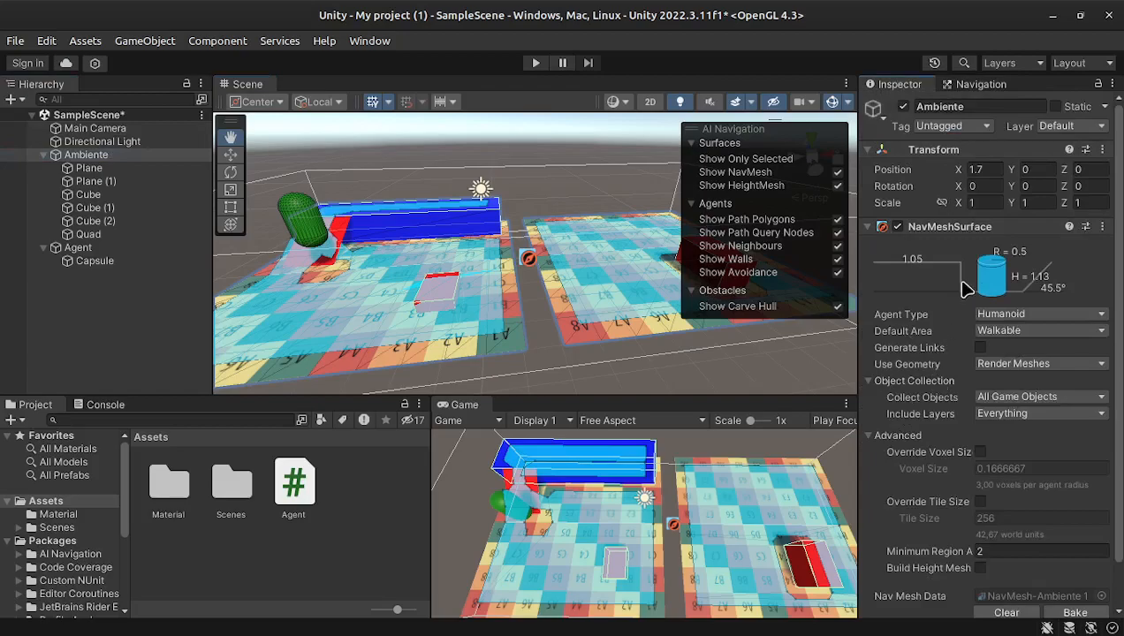
left_click(976, 85)
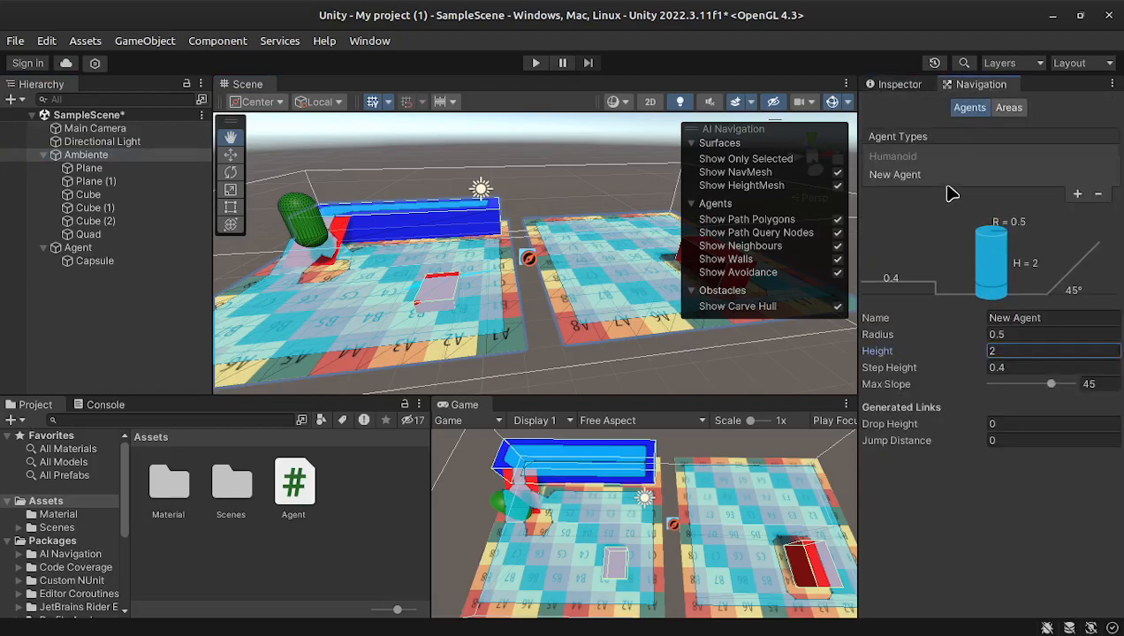
left_click(919, 176)
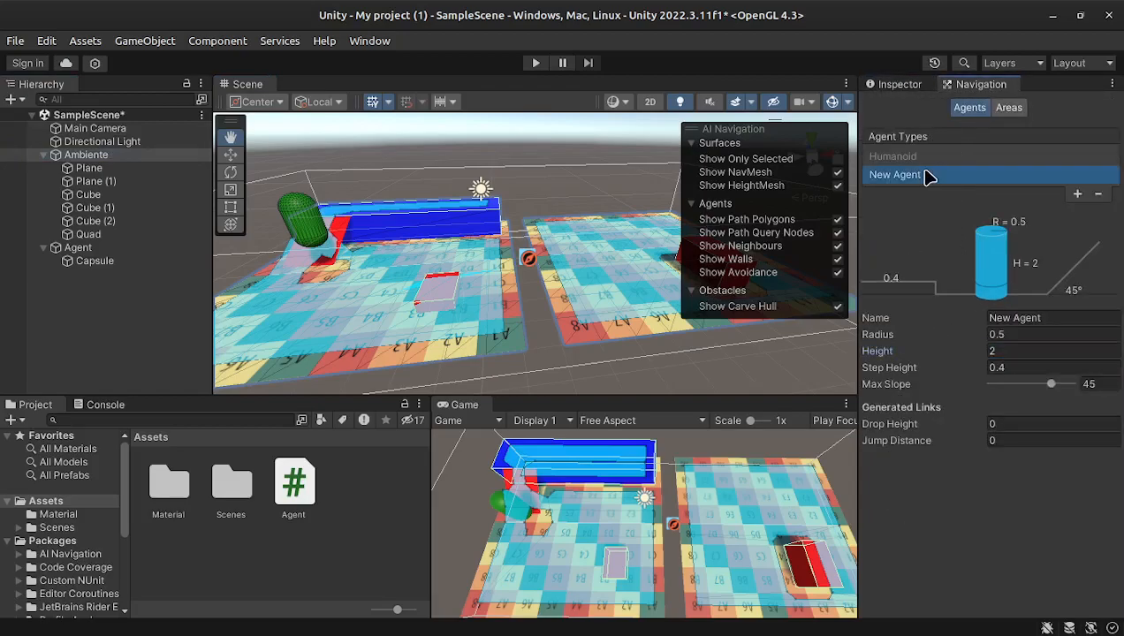
left_click(1006, 318)
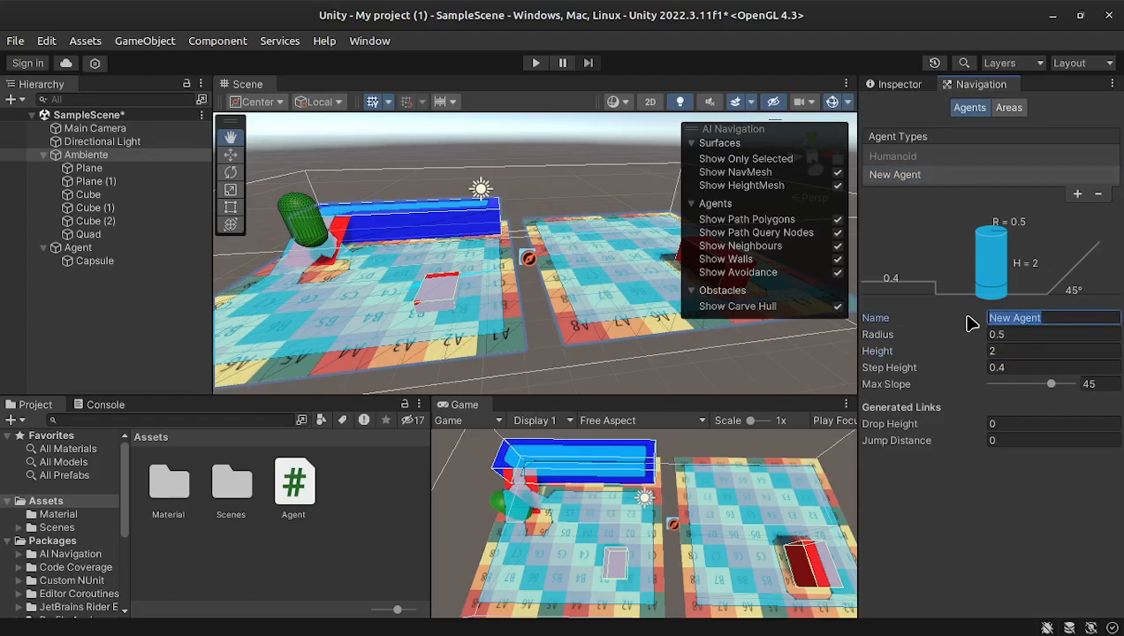
type("Rob")
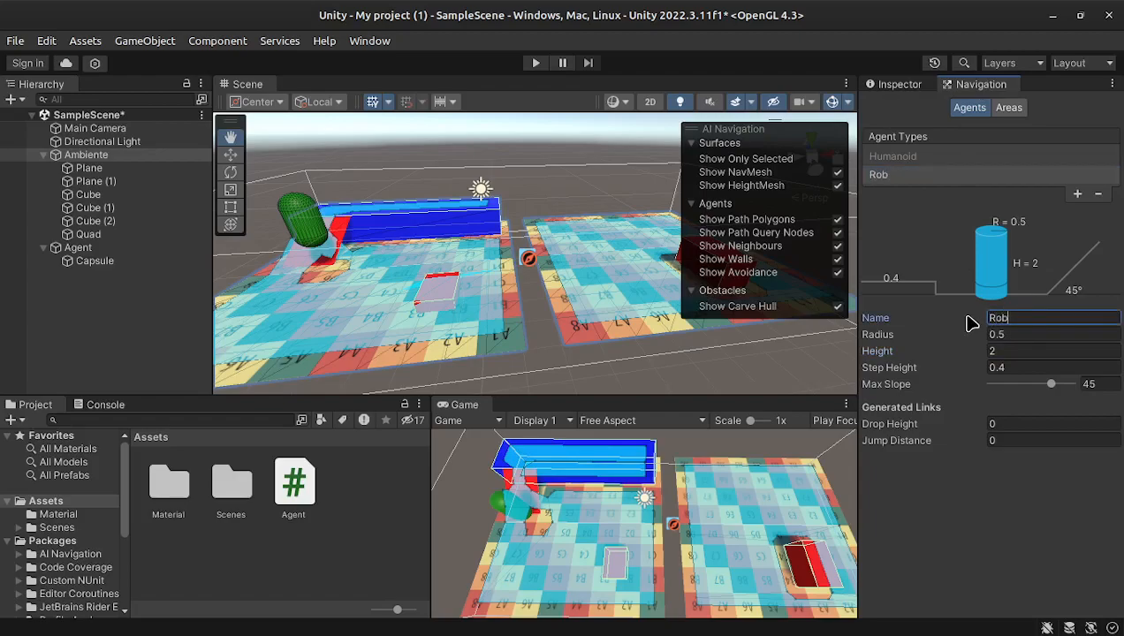
left_click(919, 159)
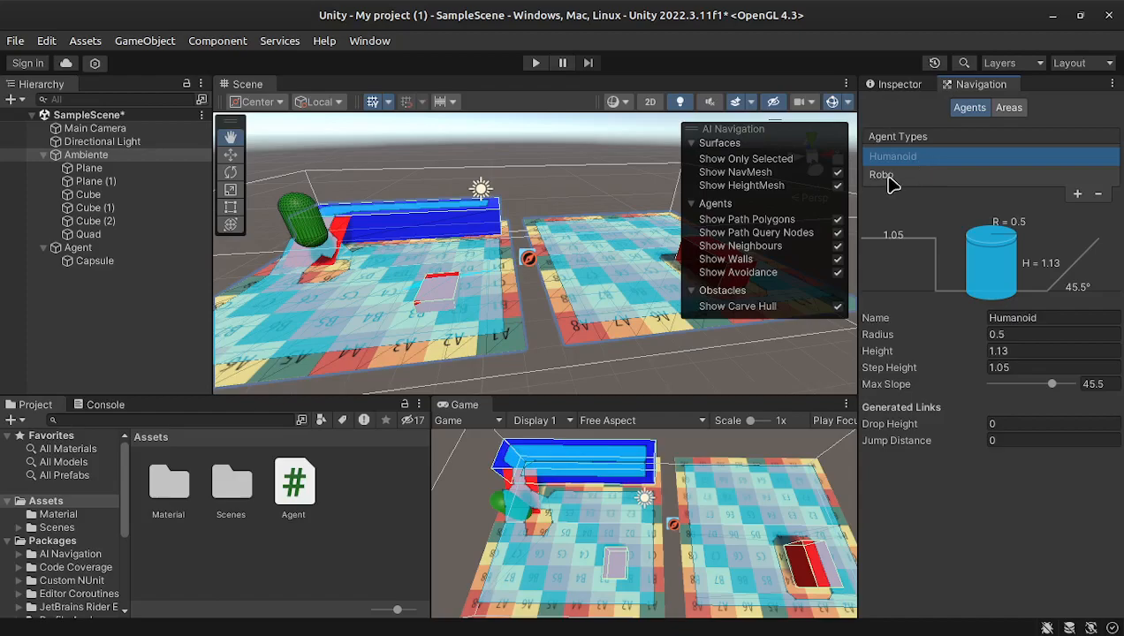
left_click(887, 175)
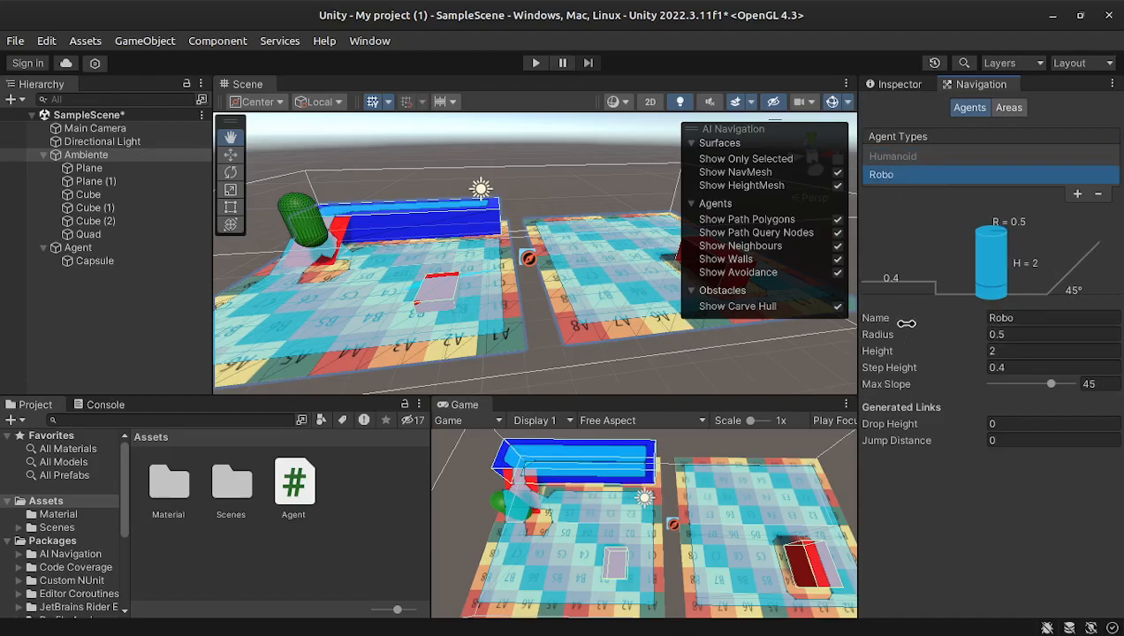
Set the Robo agent's radius to 0.28, height to 0.18, step height to 0.001 and max slope to 20.5
left_click_drag(892, 335, 832, 343)
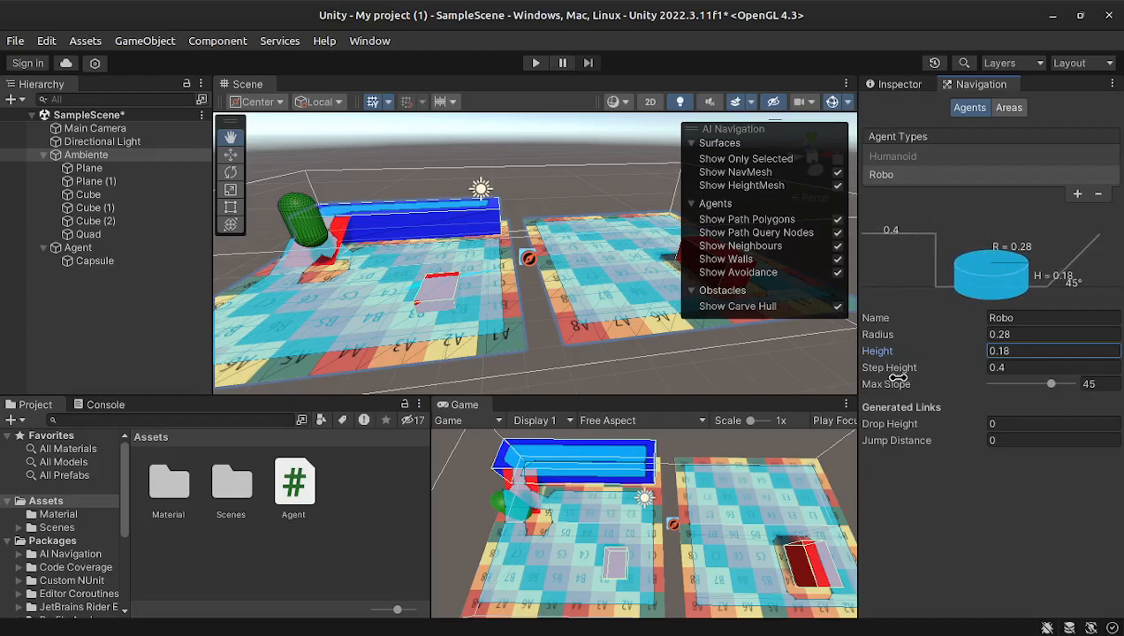
left_click_drag(899, 371, 320, 380)
left_click_drag(1024, 391, 1018, 391)
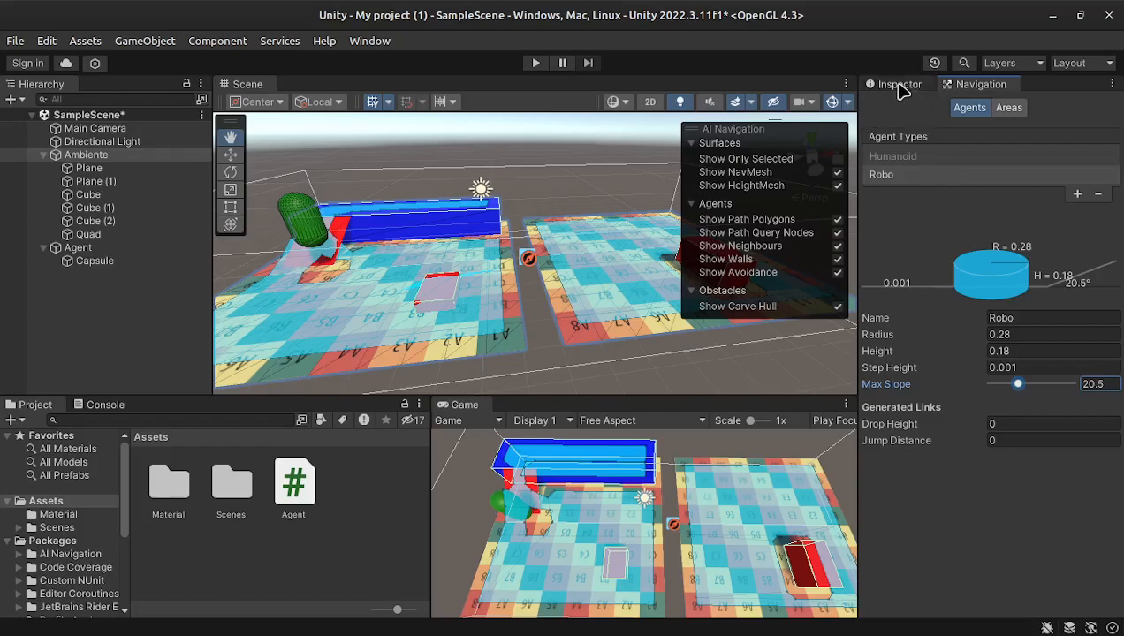
Assign the Robo agent type to Ambiente's NavMeshSurface and bake the NavMesh
left_click(93, 156)
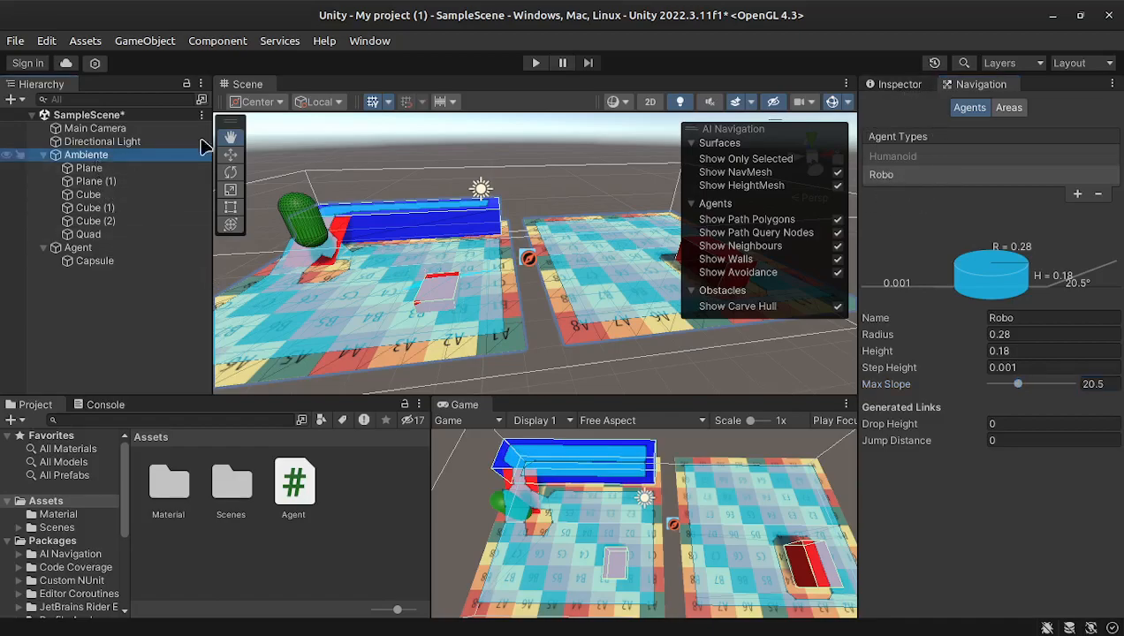
left_click(912, 84)
left_click(1038, 316)
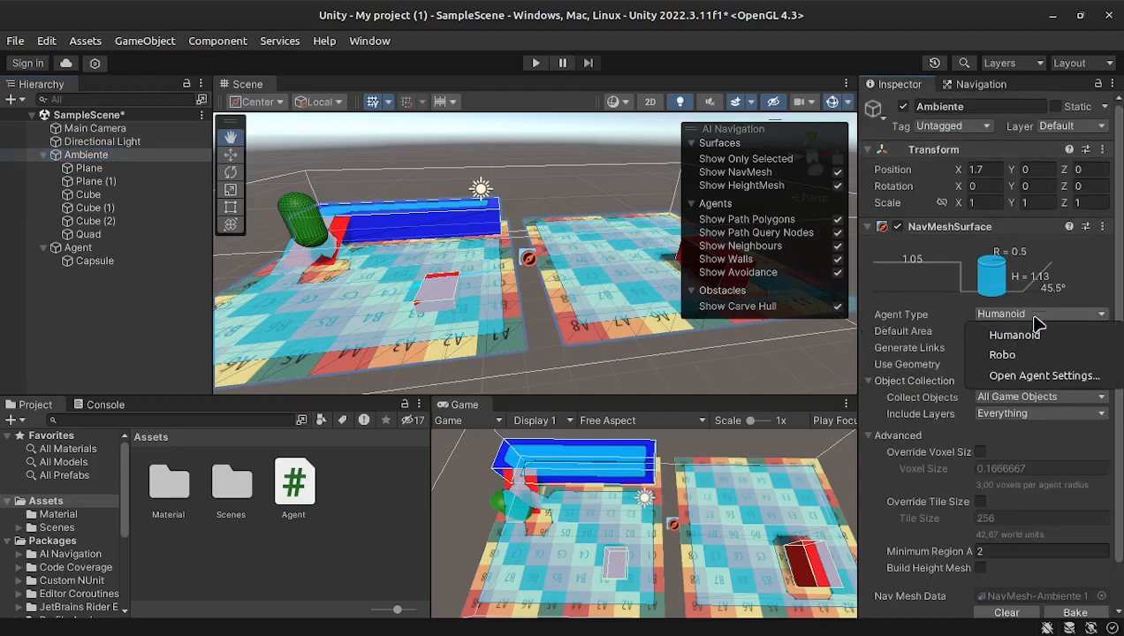
left_click(1032, 358)
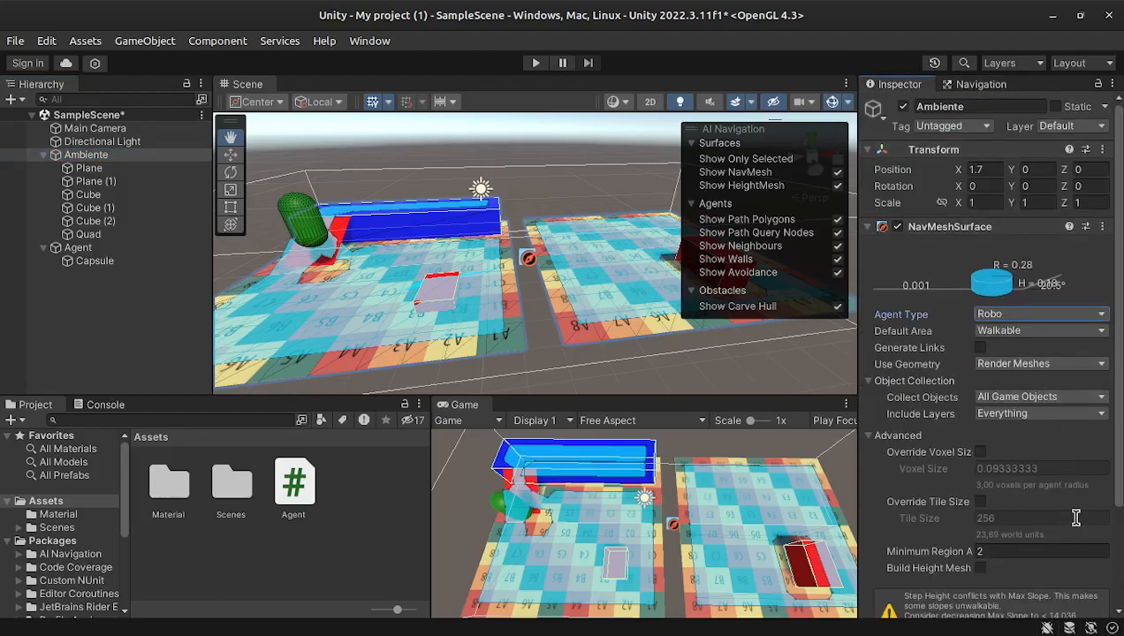
scroll(1072, 523, "down", 3)
left_click(1075, 566)
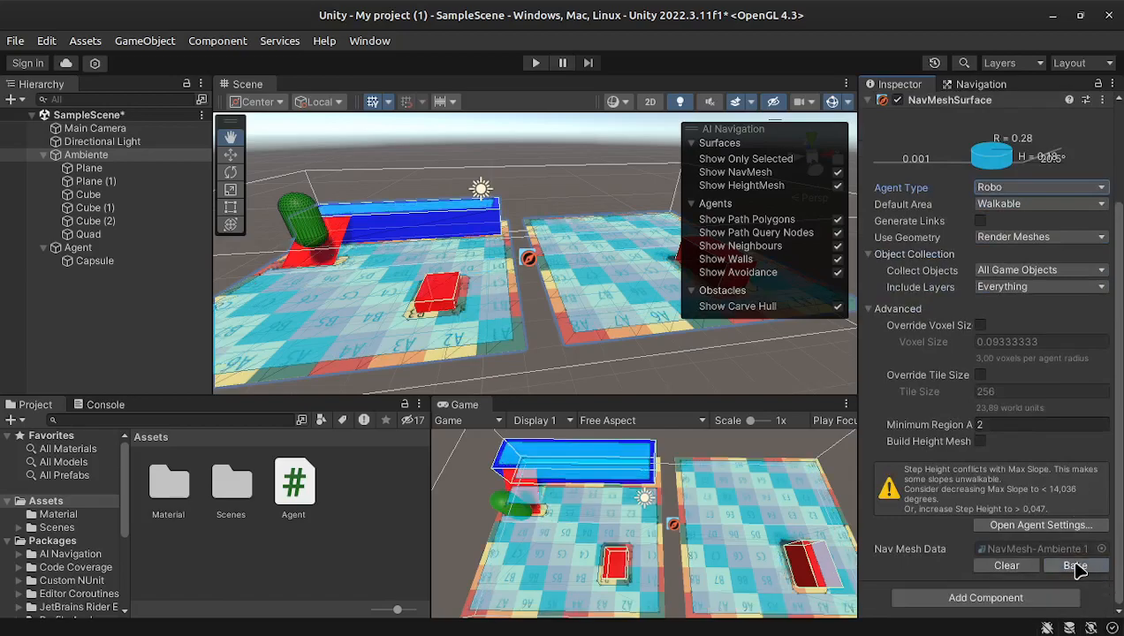
Switch Ambiente's NavMeshSurface agent type back to Humanoid and review the Default Area options, keeping Walkable
left_click(990, 187)
left_click(1011, 221)
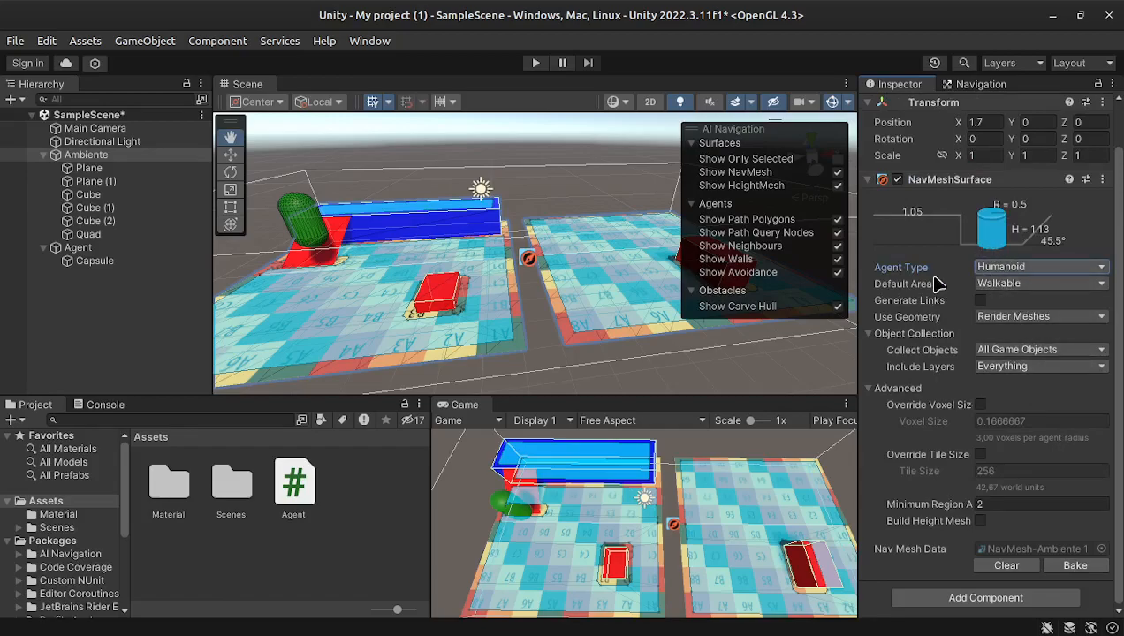
left_click(1015, 270)
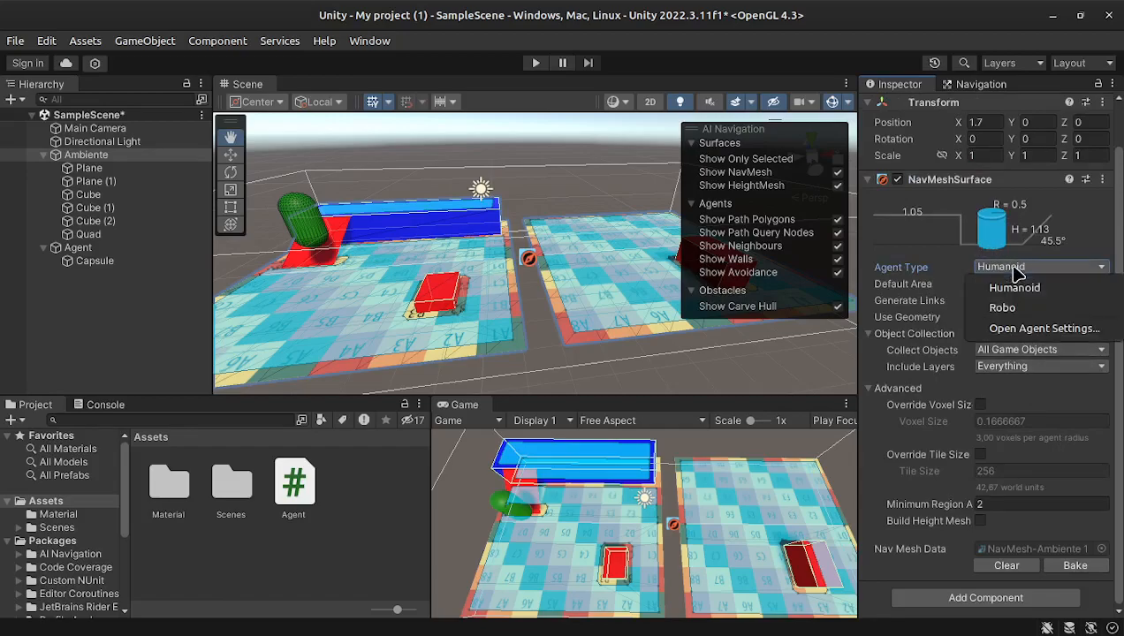
left_click(1015, 286)
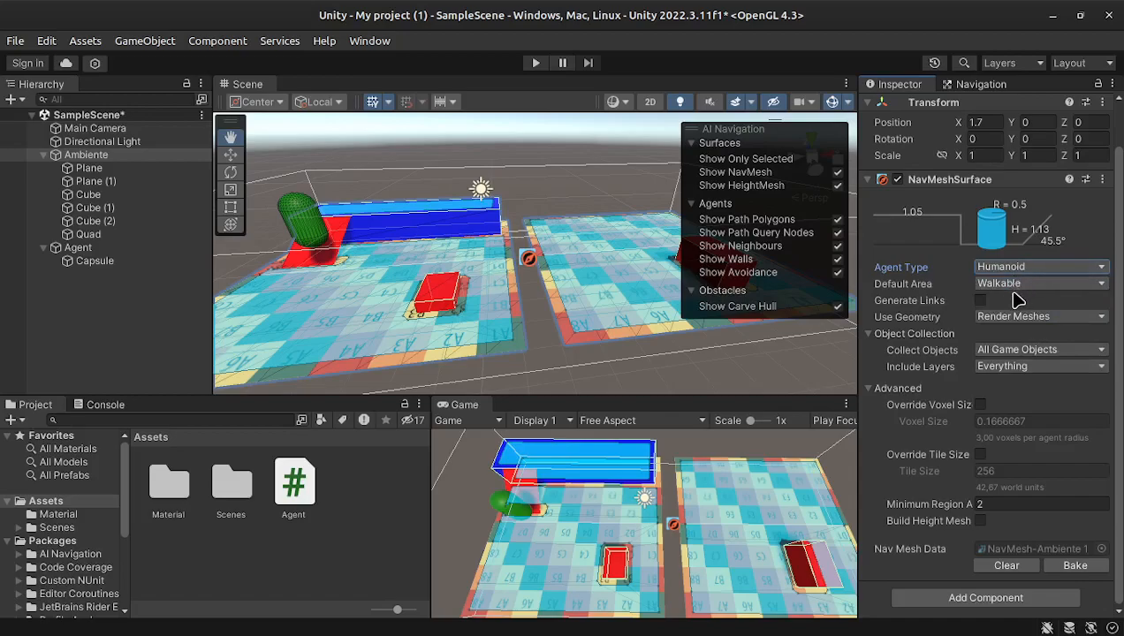
left_click(1016, 283)
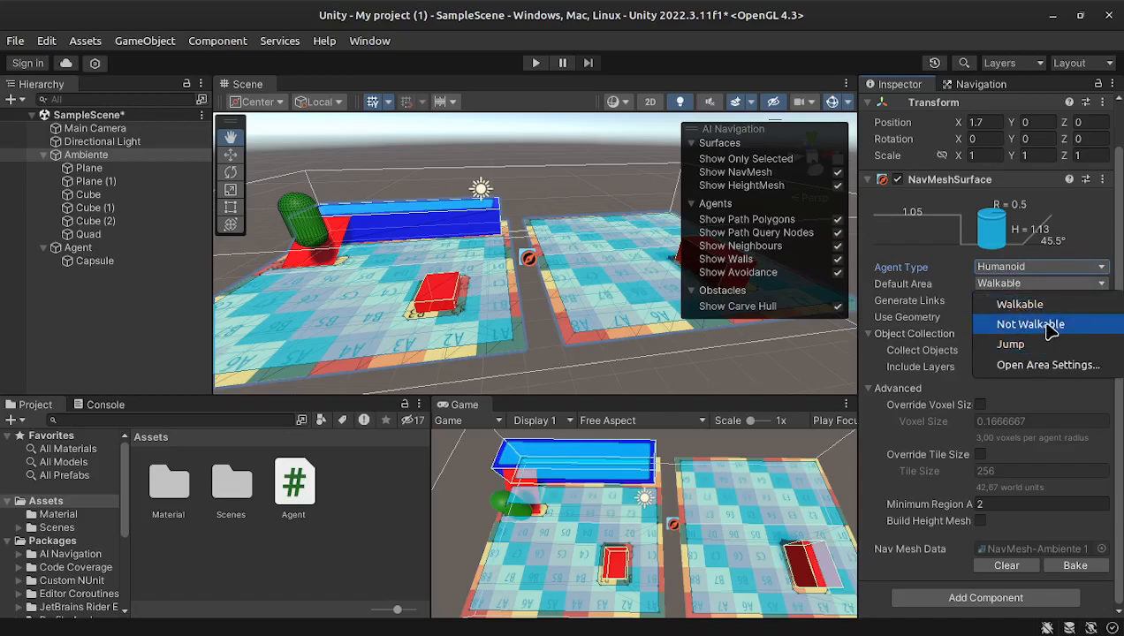
left_click(910, 255)
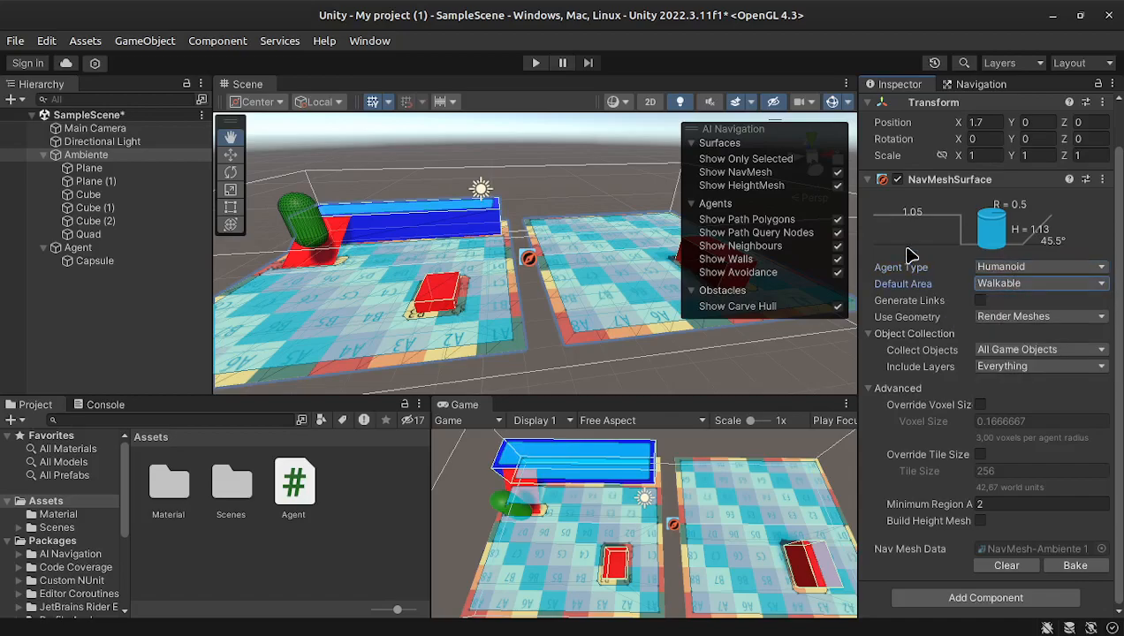
Enable Generate Links on Ambiente's NavMeshSurface and rebake the NavMesh for the Humanoid agent
scroll(1023, 414, "up", 1)
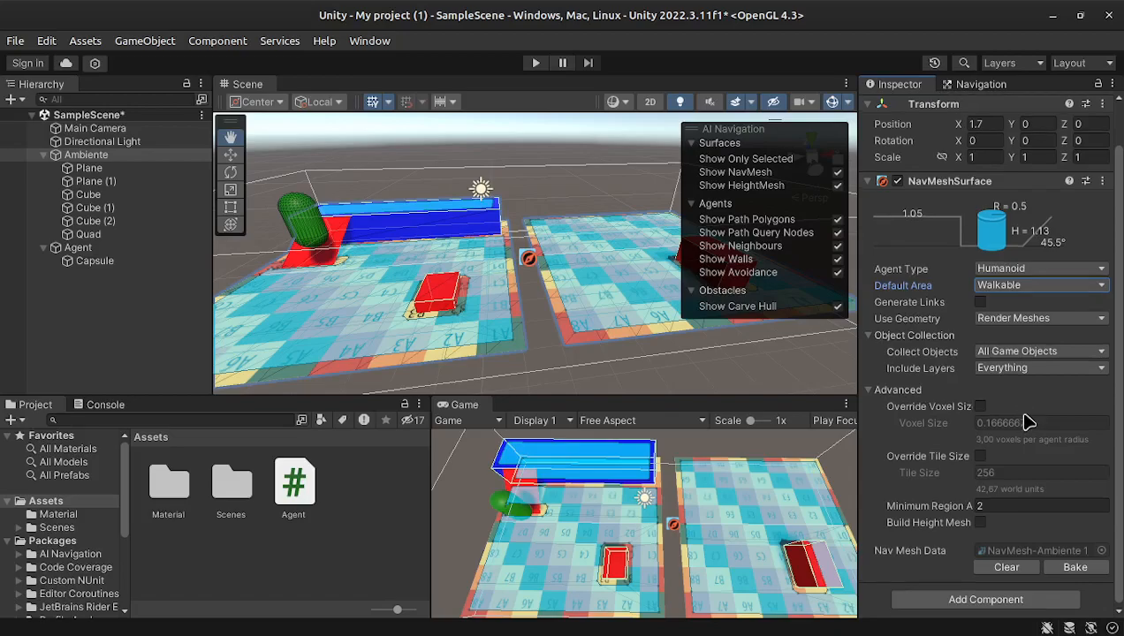
left_click(886, 307)
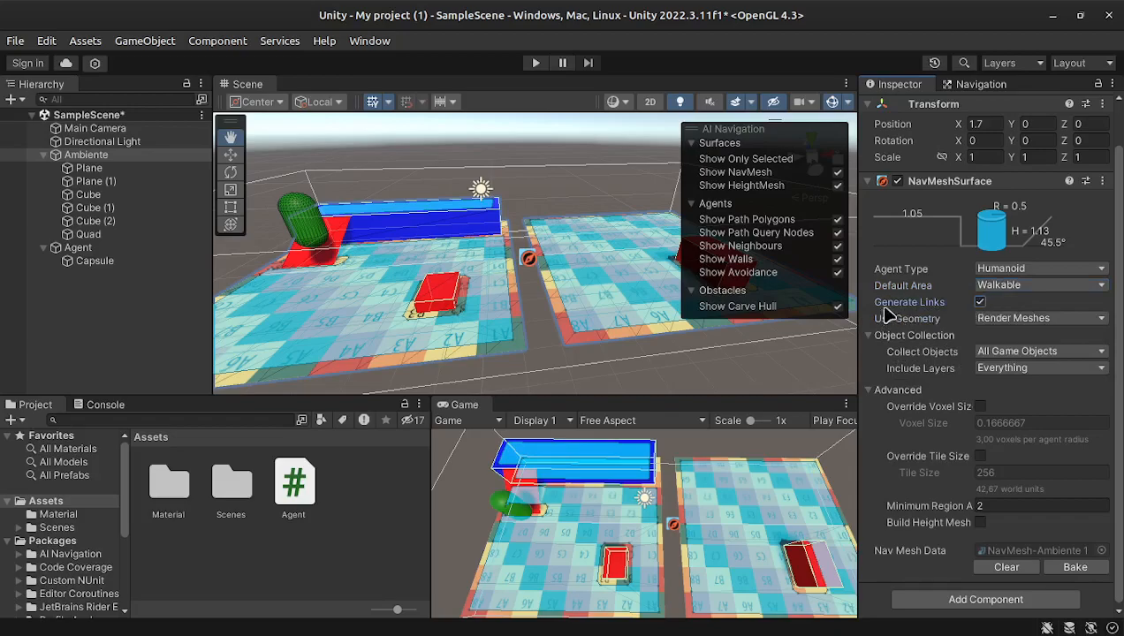
left_click(1074, 568)
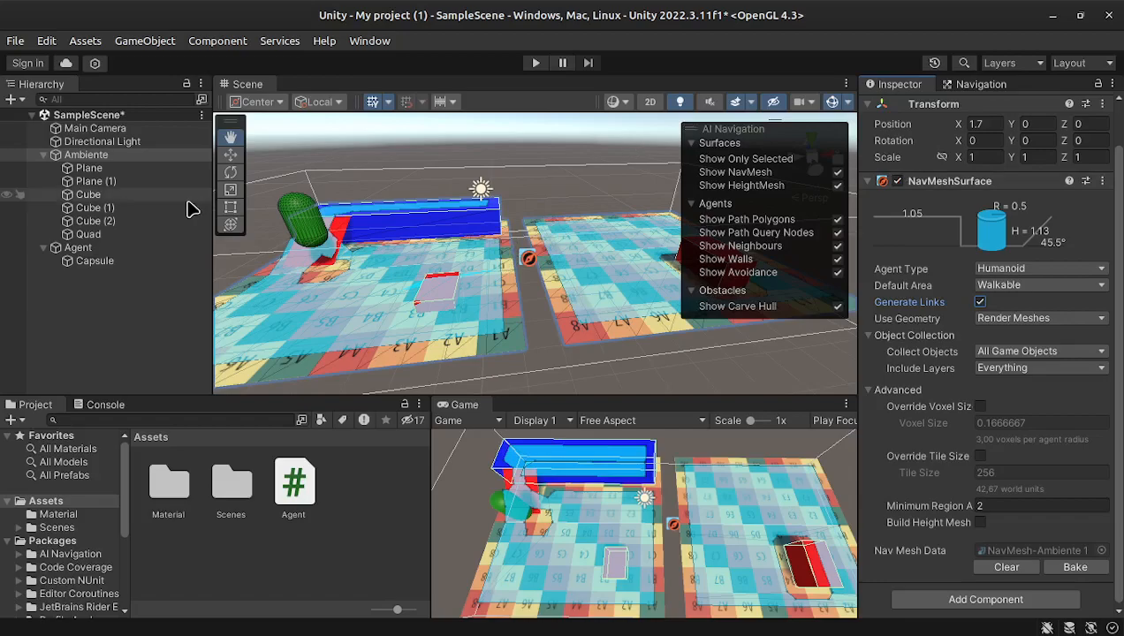
Set the Robo agent's generated-link jump distance to 2 and rebake Ambiente's NavMesh
left_click(975, 86)
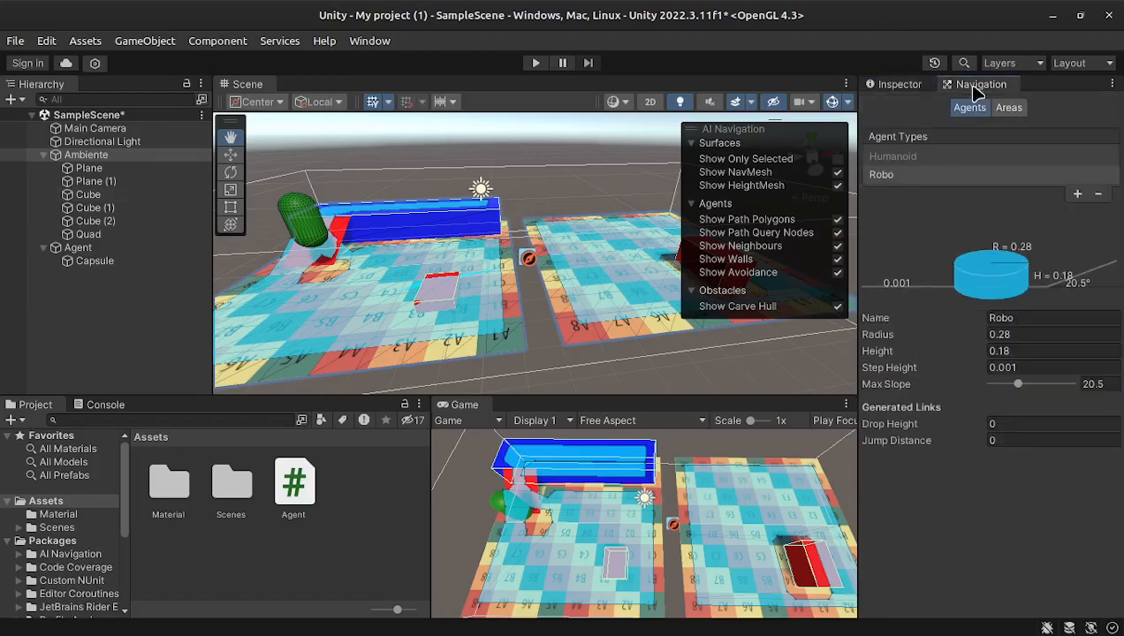
left_click(891, 440)
left_click_drag(913, 441, 941, 440)
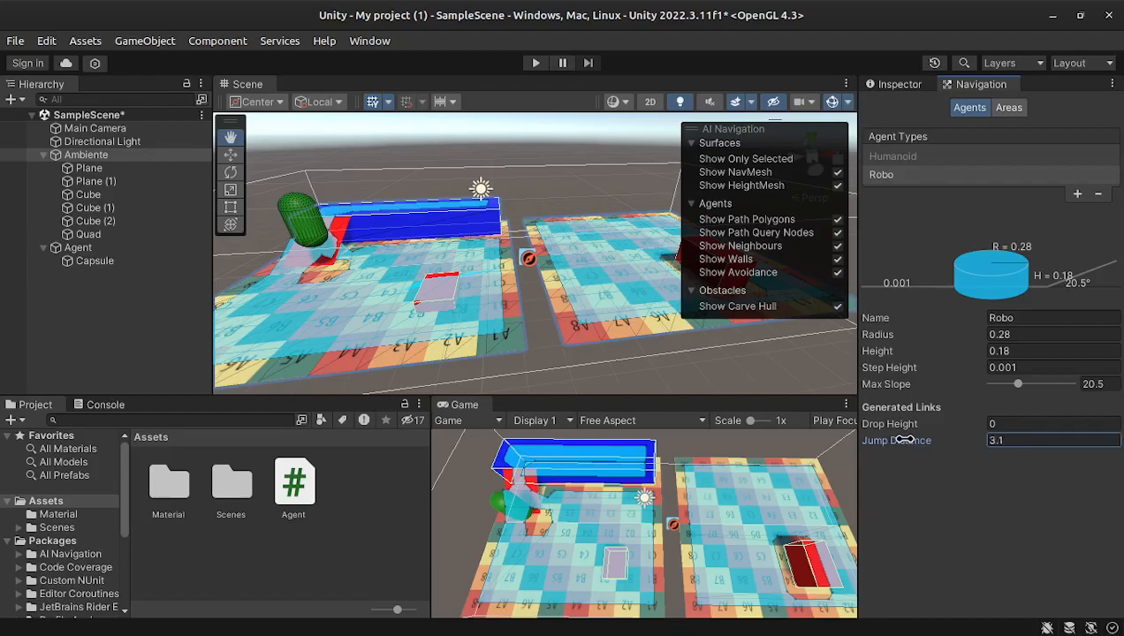
left_click(901, 85)
left_click(1074, 567)
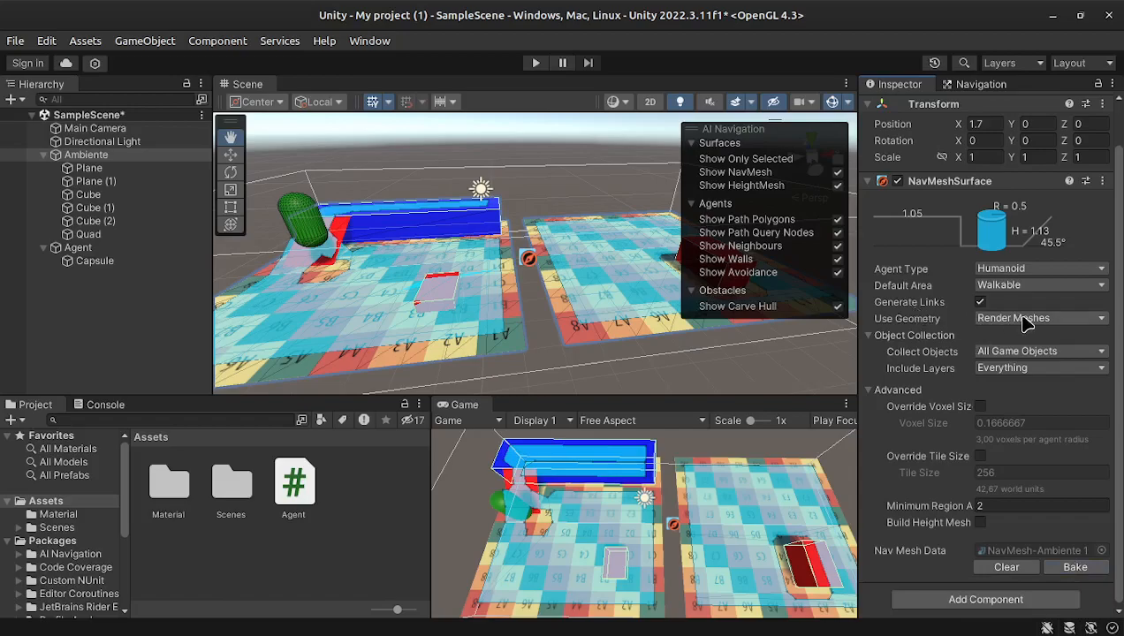
Set the Robo agent's drop height to 1.09, rebake Ambiente's NavMesh and activate the Move tool
left_click(972, 84)
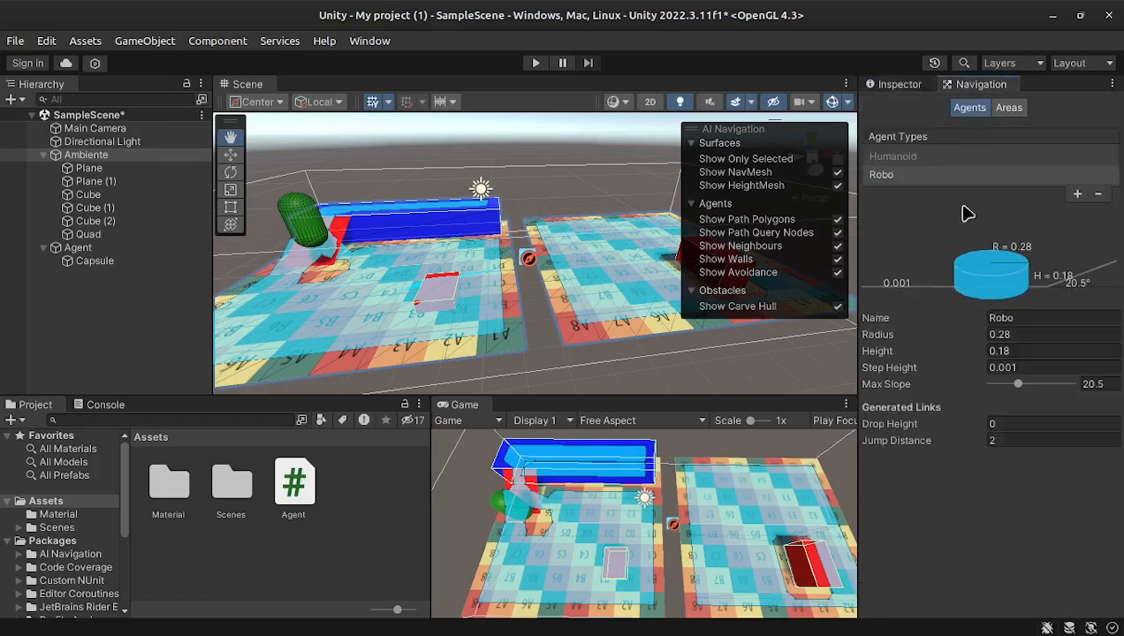
left_click_drag(901, 419, 919, 420)
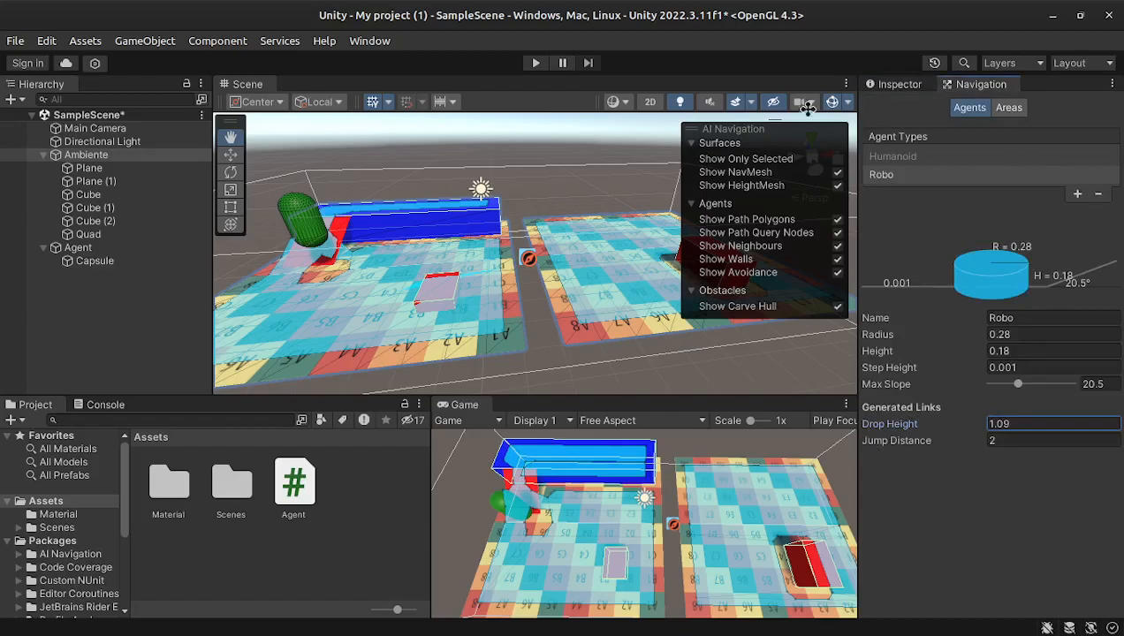
left_click(897, 85)
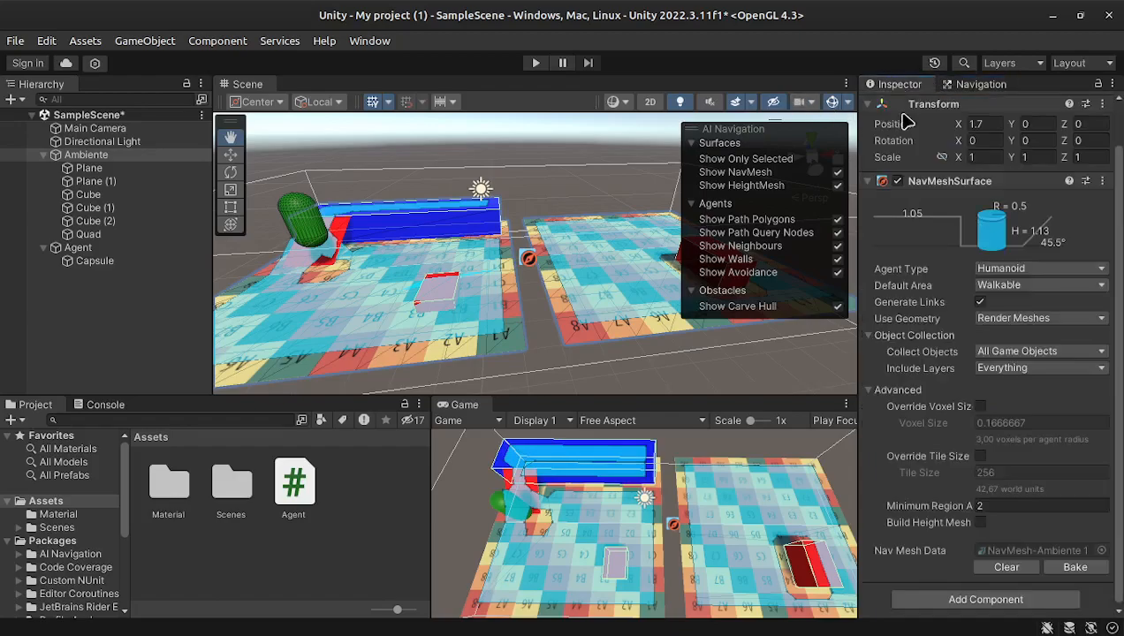
left_click(1067, 572)
left_click_drag(595, 299, 568, 250)
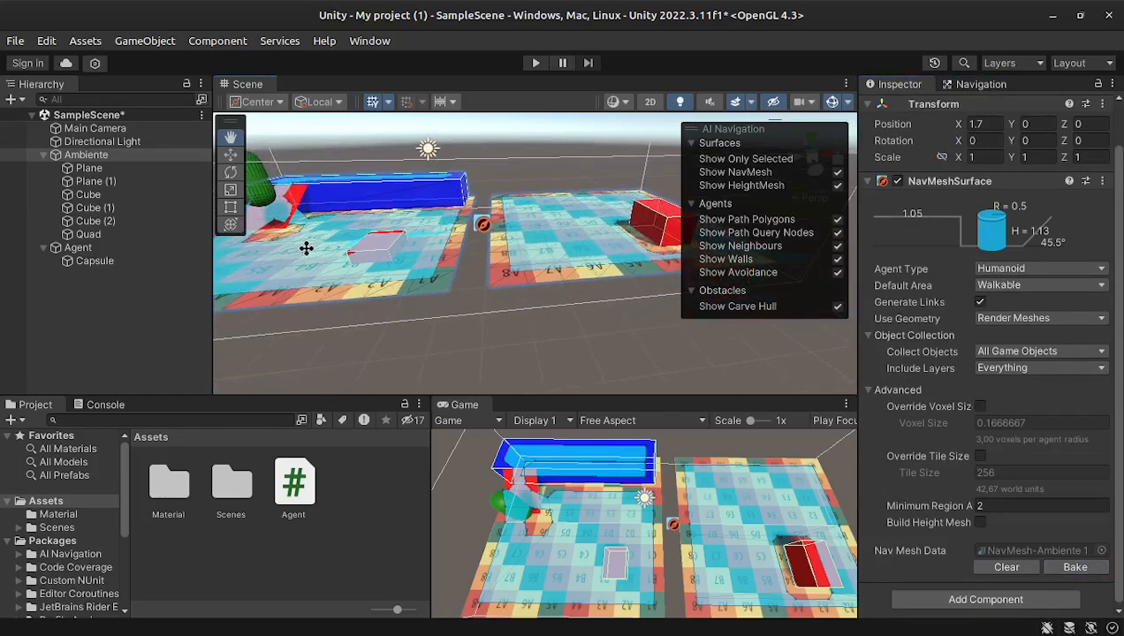
left_click(230, 155)
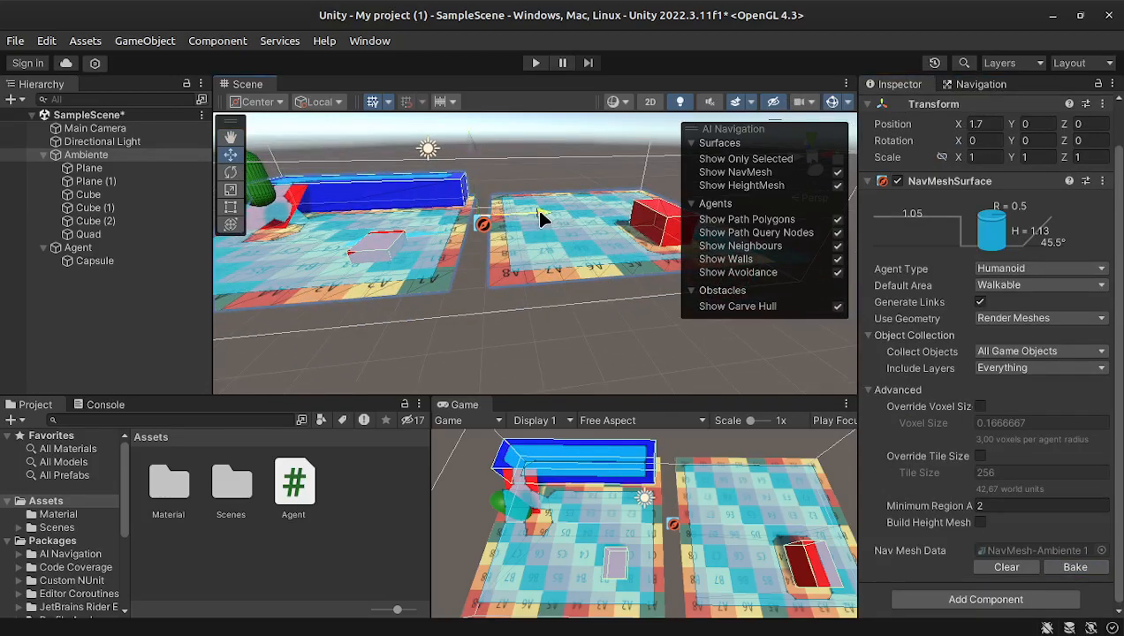
Move Ambiente along X to about 1.96 and shift Plane (1) toward the other platform to about X 5.01
left_click_drag(540, 215, 547, 213)
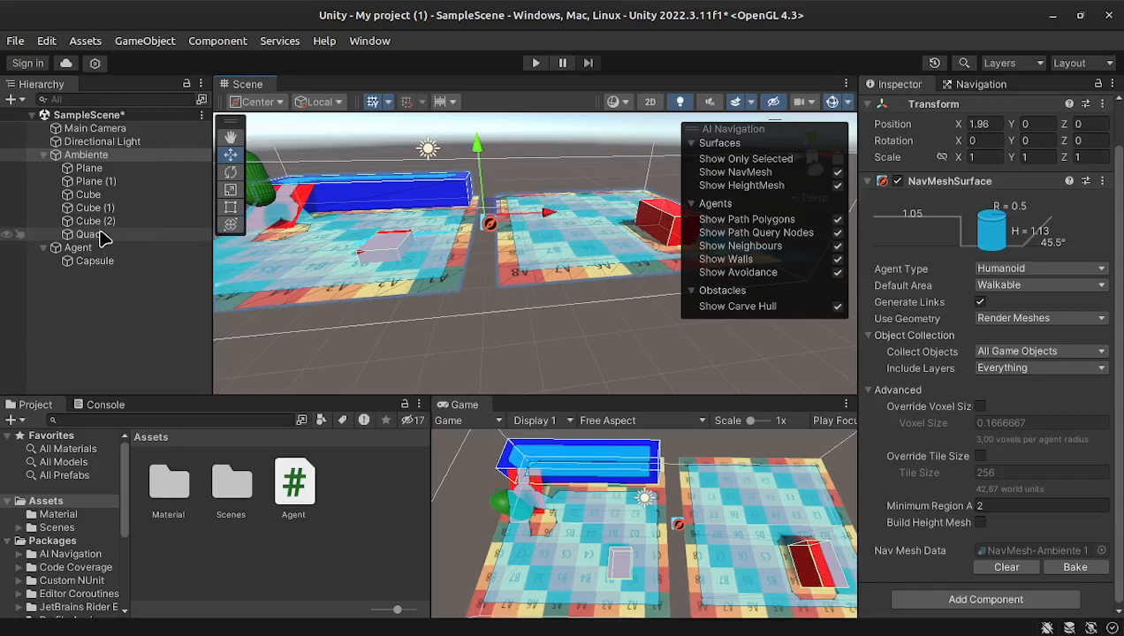
left_click(100, 234)
left_click(92, 181)
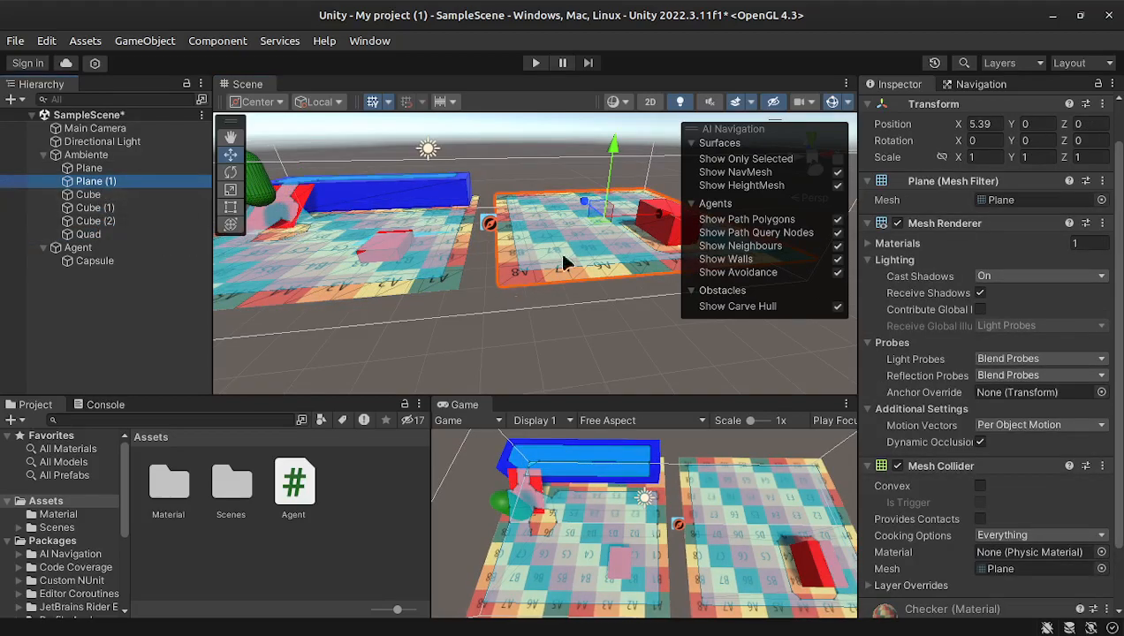
left_click_drag(642, 220, 634, 223)
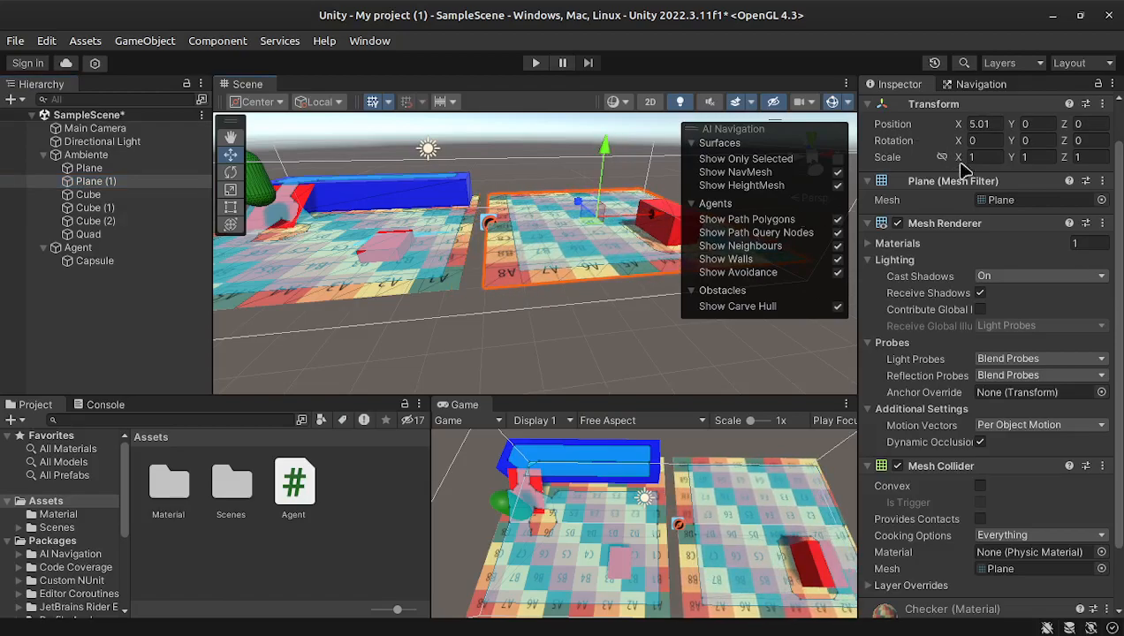
Examine the Agent object's Nav Mesh Agent settings against the Robo and Humanoid agent type definitions
left_click(971, 86)
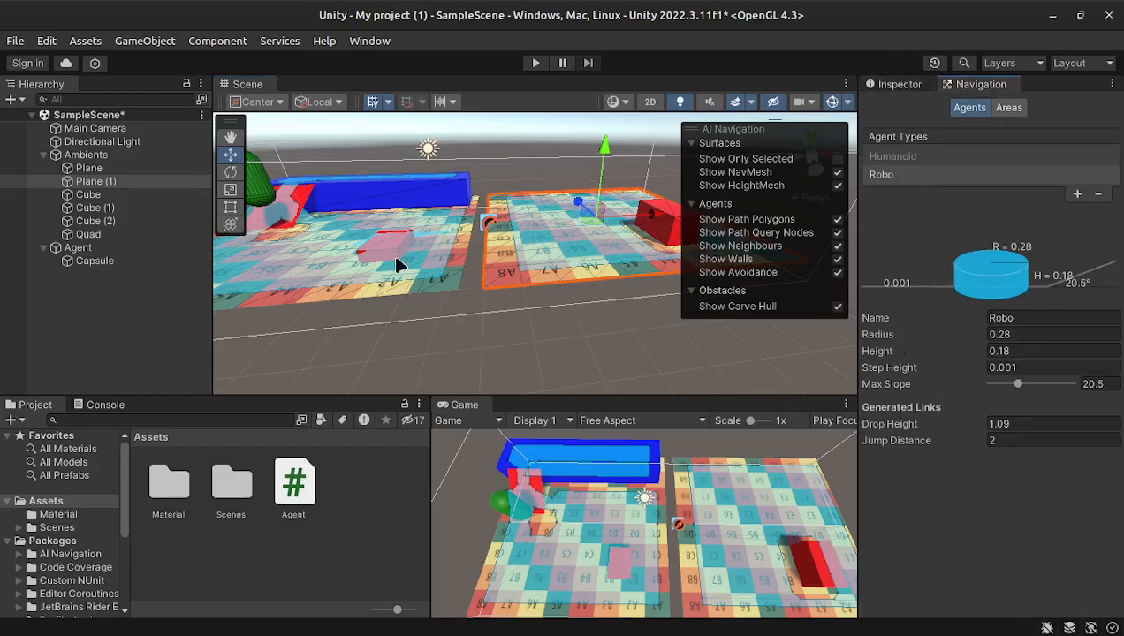
left_click(89, 250)
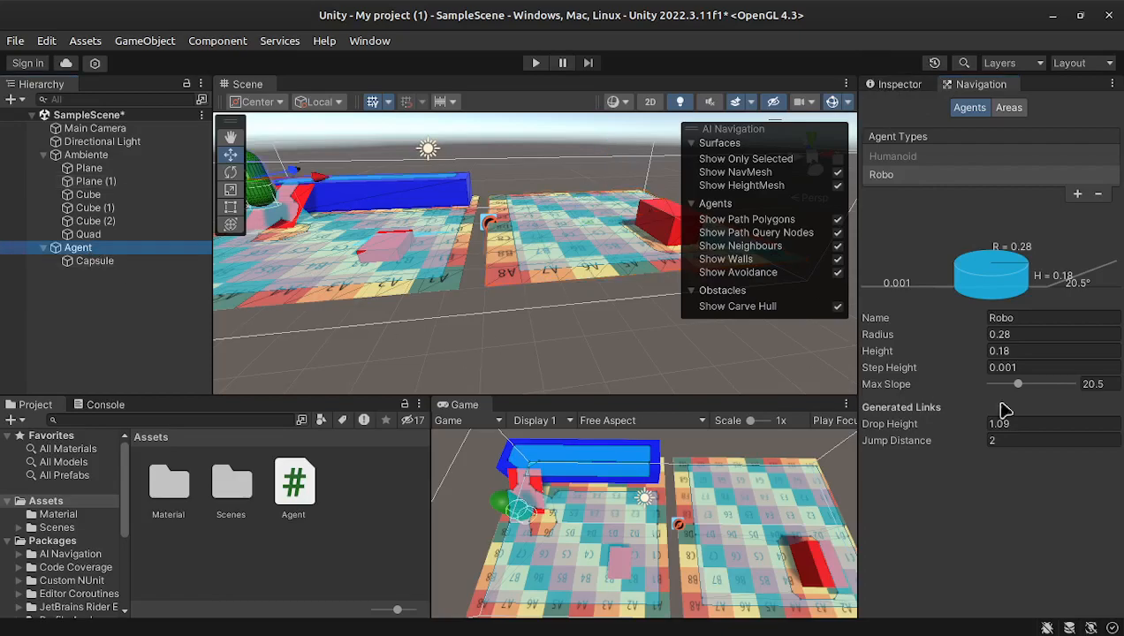
left_click(901, 85)
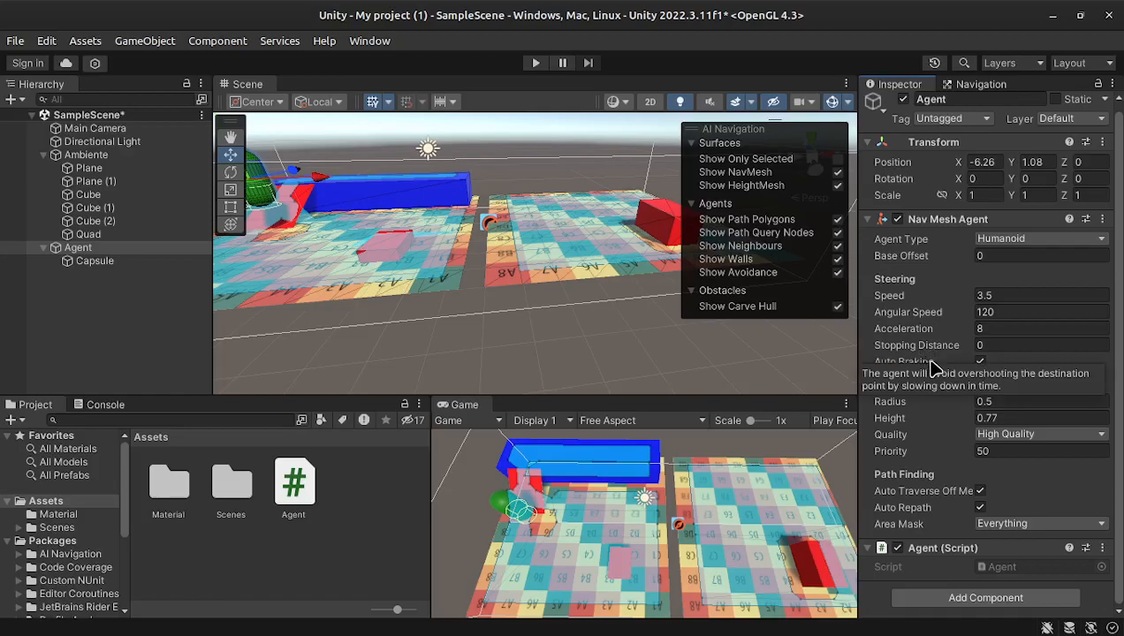
mouse_move(936, 316)
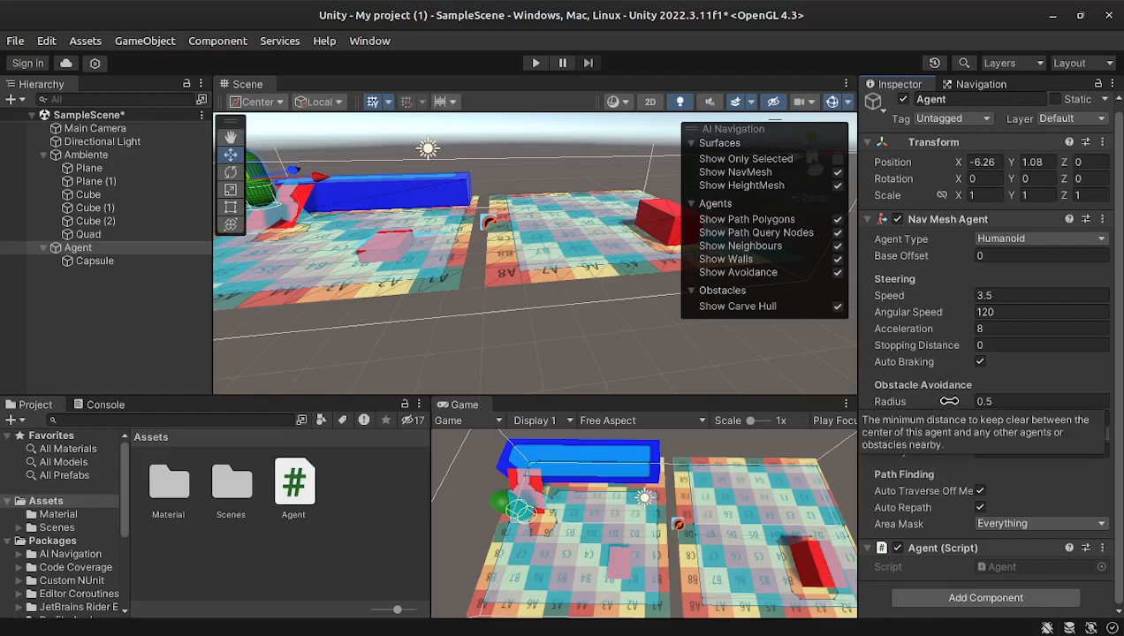
left_click(959, 84)
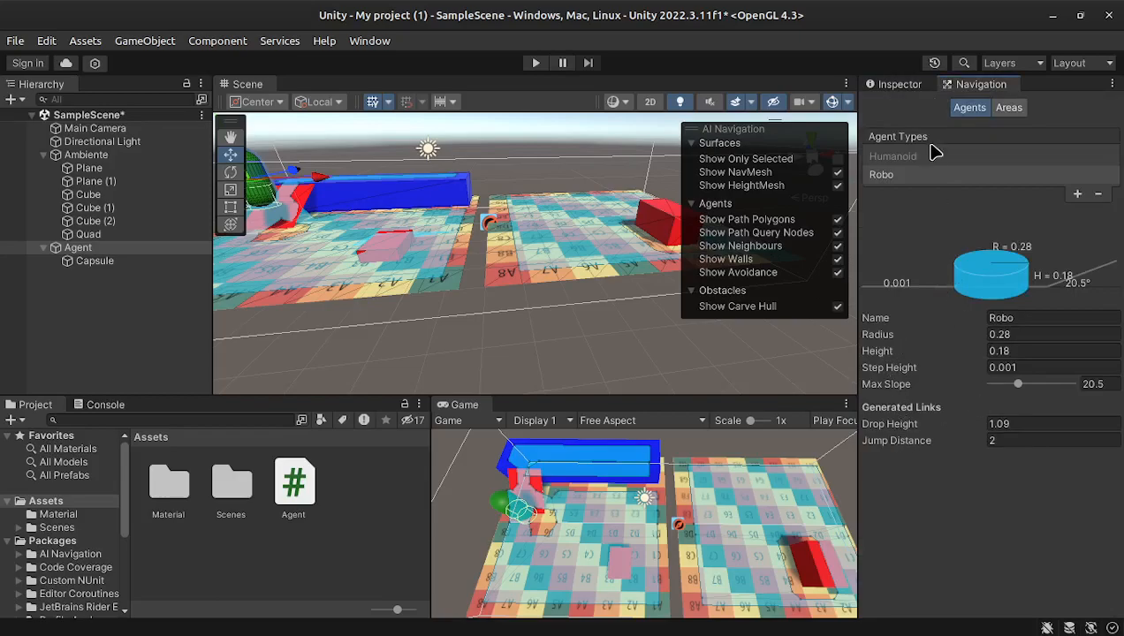
left_click(900, 85)
left_click(965, 85)
left_click(917, 158)
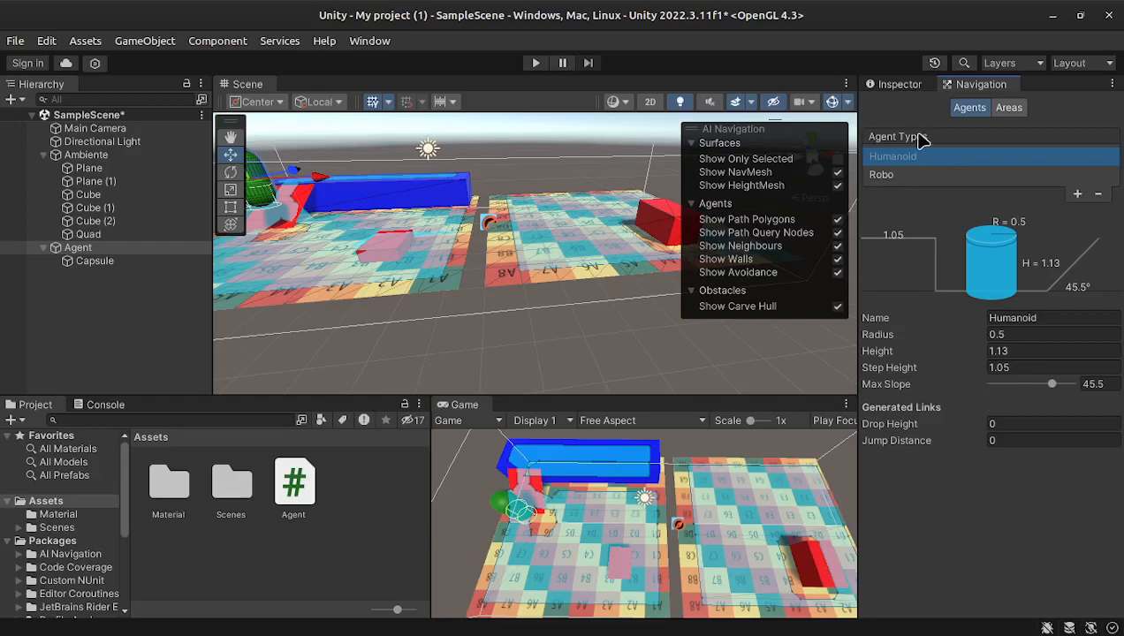
left_click(899, 84)
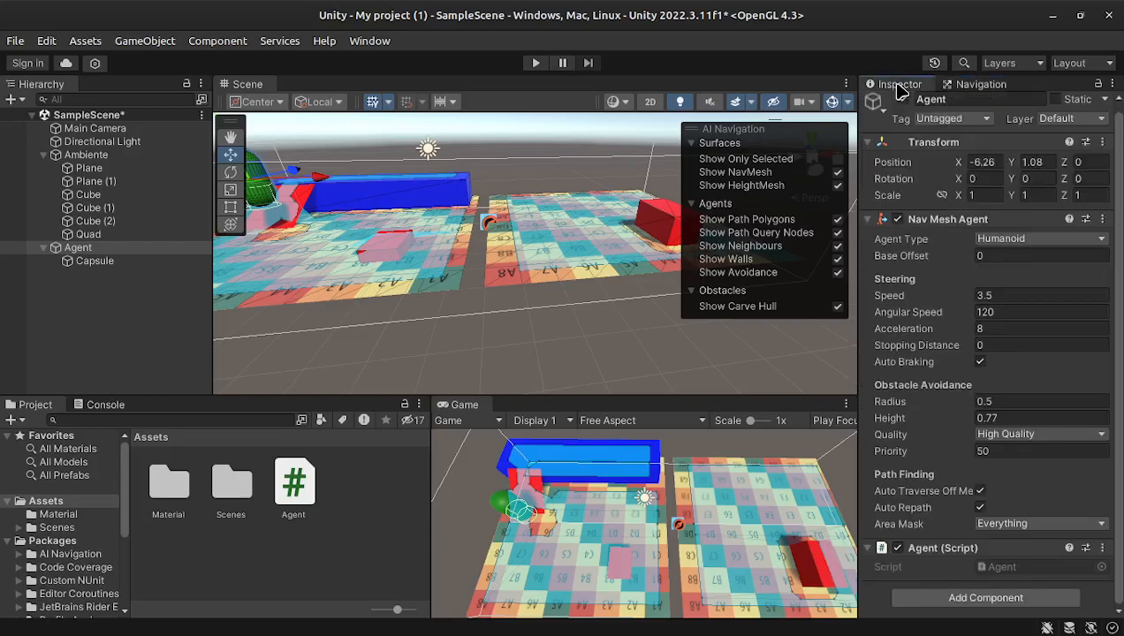
Keep the Agent's type as Humanoid, set its obstacle avoidance radius to 0.2 and rebake Ambiente's NavMesh
left_click(1021, 241)
left_click(1014, 259)
left_click(923, 312)
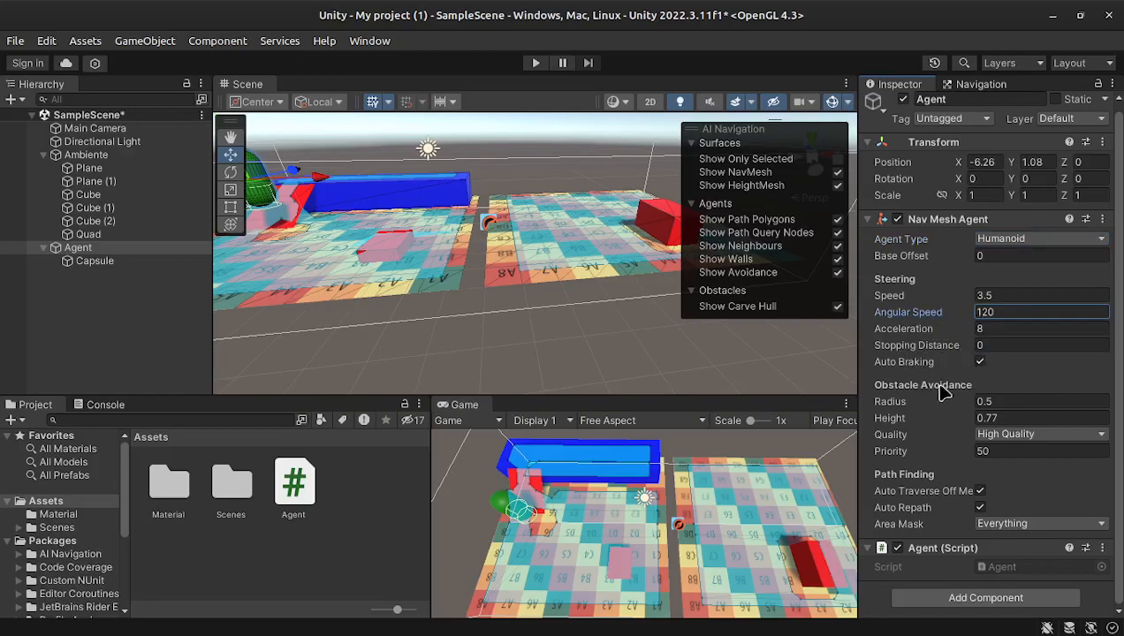
left_click(907, 401)
mouse_move(907, 401)
left_mouse_down()
mouse_move(918, 401)
mouse_move(894, 401)
left_mouse_up()
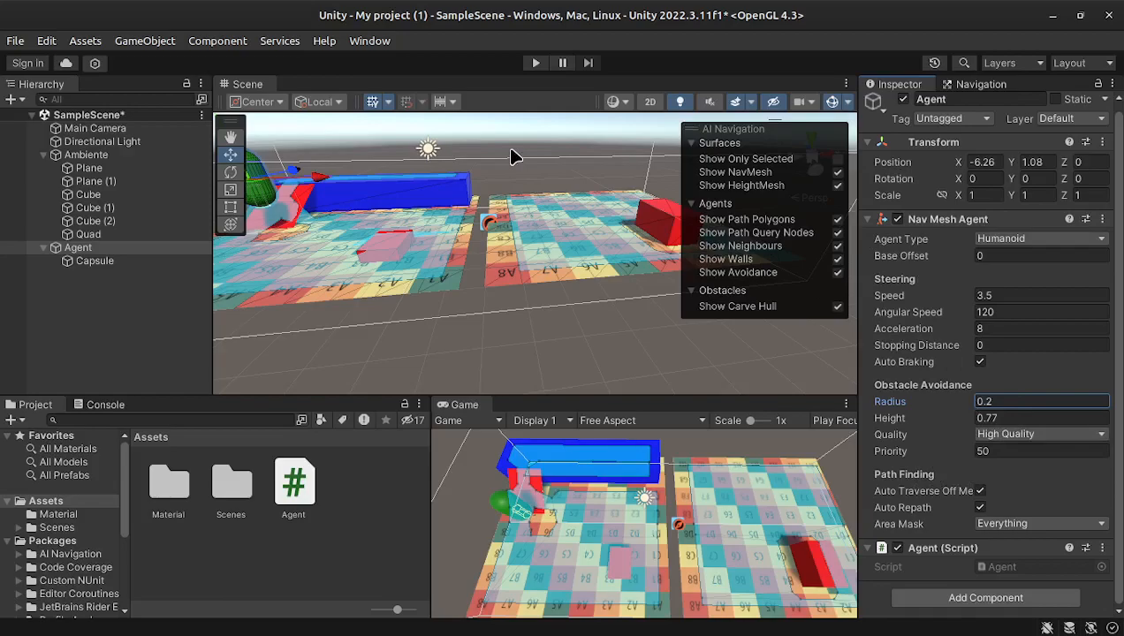
left_click(88, 155)
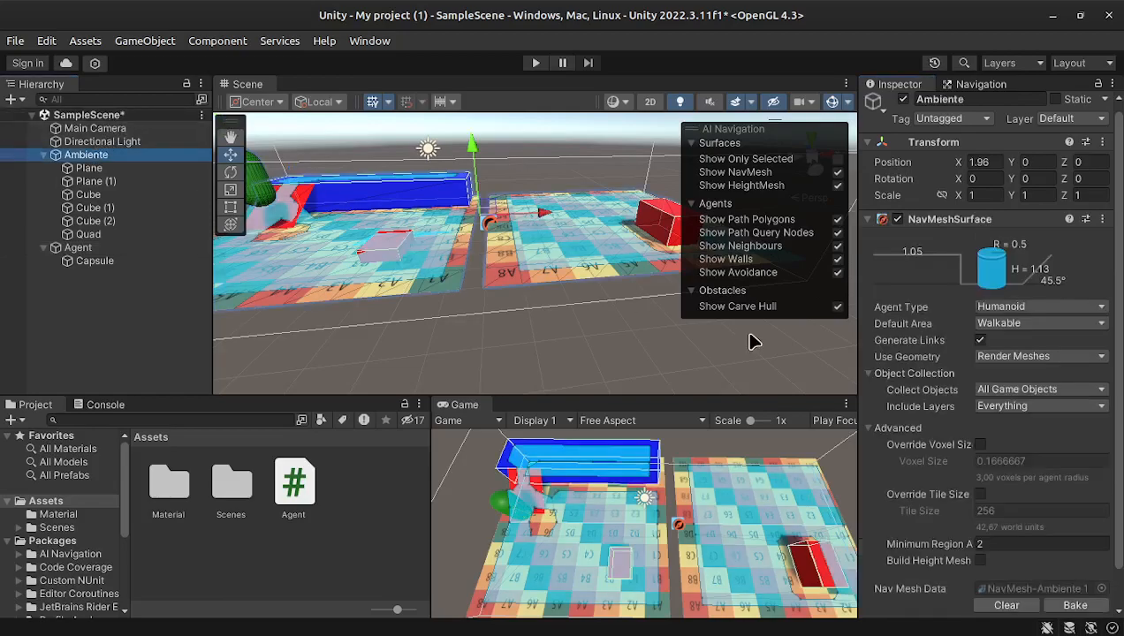
left_click(1079, 604)
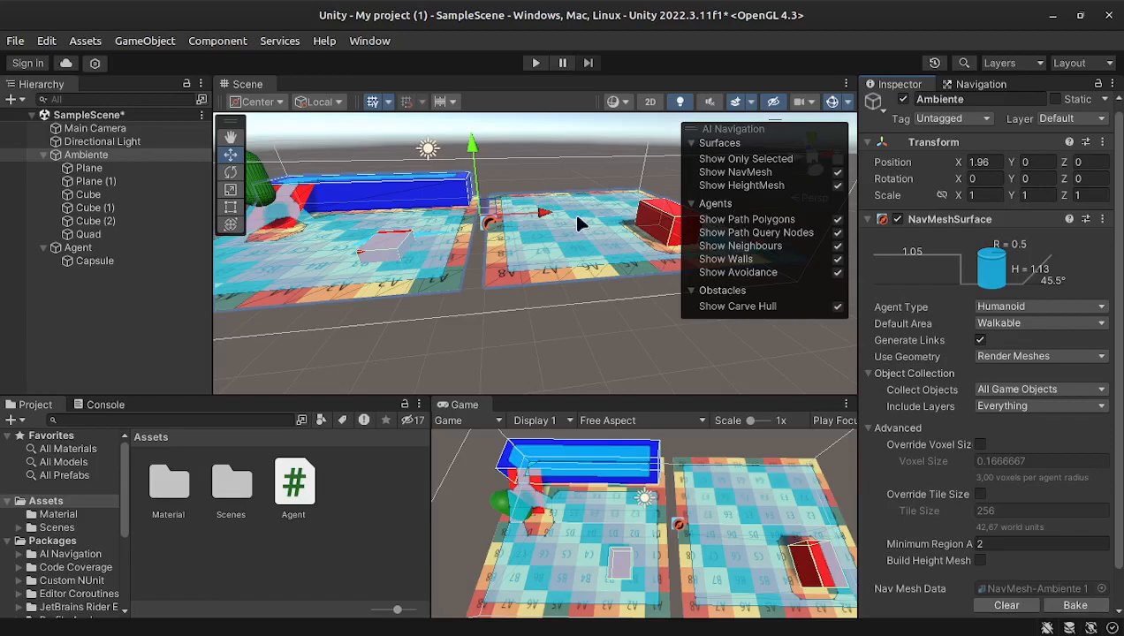
Move Plane (1) closer to Plane, to about X 4.74, and rebake Ambiente's NavMesh with Generate Links enabled
left_click_drag(475, 219, 634, 307, "alt")
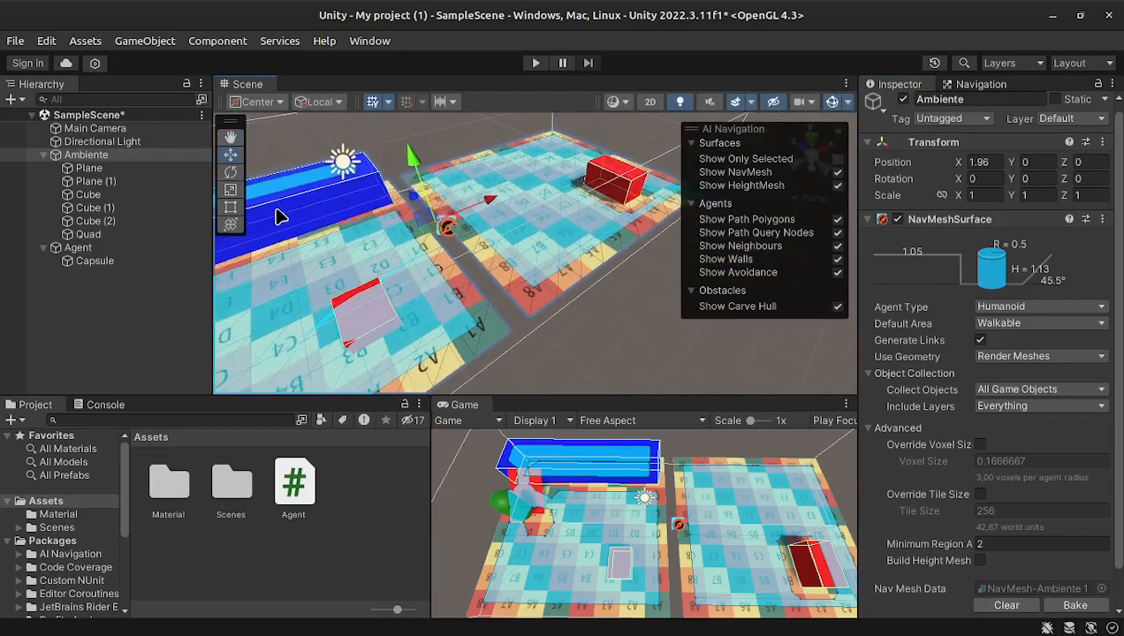
left_click(93, 169)
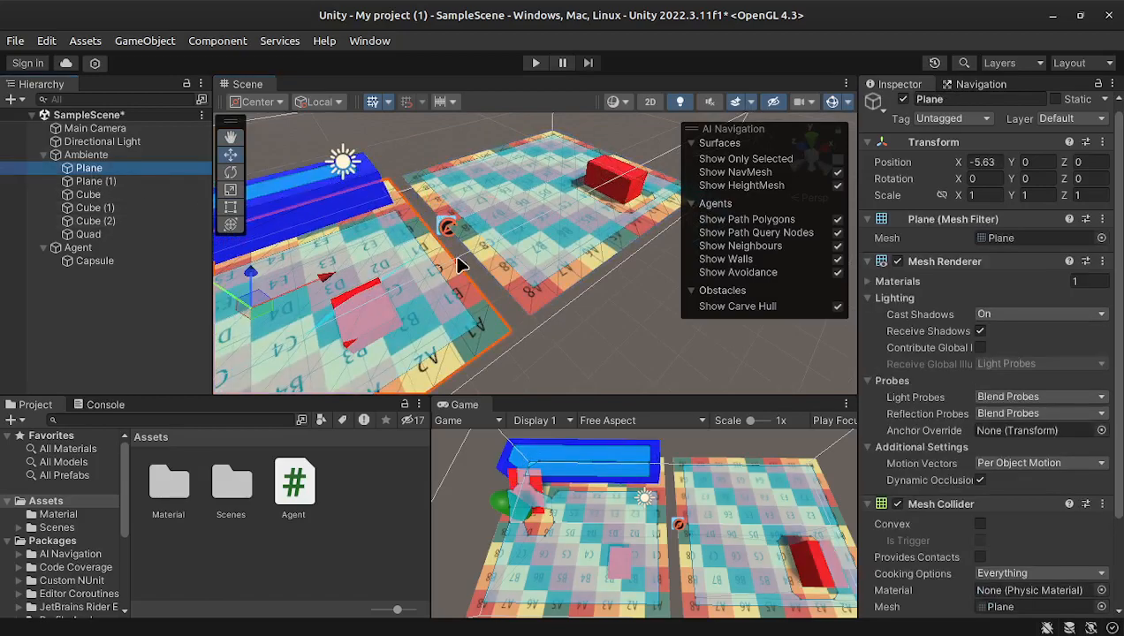
left_click(520, 224)
left_click_drag(578, 174, 572, 174)
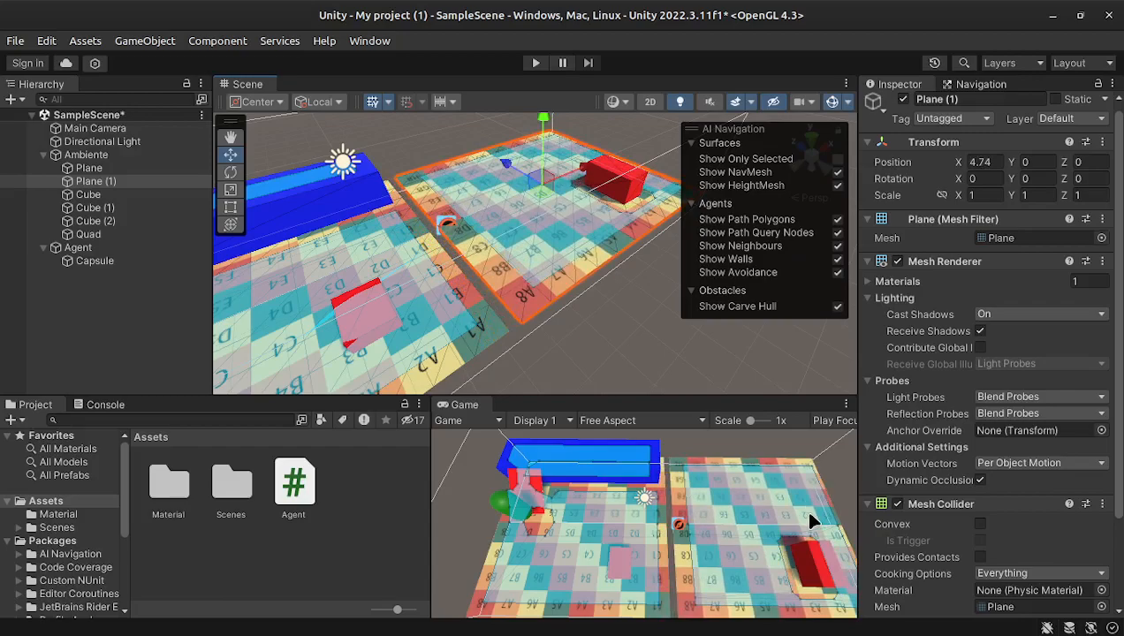
left_click(104, 156)
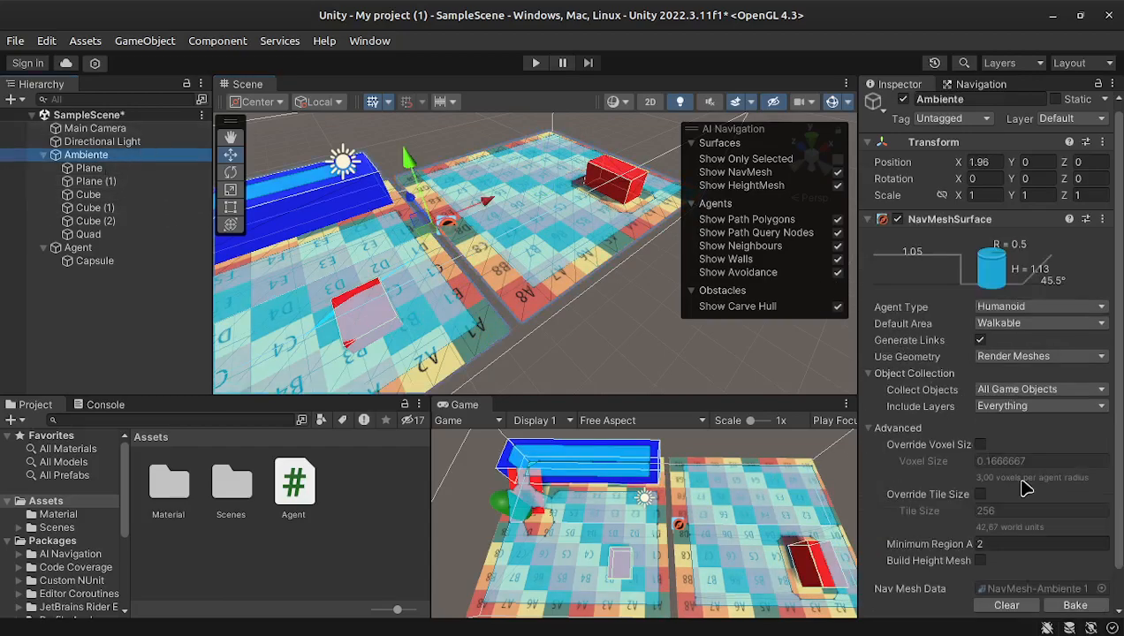
left_click(978, 341)
scroll(1054, 468, "down", 2)
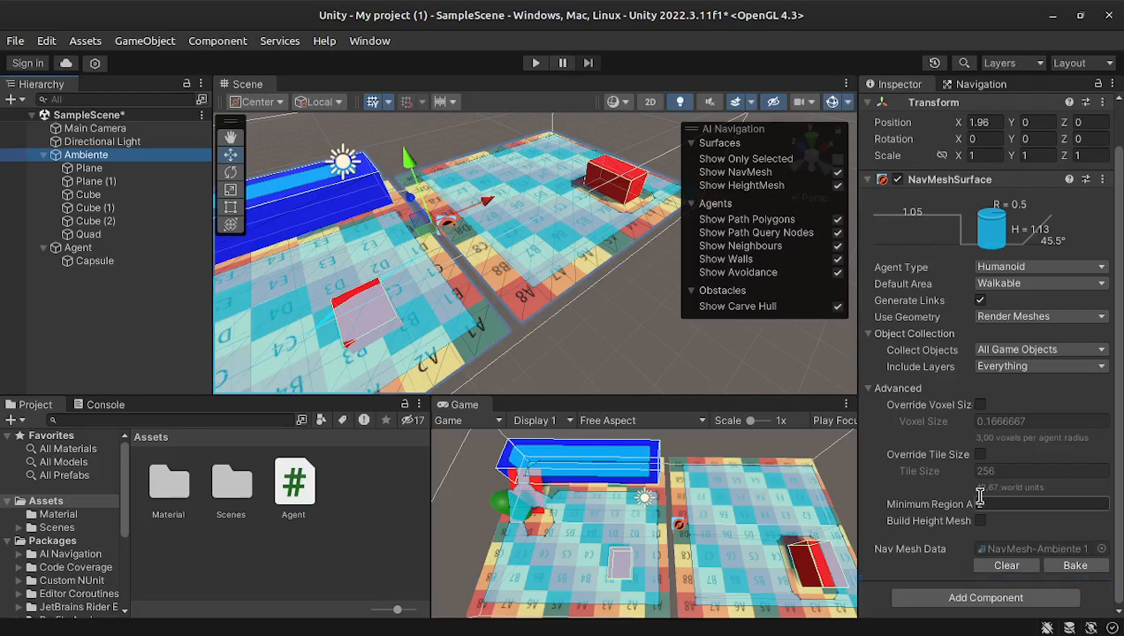
left_click(1073, 566)
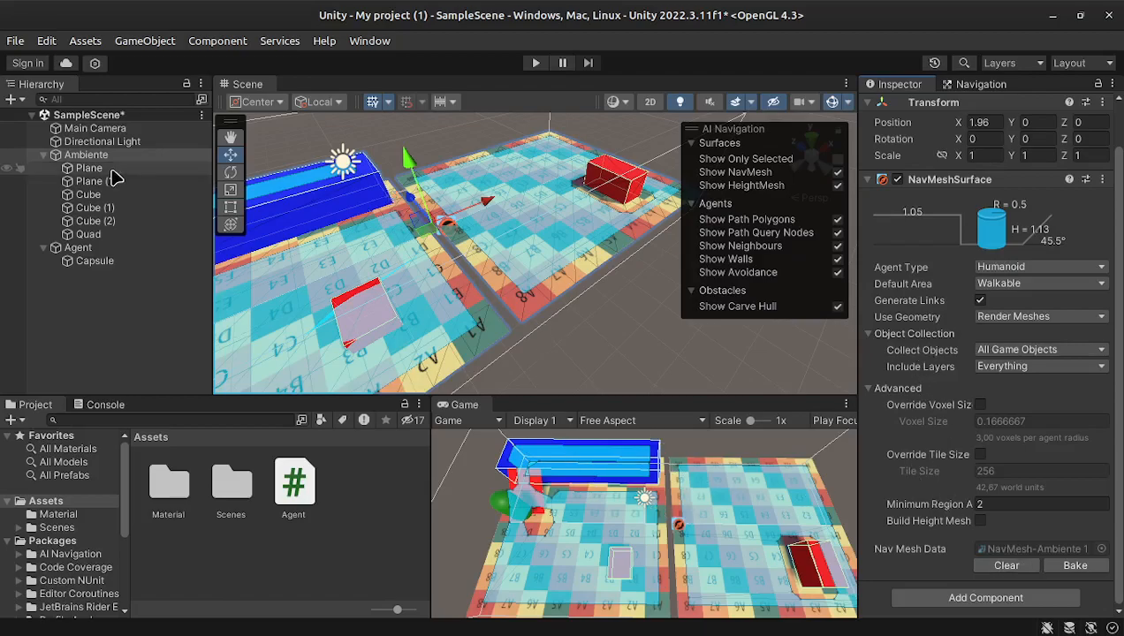
Set the Humanoid agent type's radius to 0.16 and rebake Ambiente's NavMesh
left_click(84, 154)
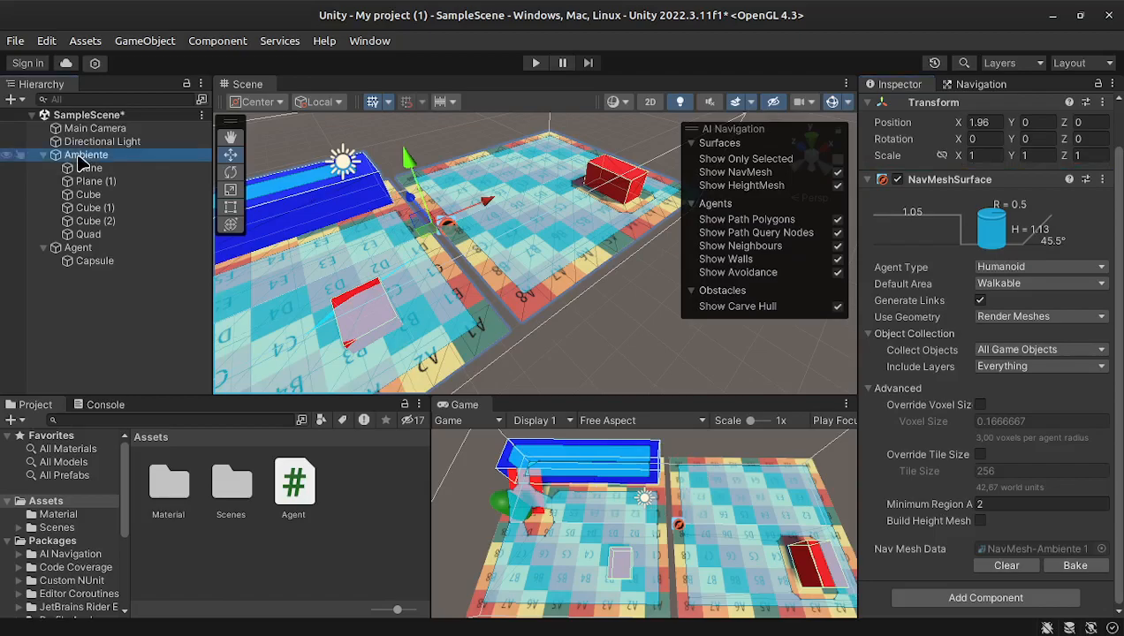
left_click(949, 85)
left_click(924, 334)
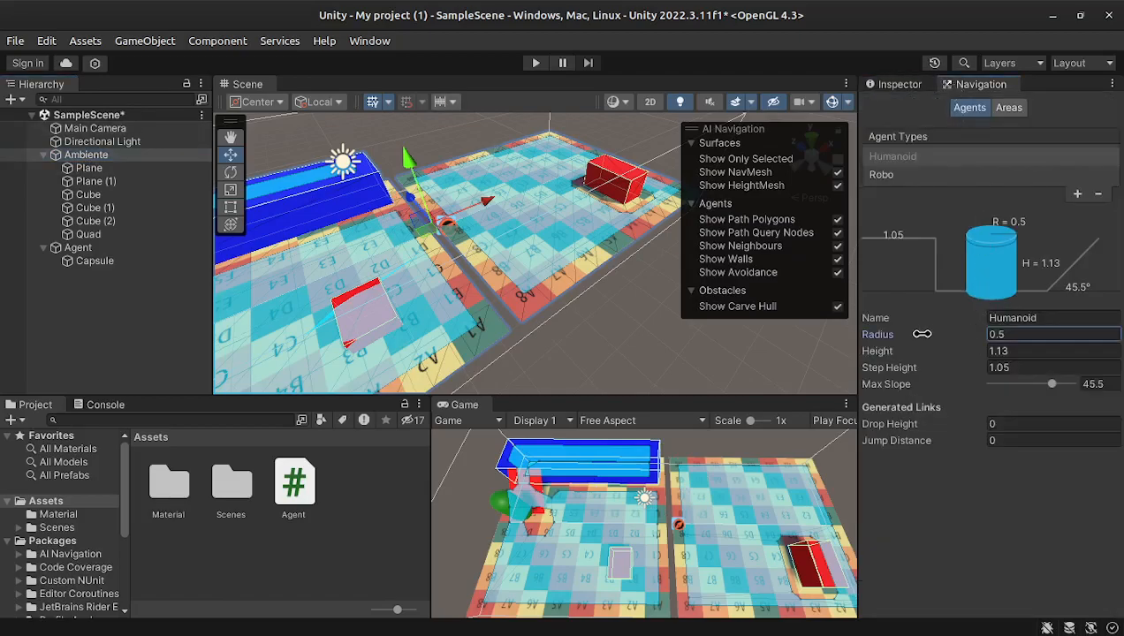
left_click_drag(918, 334, 908, 334)
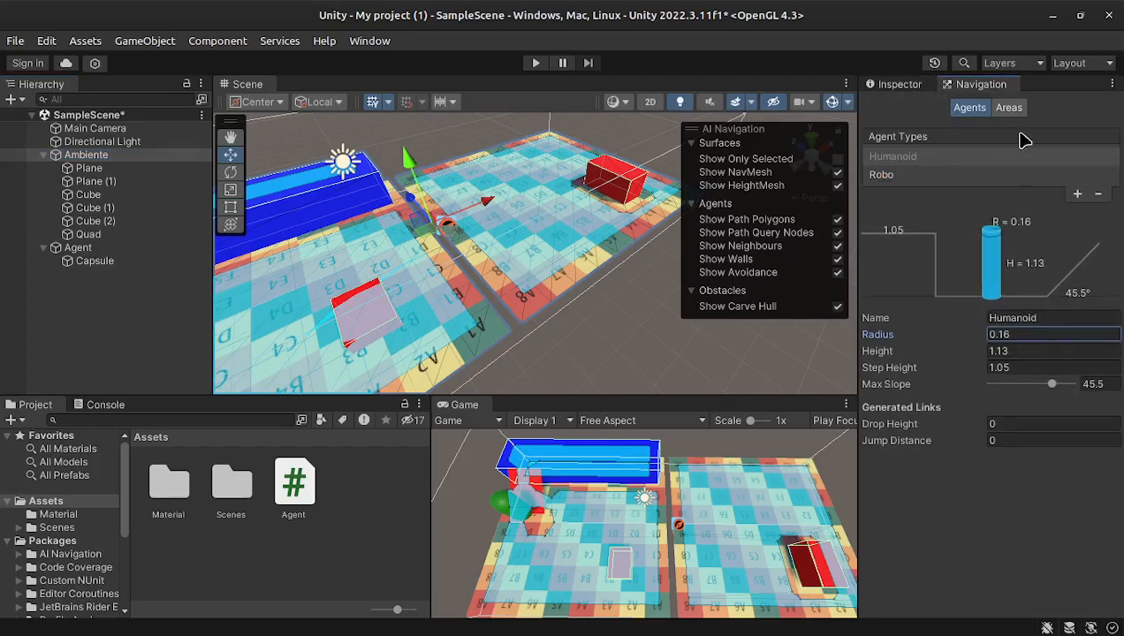
left_click(896, 84)
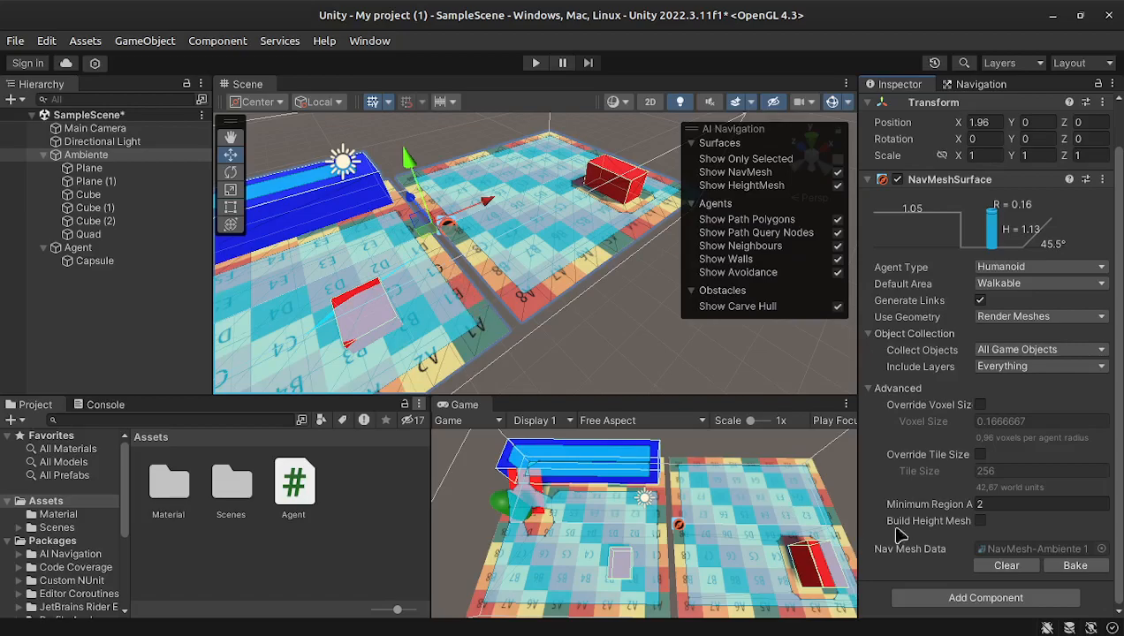
left_click(1072, 565)
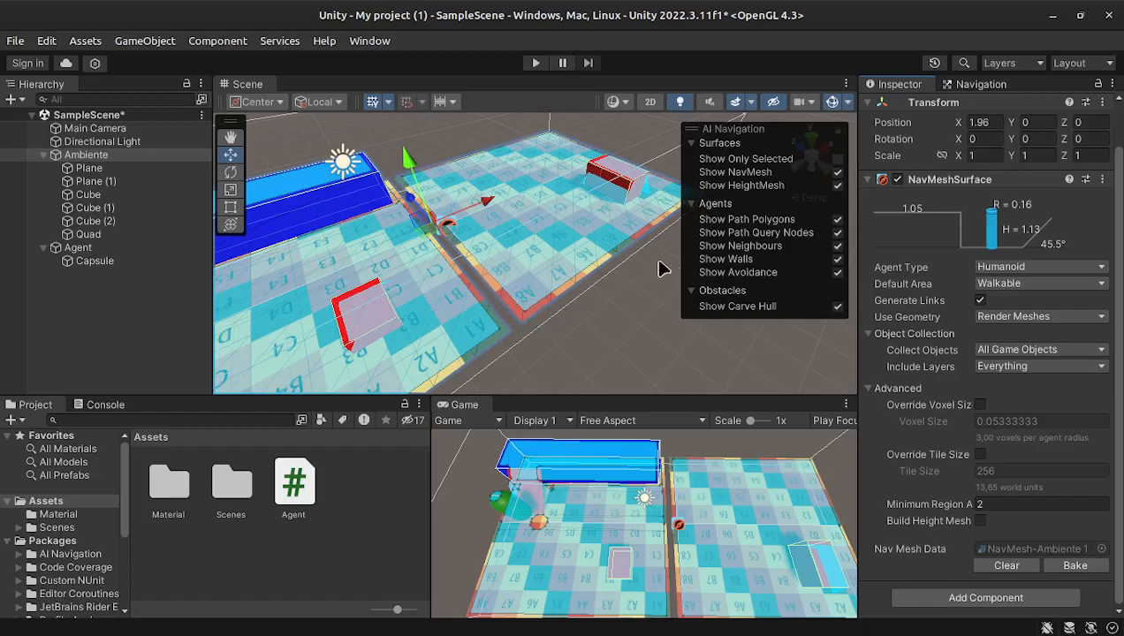
Set the Humanoid agent type's height to 0.45, drop height to 1.06 and jump distance to 1.52, and rebake Ambiente's NavMesh
left_click(976, 84)
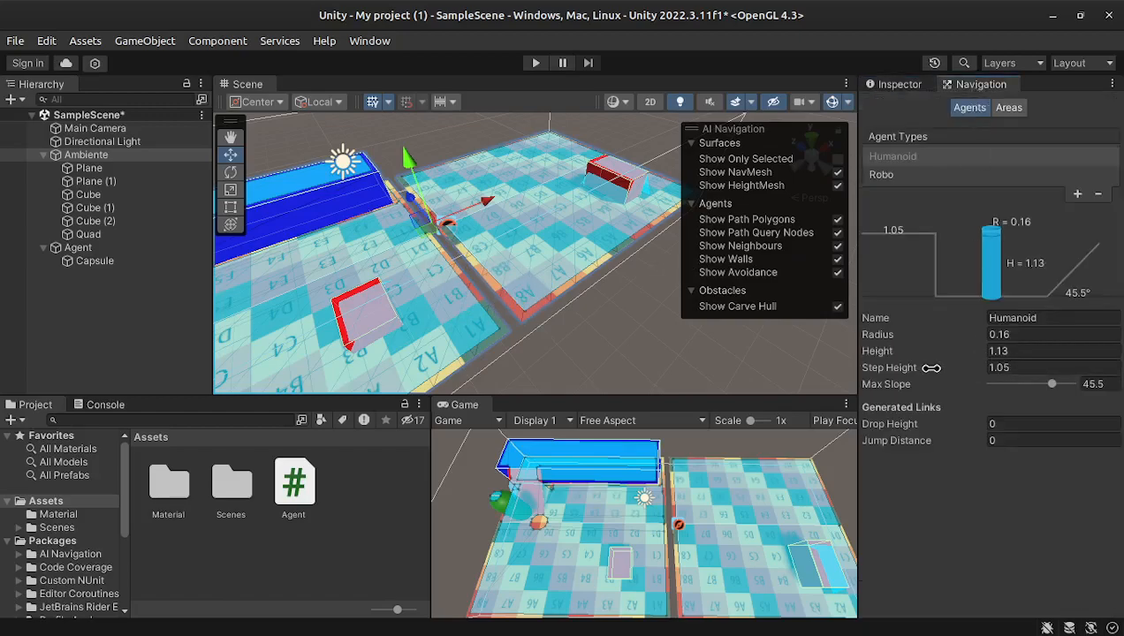
left_click_drag(896, 351, 868, 363)
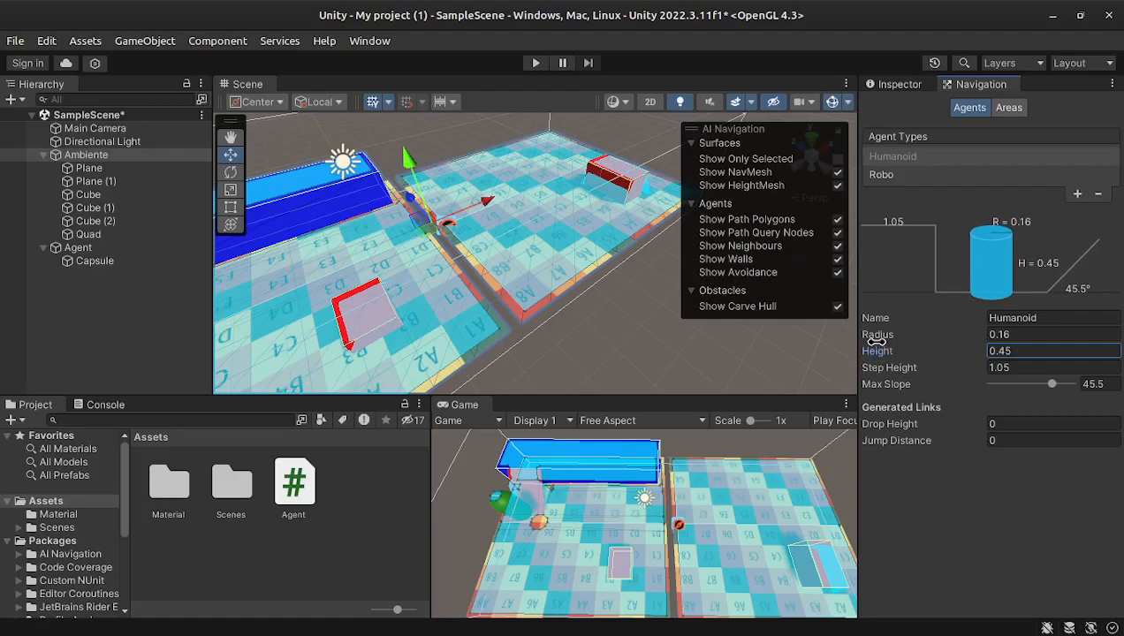
left_click(892, 423)
left_click_drag(889, 423, 949, 439)
left_click(894, 424)
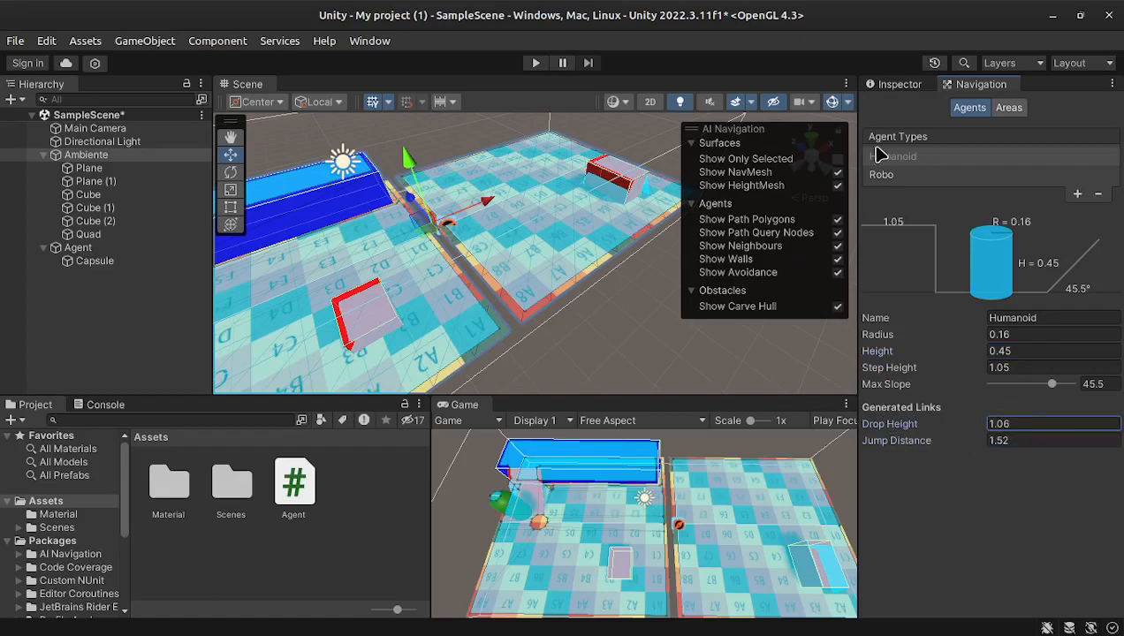
left_click(887, 84)
scroll(1065, 526, "down", 2)
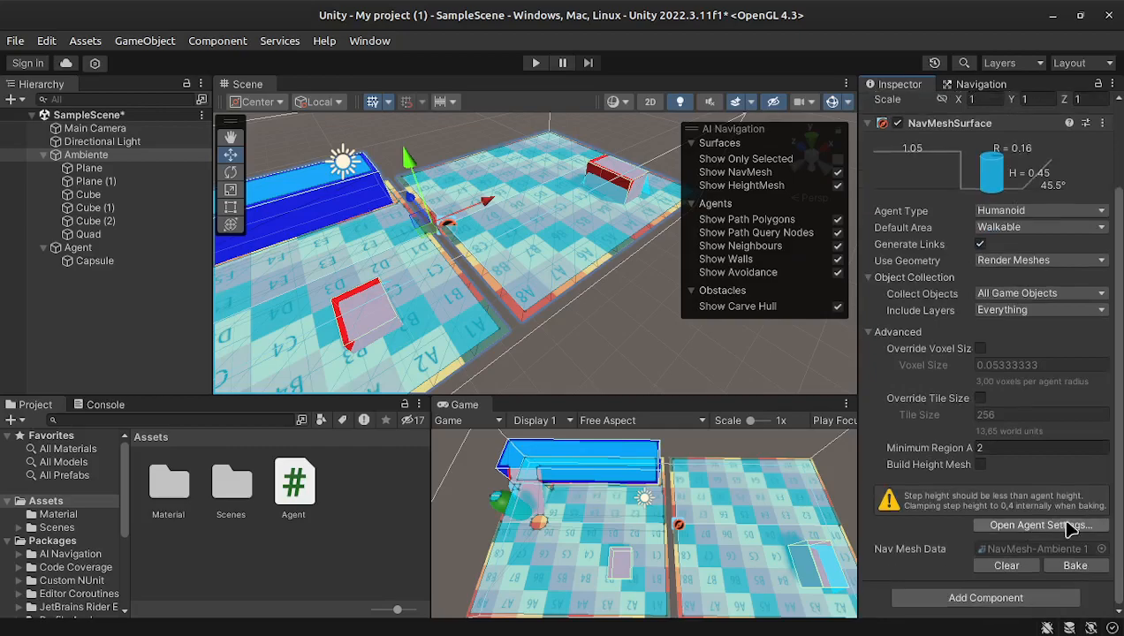
left_click(1071, 568)
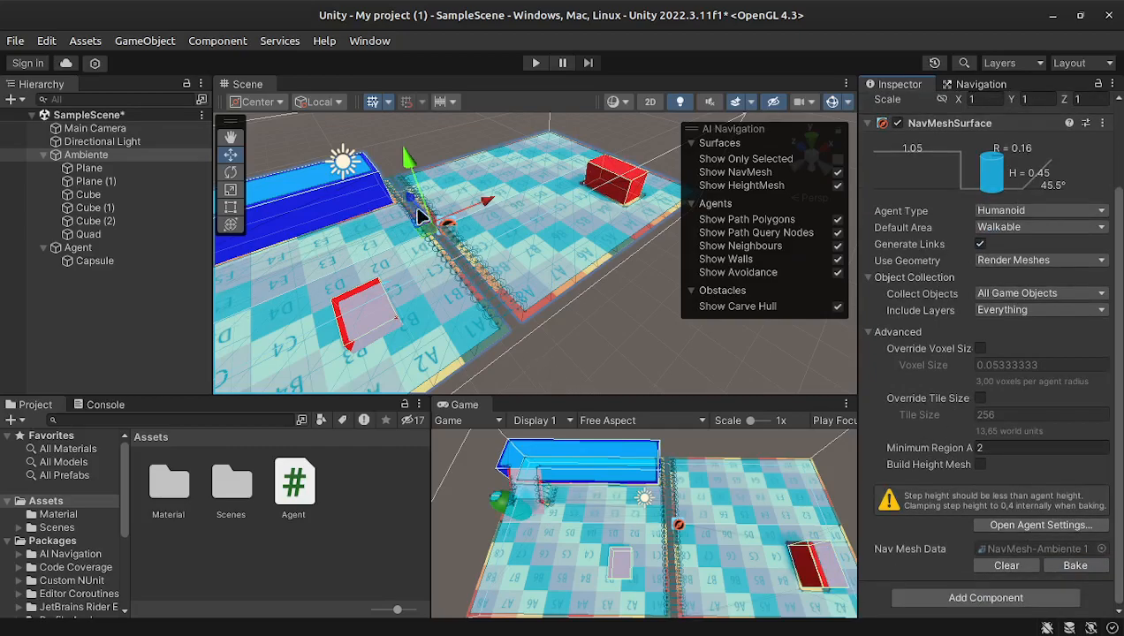
Move Ambiente to about X 1.26 and Plane (1) to about X 4.79, and reselect Ambiente
left_click_drag(484, 205, 471, 226)
left_click(88, 168)
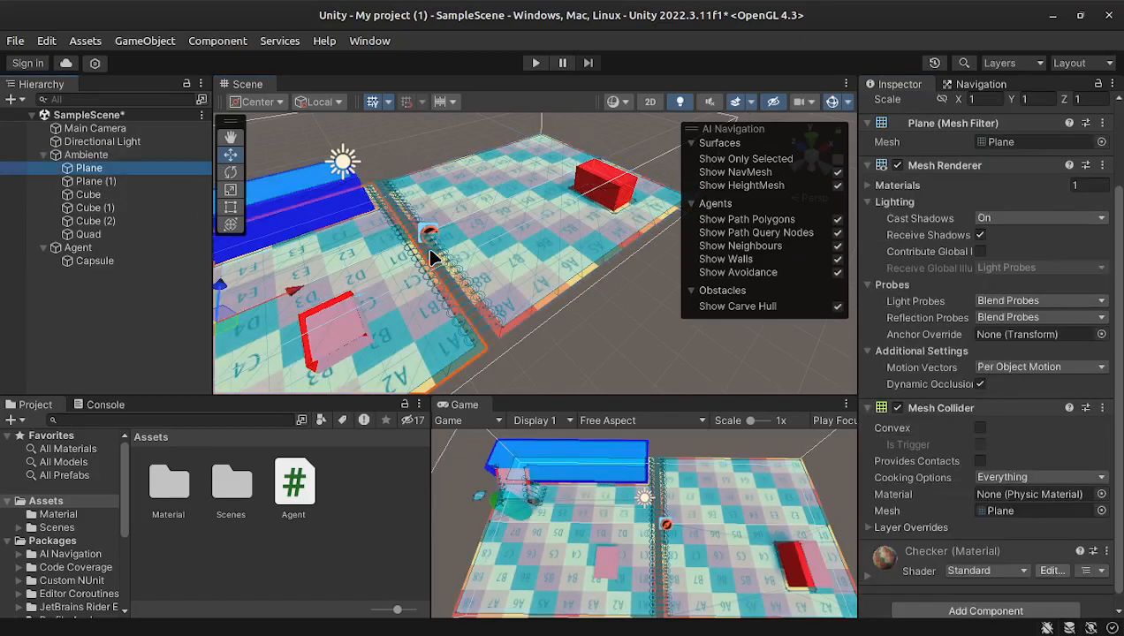
left_click(497, 226)
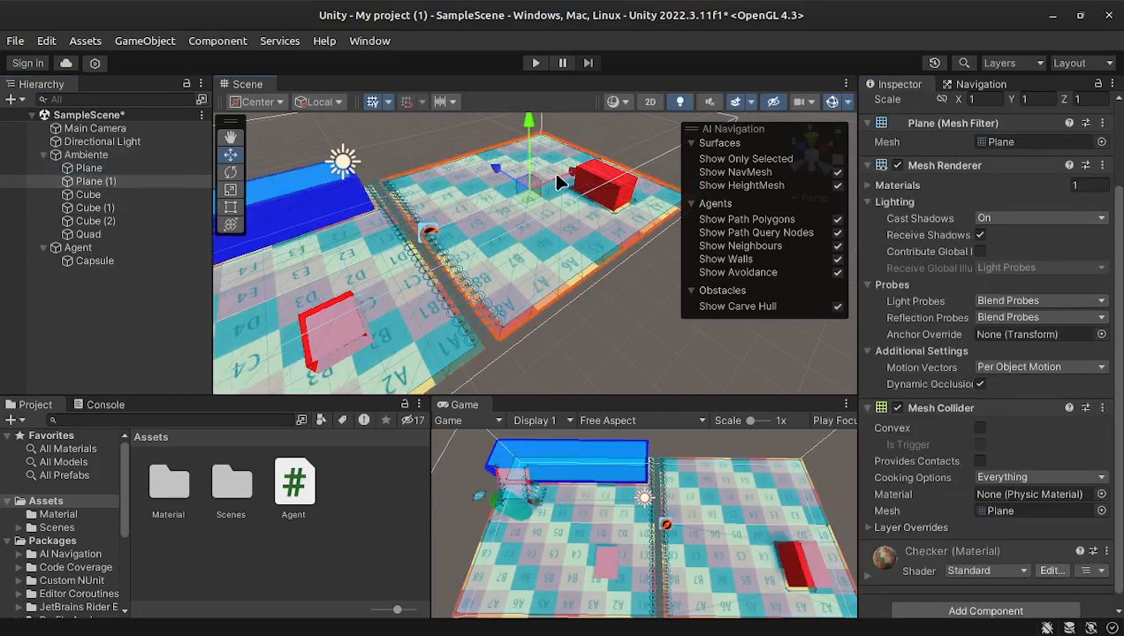
left_click(554, 176)
left_click(506, 212)
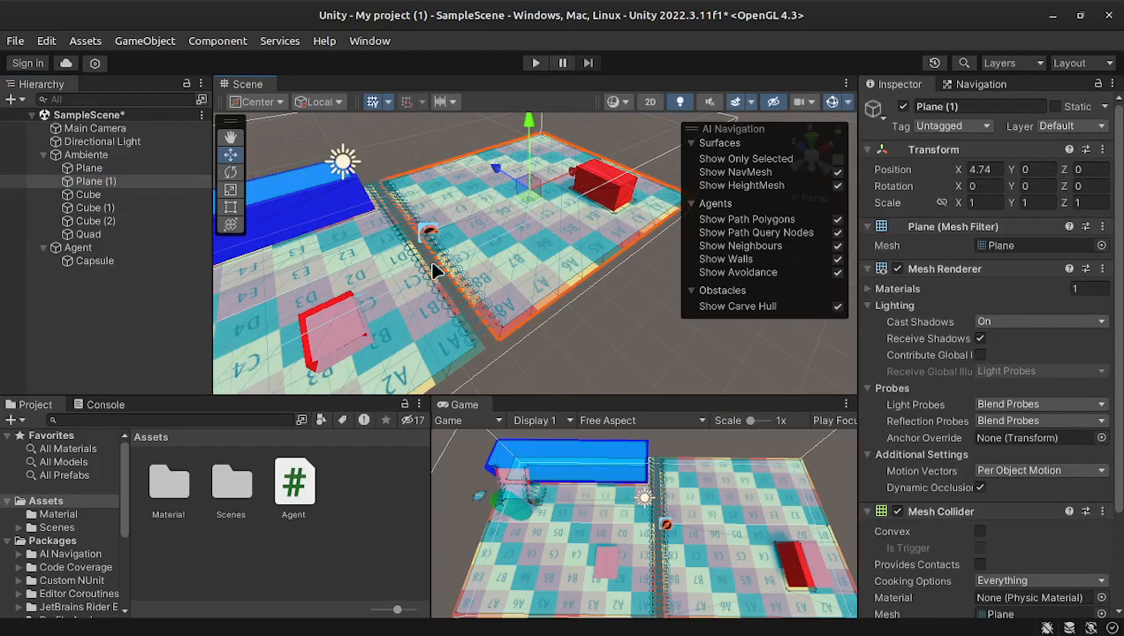
mouse_move(549, 176)
left_mouse_down()
mouse_move(573, 187)
mouse_move(544, 184)
mouse_move(563, 186)
left_mouse_up()
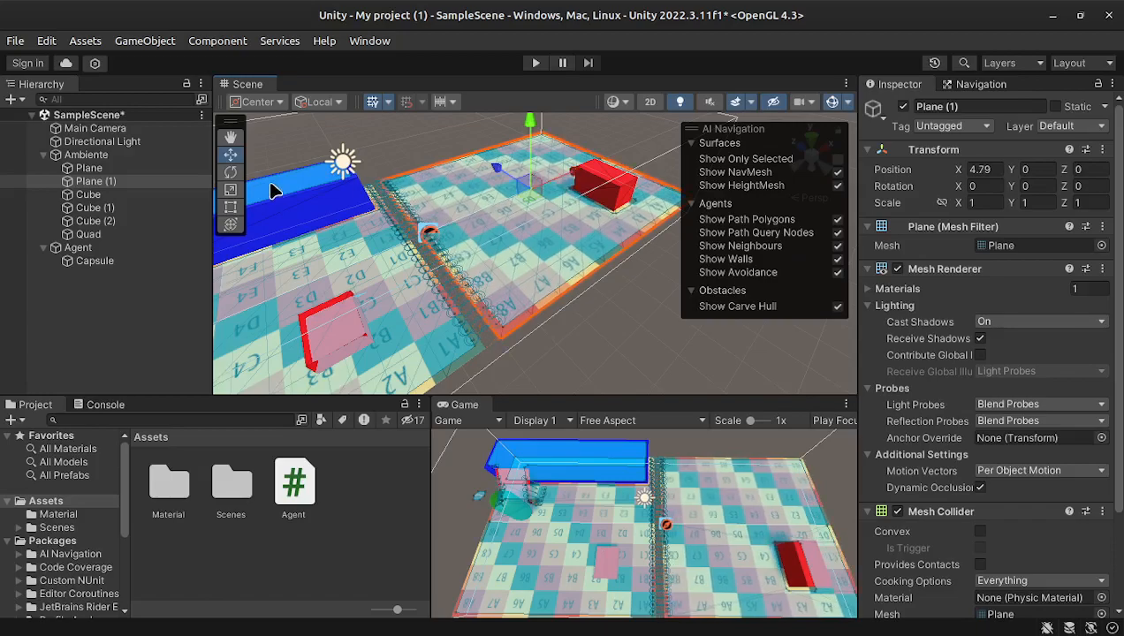
left_click(95, 155)
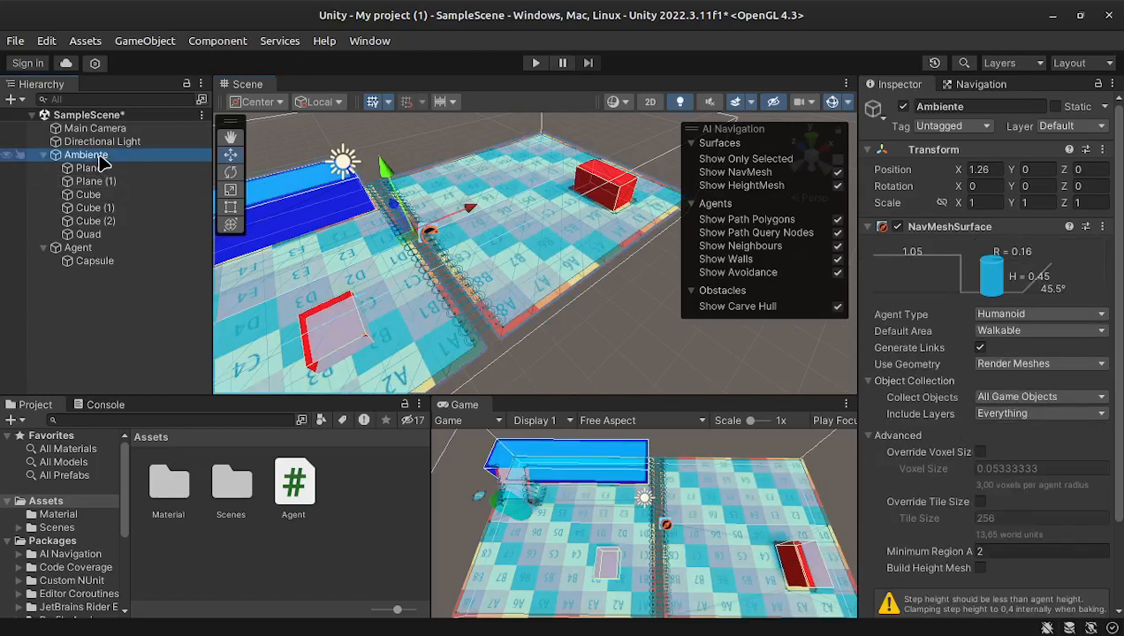
Move Plane (1) farther from Plane, to about X 5.36, and rebake Ambiente's NavMesh
scroll(1001, 389, "down", 2)
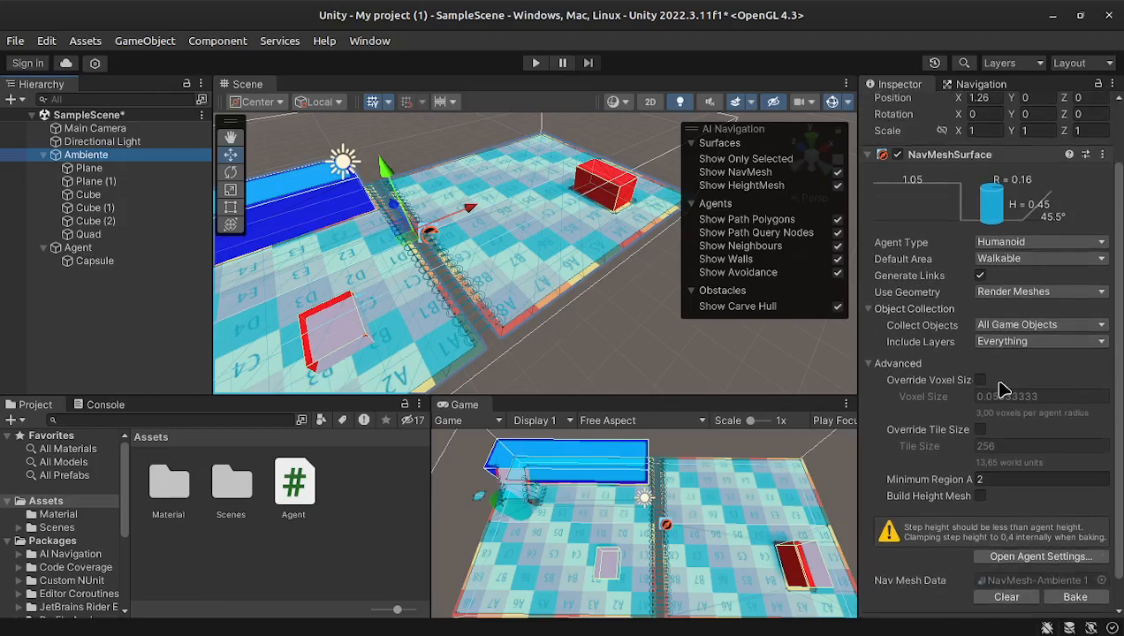
left_click(519, 232)
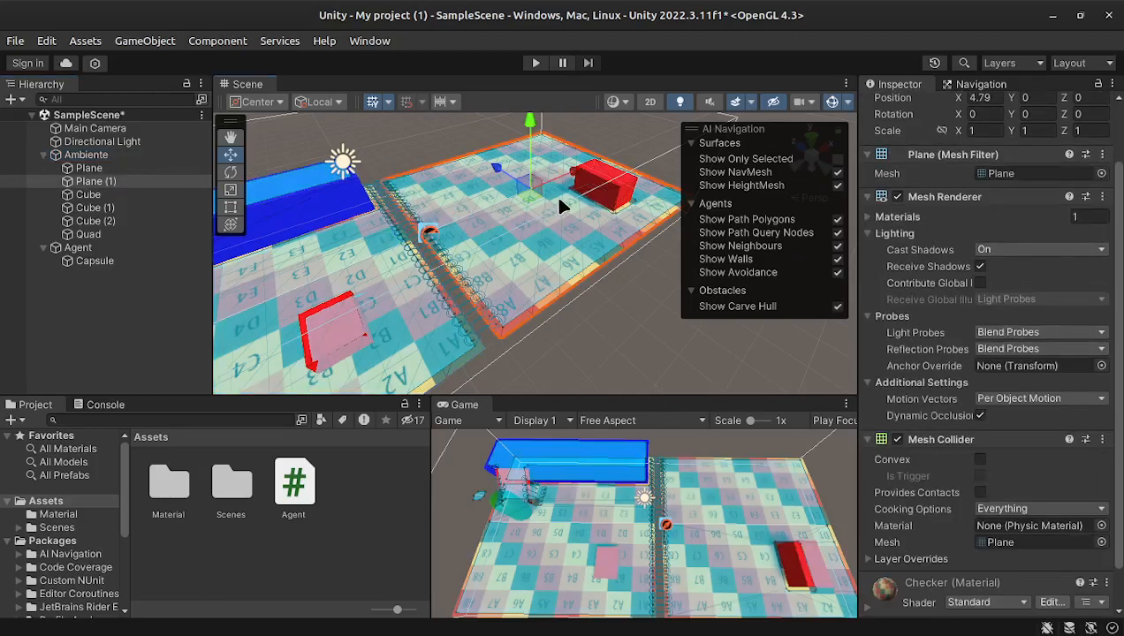
left_click_drag(561, 181, 575, 175)
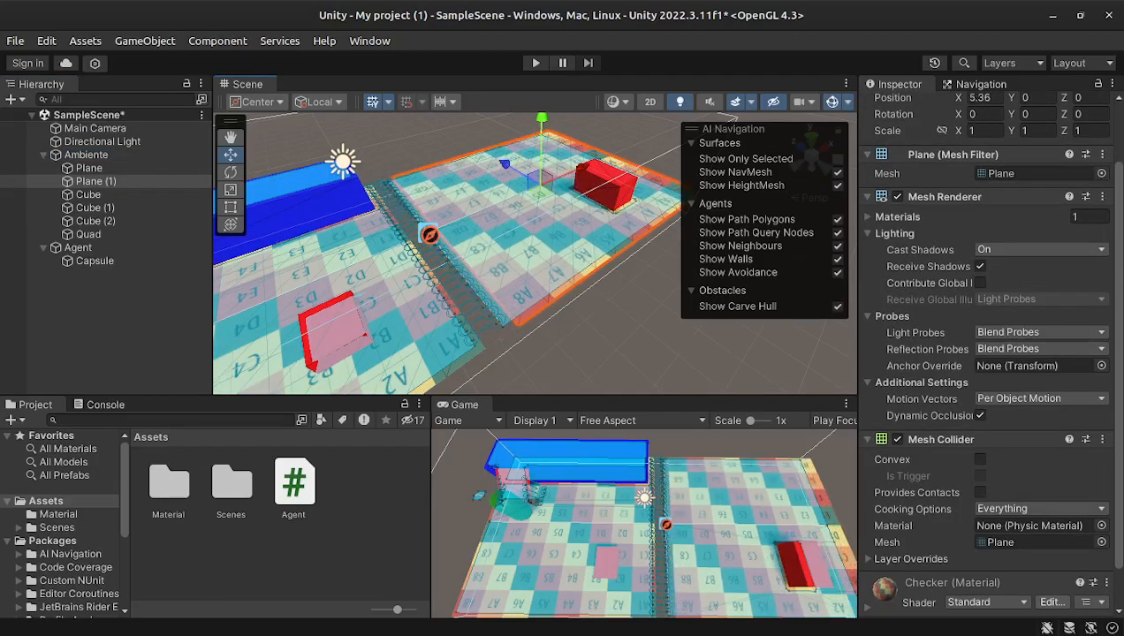
left_click(85, 155)
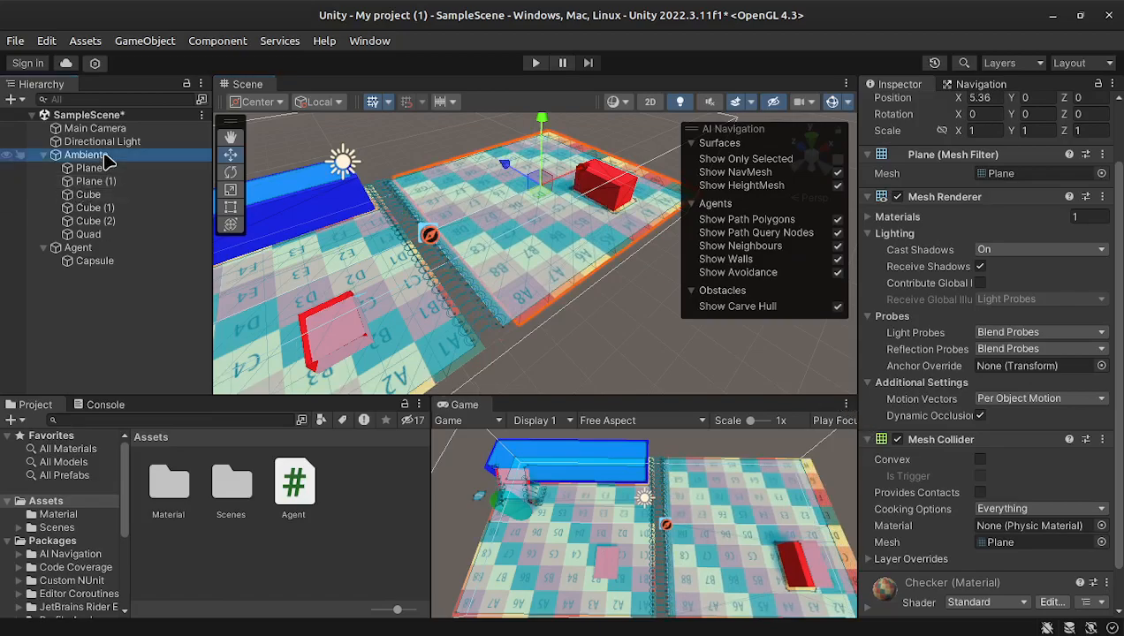
left_click(1082, 597)
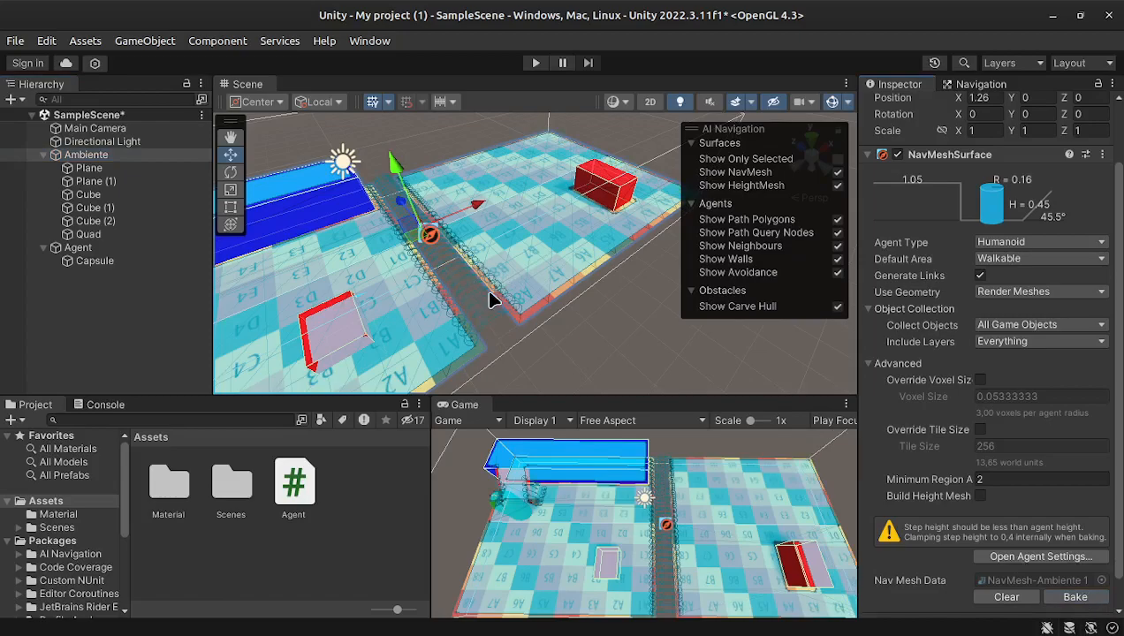
Run the scene in Play mode to test the agent's crossing over the generated links, and stop it
left_click(535, 63)
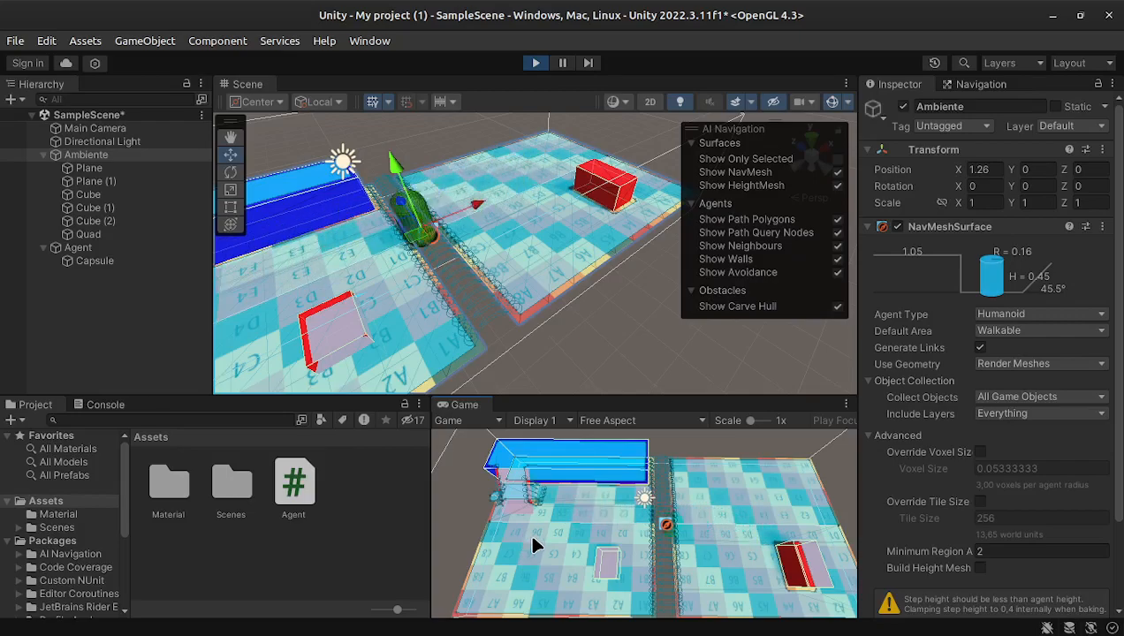
left_click(535, 63)
Disable Generate Links on Ambiente's NavMeshSurface and rebake the NavMesh
left_click(89, 155)
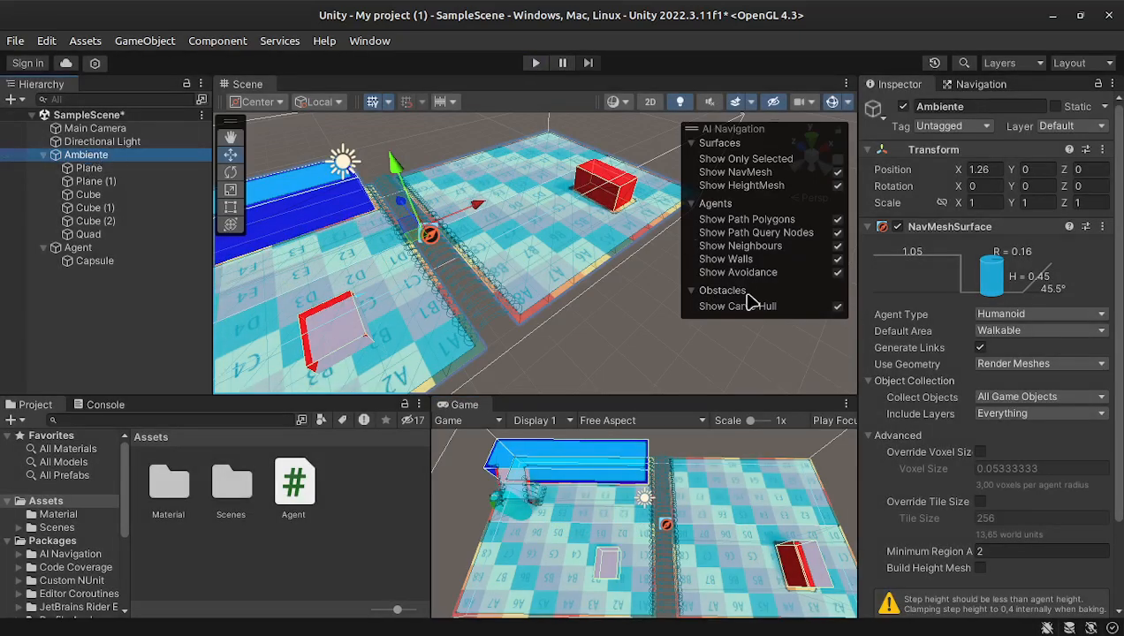
left_click(977, 348)
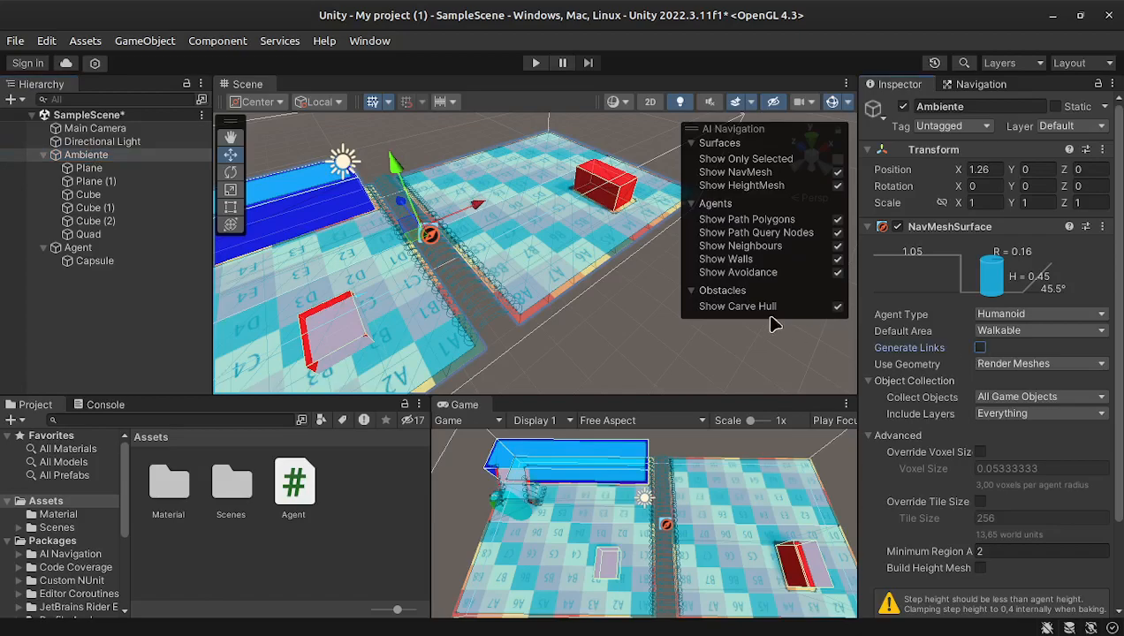
scroll(982, 457, "down", 3)
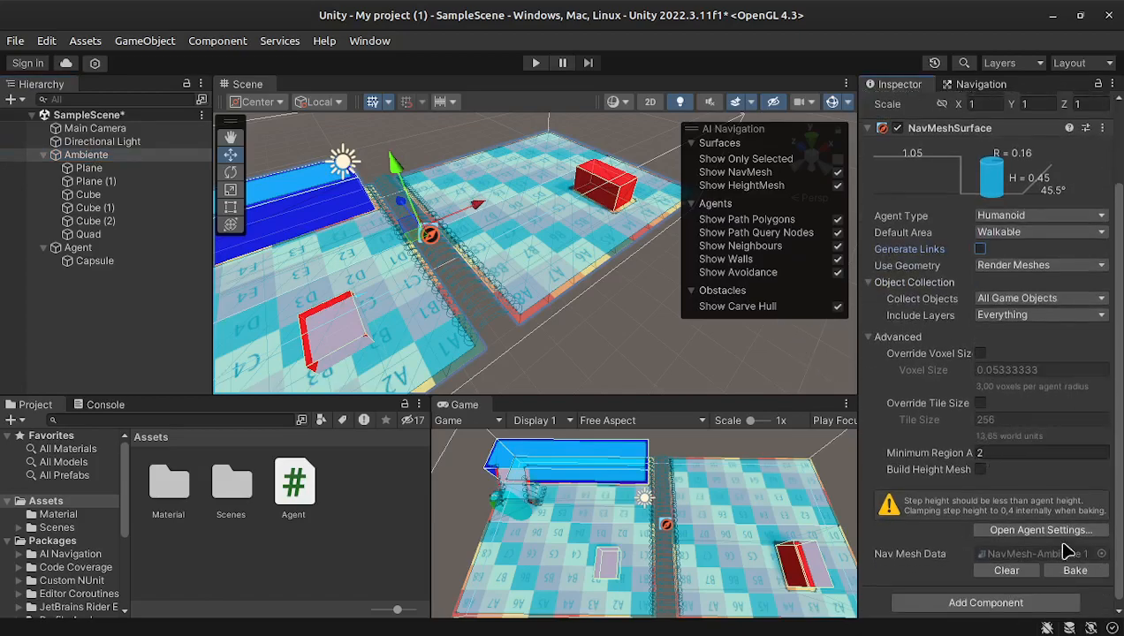
left_click(1076, 571)
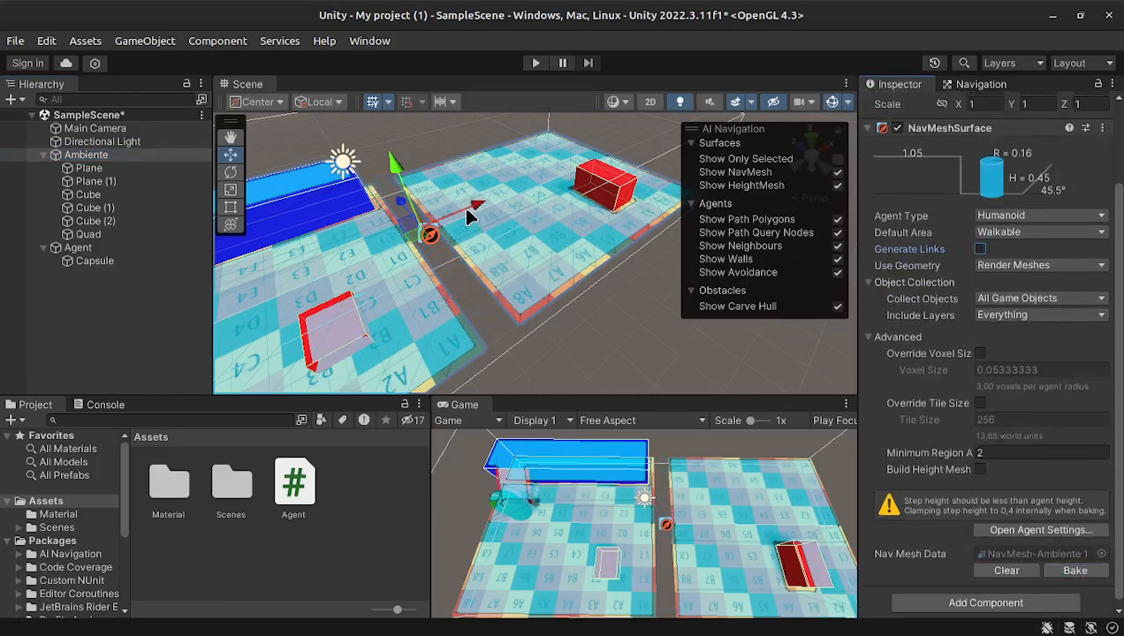
Create an empty GameObject, place it near the gap edge at about X 0.13, Z -3.28, and add a NavMeshLink component
left_click(85, 154)
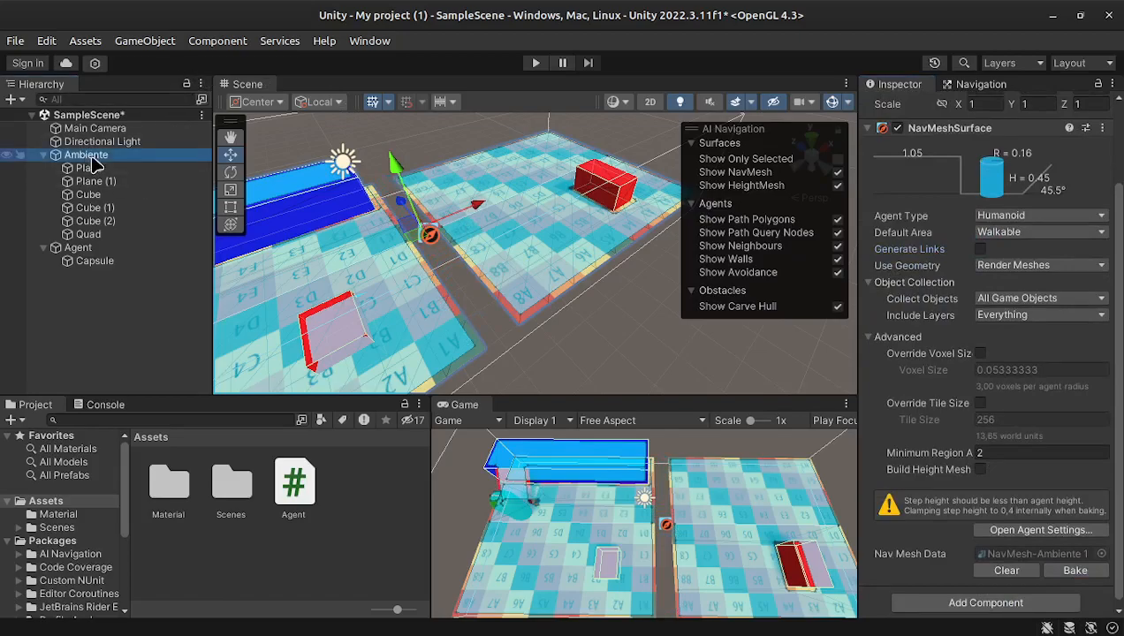
left_click(147, 41)
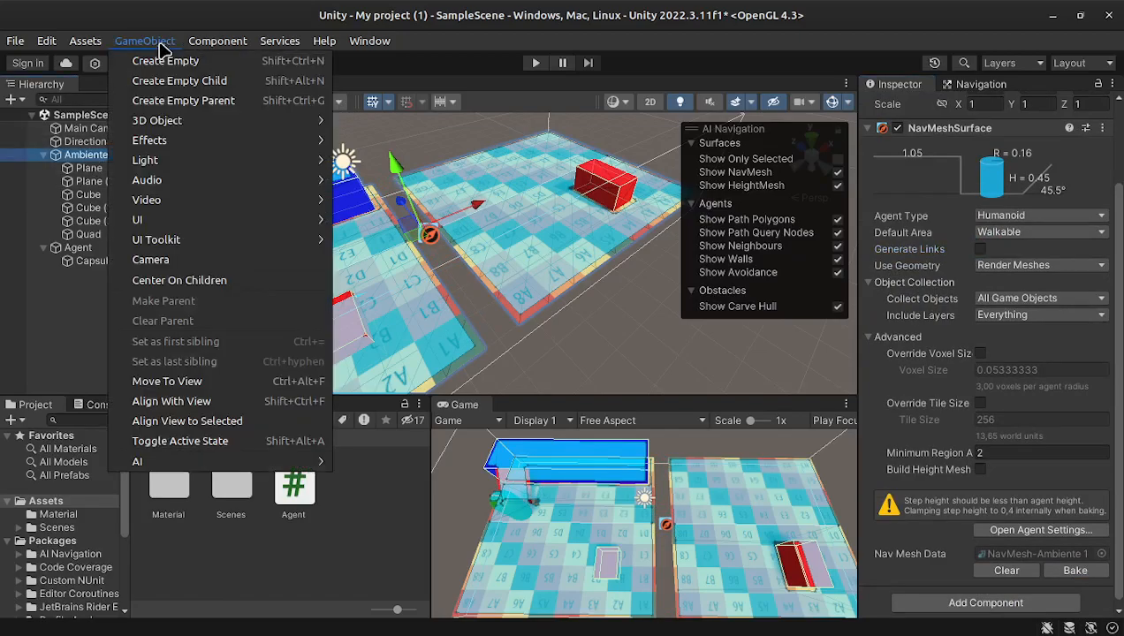
left_click(166, 60)
left_click_drag(575, 243, 424, 327)
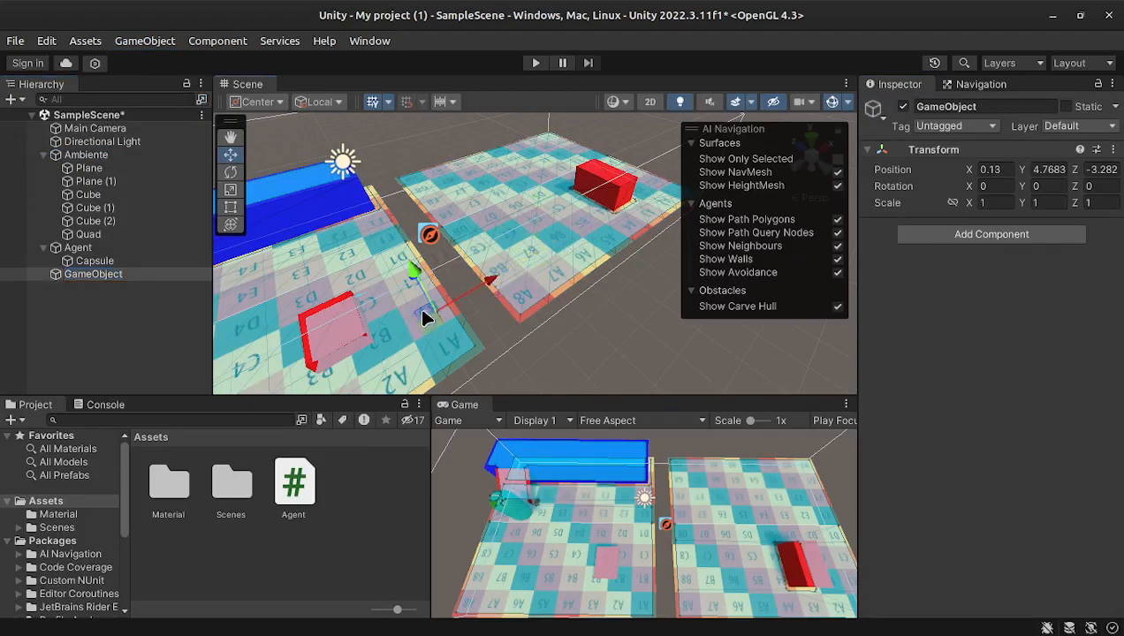
left_click(964, 239)
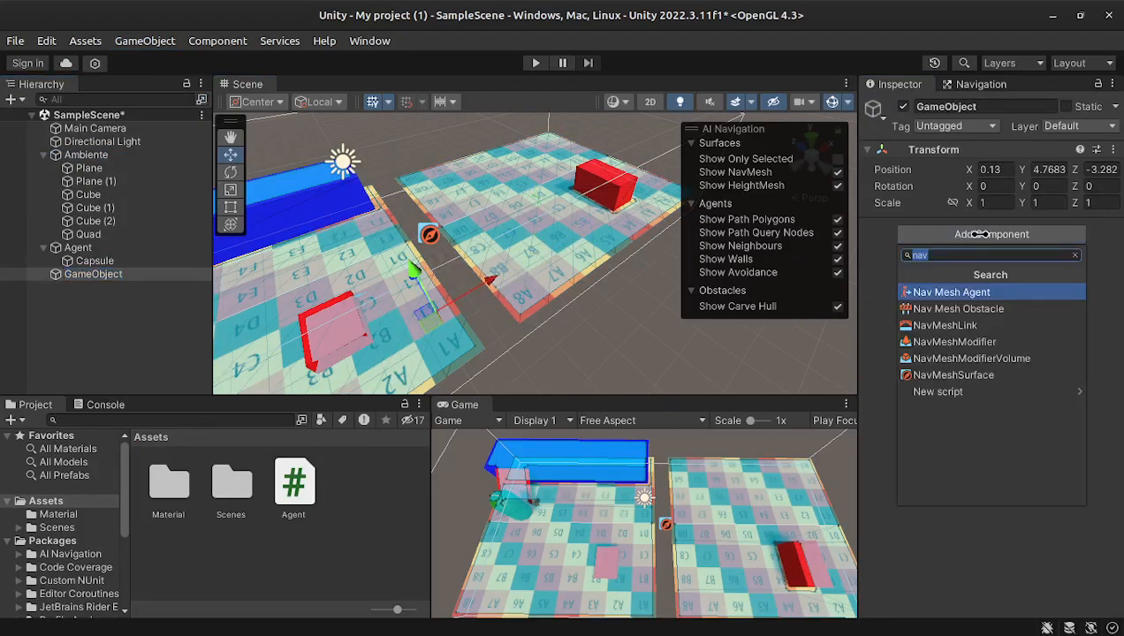
left_click(945, 325)
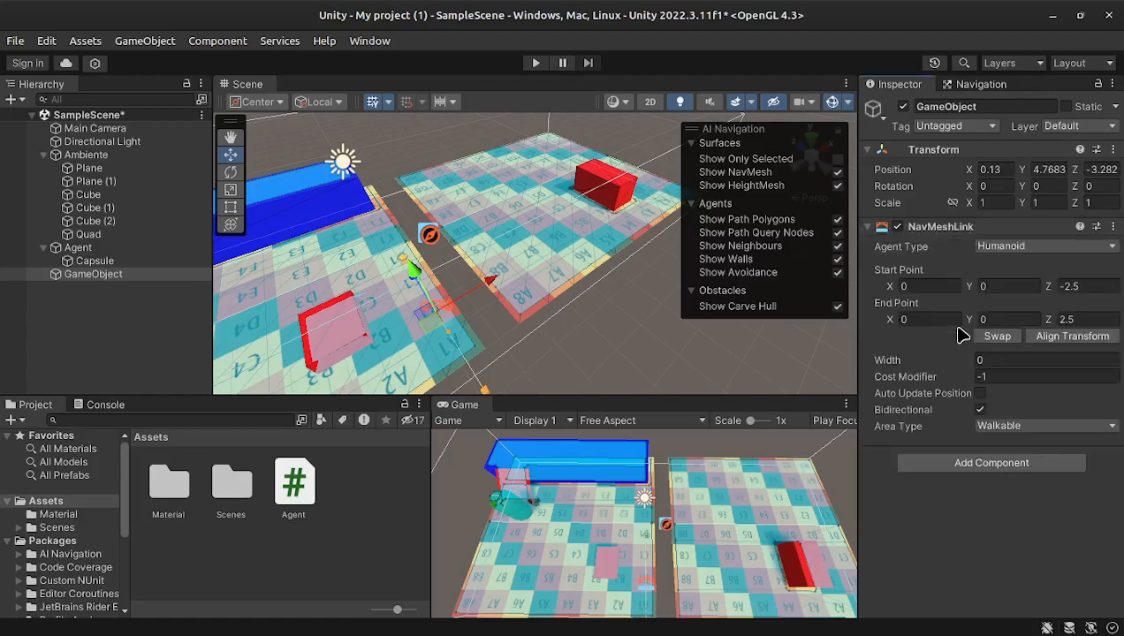
Move the link's GameObject to about X 0.43 and widen the NavMeshLink to about 0.86
left_click_drag(481, 289, 492, 284)
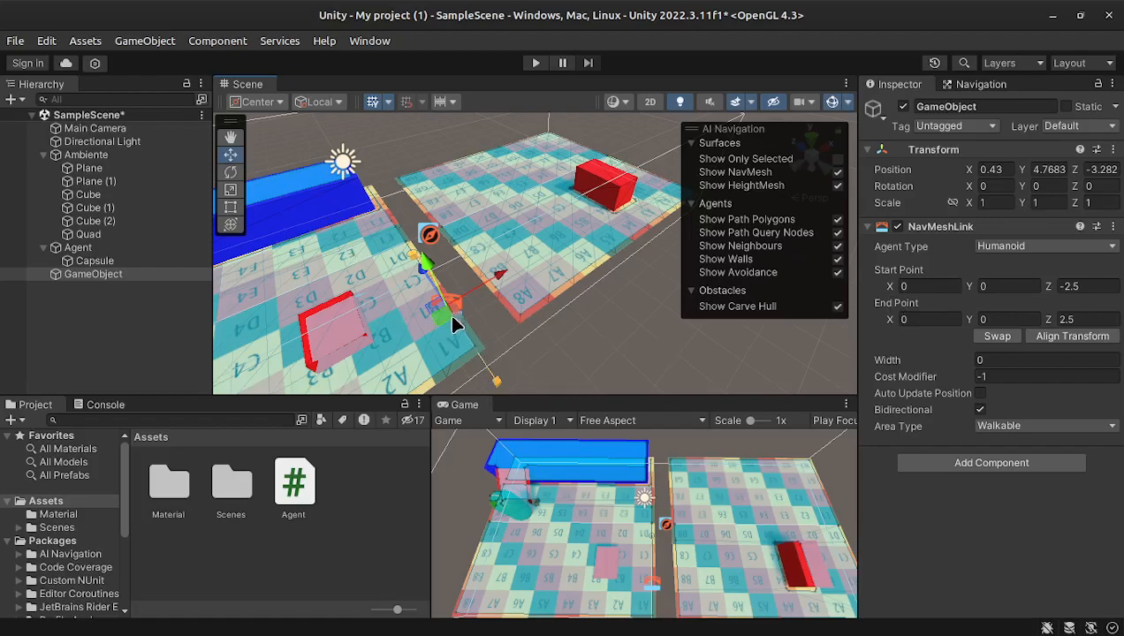
left_click_drag(451, 318, 493, 396)
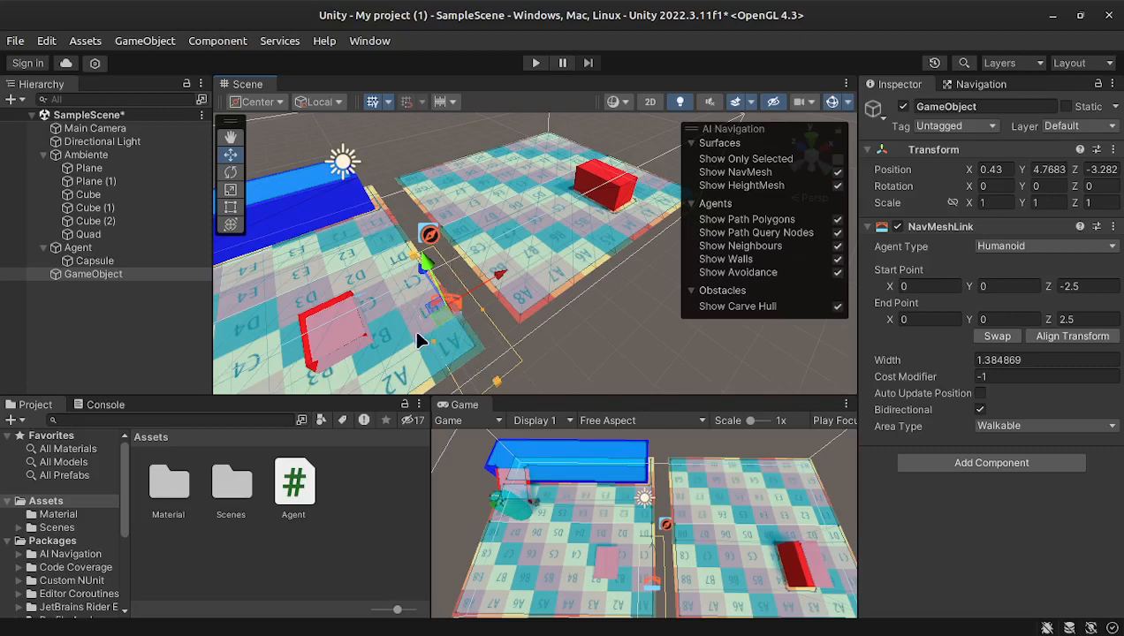
left_click_drag(482, 320, 408, 263)
Rotate the link's GameObject to about -92.84 degrees around Y so the link spans the gap between the platforms
key("e")
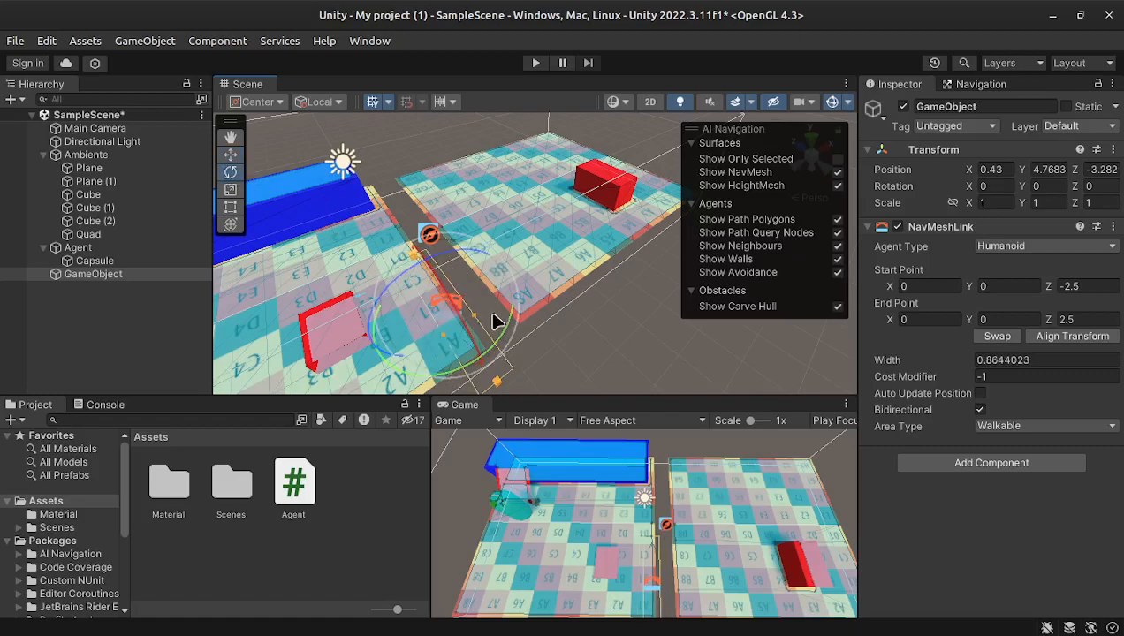
left_click_drag(484, 348, 521, 38)
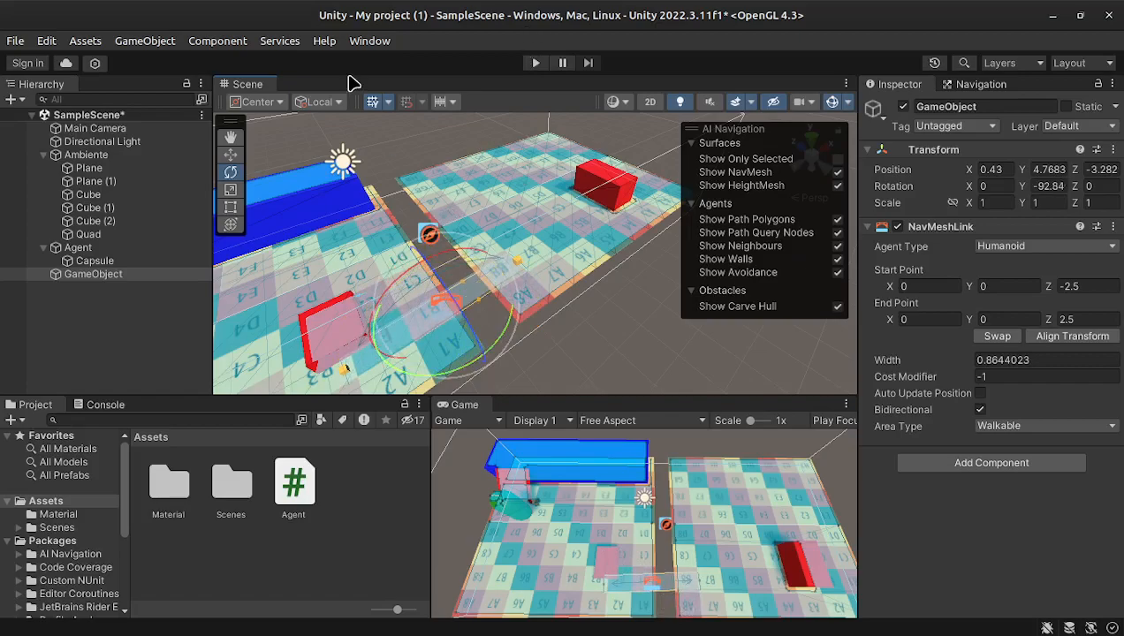
key("w")
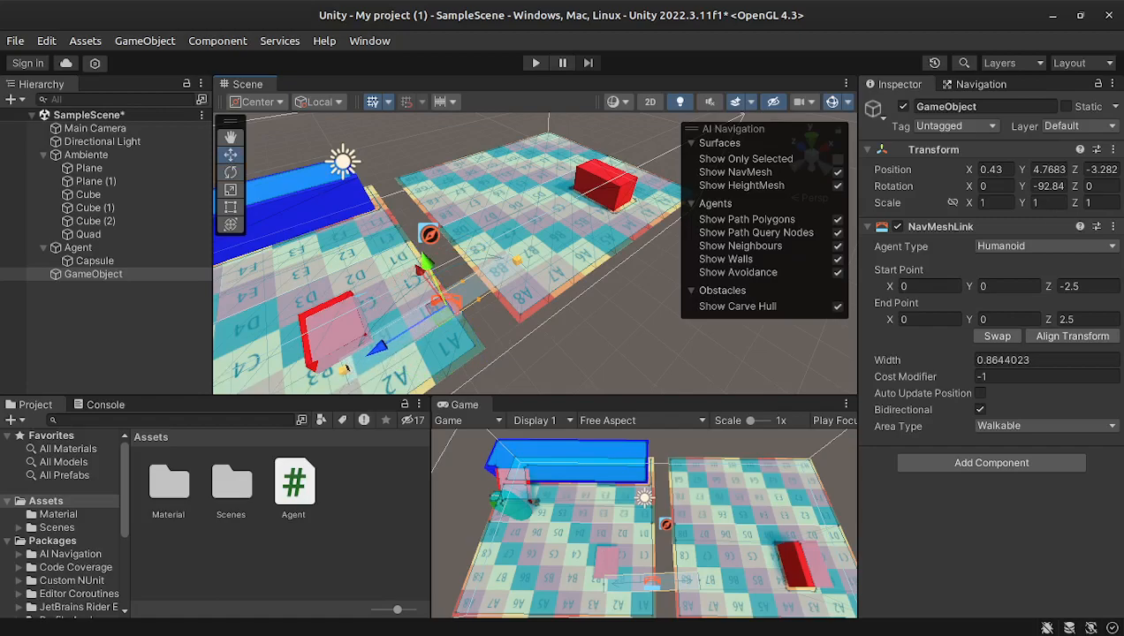
Align the NavMeshLink's transform to its points twice, swapping the start and end points after each alignment
left_click(1057, 343)
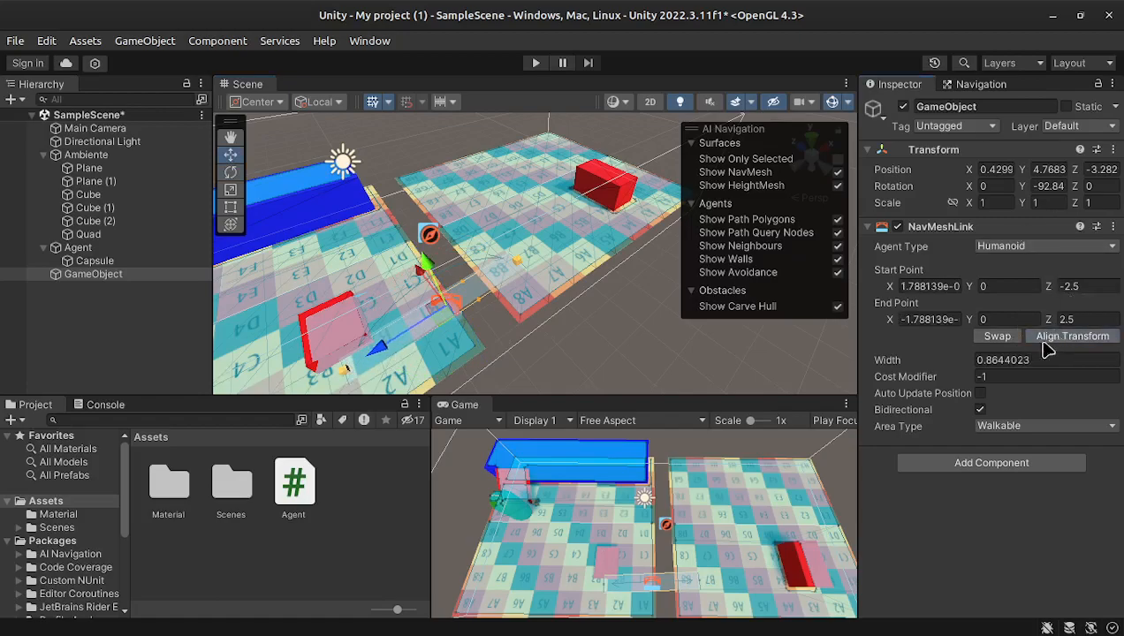
left_click(1014, 342)
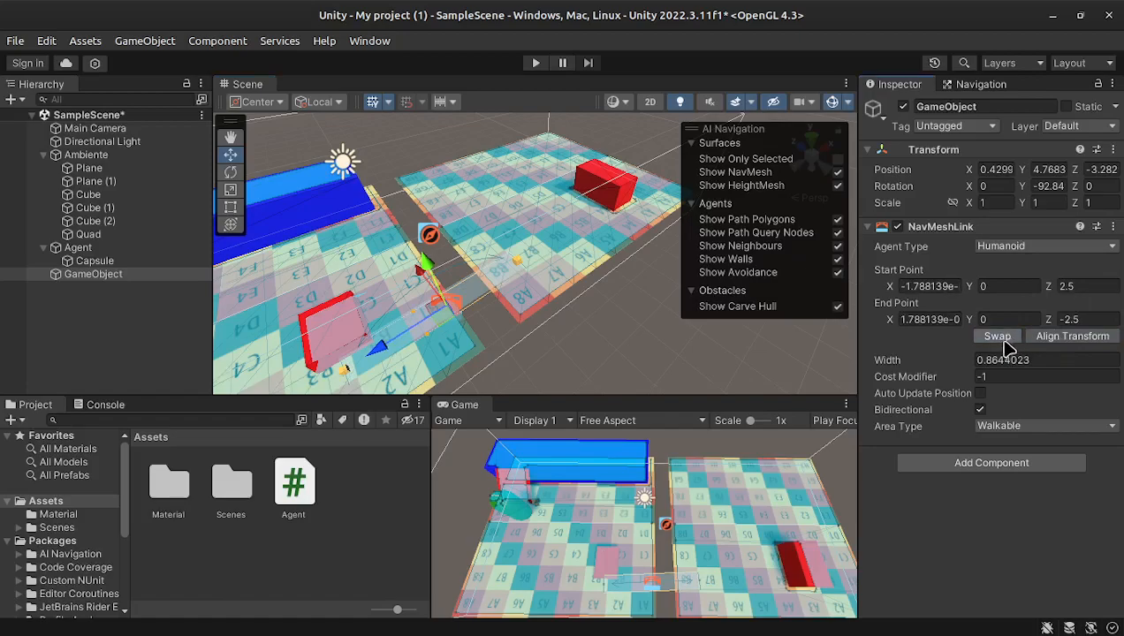
left_click(1051, 342)
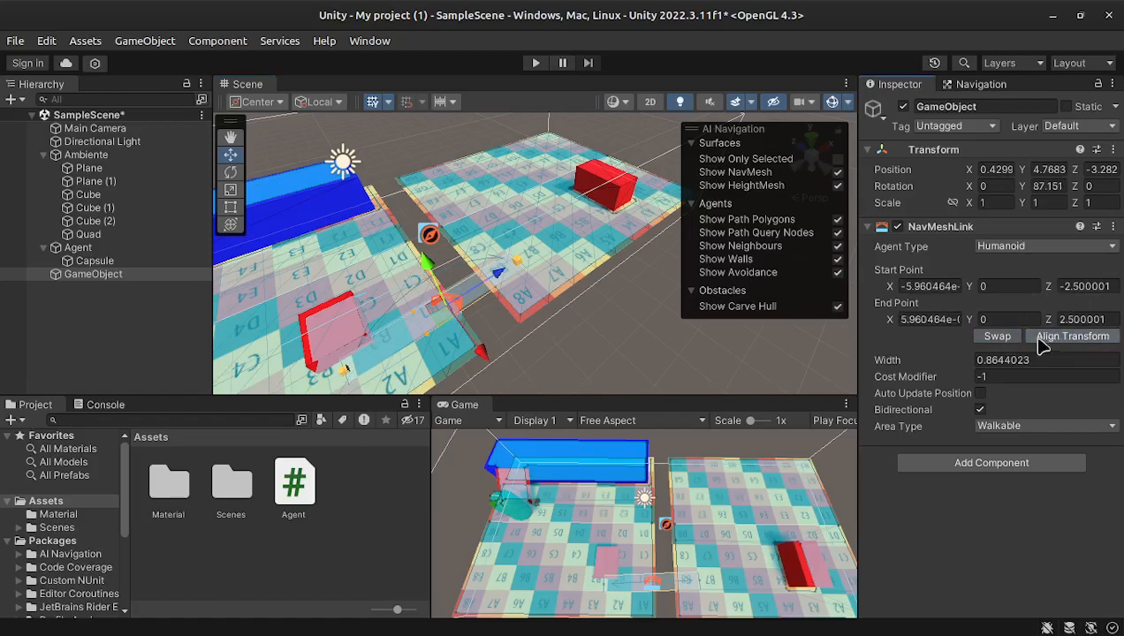
left_click(1004, 341)
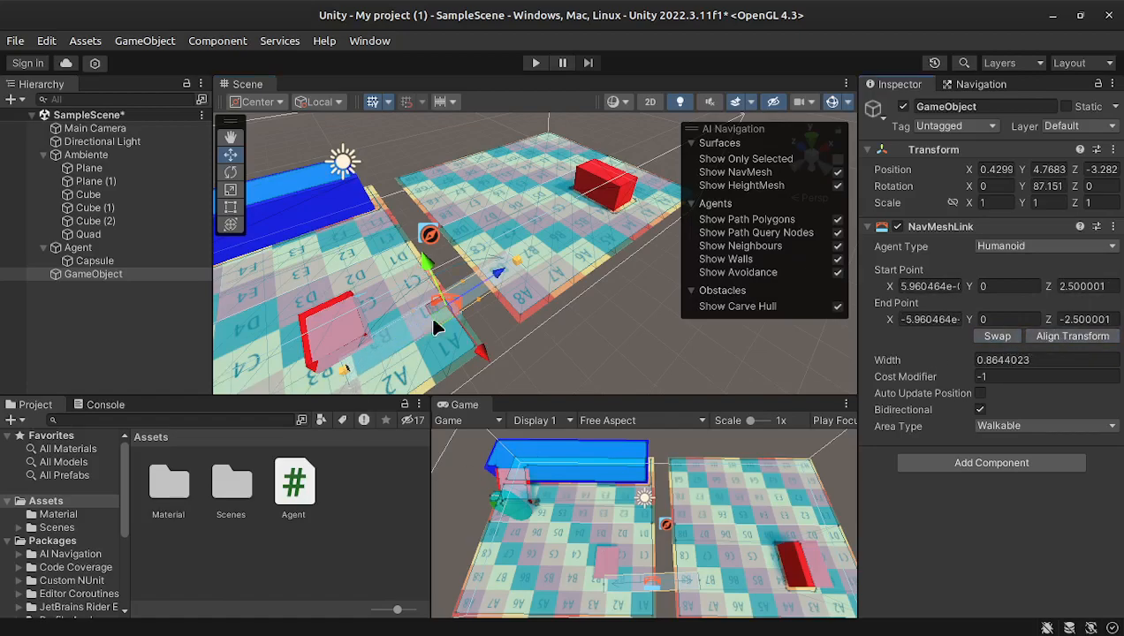
Widen the NavMeshLink to about 1.75 and move its GameObject across the gap to about X 1.48, Z -3.23
left_click_drag(474, 298, 470, 323)
left_click(500, 278)
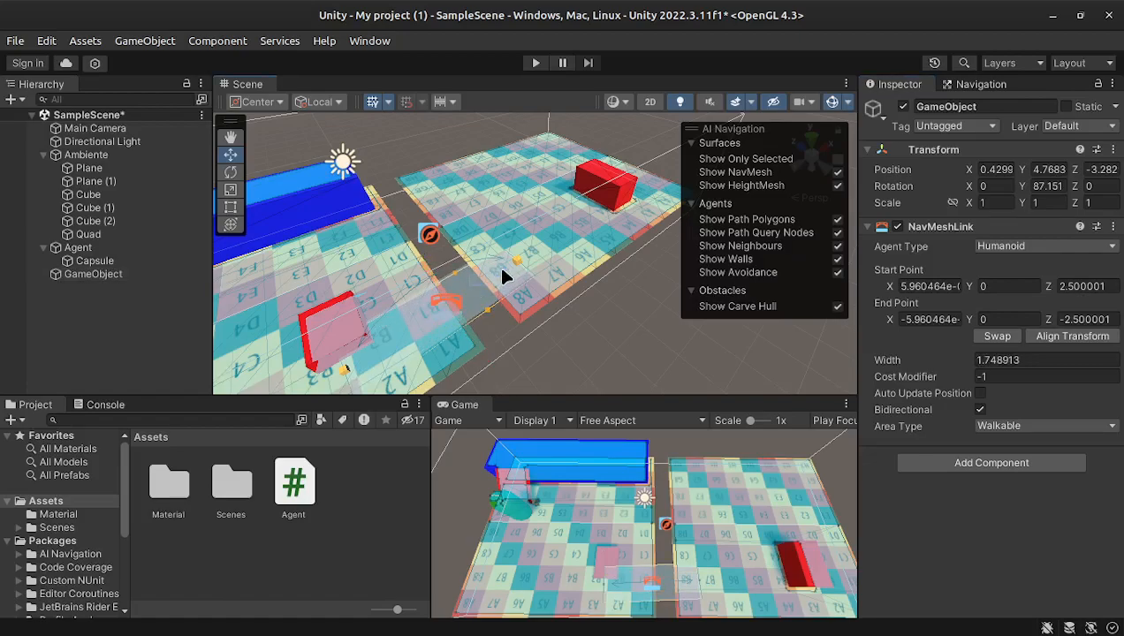
left_click(491, 265)
left_click(449, 291)
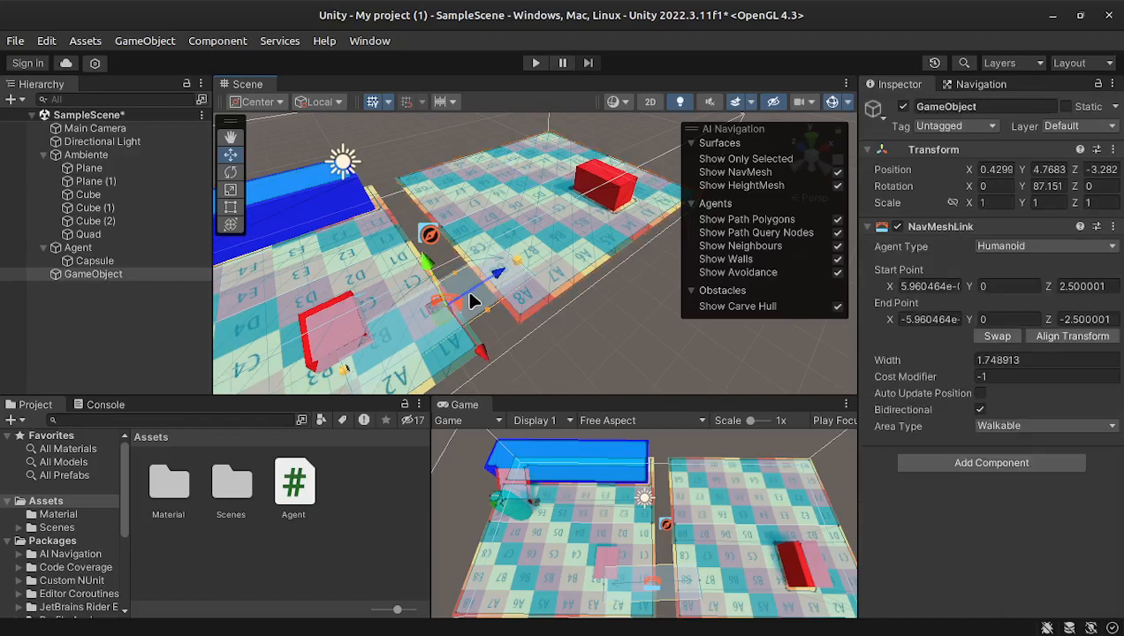
left_click_drag(480, 286, 511, 269)
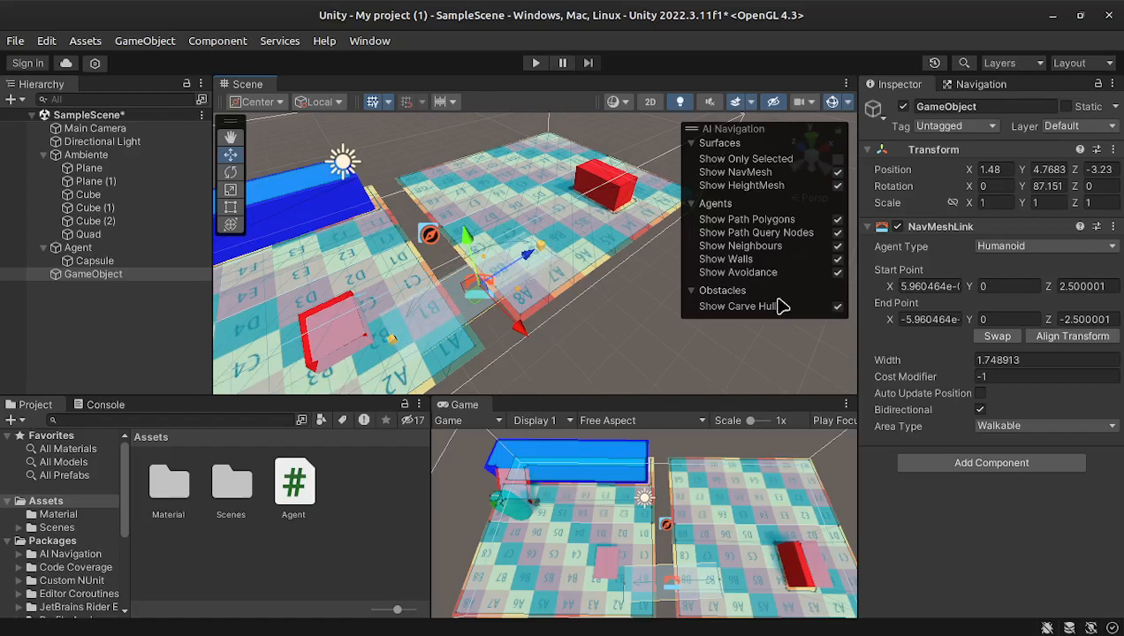
Test the link in Play mode by sending the agent to the far platform and back, and toggle Bidirectional before stopping
left_click(536, 62)
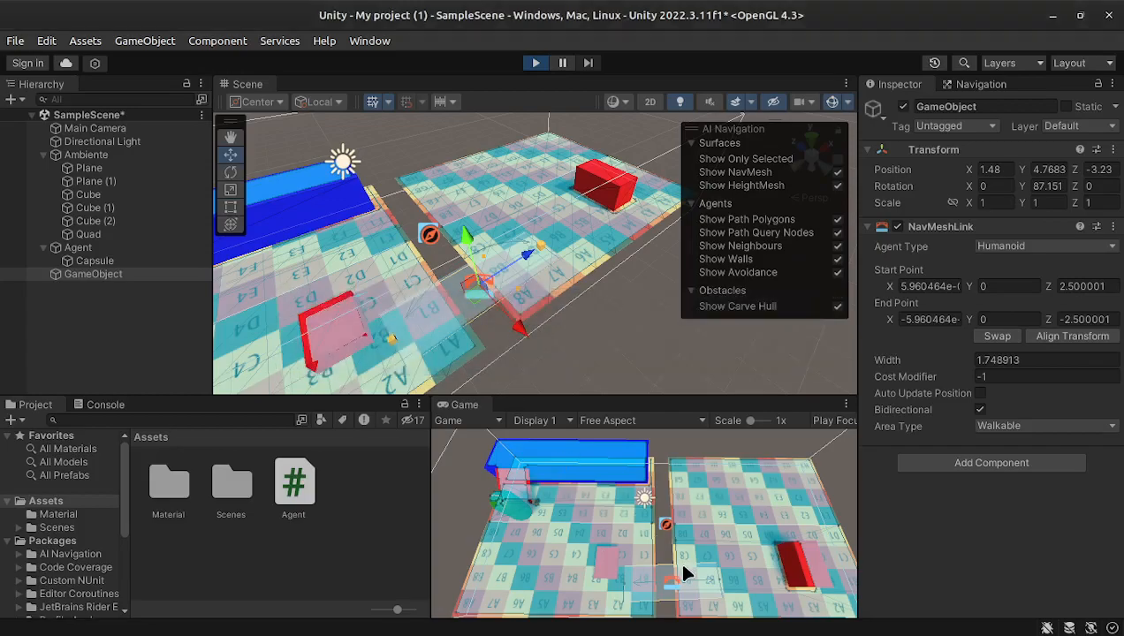
left_click(738, 518)
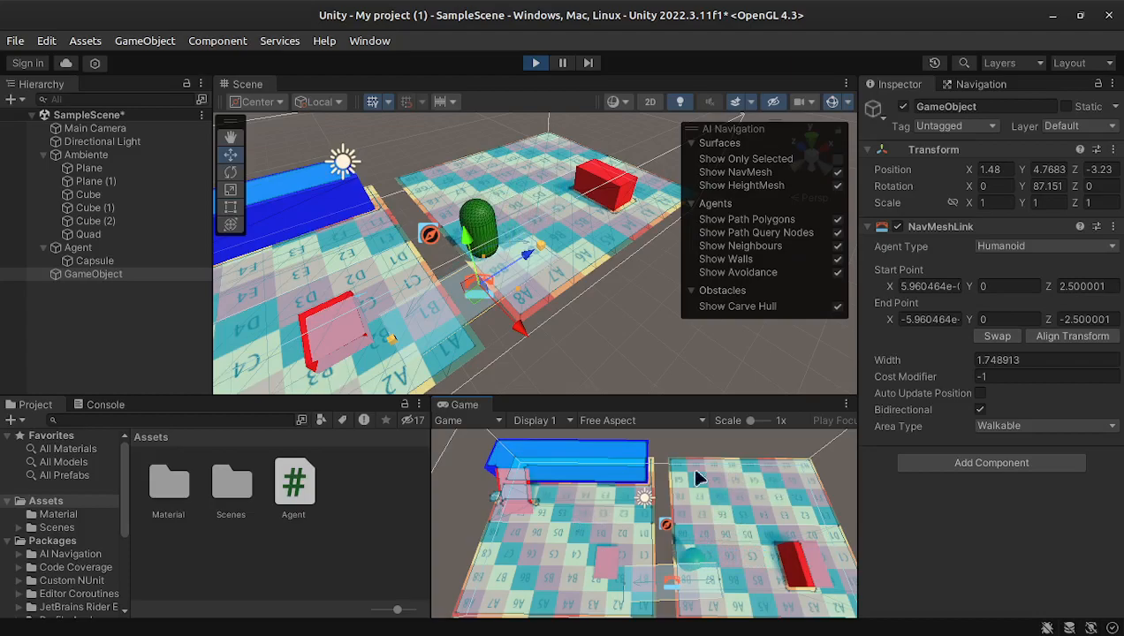
left_click(801, 469)
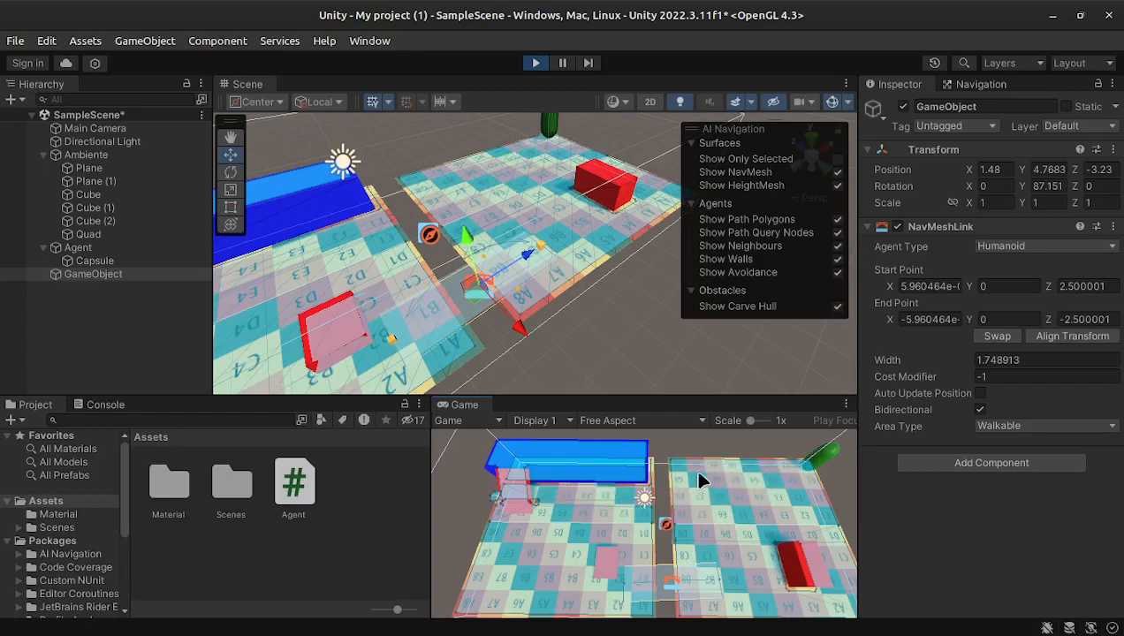
left_click(624, 502)
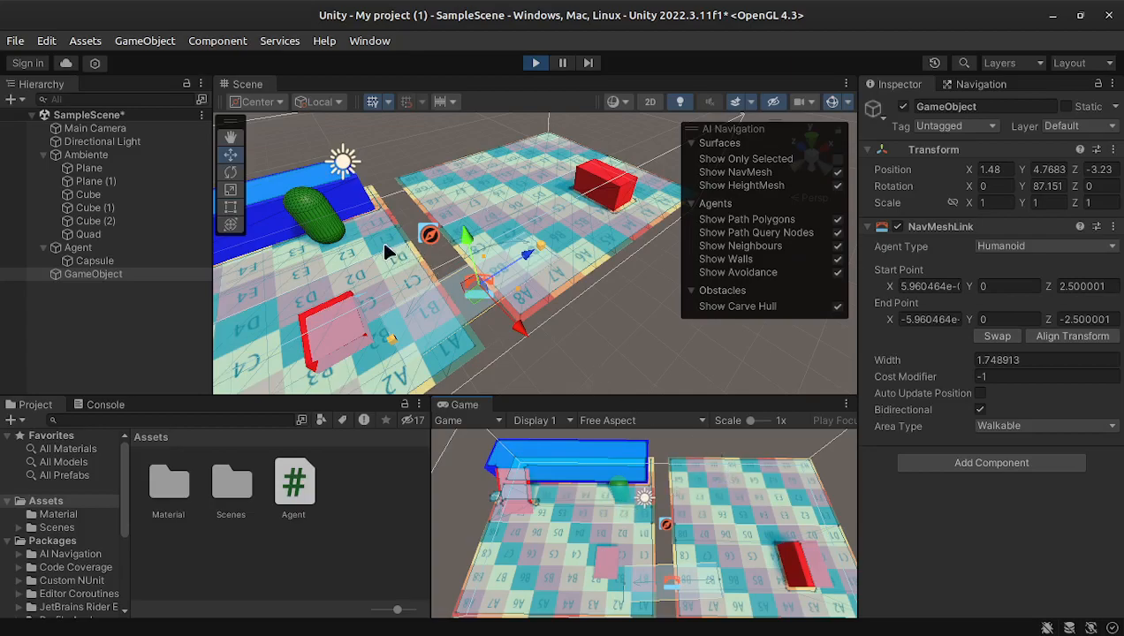
left_click(979, 410)
left_click(534, 64)
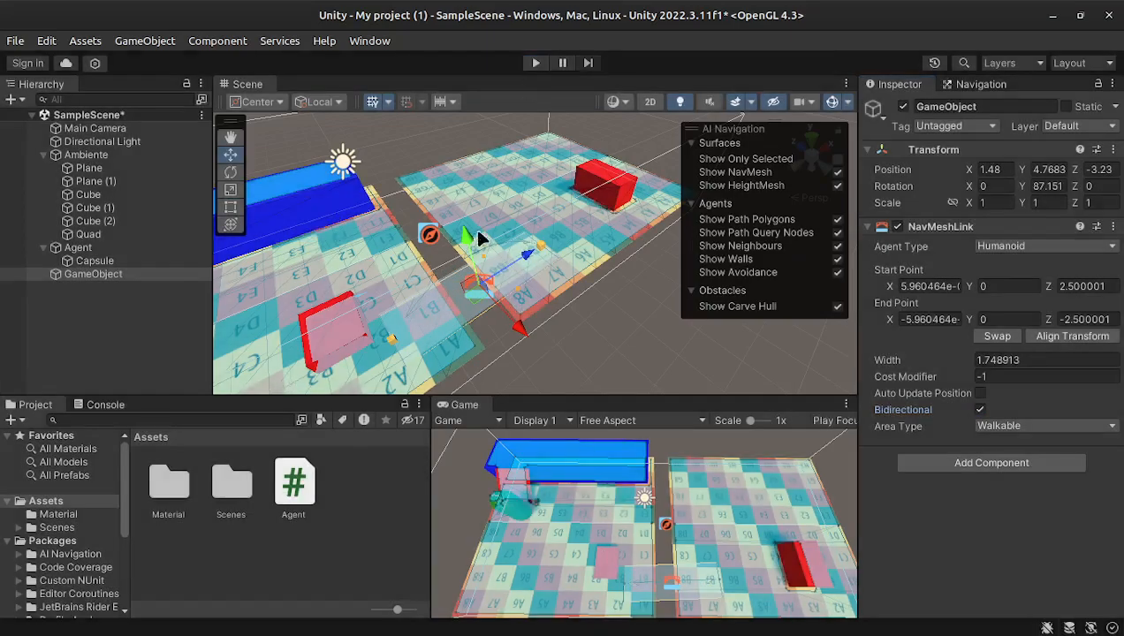
Disable Bidirectional on the NavMeshLink and test the one-way crossing in Play mode
left_click(979, 410)
left_click(535, 62)
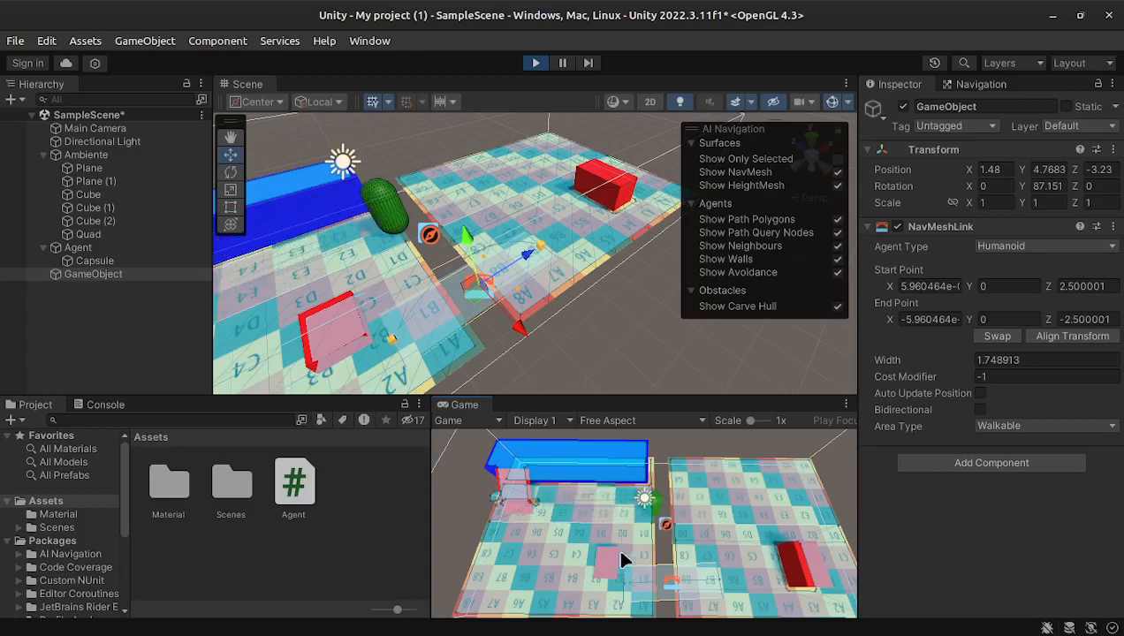
left_click(536, 64)
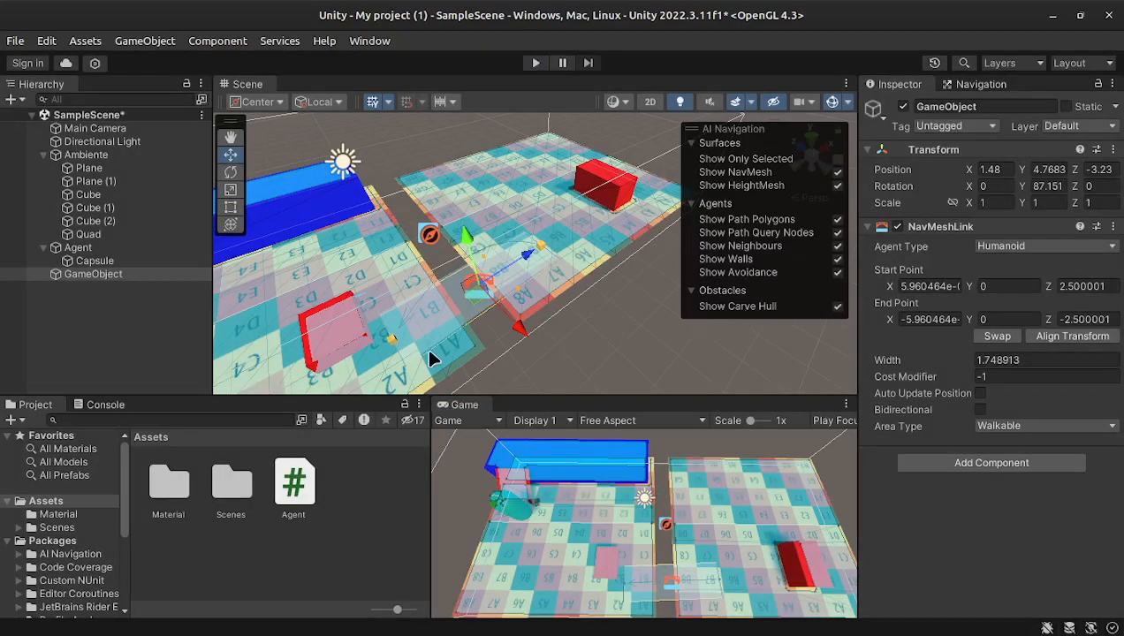
scroll(414, 282, "down", 6)
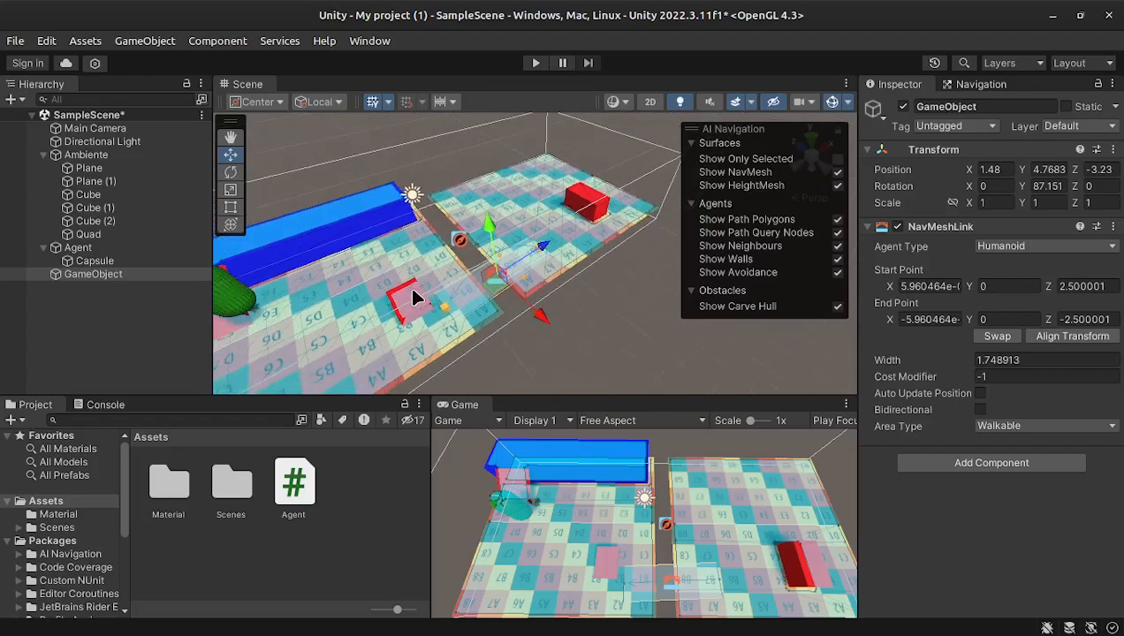
Try moving the Agent's Capsule child to about X 11.46 on the far platform and test the crossing in Play mode
left_click(296, 284)
left_click_drag(320, 259, 539, 142)
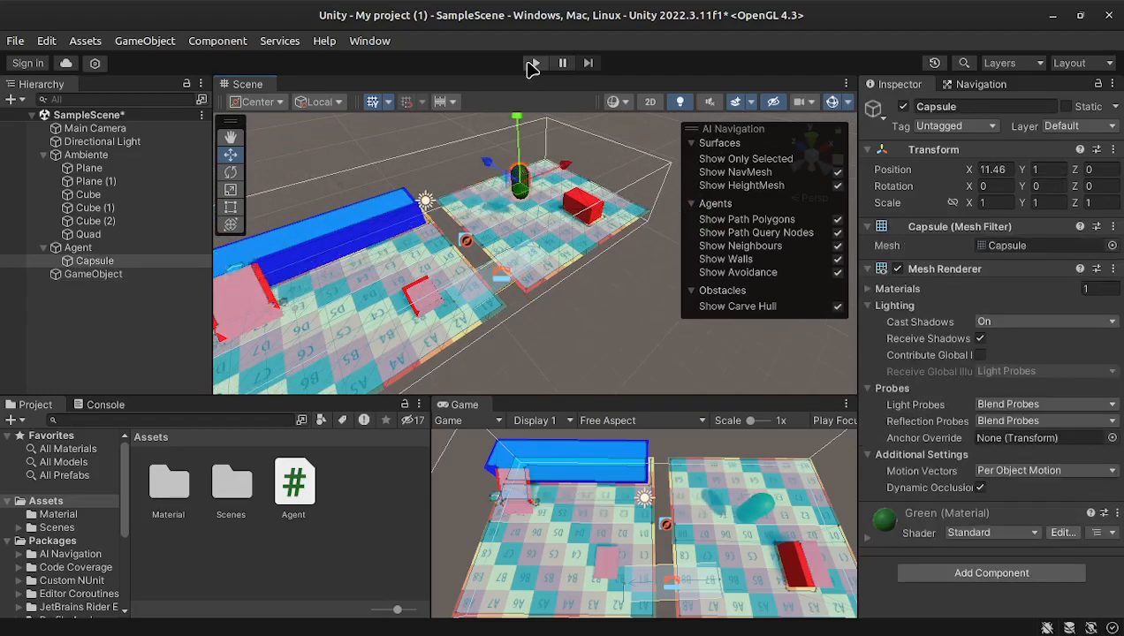
left_click(535, 63)
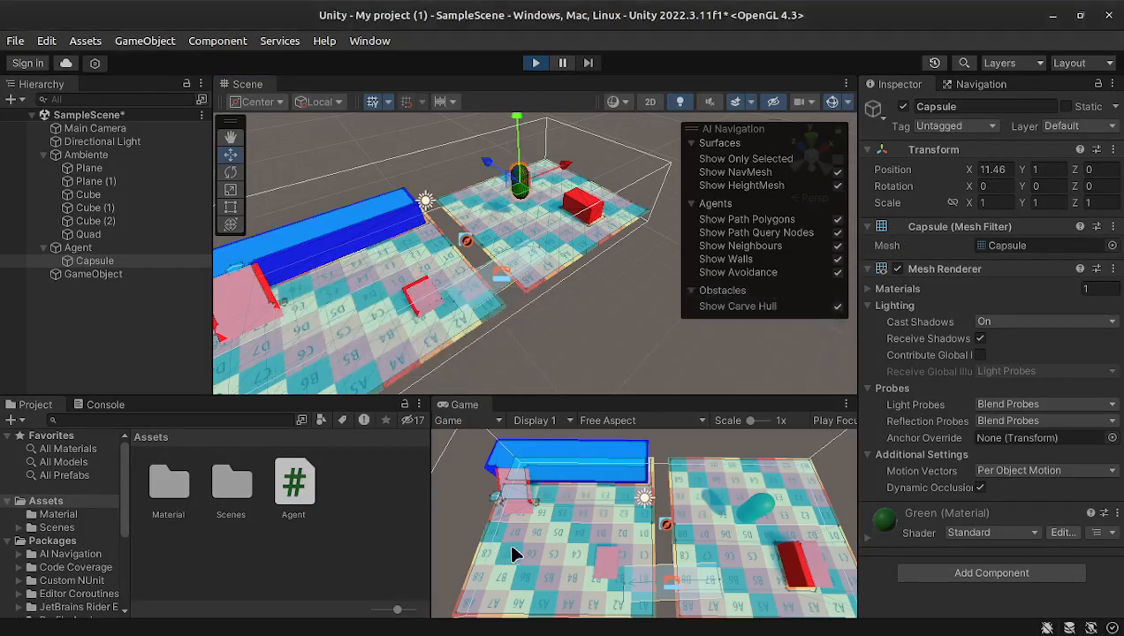
left_click(566, 522)
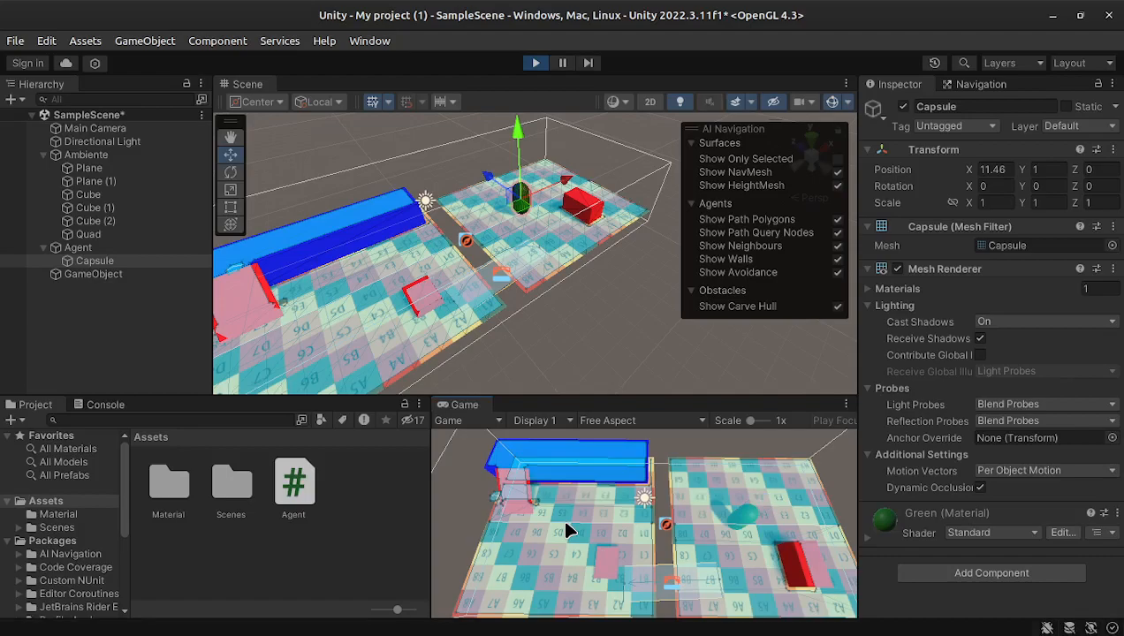
left_click(534, 63)
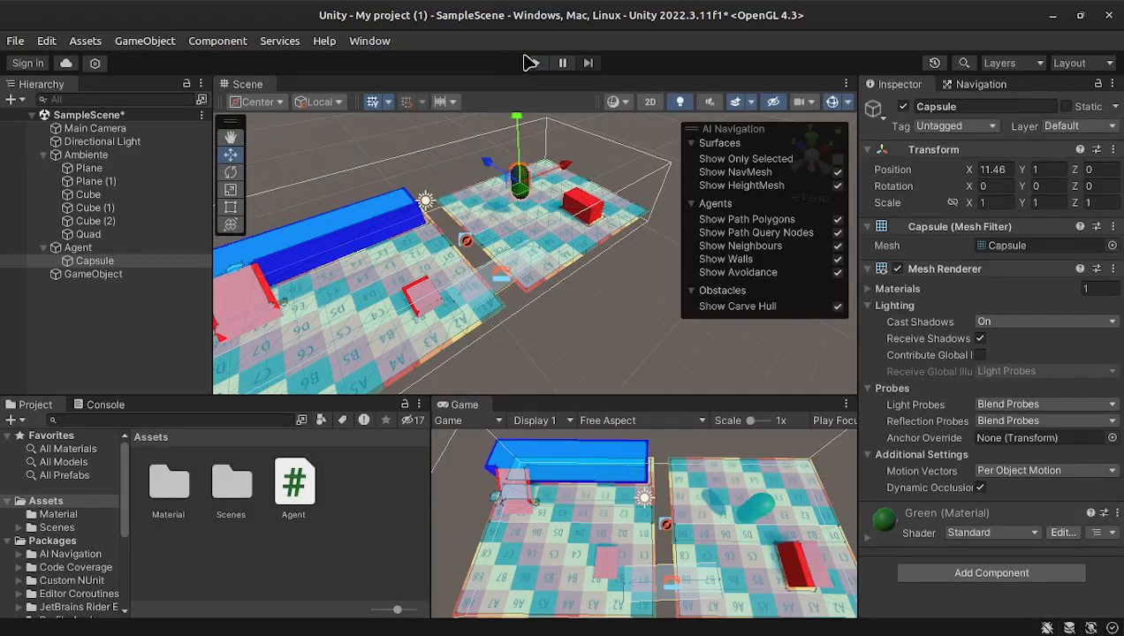
left_click(535, 62)
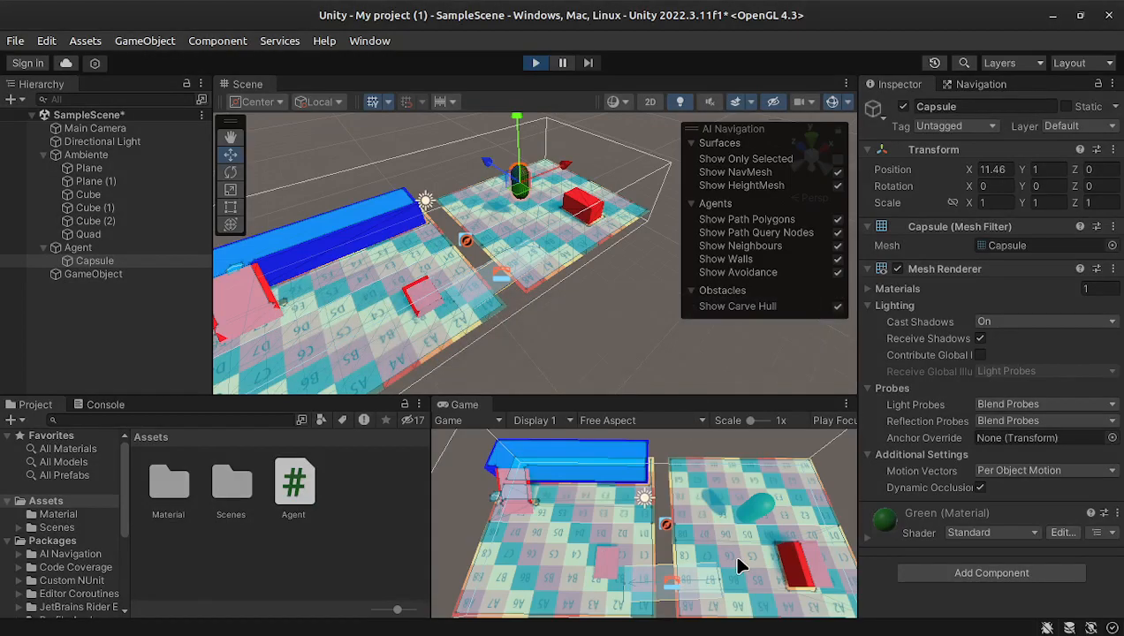
left_click(534, 63)
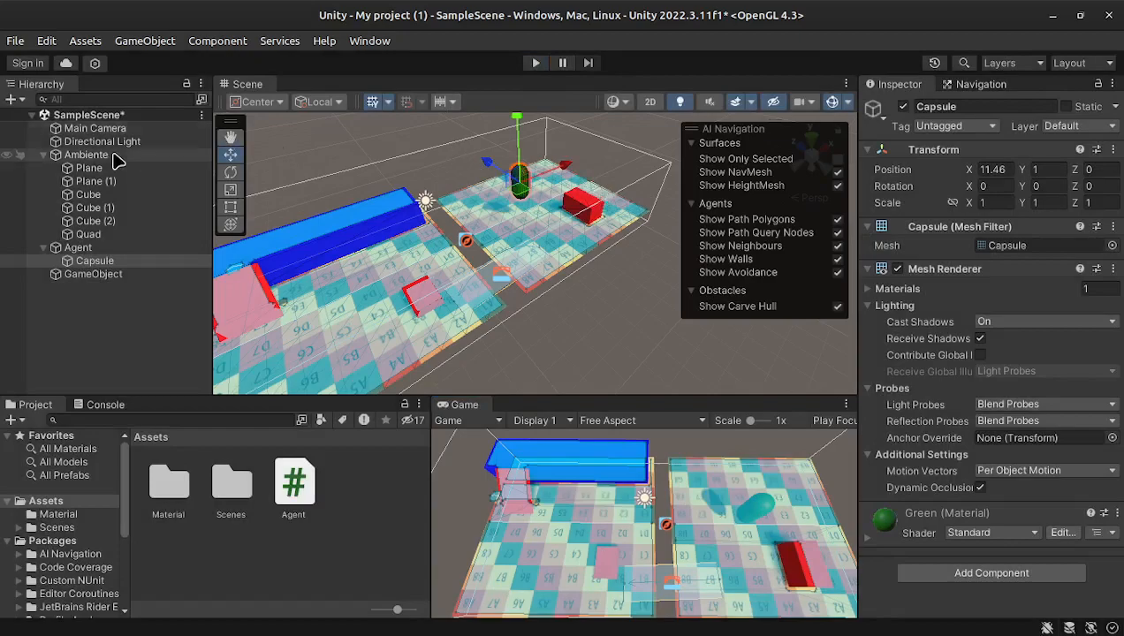
Undo the Capsule's move and move the parent Agent to X 6.5 on the far platform instead
left_click(91, 247)
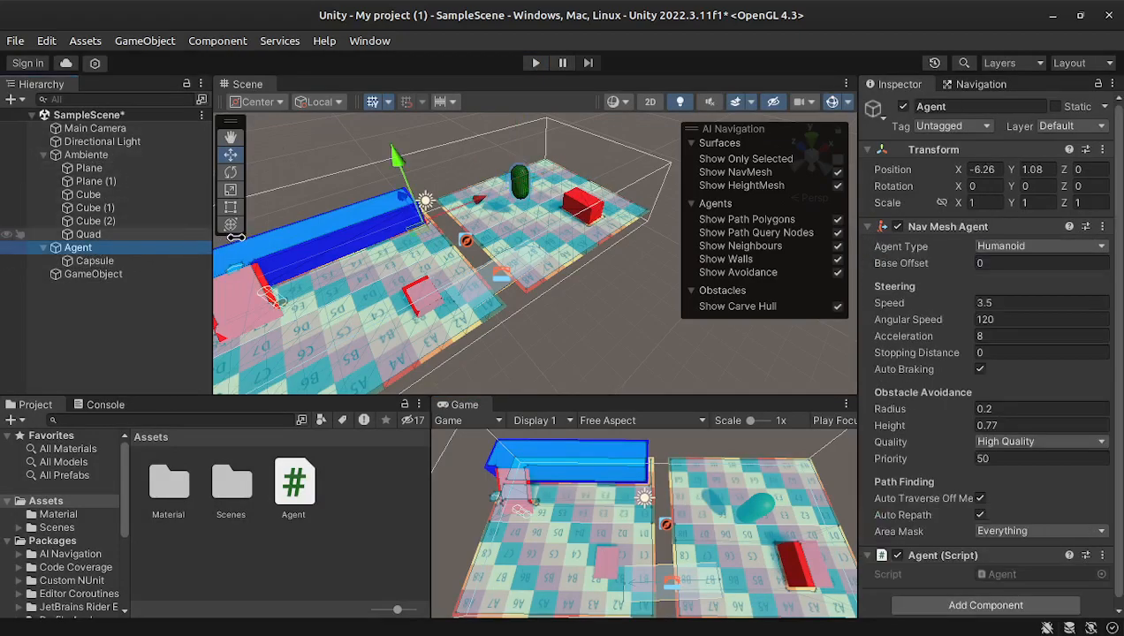
key("Down")
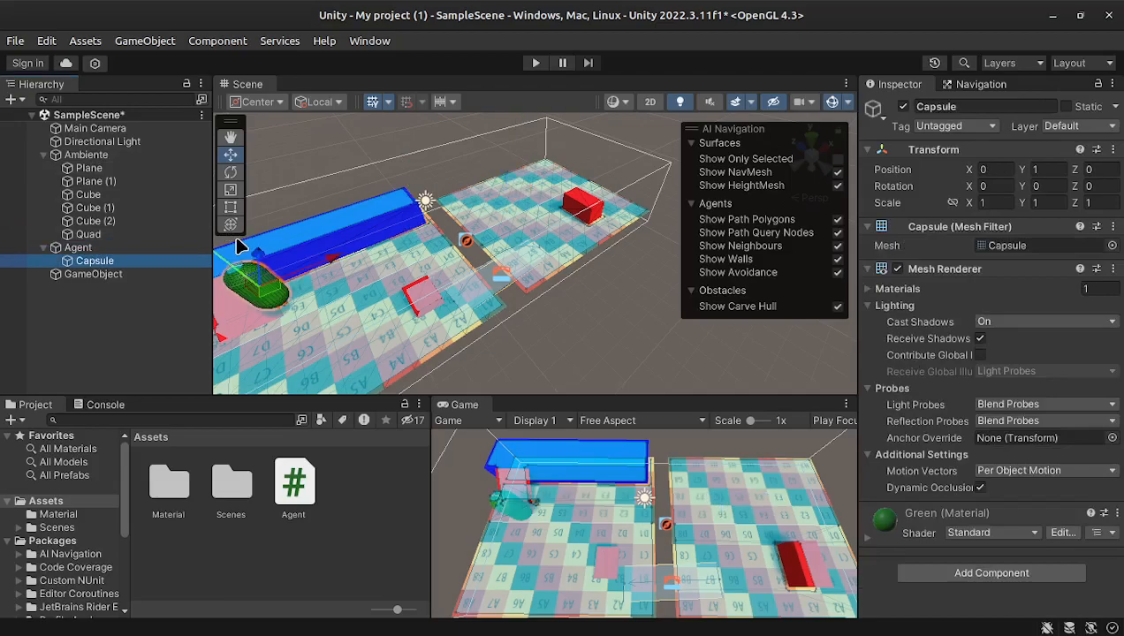
left_click(78, 248)
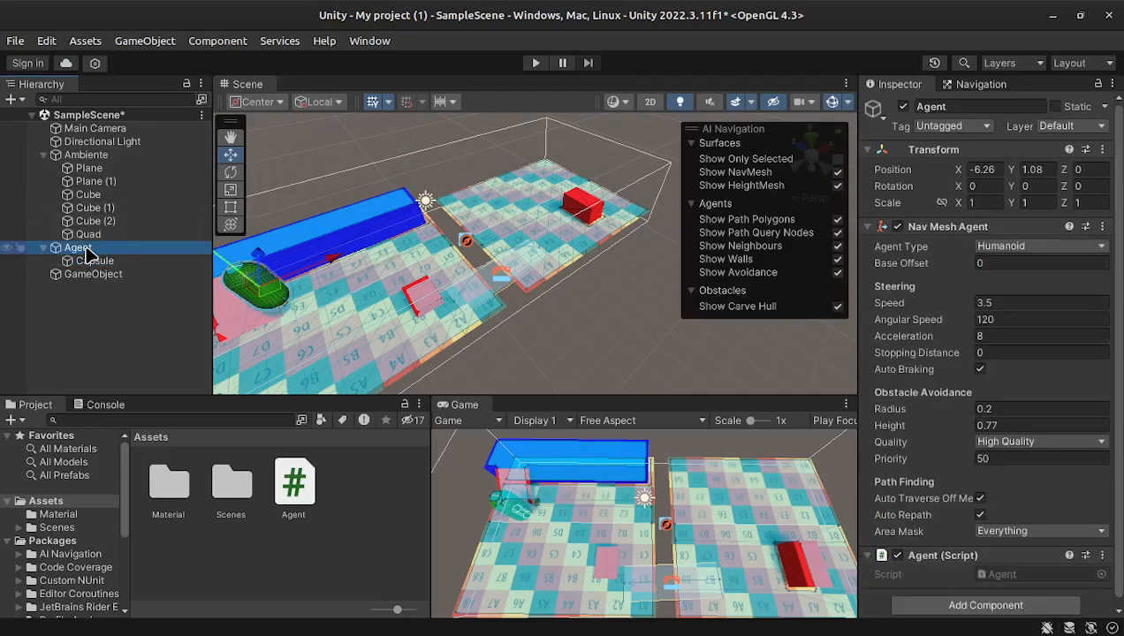
left_click_drag(334, 258, 588, 183)
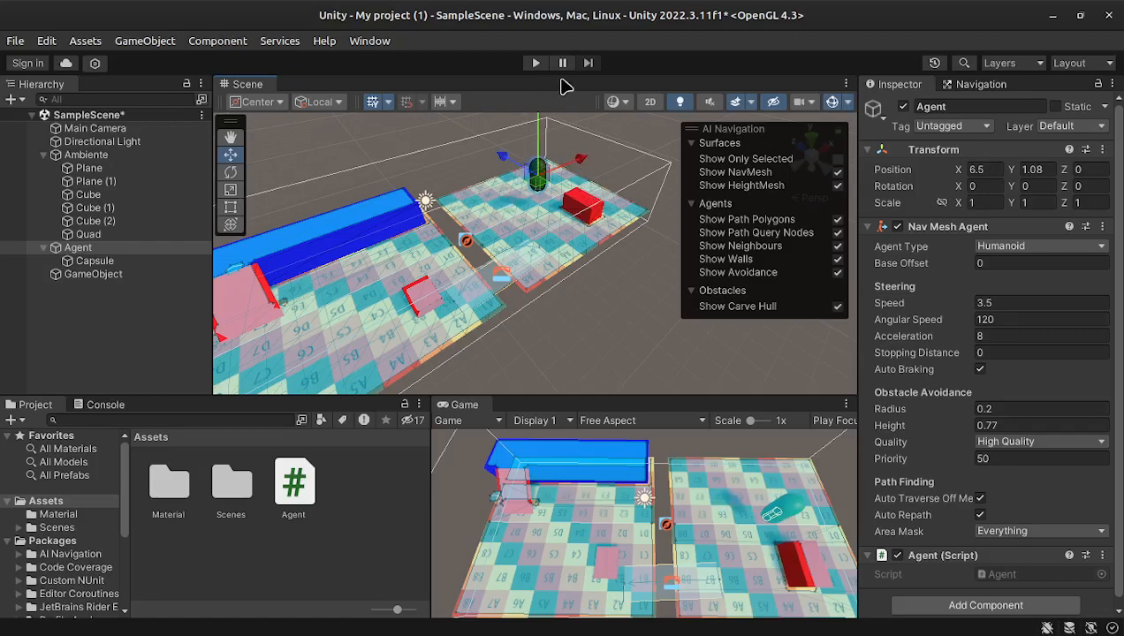
Test the one-way link in Play mode by sending the agent across to the near platform and back
left_click(535, 62)
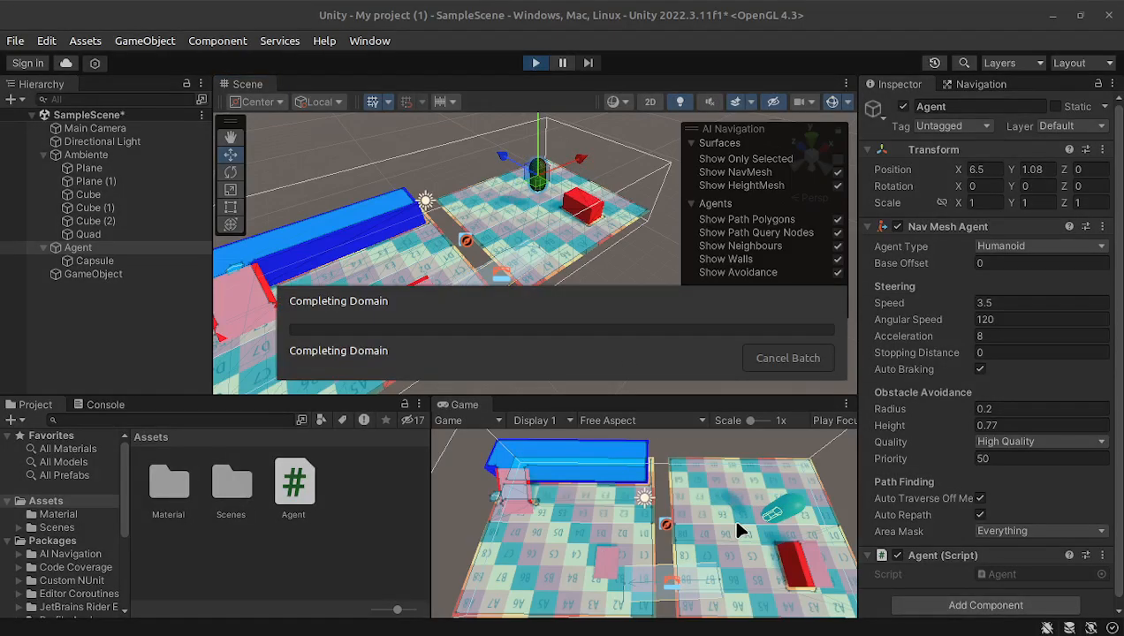
left_click(763, 580)
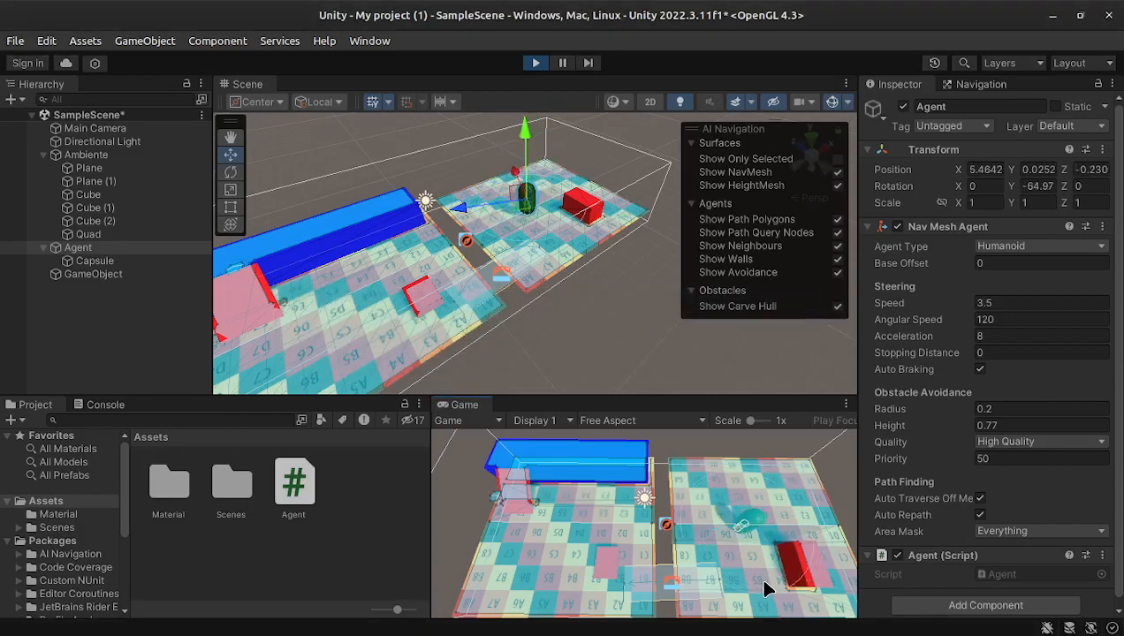
left_click(589, 500)
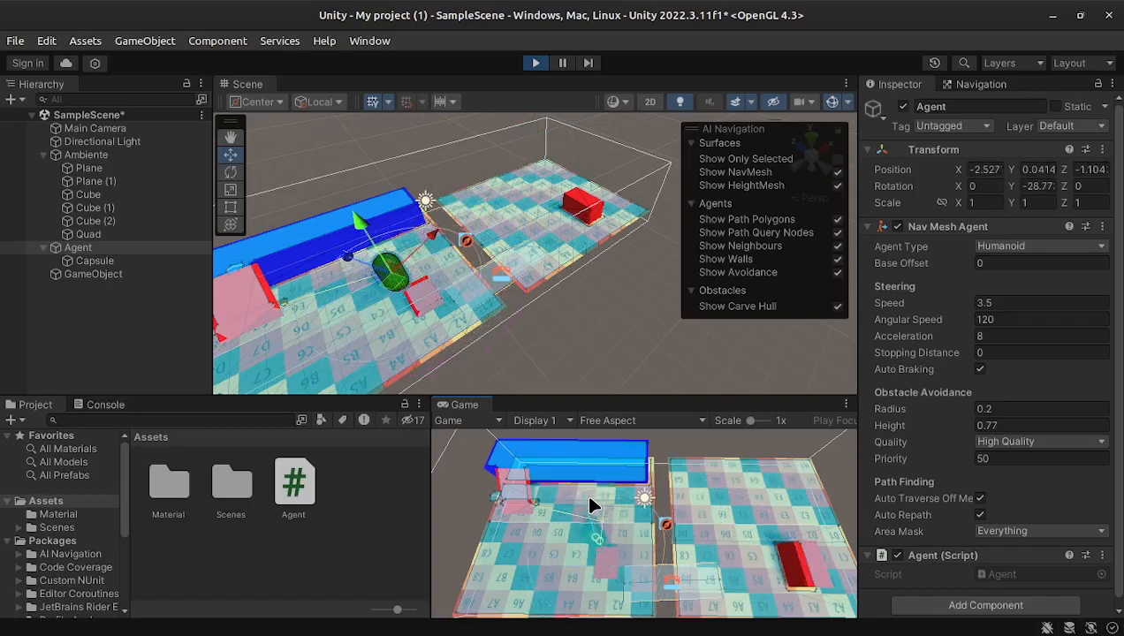
left_click(754, 495)
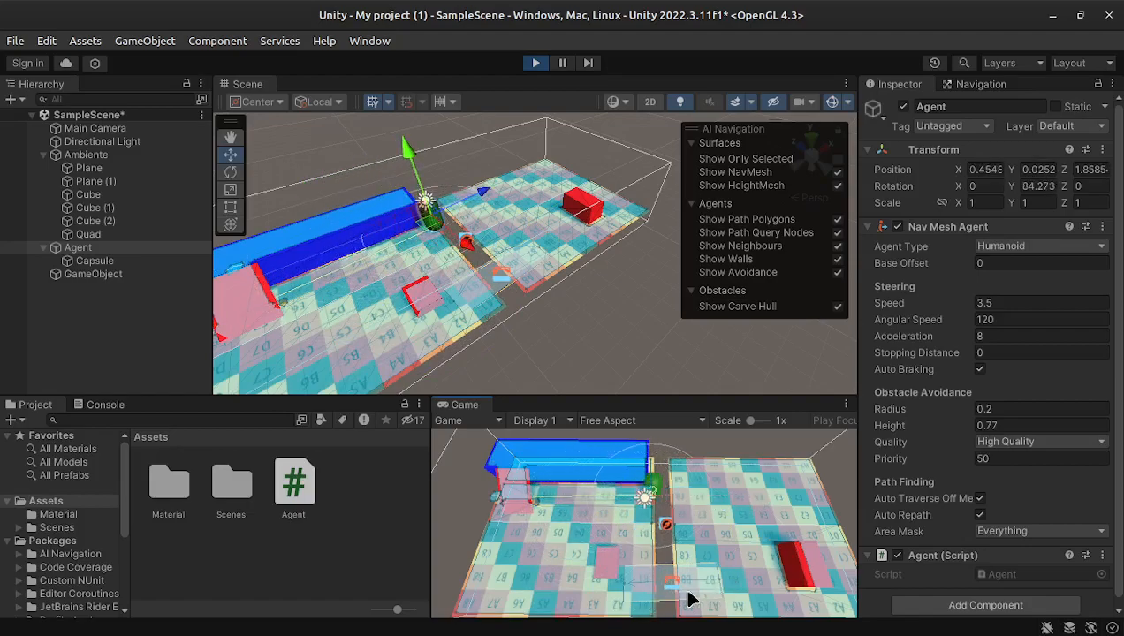
left_click(535, 63)
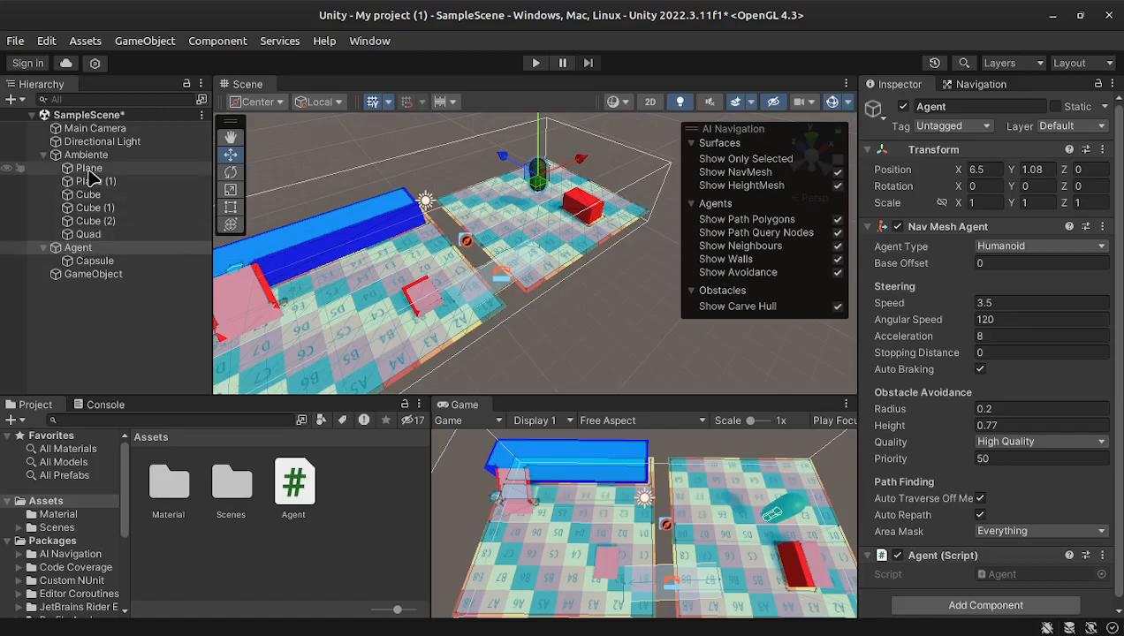
Duplicate the NavMeshLink GameObject and move the copy along the gap to about X 1.23, Z 1.76
left_click(85, 275)
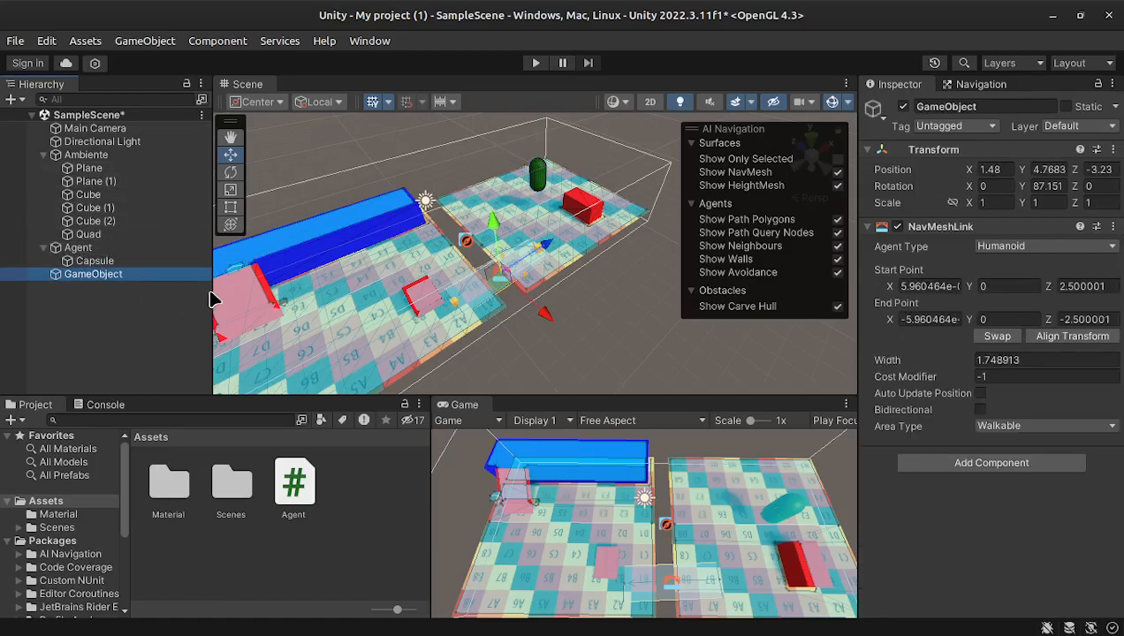
key("ctrl+d")
left_click_drag(546, 324, 483, 269)
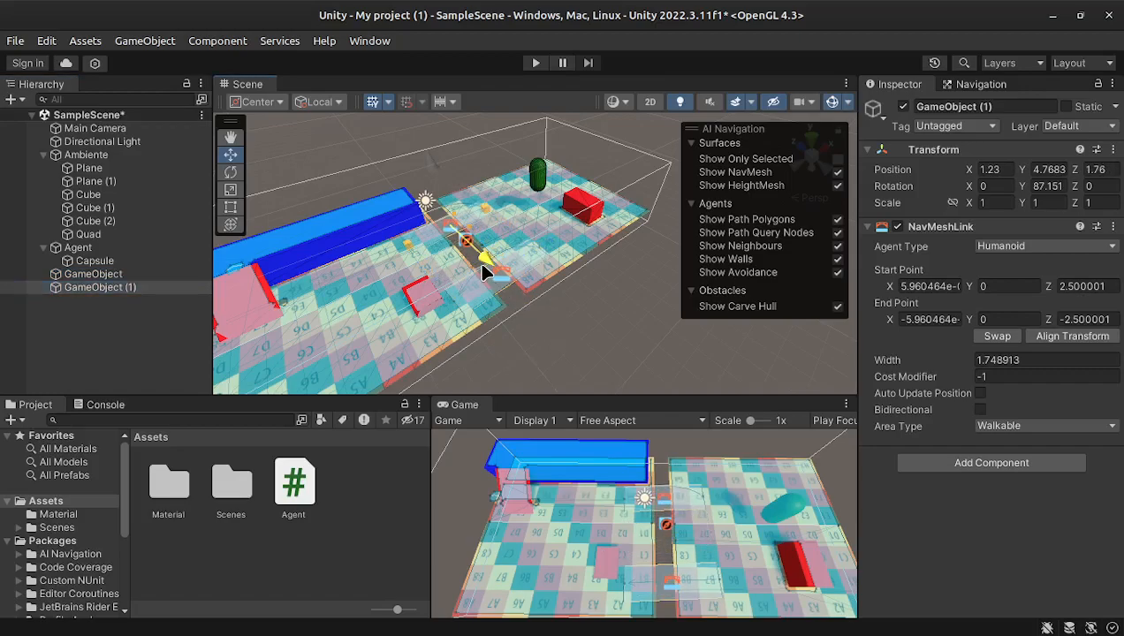
Swap the duplicated link's start and end points and test the two opposite one-way links in Play mode
left_click(996, 337)
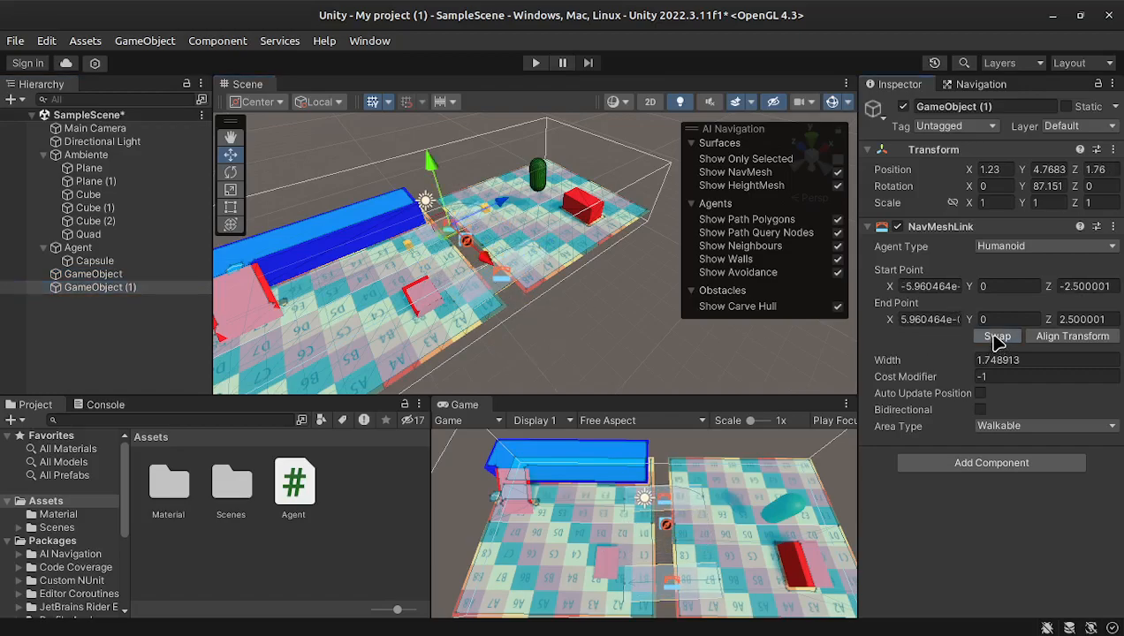
left_click(536, 64)
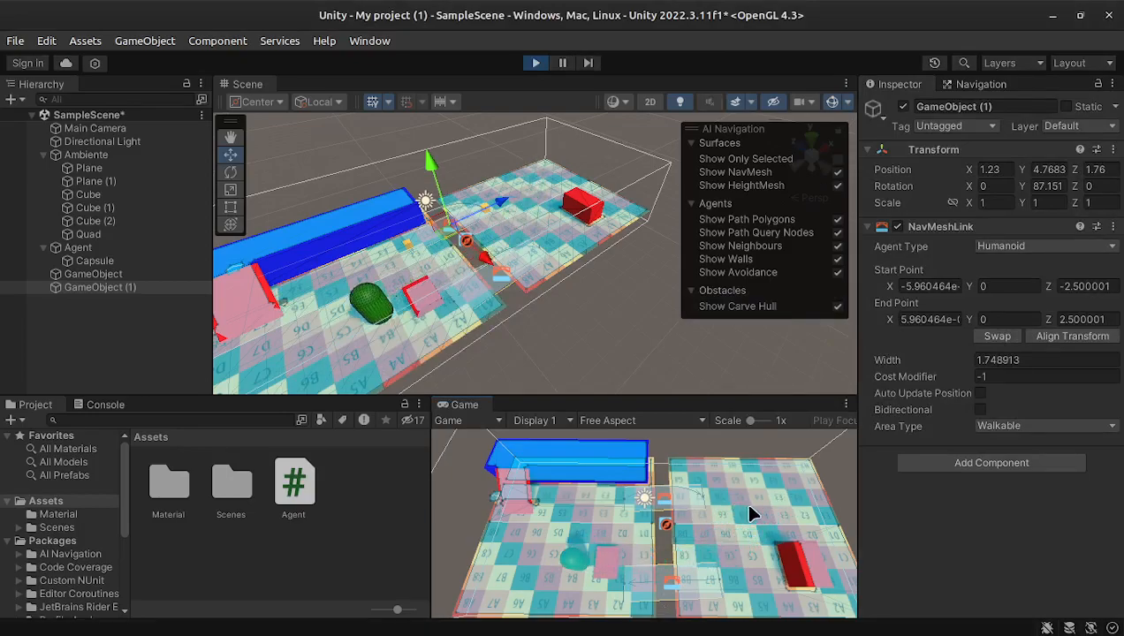
left_click(536, 64)
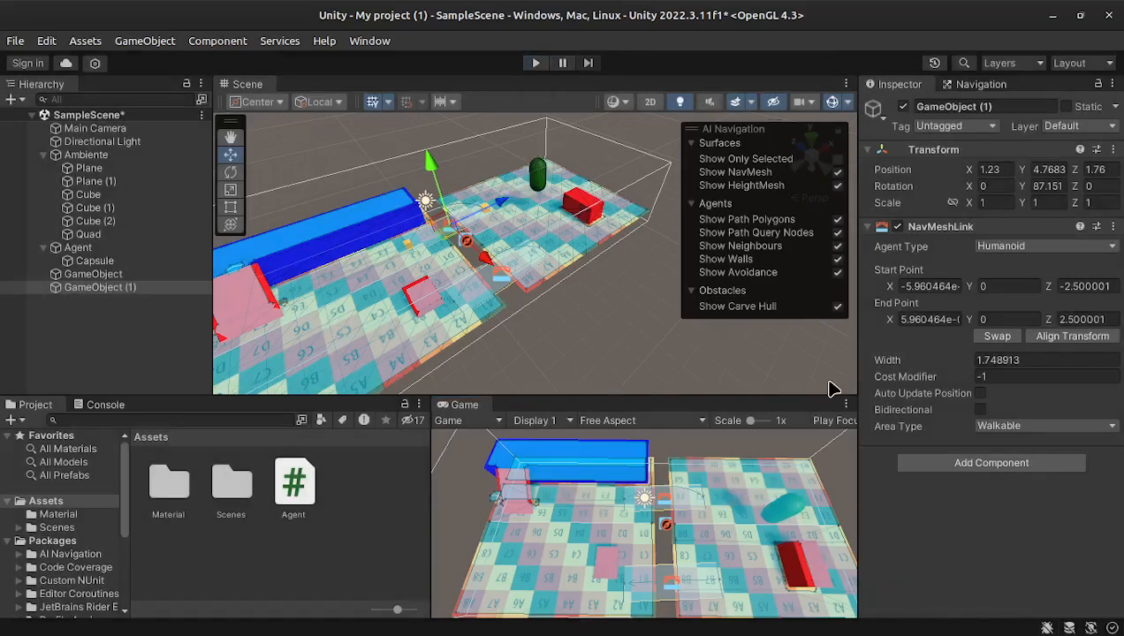
Delete both NavMeshLink GameObjects from the scene
left_click(84, 274)
key("Delete")
left_click(84, 275)
key("Delete")
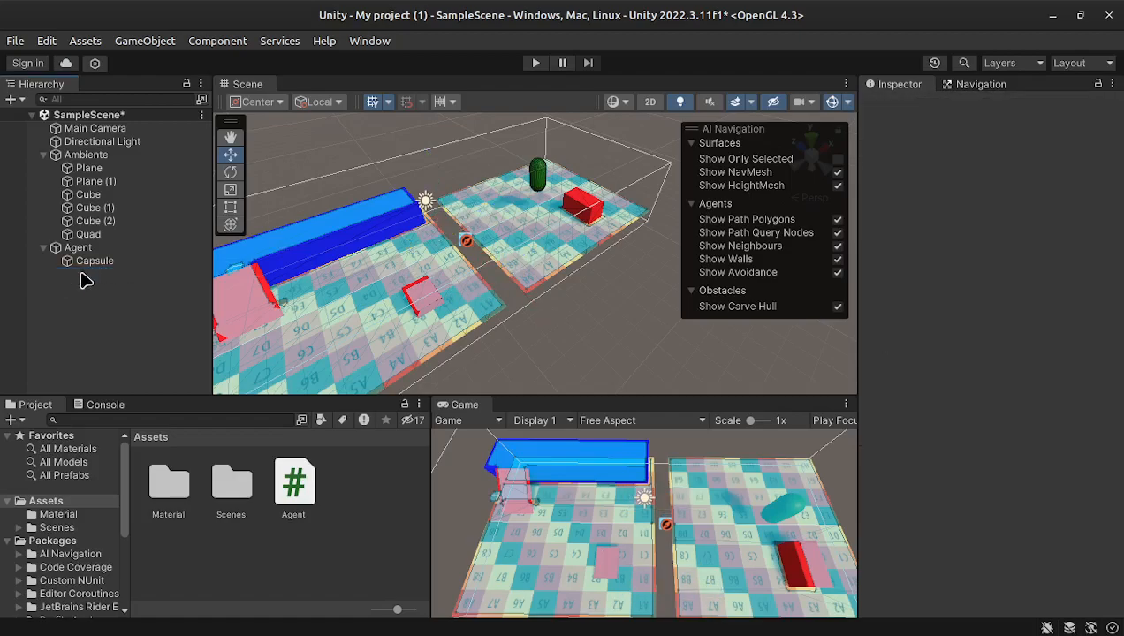
Examine the Agent Type and Default Area options of Ambiente's NavMeshSurface
left_click(85, 155)
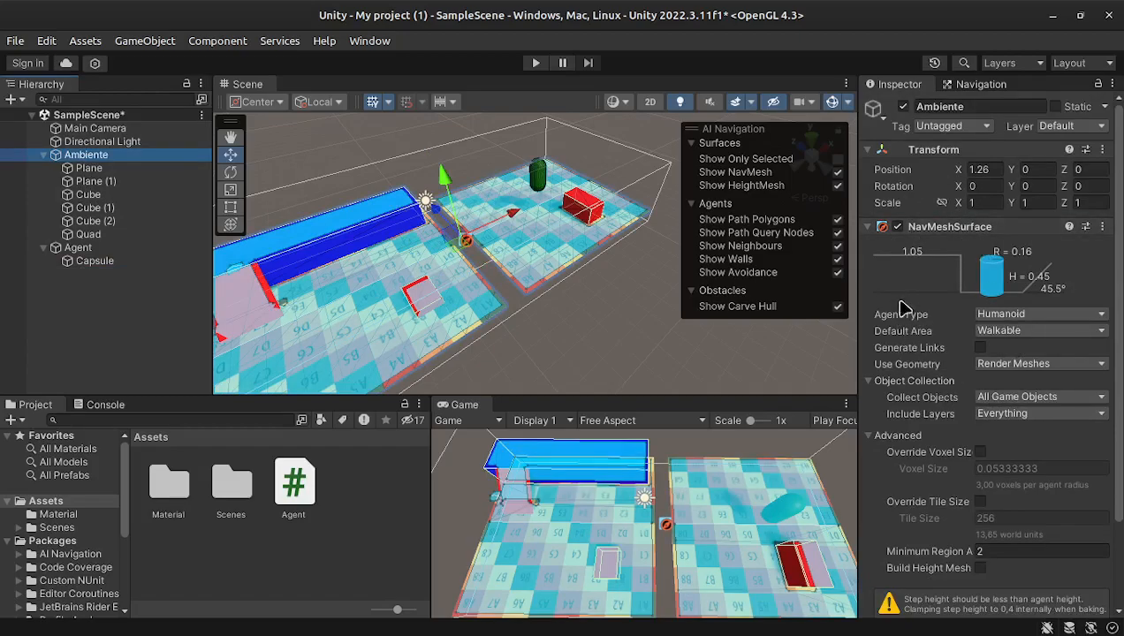
left_click(998, 316)
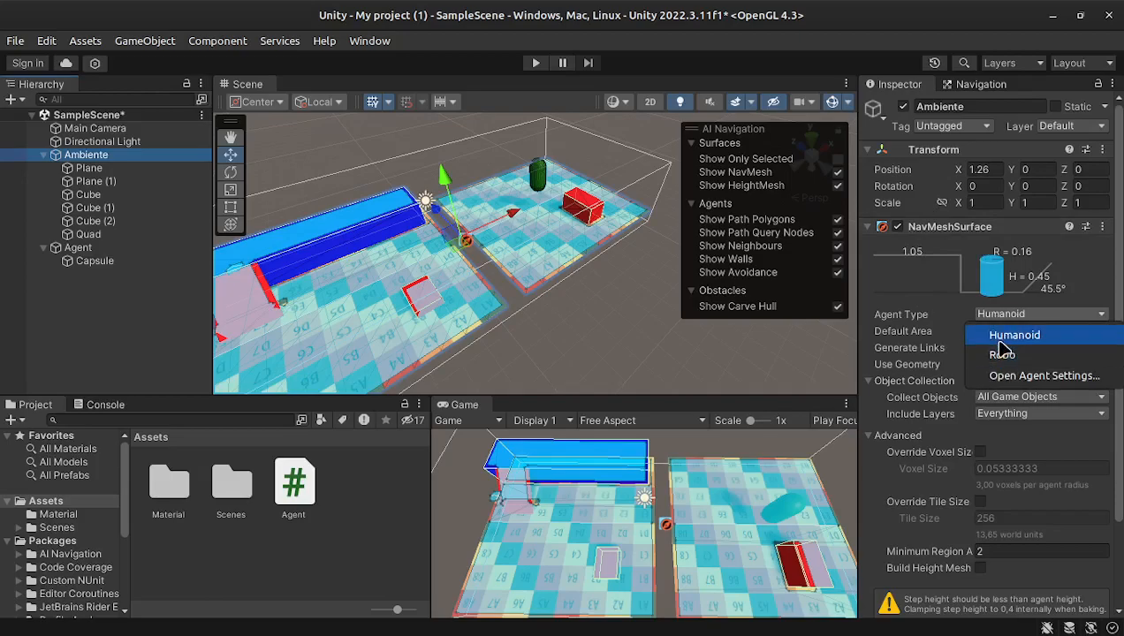
left_click(937, 309)
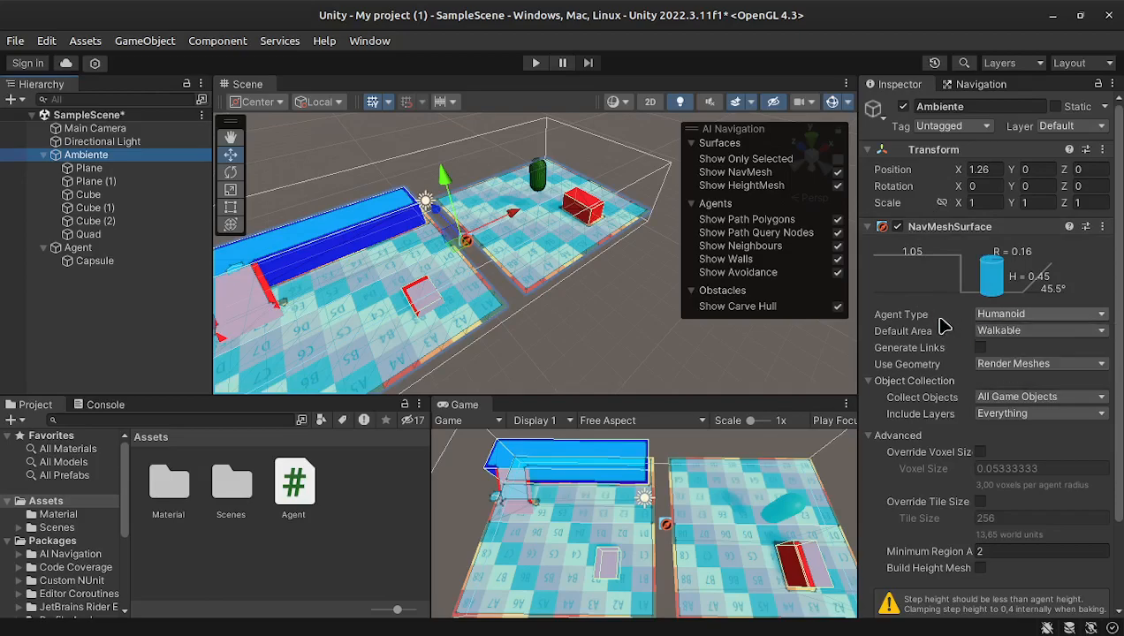
left_click(1000, 333)
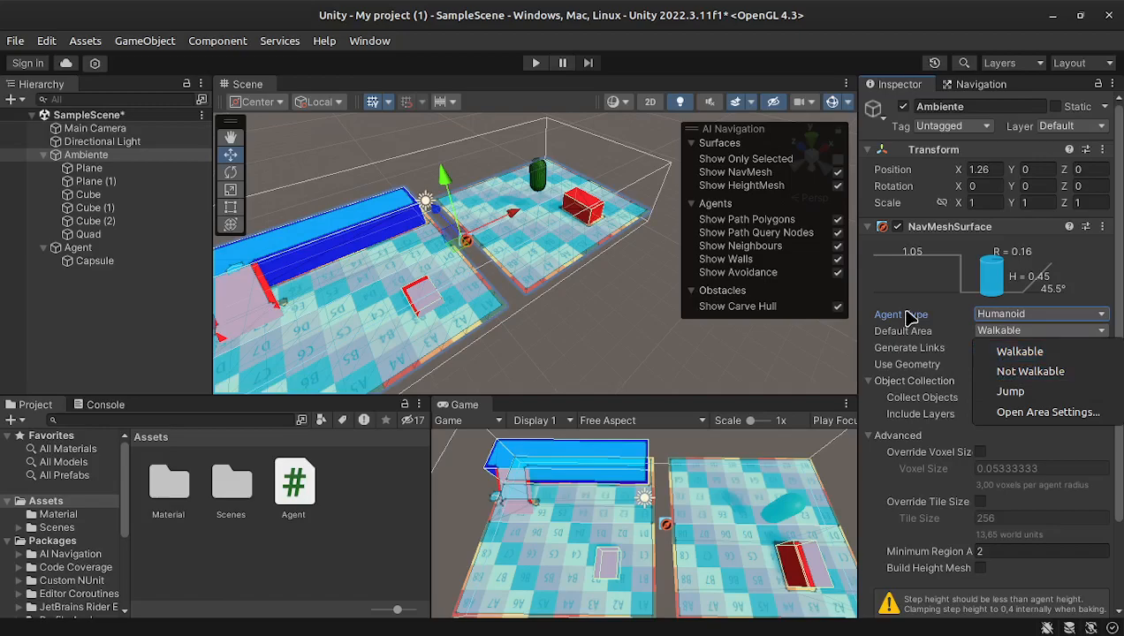
left_click(1002, 331)
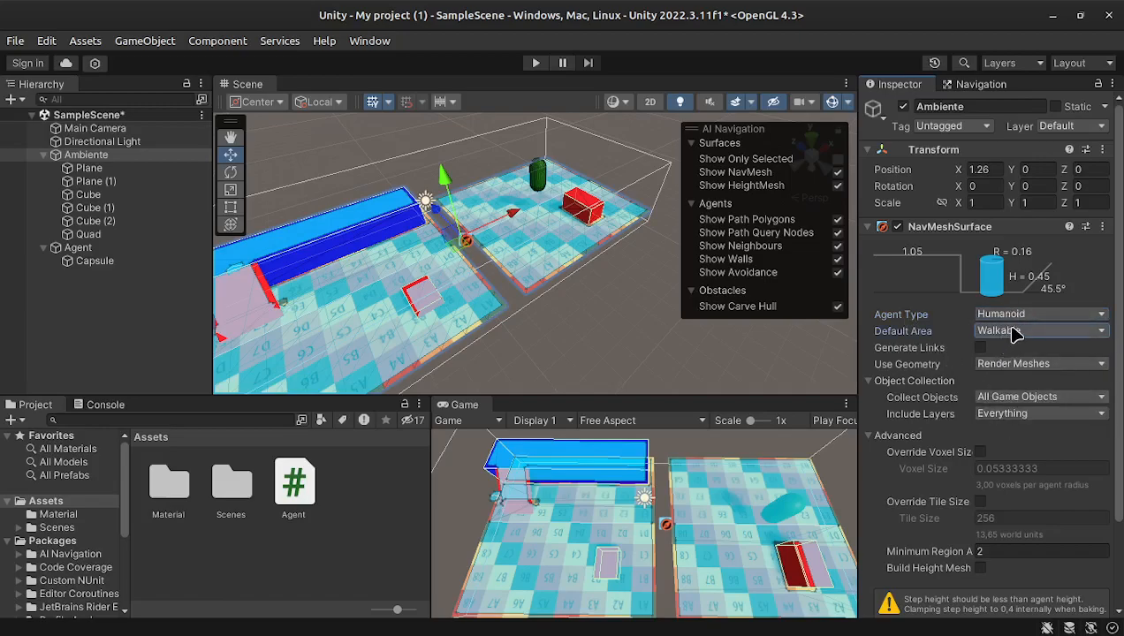
left_click(1009, 331)
left_click(901, 346)
Set the NavMeshSurface's Use Geometry to Physics Colliders and rebake the NavMesh
left_click(1028, 369)
left_click(1043, 407)
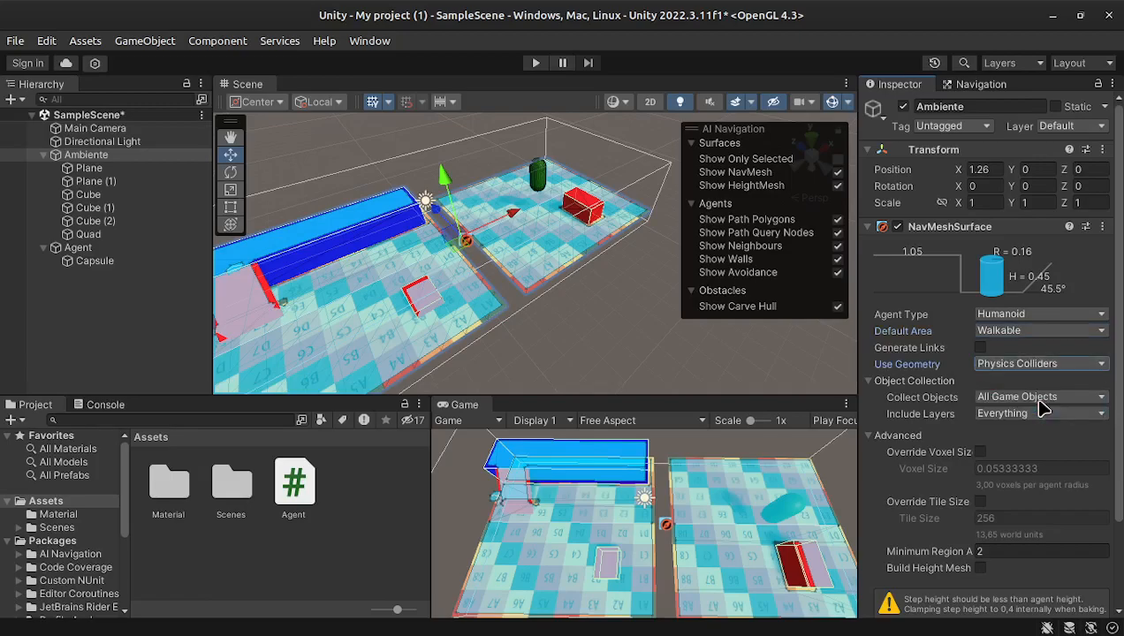
scroll(1042, 409, "down", 3)
left_click(1082, 574)
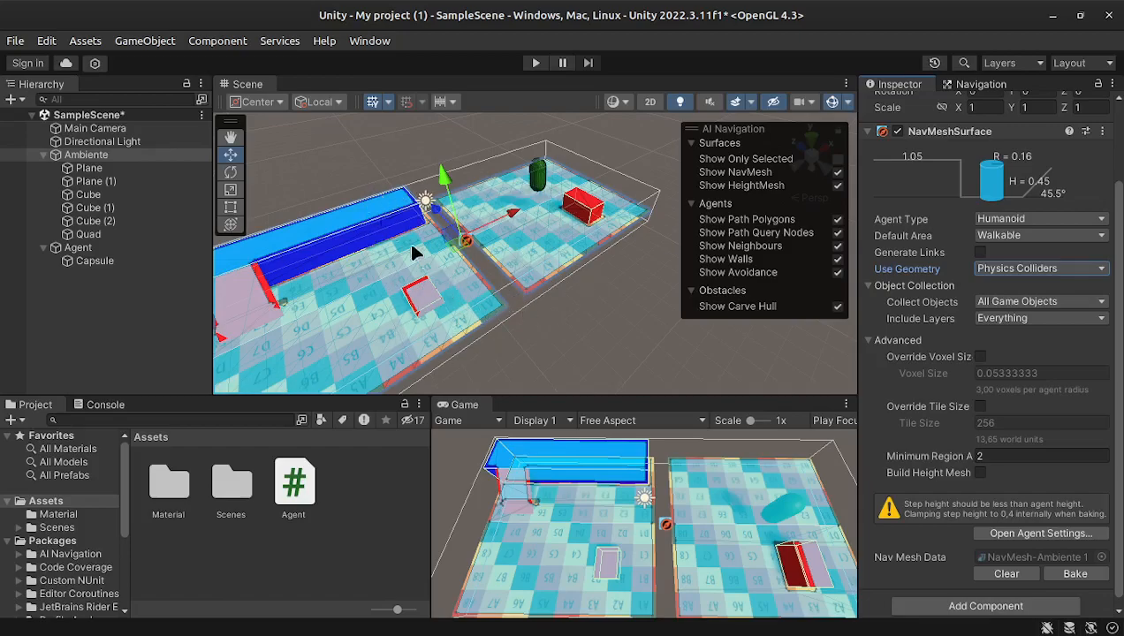
Disable the Box Collider on the large blue Cube and rebake Ambiente's NavMesh
left_click(422, 299)
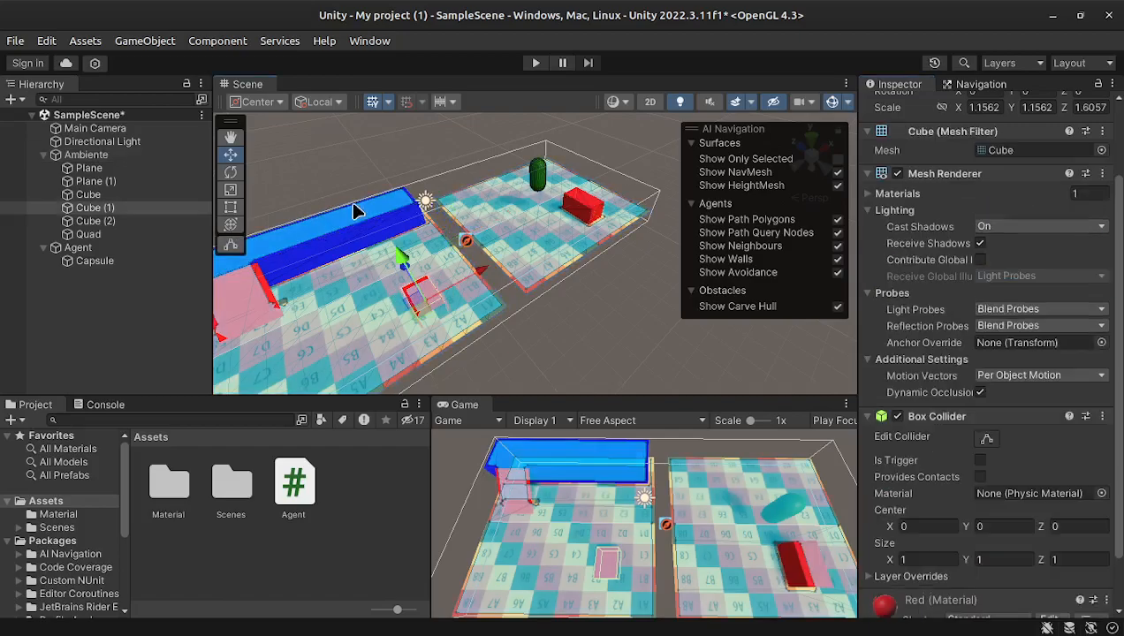
left_click(368, 207)
left_click(897, 416)
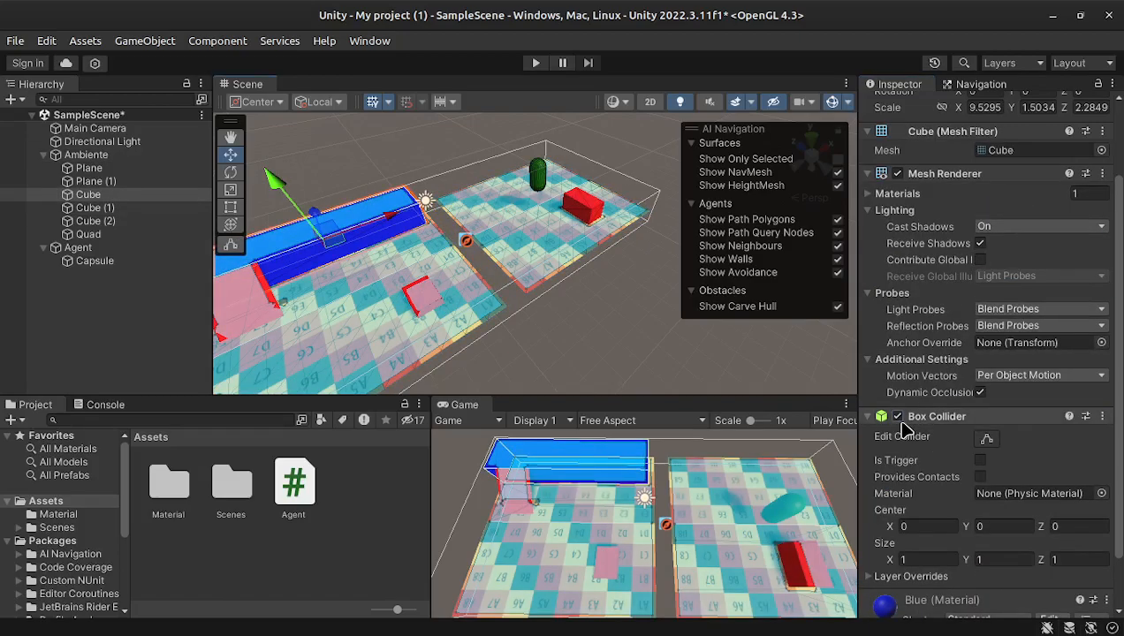
left_click(70, 154)
left_click(1075, 574)
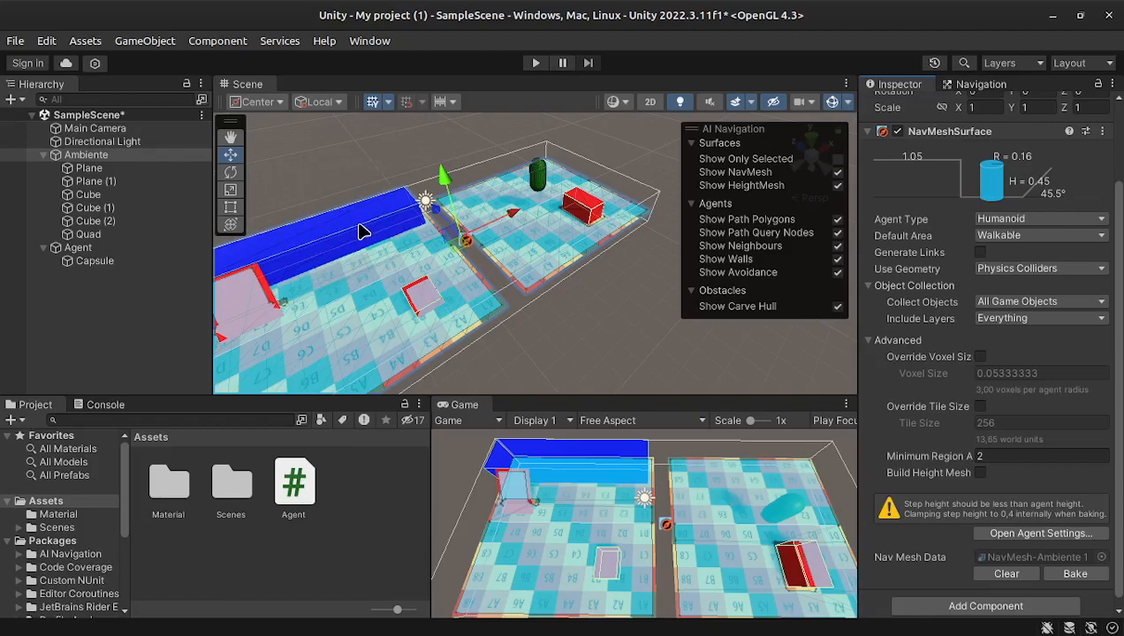
left_click(79, 154)
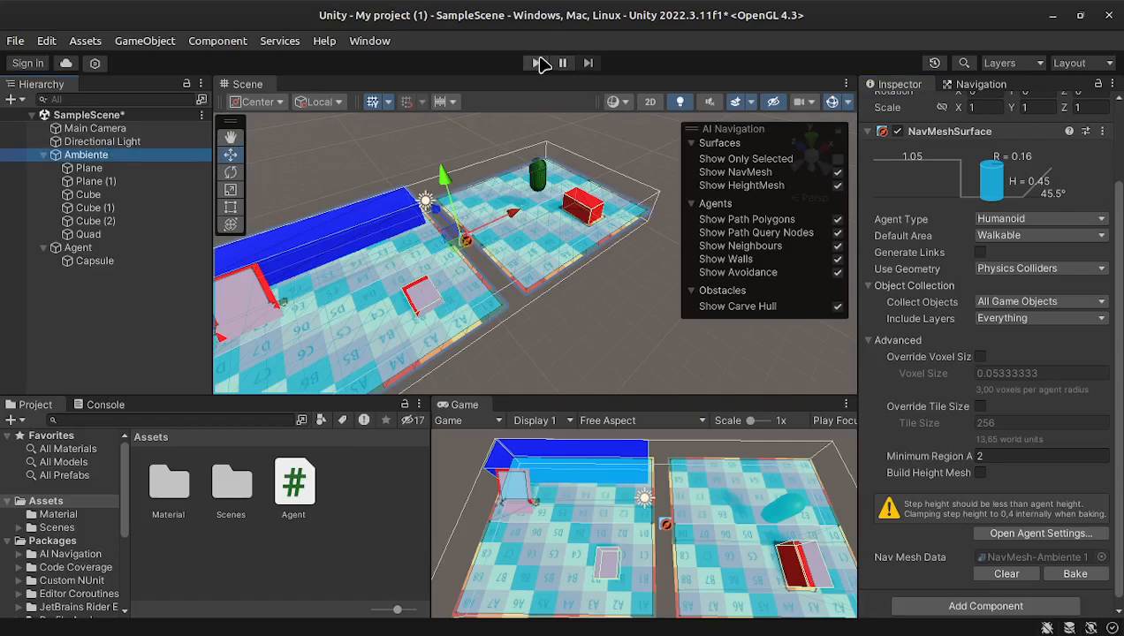
left_click(101, 141)
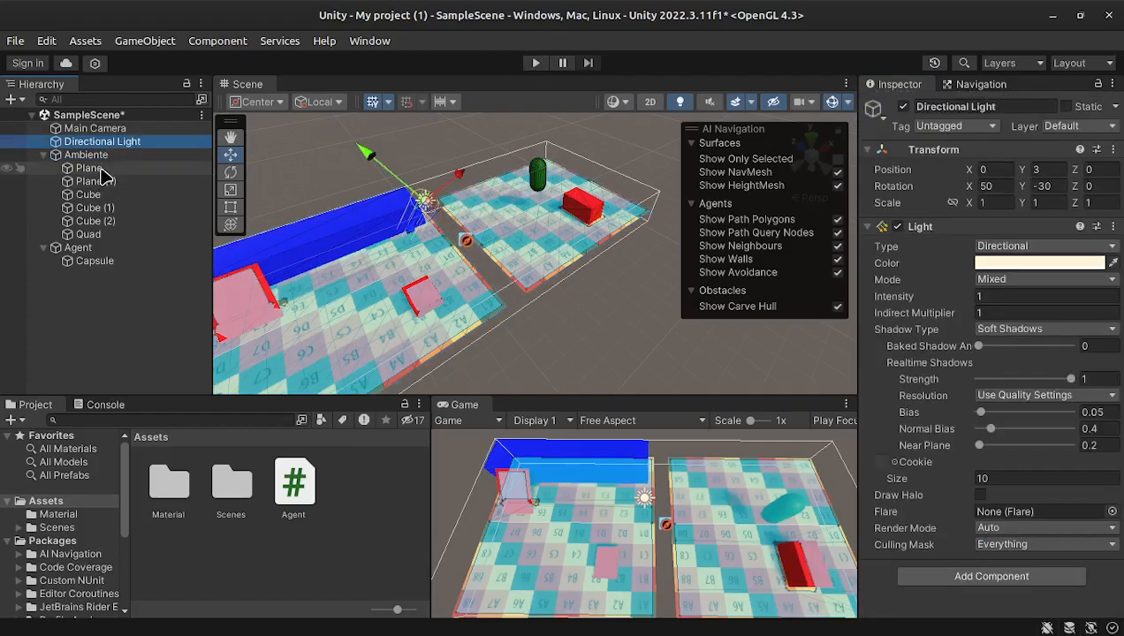
left_click(100, 169)
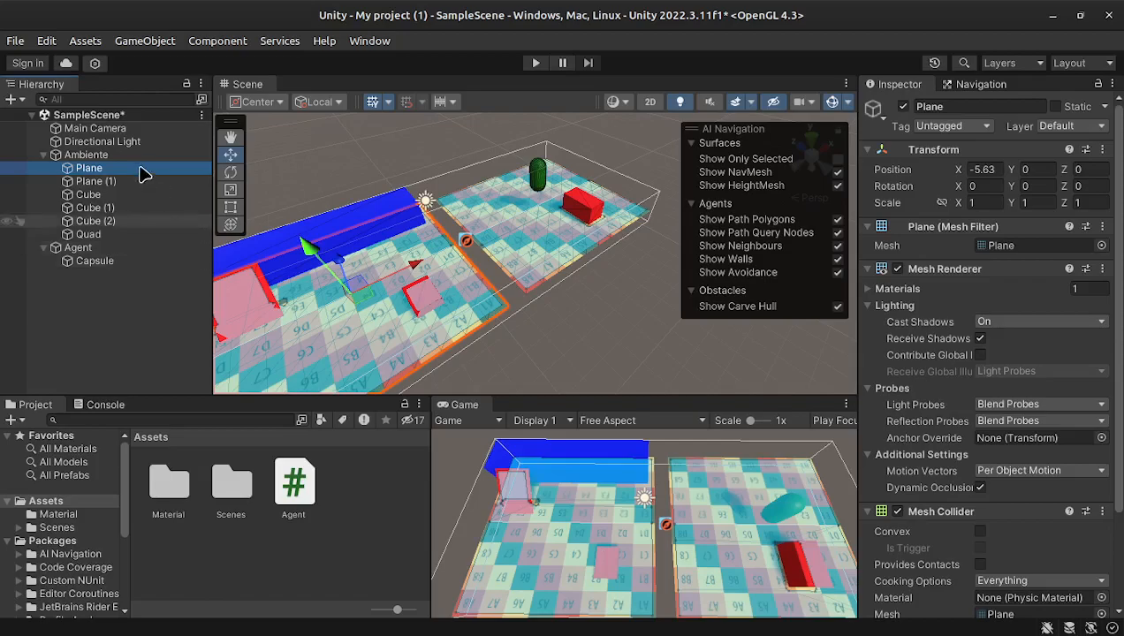
left_click(88, 156)
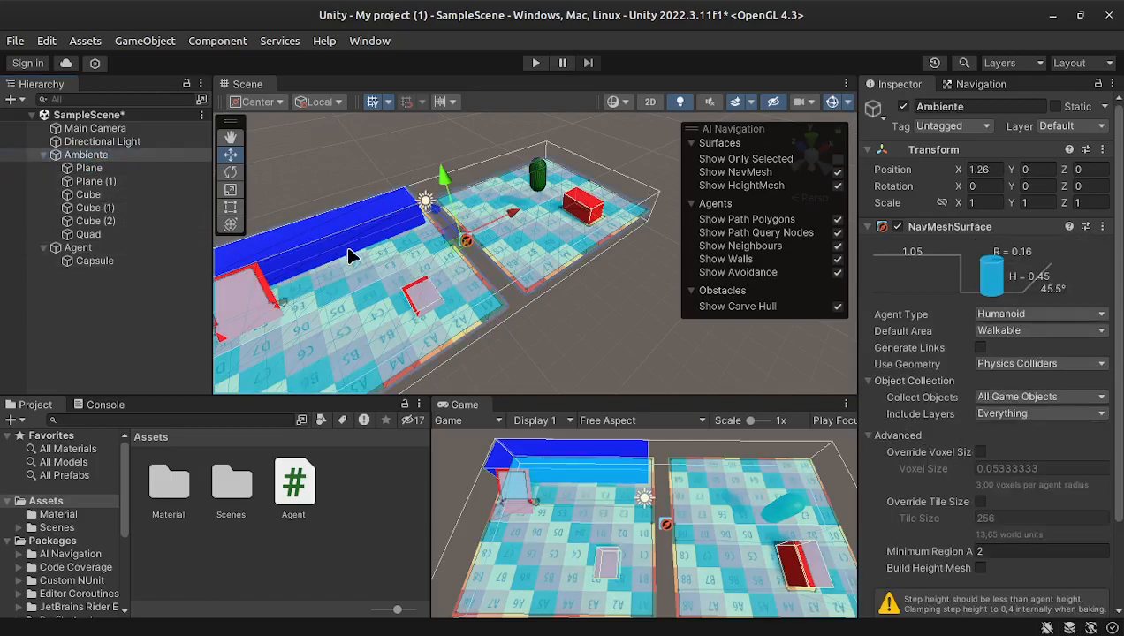
Set Use Geometry to Render Meshes on Ambiente's NavMeshSurface and rebake the NavMesh
left_click(349, 256)
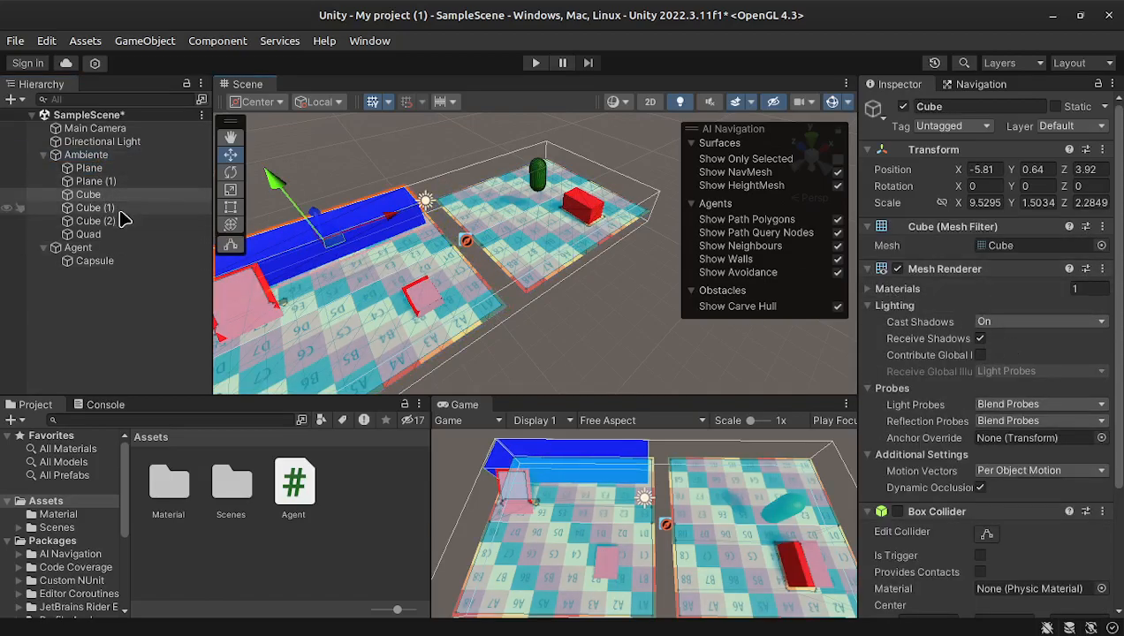
left_click(89, 155)
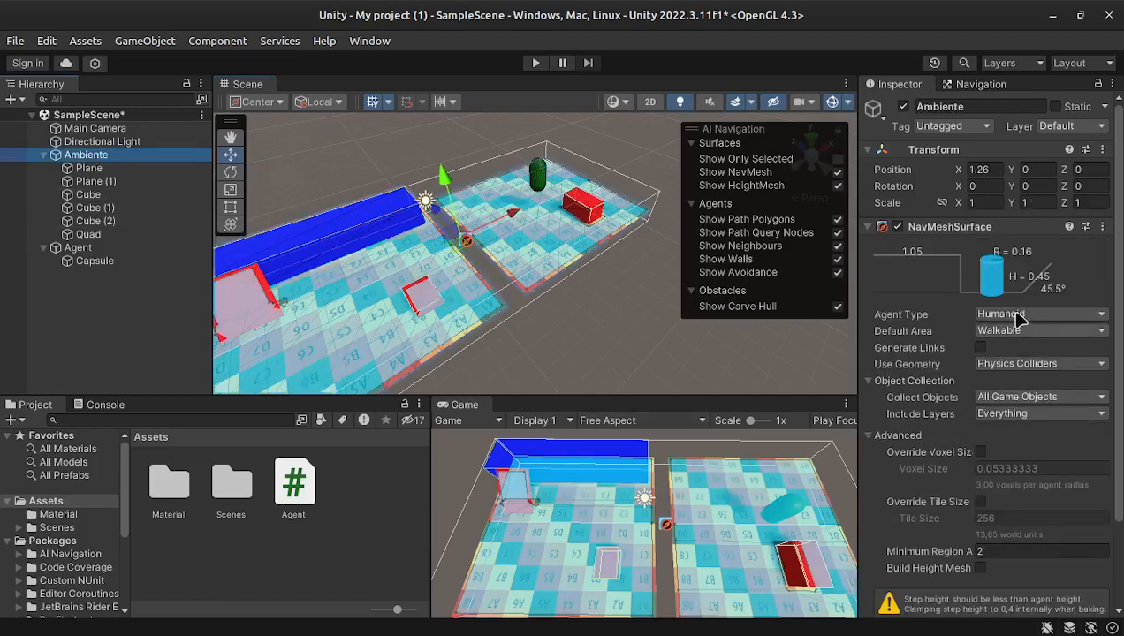
left_click(1047, 364)
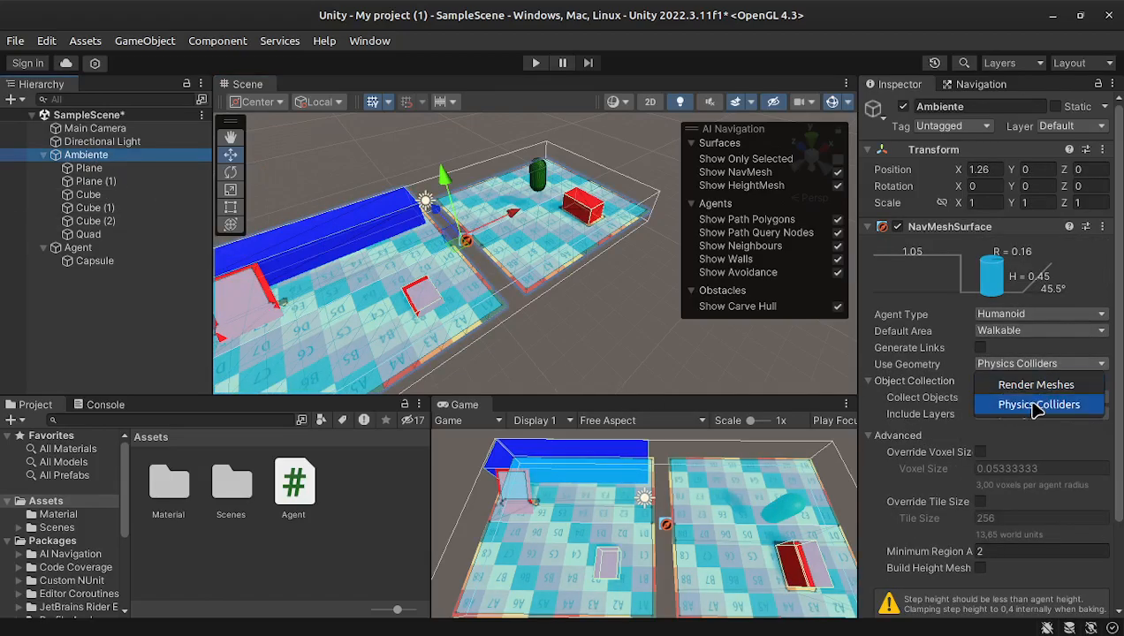
left_click(1048, 389)
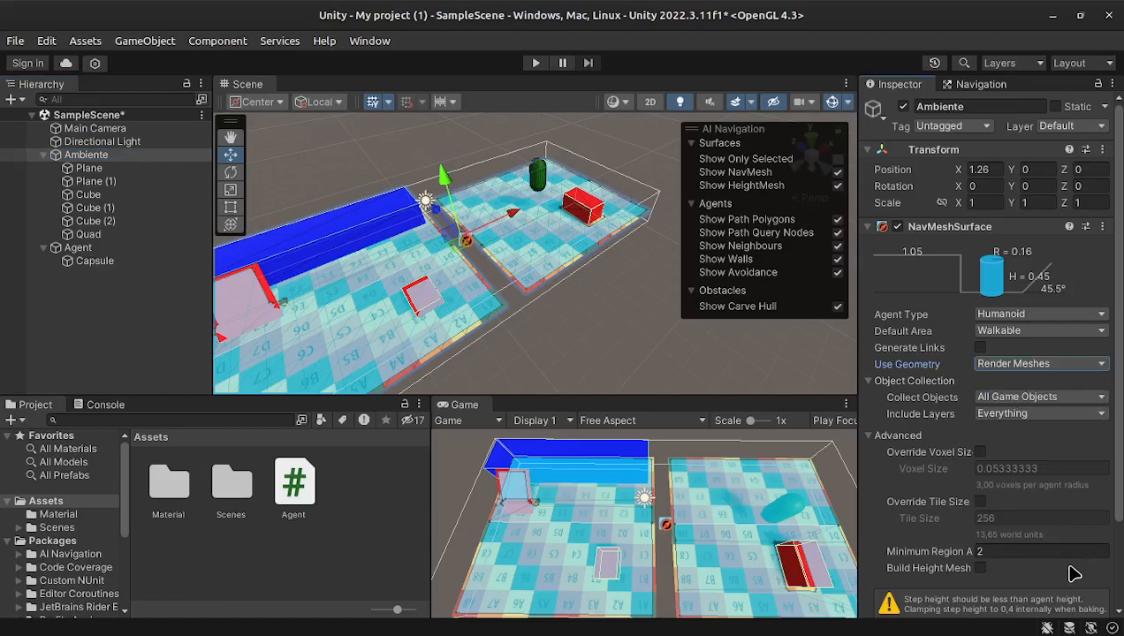
scroll(1073, 574, "down", 3)
left_click(1075, 566)
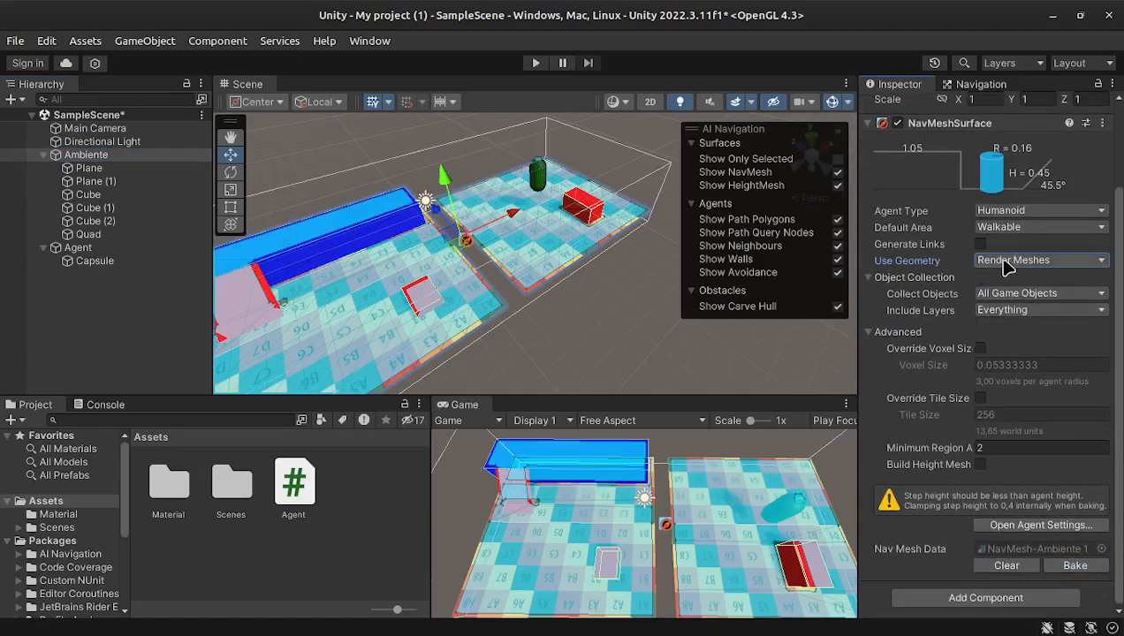
With Collect Objects kept at All Game Objects, add a 3D Plane outside Ambiente's hierarchy and rebake Ambiente's NavMesh
left_click(1057, 295)
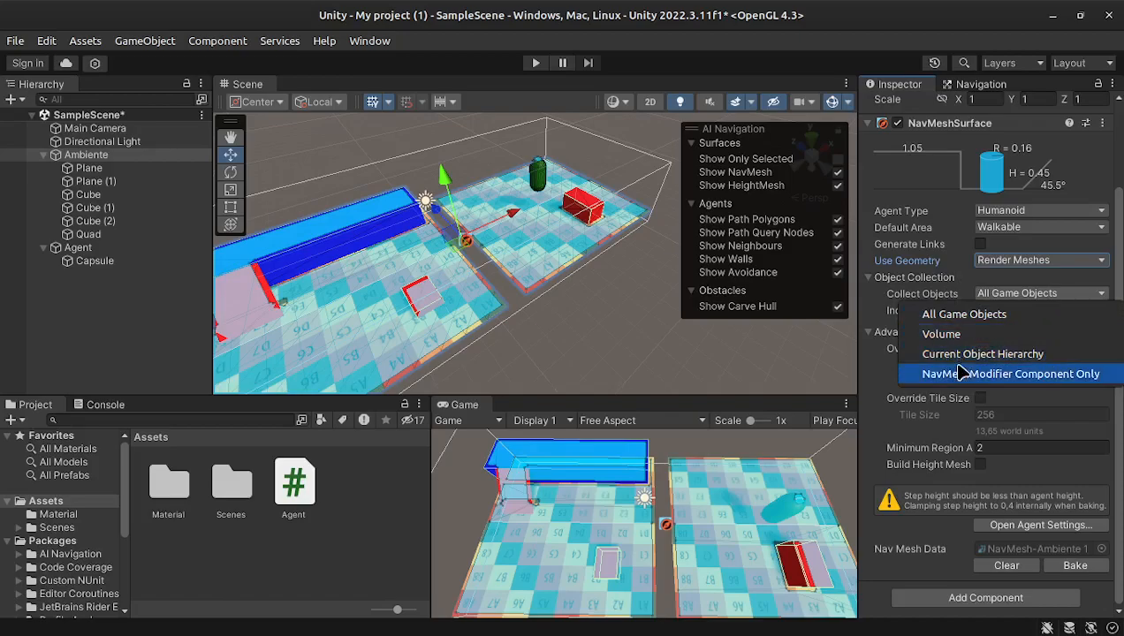
left_click(975, 320)
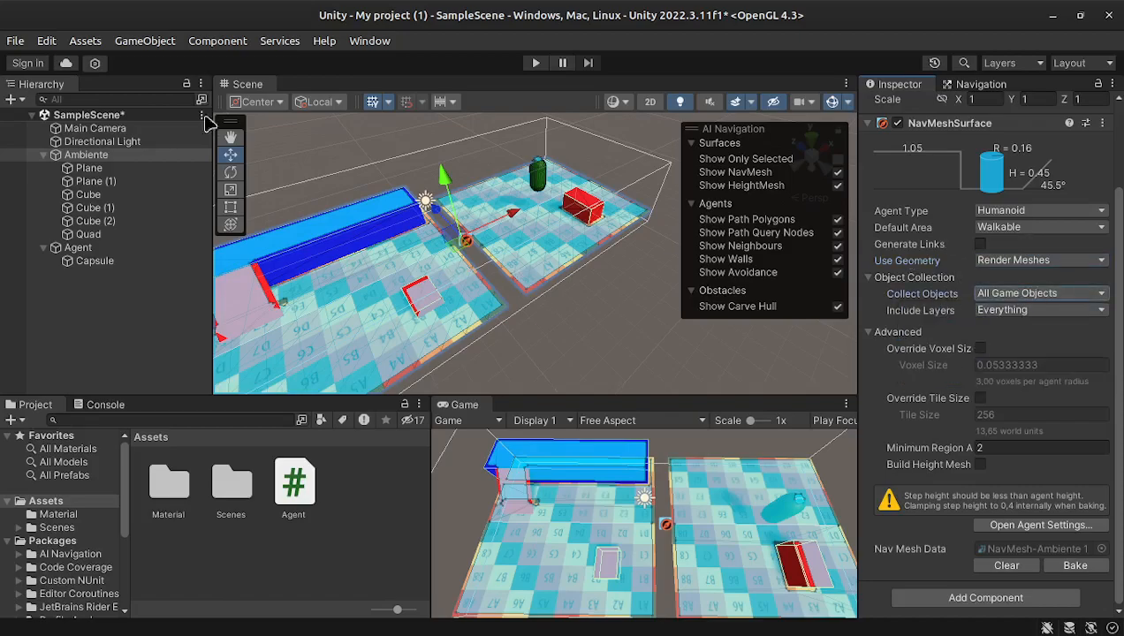
left_click(44, 155)
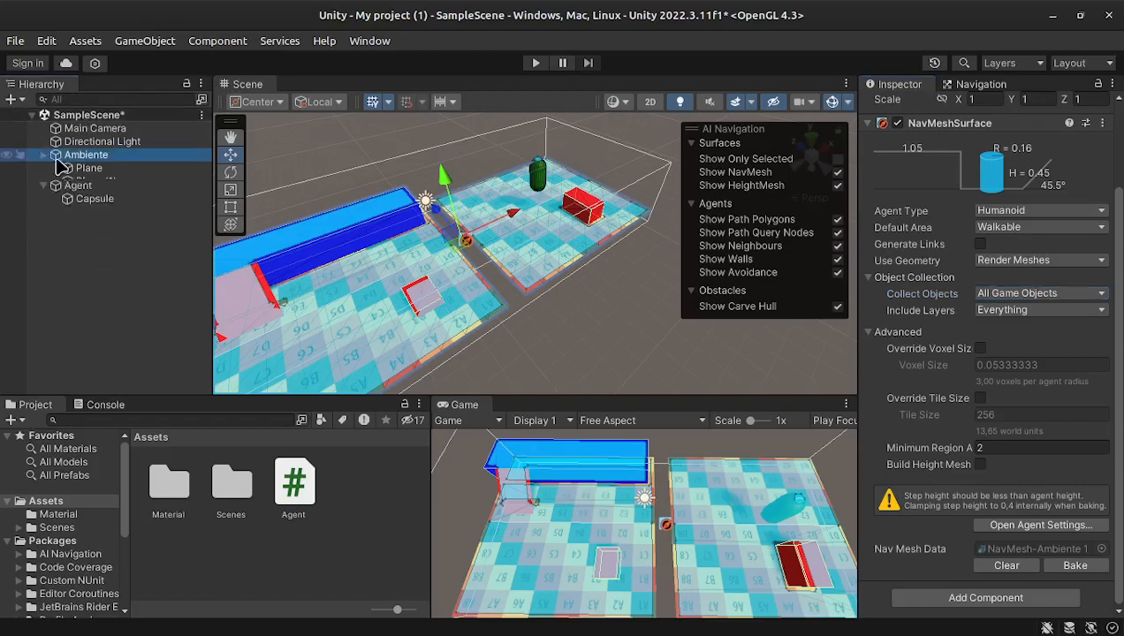
left_click(145, 41)
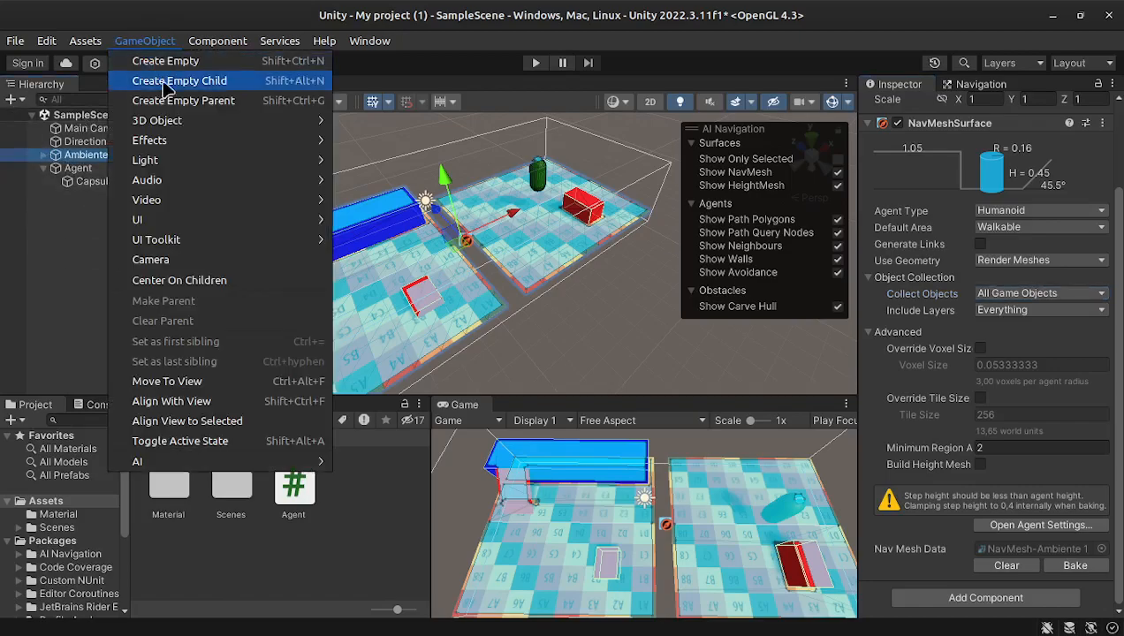
mouse_move(177, 151)
mouse_move(214, 221)
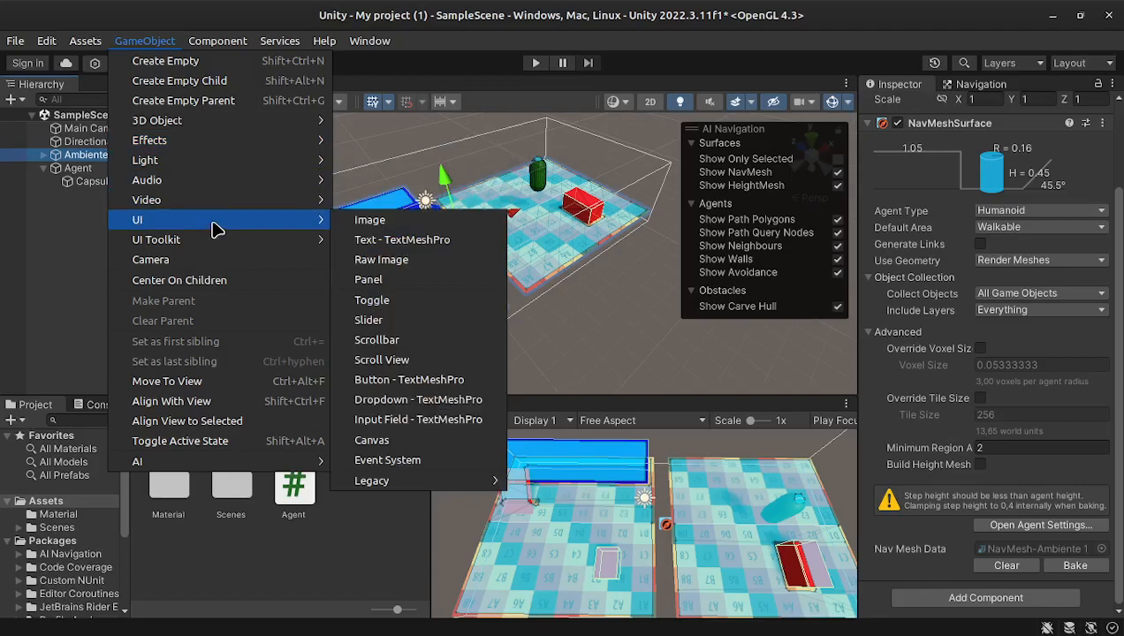
mouse_move(279, 122)
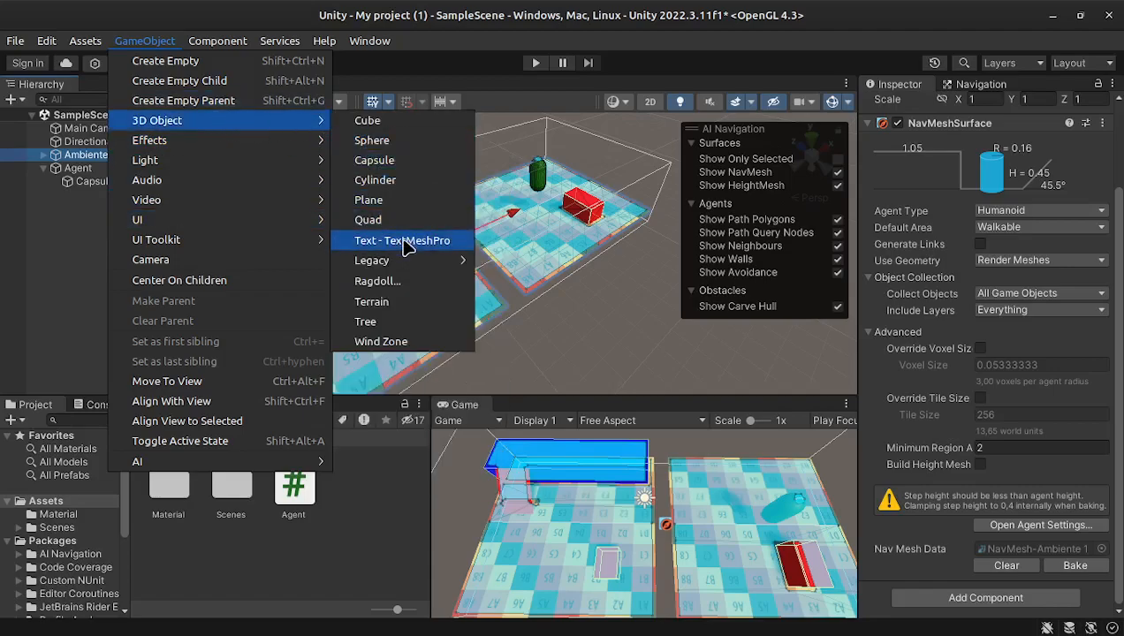
left_click(415, 202)
left_click_drag(501, 225, 623, 339)
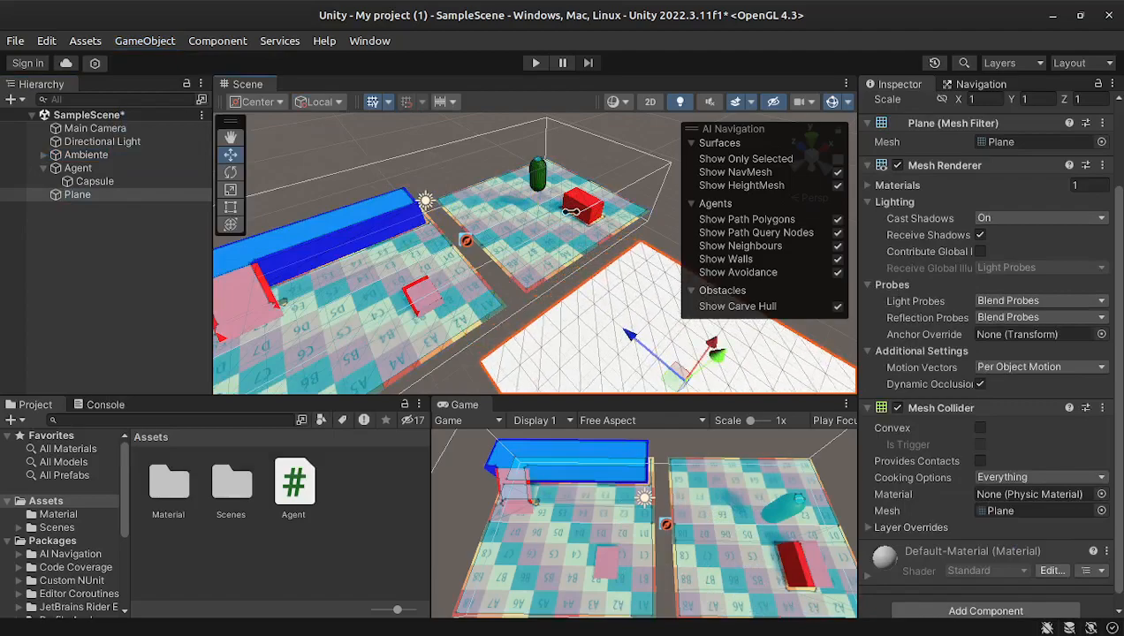
left_click(84, 155)
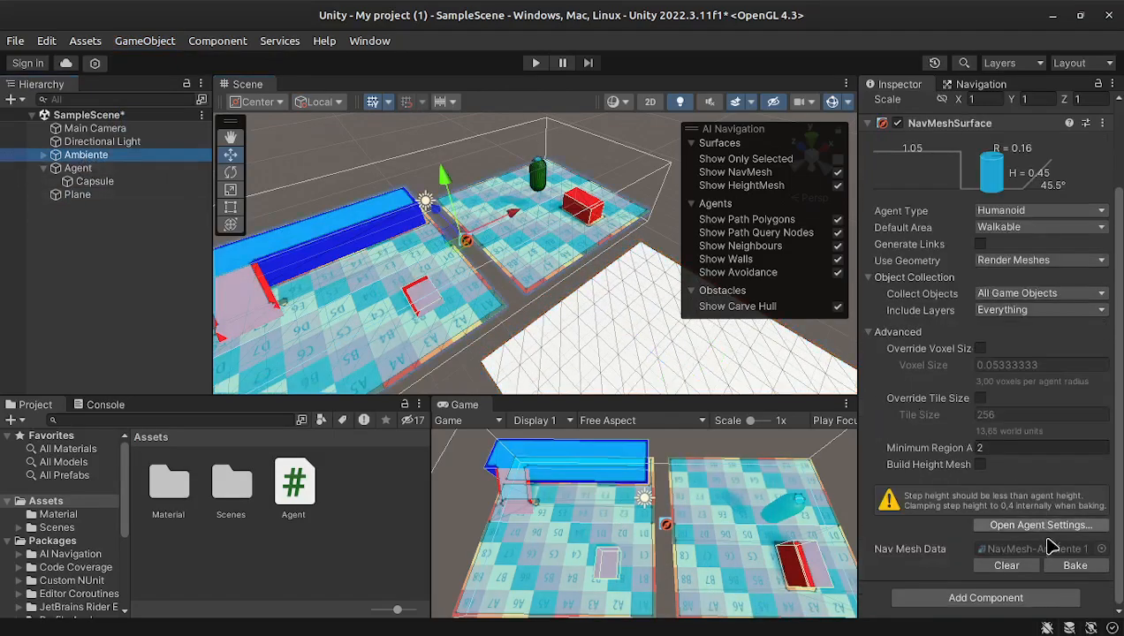
left_click(1074, 566)
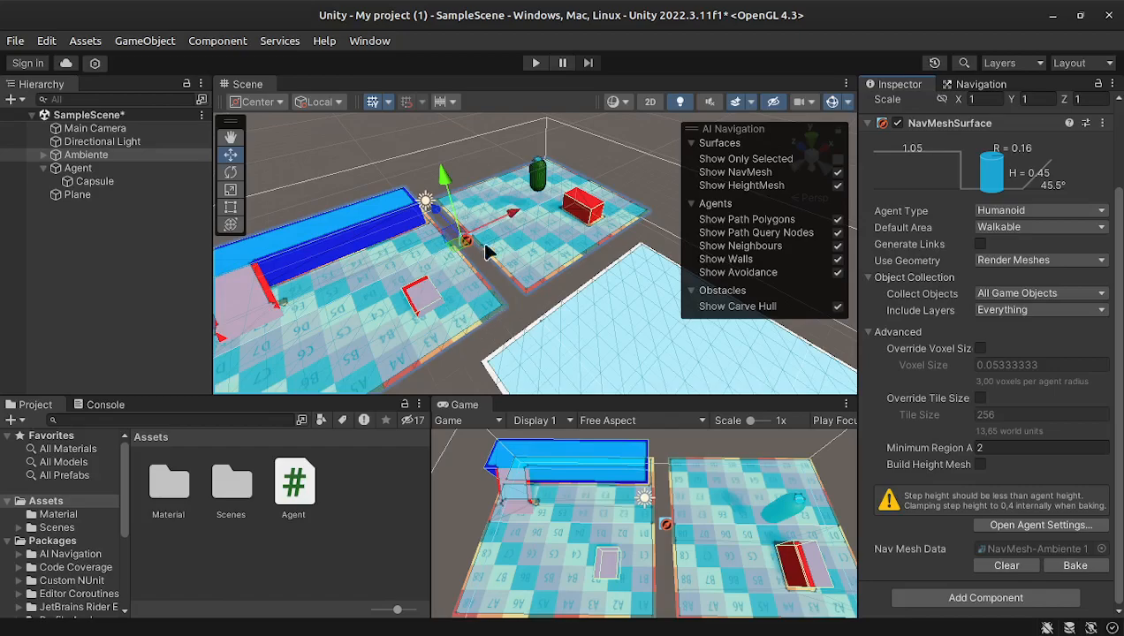
Set Collect Objects to Current Object Hierarchy on Ambiente's NavMeshSurface and rebake the NavMesh
left_click(81, 156)
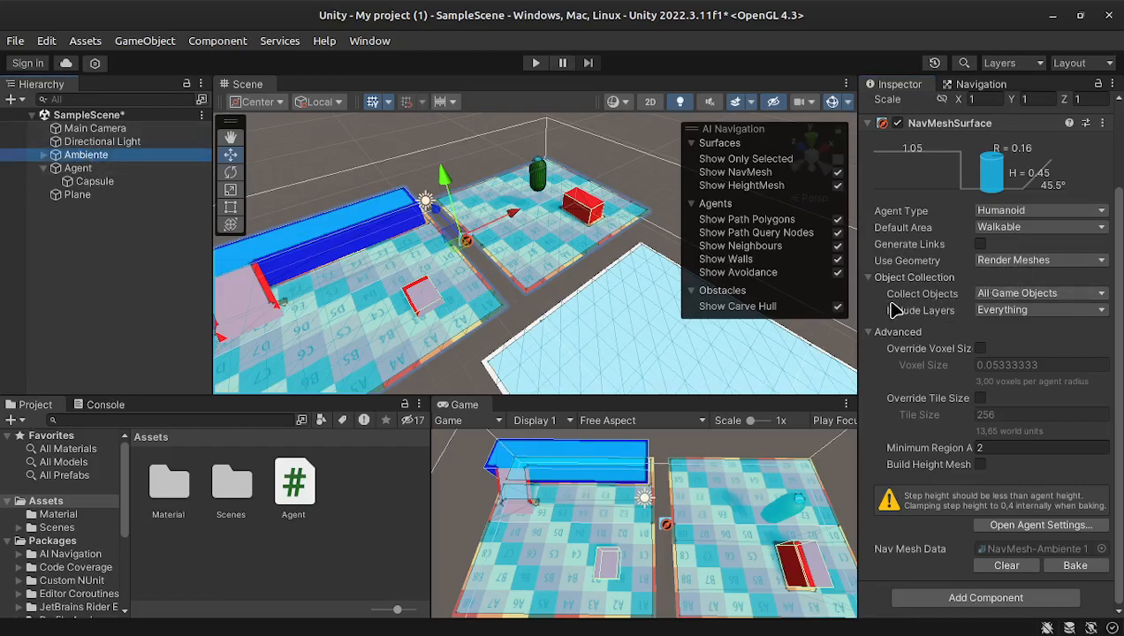
left_click(1021, 295)
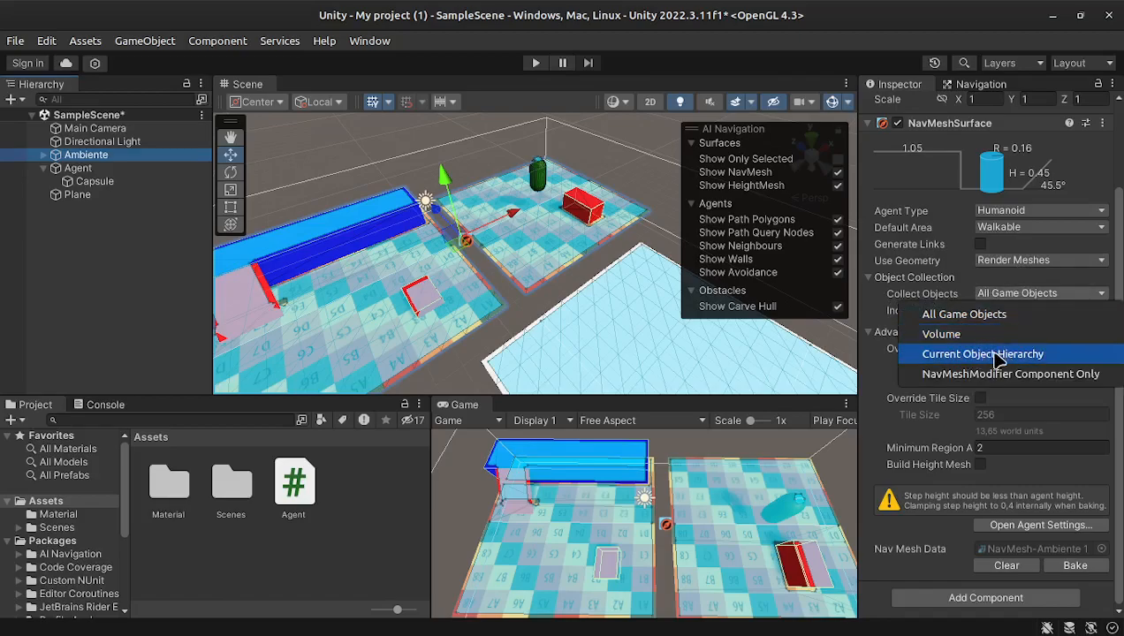
left_click(995, 355)
left_click(1078, 566)
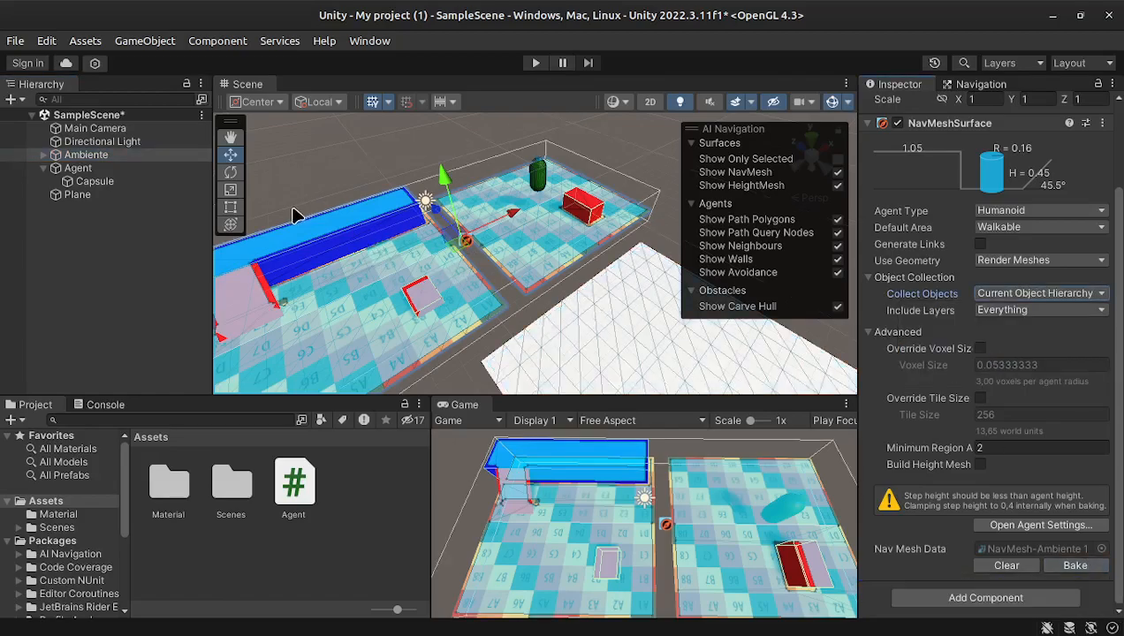
Expand Ambiente's child objects in the hierarchy and nudge Ambiente along Z to 0.24
left_click(40, 155)
left_click(44, 154)
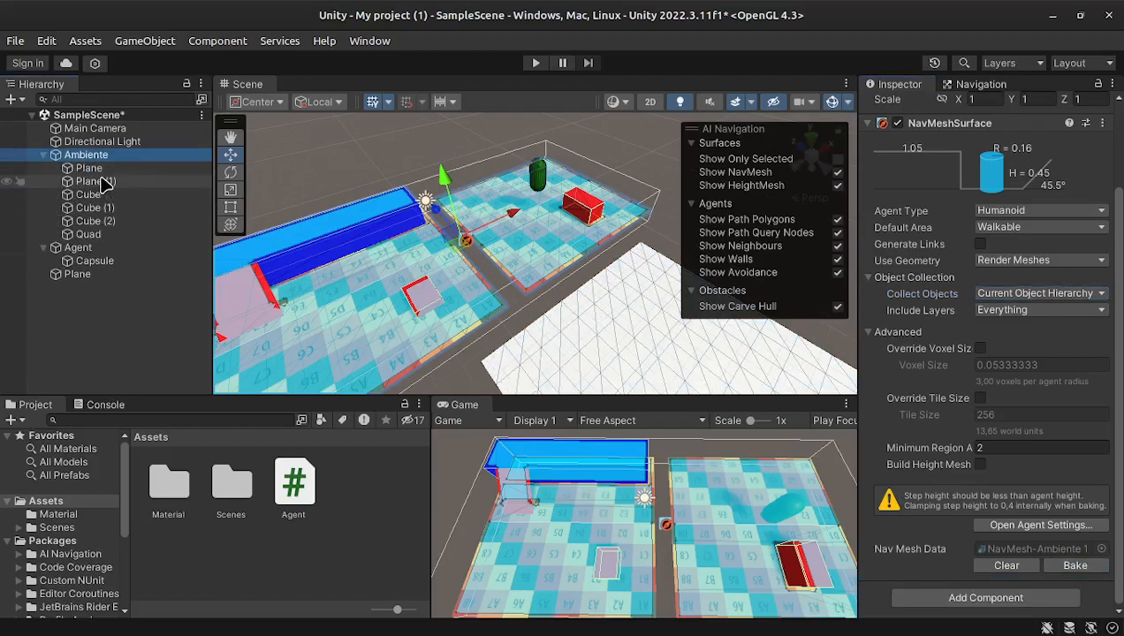
mouse_move(442, 219)
left_mouse_down()
mouse_move(394, 147)
mouse_move(429, 221)
left_mouse_up()
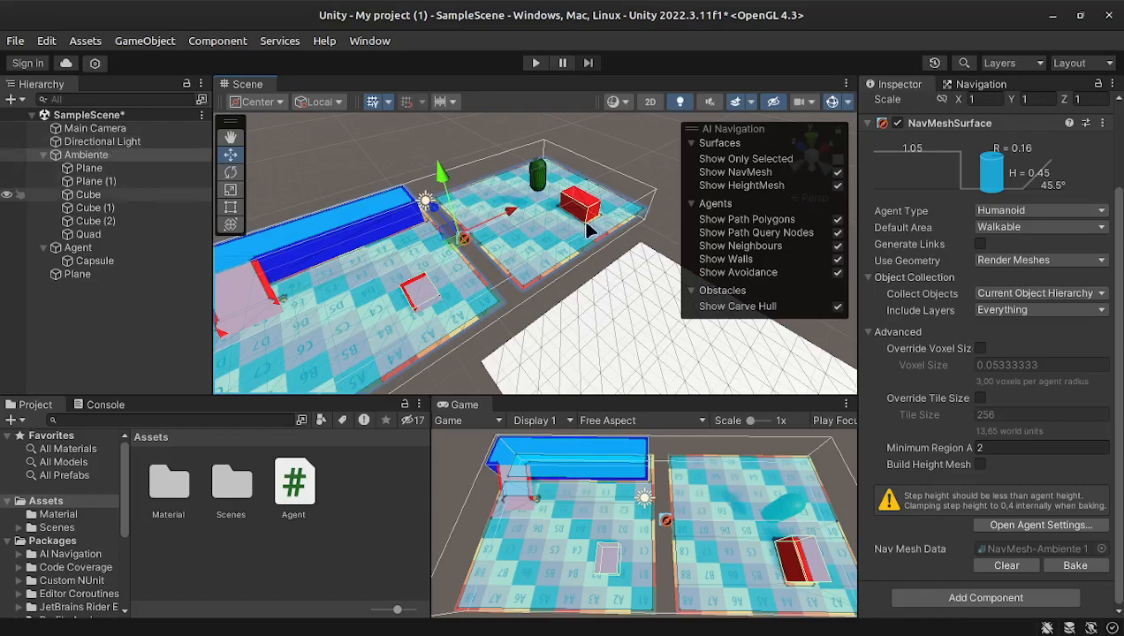
left_click(92, 156)
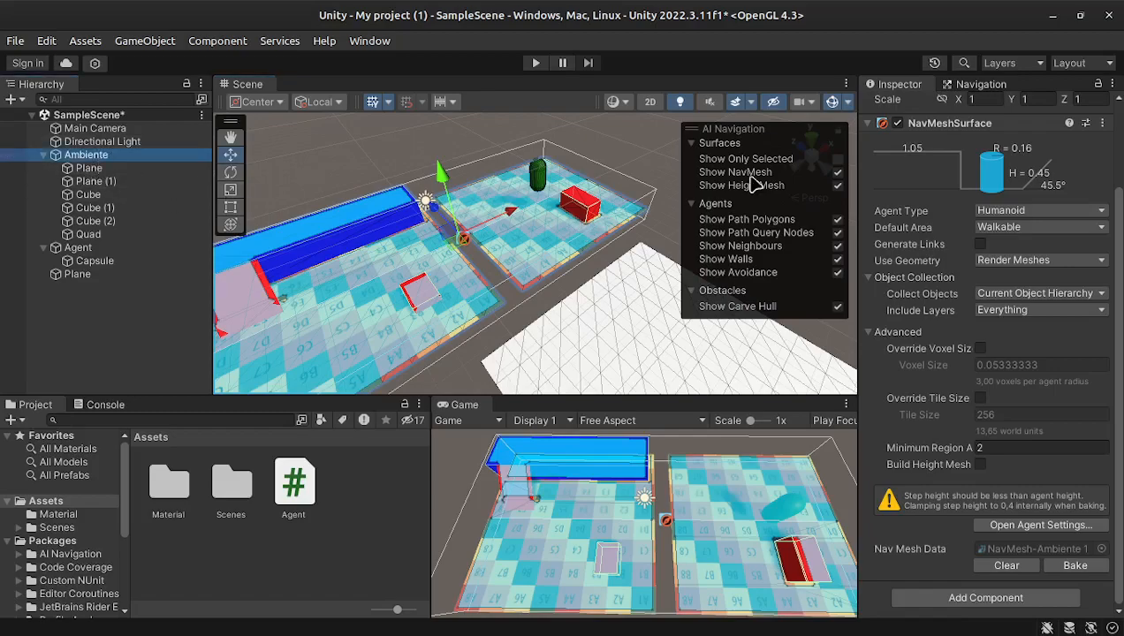
Set the NavMeshSurface's Collect Objects to Volume and enable editing of the volume in the scene
left_click(837, 219)
left_click(1017, 296)
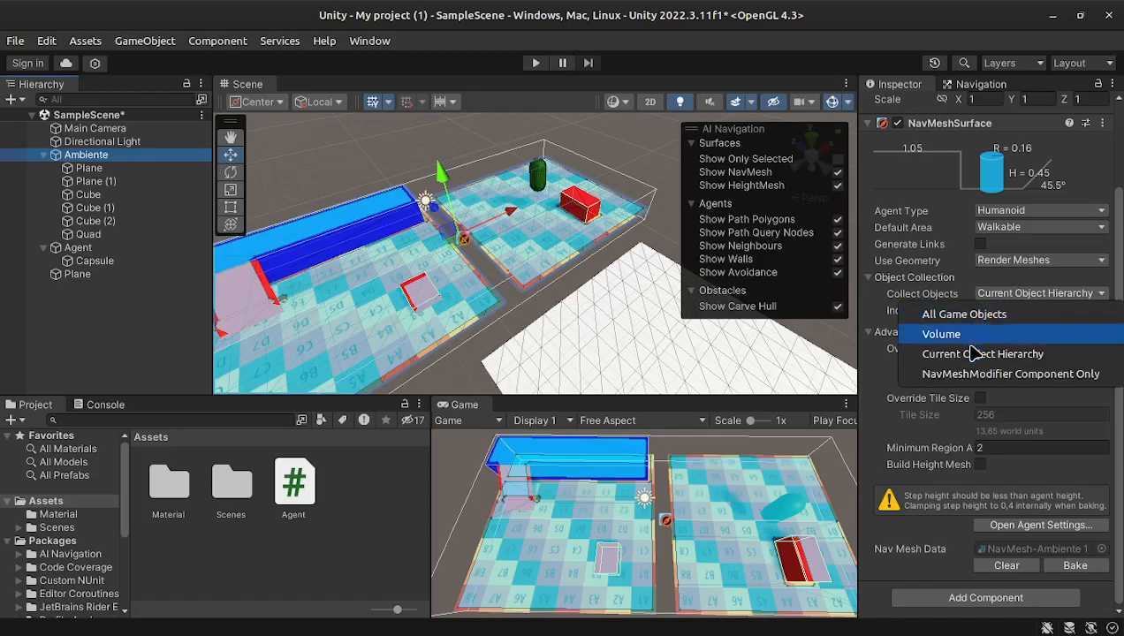
left_click(941, 334)
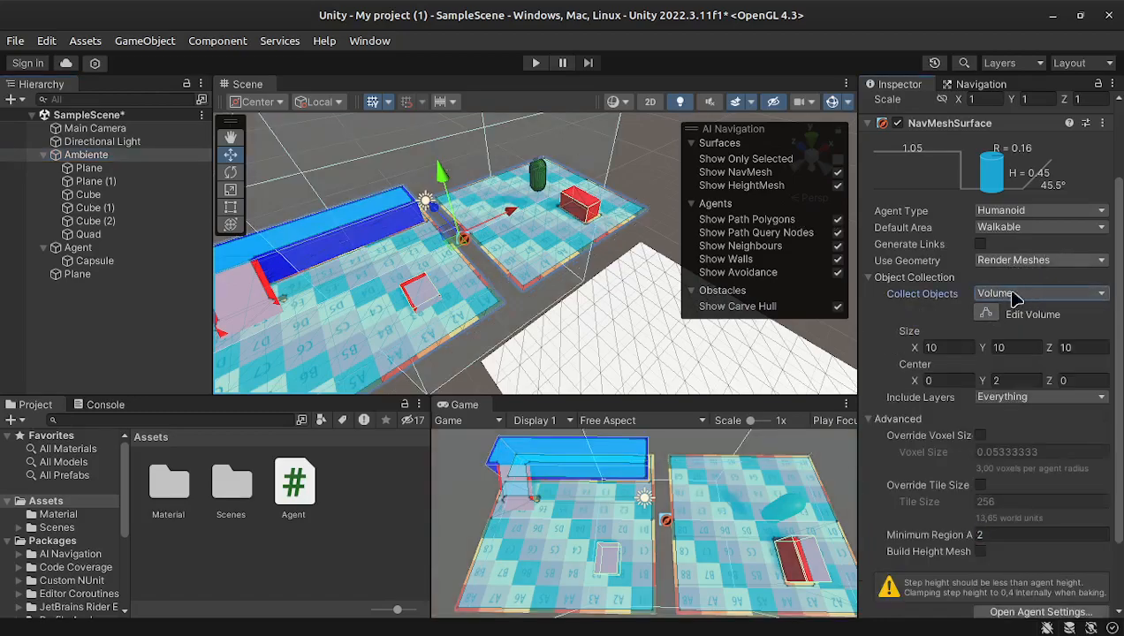
left_click(986, 314)
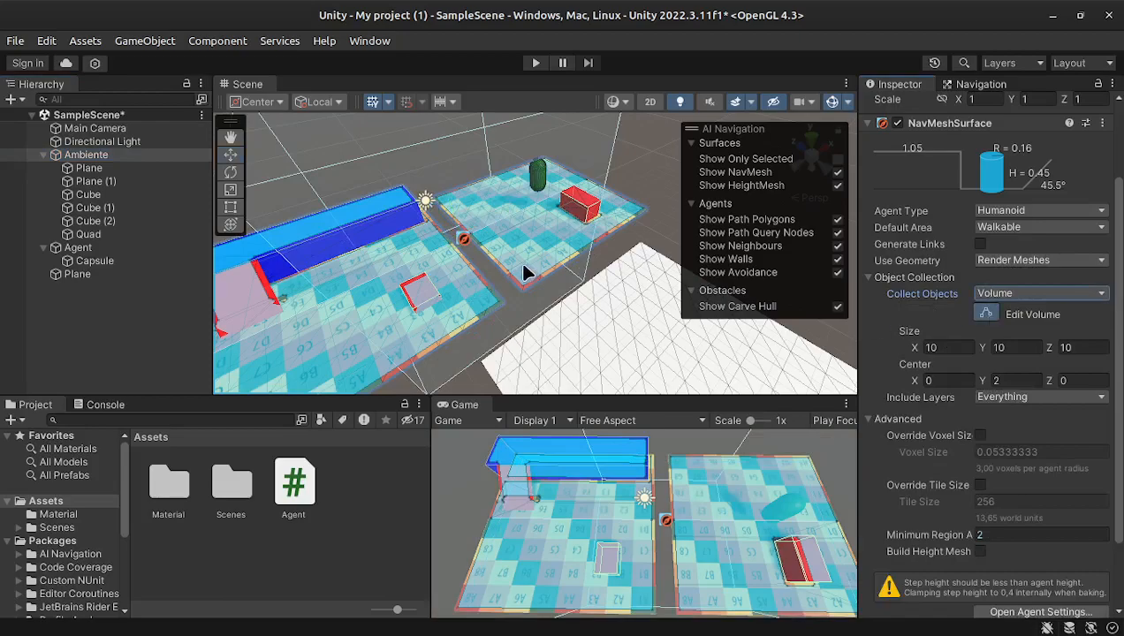
Resize the collection volume to about 10 × 5.34 × 8.61 around the platforms' gap and rebake the NavMesh
scroll(517, 258, "down", 3)
left_click_drag(461, 153, 474, 246)
mouse_move(519, 284)
left_mouse_down()
mouse_move(487, 241)
mouse_move(507, 279)
left_mouse_up()
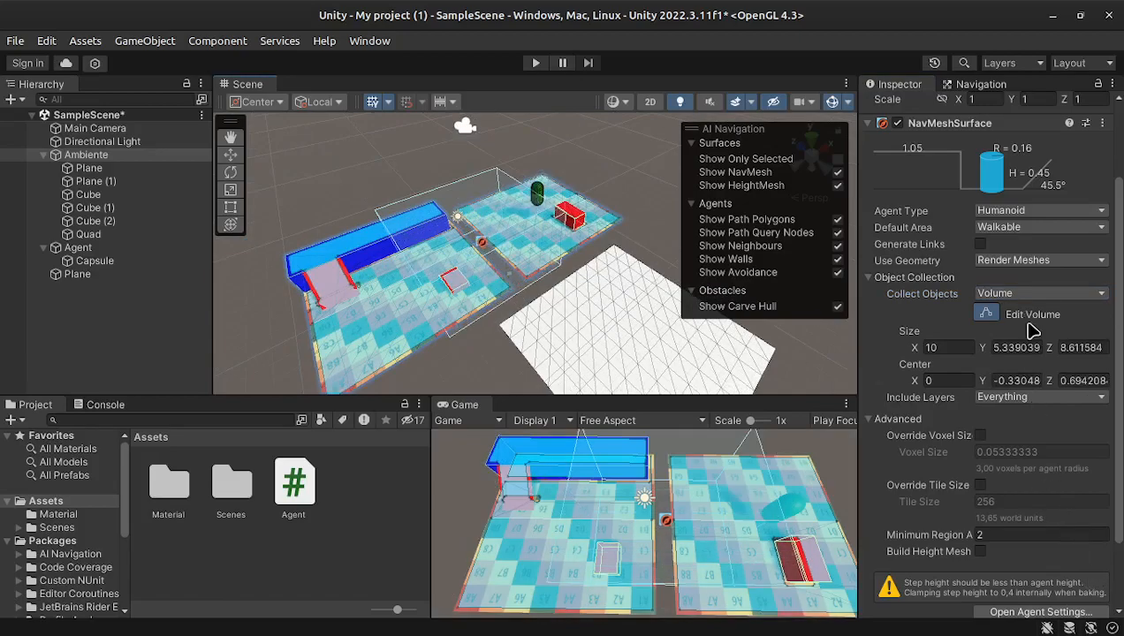
scroll(1032, 330, "down", 2)
left_click(1094, 573)
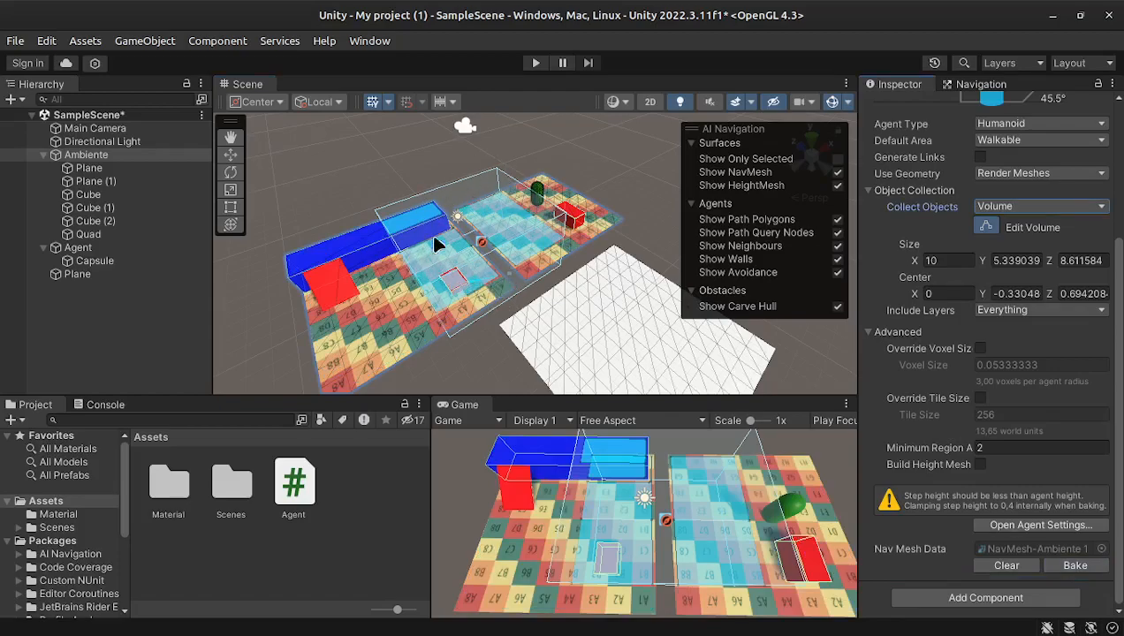
Review the Include Layers options of the NavMeshSurface, keeping Everything, and leave volume editing
left_click(1013, 310)
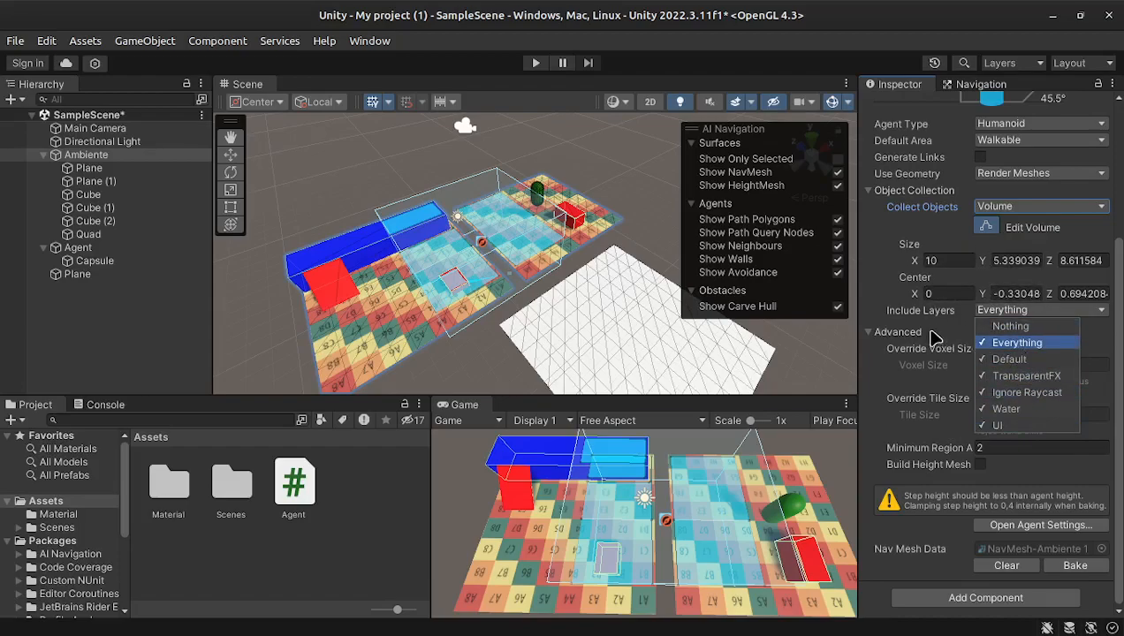
left_click(902, 318)
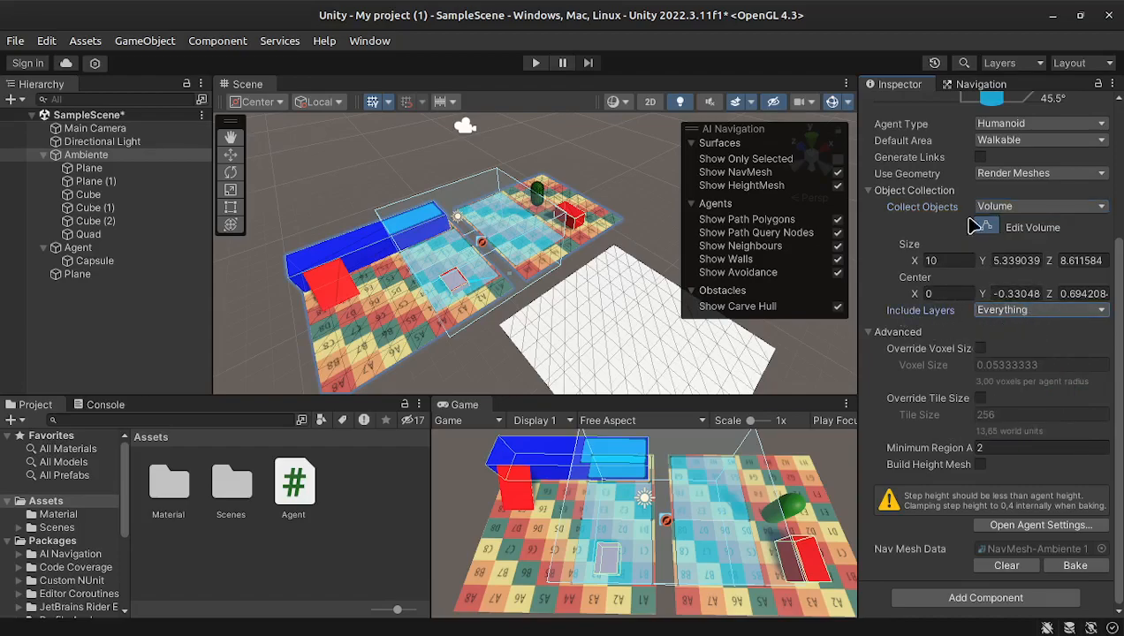
scroll(971, 225, "up", 2)
scroll(971, 225, "up", 2)
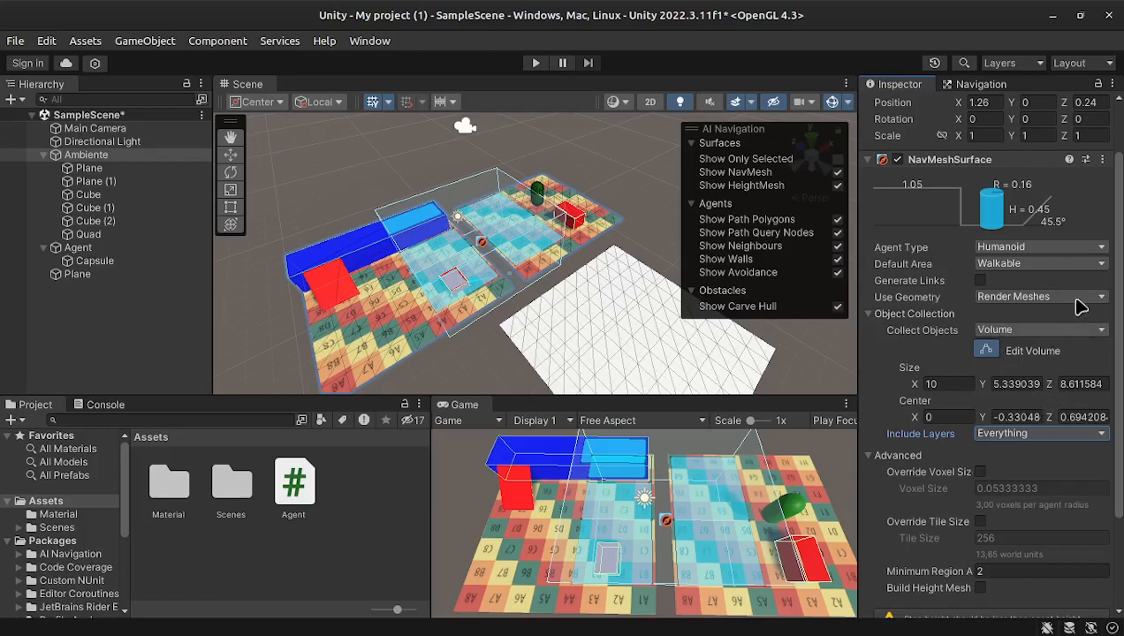
left_click(986, 351)
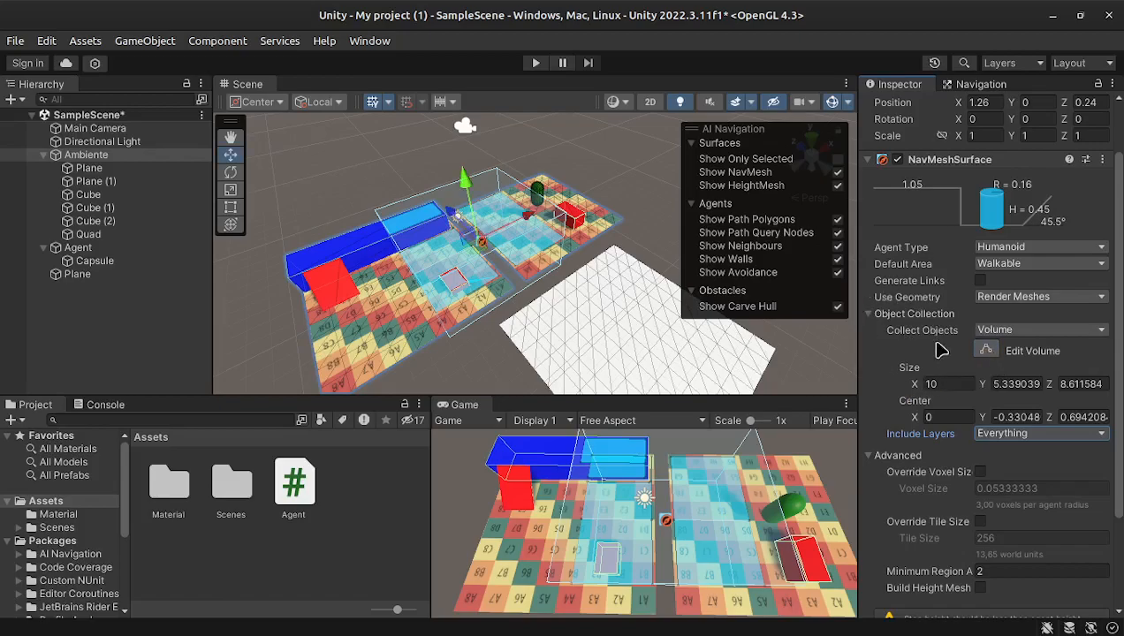
scroll(937, 355, "down", 1)
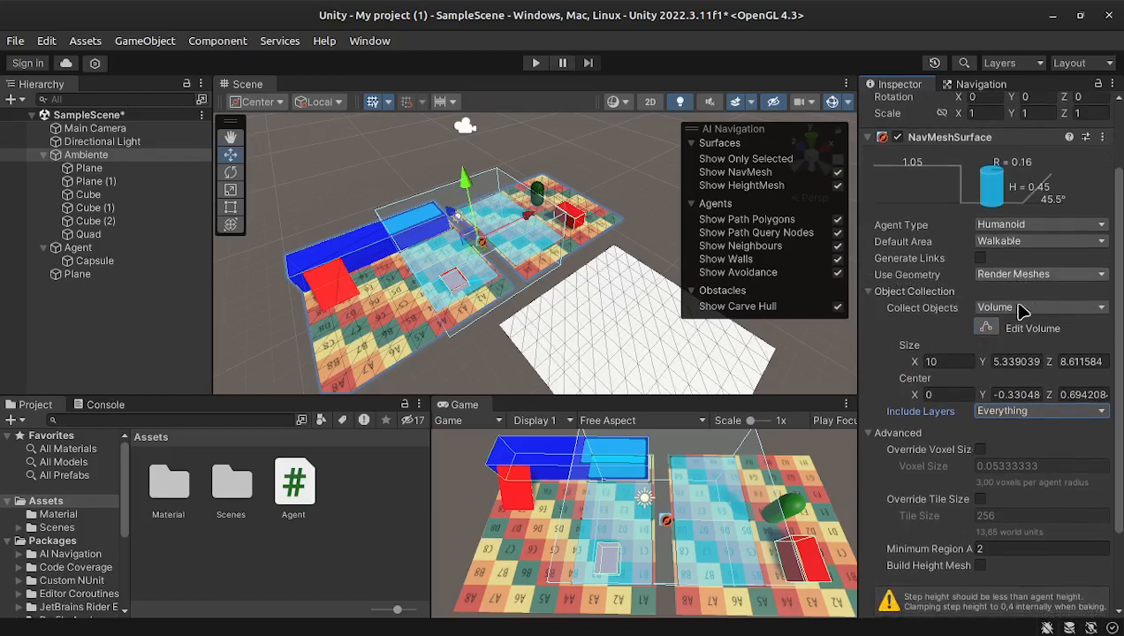
scroll(1003, 376, "down", 4)
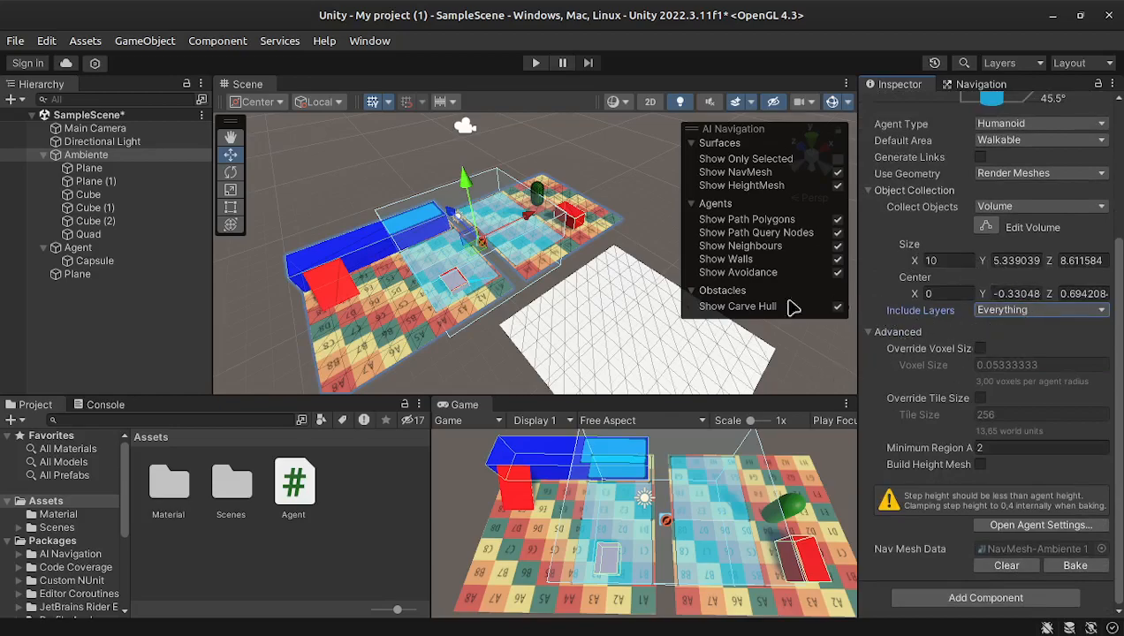
Select the Agent object and review its Nav Mesh Agent speed and obstacle avoidance Quality options, keeping High Quality
left_click(536, 191)
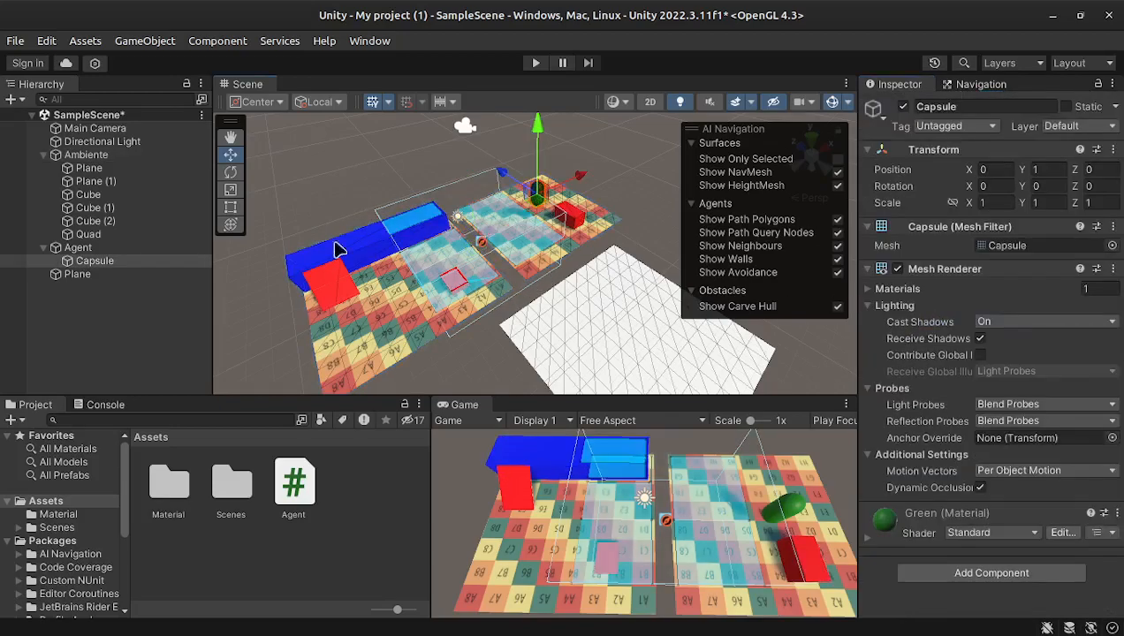
left_click(80, 249)
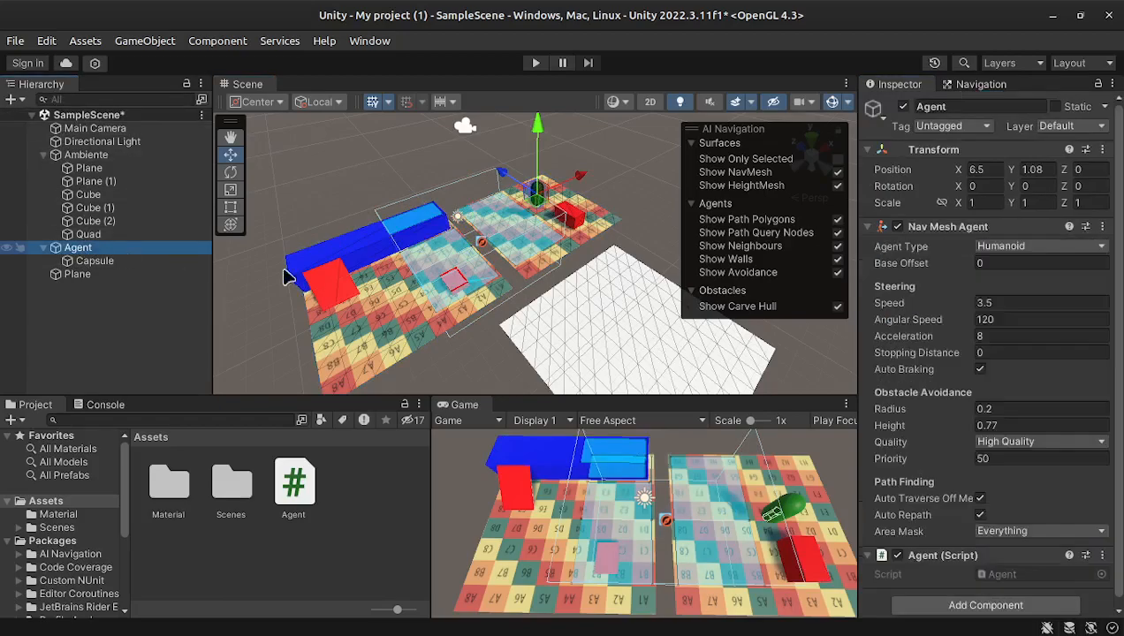
left_click(1007, 300)
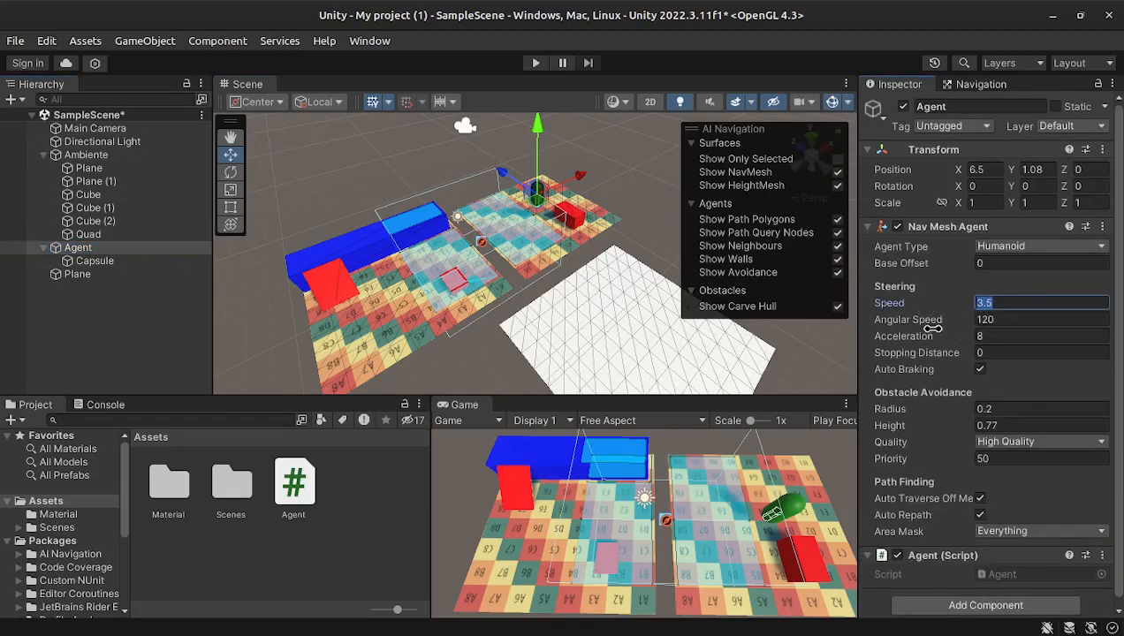
left_click(1011, 442)
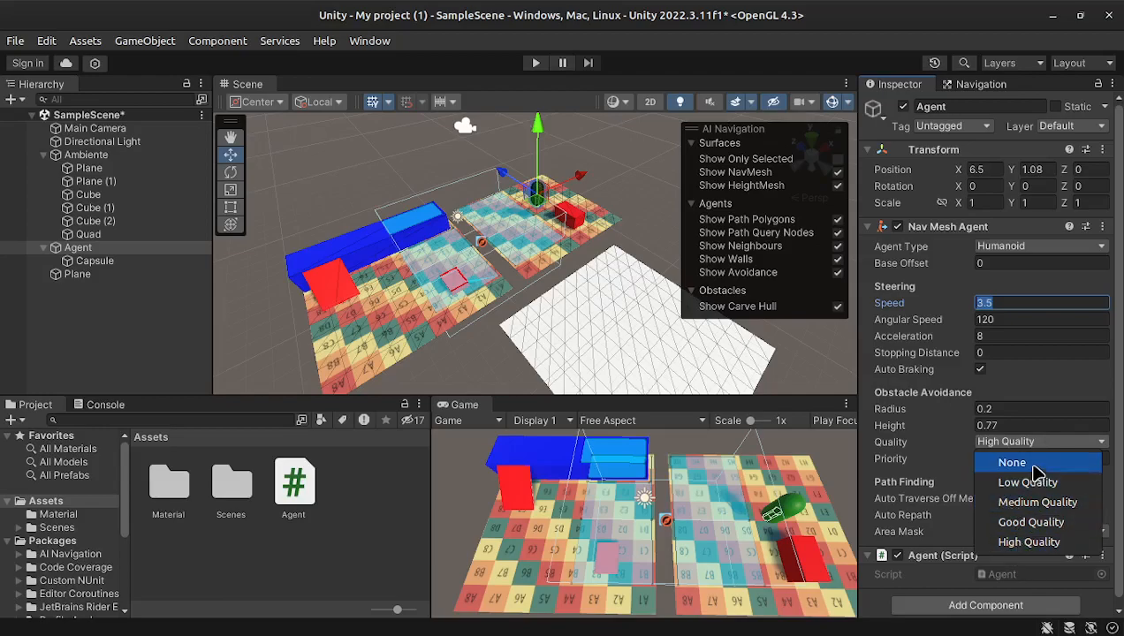
left_click(894, 404)
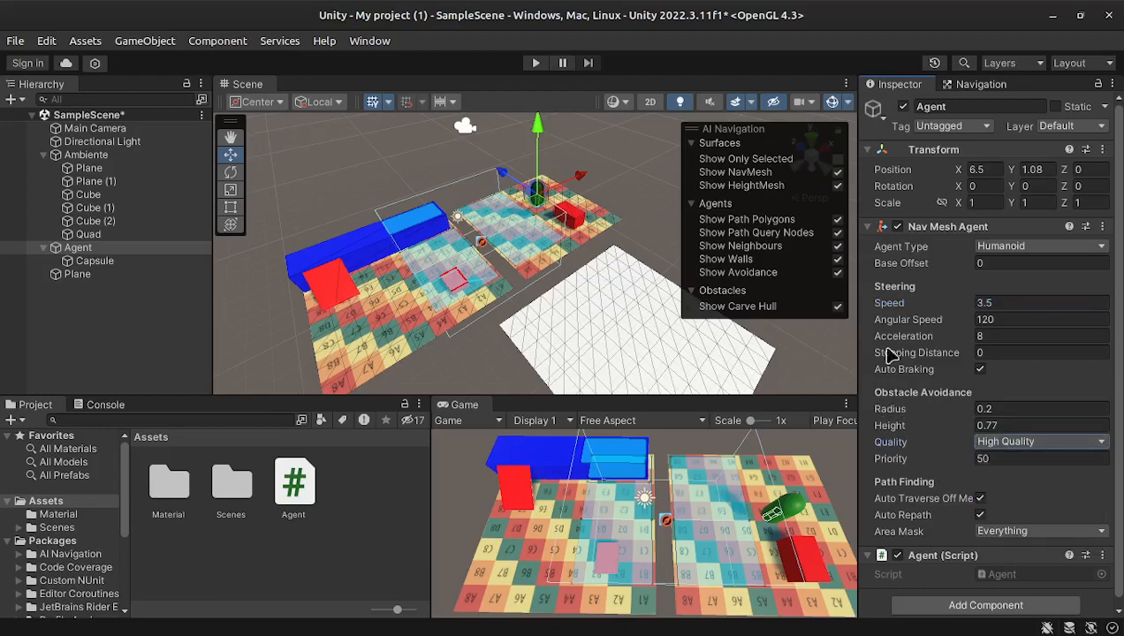
Set Ambiente's NavMeshSurface Collect Objects to Current Object Hierarchy and rebake the NavMesh
left_click(86, 155)
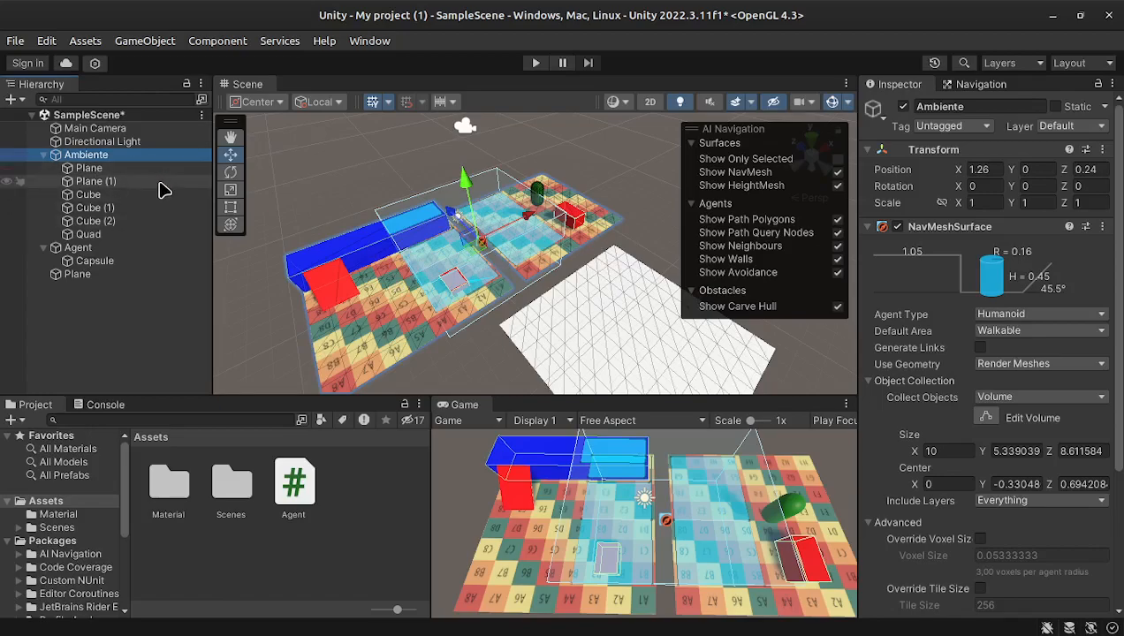
left_click(1020, 399)
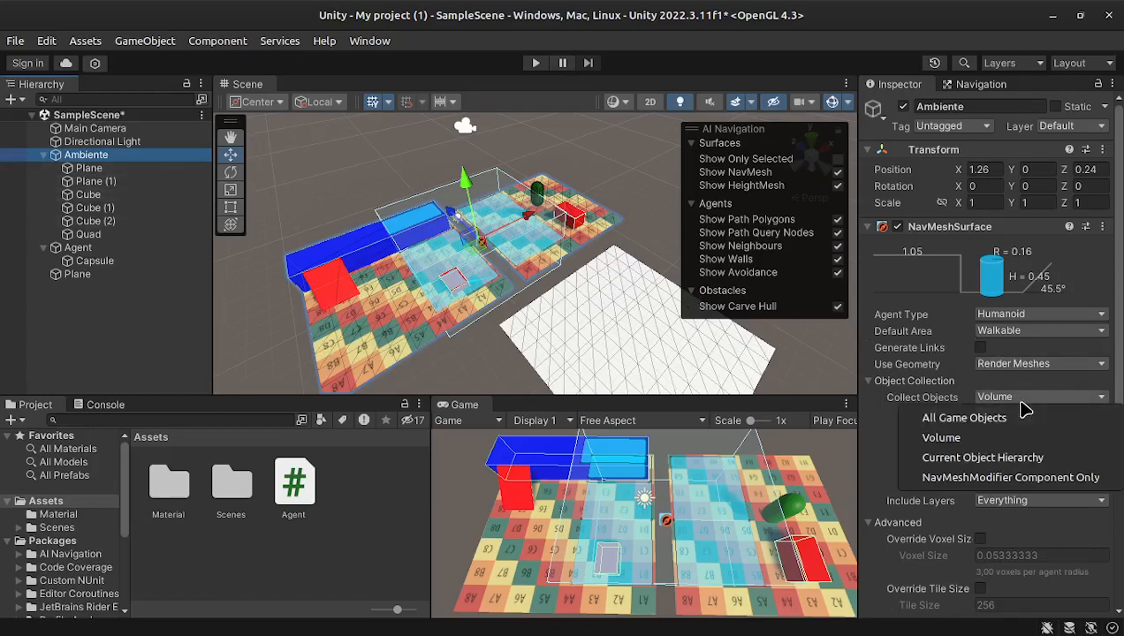
left_click(1043, 457)
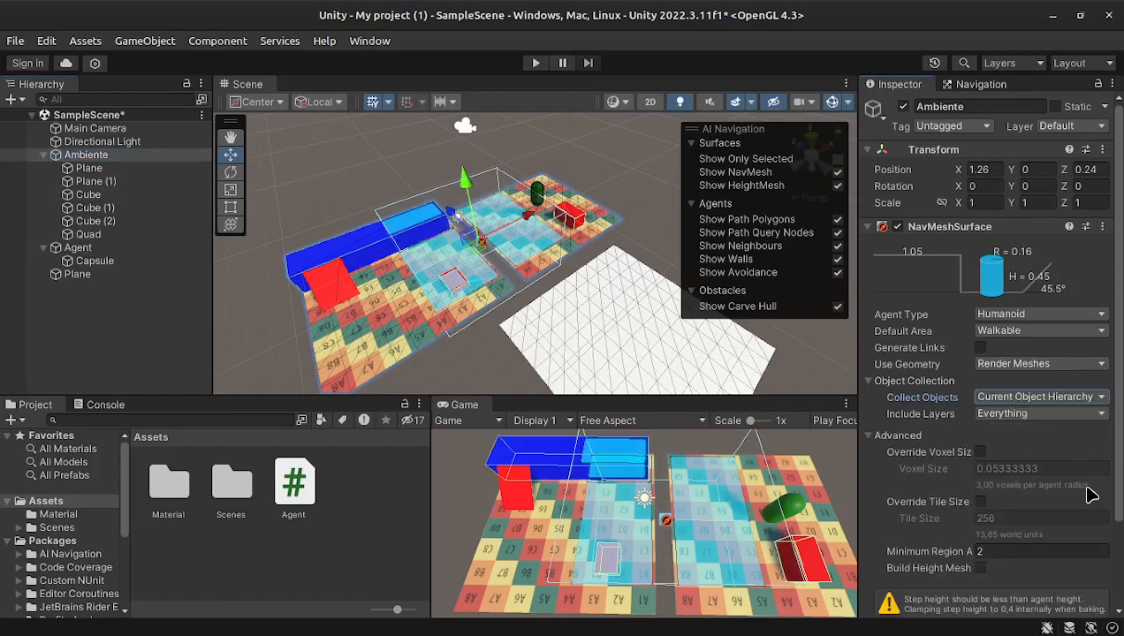
scroll(1091, 495, "down", 3)
left_click(1074, 565)
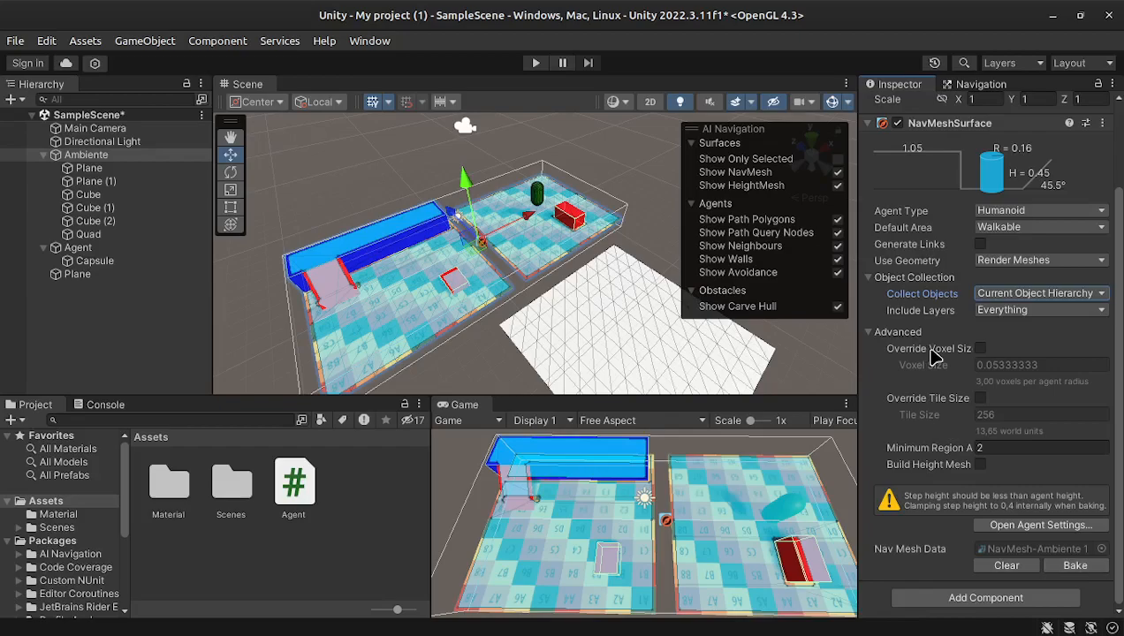
Raise Cube (1) above the platform to Y 0.92 and collapse its Box Collider settings
left_click(447, 291)
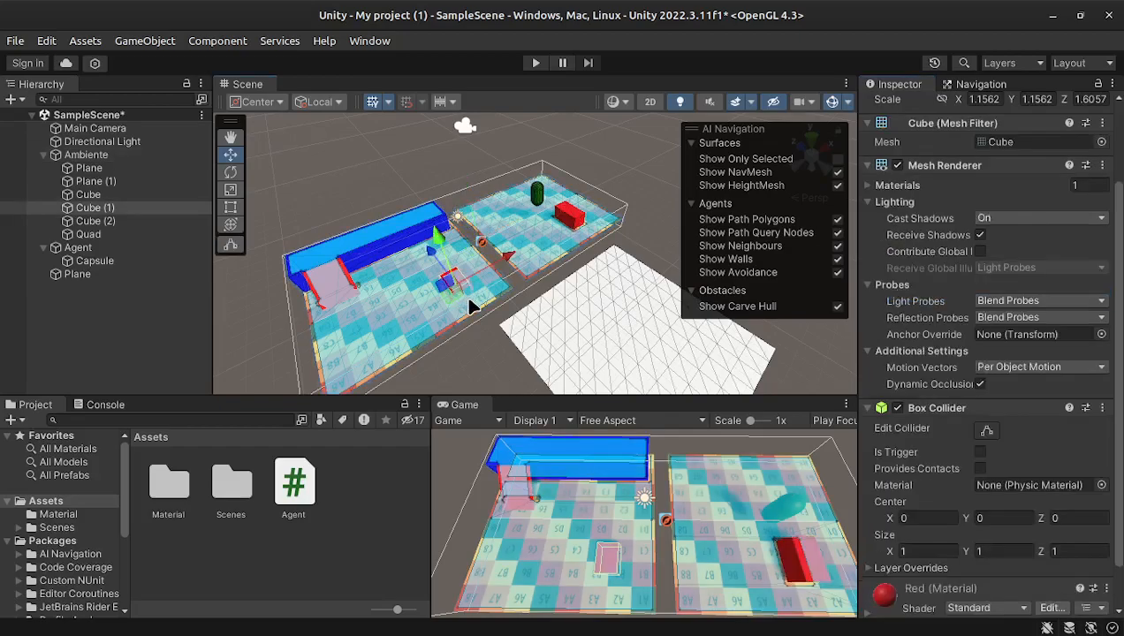
mouse_move(437, 228)
left_mouse_down()
mouse_move(431, 221)
mouse_move(432, 236)
left_mouse_up()
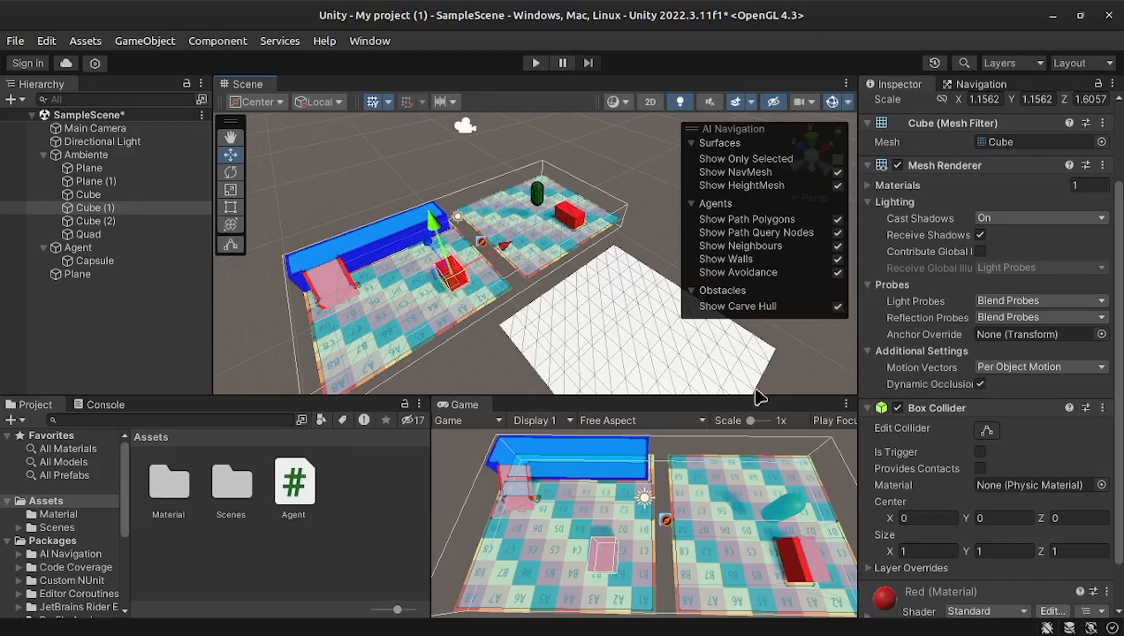
left_click(867, 408)
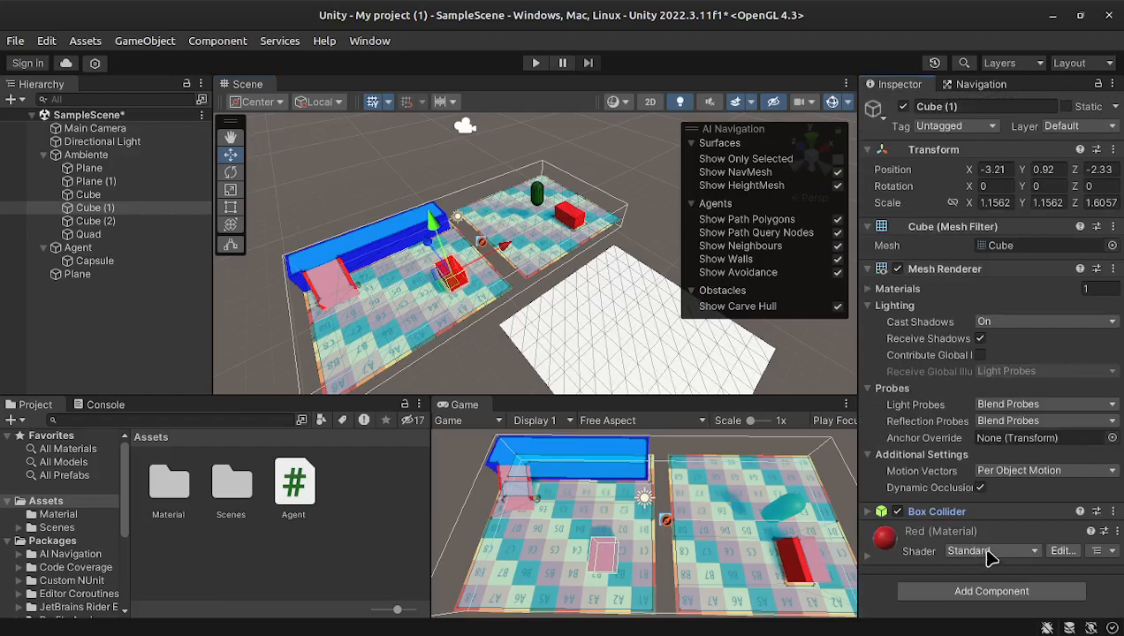
Add a Nav Mesh Obstacle component to Cube (1), keeping its Shape as Box
left_click(1009, 591)
type("nav")
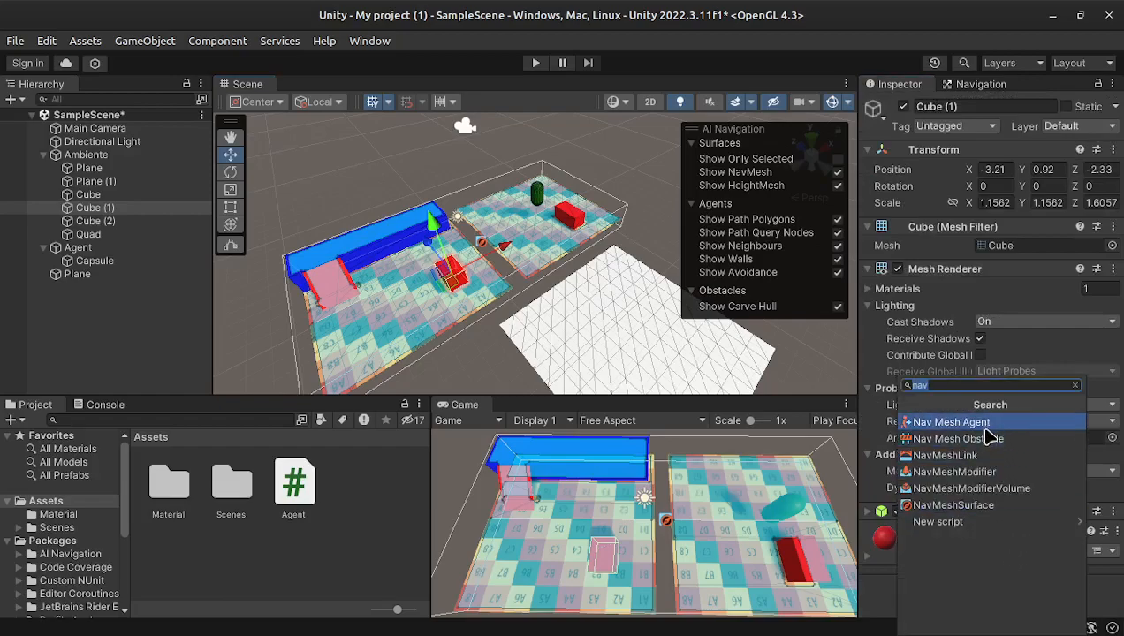
left_click(993, 439)
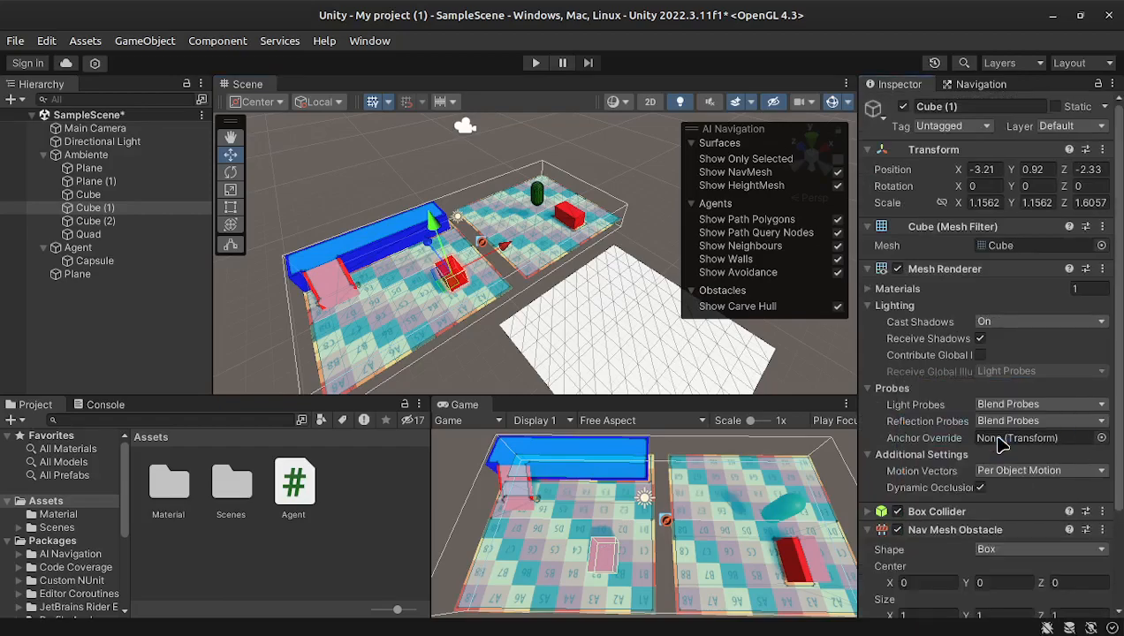
scroll(1000, 444, "down", 3)
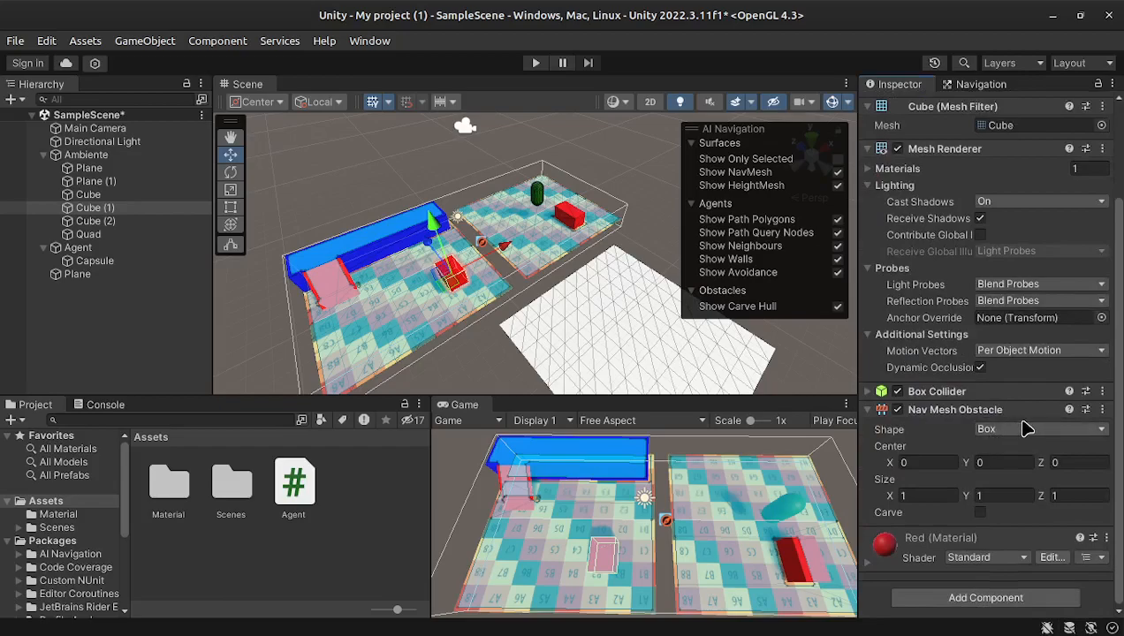
left_click(1021, 431)
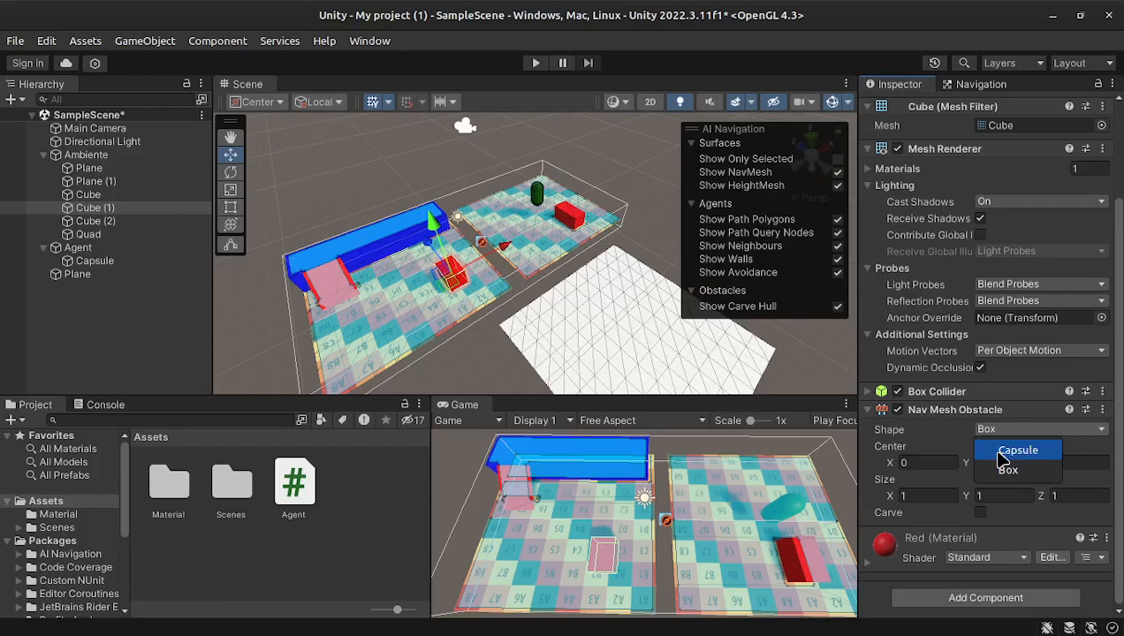
left_click(1012, 468)
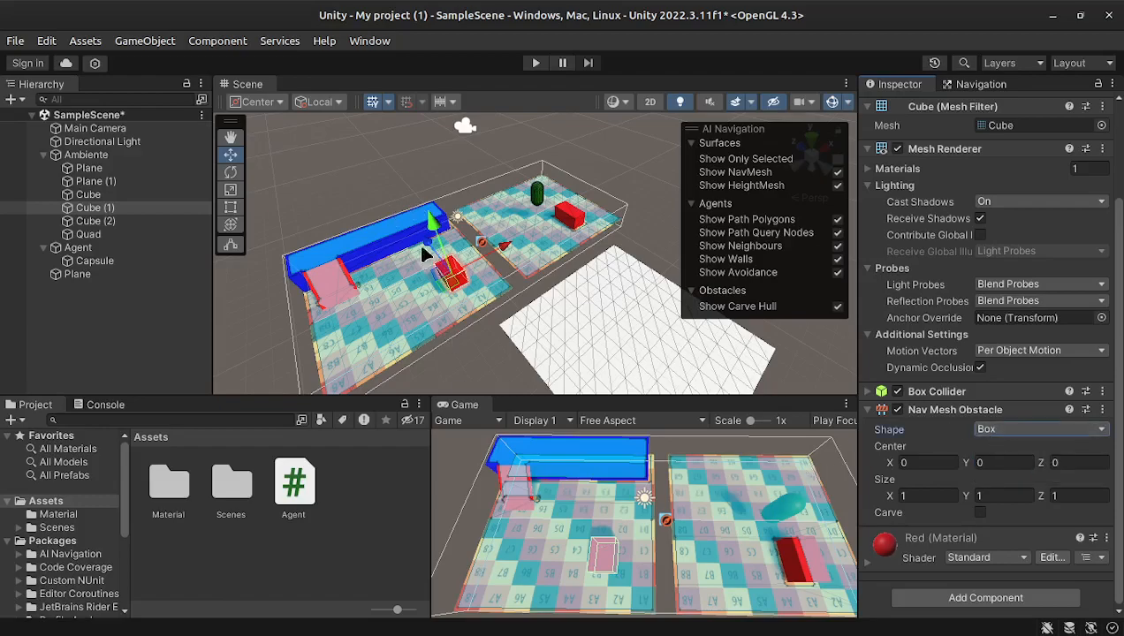
Enable Carve on Cube (1)'s Nav Mesh Obstacle and move the cube slightly down and along Z to test the carving
mouse_move(433, 221)
left_mouse_down()
mouse_move(431, 231)
mouse_move(421, 220)
mouse_move(429, 233)
left_mouse_up()
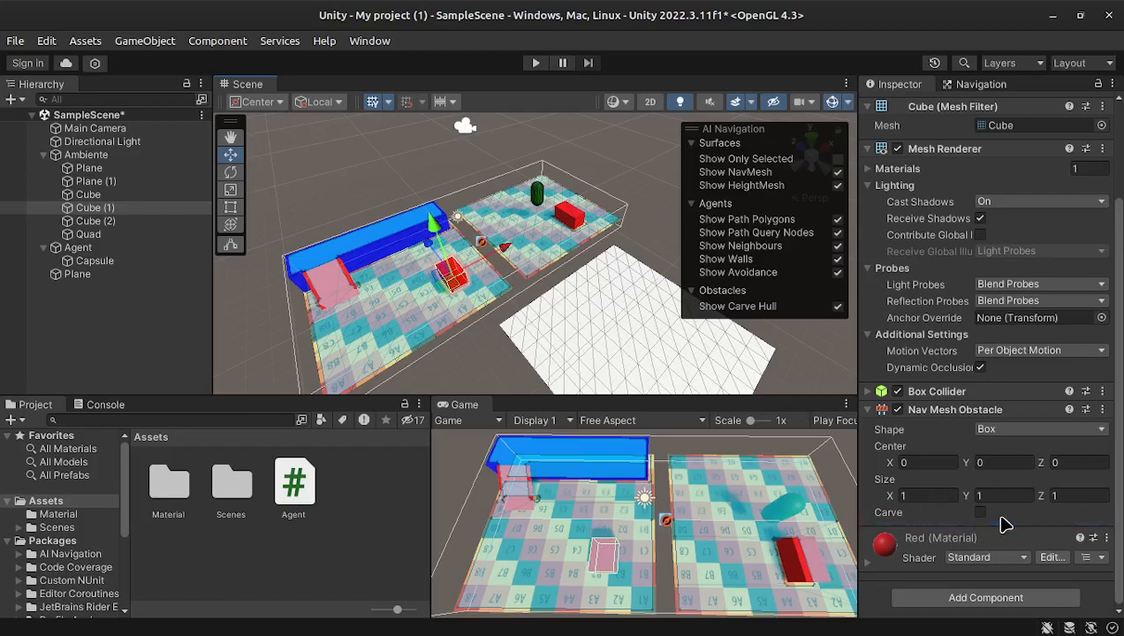
left_click(980, 513)
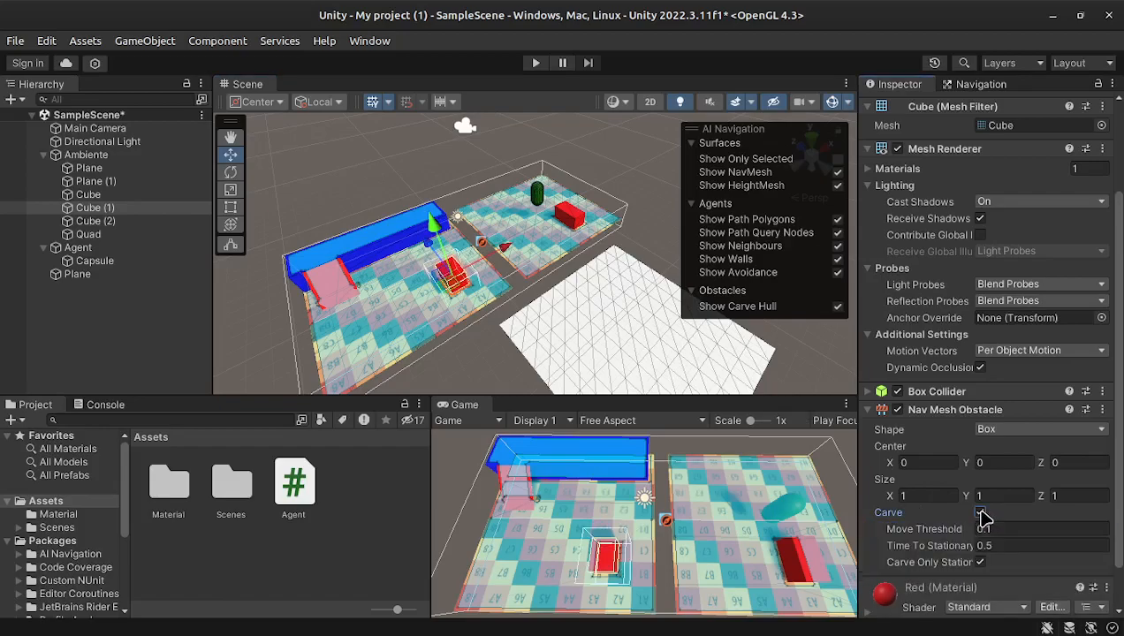
scroll(983, 517, "down", 3)
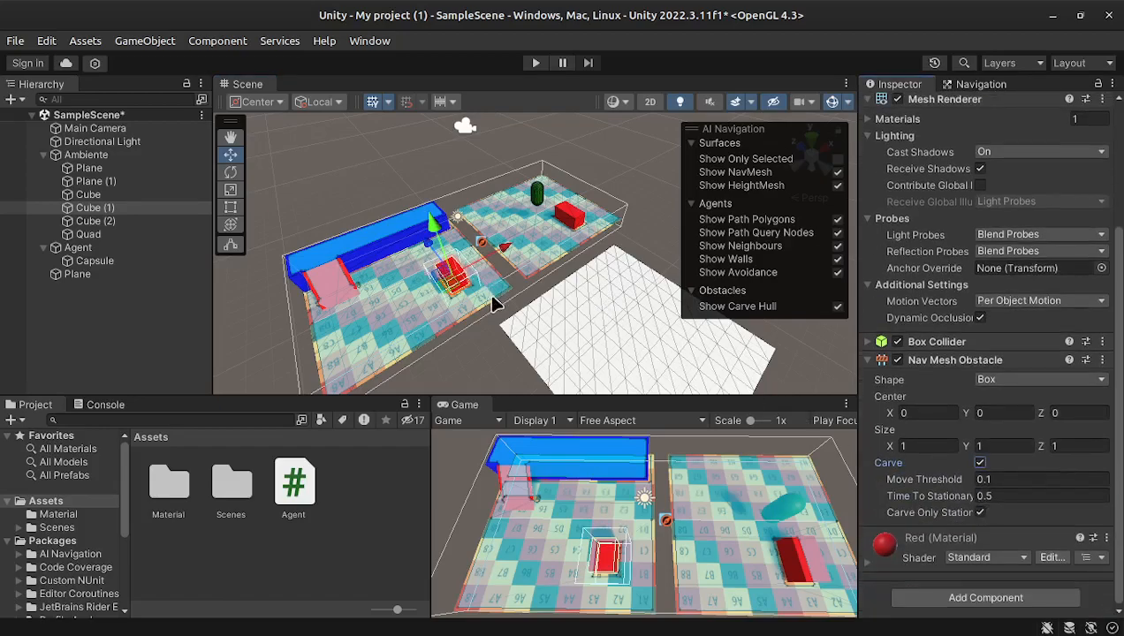
scroll(436, 277, "up", 6)
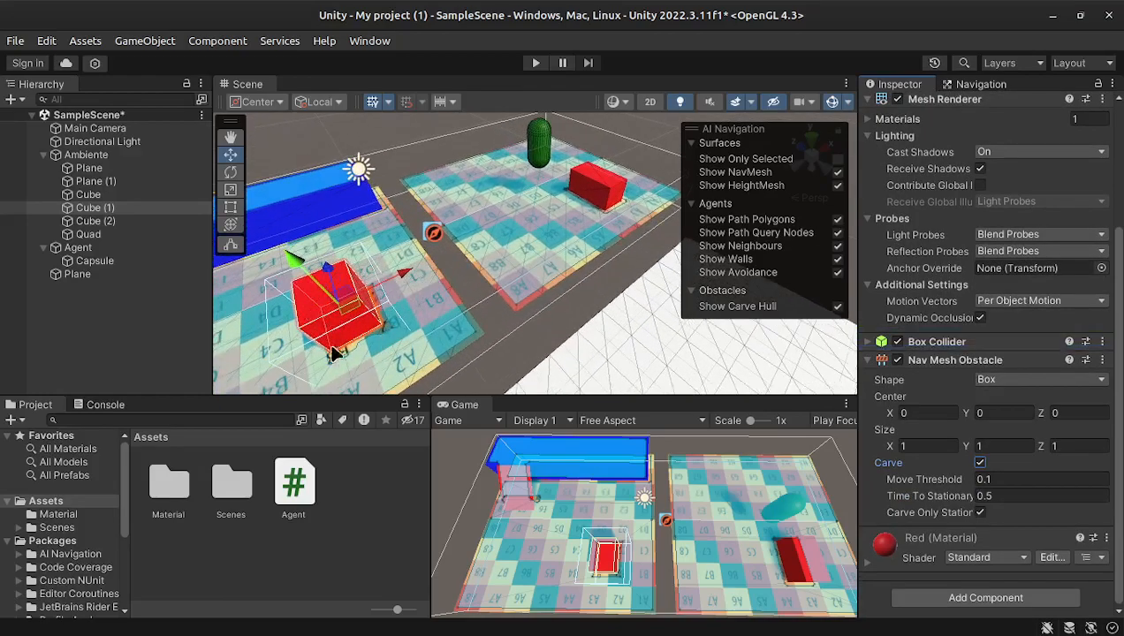
left_click_drag(328, 272, 336, 293)
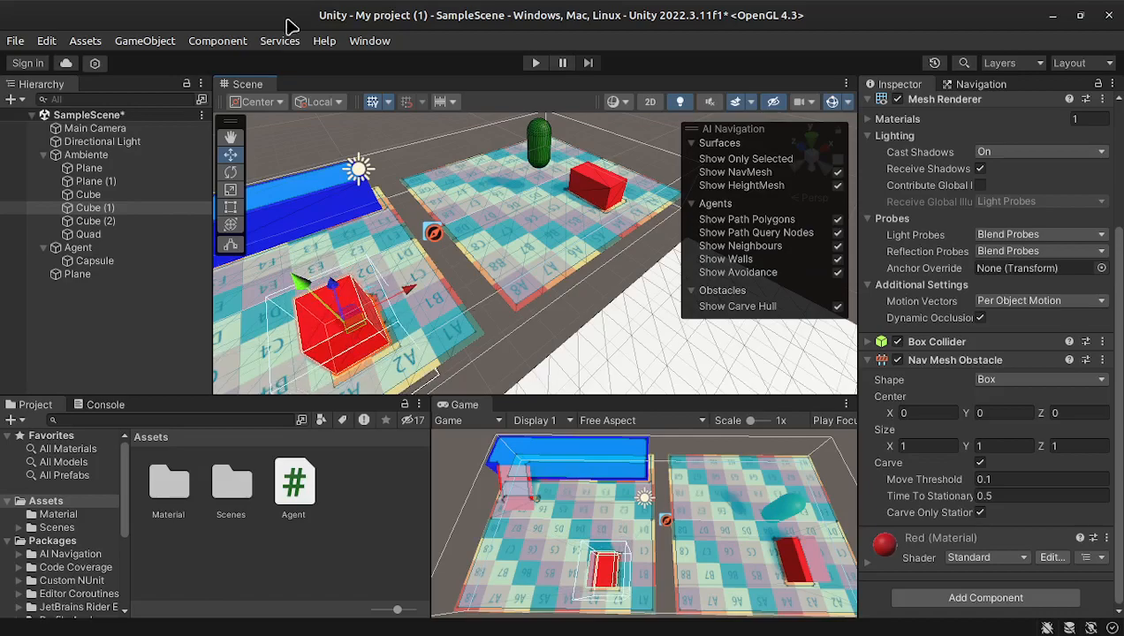
Open the Animation window and create a clip named New Animation for Cube (1) in the Assets folder
left_click(220, 41)
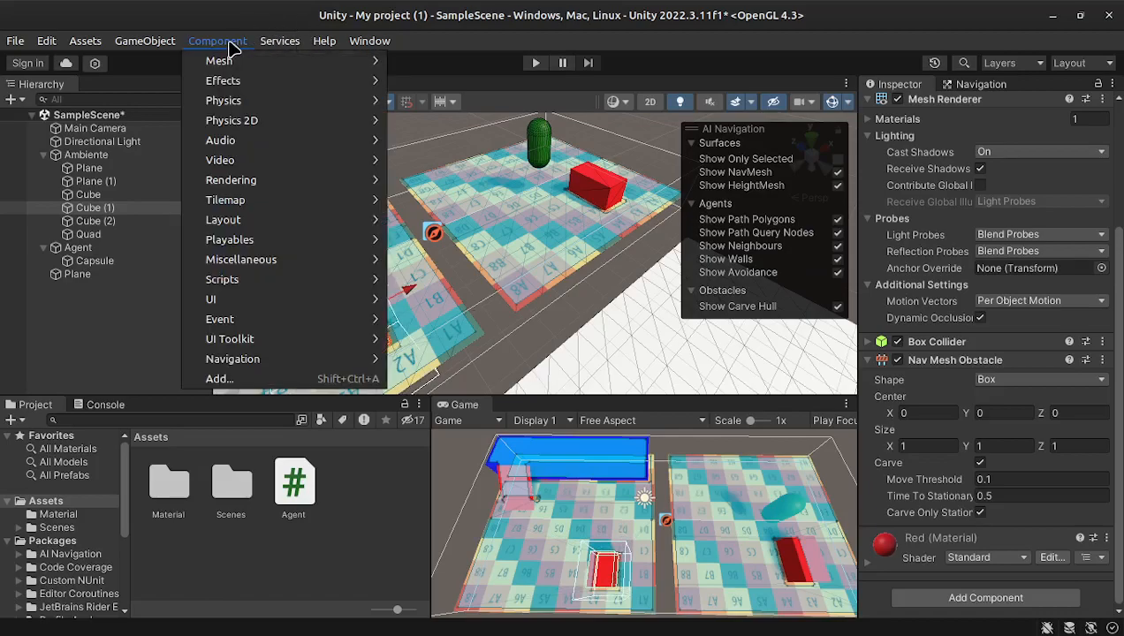
mouse_move(369, 42)
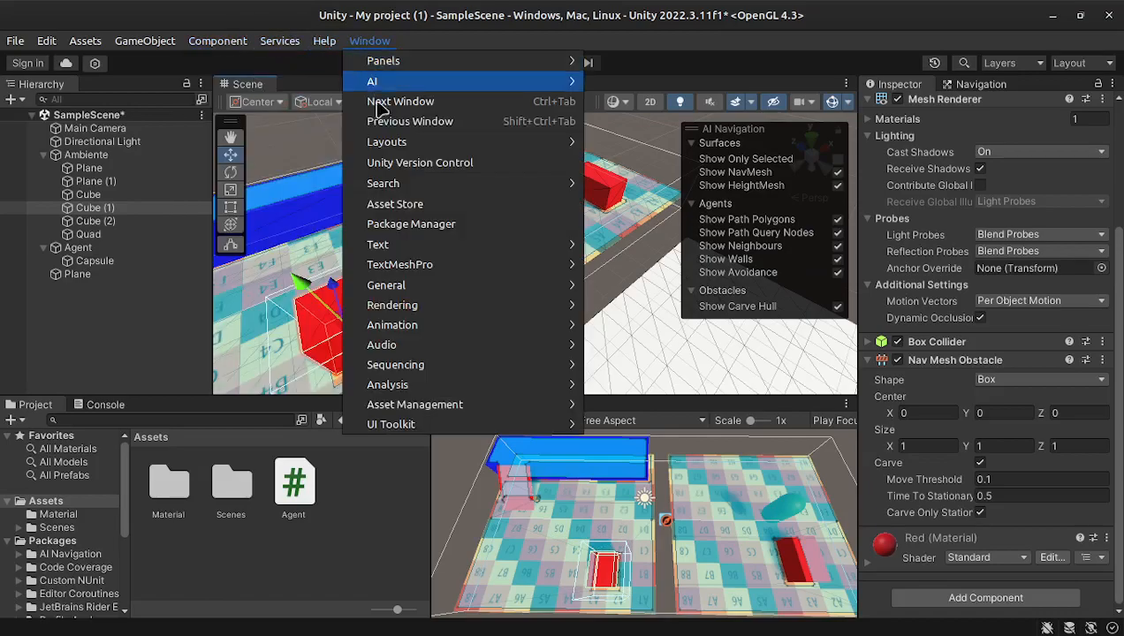
mouse_move(541, 326)
left_click(594, 326)
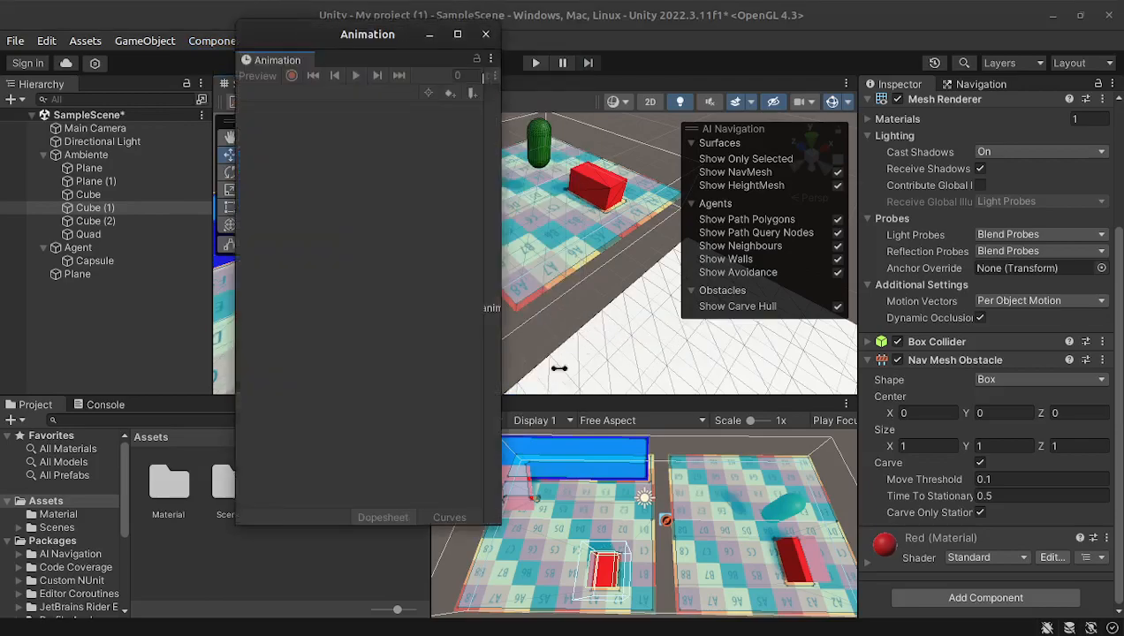
left_click_drag(492, 207, 947, 265)
left_click(709, 326)
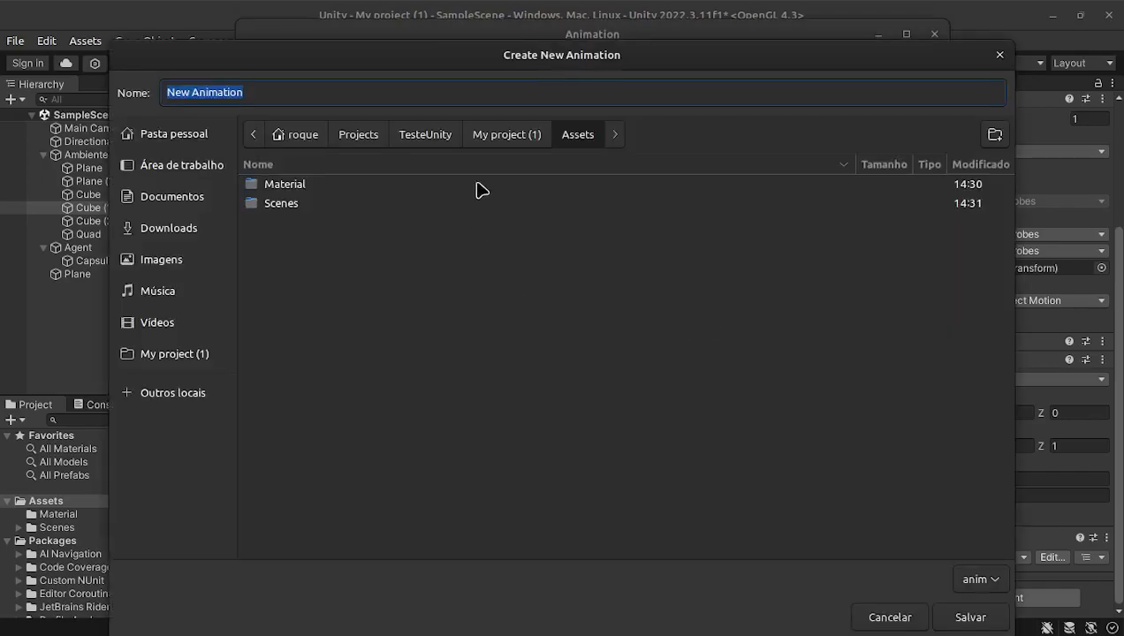
left_click(966, 616)
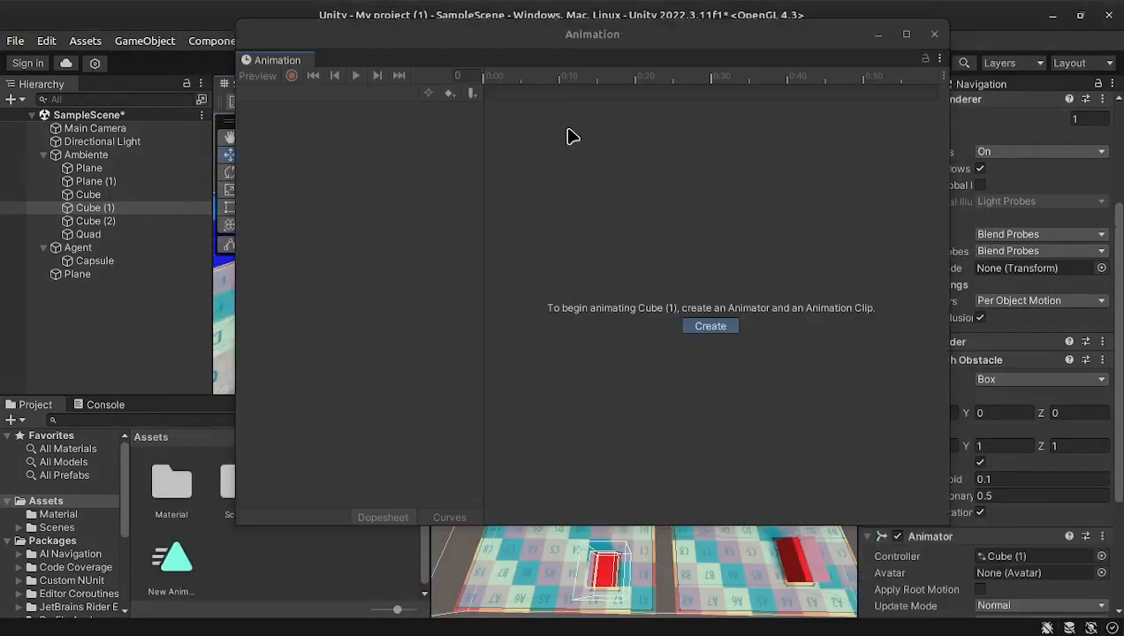
Start recording the clip and key Cube (1)'s starting position at frame 0 near the platform's front edge
left_click_drag(530, 44, 704, 223)
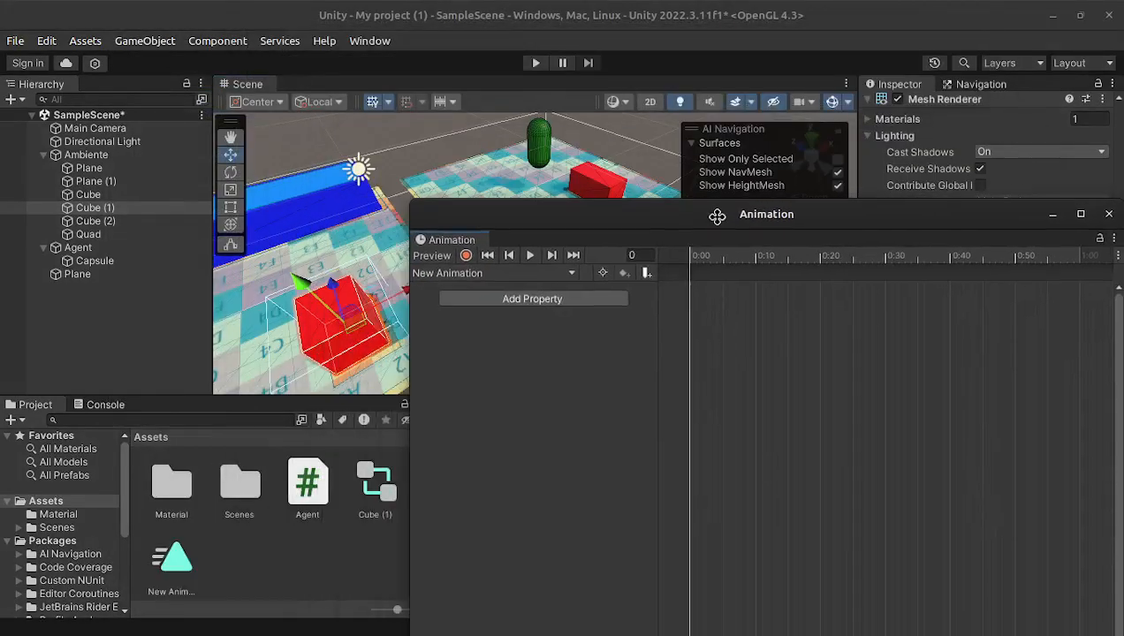
left_click(466, 255)
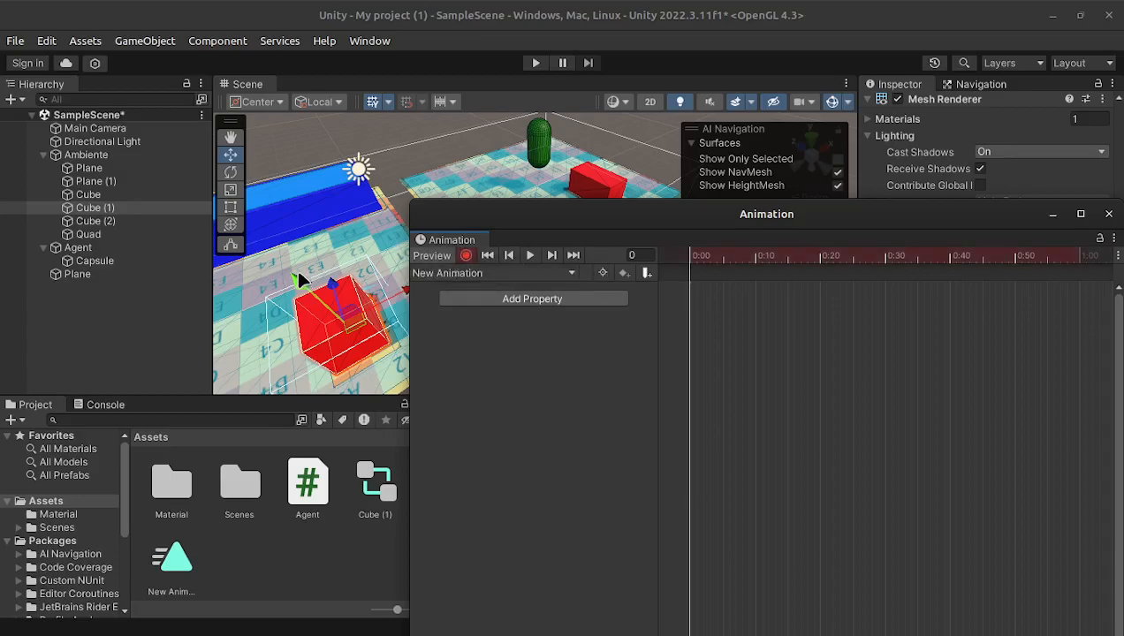
left_click_drag(331, 284, 336, 302)
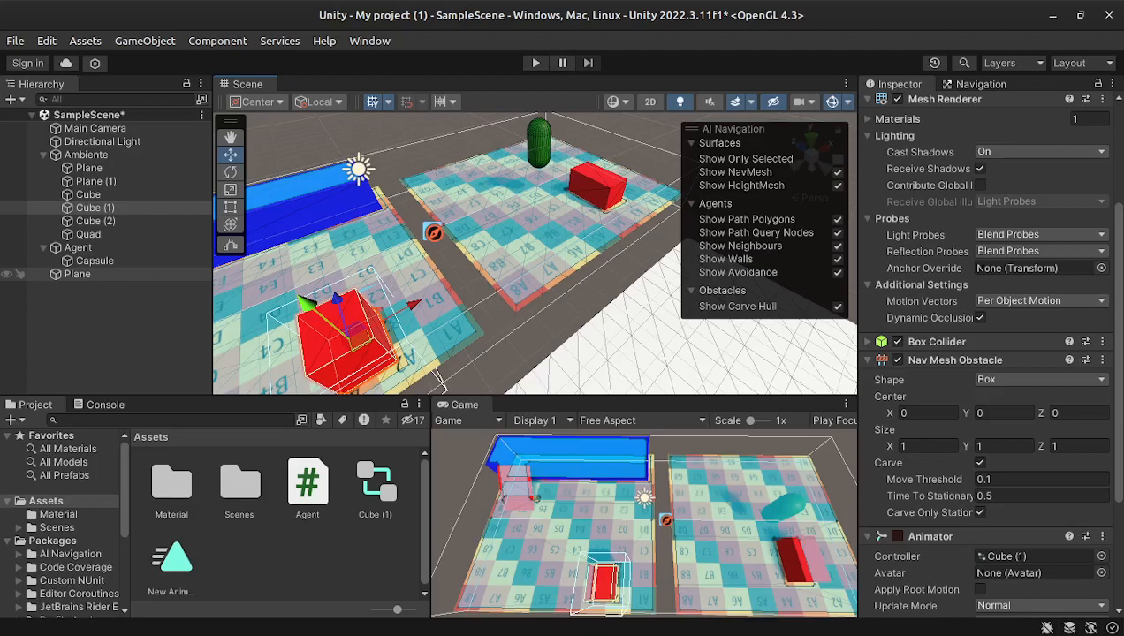
key("alt+Tab")
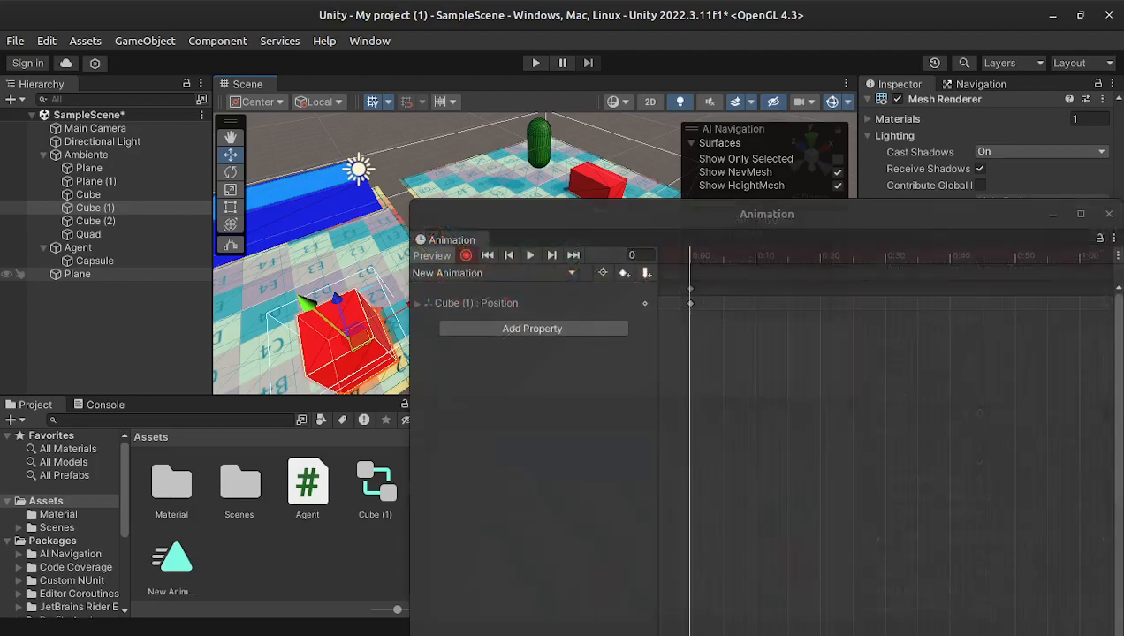
Key a second position for Cube (1) at frame 60, moving it along Z toward the platform's blue block
left_click(1041, 257)
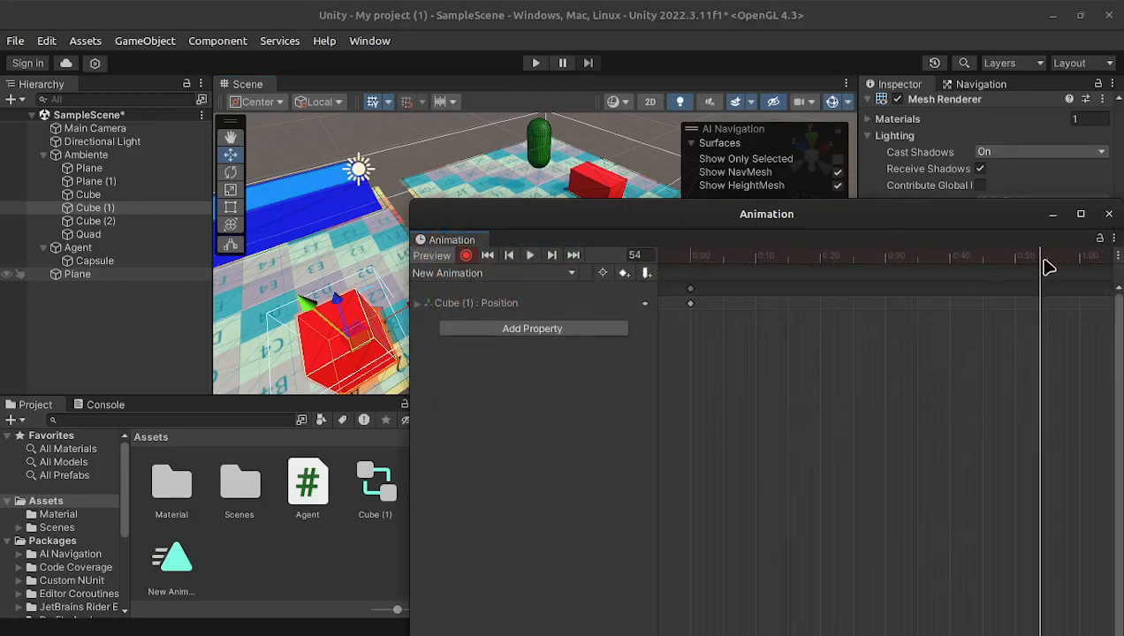
left_click_drag(1059, 260, 1079, 252)
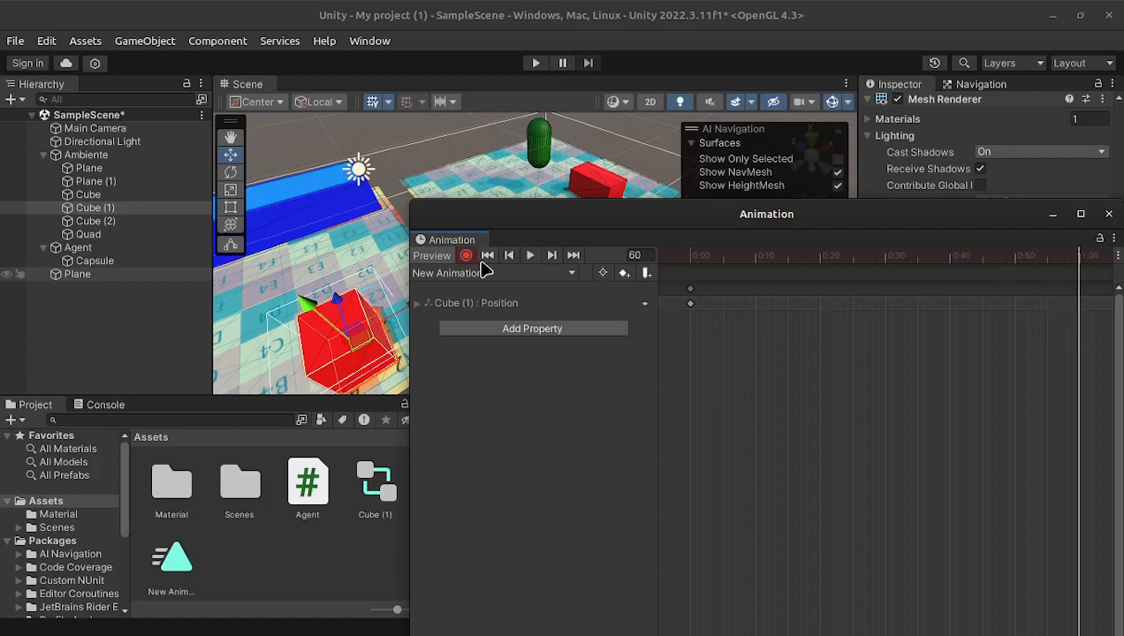
left_click_drag(334, 300, 314, 225)
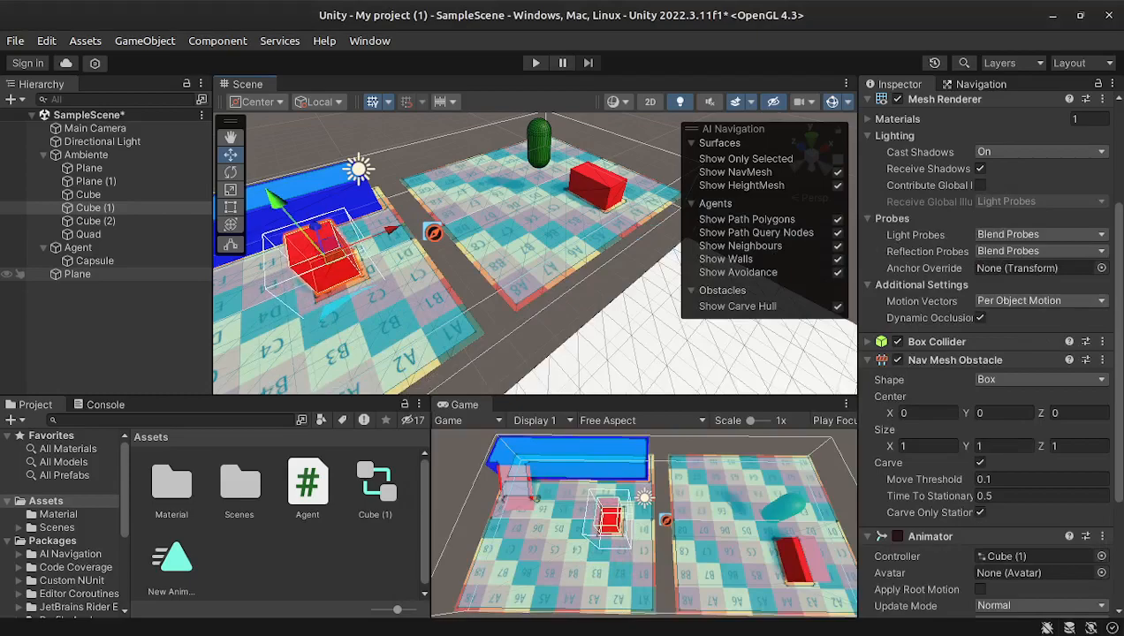
key("alt+Tab")
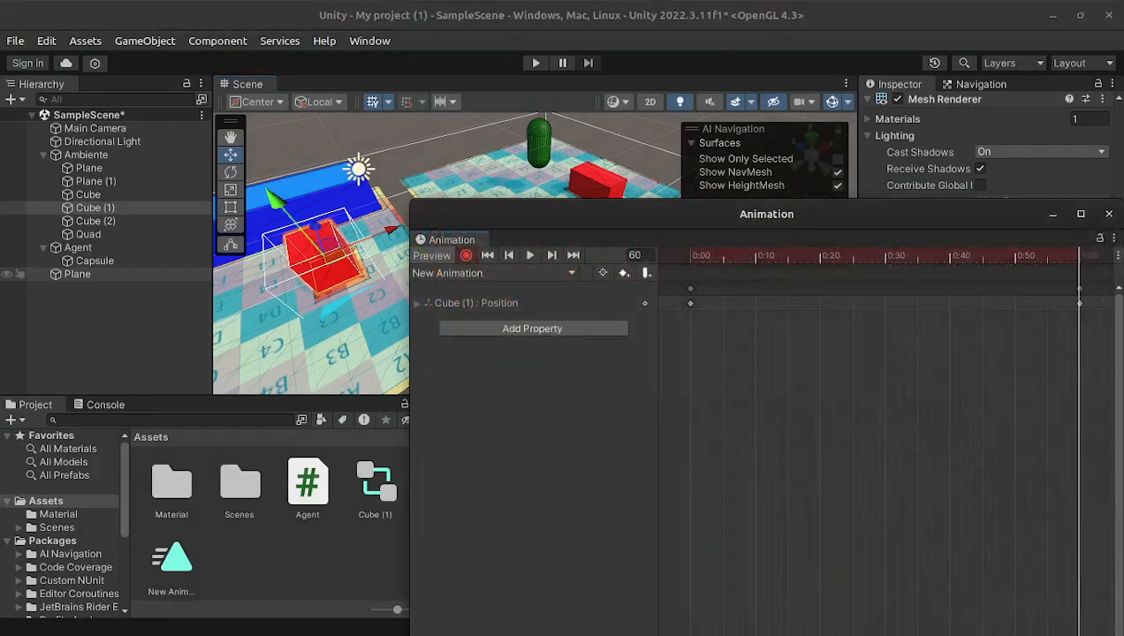
Copy Cube (1)'s starting position key to frame 112, scrub the clip to check the motion, and close the Animation window
scroll(991, 391, "down", 8)
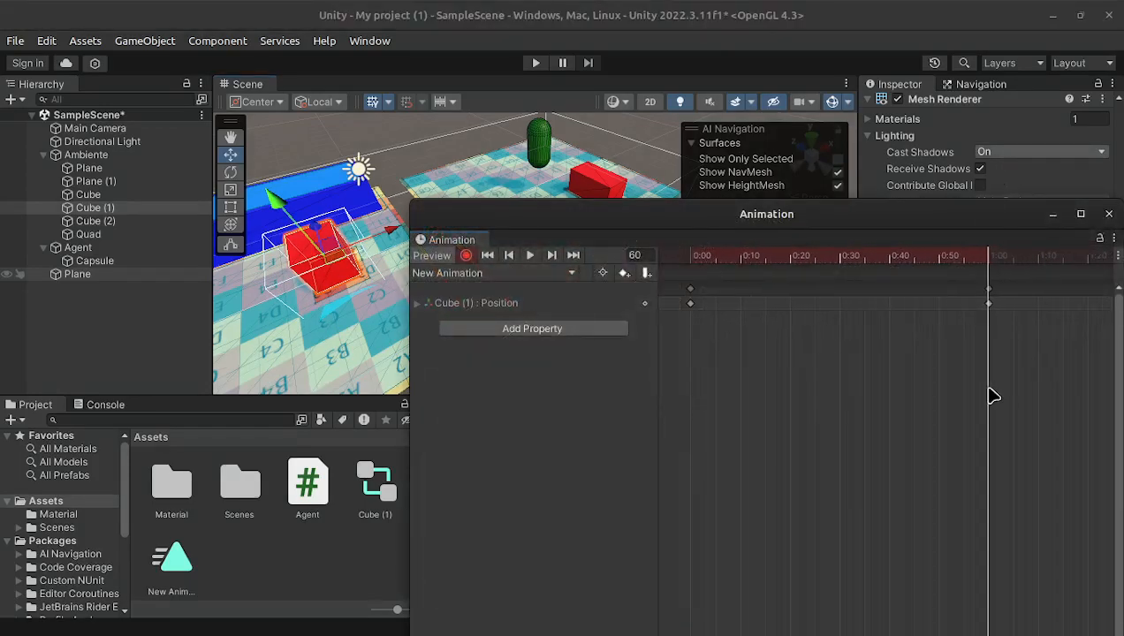
scroll(989, 388, "down", 4)
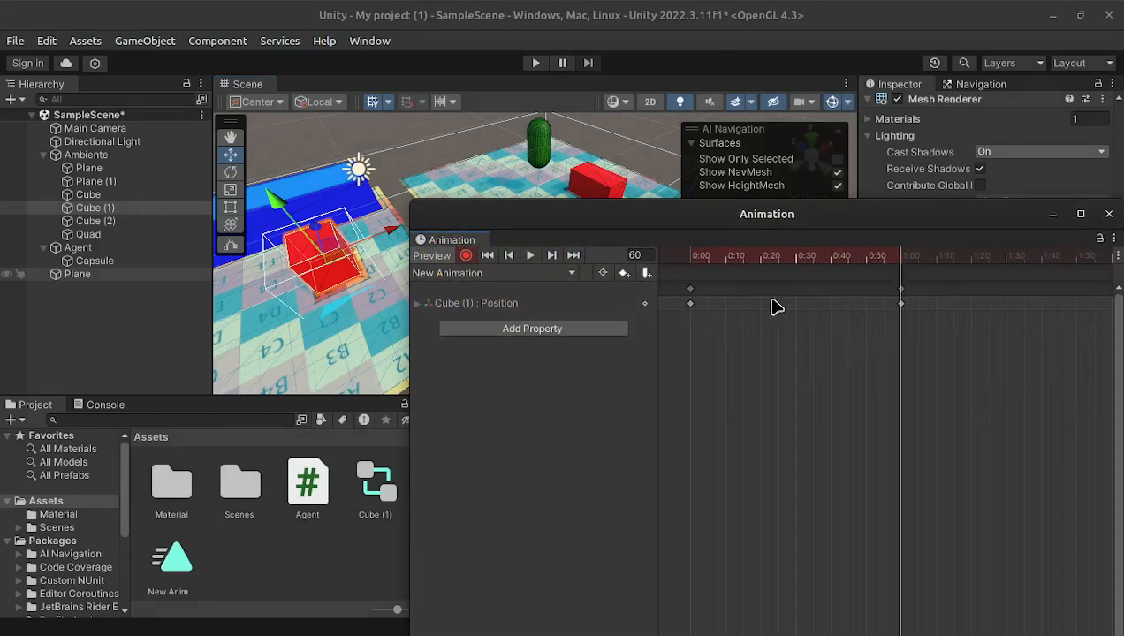
left_click(689, 289)
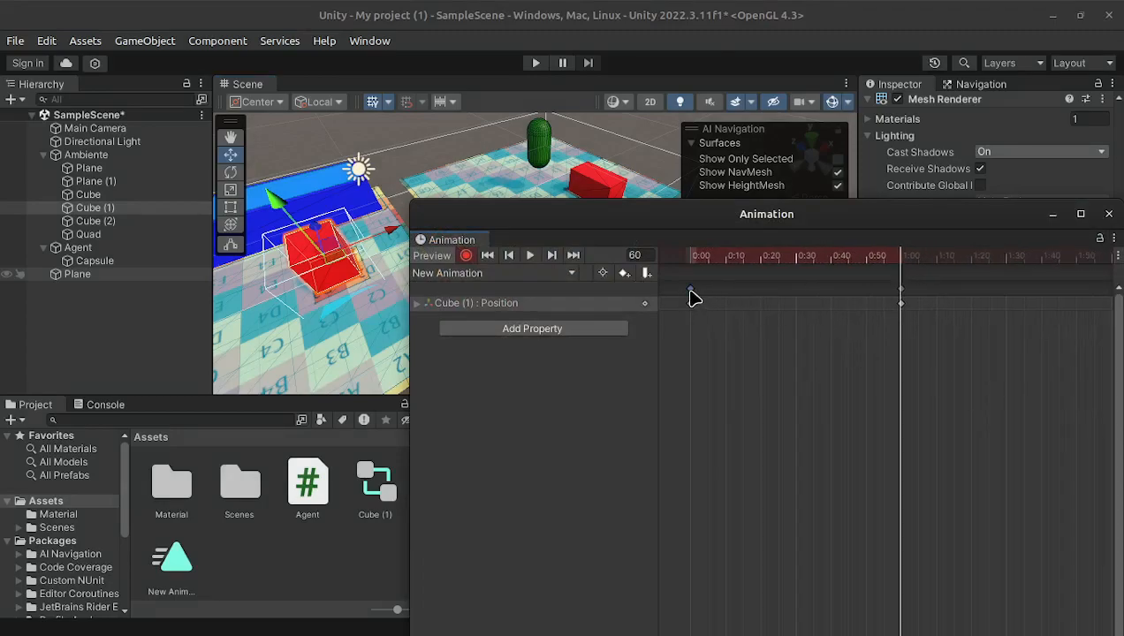
left_click(1083, 261)
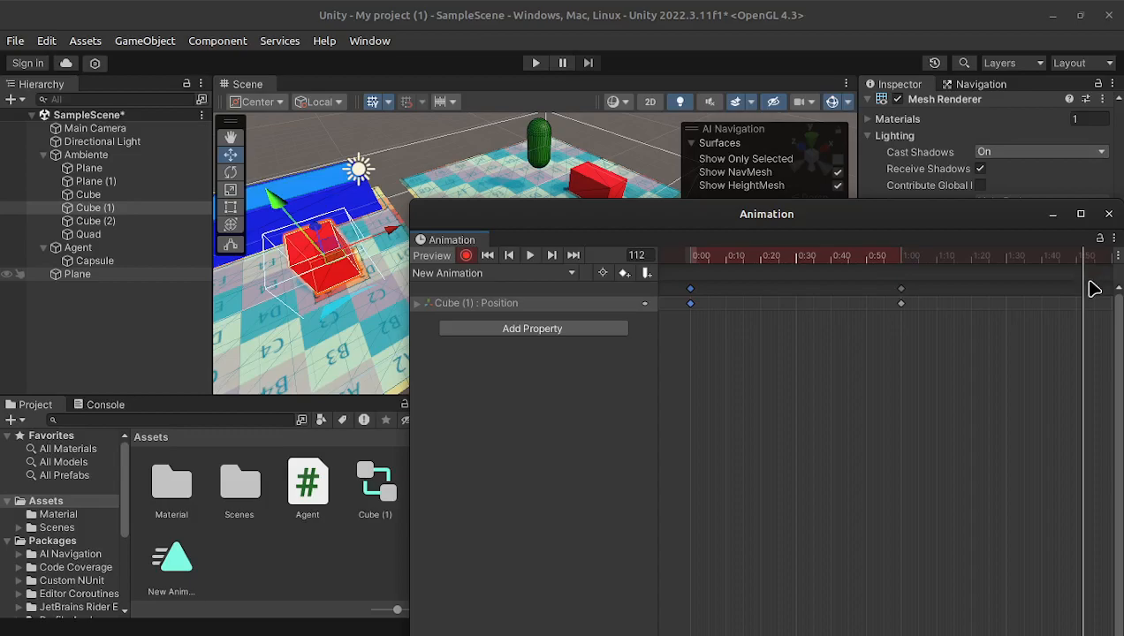
key("ctrl+v")
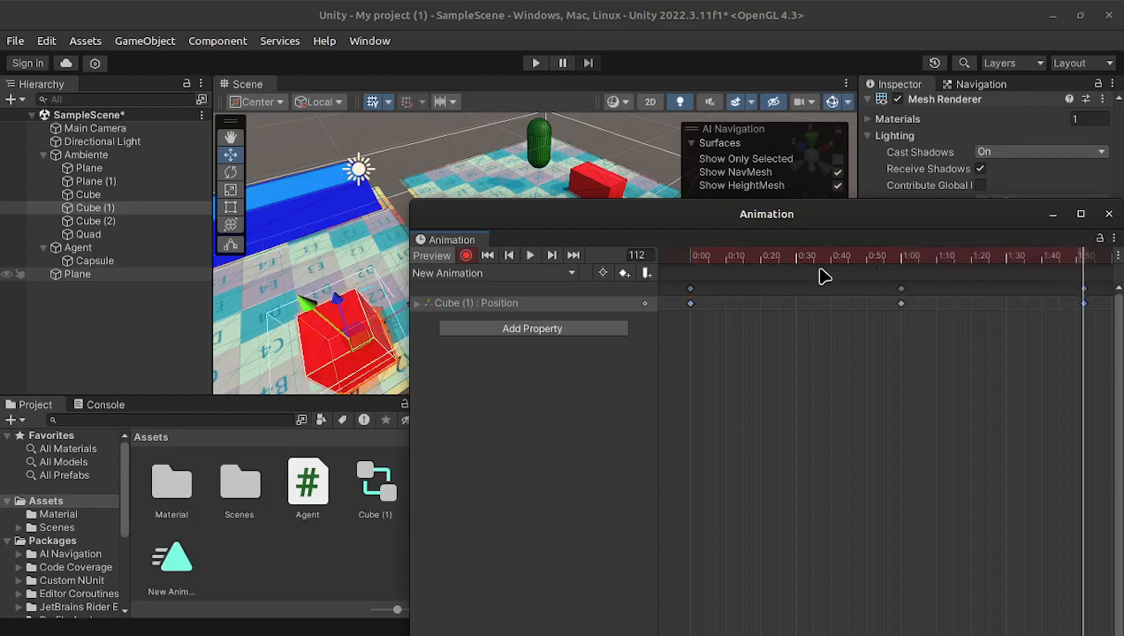
left_click_drag(820, 260, 942, 260)
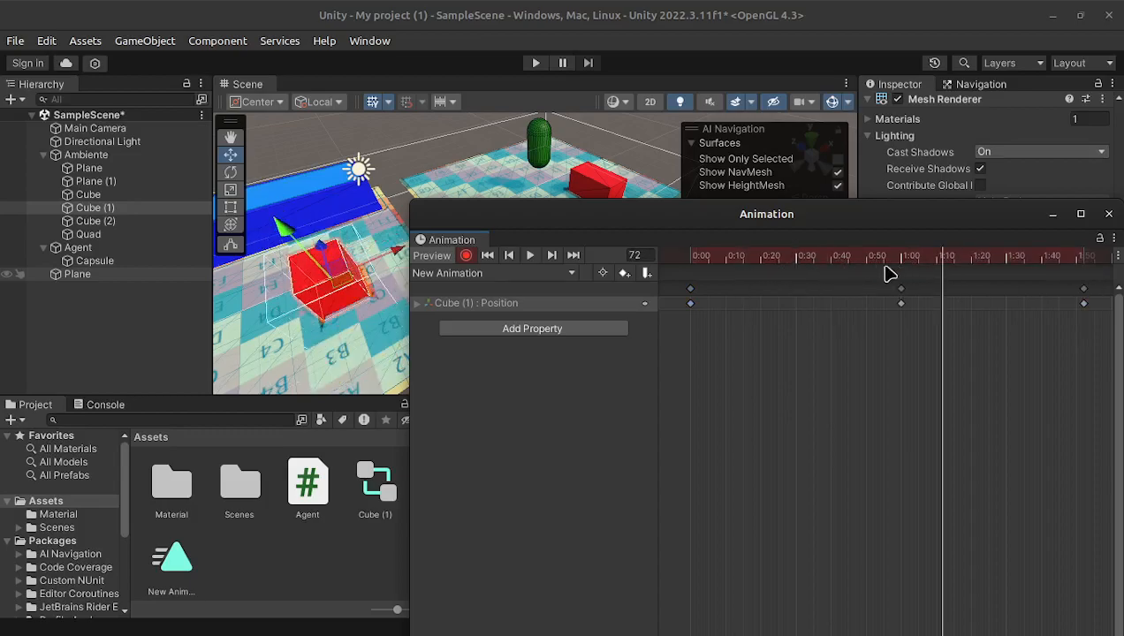
left_click(767, 257)
left_click(1108, 215)
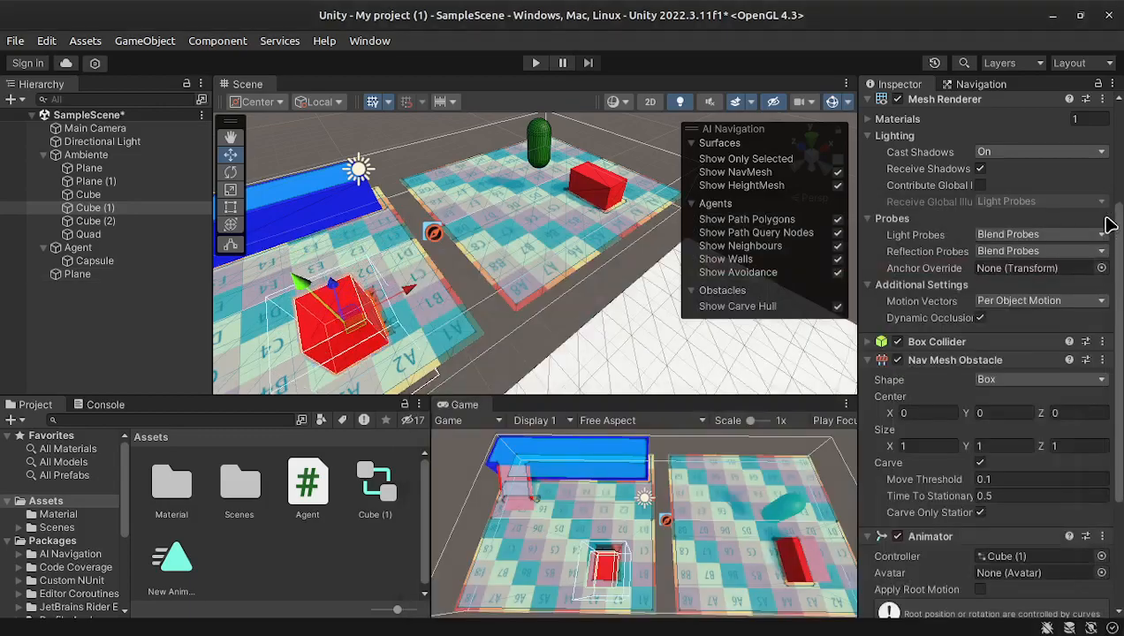
Move the Agent along X to about -2.87, onto the platform with Cube (1), and collapse its hierarchy entry
left_click(541, 151)
left_click(78, 248)
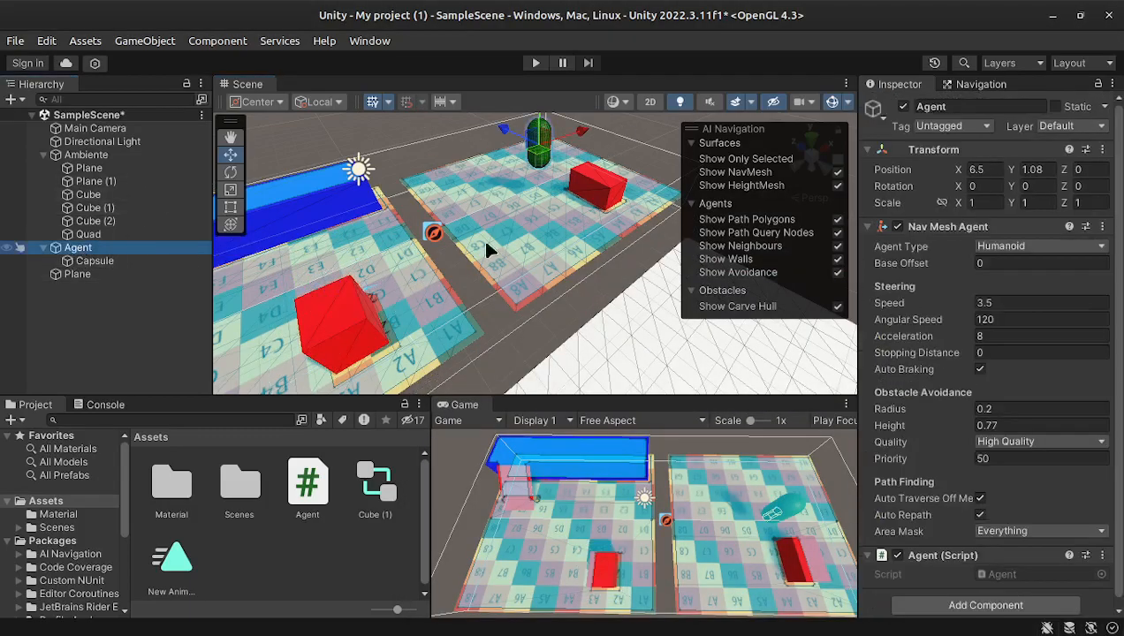
left_click_drag(579, 134, 349, 265)
left_click(185, 249)
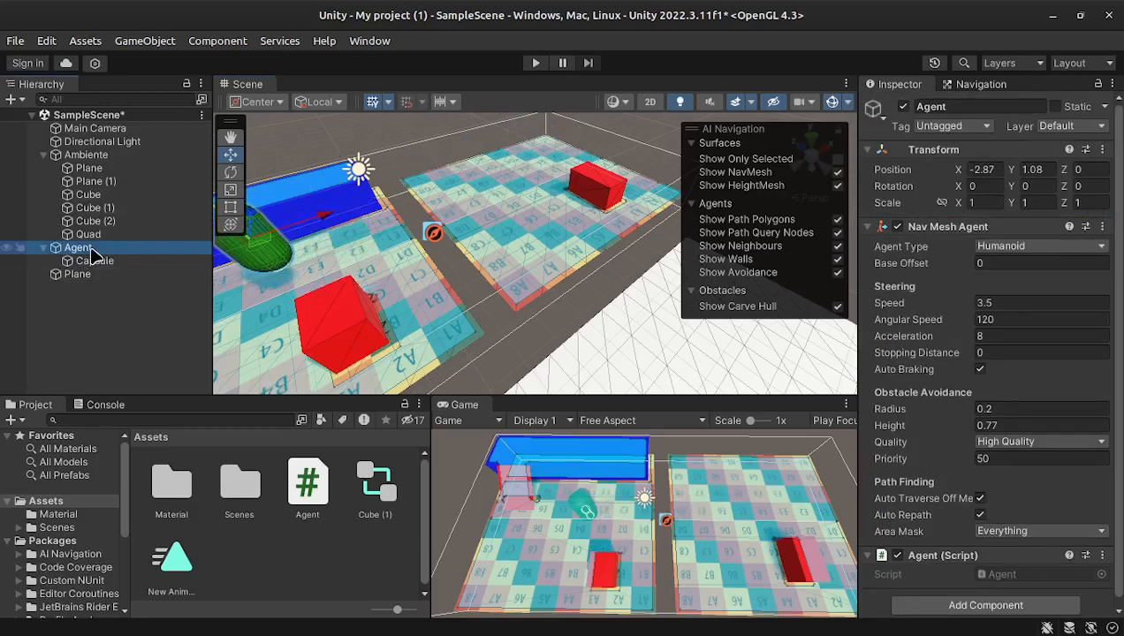
key("Left")
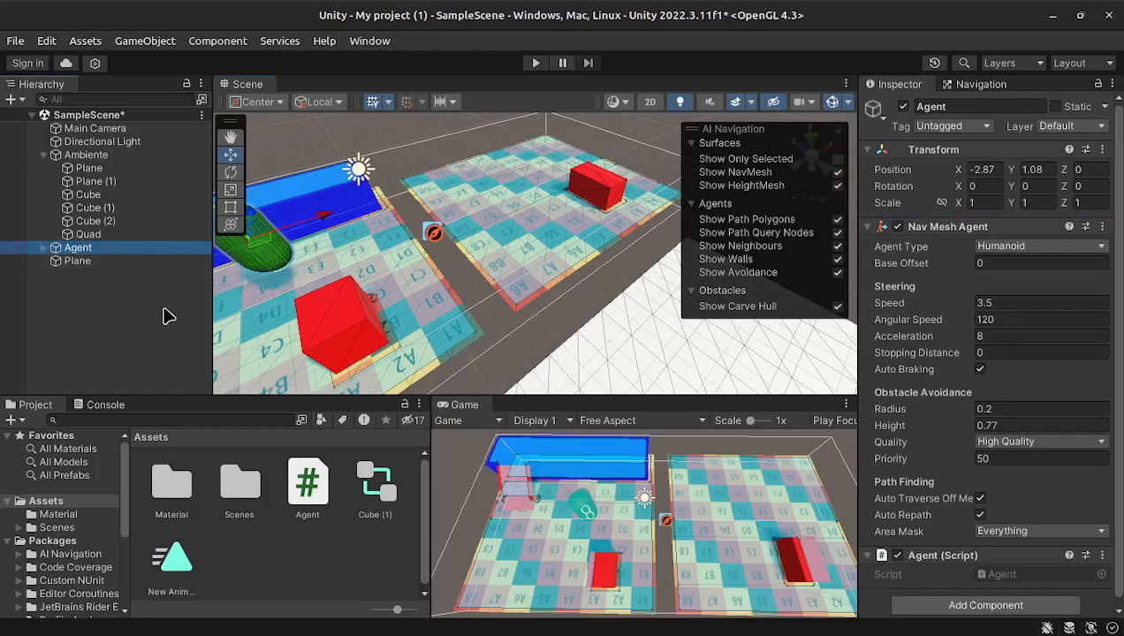
Run the scene, send the agent to several points around the moving Cube (1) to test avoidance, and stop playback
left_click(538, 64)
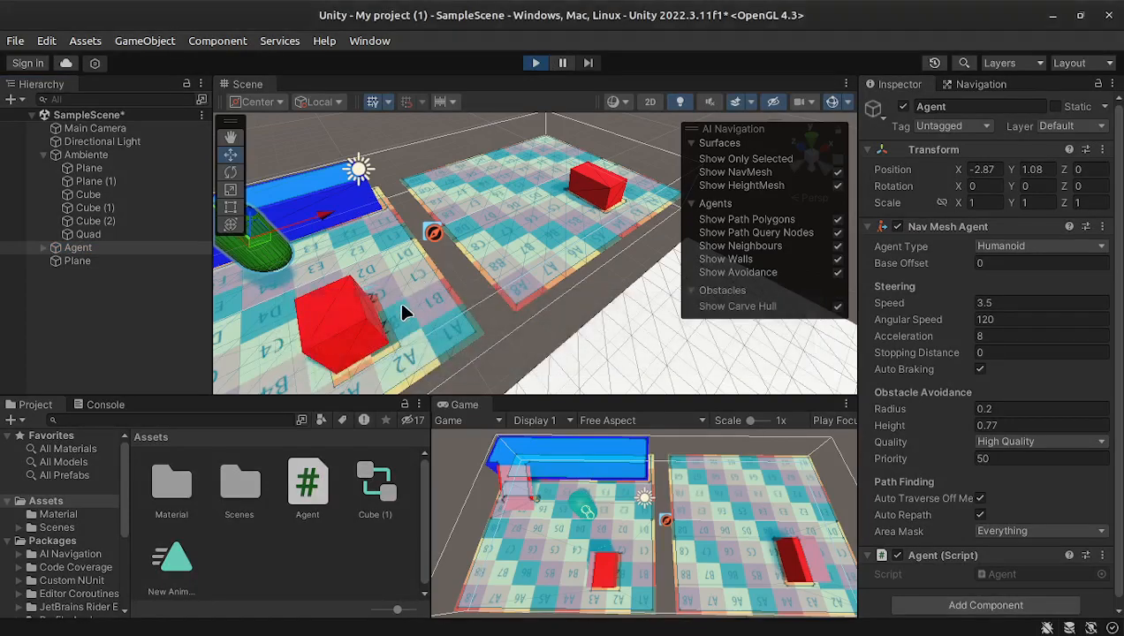
left_click(644, 579)
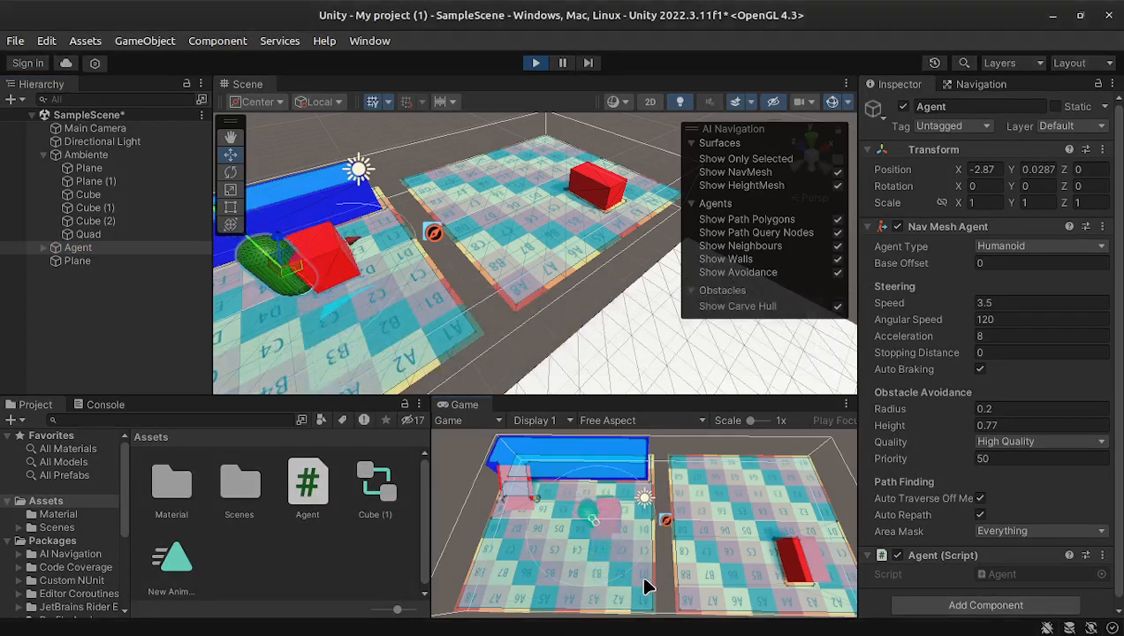
left_click(534, 554)
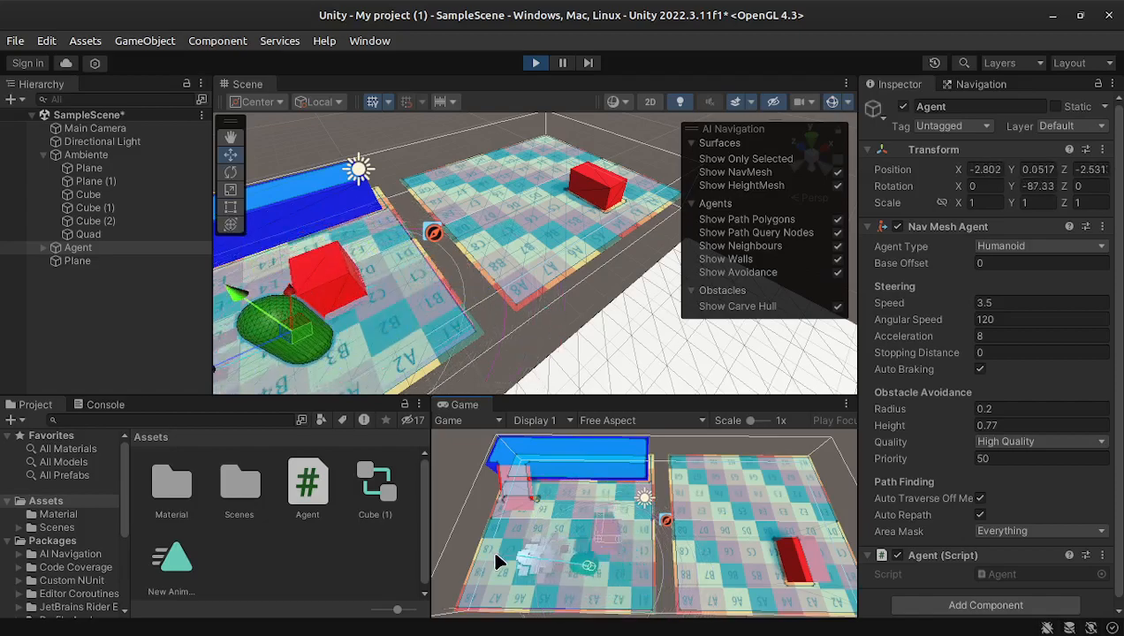
left_click(643, 566)
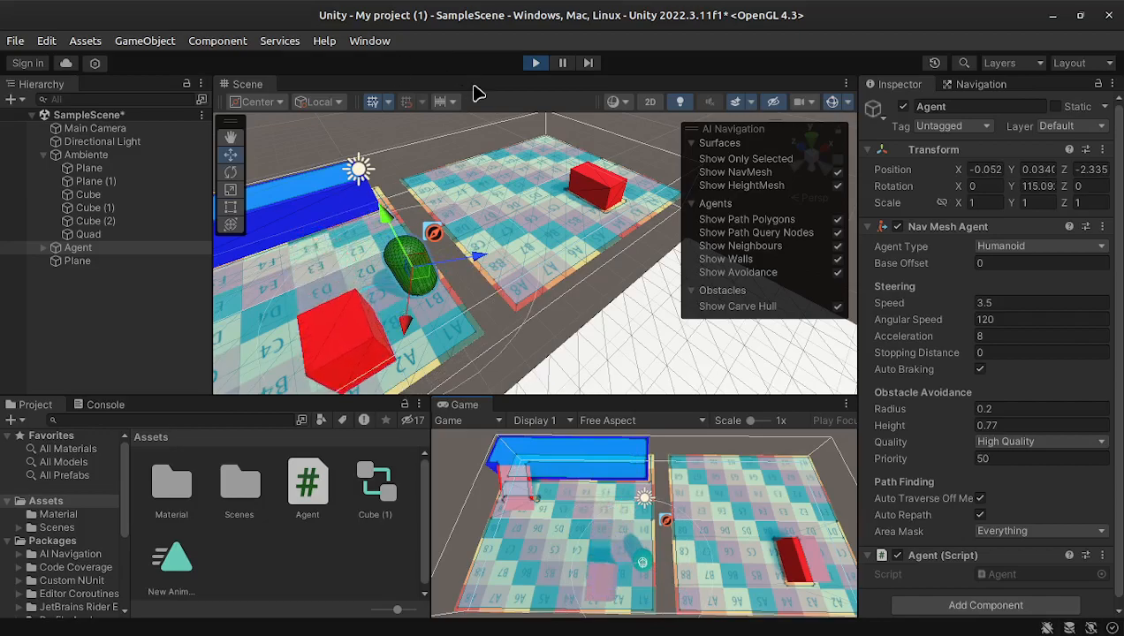
left_click(535, 62)
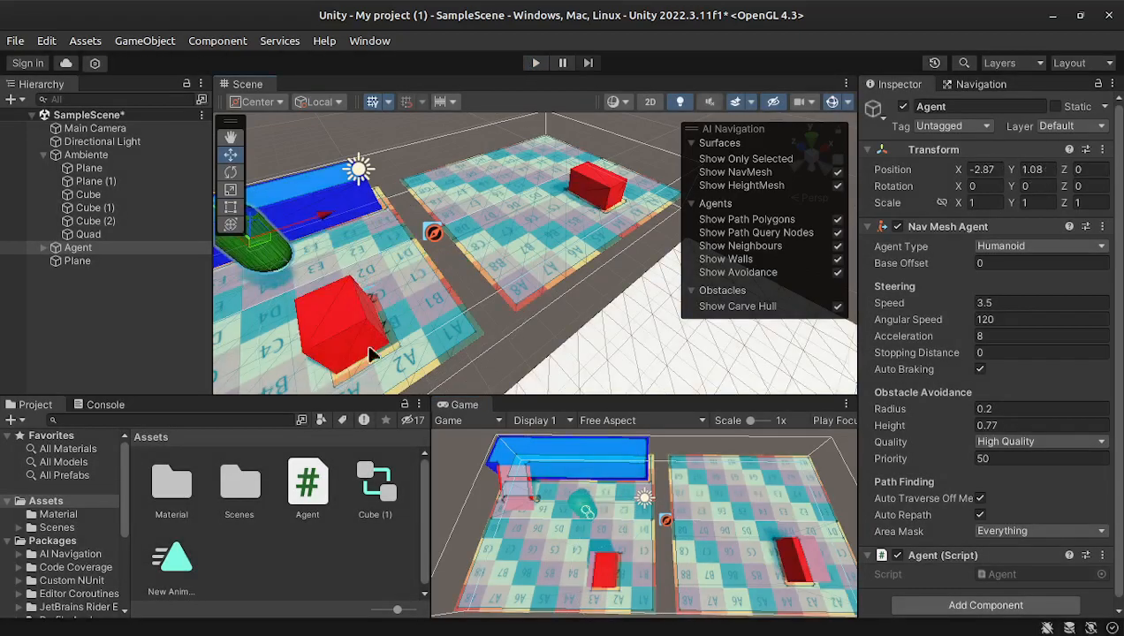
Collapse Cube (1)'s Mesh Filter, Mesh Renderer and Animator components and move the cube to about X -3.12, Z -2.2
left_click(344, 309)
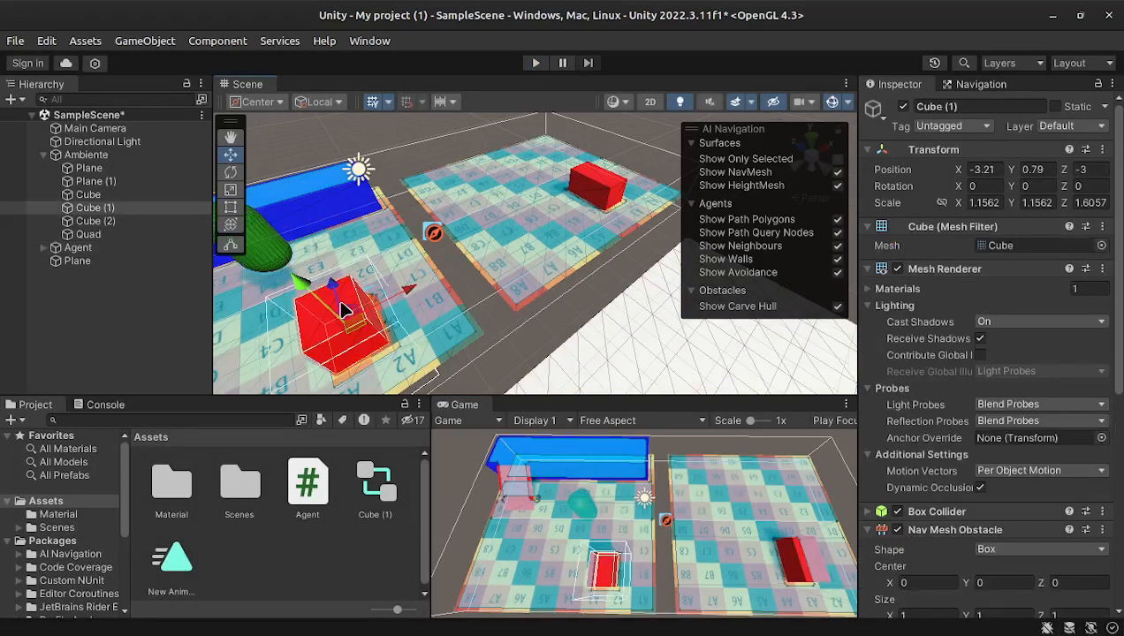
left_click(868, 269)
left_click(868, 226)
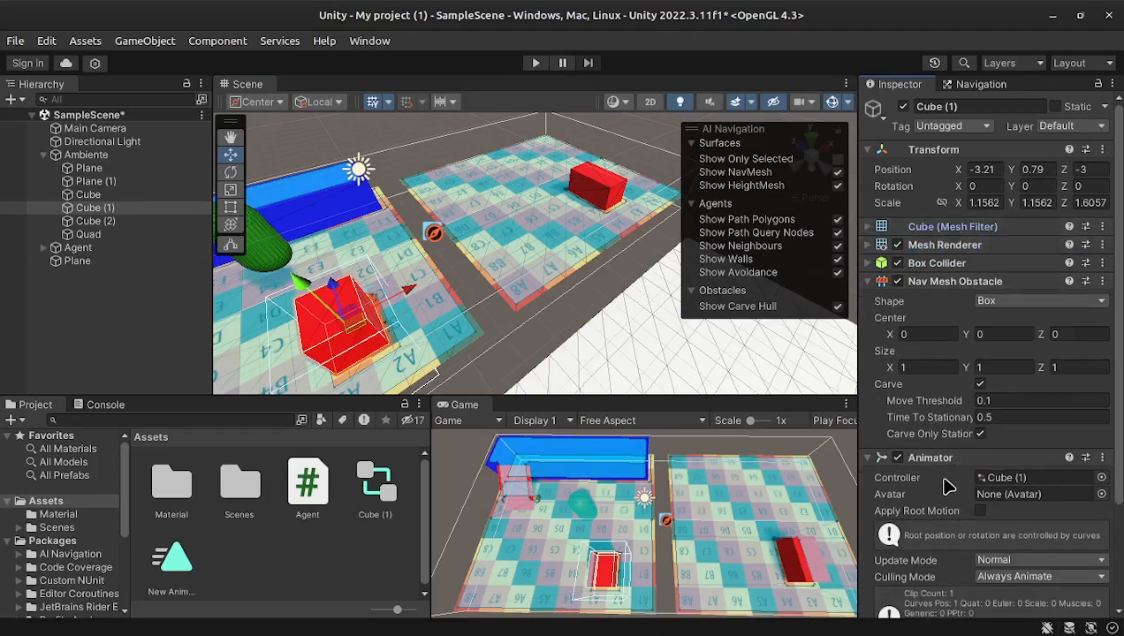
left_click(874, 457)
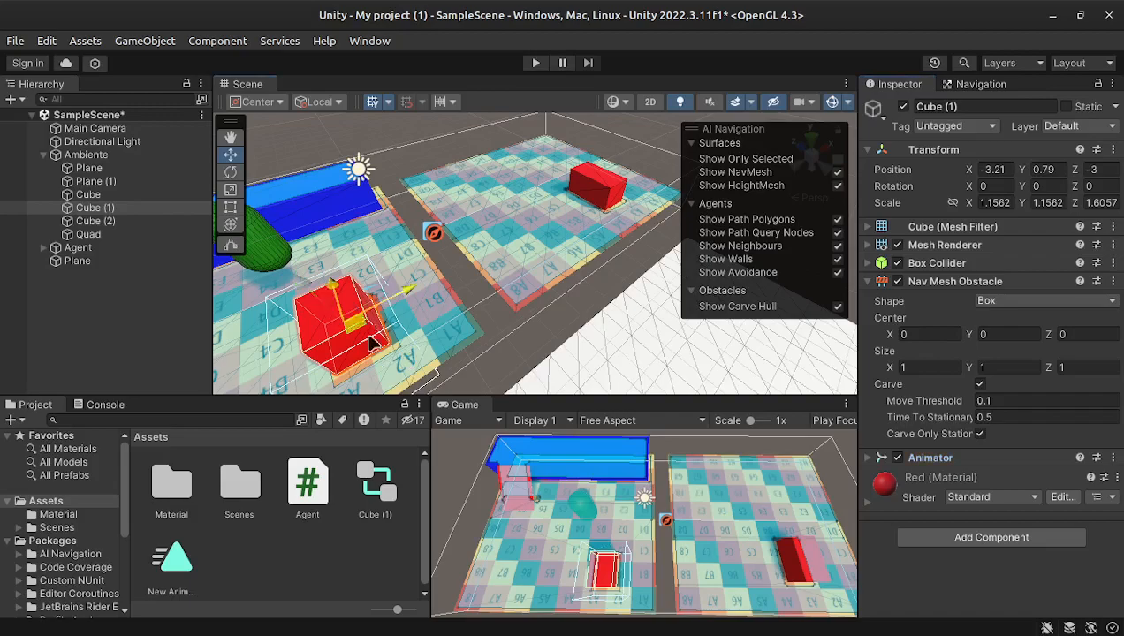
left_click_drag(337, 287, 429, 272)
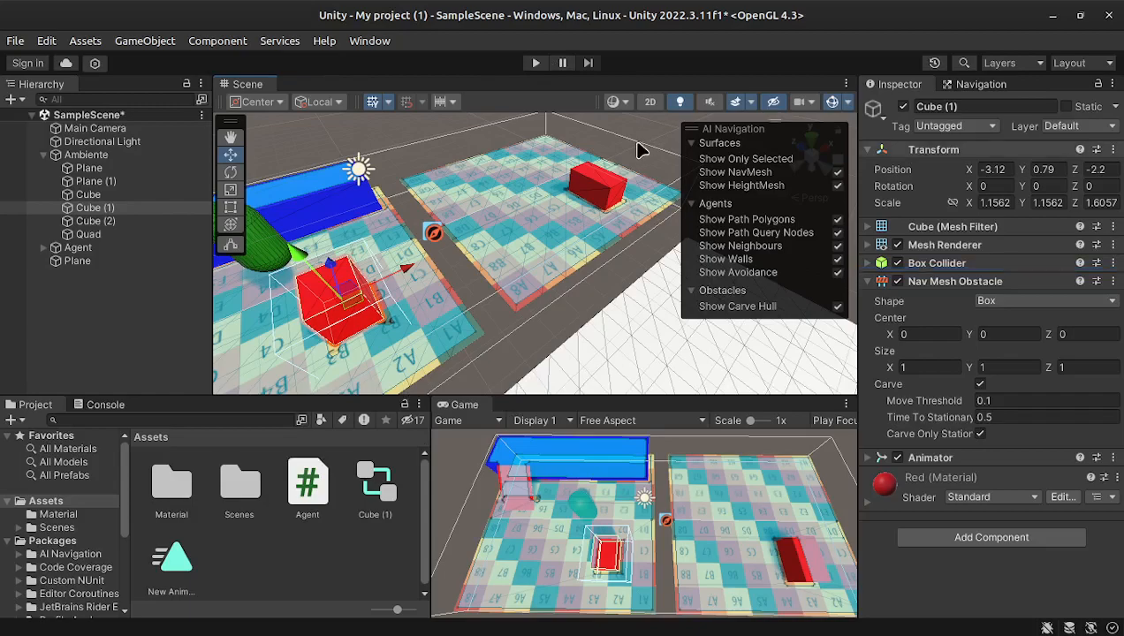
left_click(85, 159)
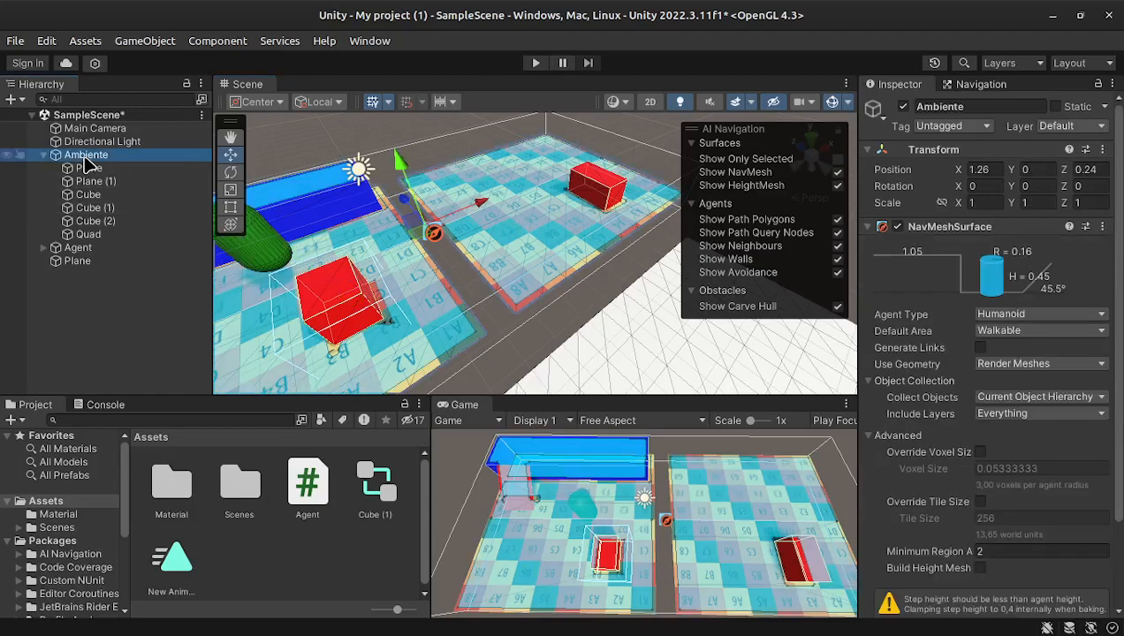
left_click(218, 44)
mouse_move(297, 364)
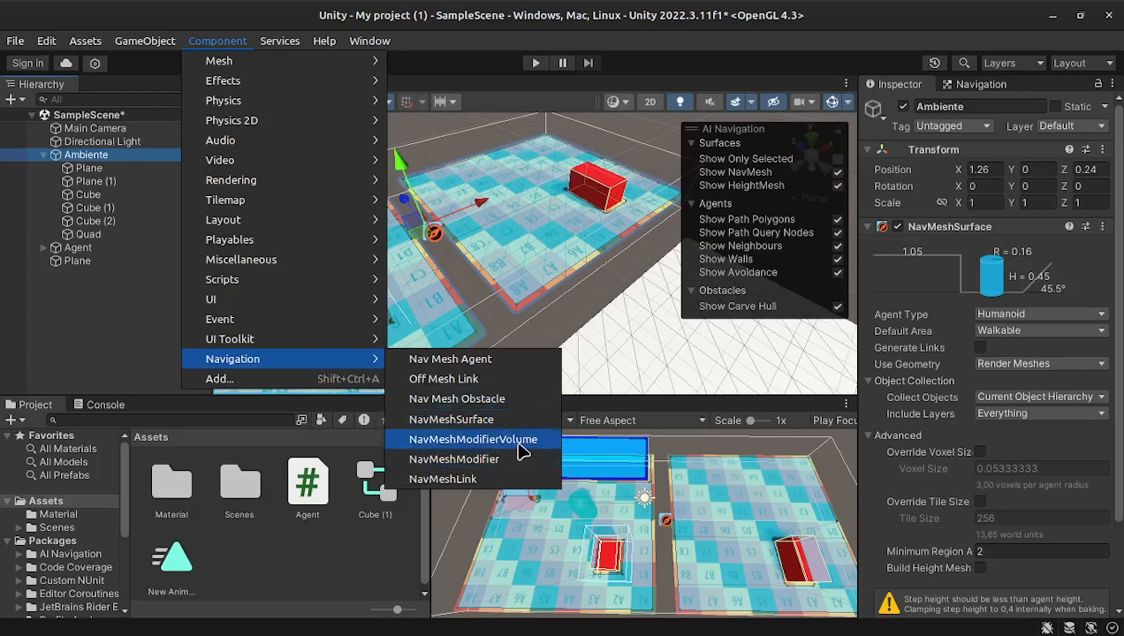
left_click(486, 182)
Move Cube (2) along X to about 3.66 and add a NavMeshModifier component to it
left_click(599, 187)
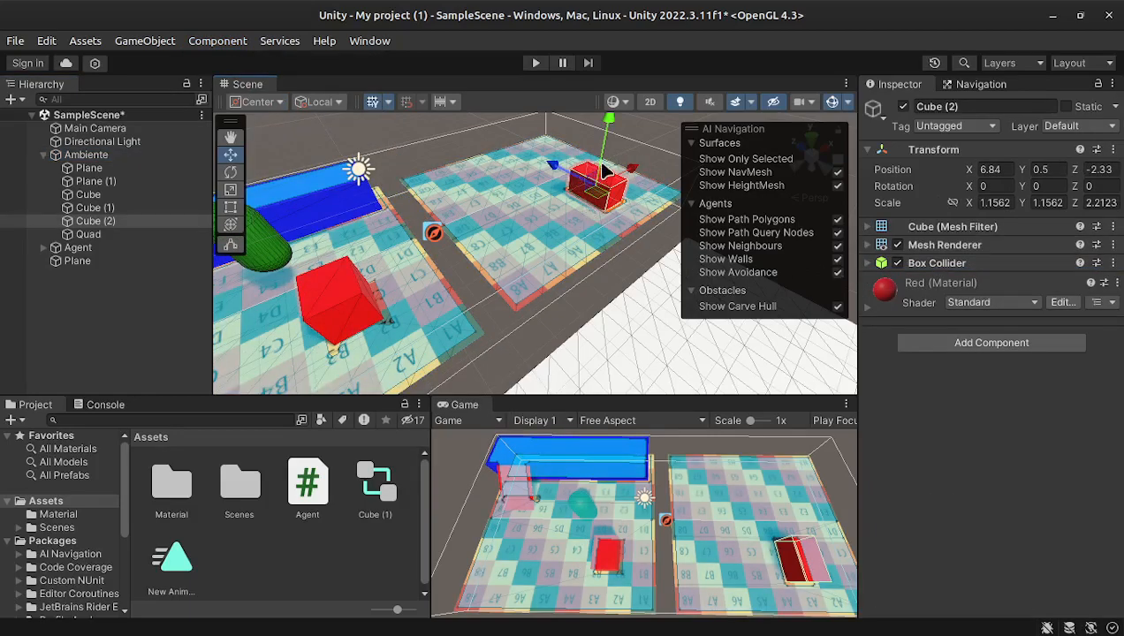
left_click_drag(629, 168, 580, 194)
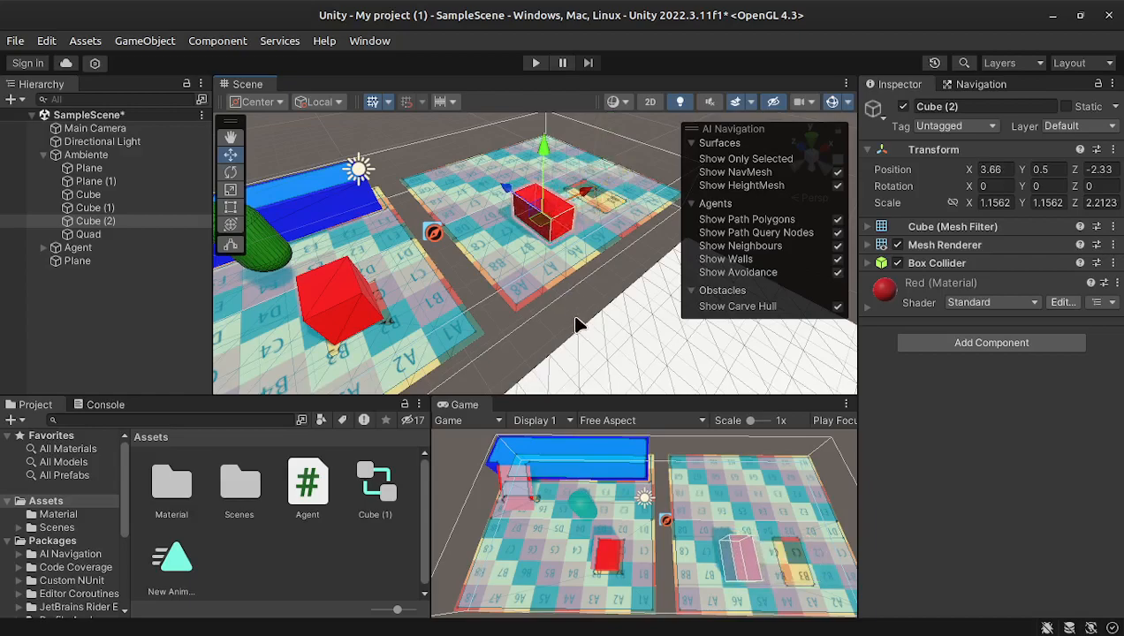
left_click(960, 344)
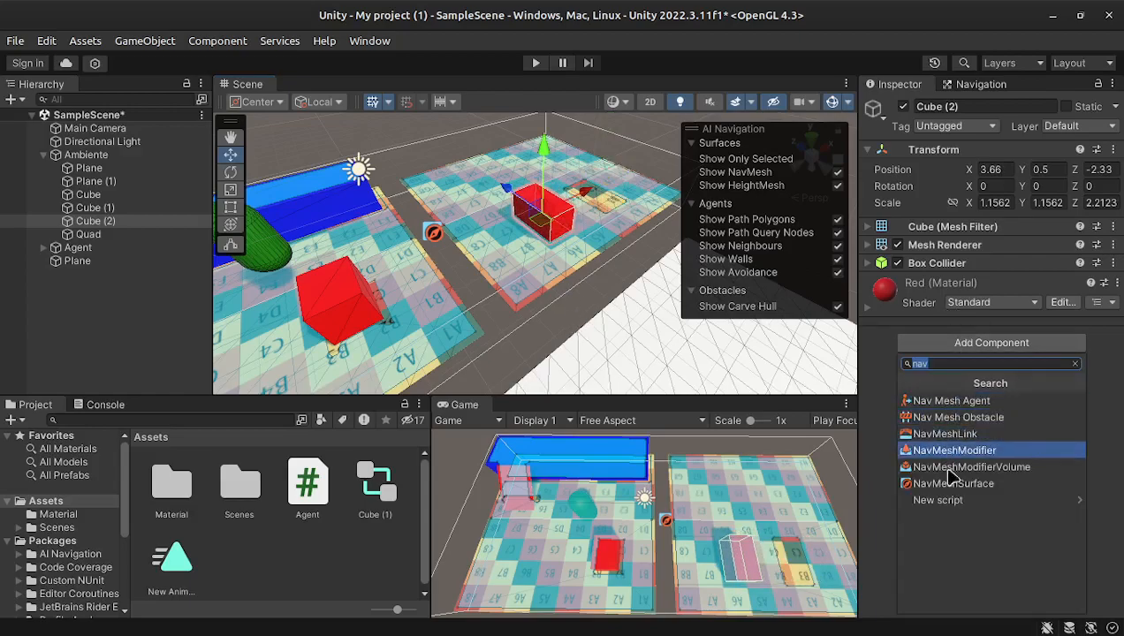
left_click(1000, 451)
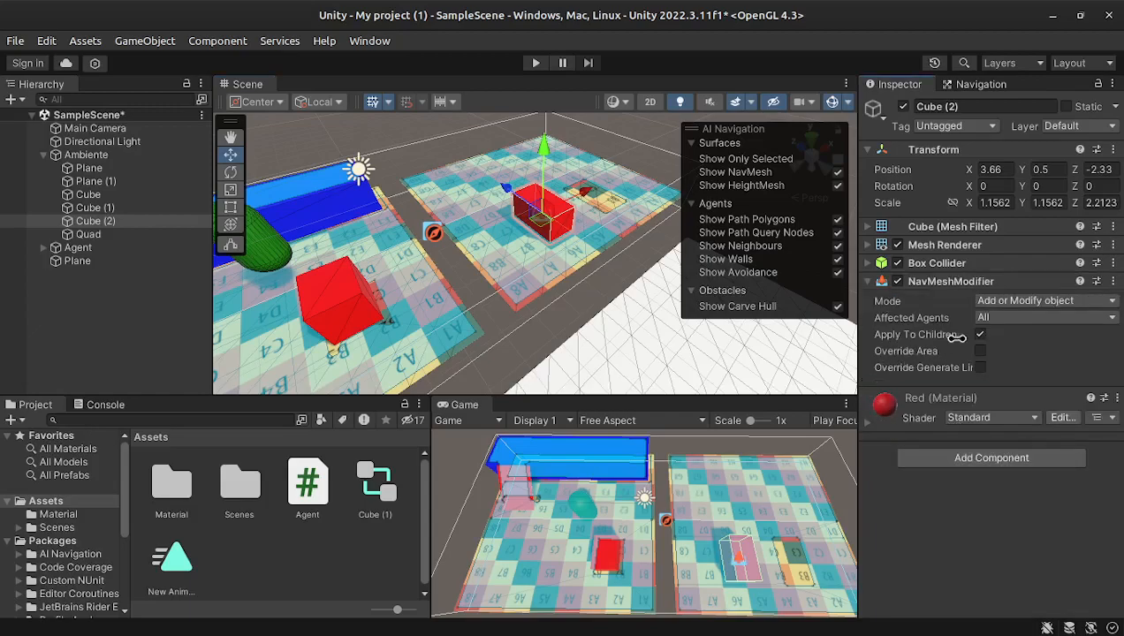
Try the Remove object mode on Cube (2)'s NavMeshModifier and restore Add or Modify object
left_click(1023, 301)
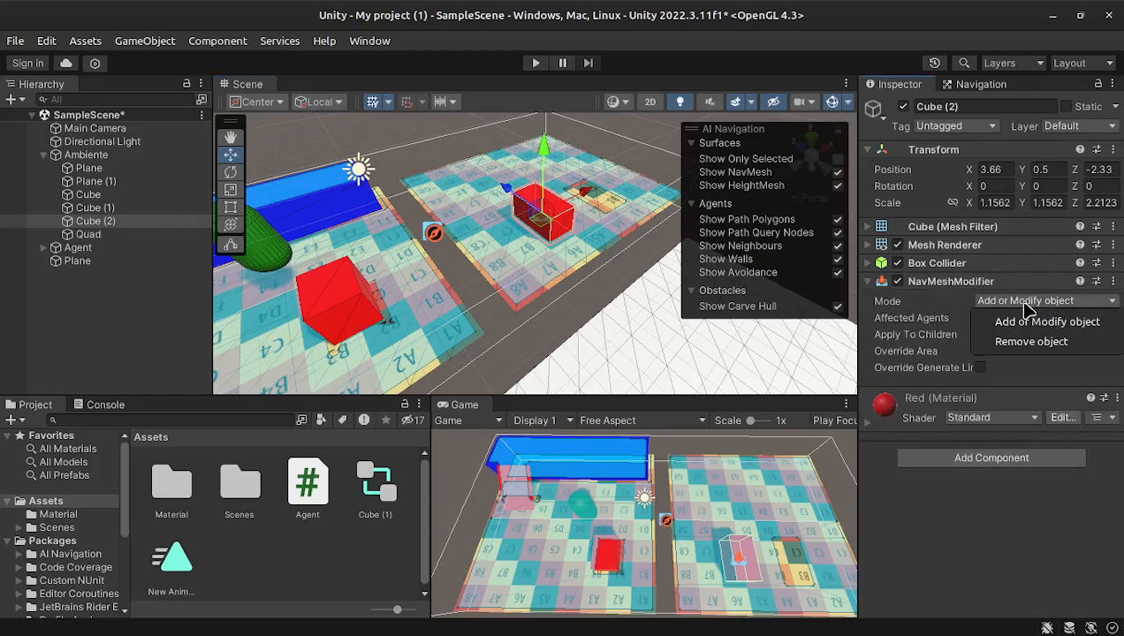
left_click(960, 316)
left_click(1012, 302)
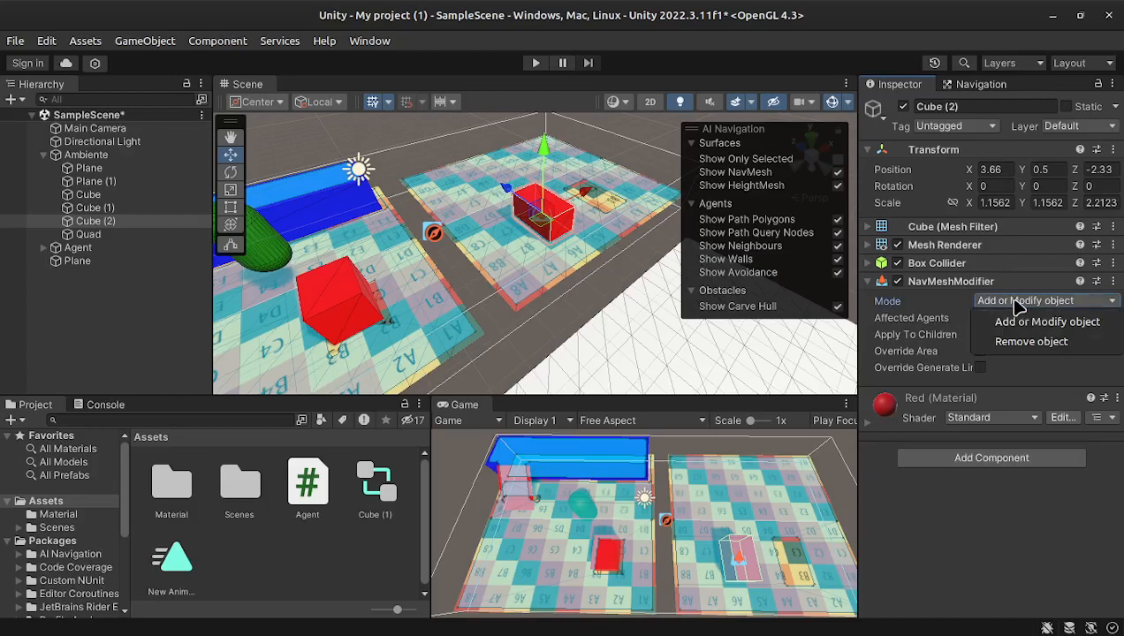
left_click(1051, 342)
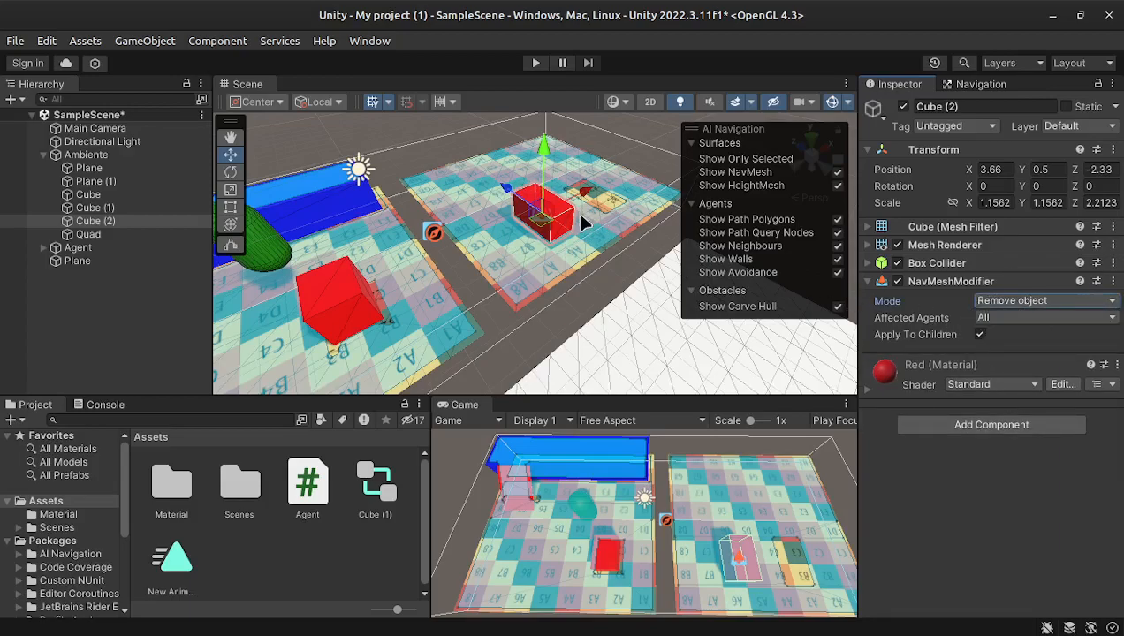
left_click(1020, 300)
left_click(1047, 323)
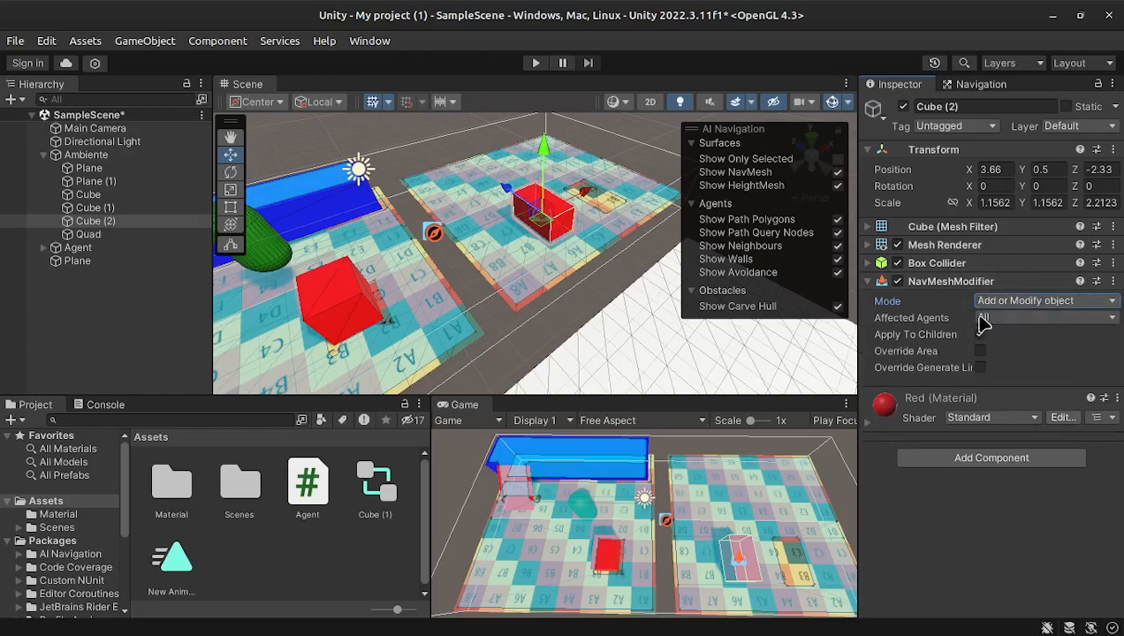
Set the NavMeshModifier's Affected Agents to Robo and enable Override Area on Cube (2)
left_click(1012, 320)
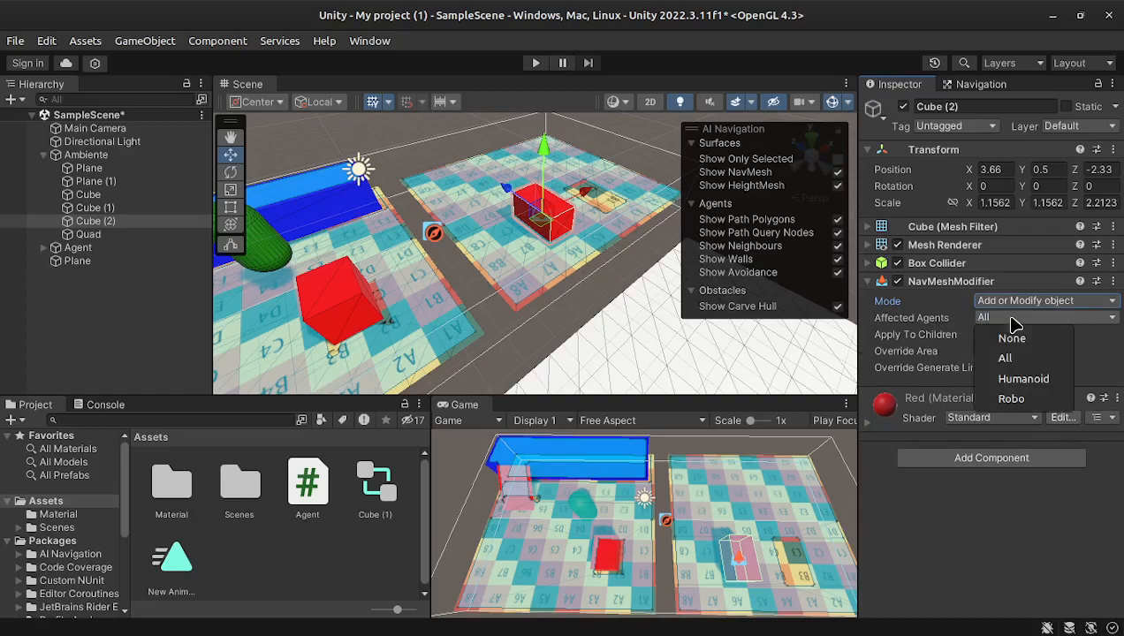
left_click(1010, 398)
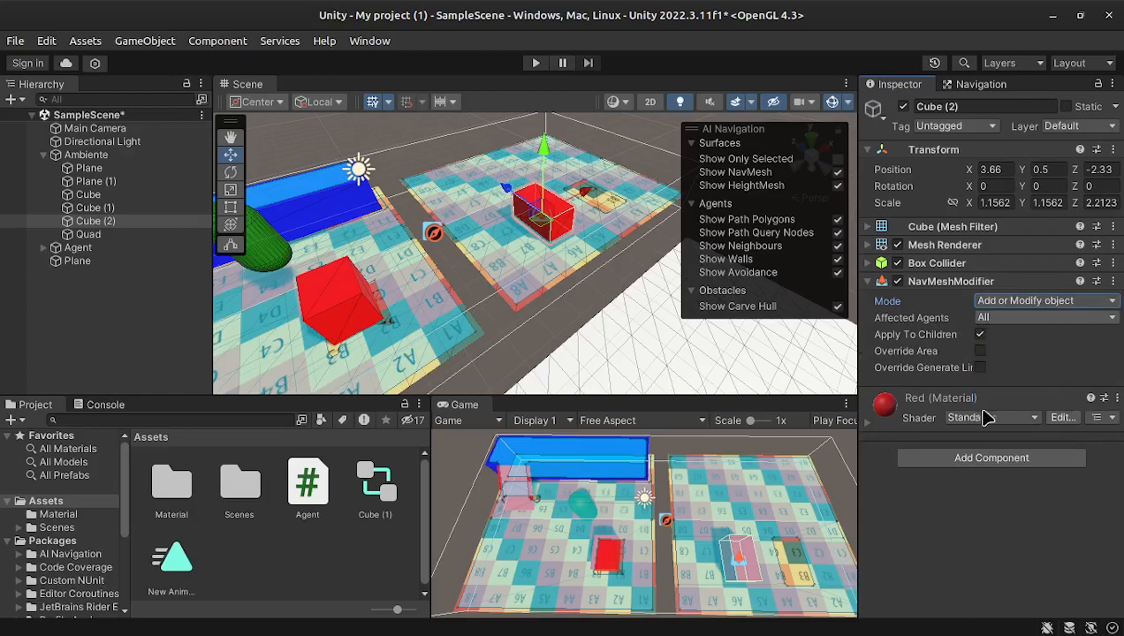
left_click(979, 351)
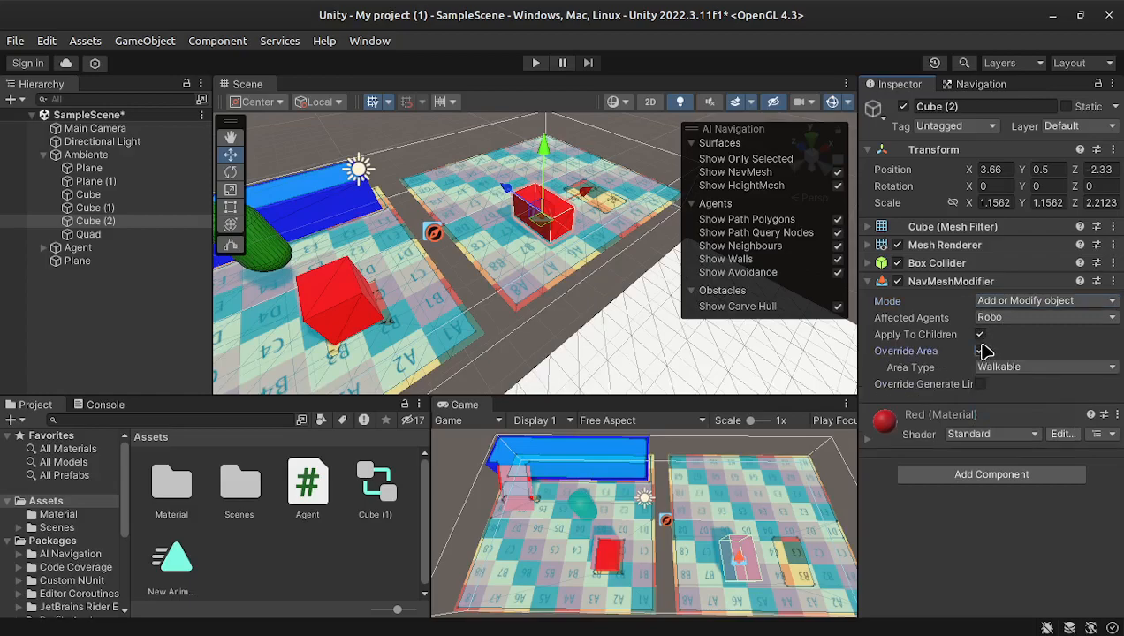
Keep Walkable as the NavMeshModifier's area type and open the navigation area settings
left_click(1047, 370)
left_click(1035, 389)
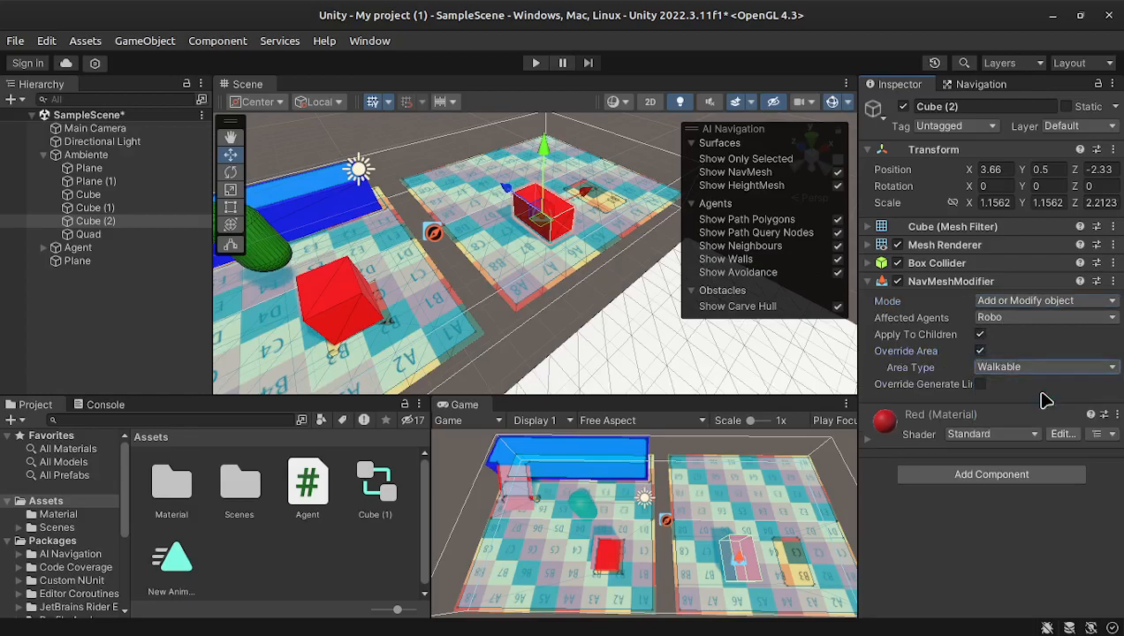
left_click(984, 367)
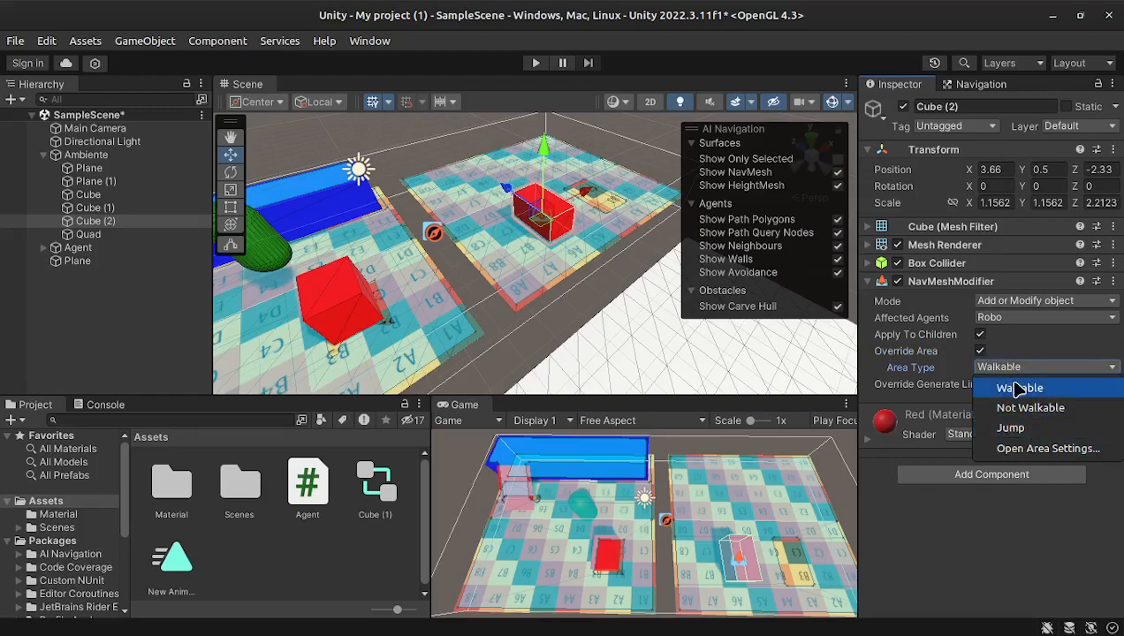
left_click(1043, 449)
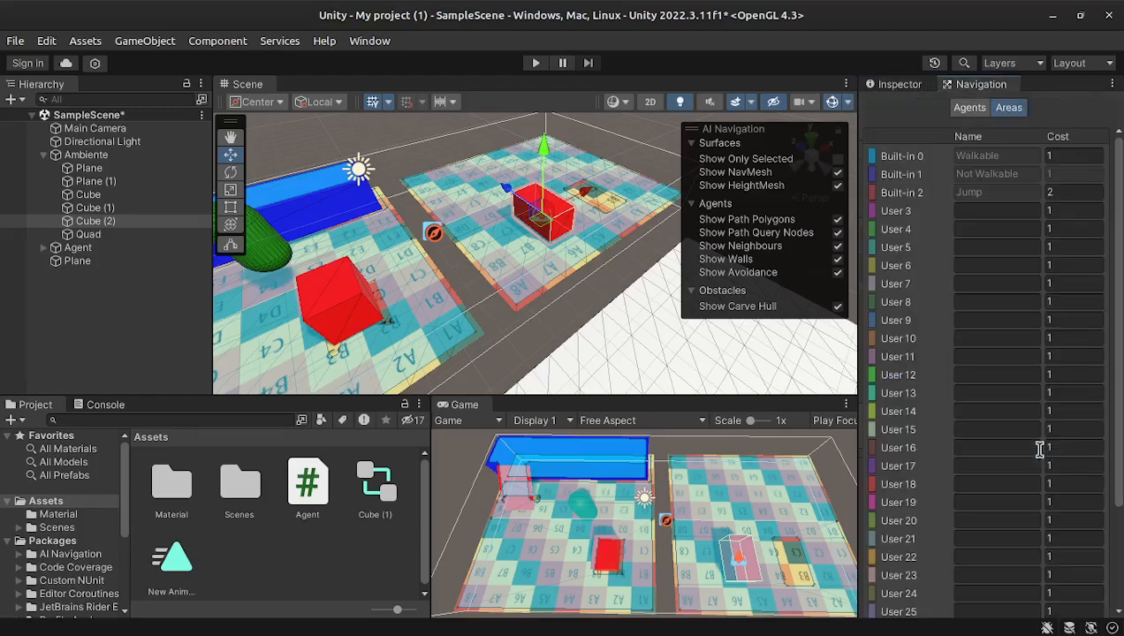
Name the User 3 navigation area Water and set its cost to 5
left_click(1008, 213)
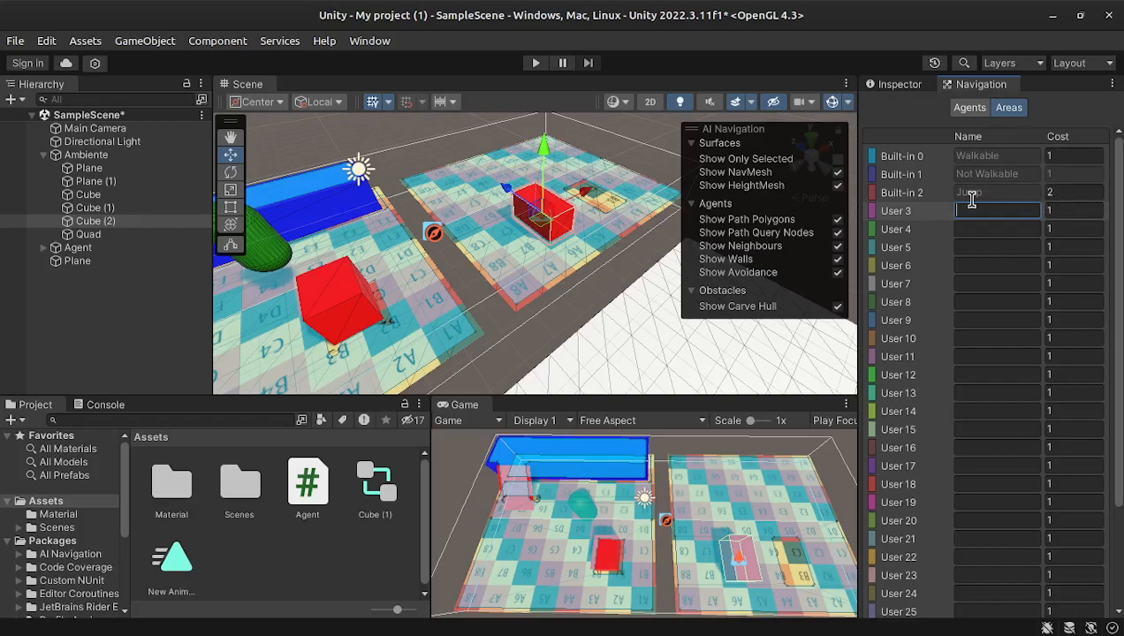
left_click(962, 194)
left_click(1000, 213)
type("Wat")
left_click(1065, 213)
Name the User 4 navigation area Plane and set its cost to 3
right_click(982, 242)
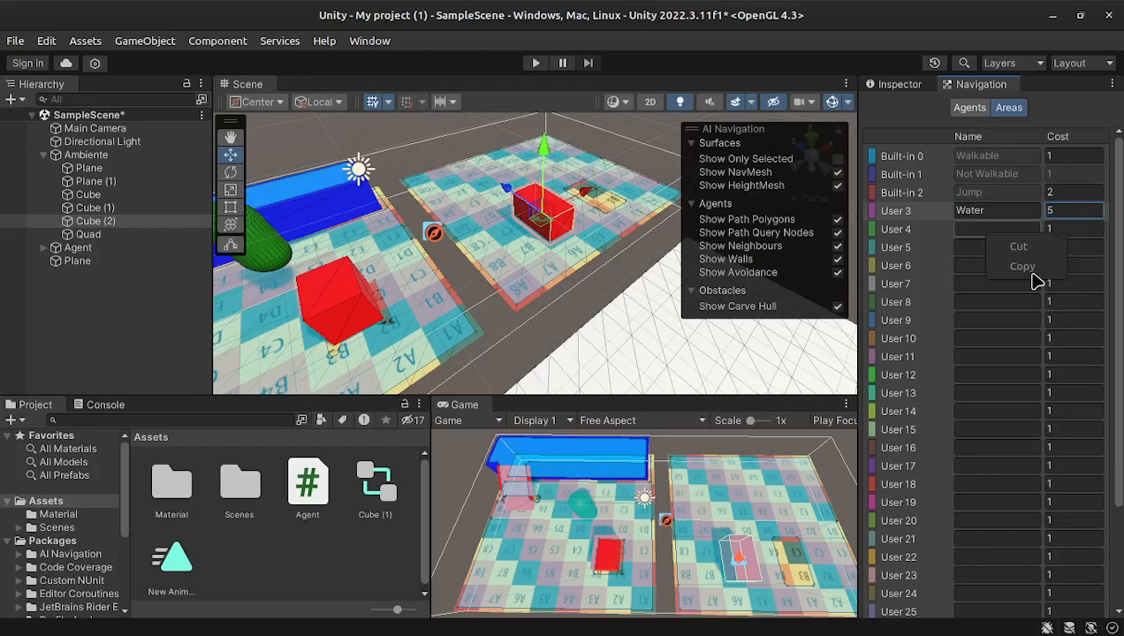
right_click(975, 231)
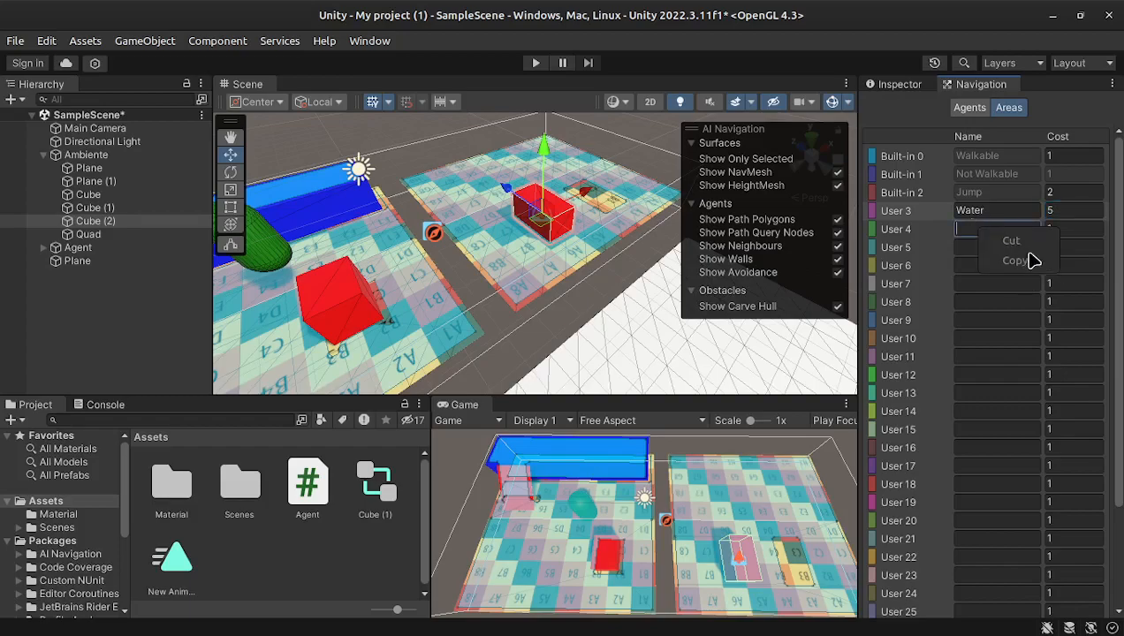
left_click(966, 227)
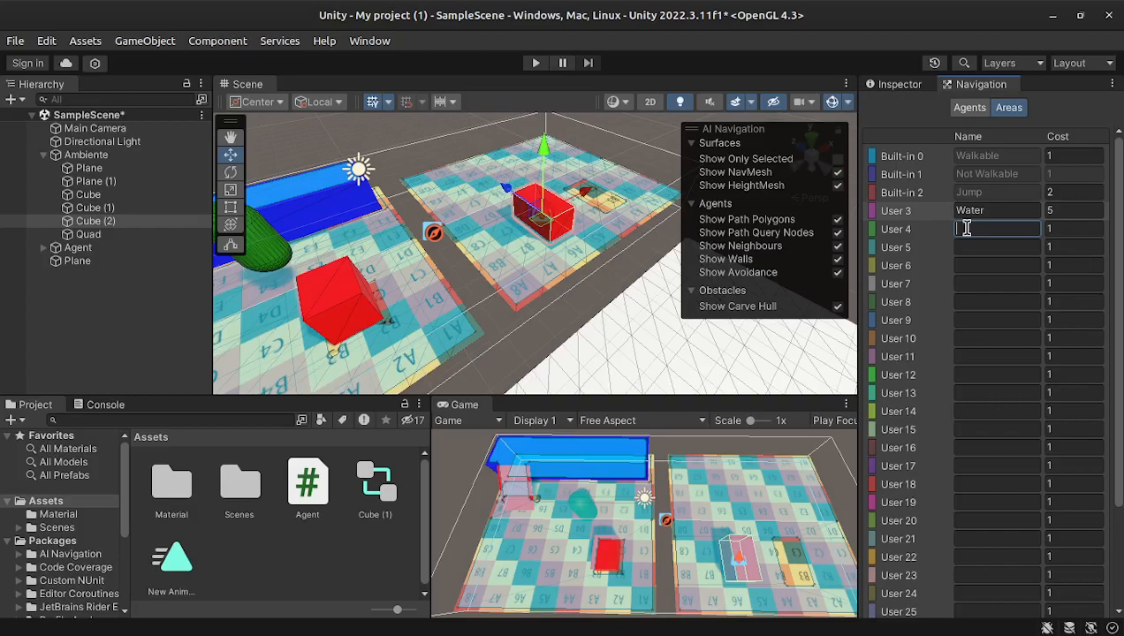
type("P")
type("P")
double_click(967, 228)
left_click(1066, 228)
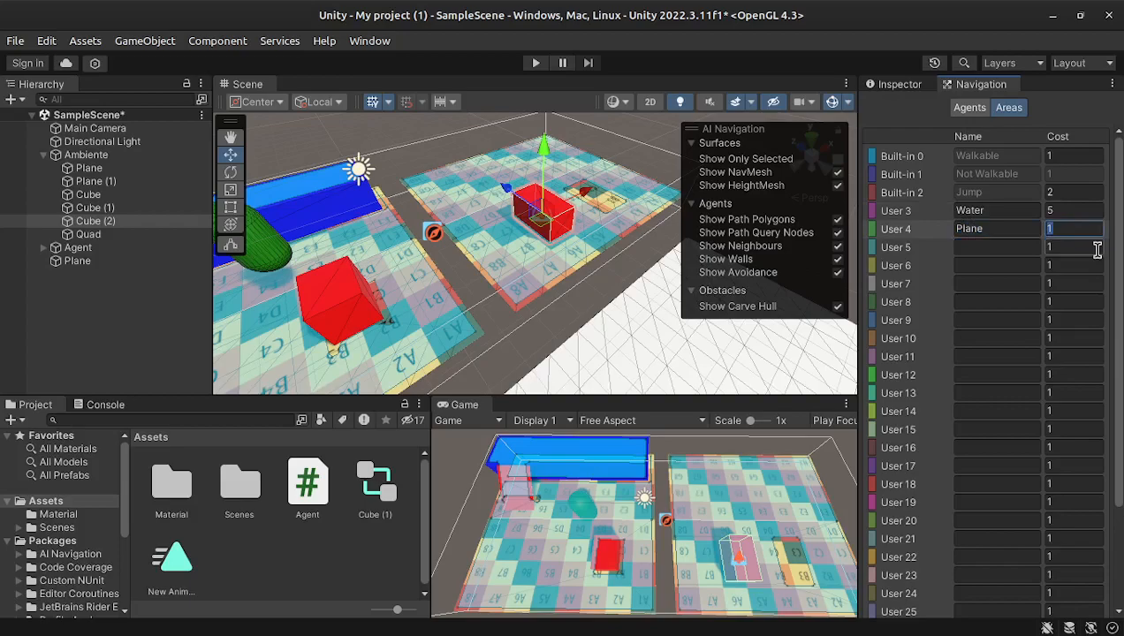
left_click(979, 246)
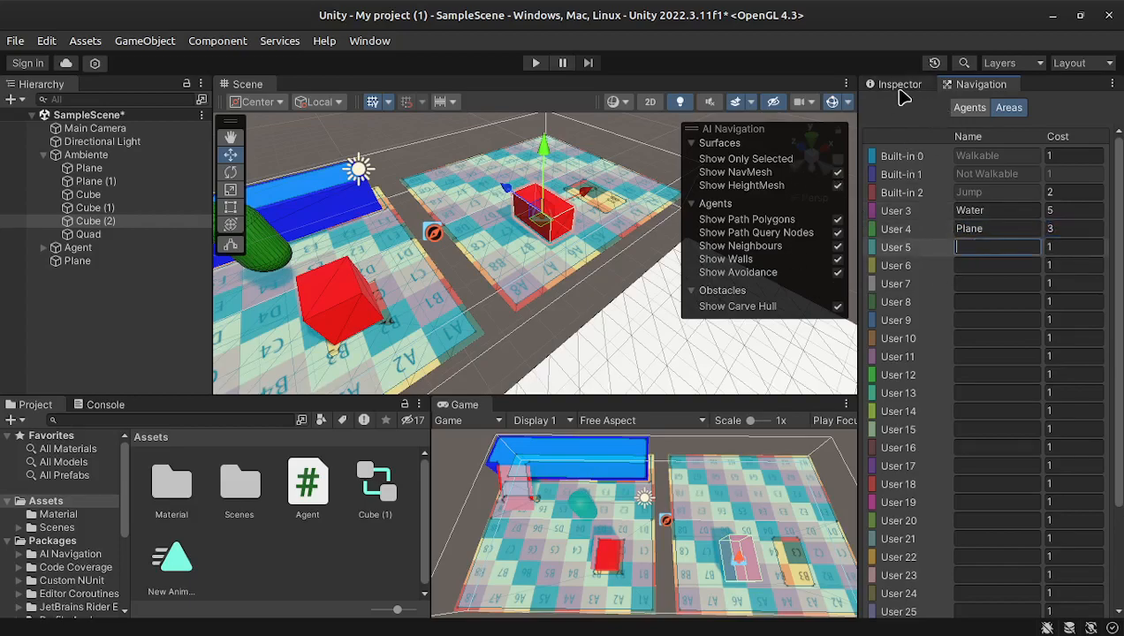
Add a NavMeshModifier component to Plane (1)
right_click(434, 206)
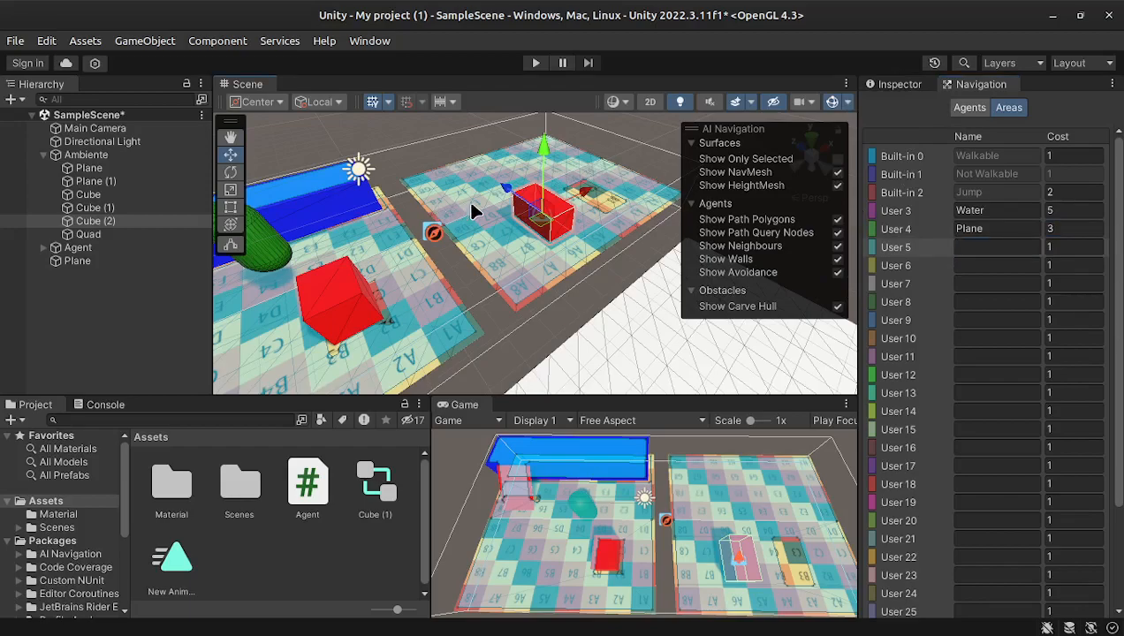
left_click(472, 206)
left_click(901, 92)
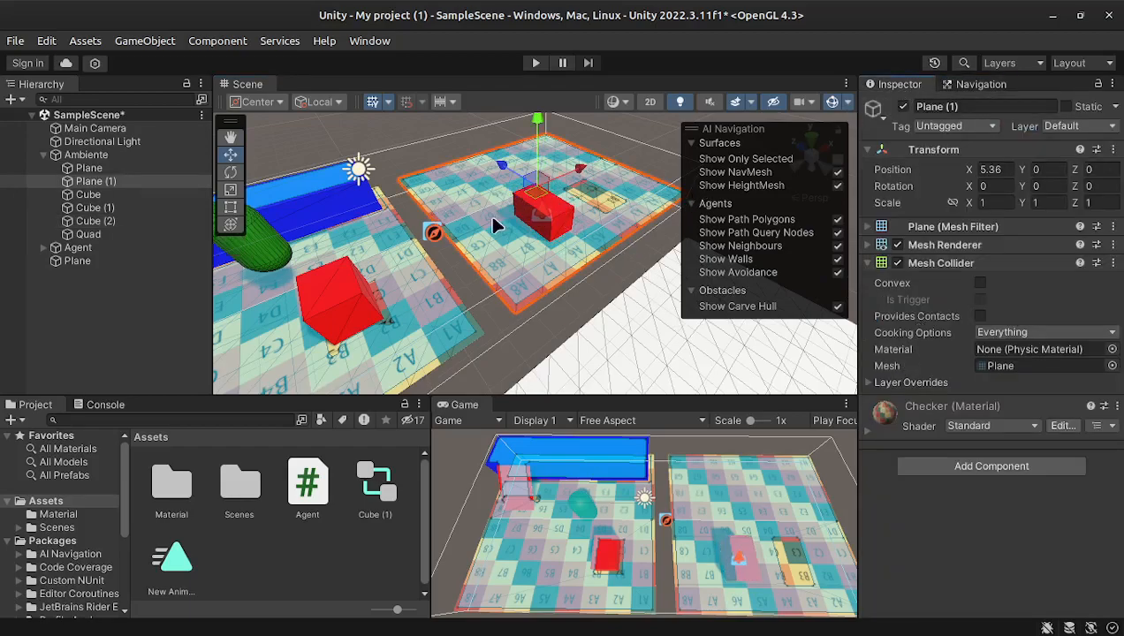
left_click(962, 466)
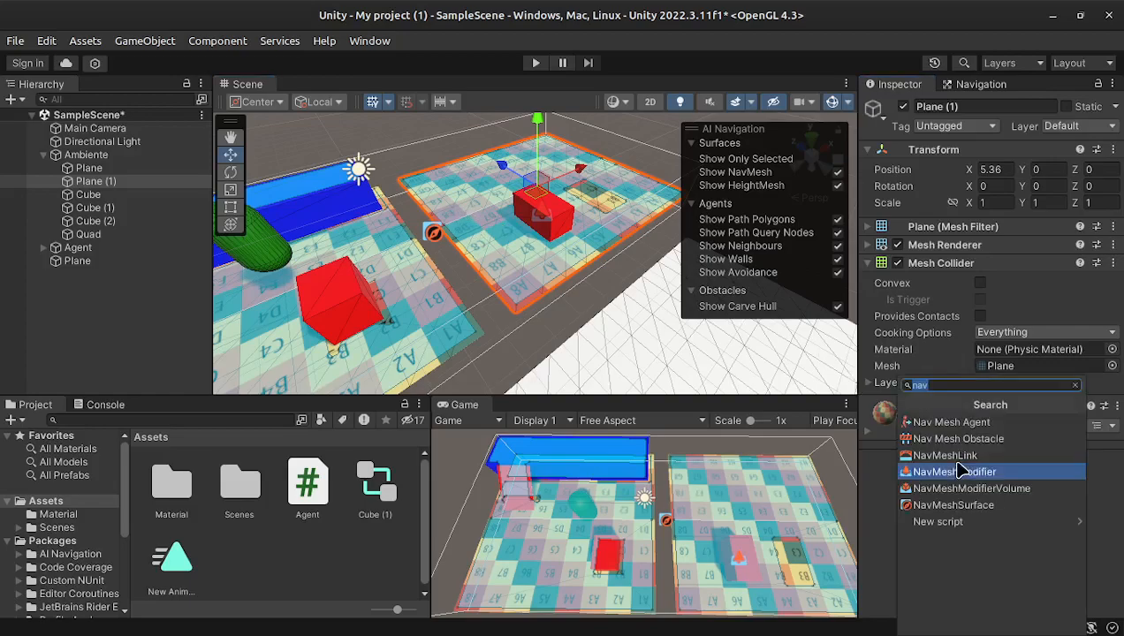
left_click(987, 473)
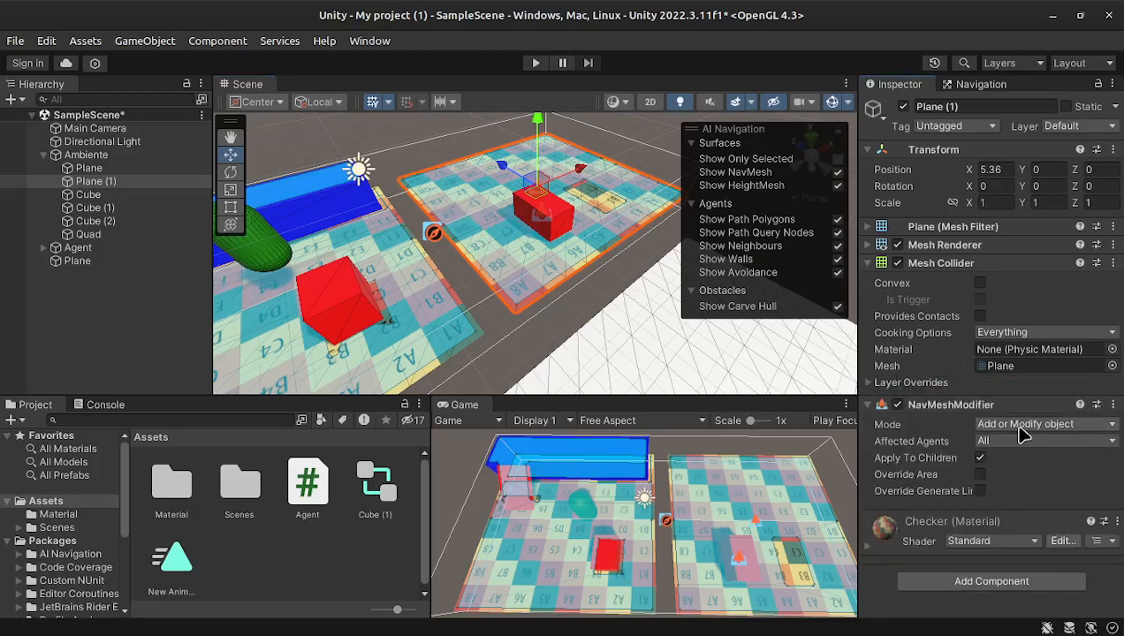
Enable Override Area on Plane (1)'s NavMeshModifier and set the area type to Water
left_click(979, 474)
left_click(1013, 492)
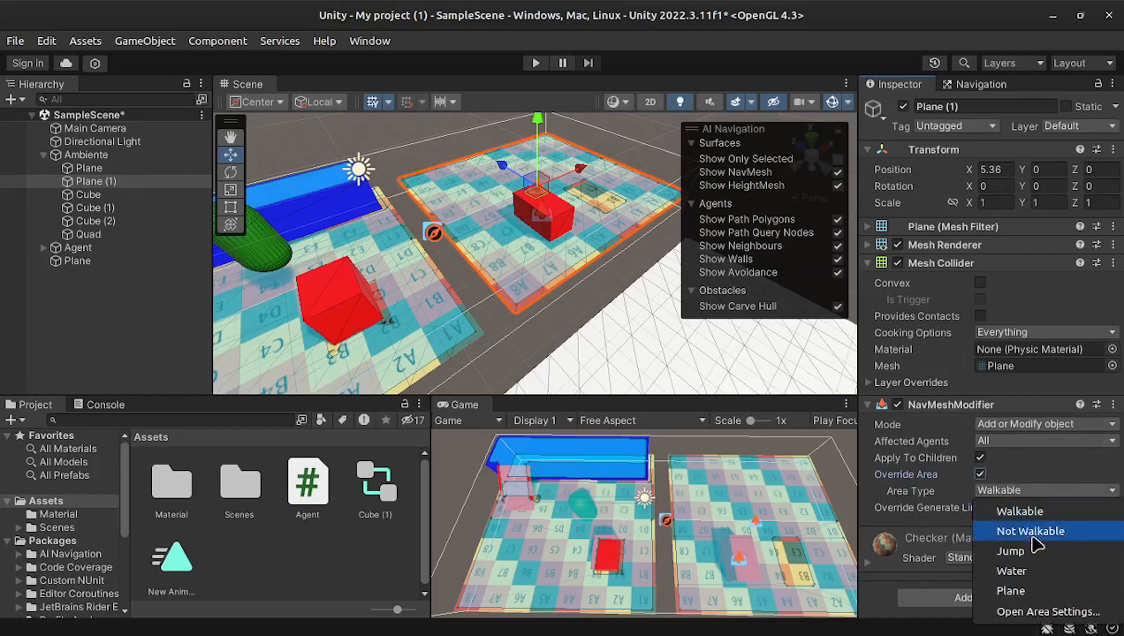
left_click(1012, 568)
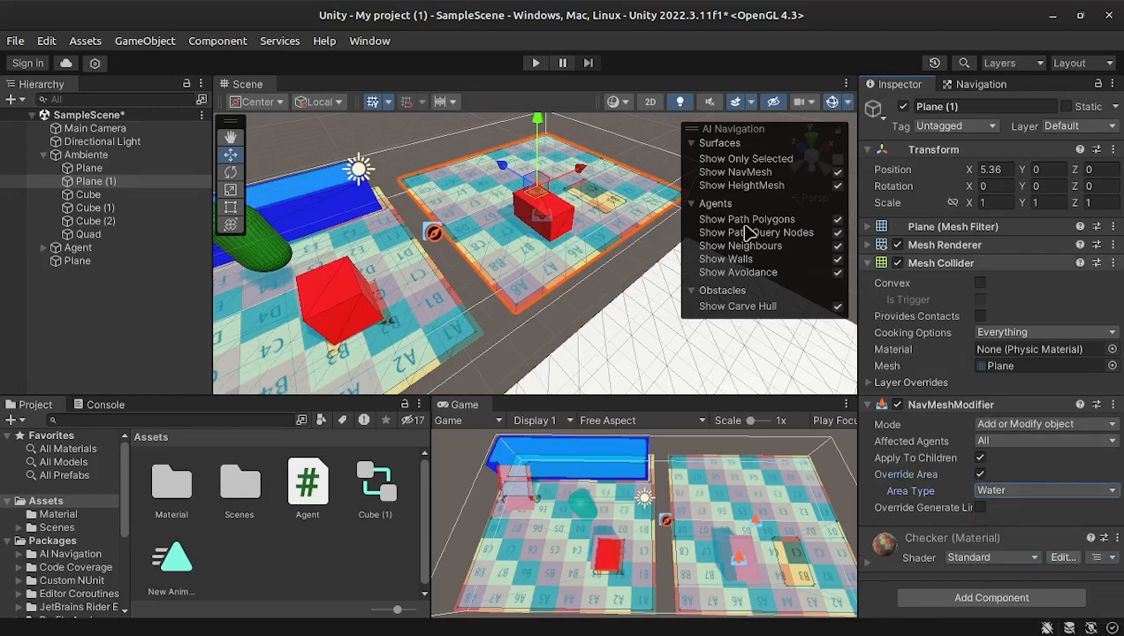
Rebake the NavMeshSurface on Ambiente
left_click(84, 155)
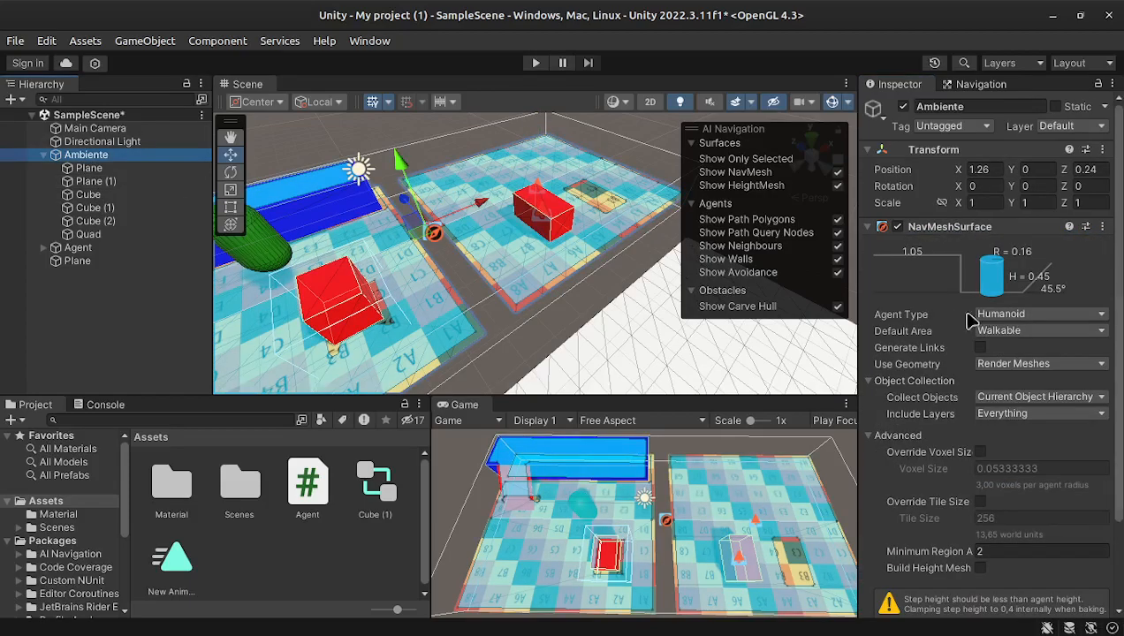
scroll(948, 400, "down", 3)
left_click(1074, 565)
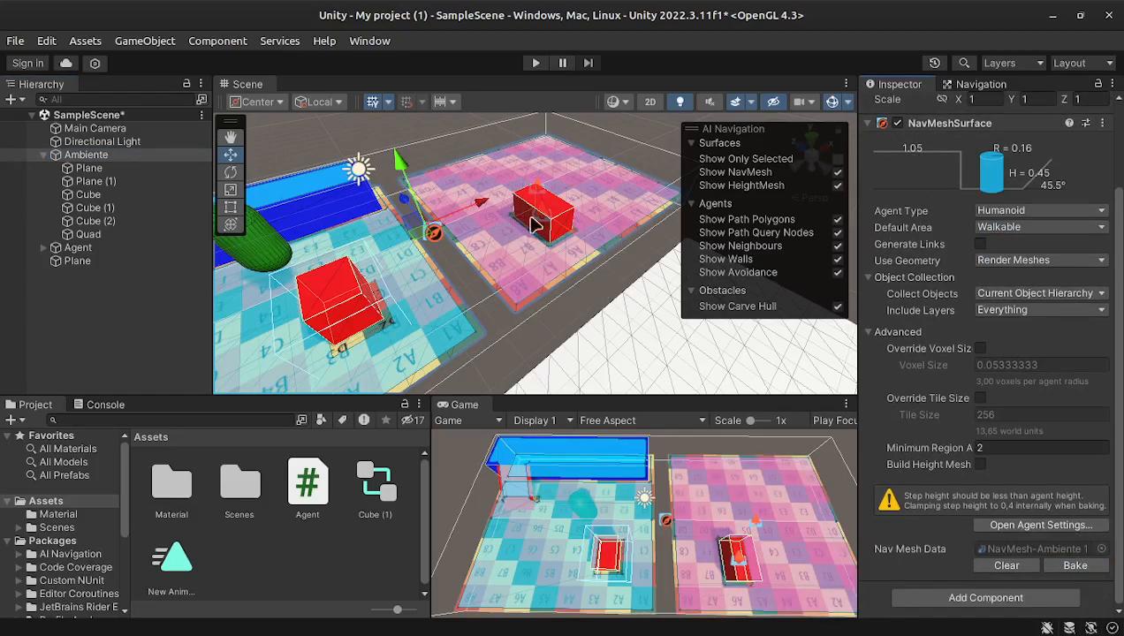
Review the costs of the Water and Plane areas in the navigation area settings
left_click(99, 157)
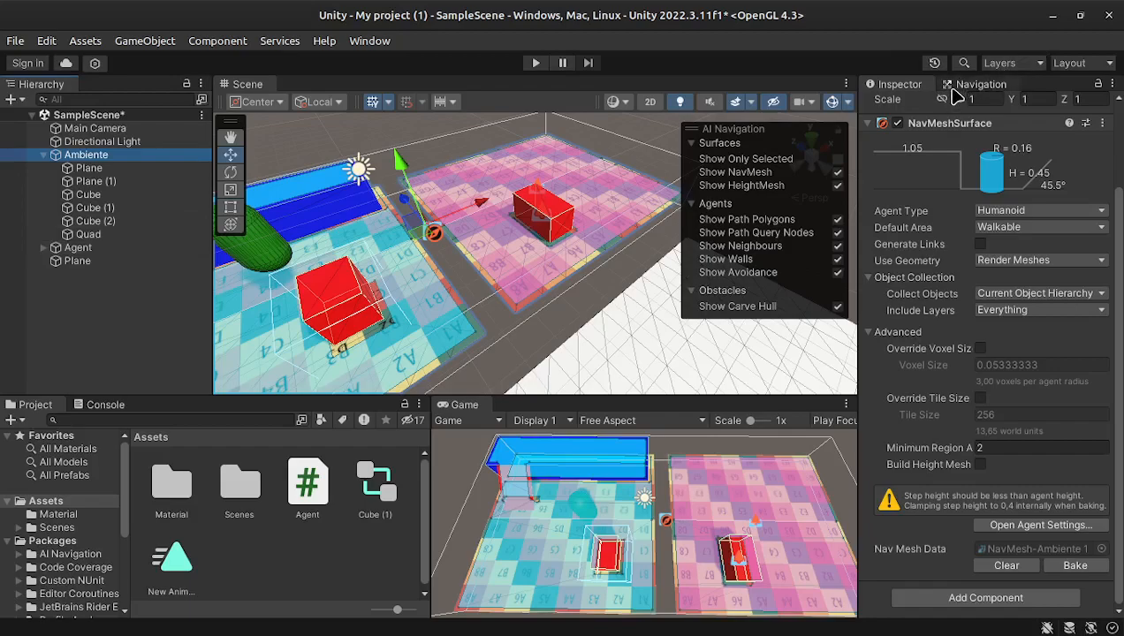
left_click(980, 85)
left_click(1053, 229)
left_click(1056, 211)
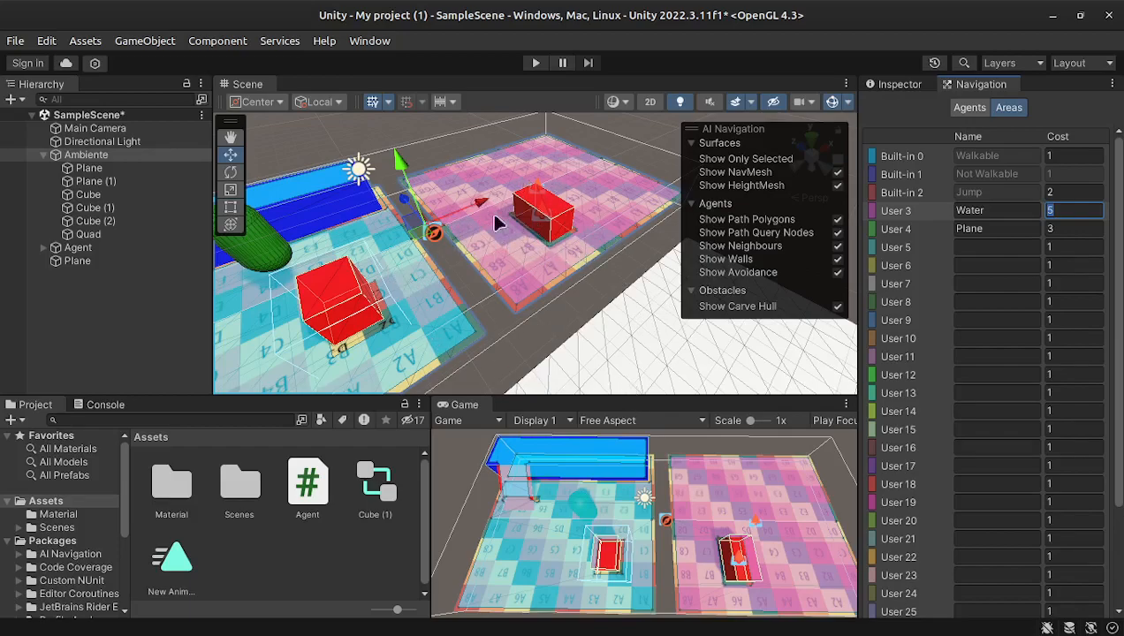
left_click(1072, 209)
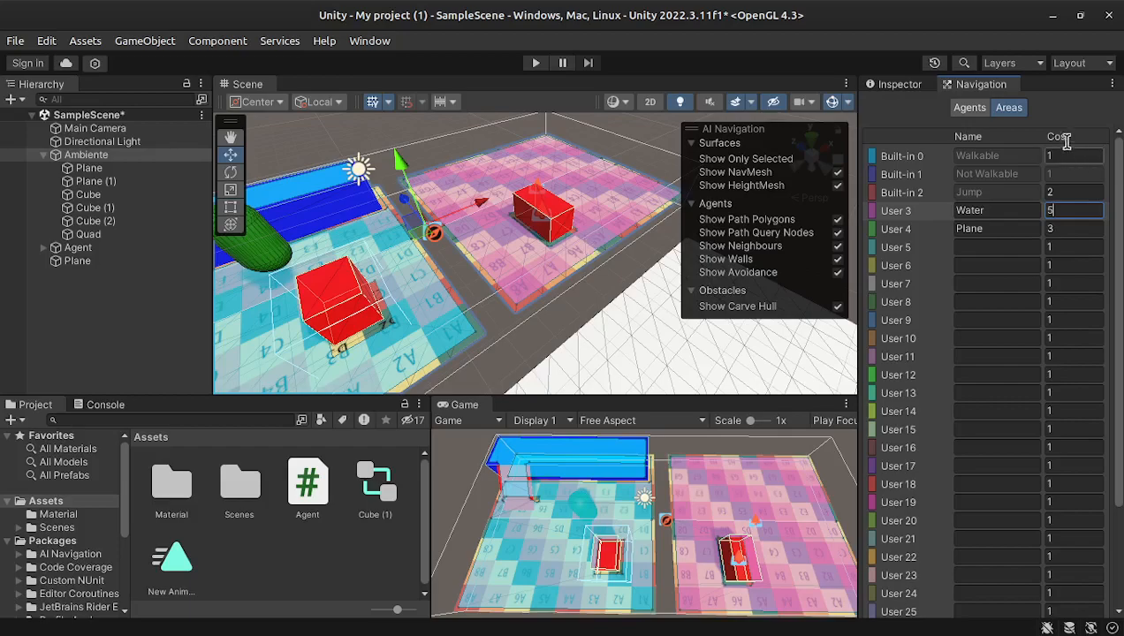
left_click(885, 216)
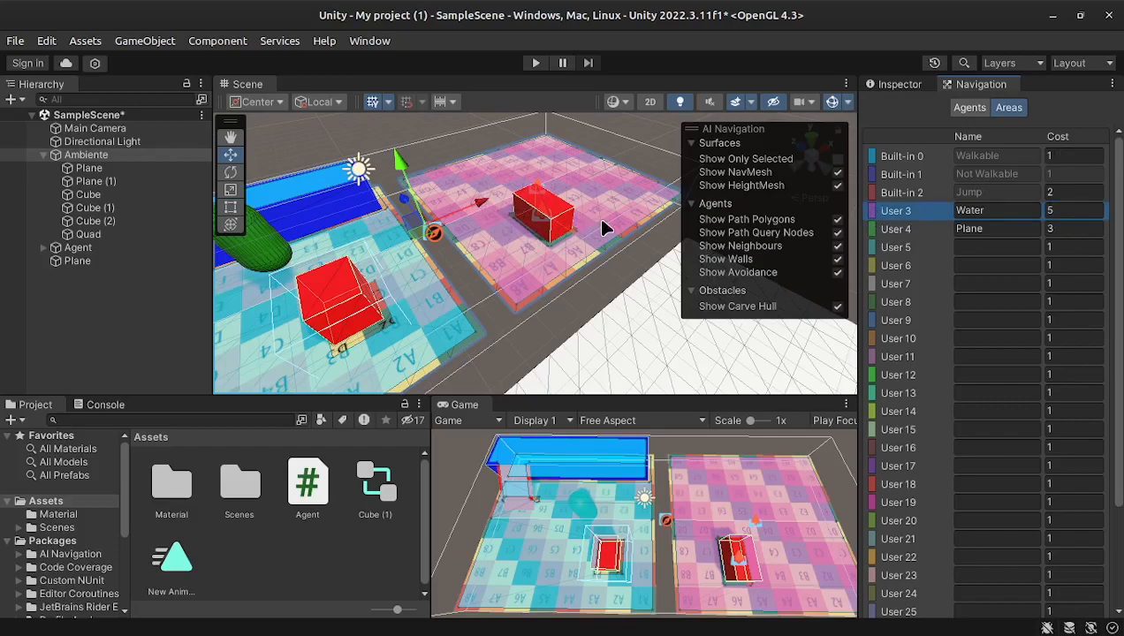
Return to Ambiente's NavMeshSurface properties and collapse its Advanced settings
left_click(901, 85)
scroll(407, 316, "down", 6)
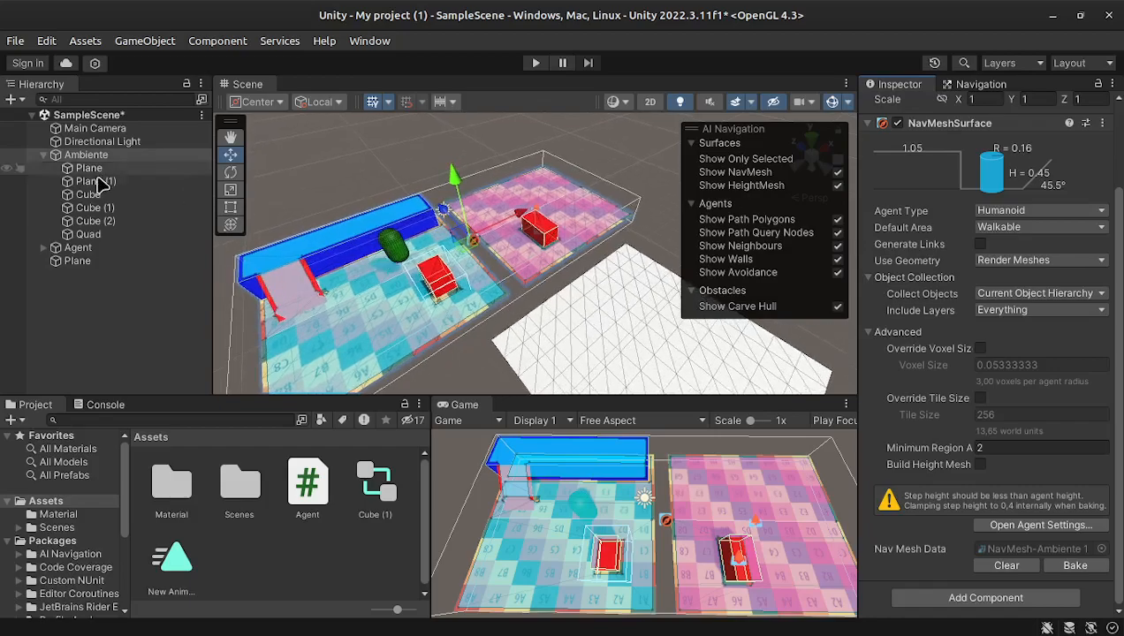
left_click(869, 333)
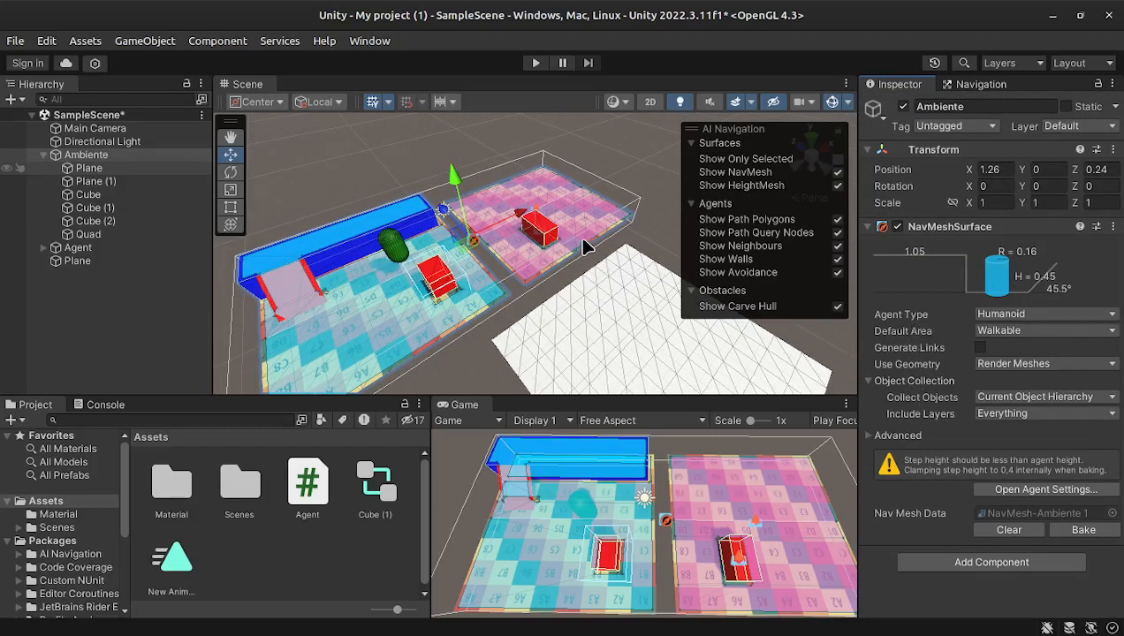
Inspect Plane (1)'s NavMeshModifier and look through the available navigation components without adding one
left_click(583, 240)
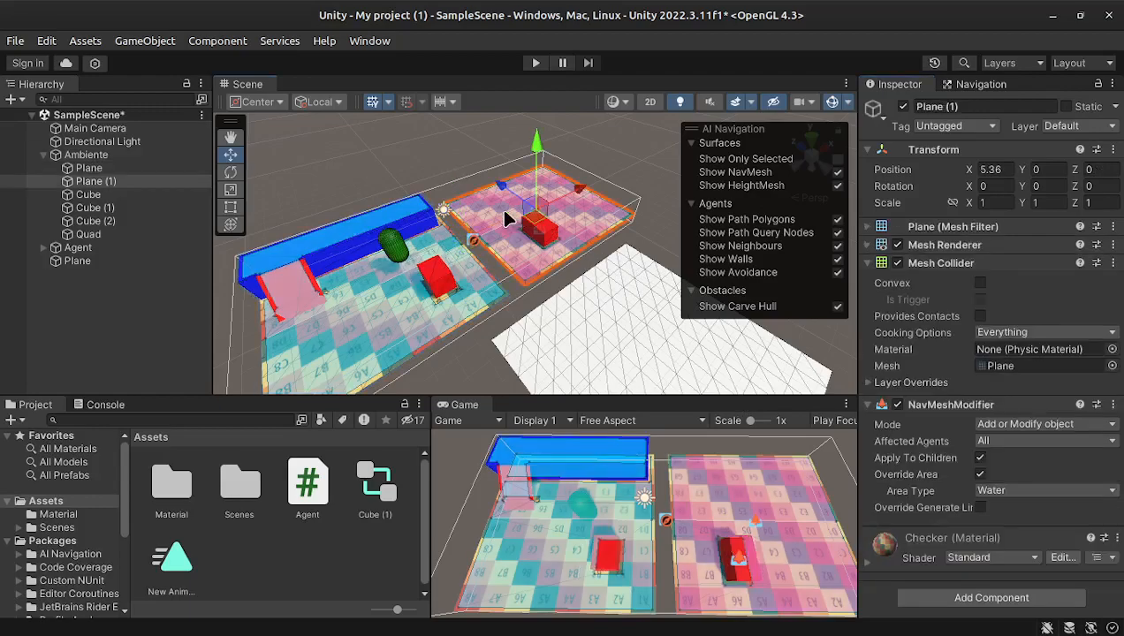
left_click(223, 41)
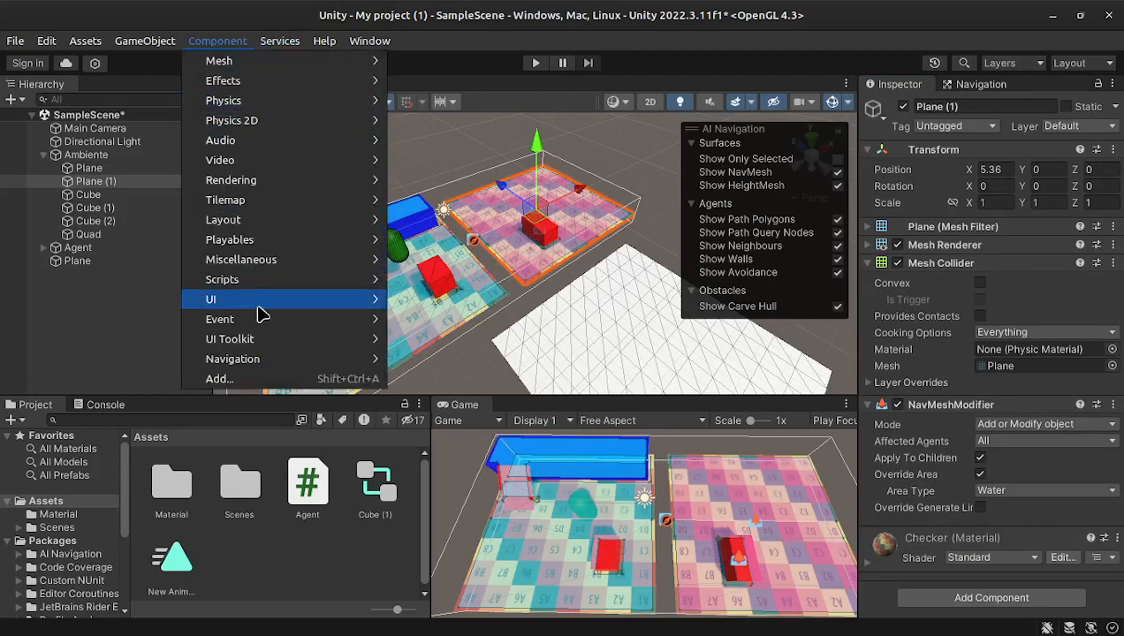
mouse_move(284, 304)
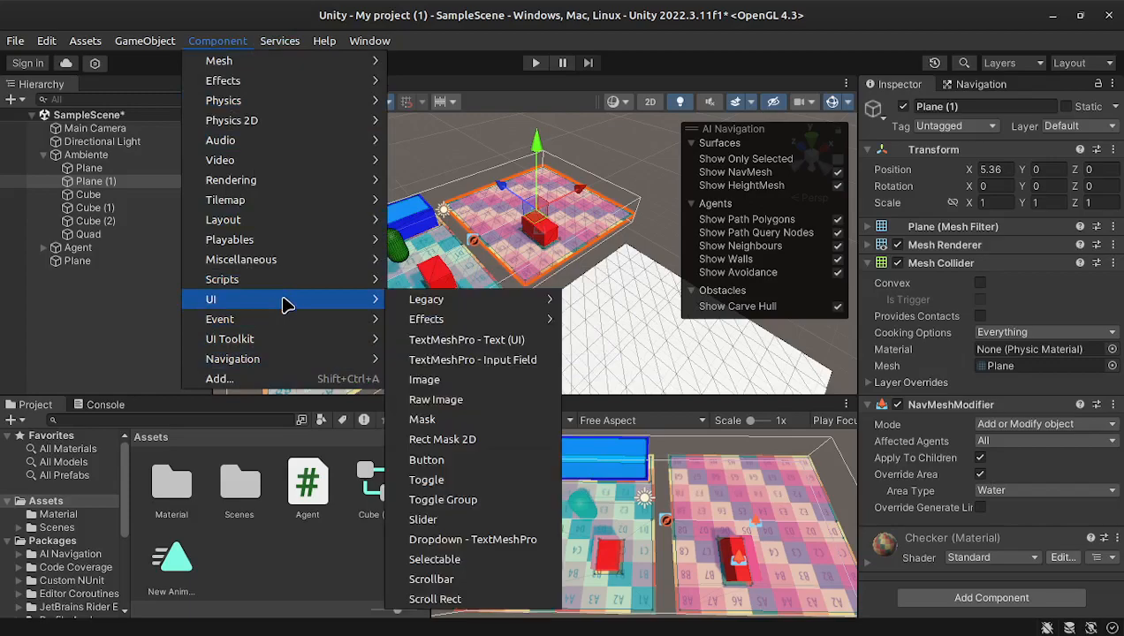
mouse_move(281, 360)
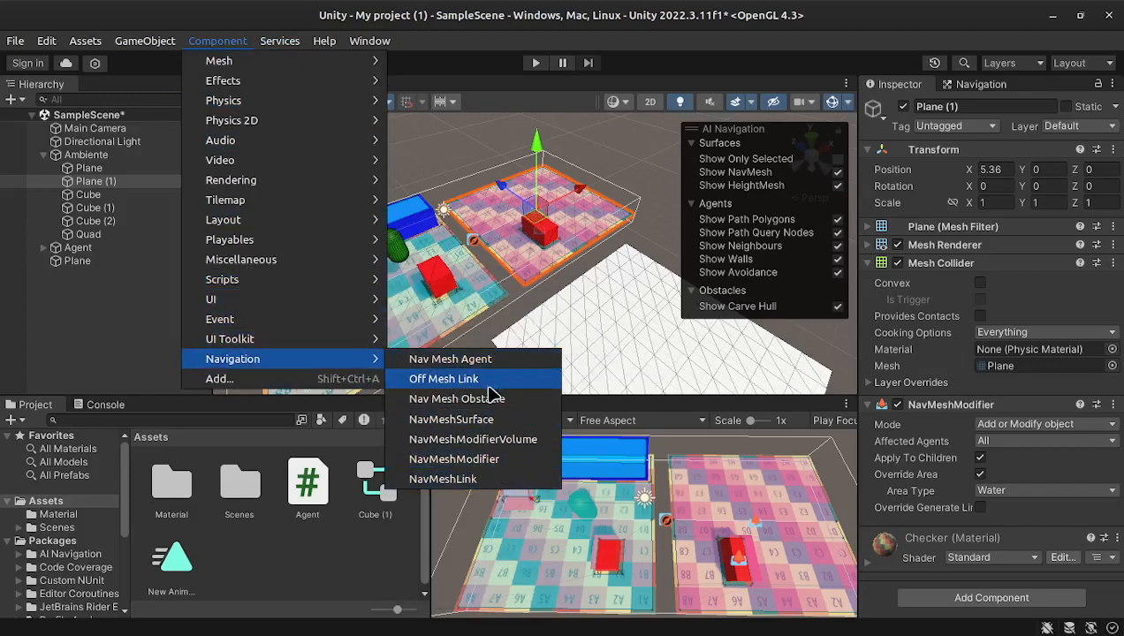
left_click(583, 222)
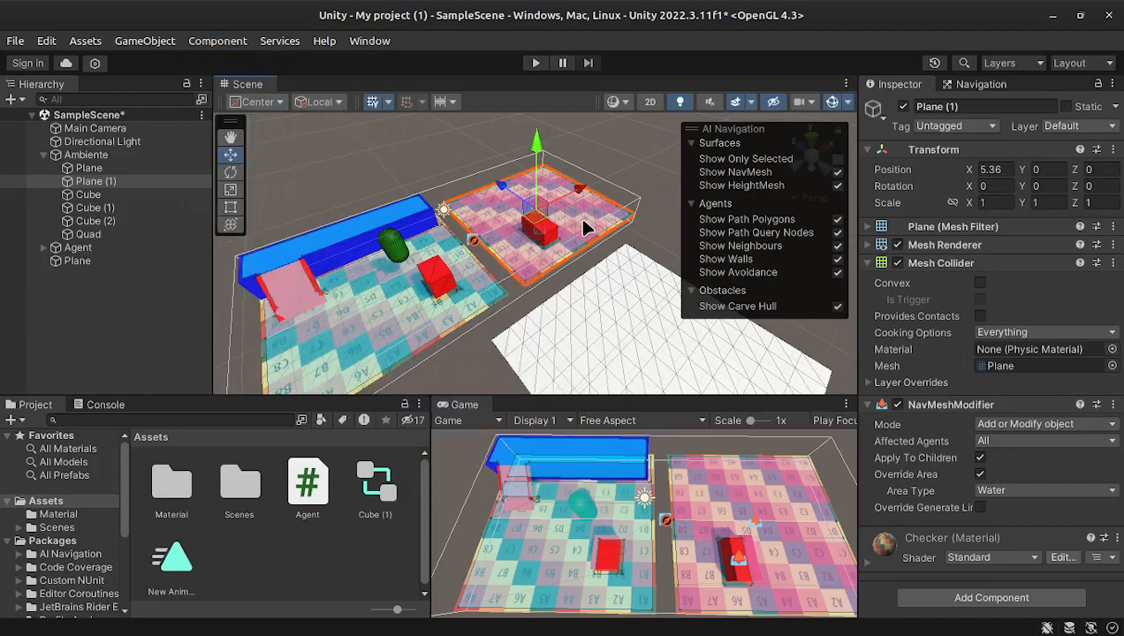
Run the scene with Ambiente selected, send the agent to two points on the first plane, and stop playback
left_click(230, 171)
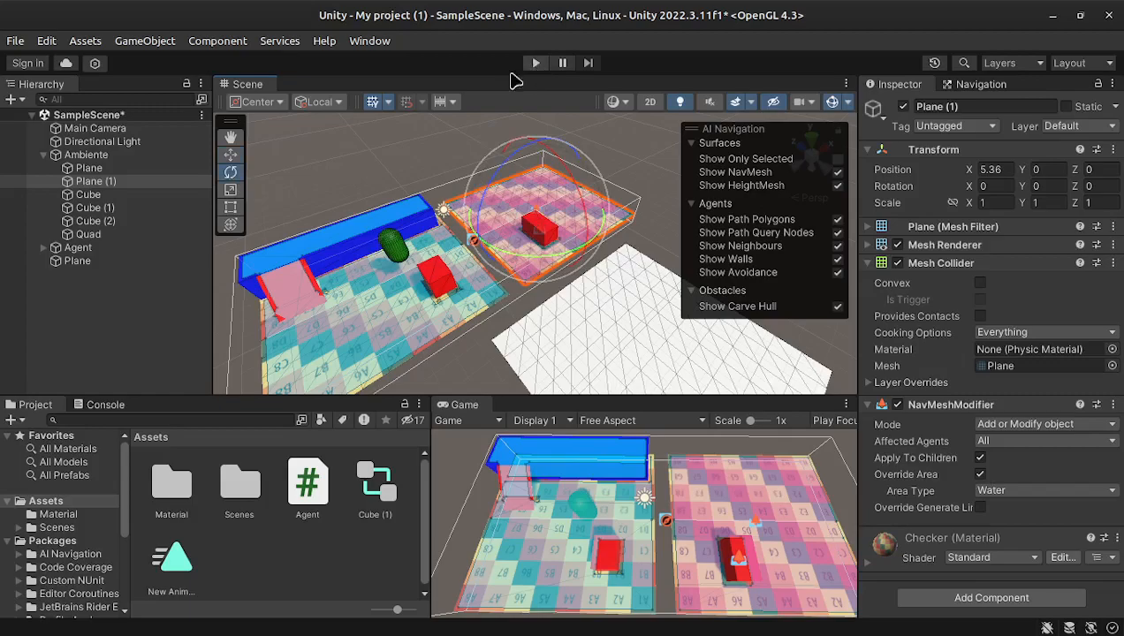
left_click(86, 154)
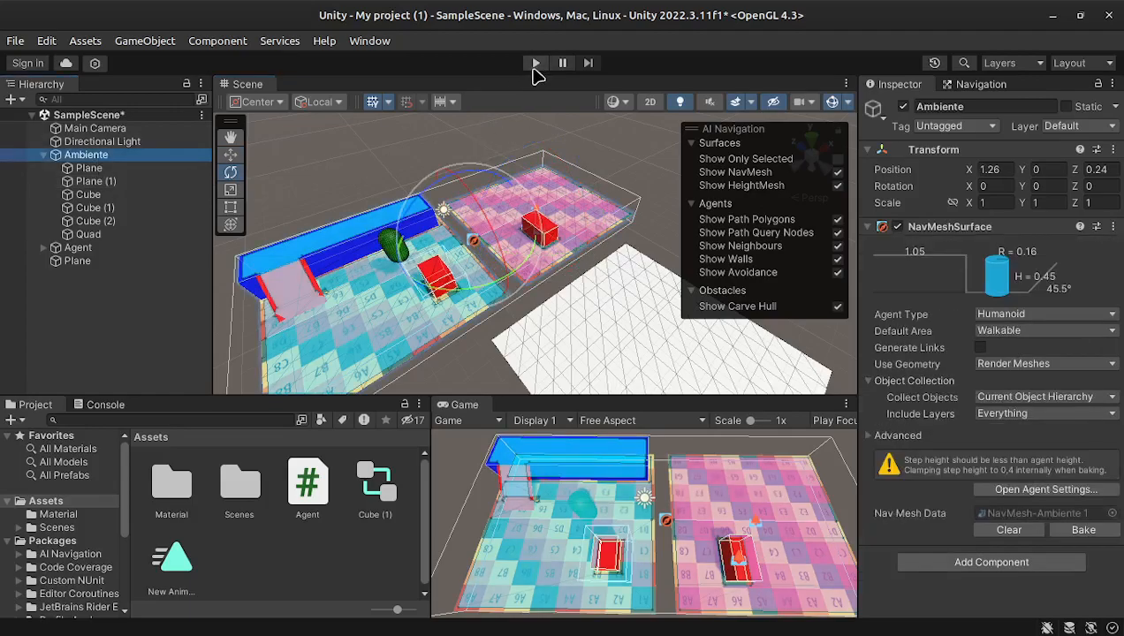
left_click(535, 64)
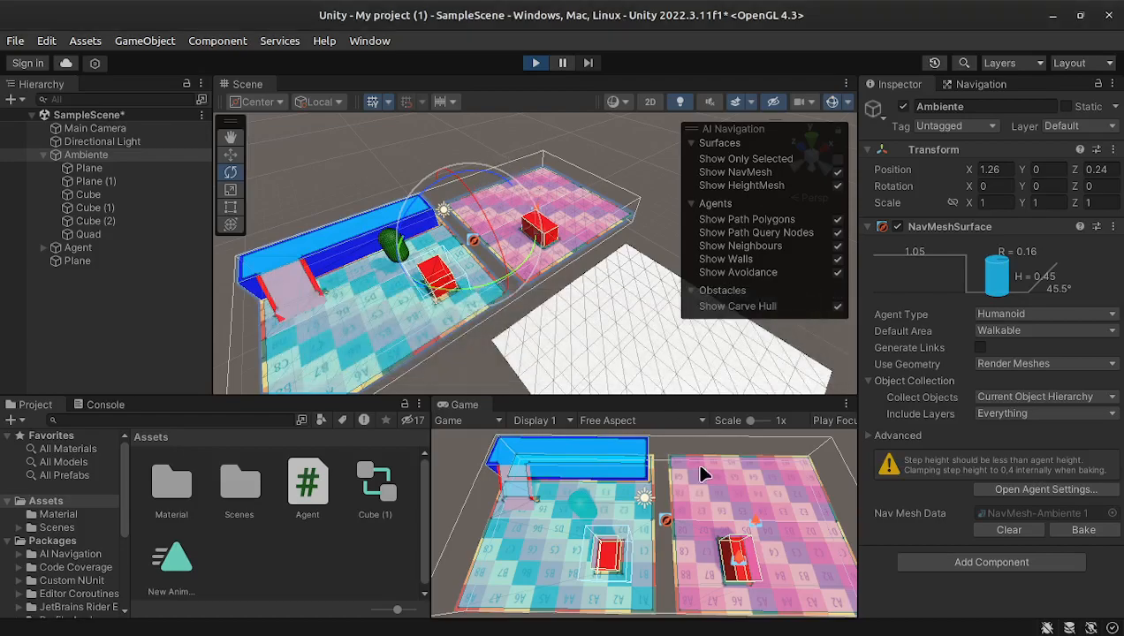
left_click(487, 575)
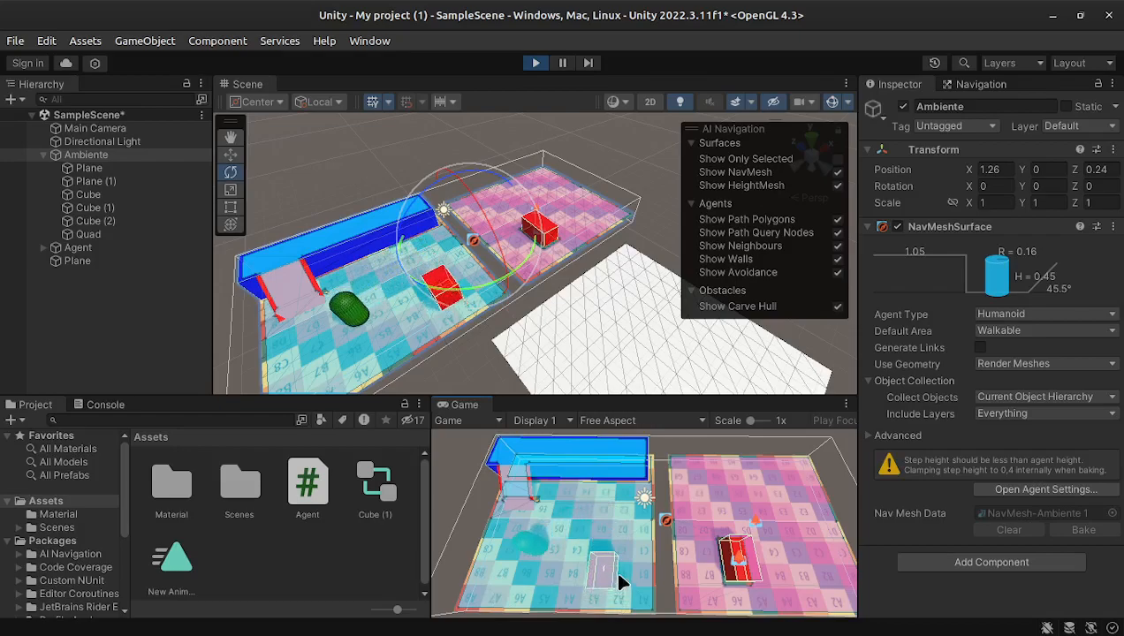
left_click(645, 600)
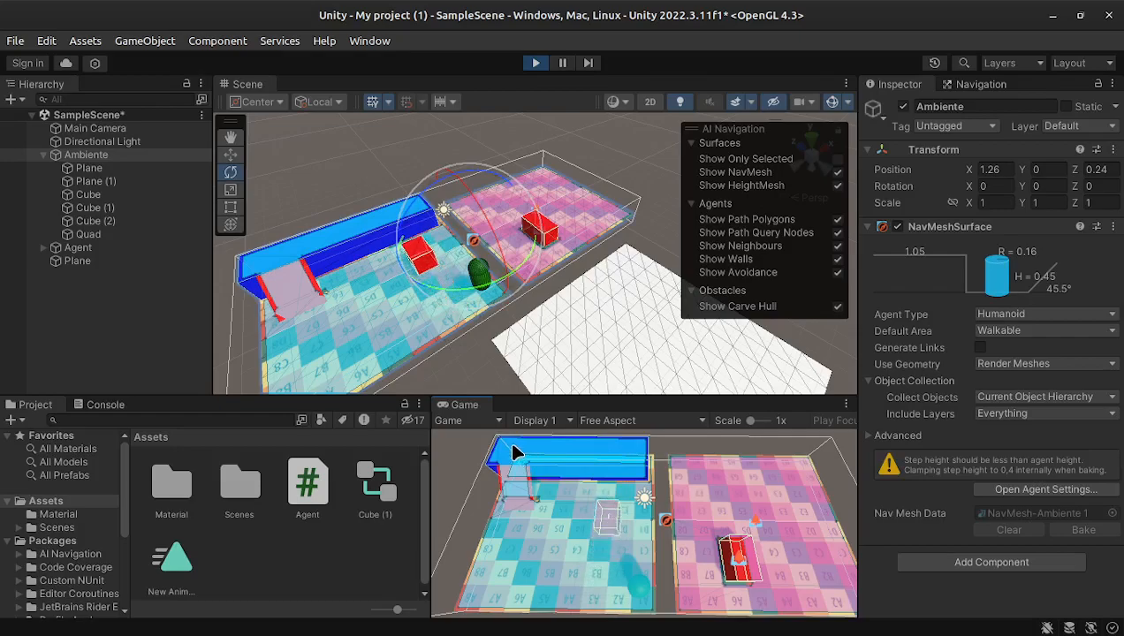
left_click(536, 63)
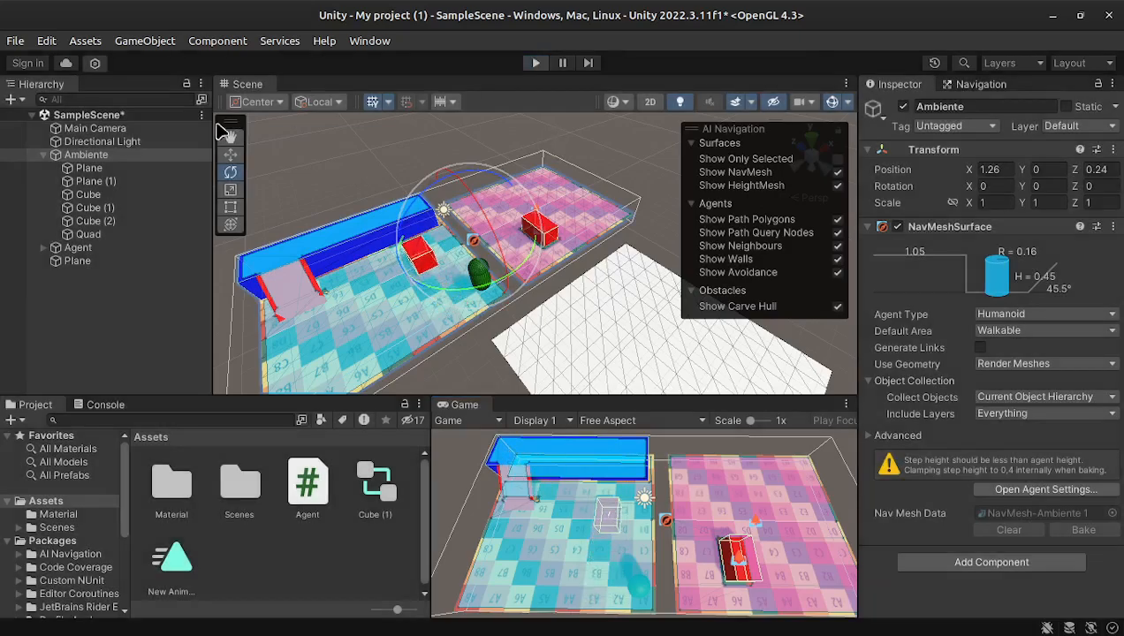
Enable the blue Cube's Box Collider and test the agent in Play mode by sending it to a point on the first plane
left_click(341, 246)
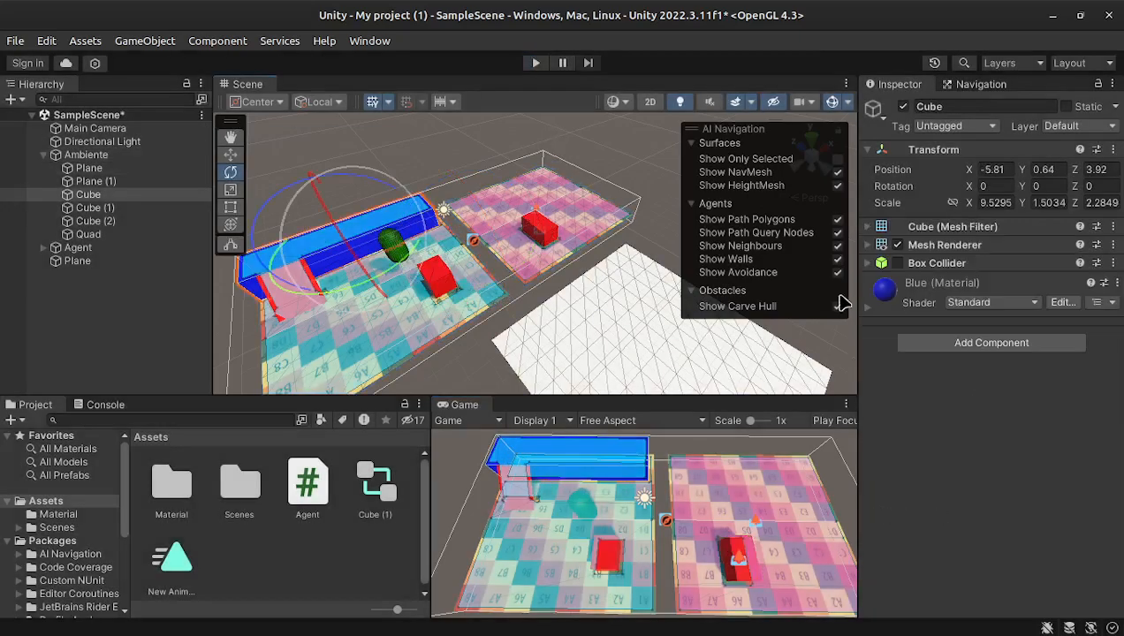
left_click(898, 263)
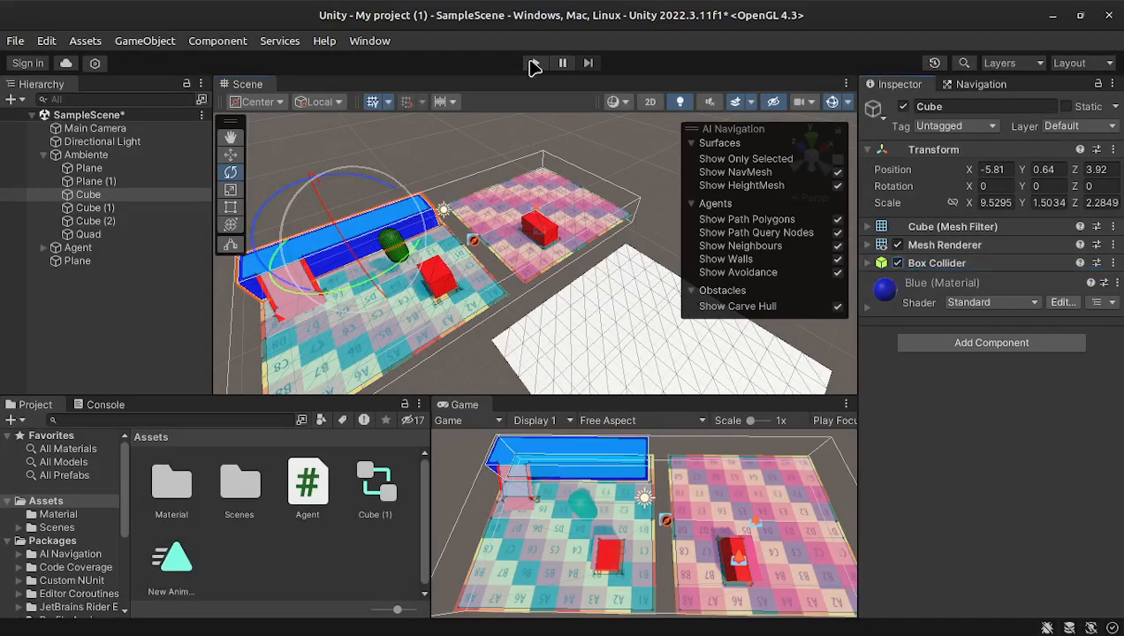
left_click(533, 64)
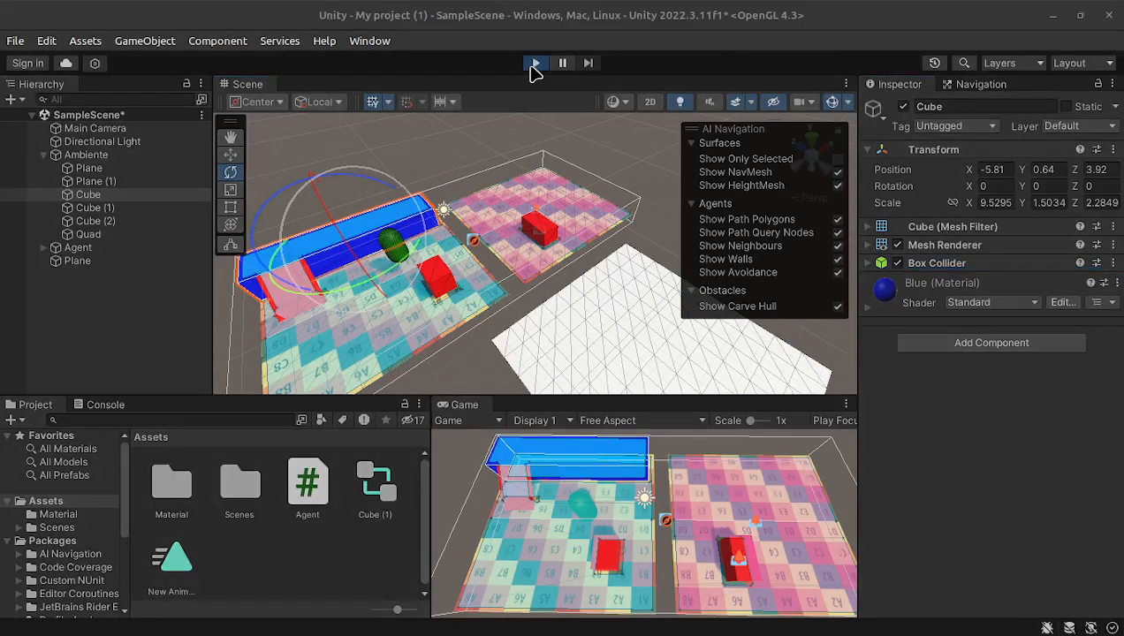
left_click(93, 156)
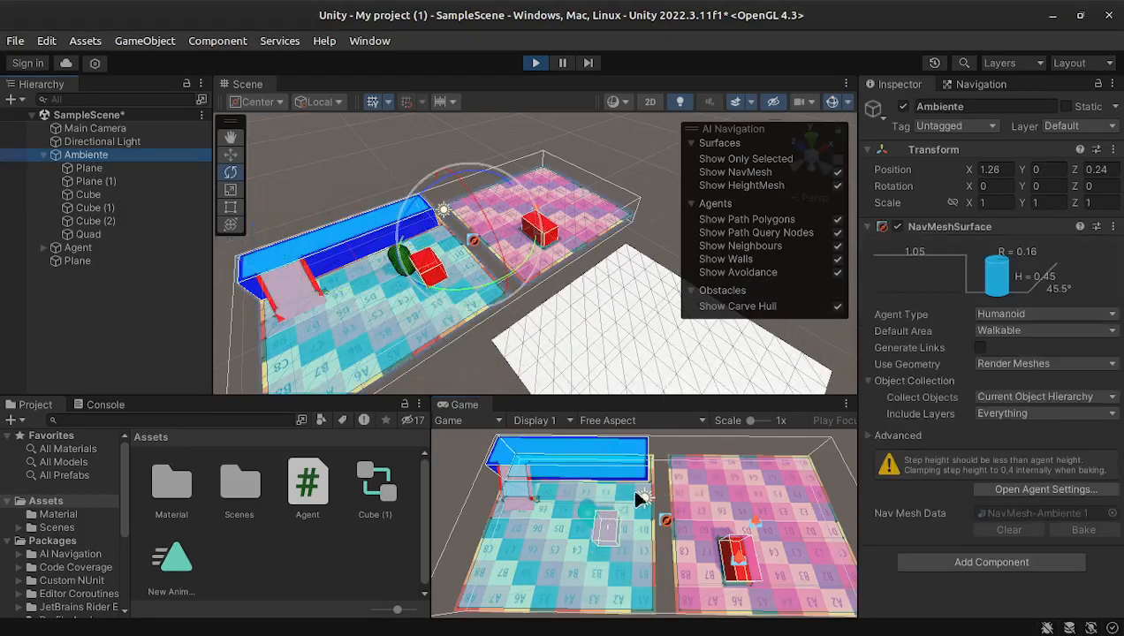
left_click(634, 606)
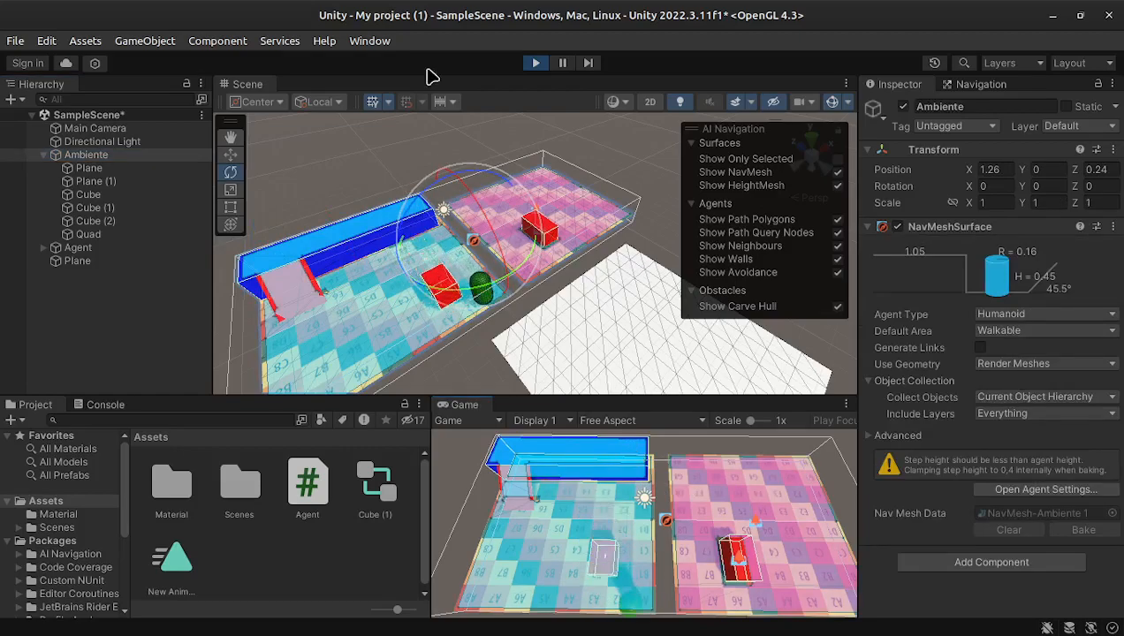
Rotate Ambiente about Z to -14.33 and move it to Z 4.18 while the scene runs, ending with playback stopped
left_click_drag(472, 177, 450, 280)
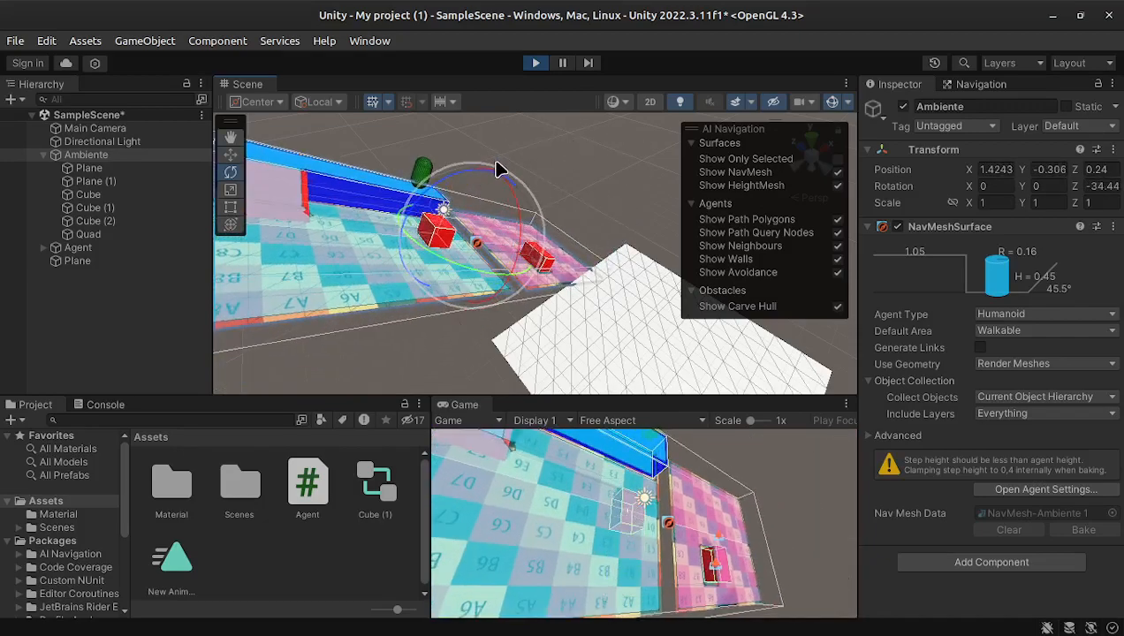
left_click_drag(489, 172, 488, 249)
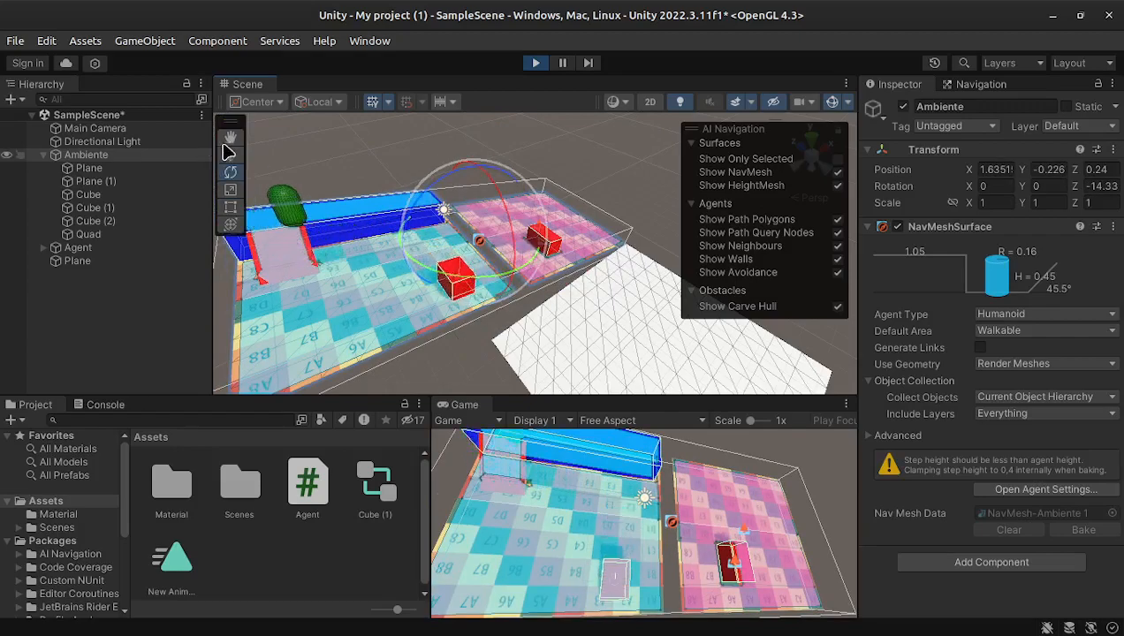
key("w")
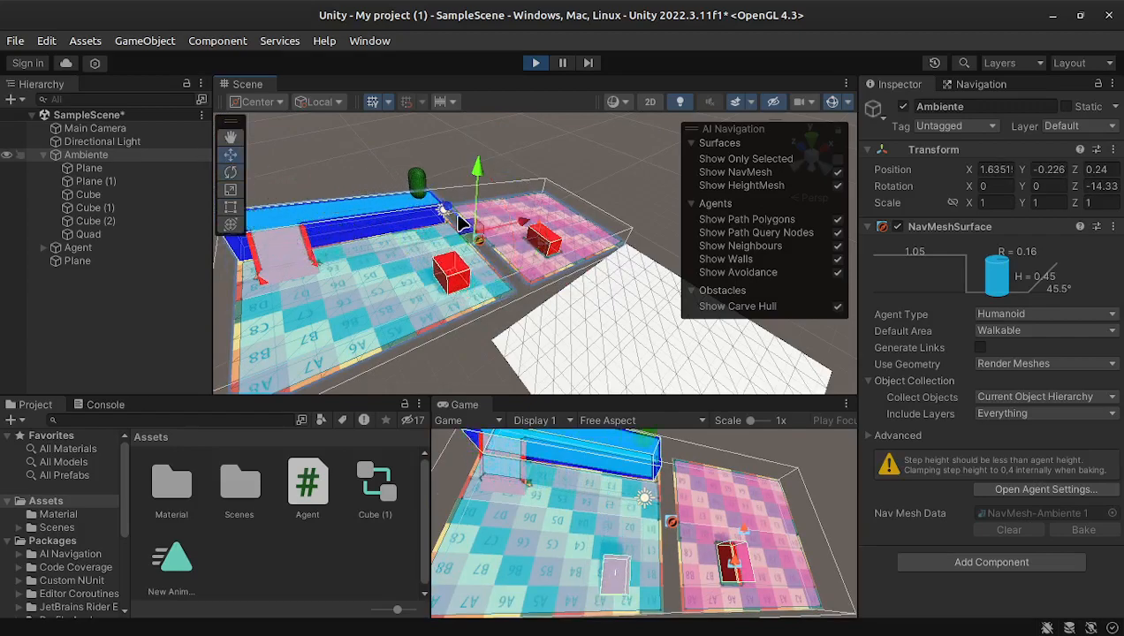
left_click_drag(449, 208, 327, 281)
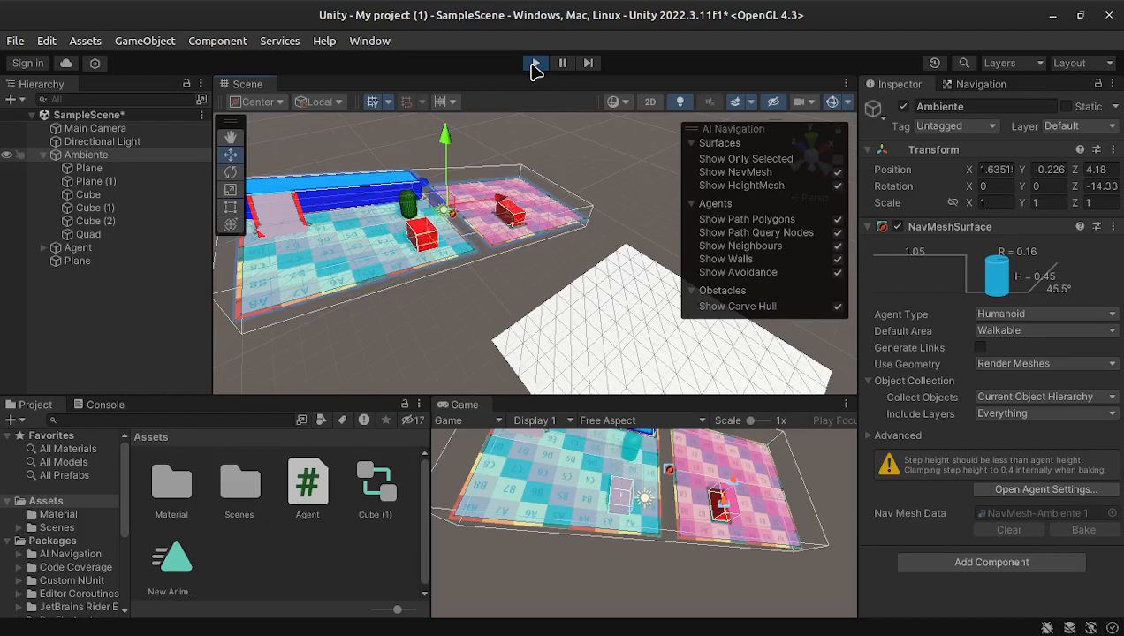
left_click(534, 64)
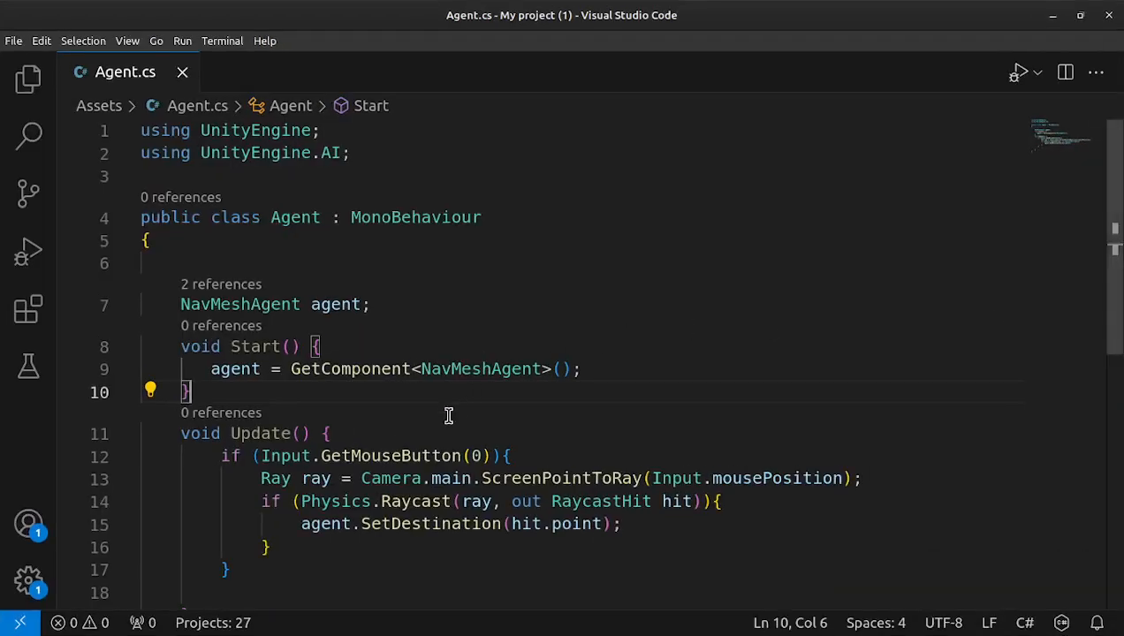
Switch to Agent.cs in Visual Studio Code and start an "agent." statement on a new line below the SetDestination call
scroll(448, 415, "down", 2)
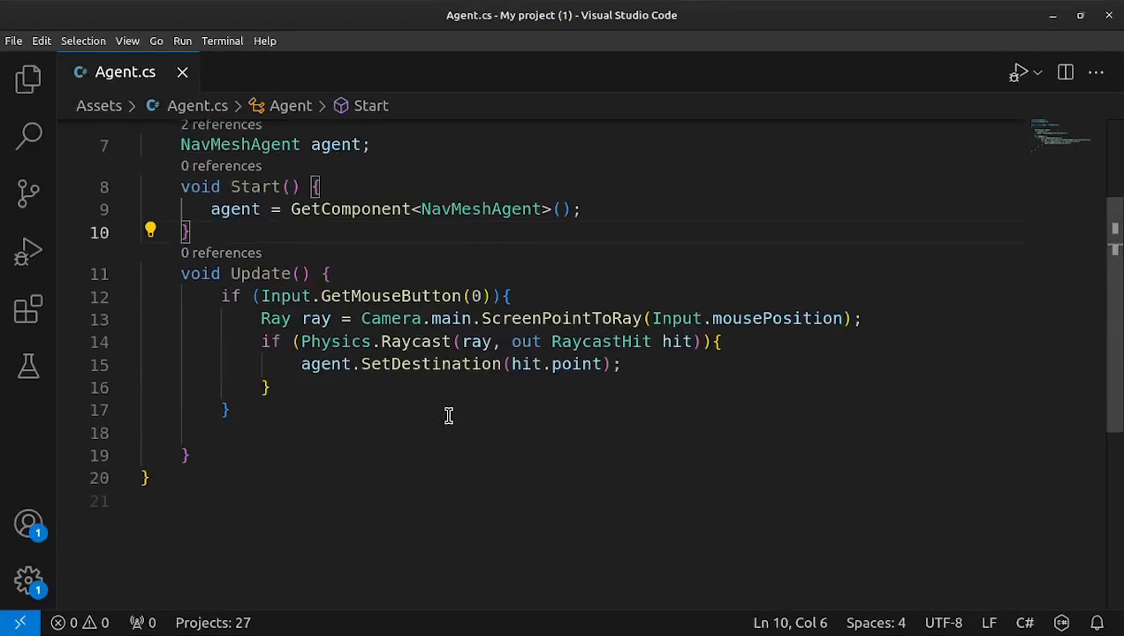
left_click(664, 359)
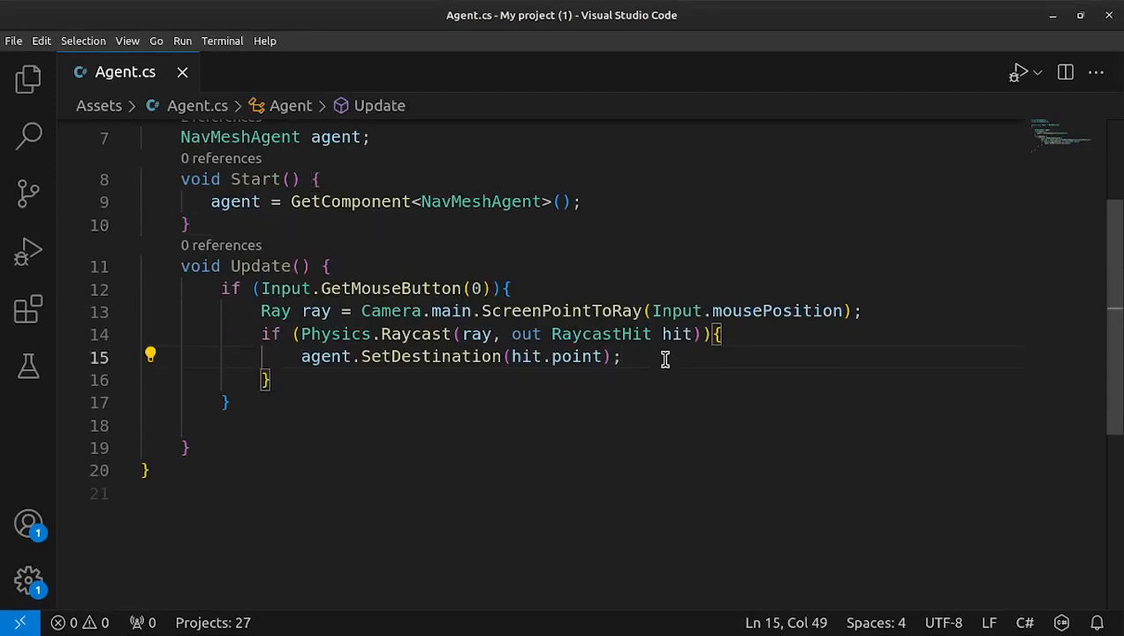
key("Return")
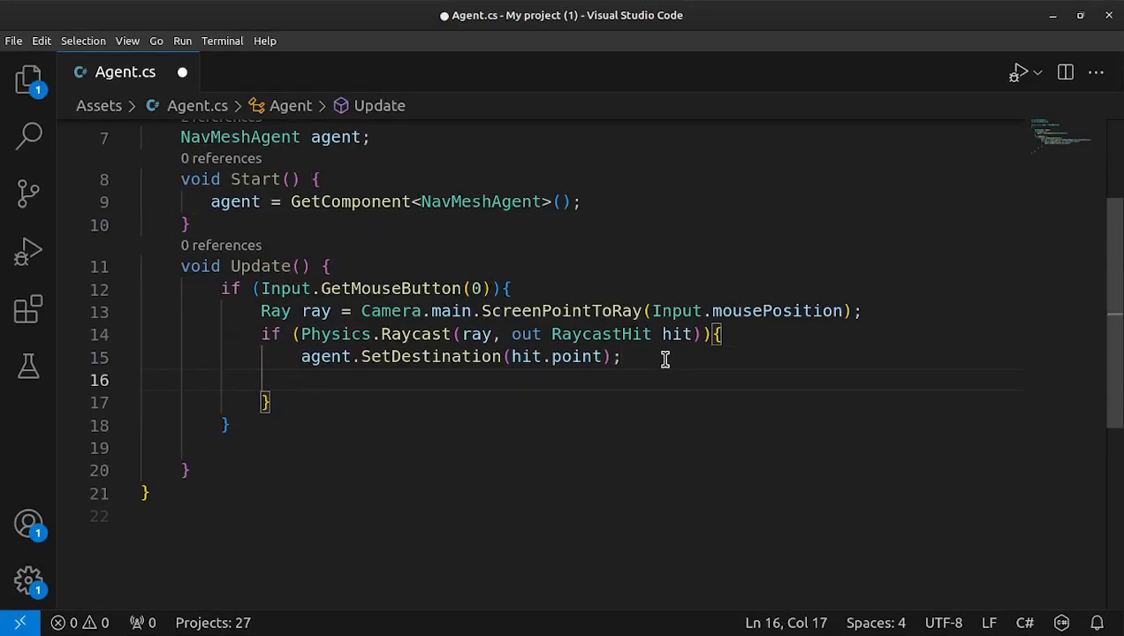
type("agent.")
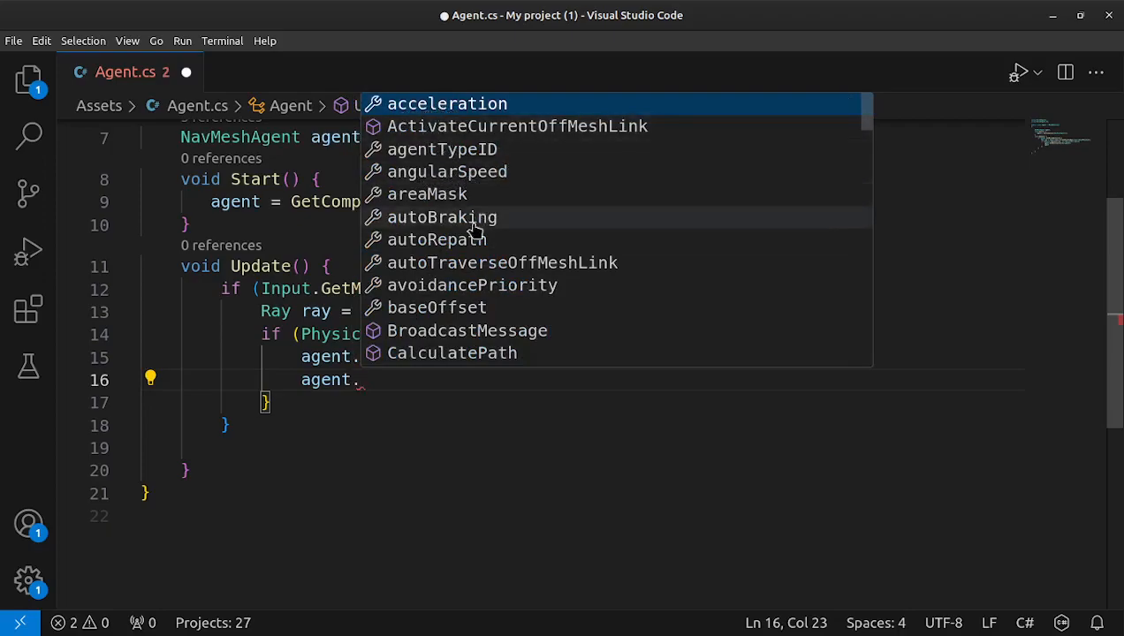
Examine the properties and methods offered for the NavMeshAgent in the code completion suggestions, without inserting one
scroll(509, 234, "down", 1)
scroll(508, 234, "down", 3)
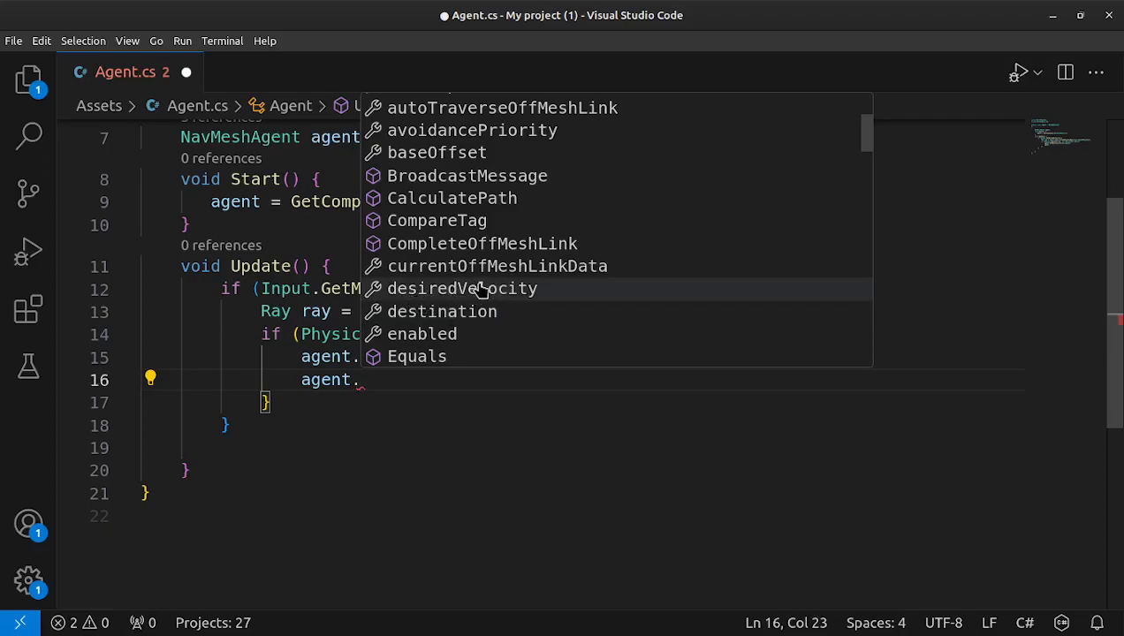
scroll(486, 291, "down", 10)
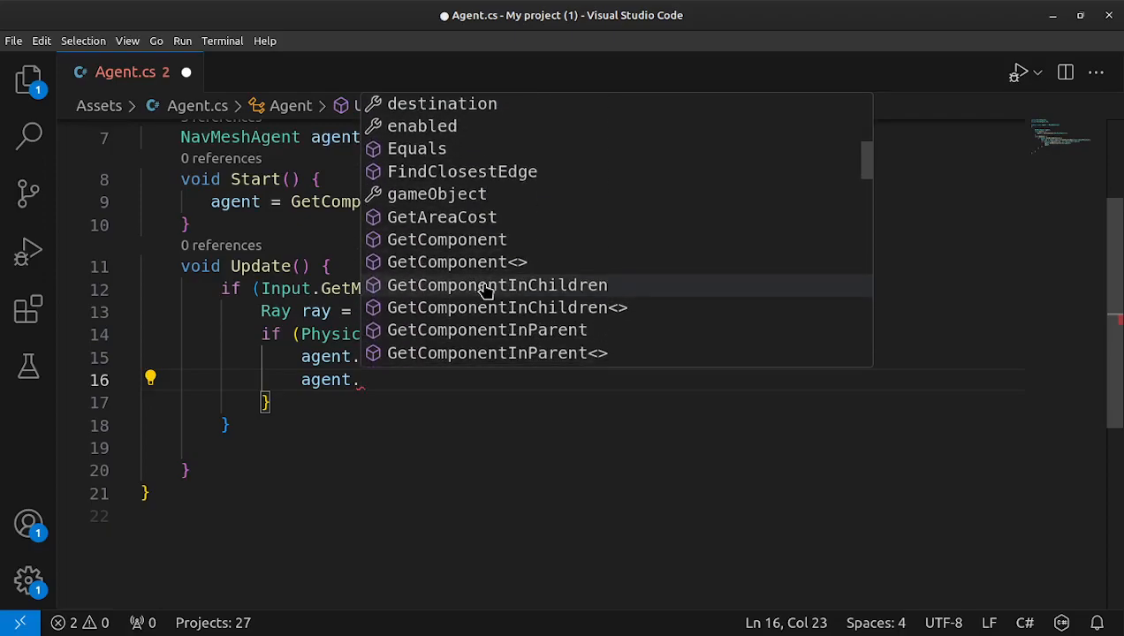
scroll(487, 291, "down", 5)
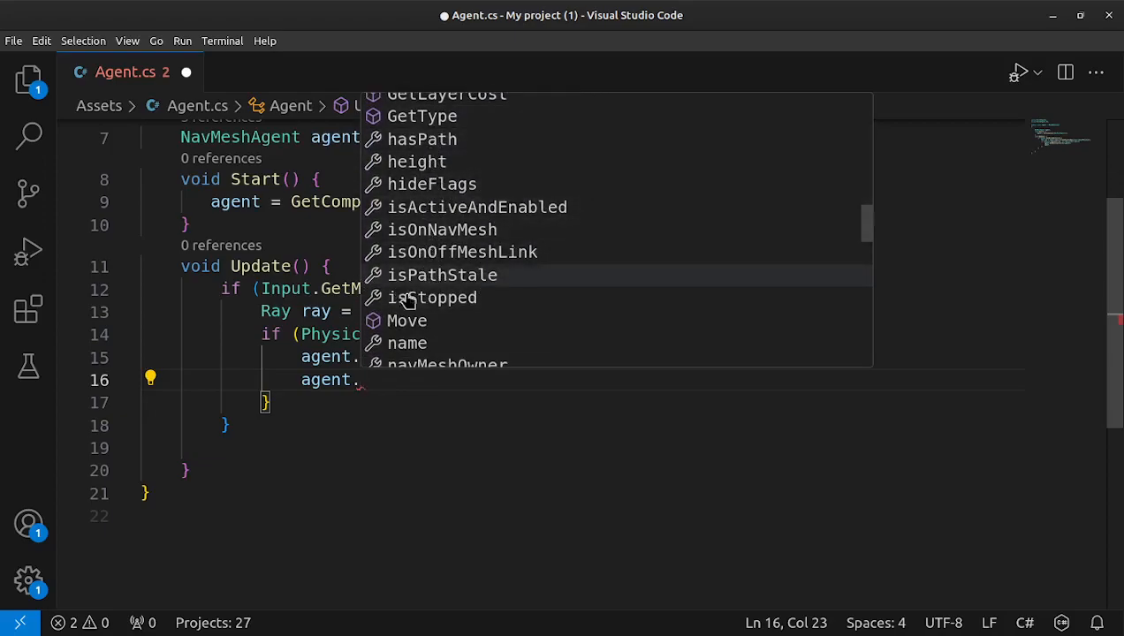
scroll(450, 301, "down", 2)
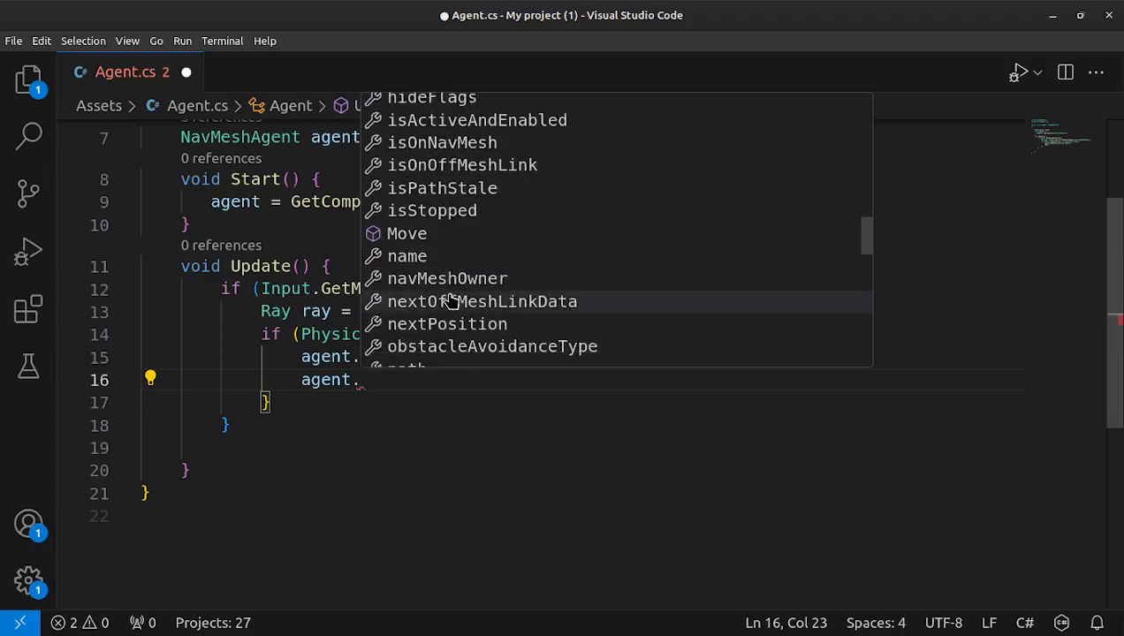
scroll(436, 302, "down", 2)
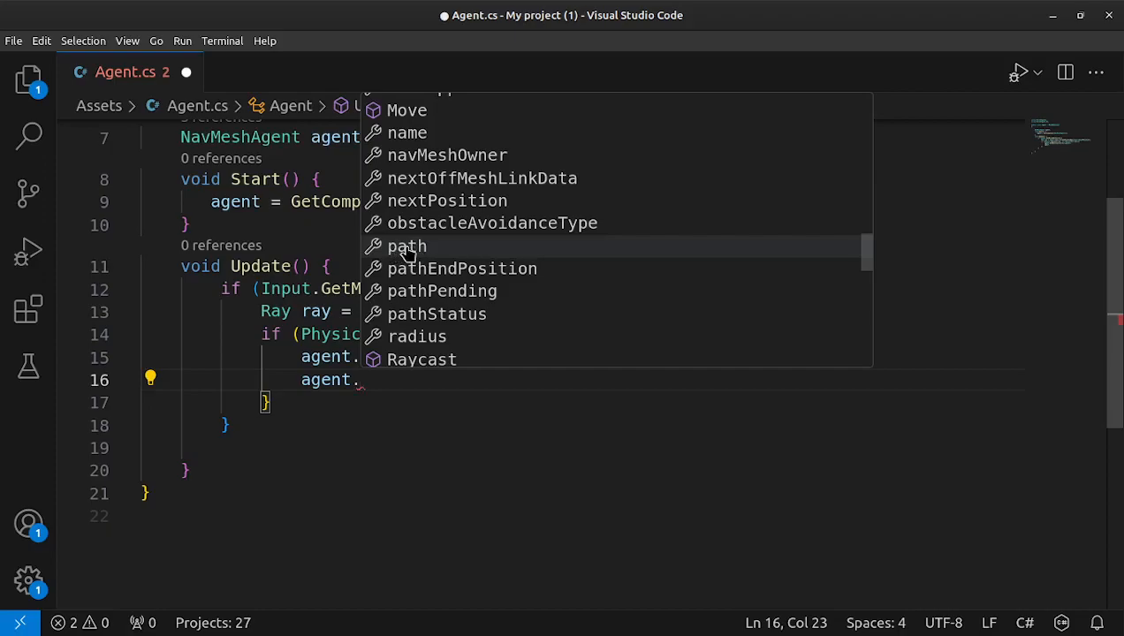
scroll(406, 254, "down", 1)
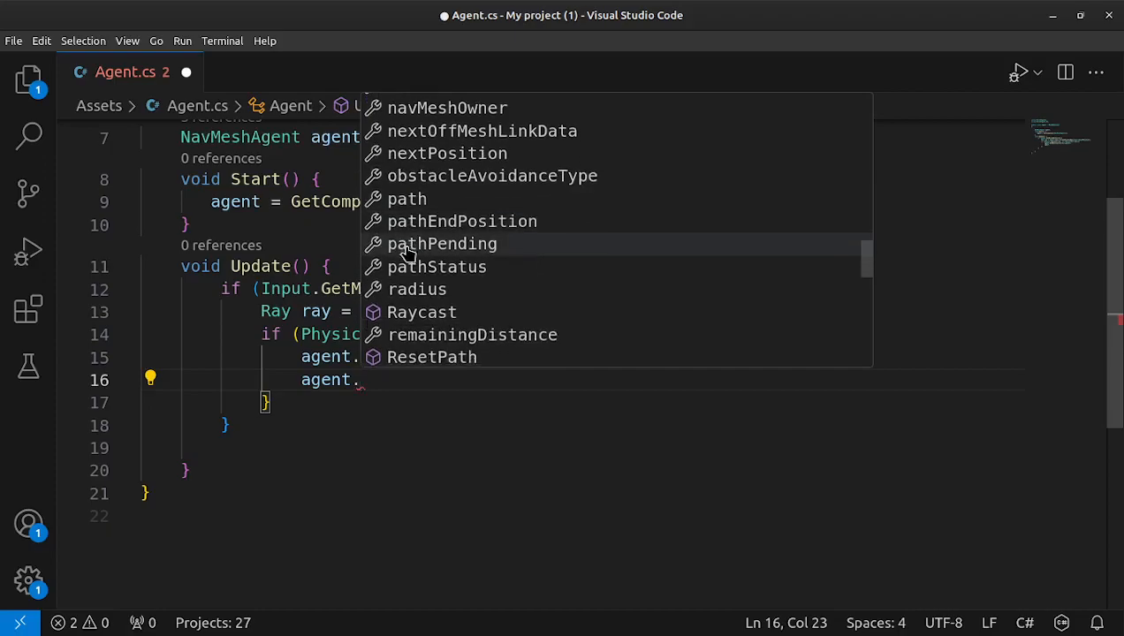
scroll(406, 253, "down", 2)
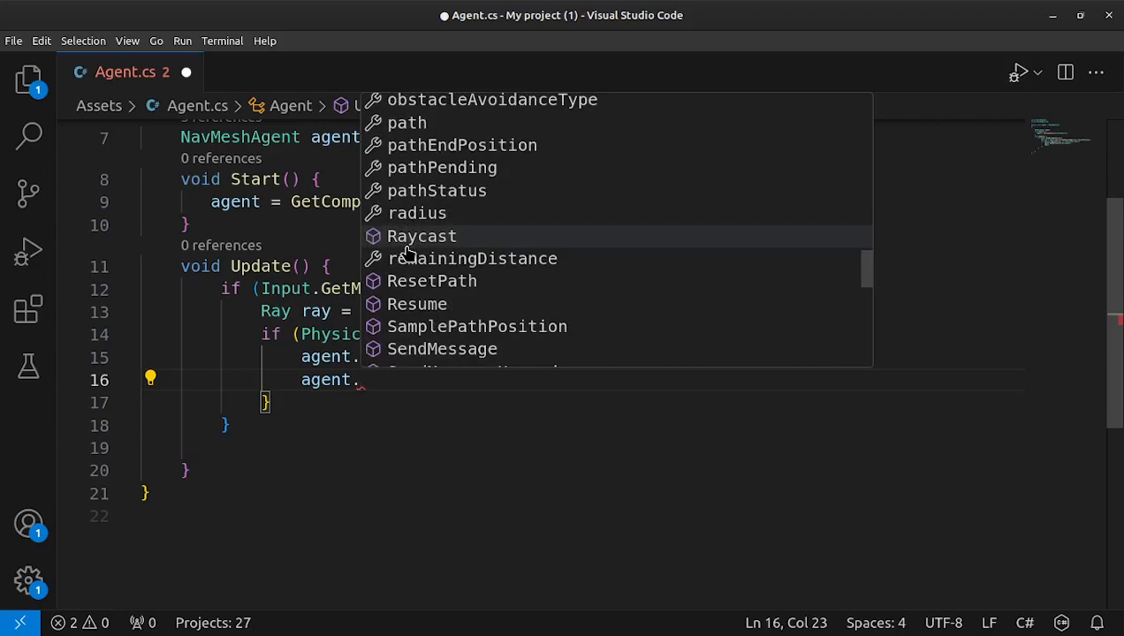
scroll(406, 254, "up", 2)
scroll(406, 254, "down", 3)
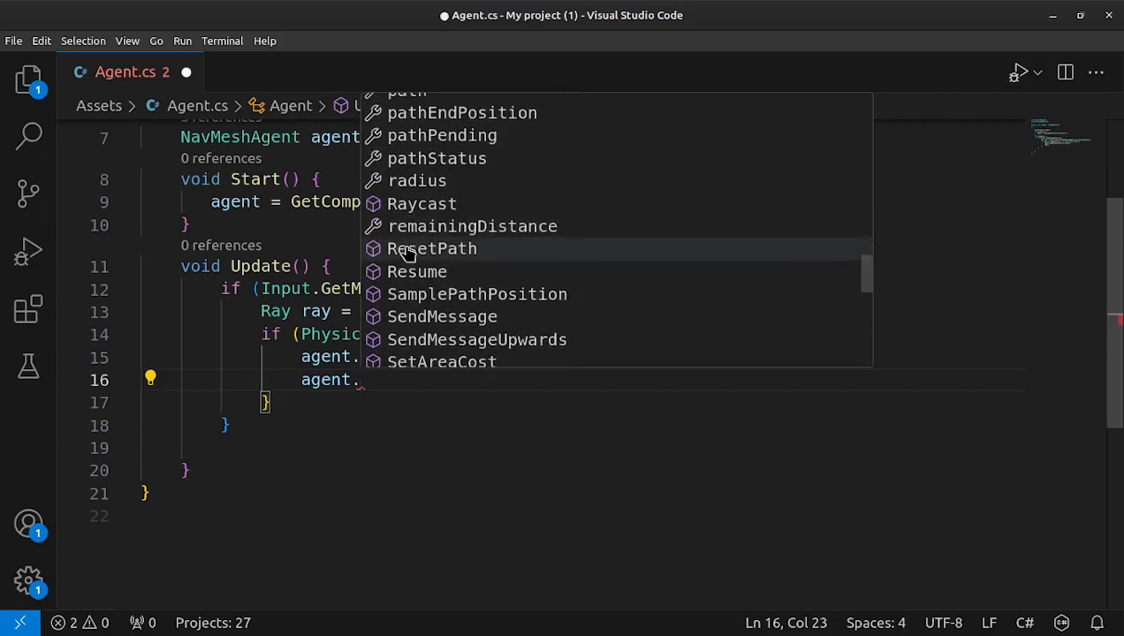
scroll(406, 253, "down", 3)
scroll(406, 254, "down", 2)
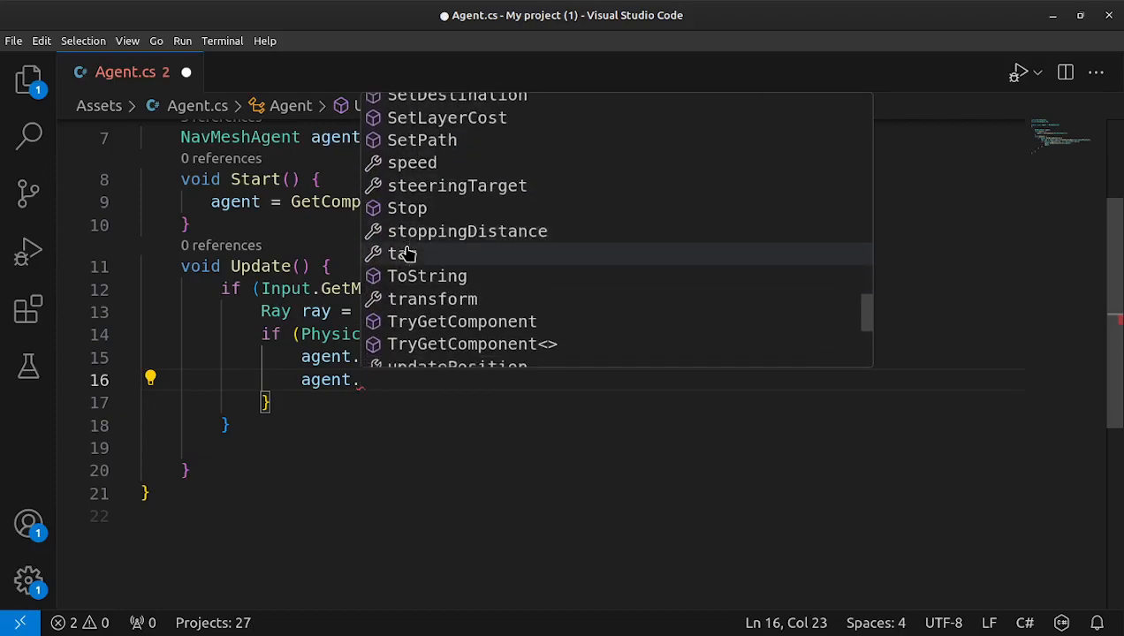
scroll(407, 254, "down", 4)
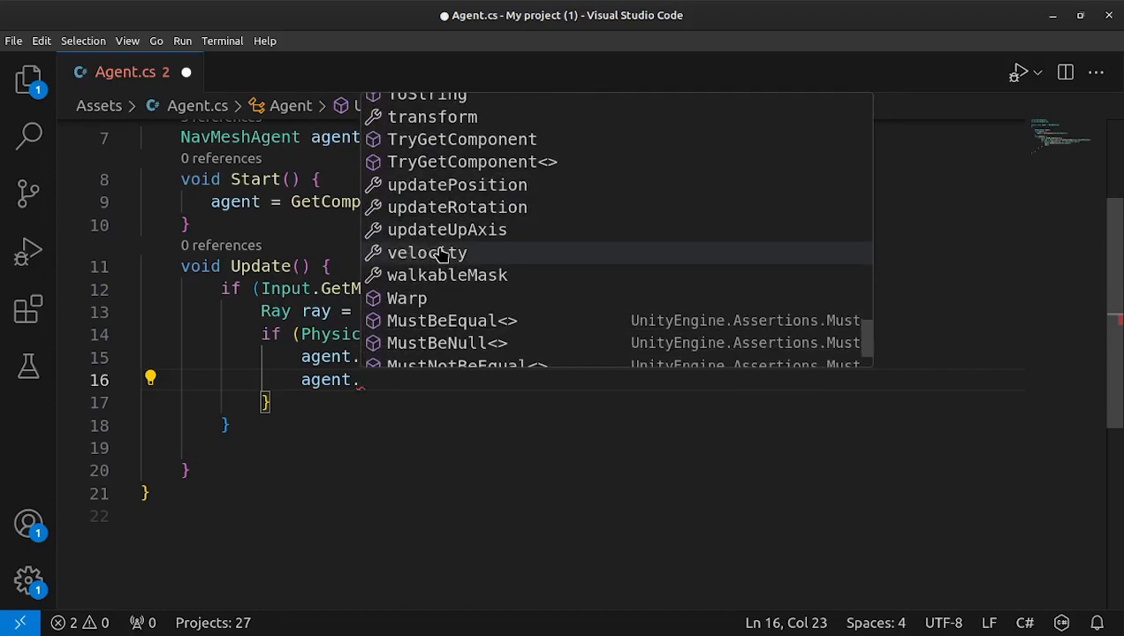
scroll(469, 253, "down", 2)
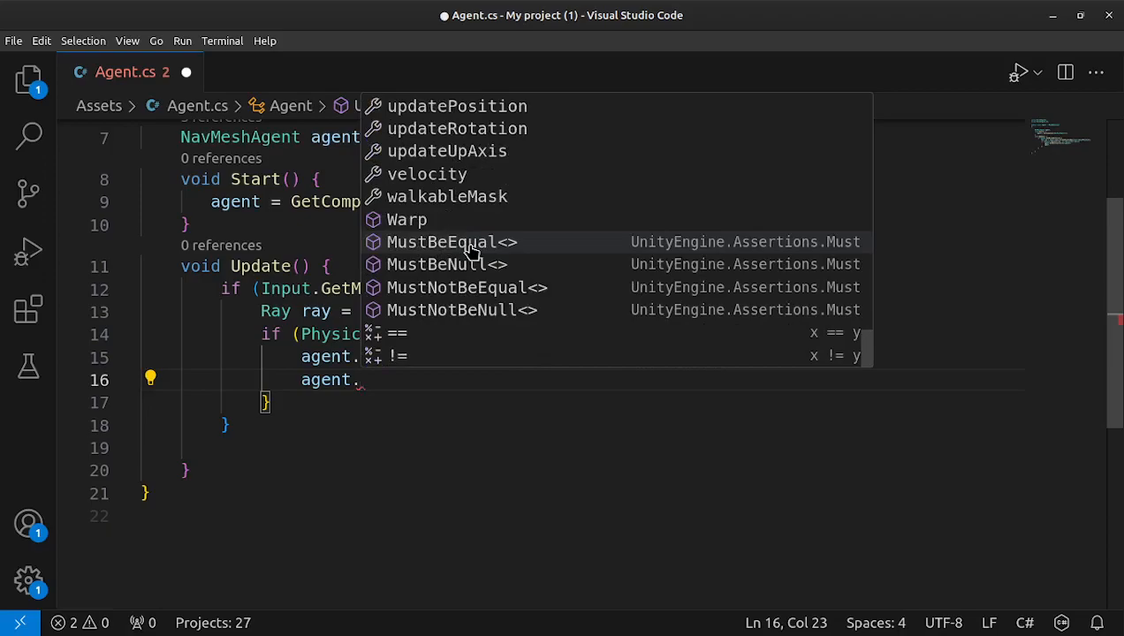
scroll(471, 251, "up", 1)
scroll(471, 252, "up", 4)
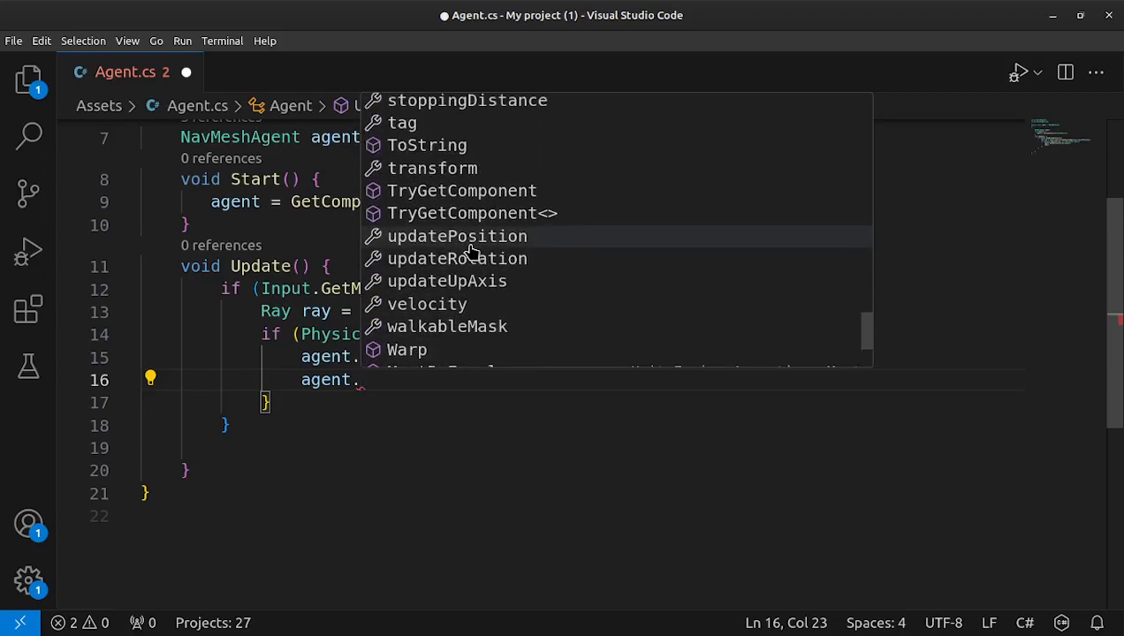
scroll(469, 251, "up", 5)
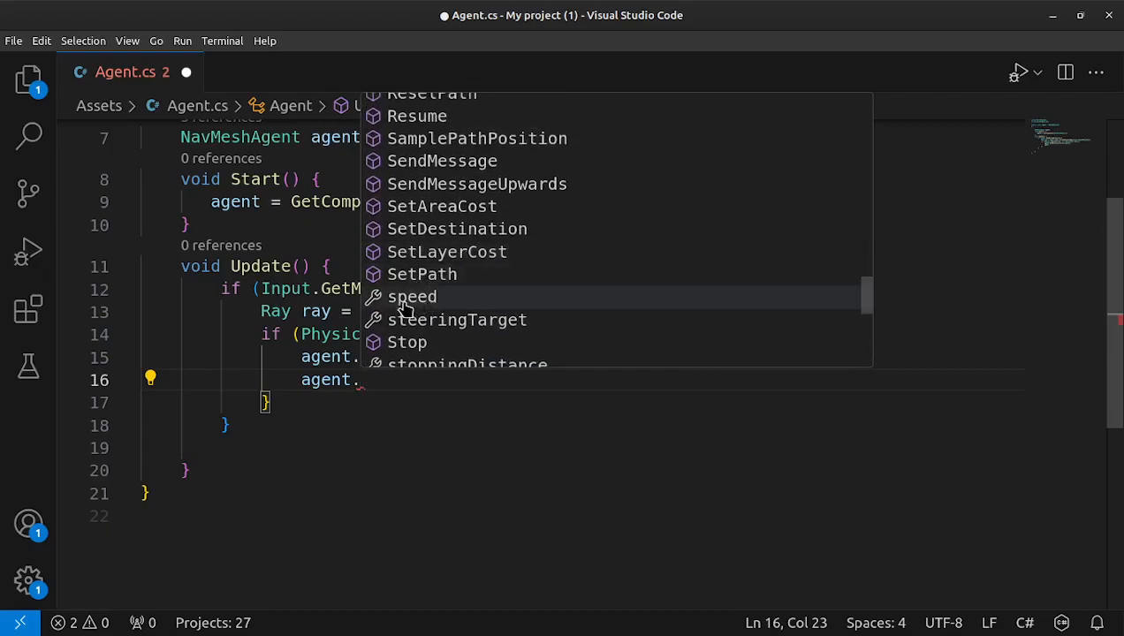
scroll(451, 331, "down", 7)
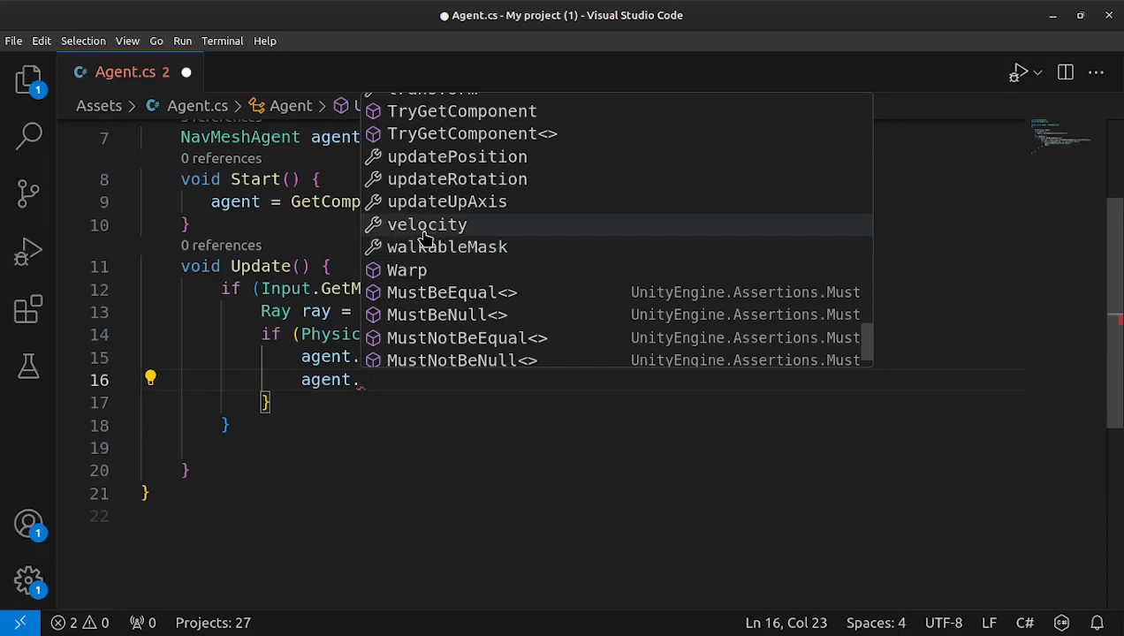
scroll(425, 235, "up", 6)
scroll(422, 235, "down", 2)
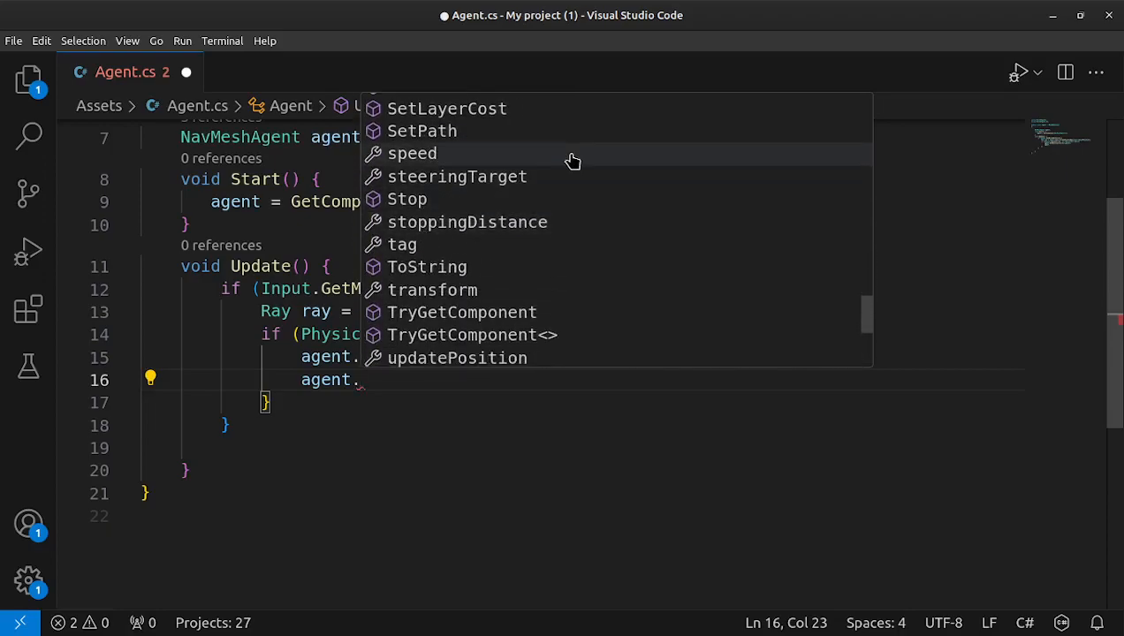
key("Escape")
Return to Unity, inspect the Agent's Nav Mesh Agent speed setting, and run the scene, selecting the first Plane
left_click(1052, 14)
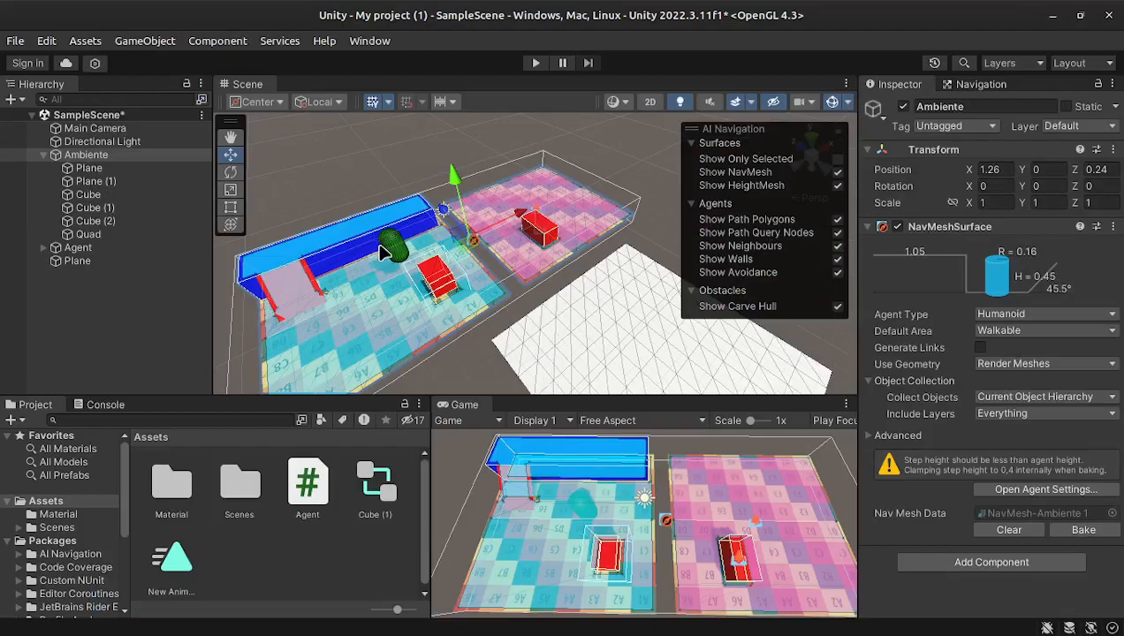
left_click(77, 248)
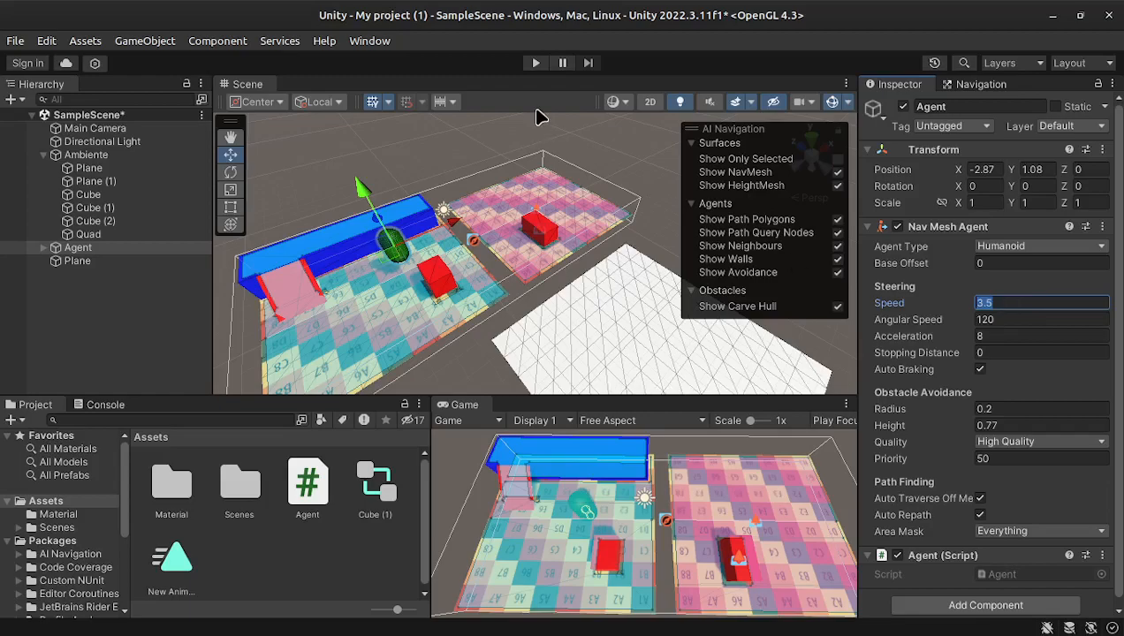
left_click(531, 65)
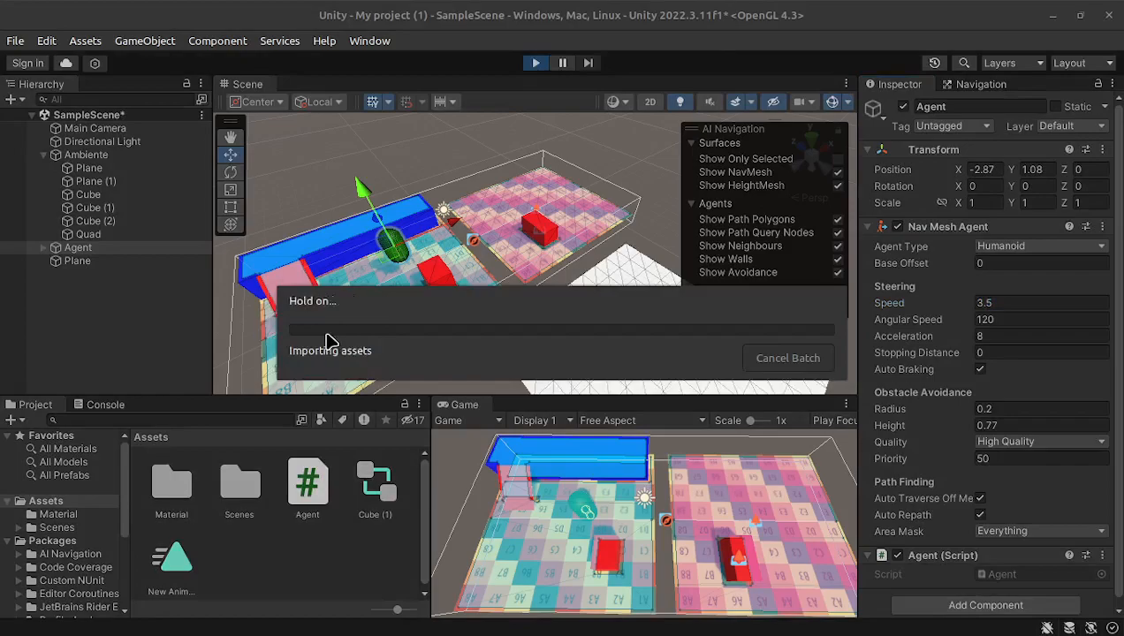
left_click(301, 363)
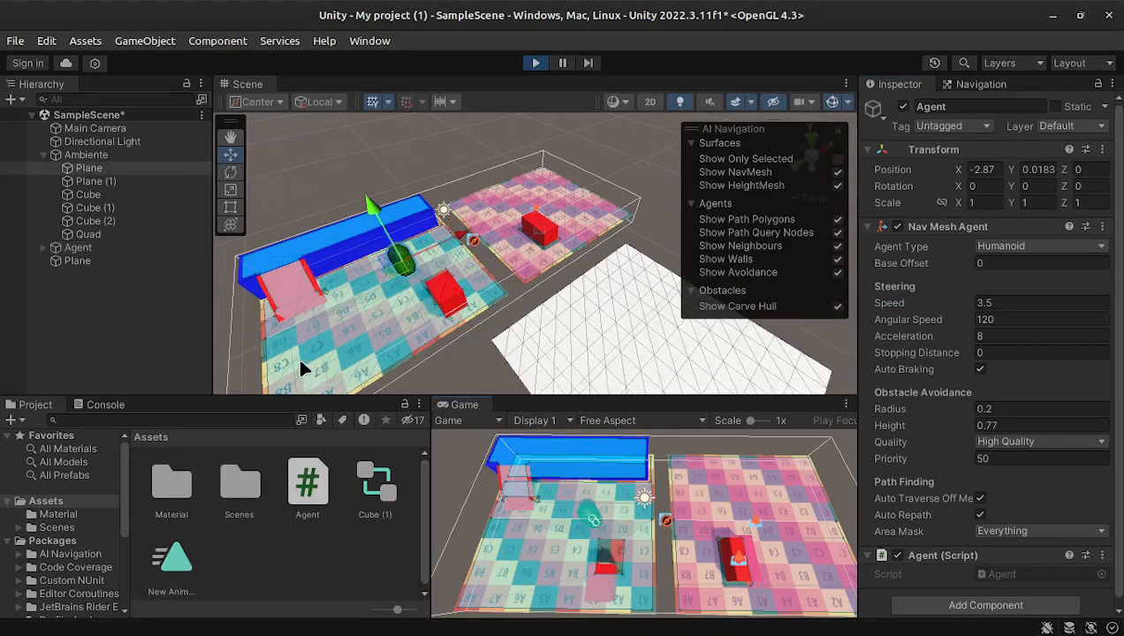